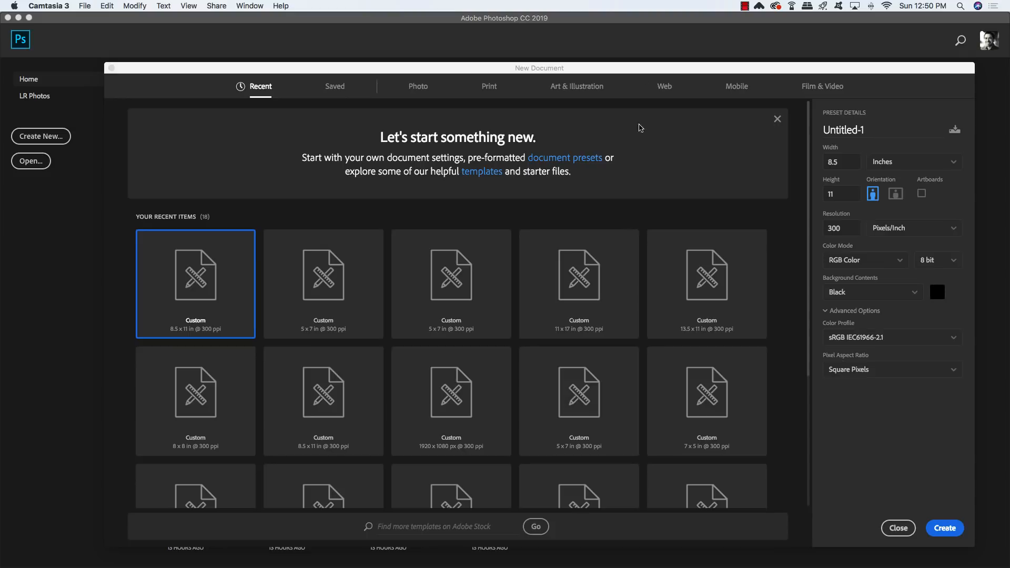
Create a new 5 x 7 inch document named wellness-in-the-wild-flyer-design
drag(635, 68, 605, 38)
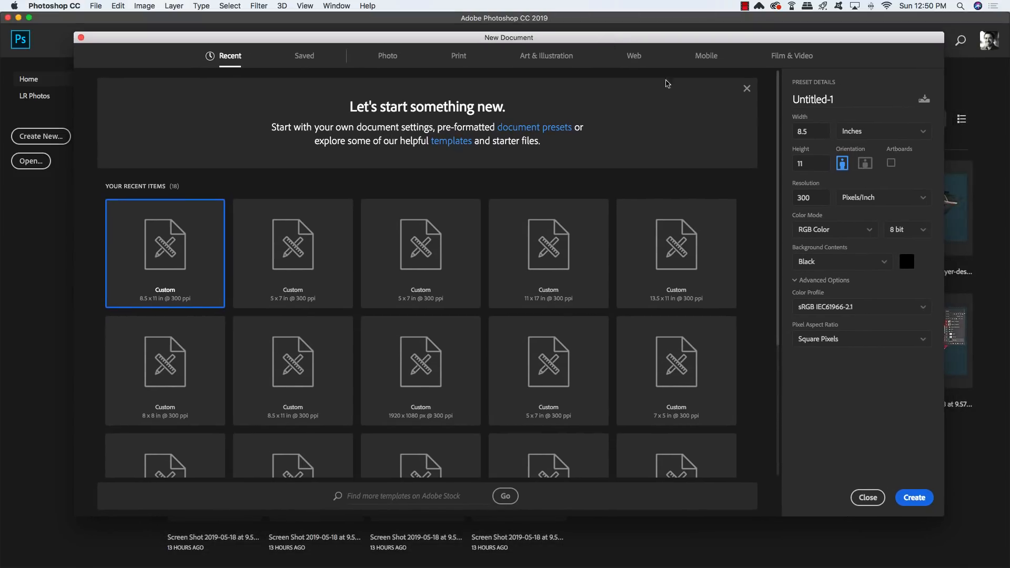
click(814, 132)
text(5)
key(Tab)
text(7)
click(841, 96)
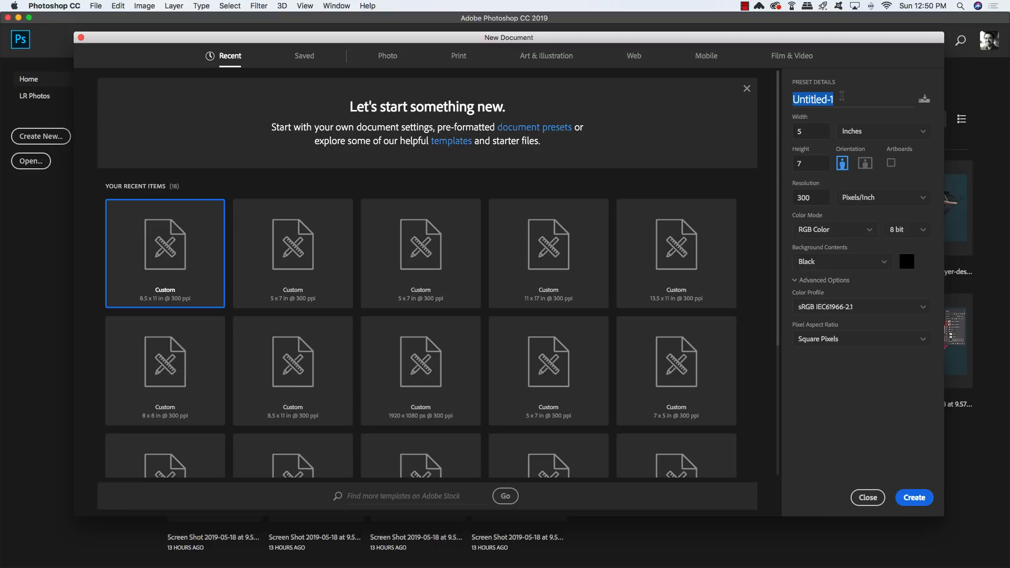
text(wellness-in)
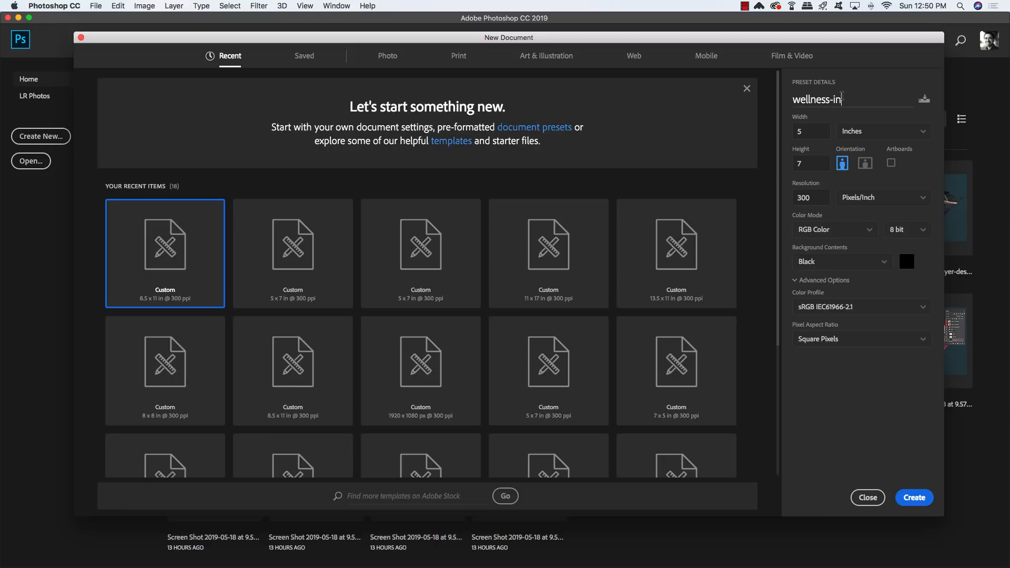
text(-the-wild-flyer-design)
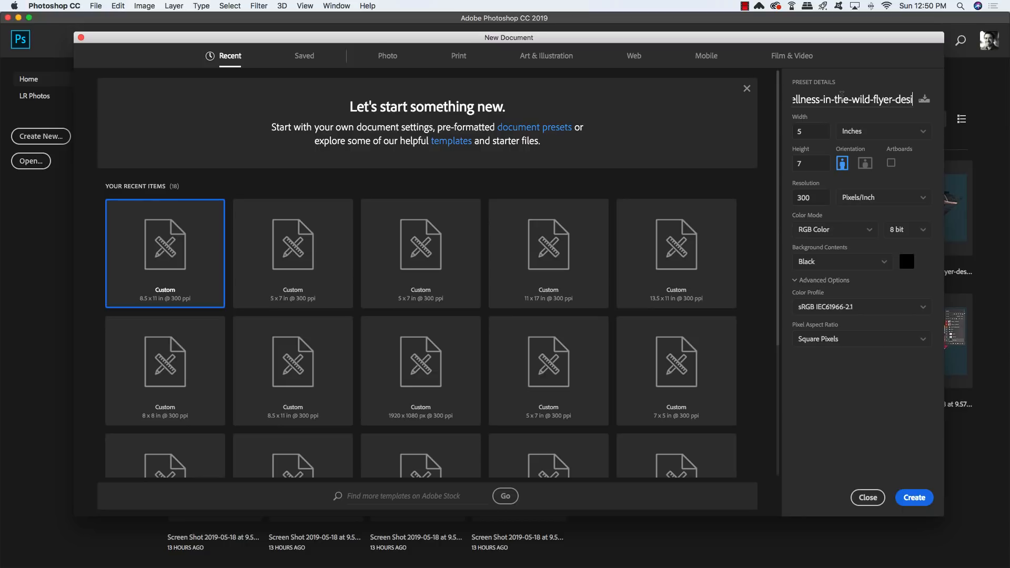
click(919, 499)
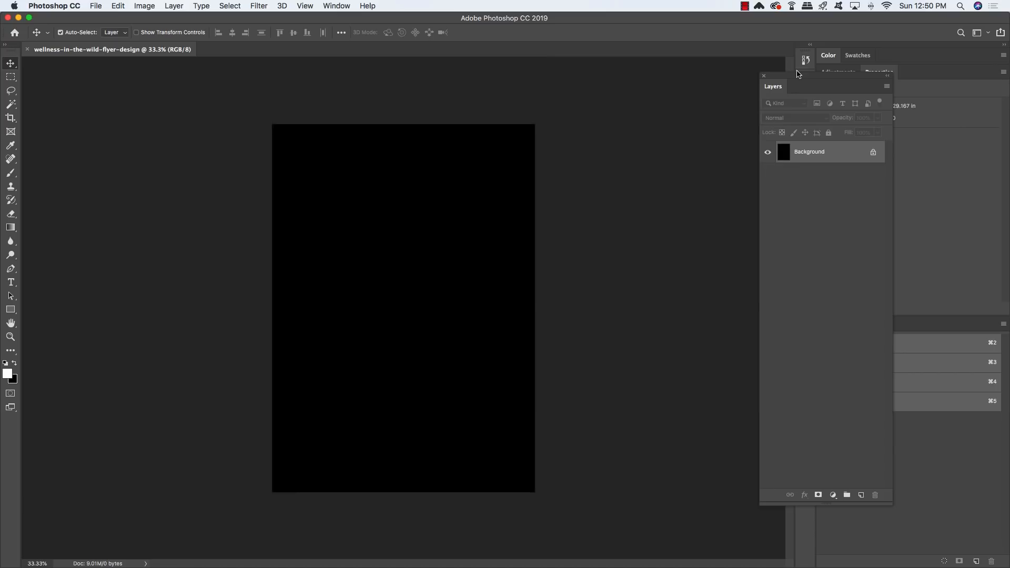
Shorten the floating Layers panel and position it right beside the black canvas
drag(792, 141, 581, 141)
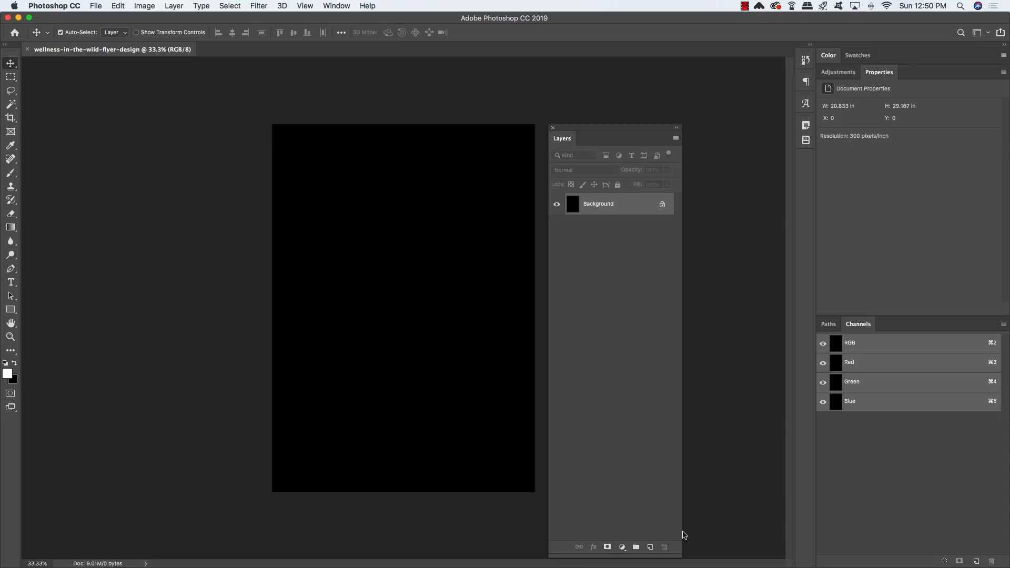
drag(680, 556, 637, 278)
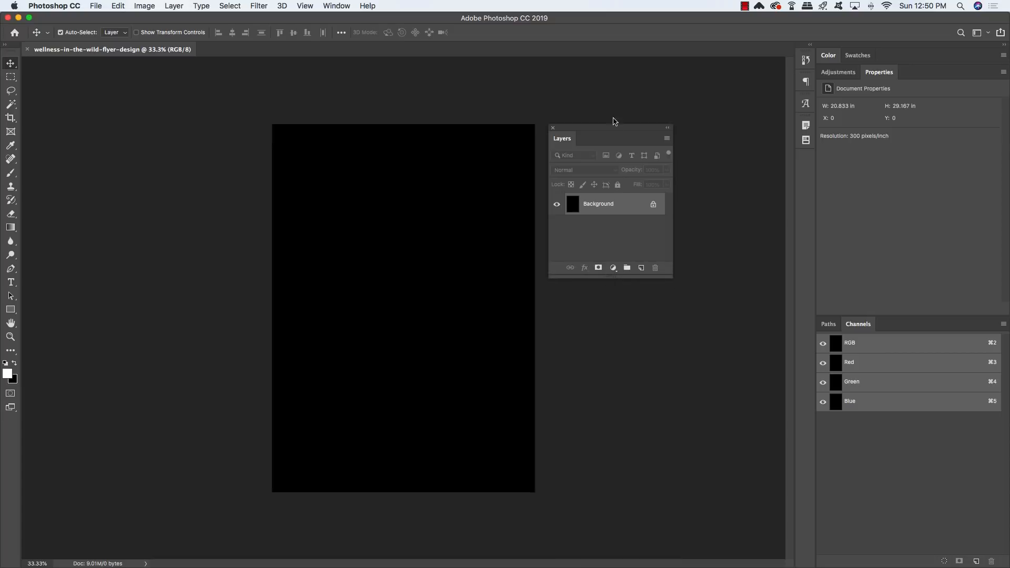
mouse_move(610, 128)
mouse_down()
mouse_move(593, 128)
mouse_move(601, 128)
mouse_up()
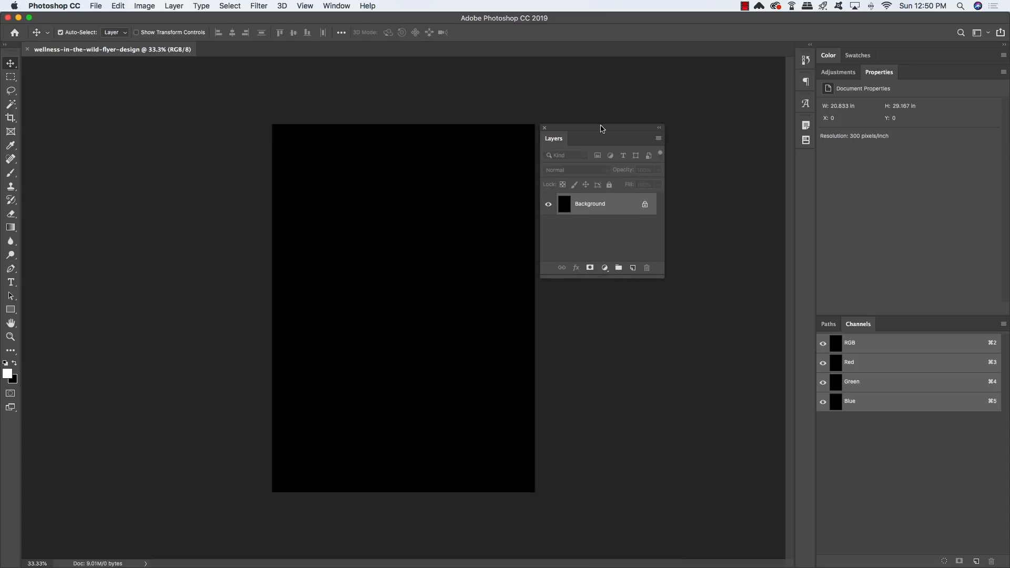
Place Paper-10.jpg from the Eclectic Anthology freebies folder as an embedded image
click(94, 6)
click(131, 198)
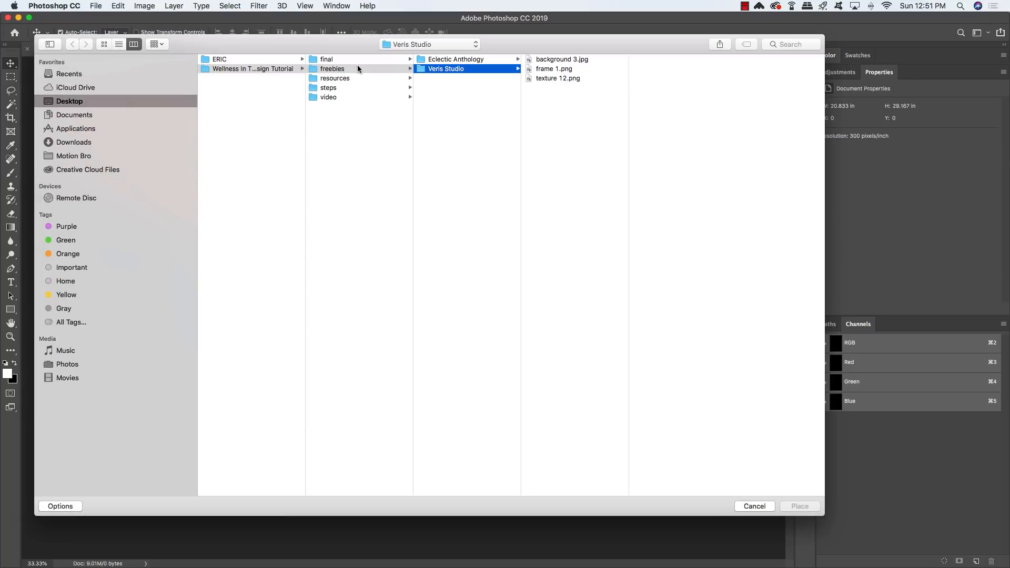
click(455, 60)
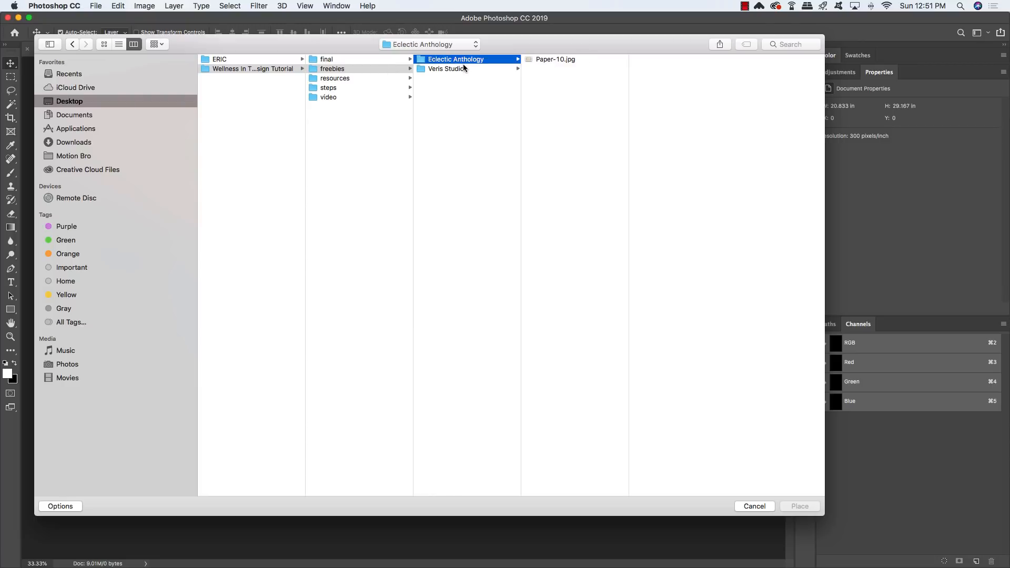
click(582, 60)
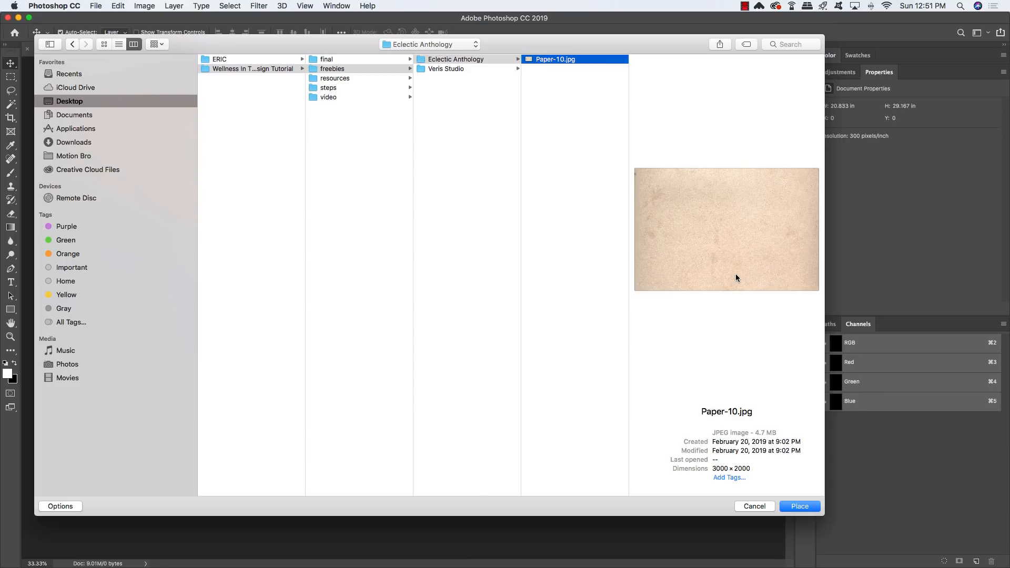
click(799, 506)
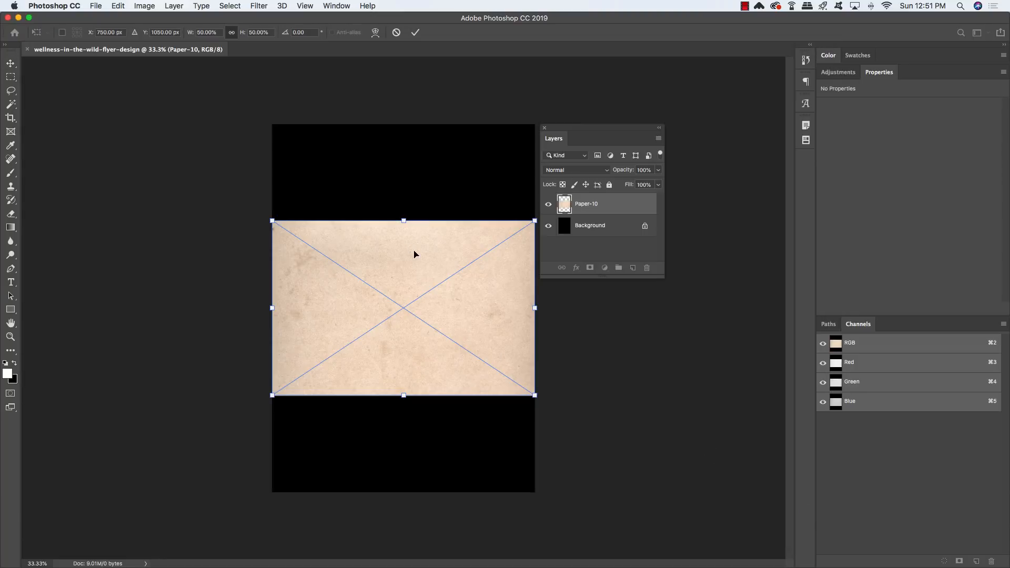
Rotate the placed paper texture 90° clockwise and scale it to about 77% so it covers the whole canvas
right_click(413, 251)
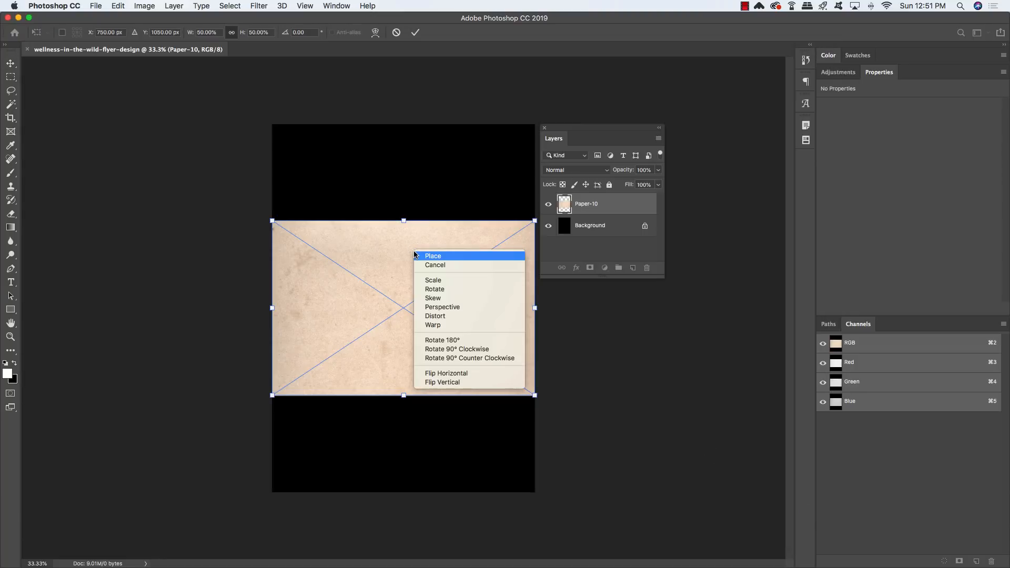
click(468, 350)
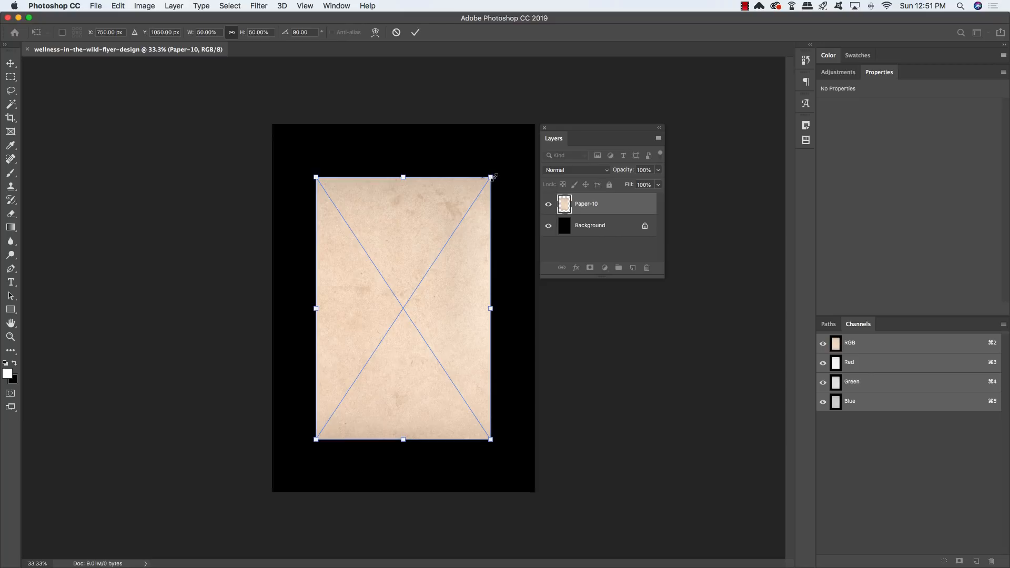
drag(491, 178, 552, 116)
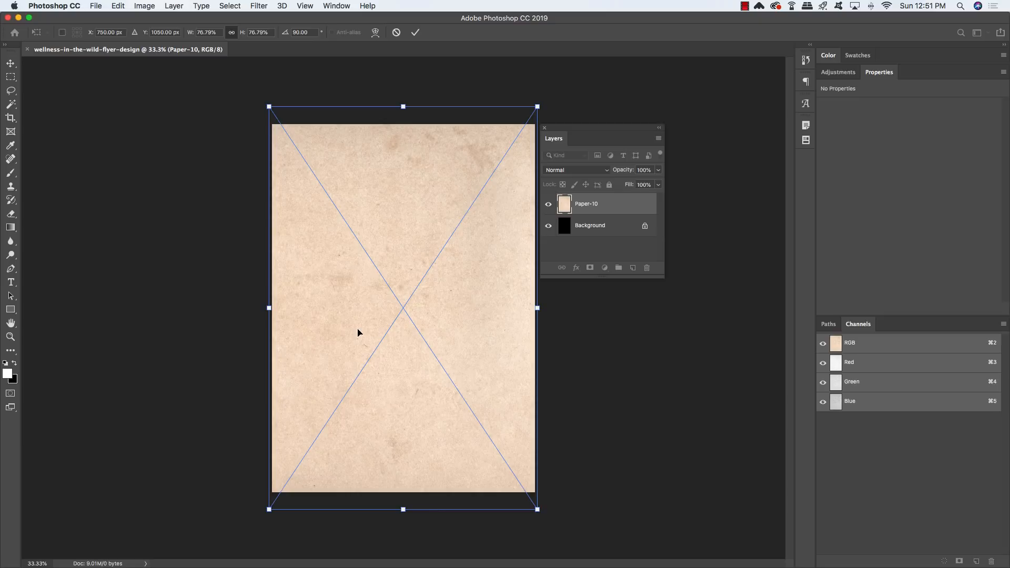
key(Return)
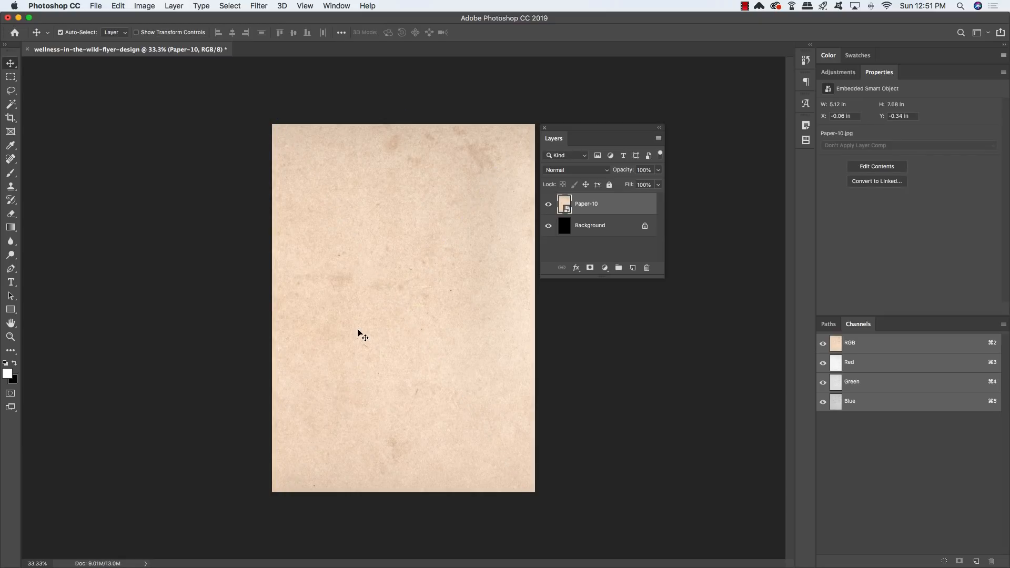
Delete the Background layer and add a Black & White adjustment layer above Paper-10
click(633, 223)
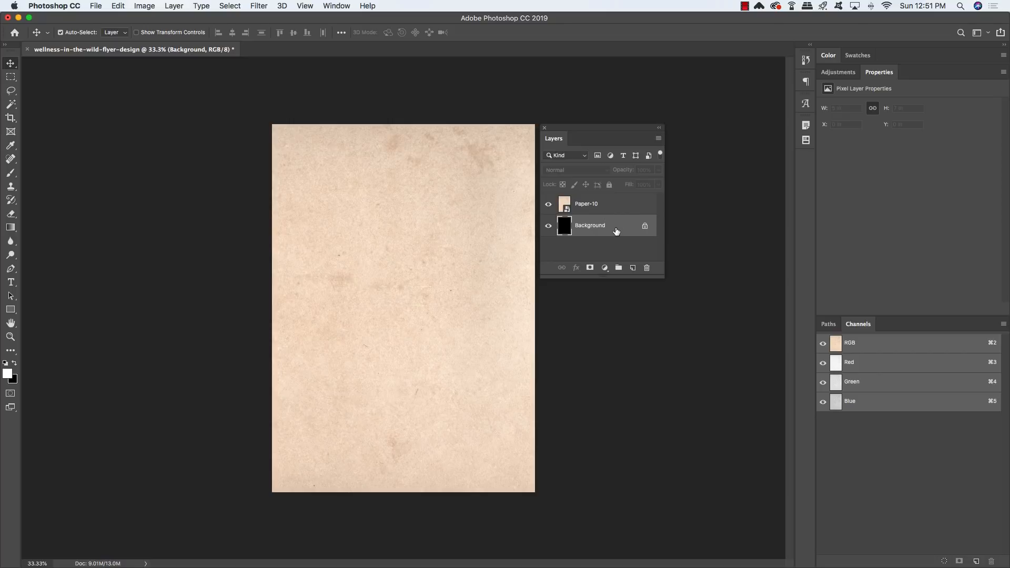
key(Delete)
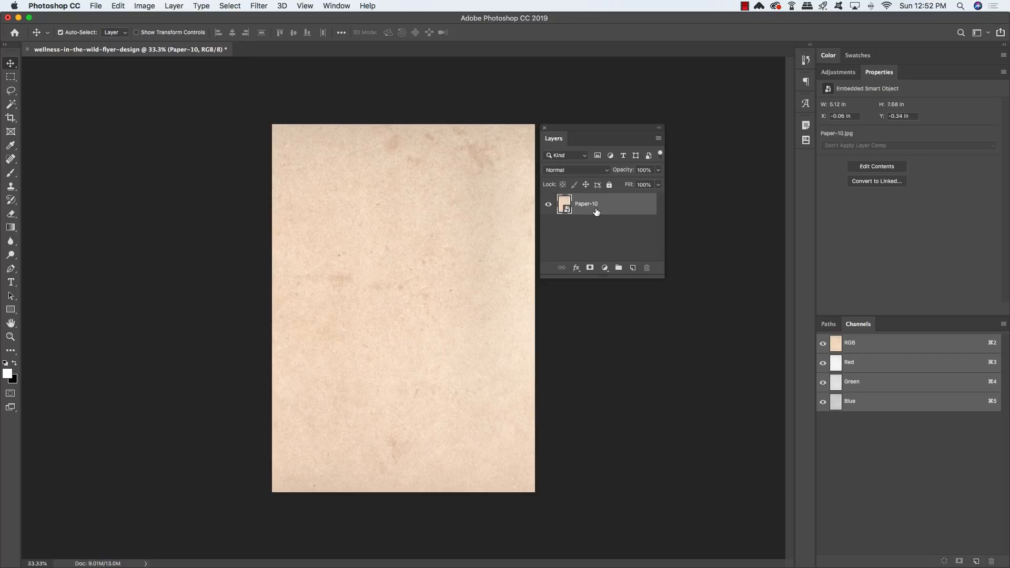
click(603, 268)
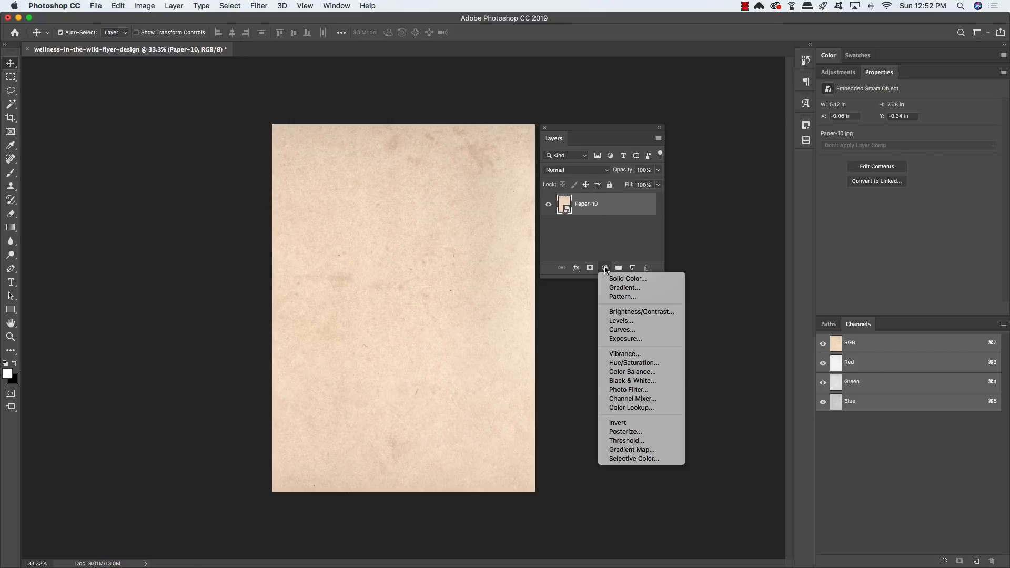
click(624, 381)
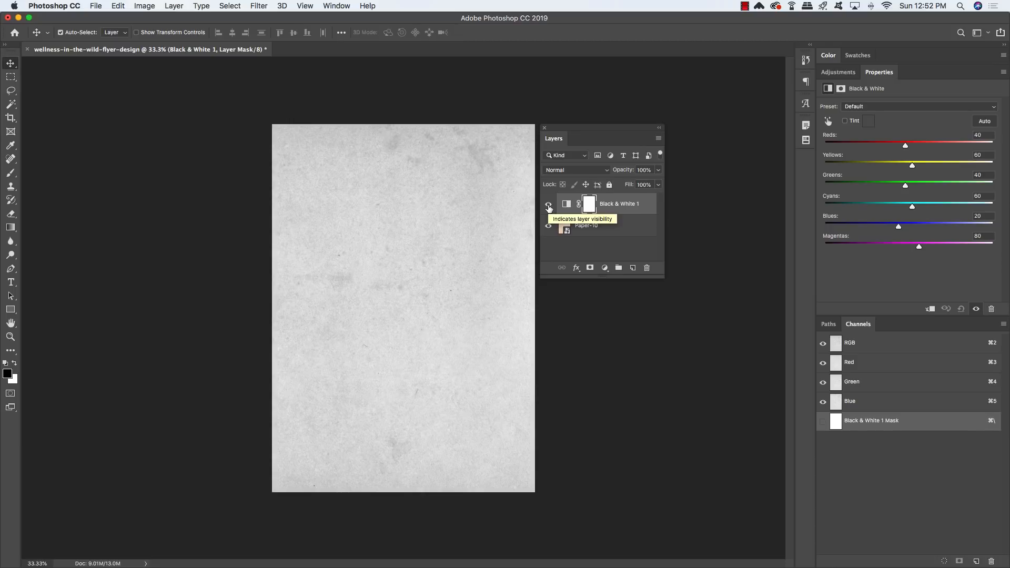
Place background 3.jpg from the Veris Studio freebies folder as an embedded image above the adjustment layer
click(96, 6)
click(126, 198)
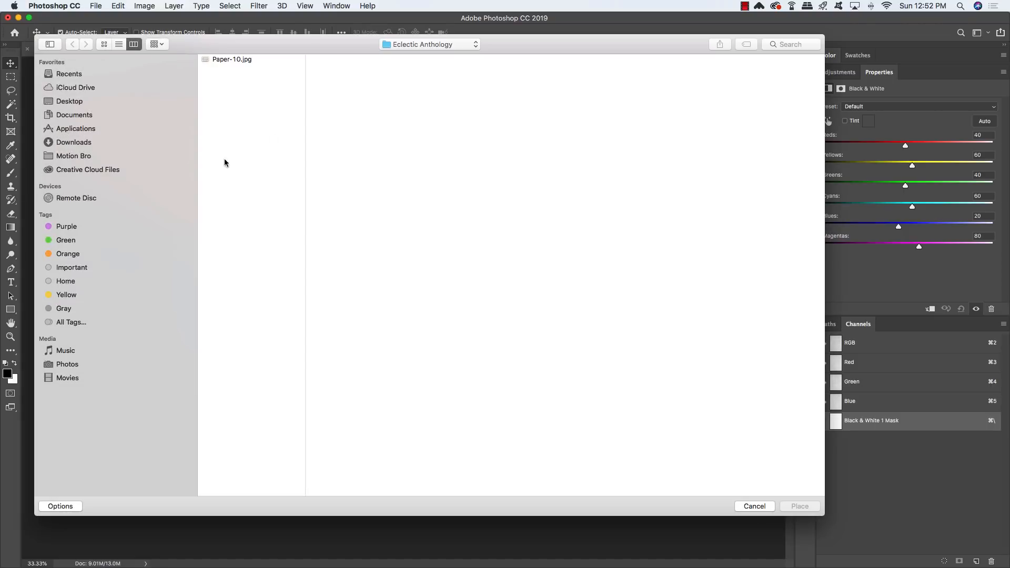
click(426, 45)
click(416, 56)
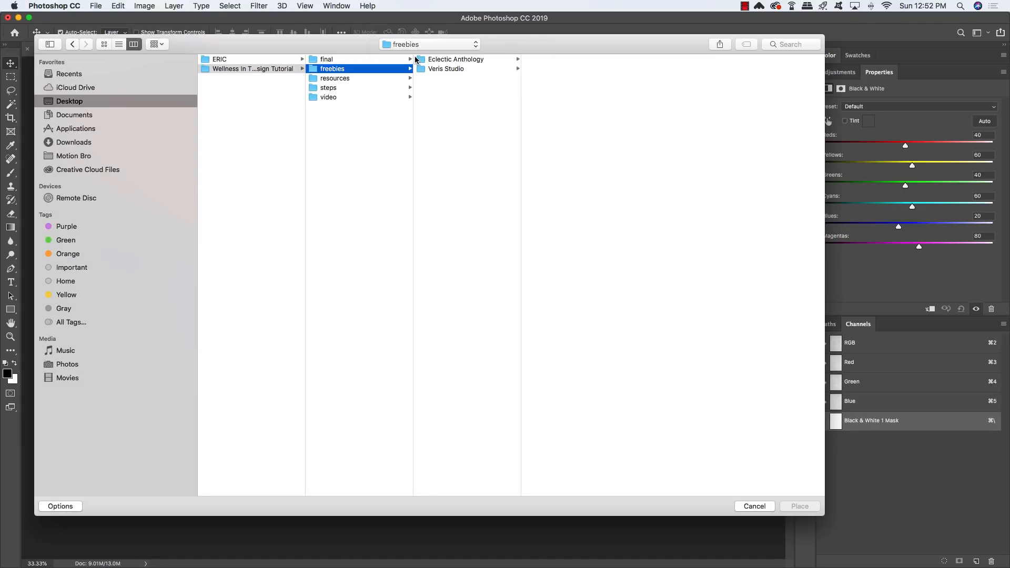
click(445, 68)
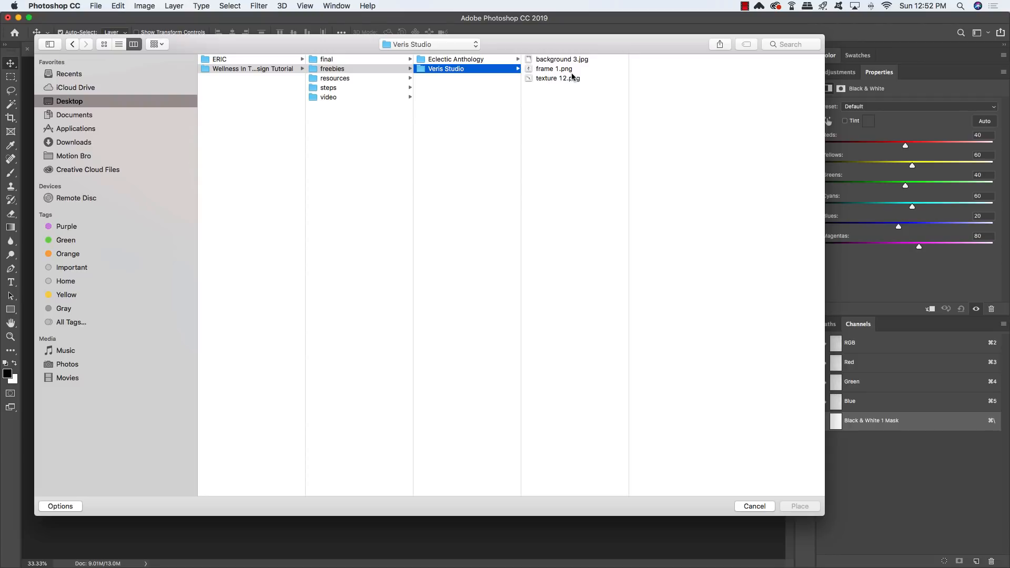
click(571, 60)
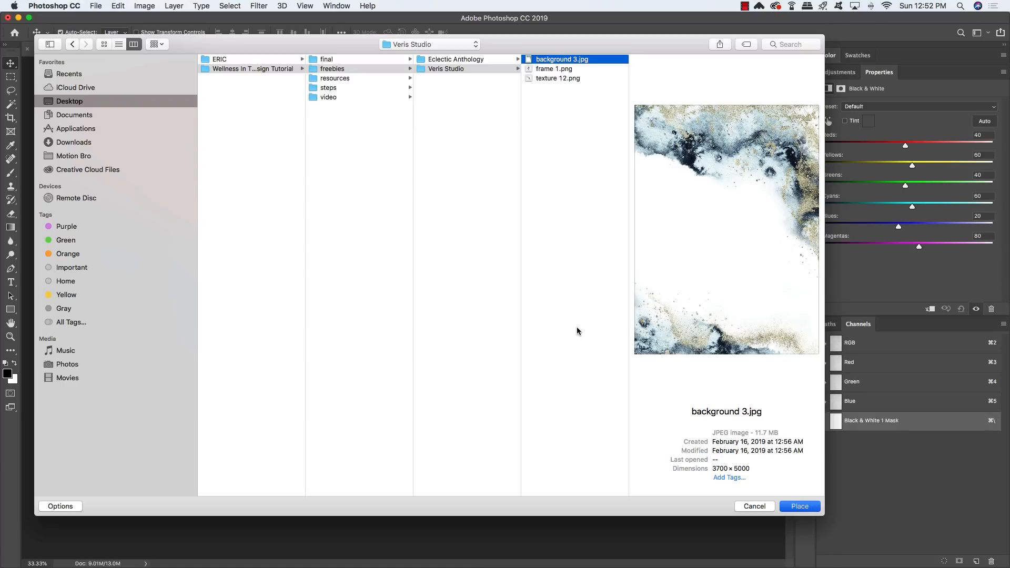
key(Return)
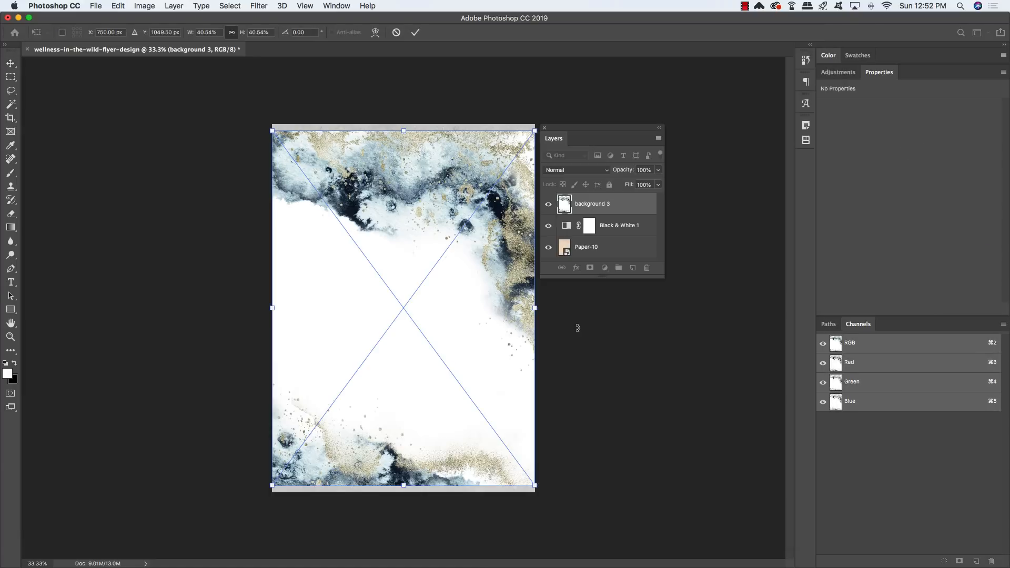
Scale the watercolor background to about 49.6% and reposition it so it covers the entire canvas
drag(535, 130, 596, 62)
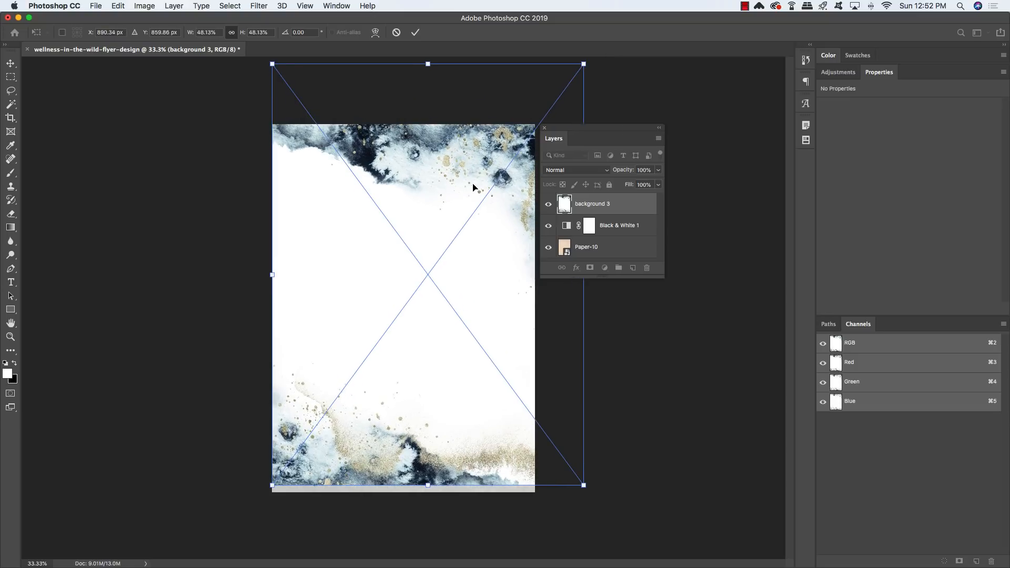
drag(472, 188, 464, 204)
drag(573, 80, 584, 66)
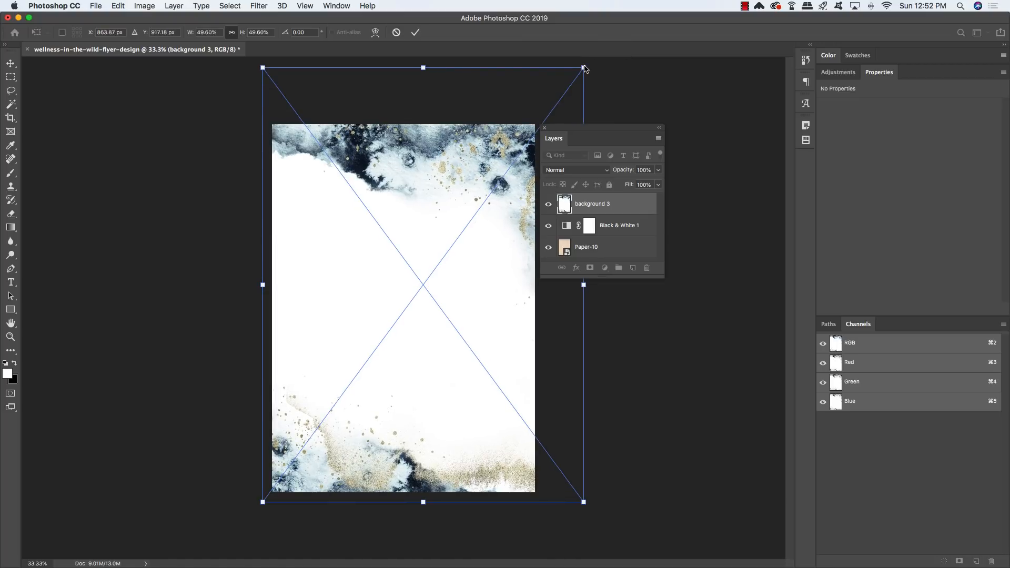
key(Return)
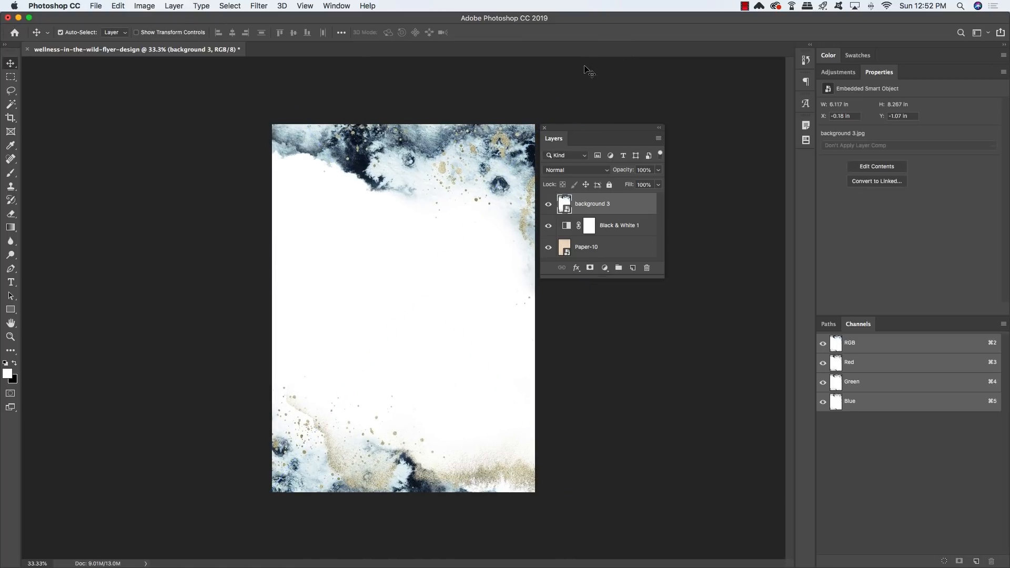
Place texture 12.png from the Veris Studio folder as an embedded image above background 3
click(96, 5)
click(129, 198)
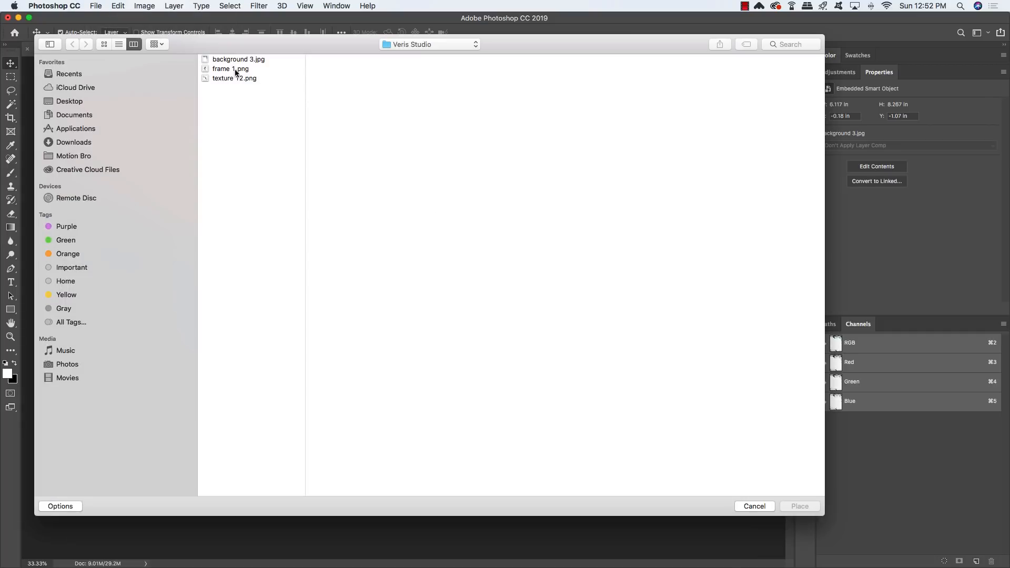
click(230, 79)
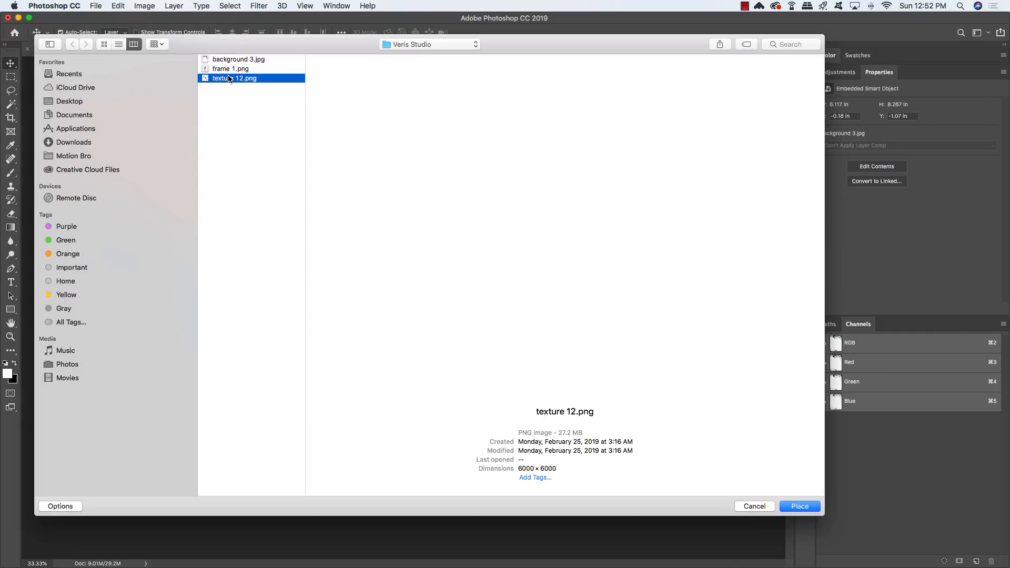
click(795, 507)
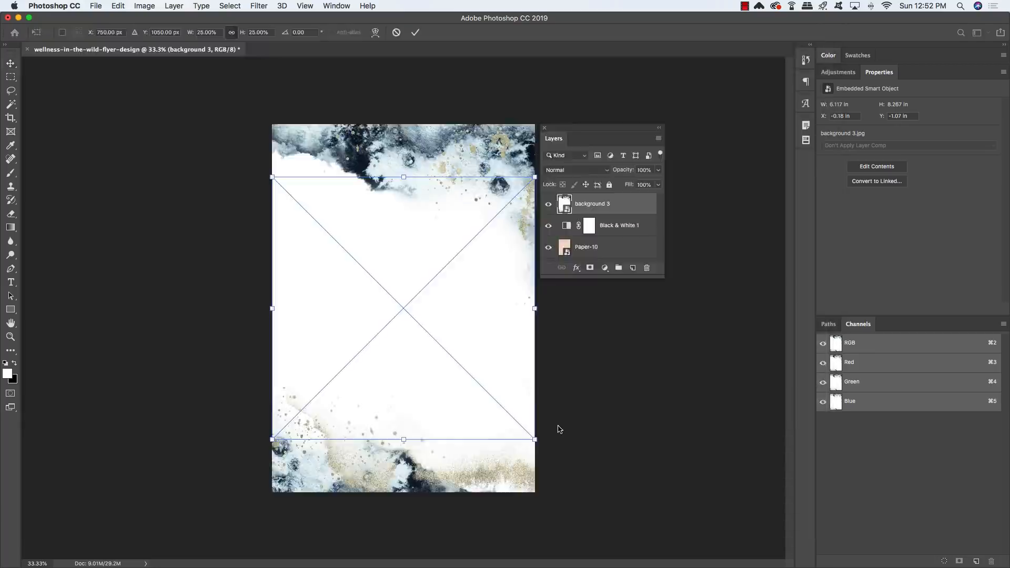
Scale texture 12 to about 45%, rotate it about -27°, and position it over the flyer's upper watercolor area
key(super+minus)
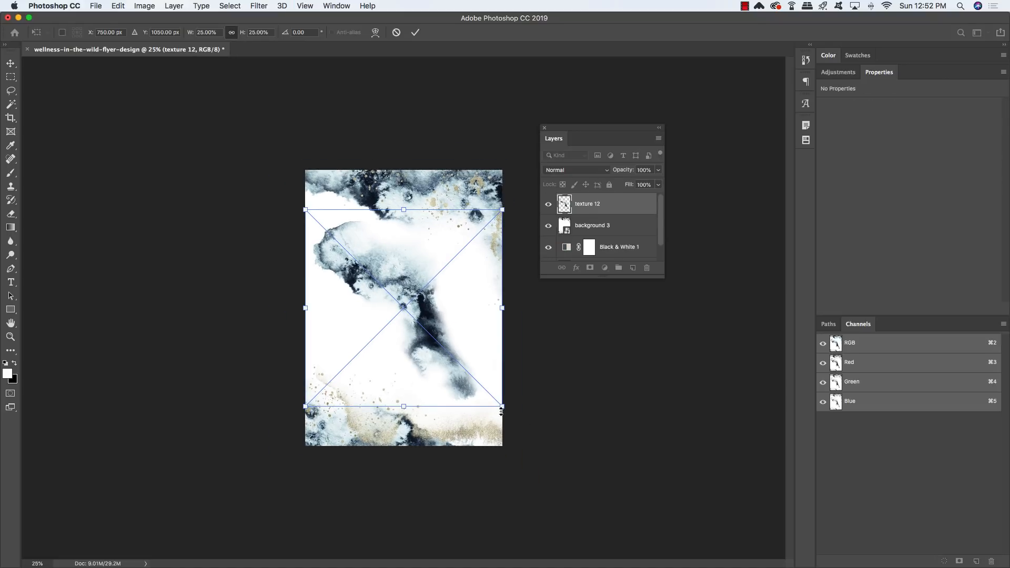
drag(503, 407, 617, 355)
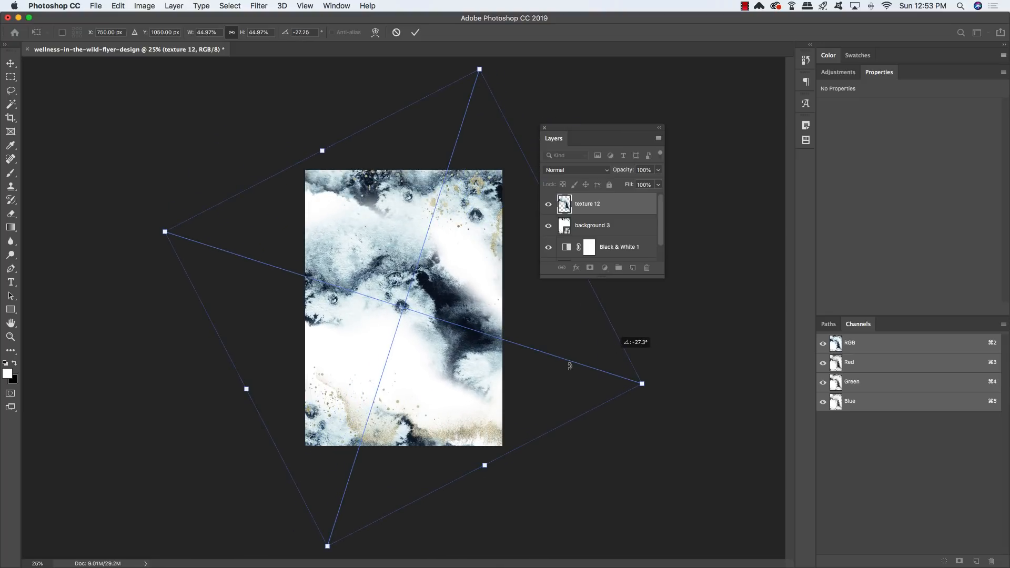
drag(430, 439, 477, 351)
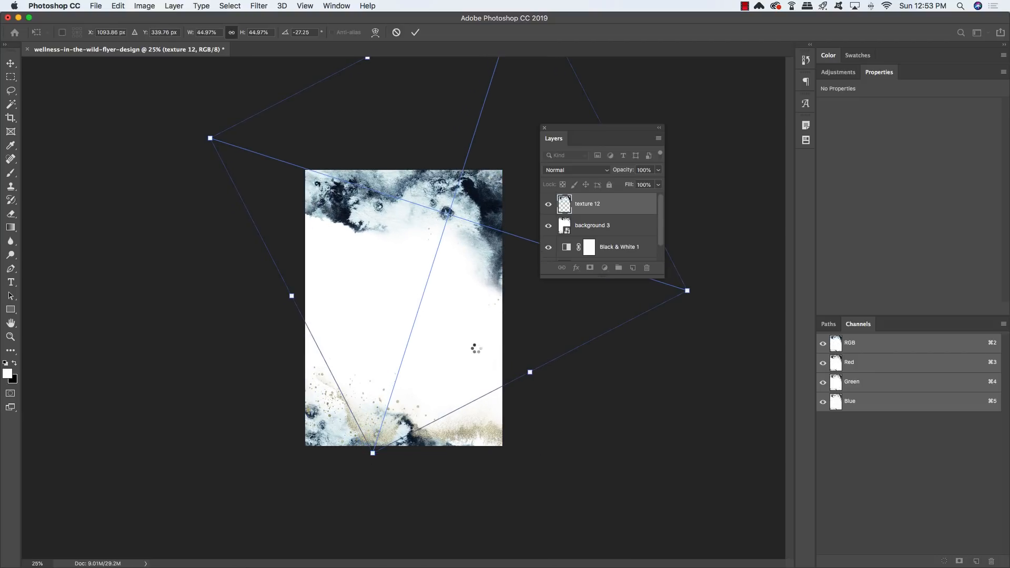
key(Return)
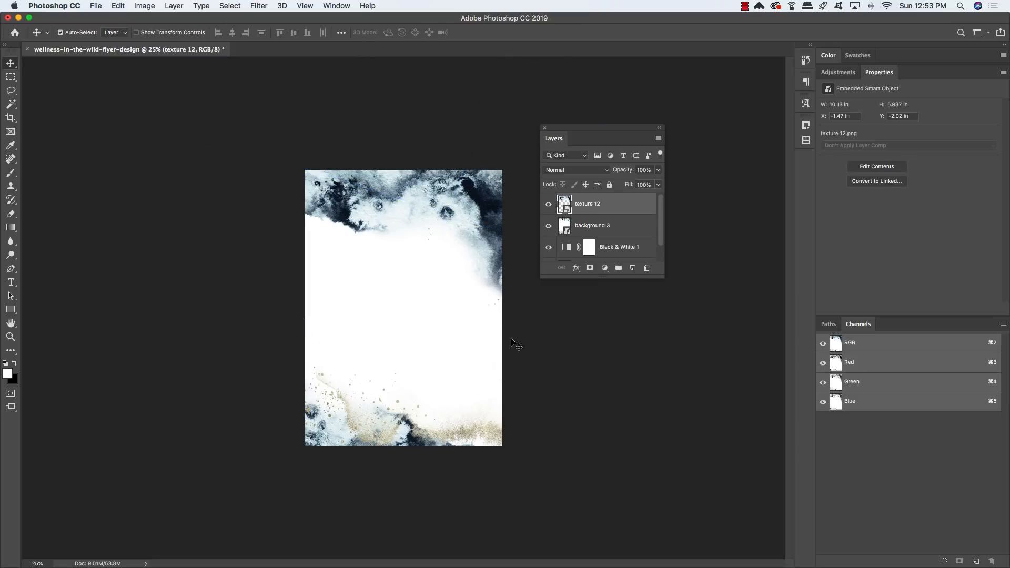
Group the Black & White 1 adjustment and Paper-10 layers, and name the group ECLECTIC ANTHOLOGY TEXTURE
drag(658, 276, 660, 326)
drag(581, 128, 545, 177)
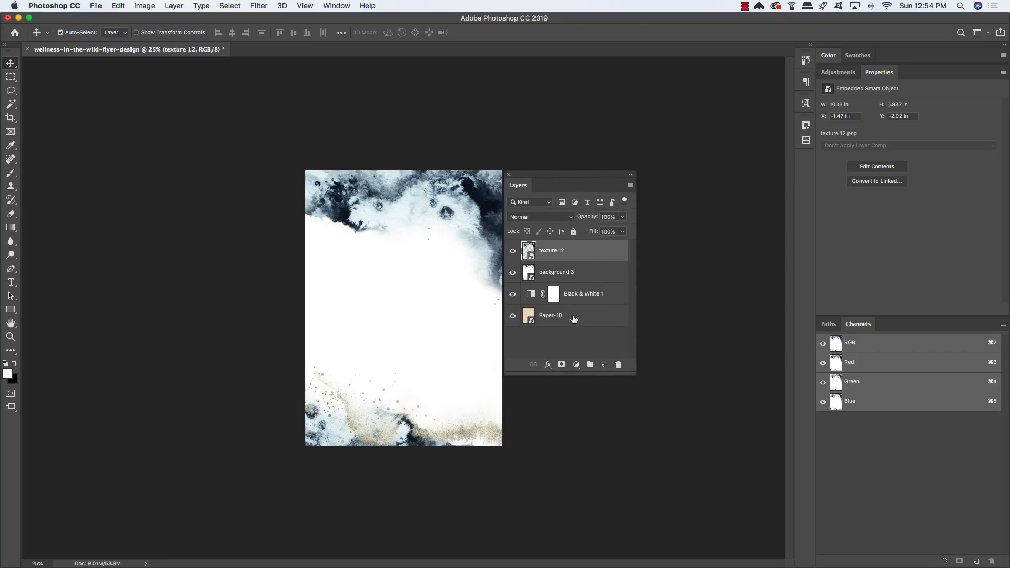
click(599, 320)
shift+click(602, 295)
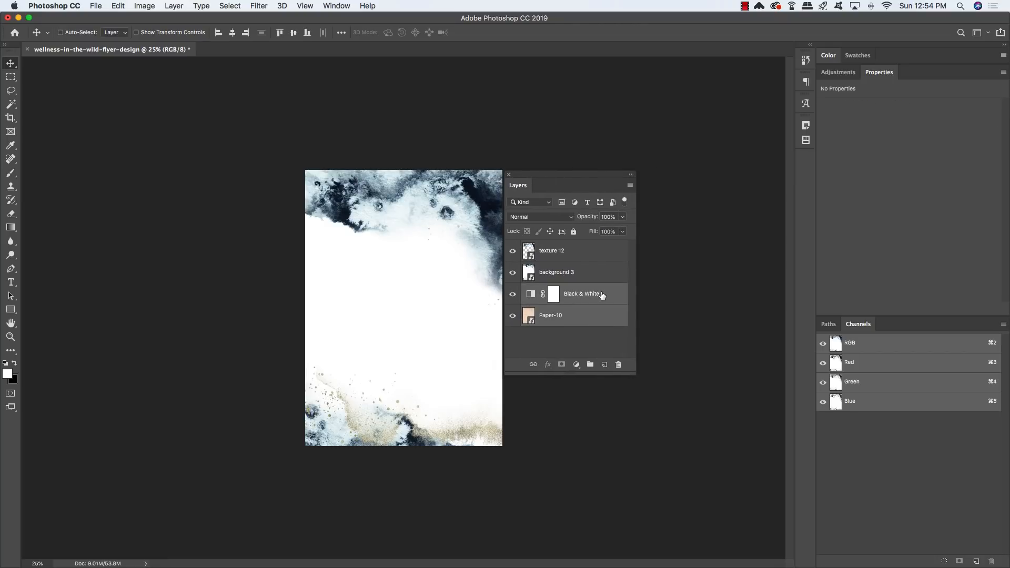
key(super+g)
double_click(552, 290)
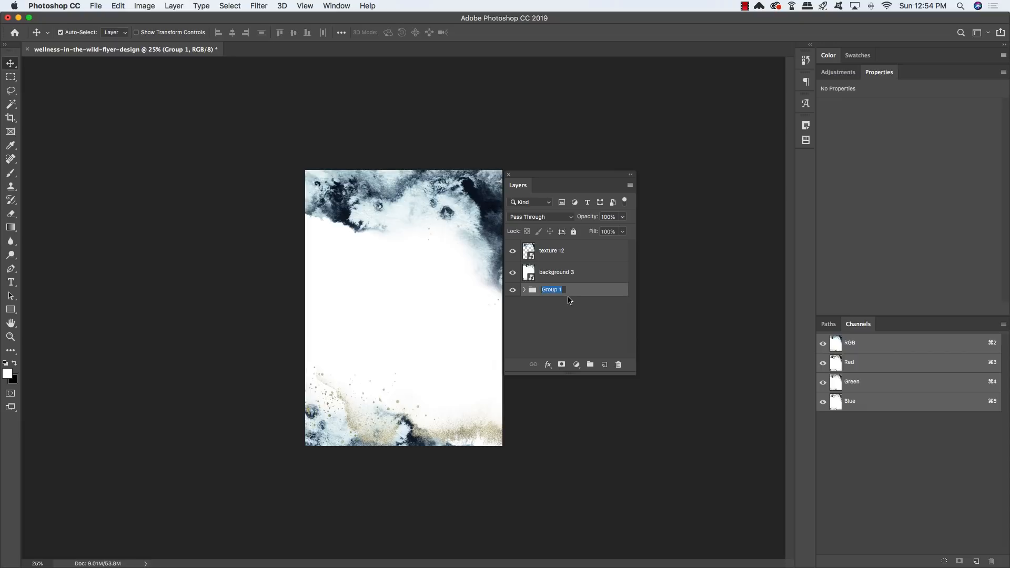
text(ECLECT)
text(IC ANTHOLOGY TEXTURE)
key(Return)
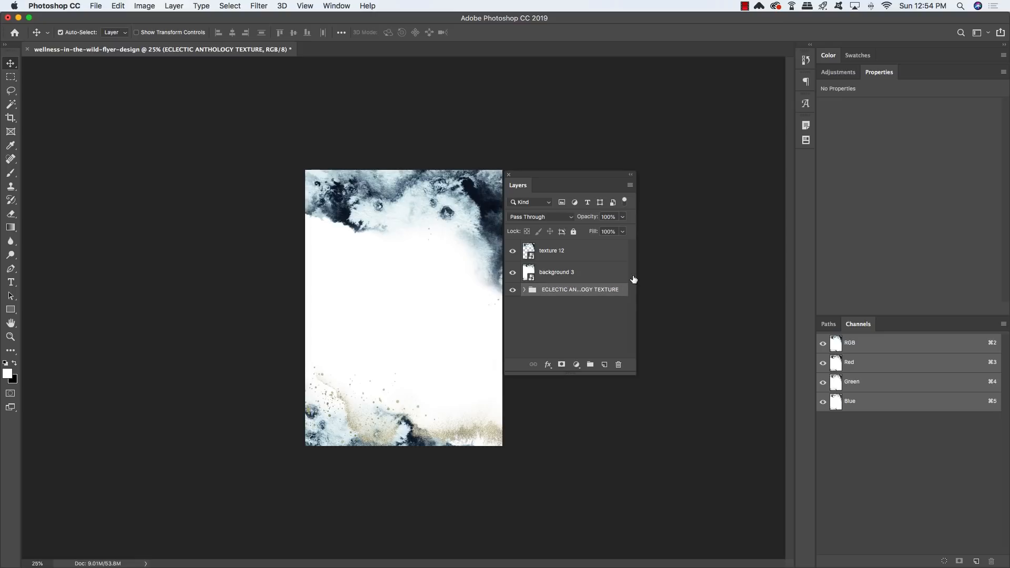
Group texture 12 and background 3 as VERIS STUDIO TEXTURES and set the group's blend mode to Soft Light
click(568, 261)
shift+click(593, 276)
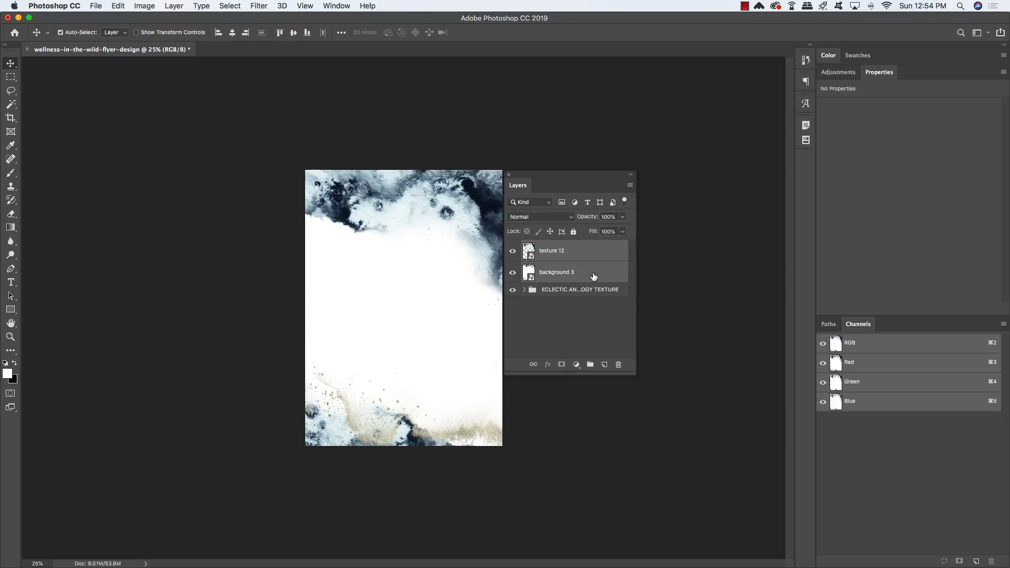
key(super+g)
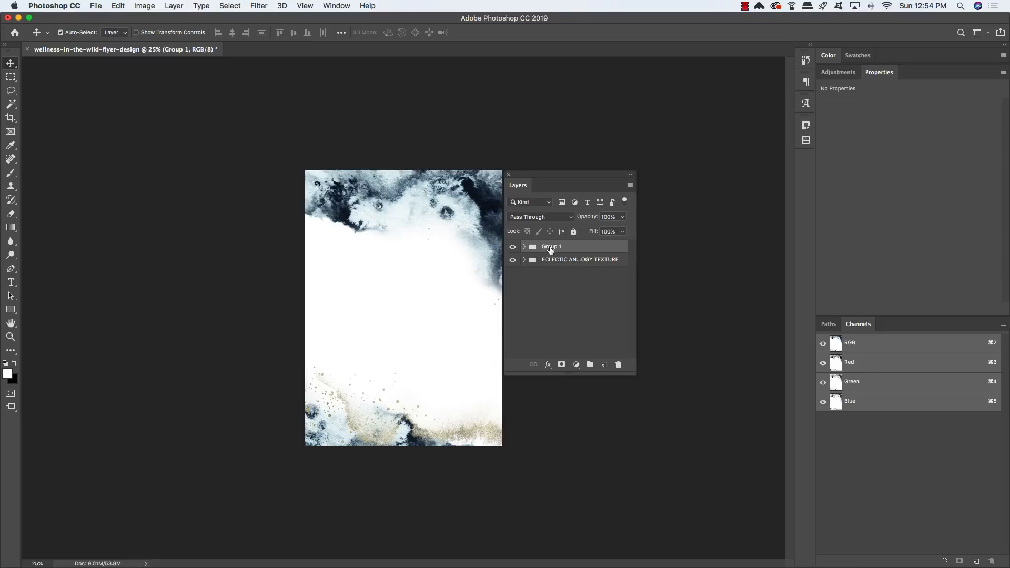
double_click(551, 247)
text(VERIS STUDIO TET)
key(BackSpace)
text(XTURES)
key(Return)
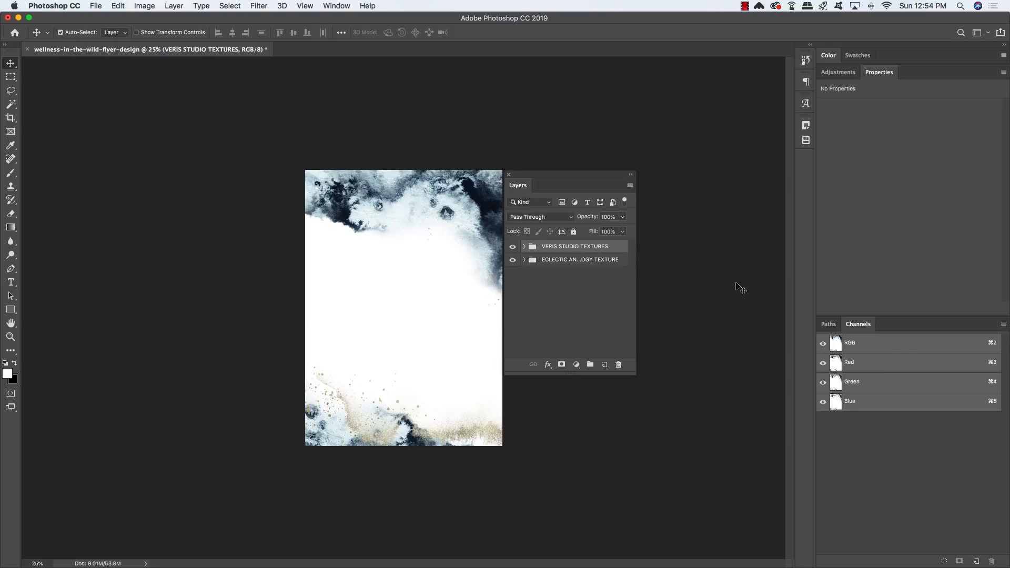
click(545, 217)
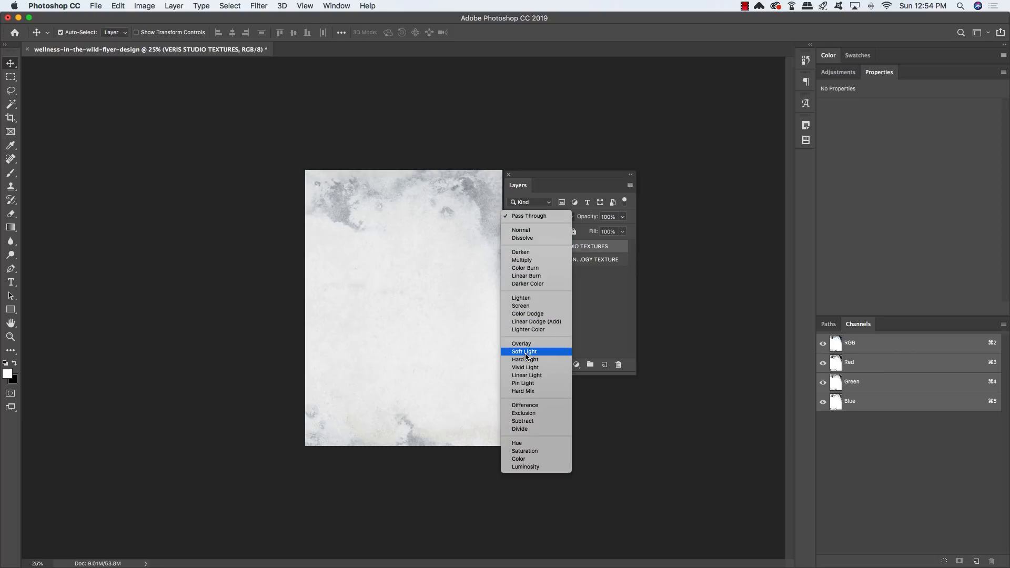
click(525, 352)
Place architecture-art-background-1451474.jpg from the resources stock photos folder as an embedded image above the texture groups
click(102, 6)
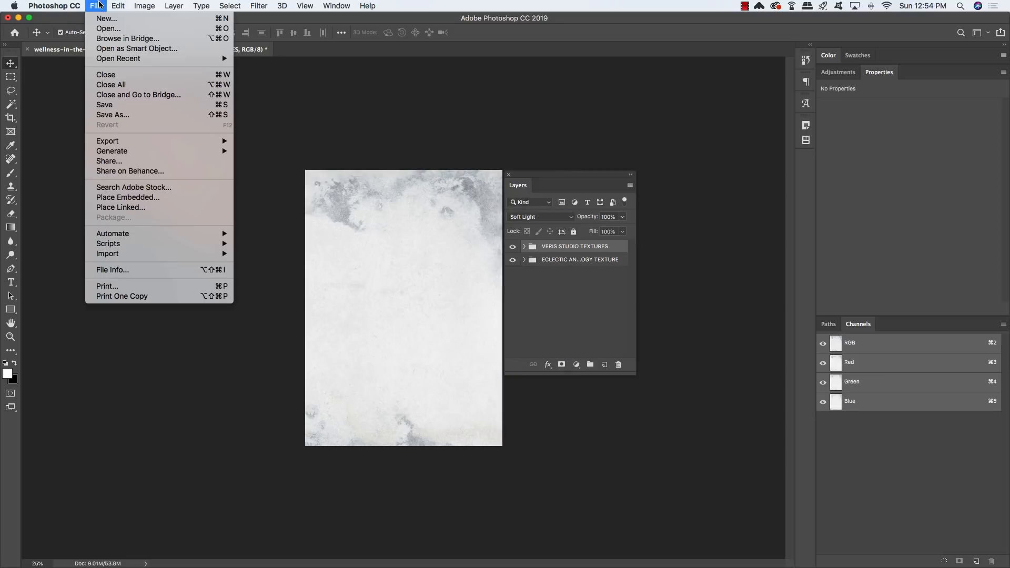
click(106, 202)
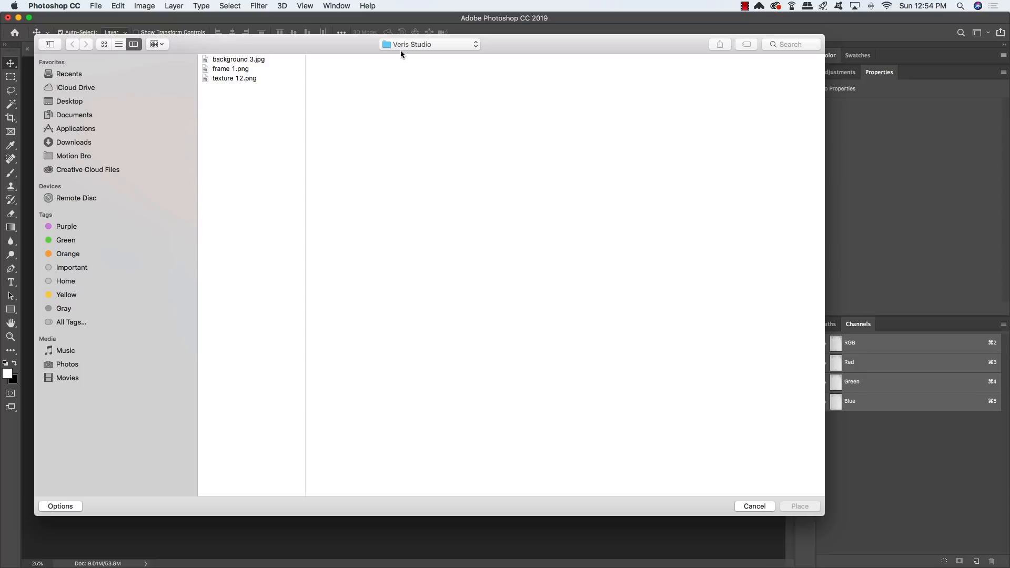
click(401, 45)
click(407, 55)
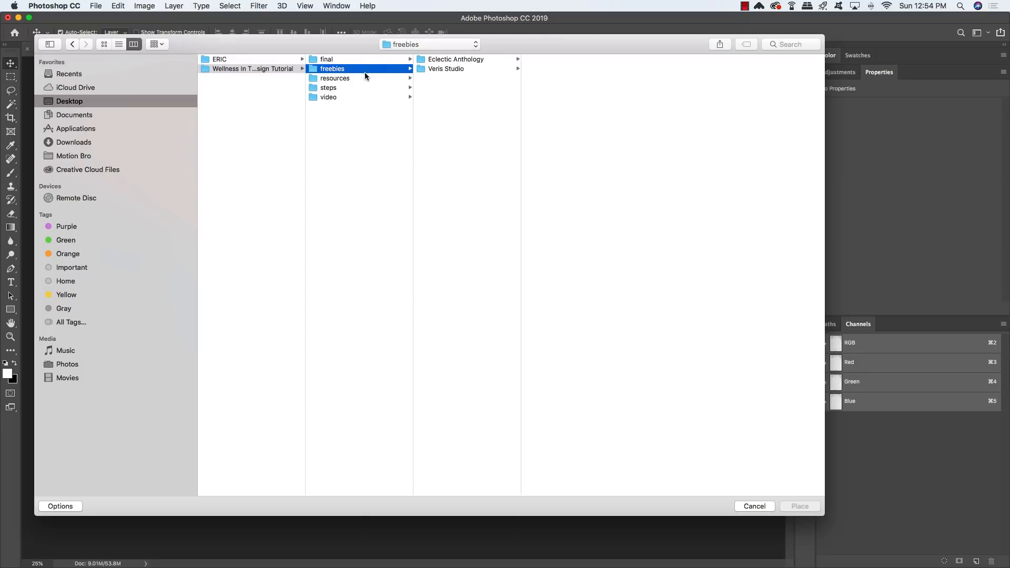
click(345, 78)
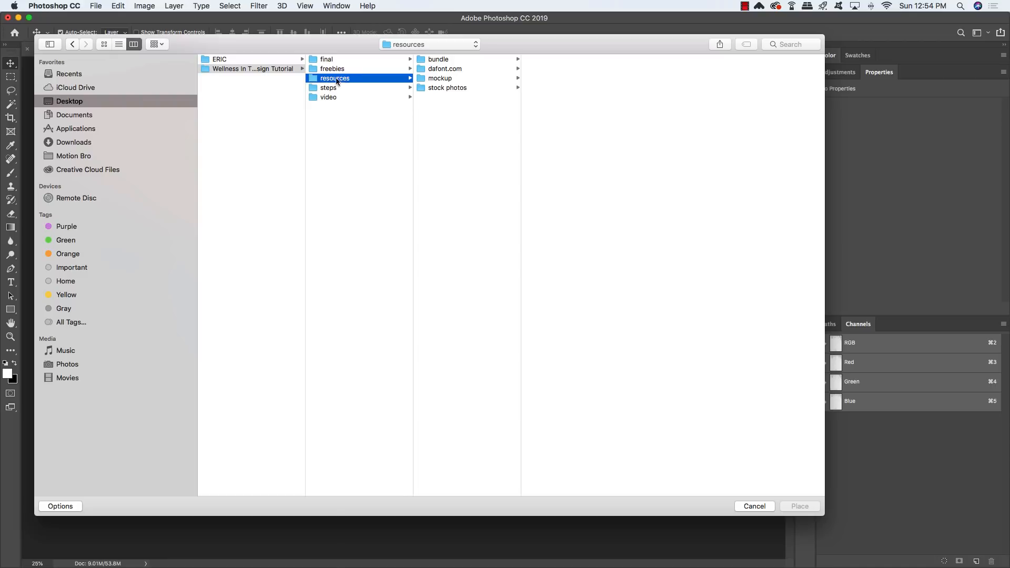
click(462, 87)
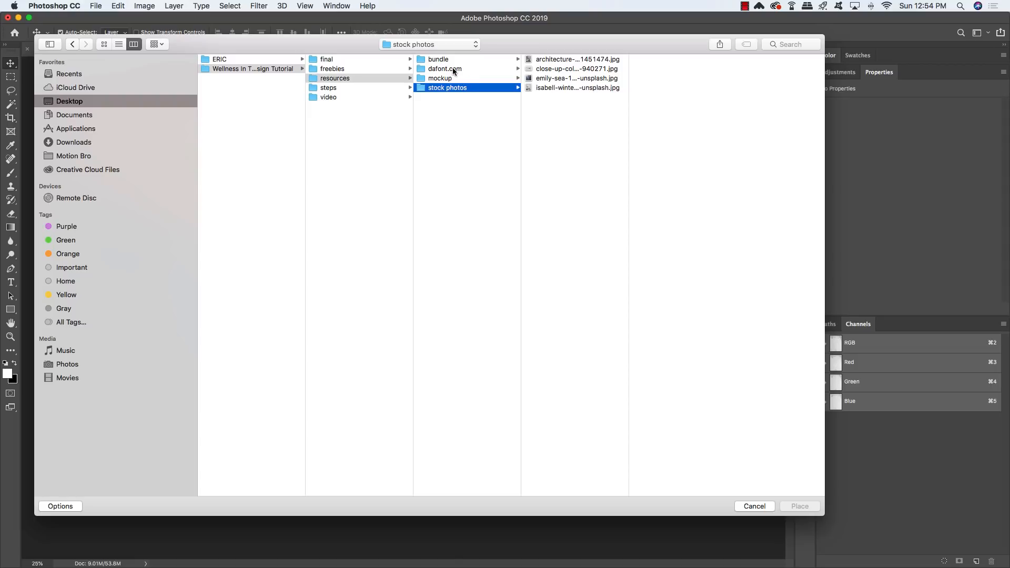
click(545, 70)
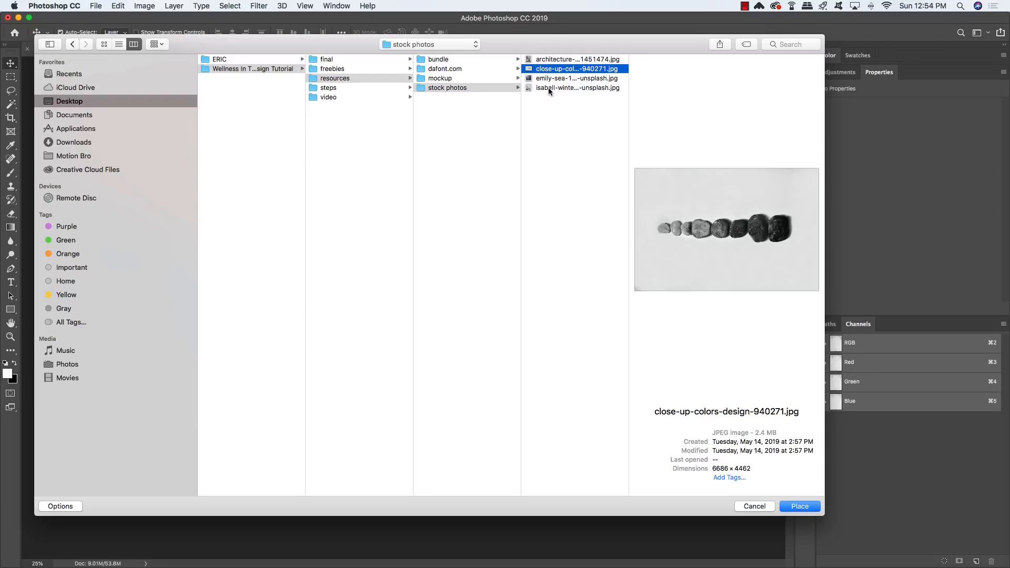
click(549, 60)
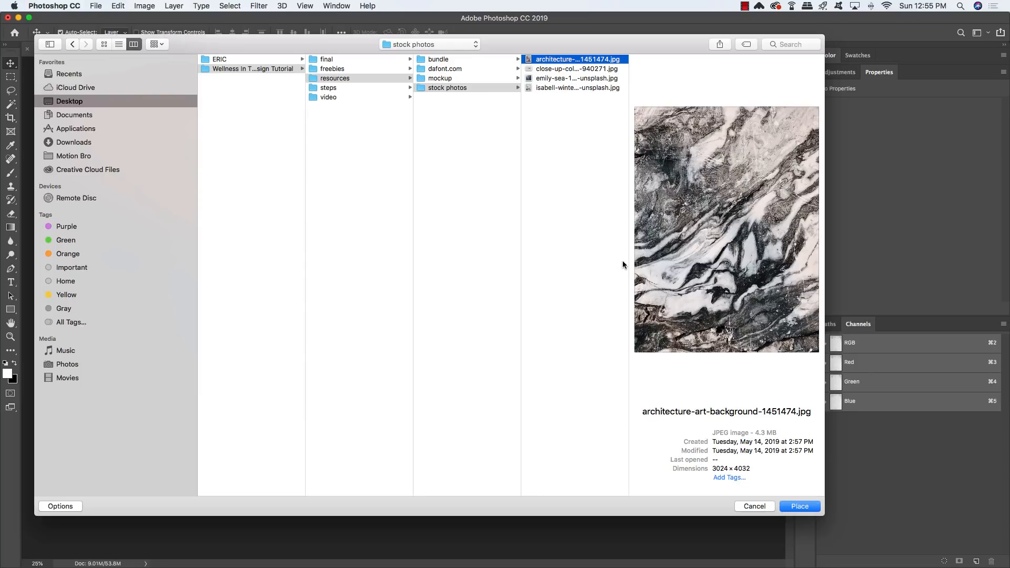
click(797, 506)
click(797, 506)
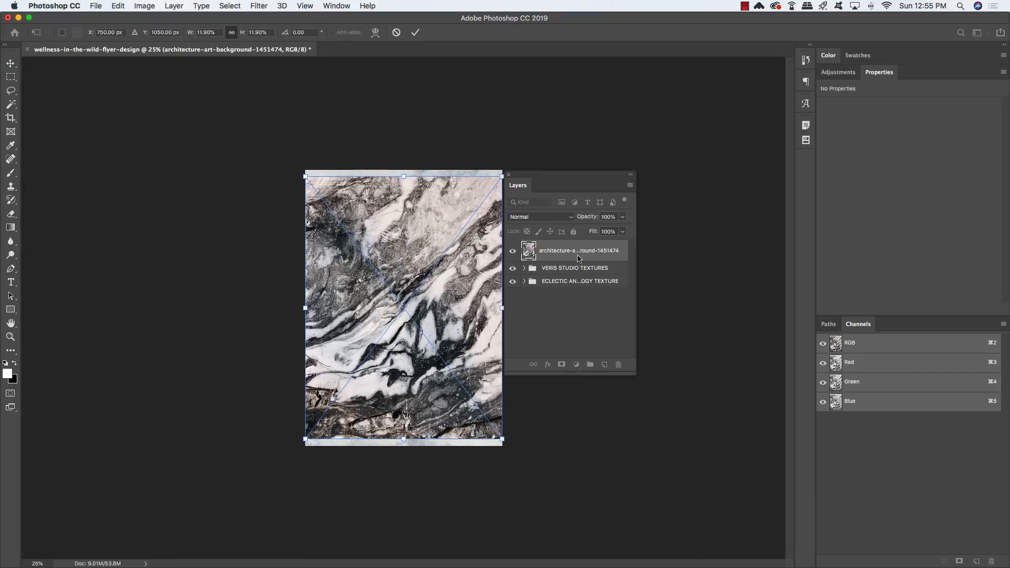
Scale the marble image to about 20.2% from its centre so it covers the canvas, and set its blend mode to Overlay
drag(501, 175, 594, 99)
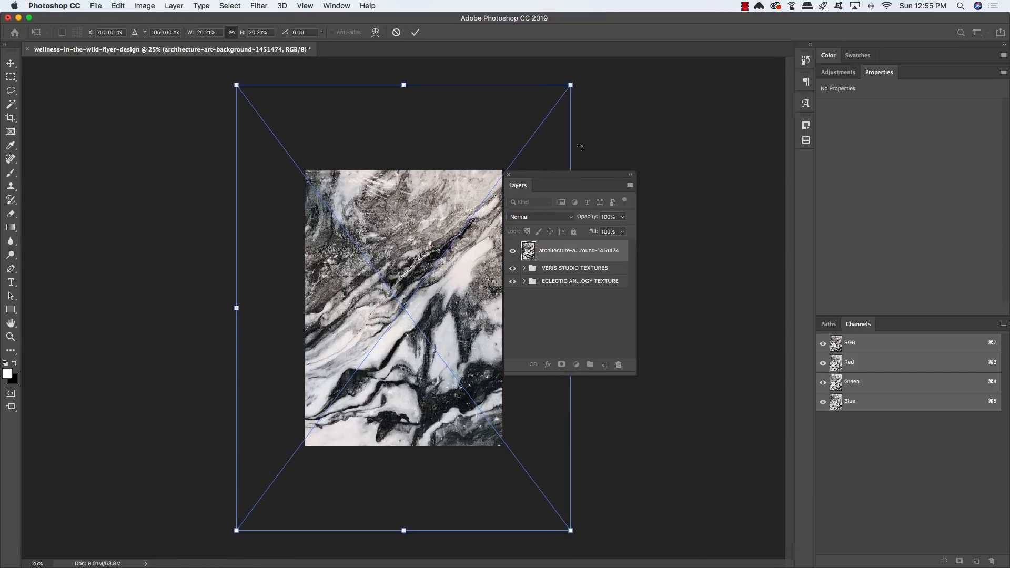
key(Return)
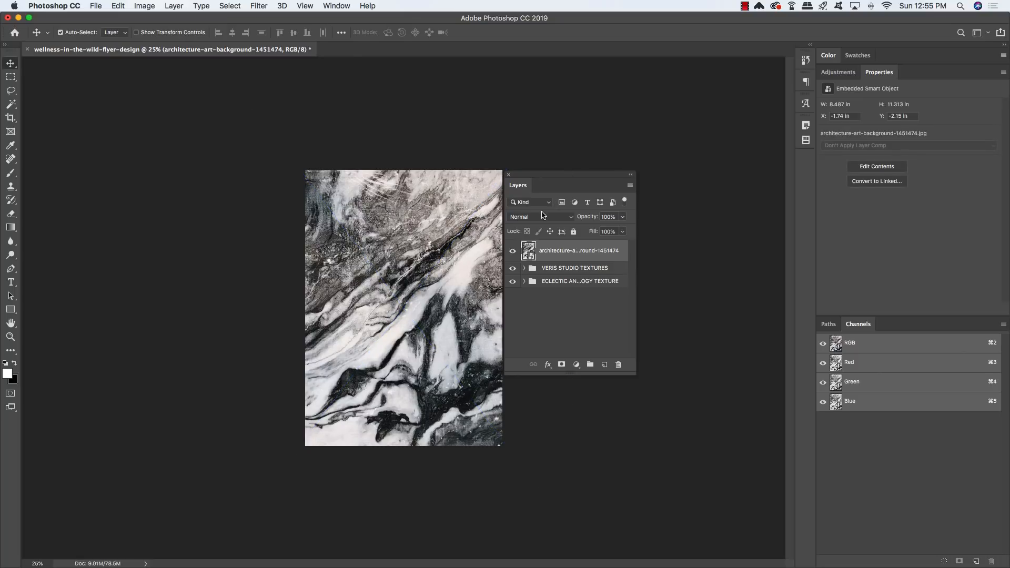
click(531, 218)
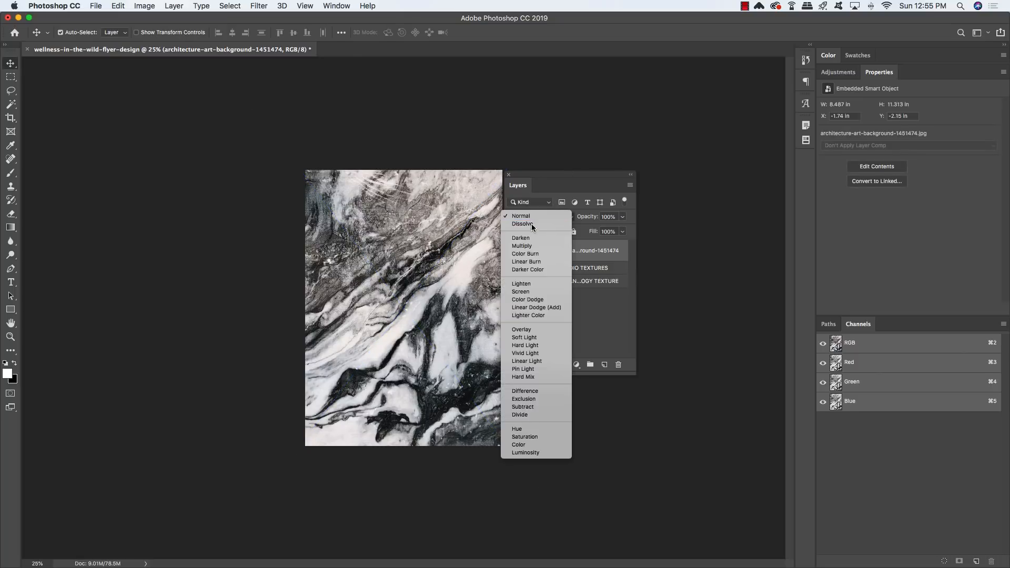
click(531, 219)
click(536, 216)
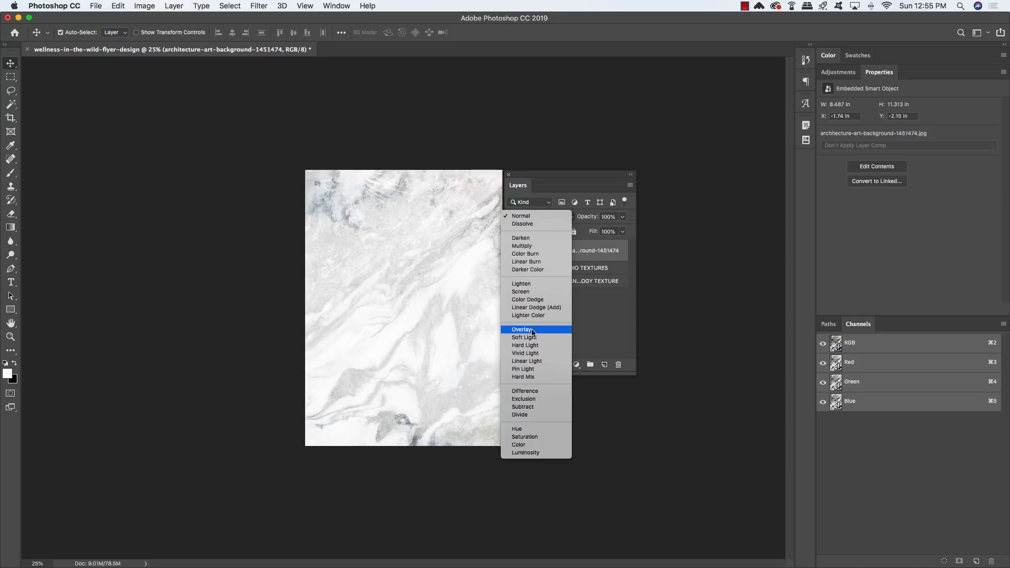
click(522, 329)
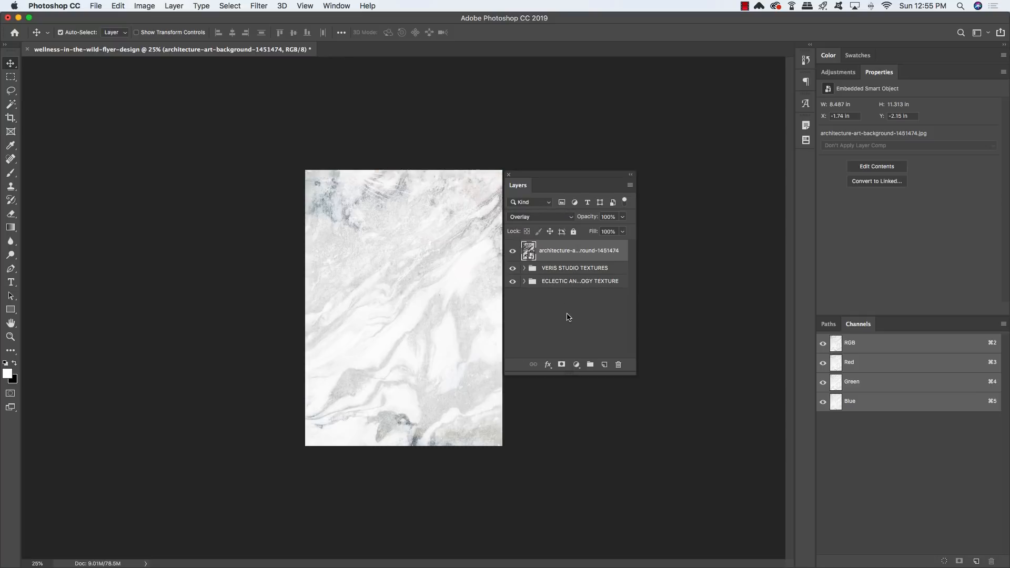
click(513, 251)
click(512, 251)
click(512, 251)
click(513, 252)
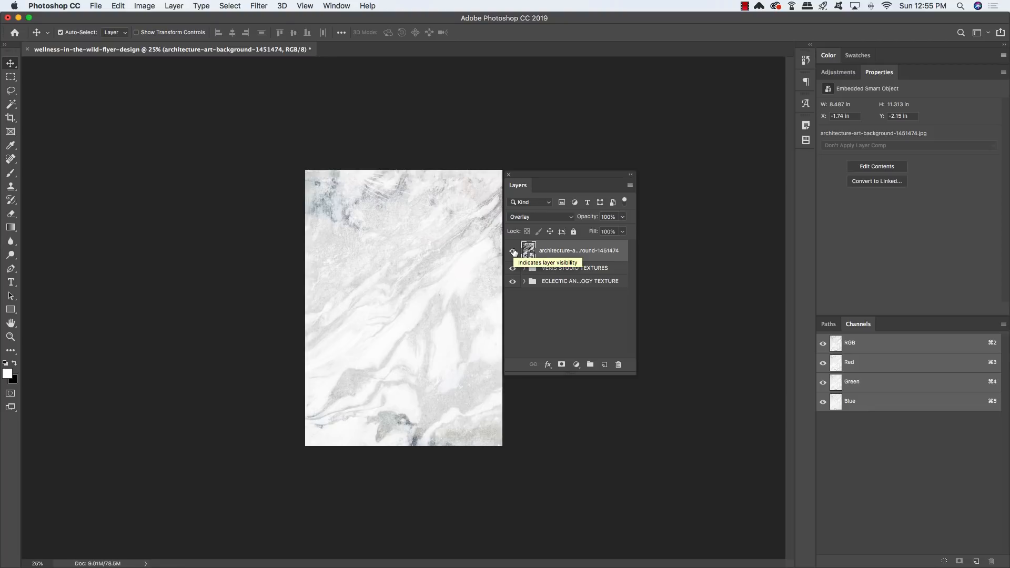
Add a solid color fill layer of #d1e3d9 above the marble image and set its blend mode to Linear Burn
click(576, 364)
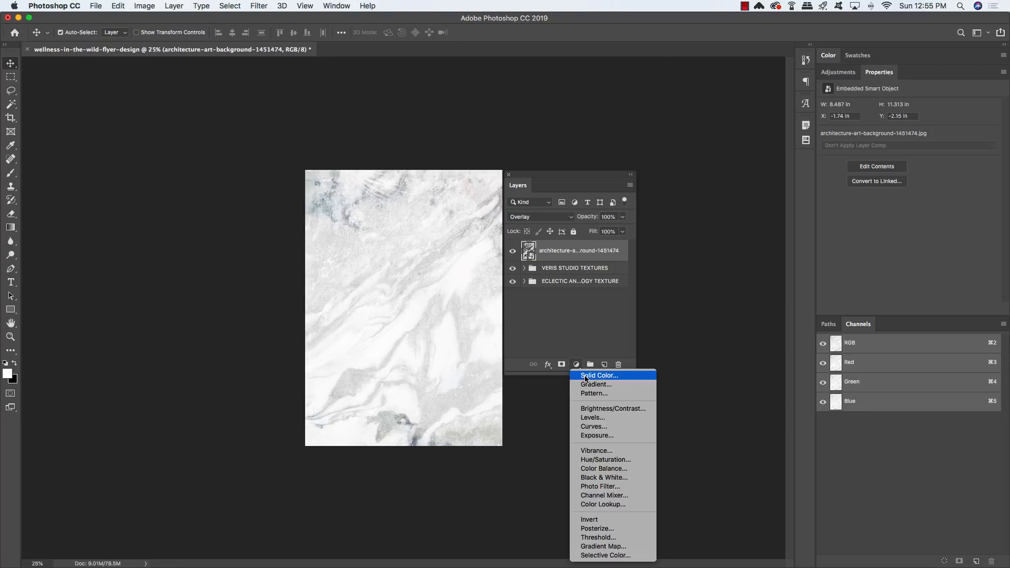
click(585, 377)
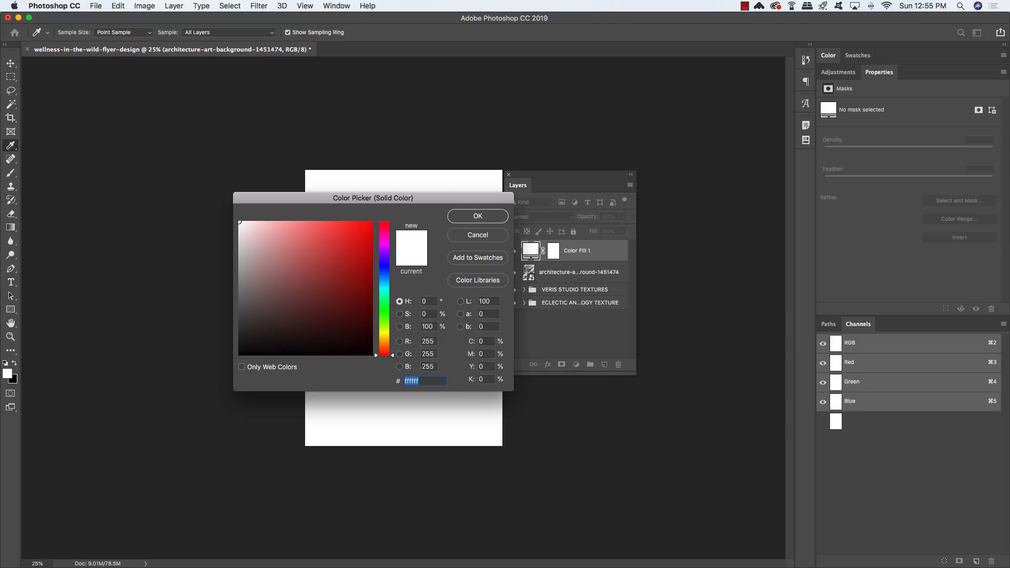
text(d1e)
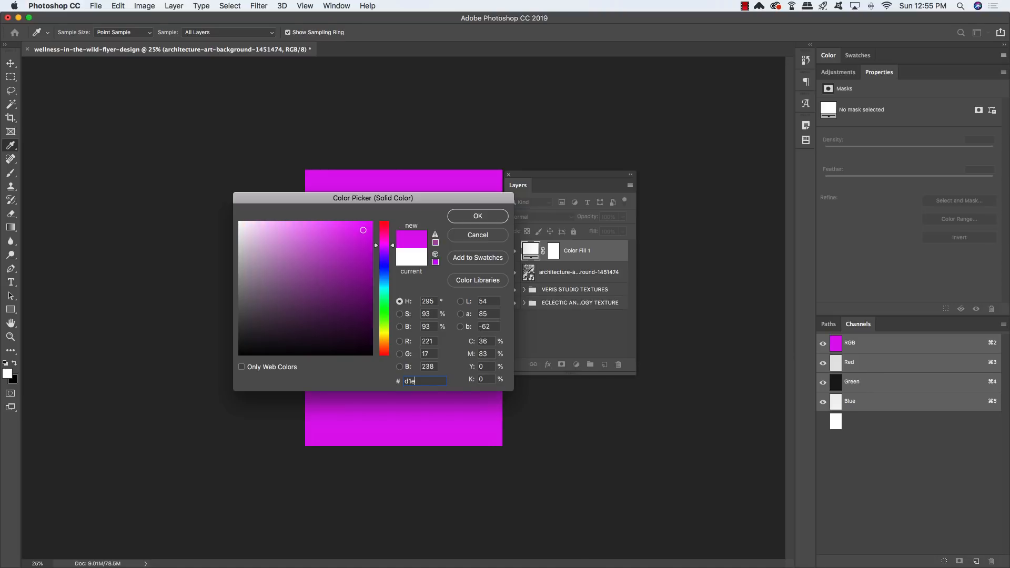
text(3d9)
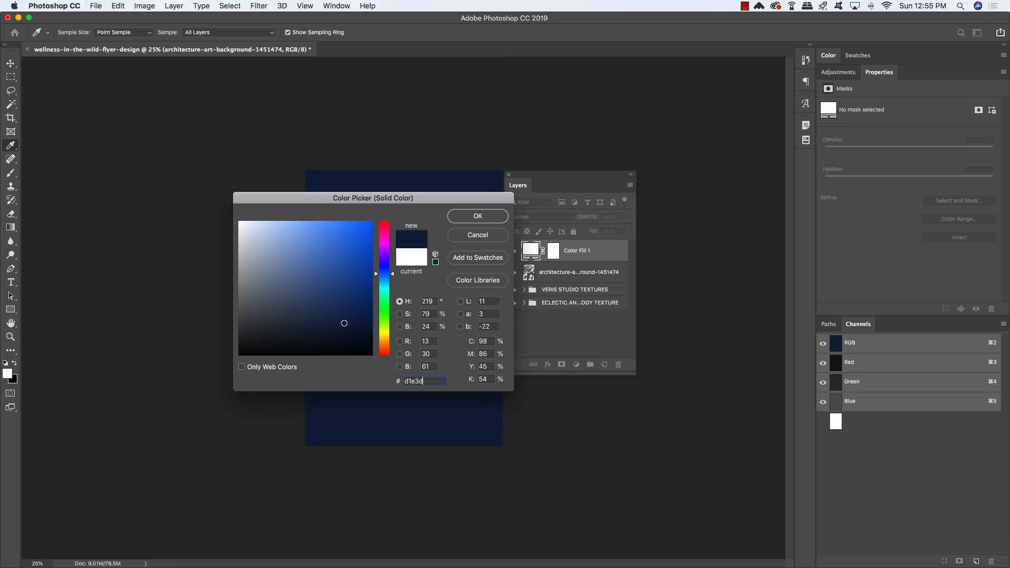
click(479, 216)
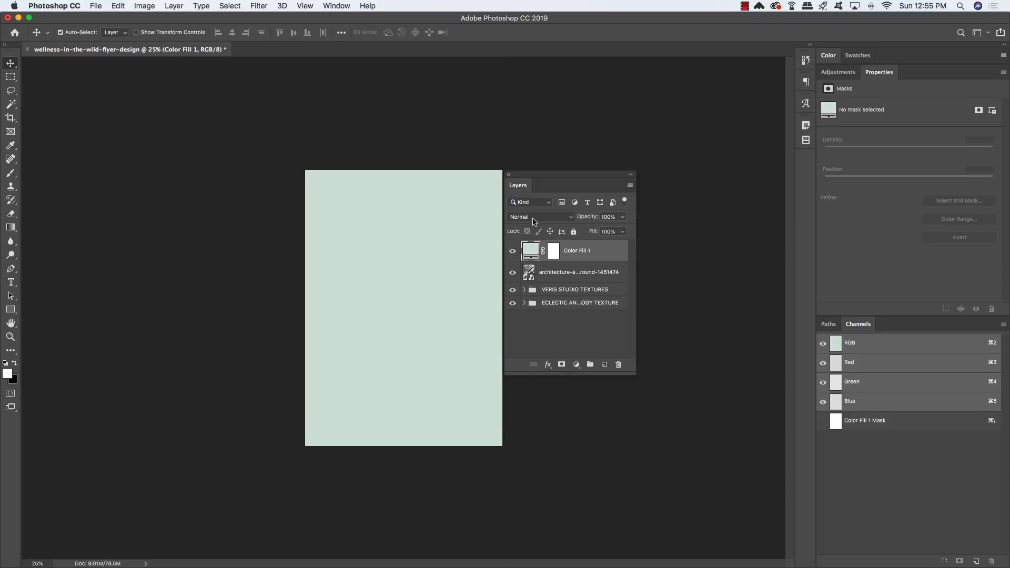
click(533, 221)
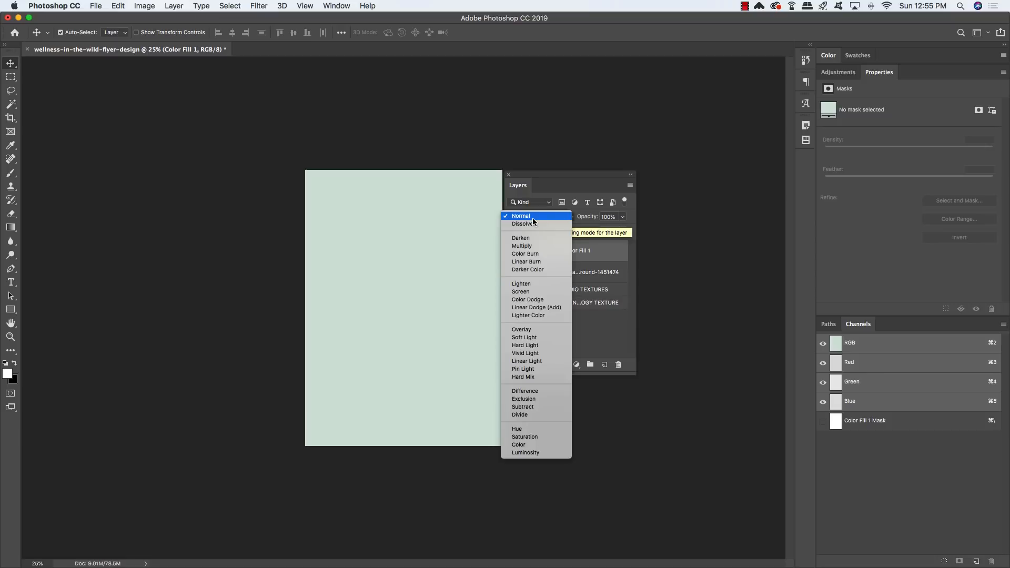
click(532, 261)
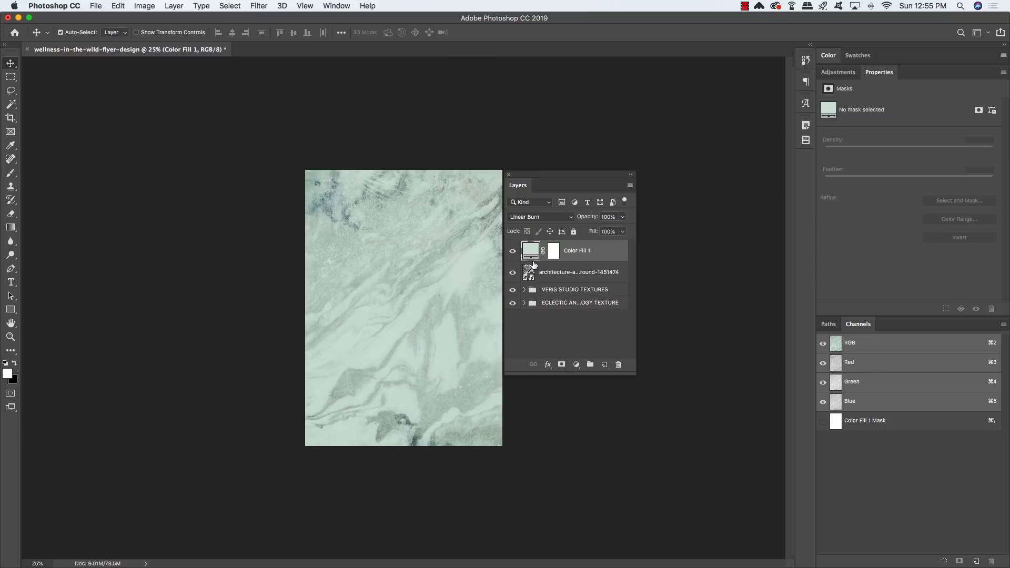
Duplicate the color fill layer and give the copy the color #a0aea0 and the Subtract blend mode
key(super+j)
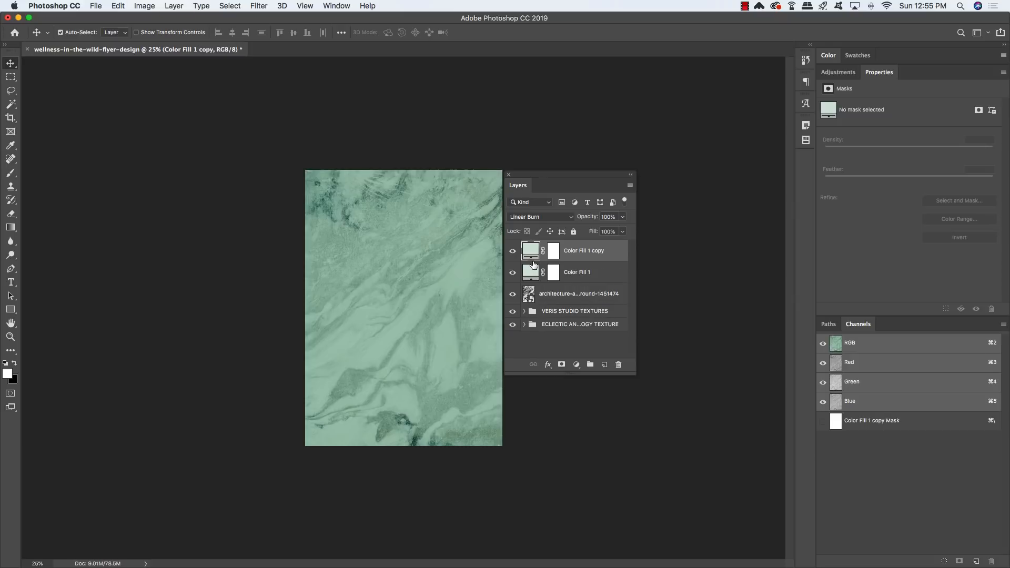
double_click(535, 253)
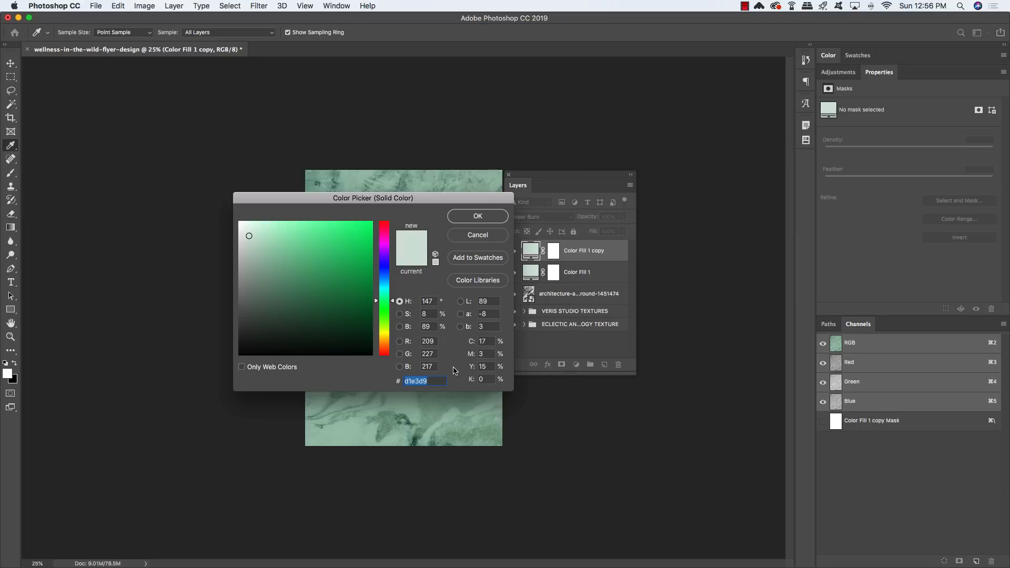
text(a0a)
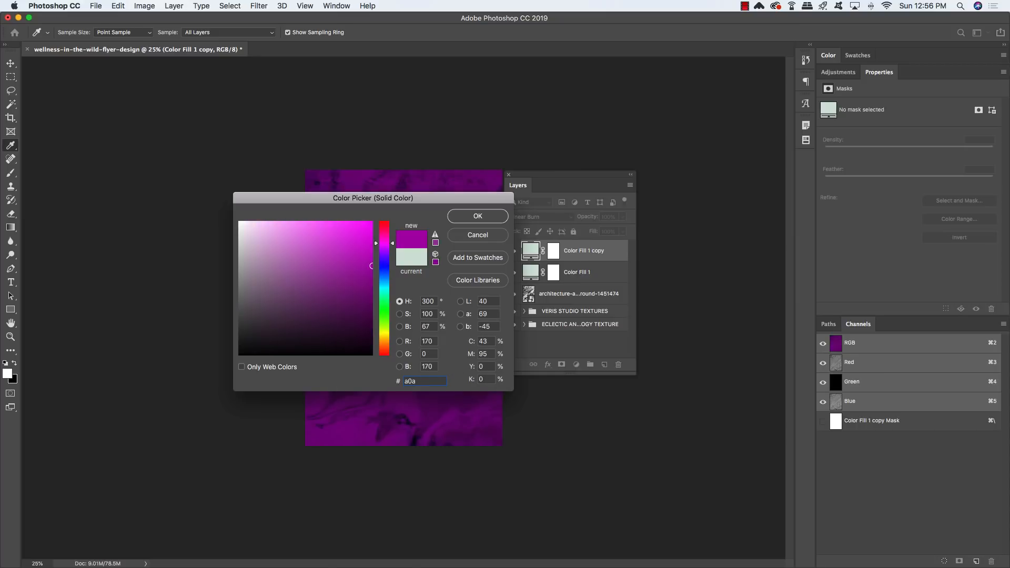
text(ea0)
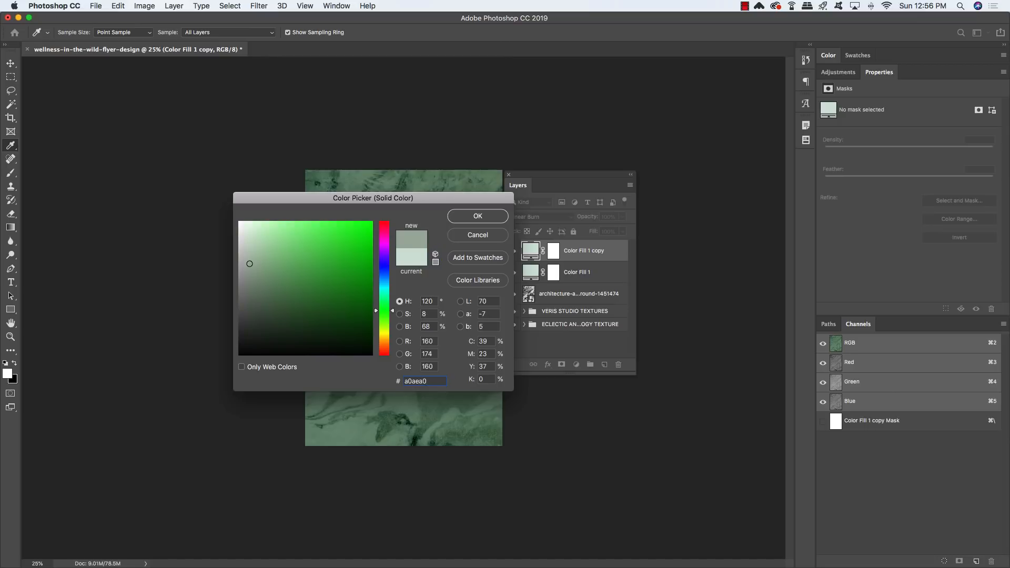
click(478, 217)
click(544, 217)
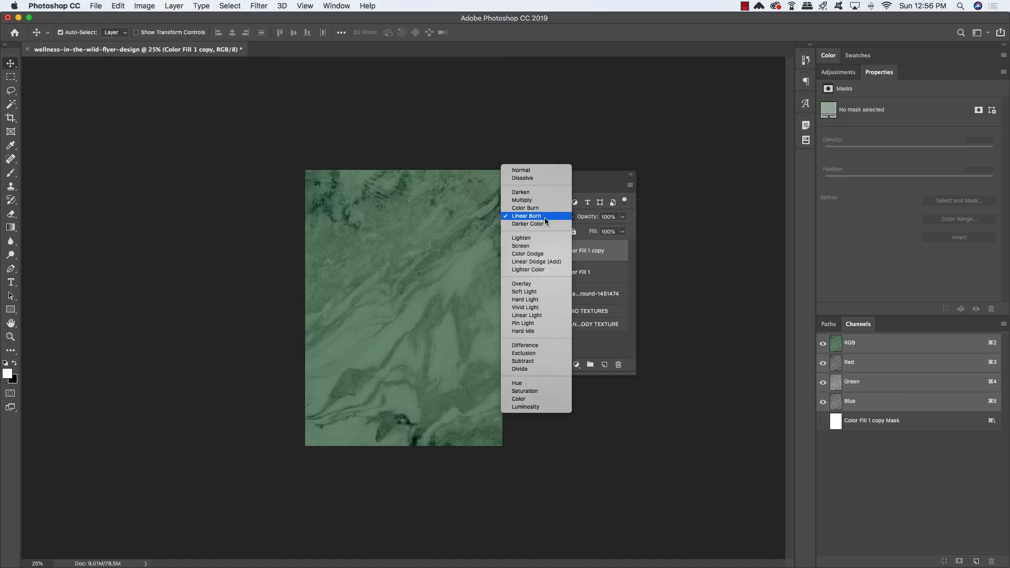
click(531, 363)
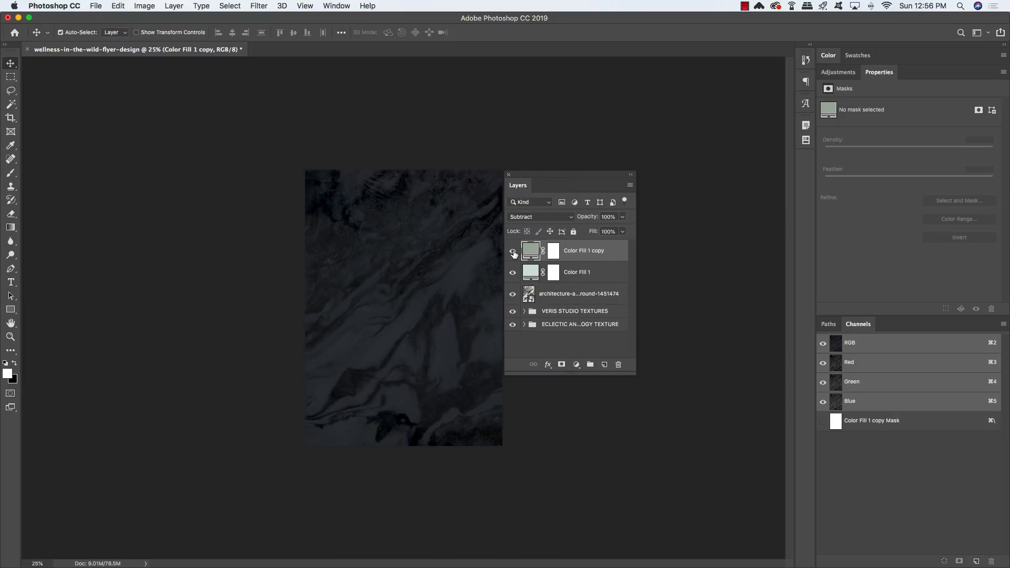
Add a Hue/Saturation adjustment layer above the color fills with Colorize on and Hue at 187
click(576, 365)
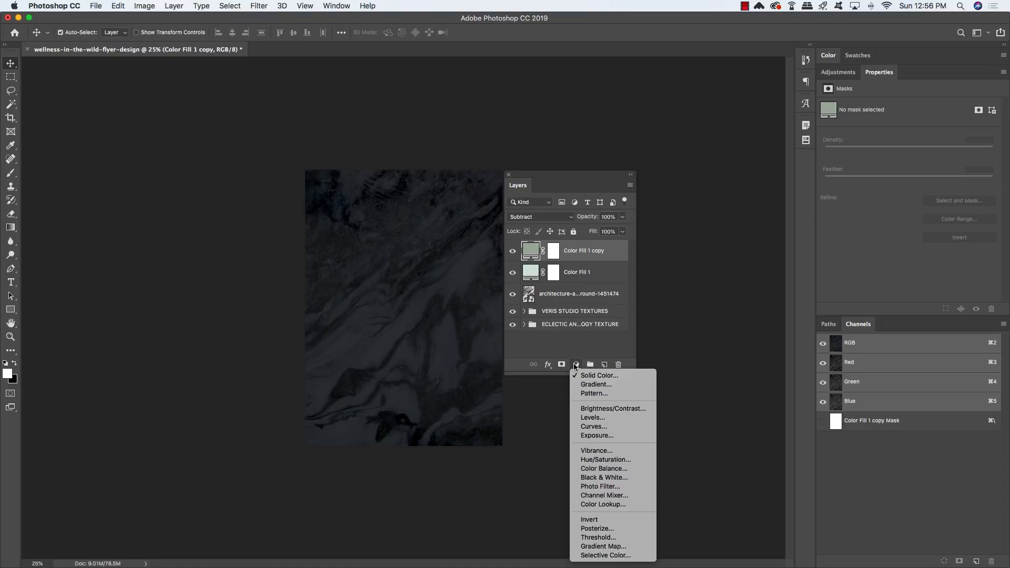
click(597, 459)
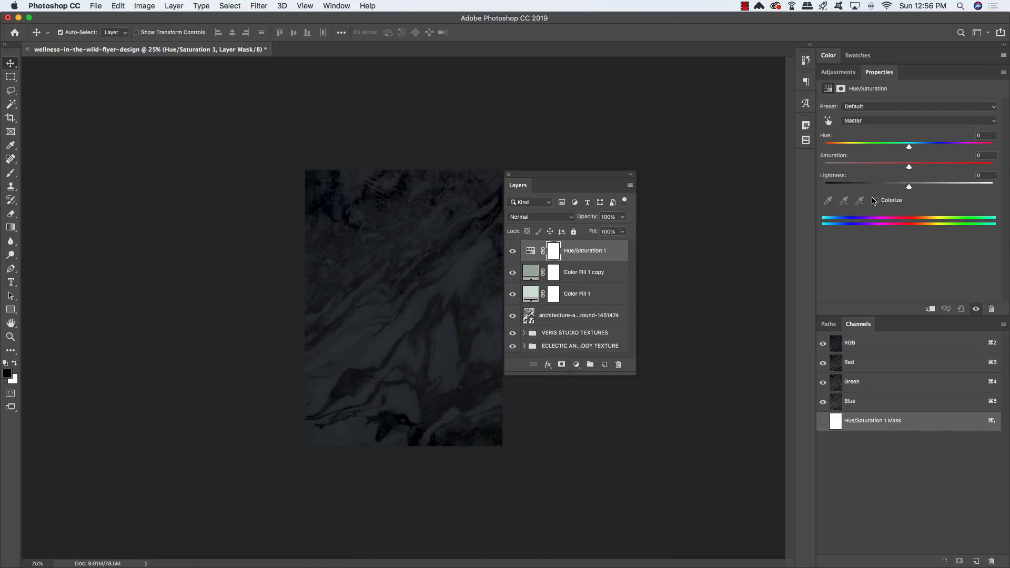
click(876, 201)
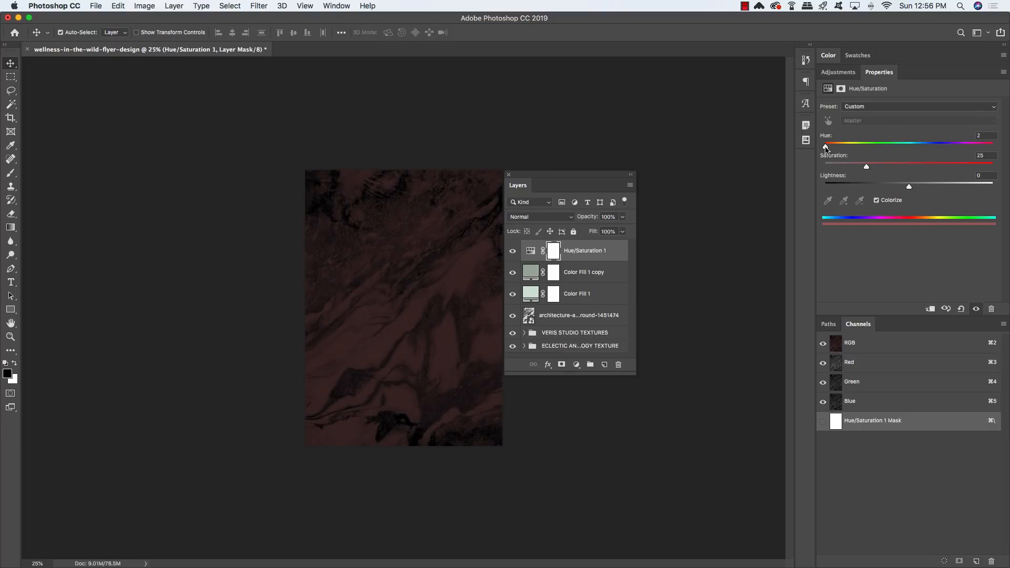
drag(825, 149, 912, 150)
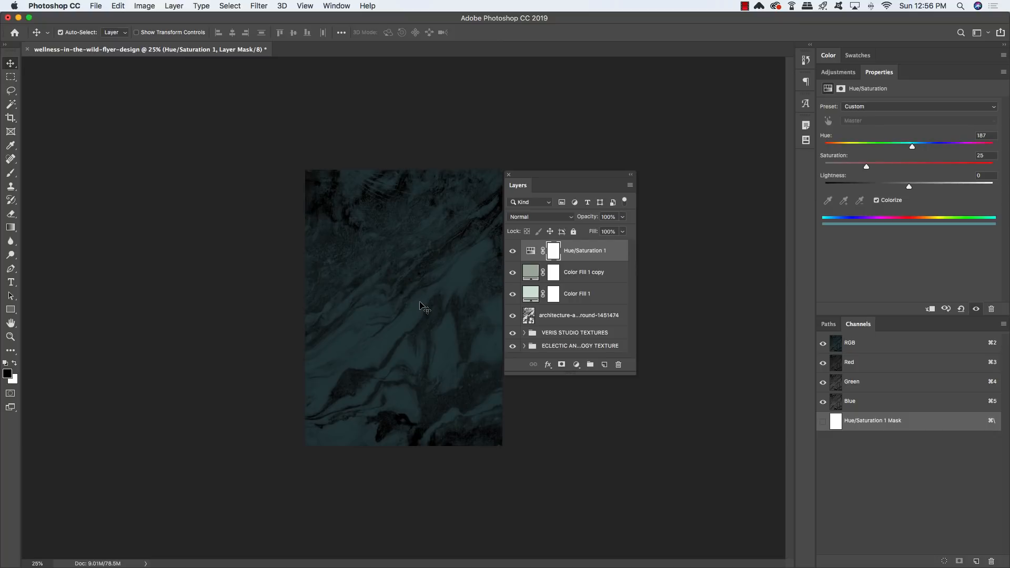
Group all layers from the Hue/Saturation adjustment down to the Eclectic Anthology texture group and name the group BACKGROUND
drag(533, 181, 560, 171)
click(634, 241)
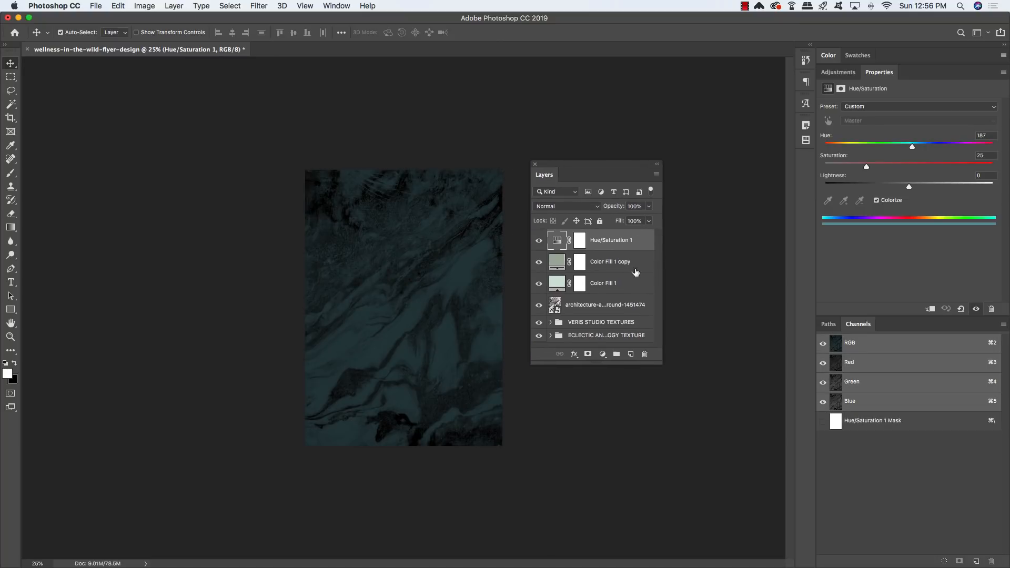
click(626, 340)
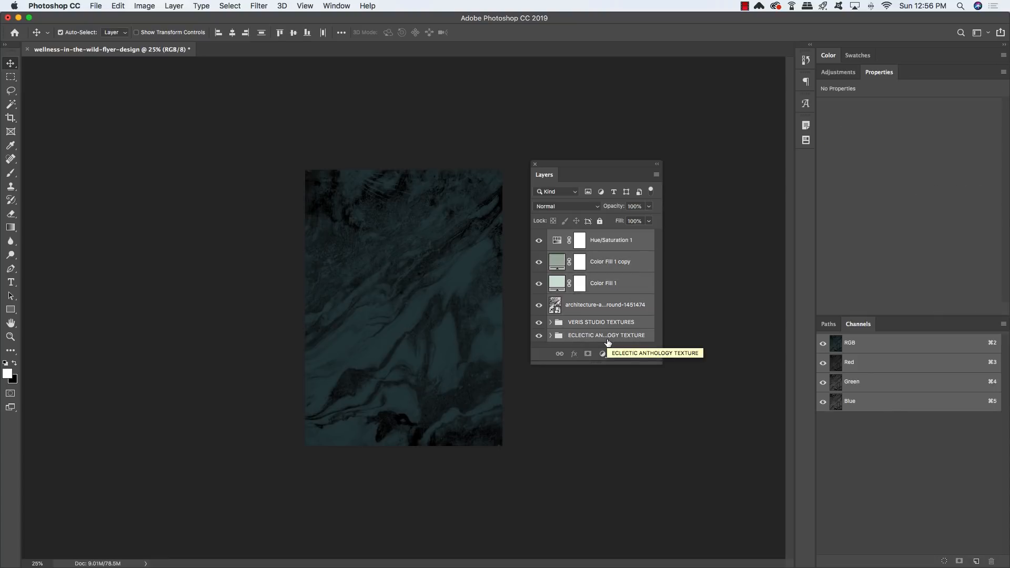
key(super+g)
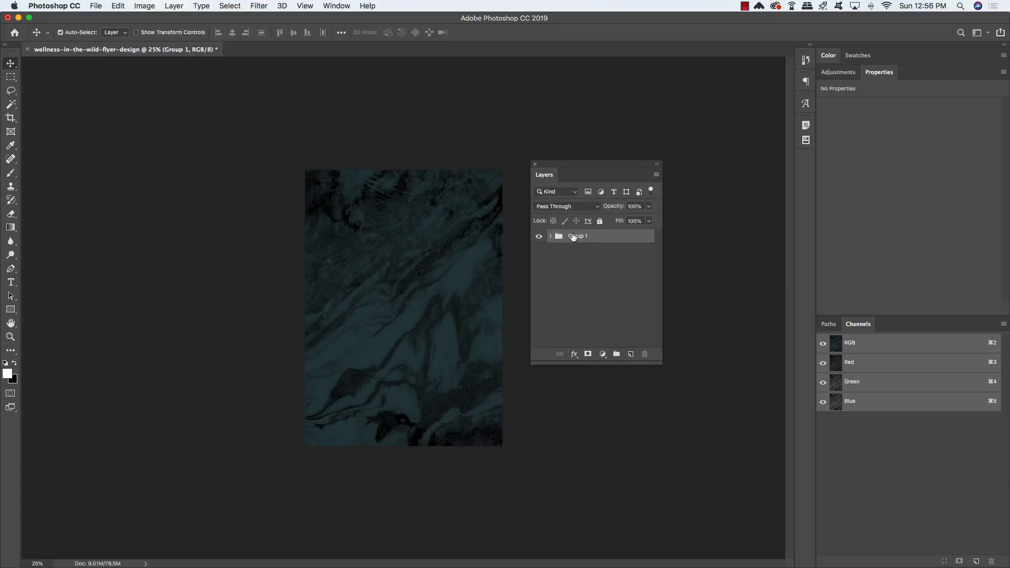
double_click(573, 236)
text(BACKGROUND)
key(Return)
drag(566, 166, 540, 175)
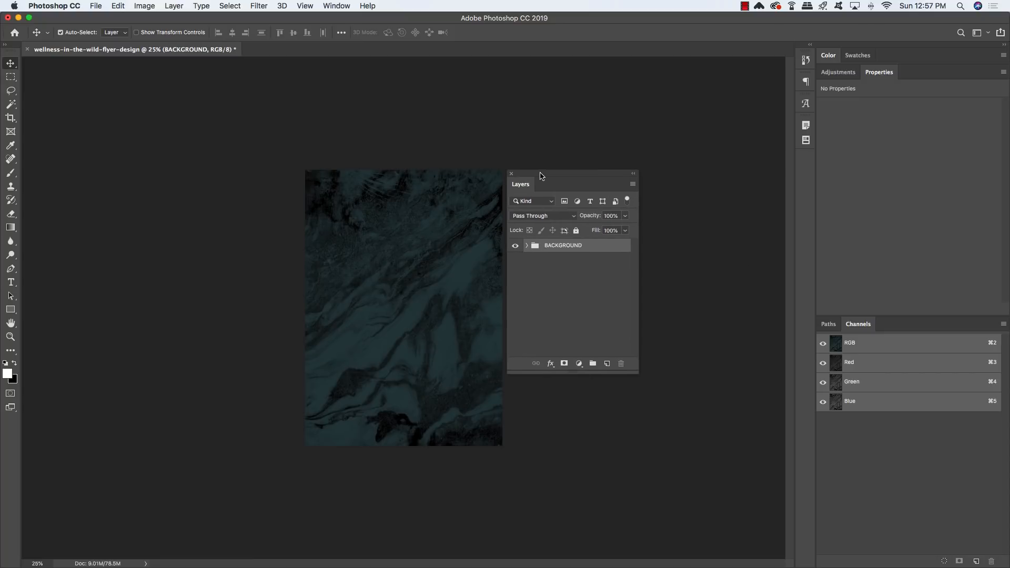
Place frame 1.png from the Veris Studio freebies folder as an embedded image above the BACKGROUND group
click(95, 6)
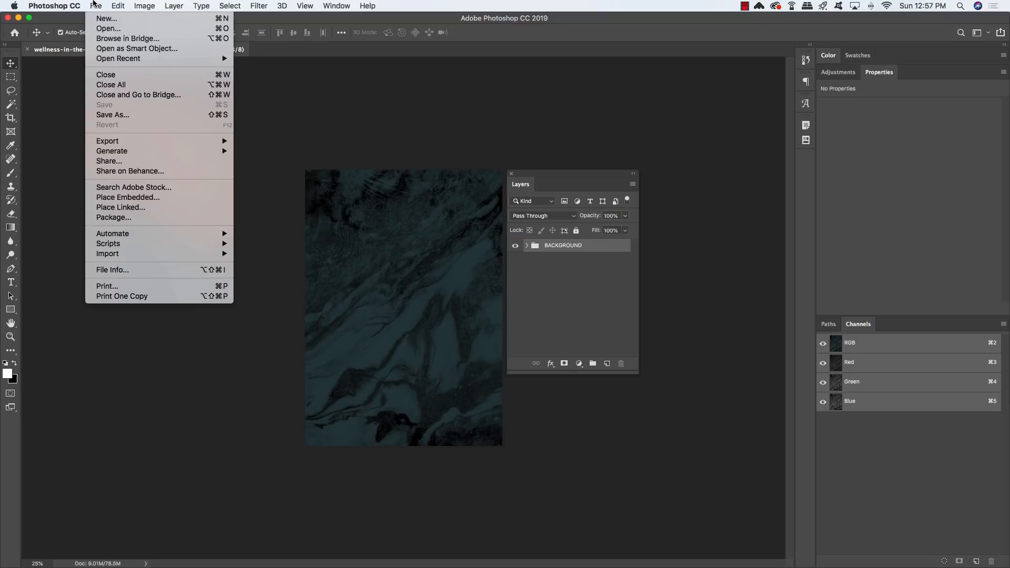
click(158, 200)
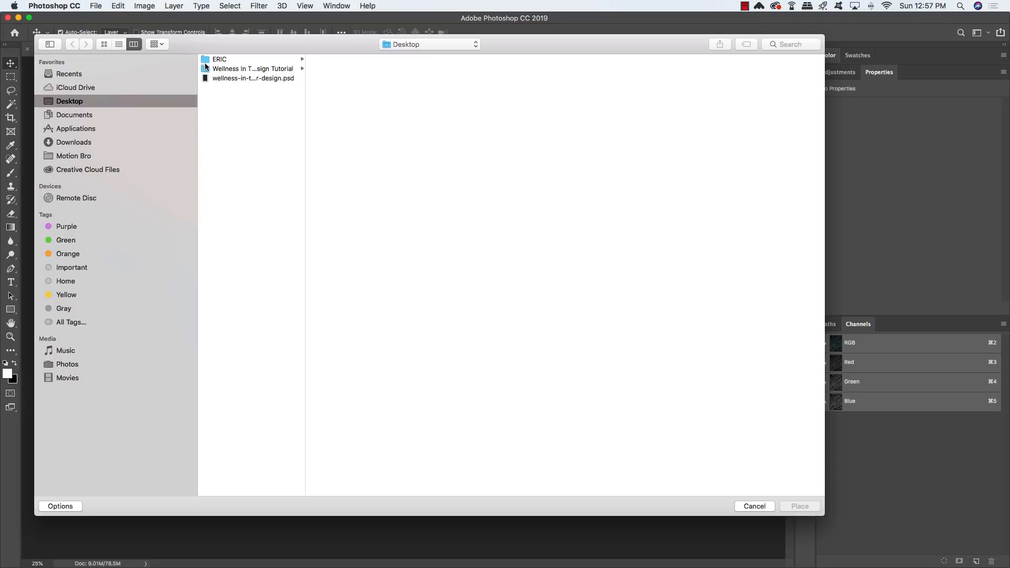
click(298, 68)
click(341, 69)
click(437, 69)
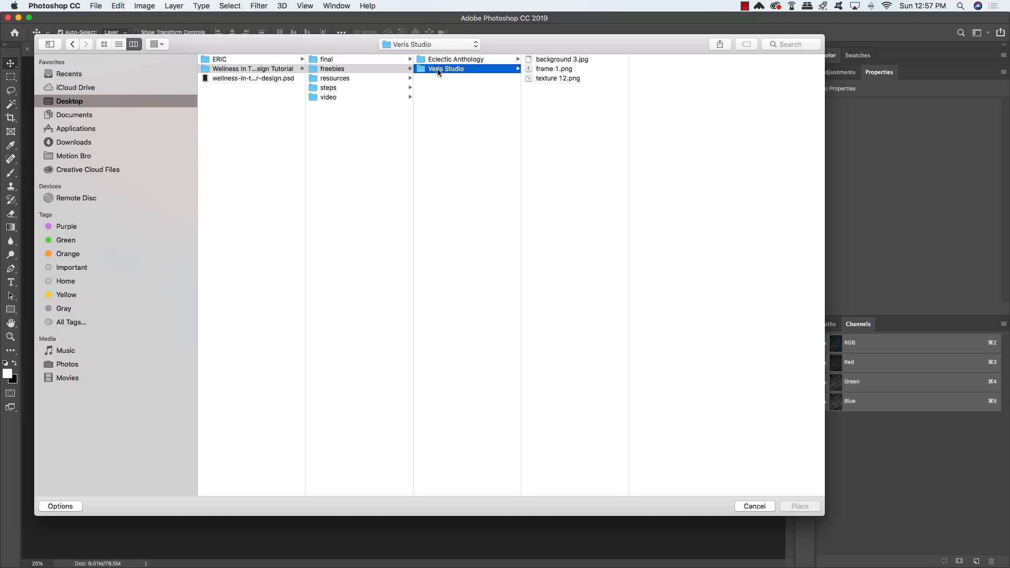
click(552, 71)
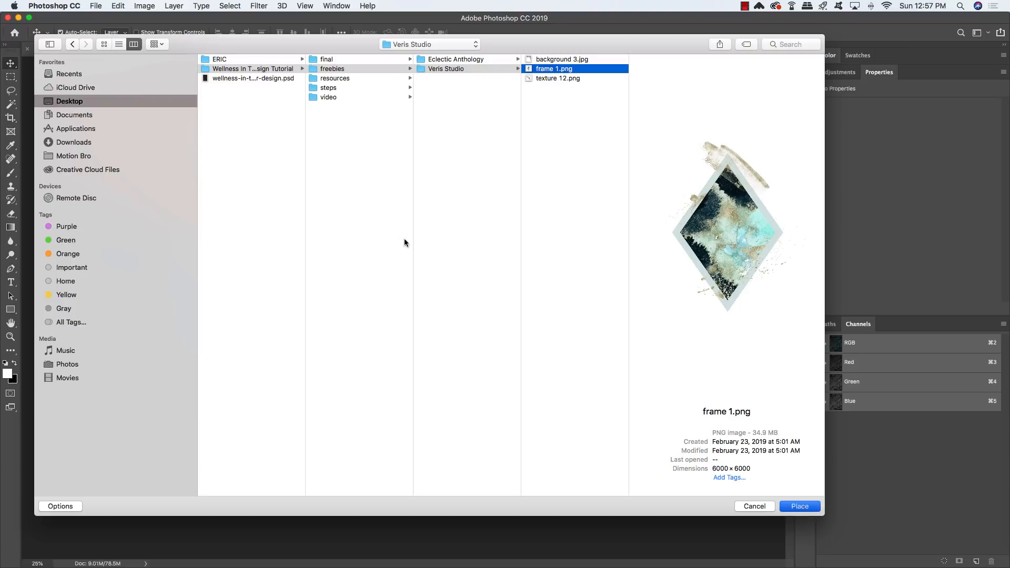
key(Return)
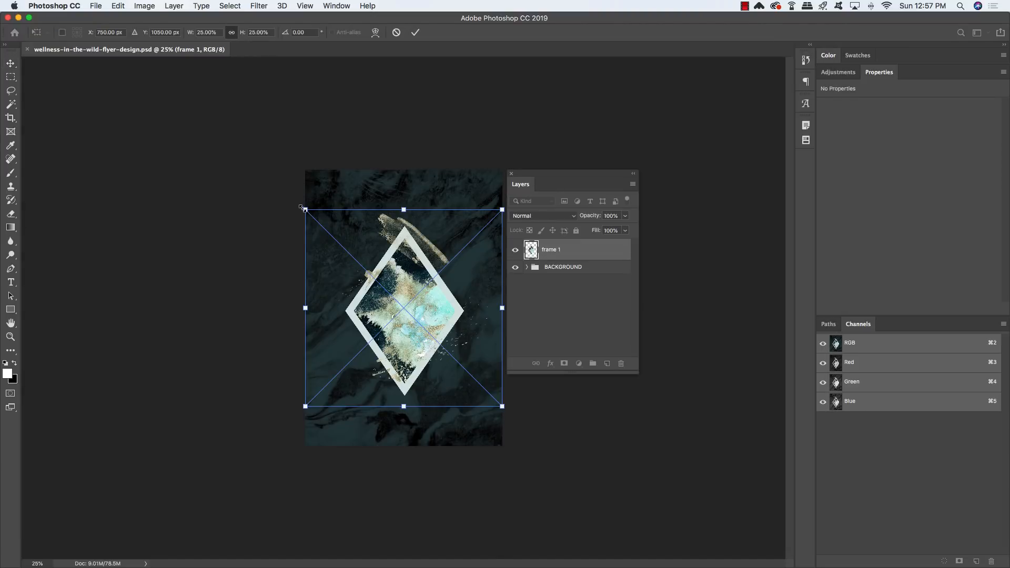
Scale the diamond frame from its centre to about 32.2% and apply the transform
drag(304, 209, 275, 176)
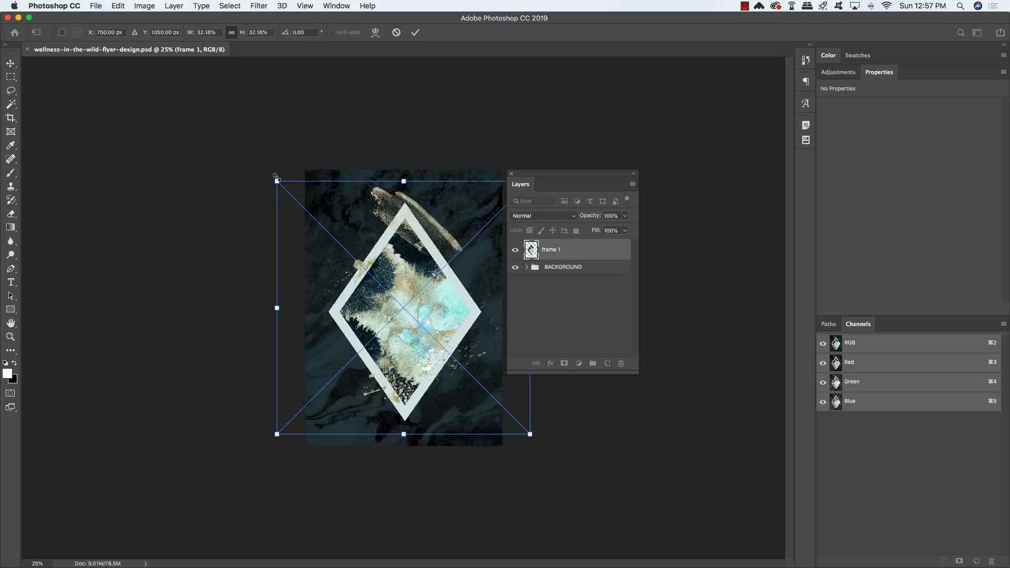
key(Return)
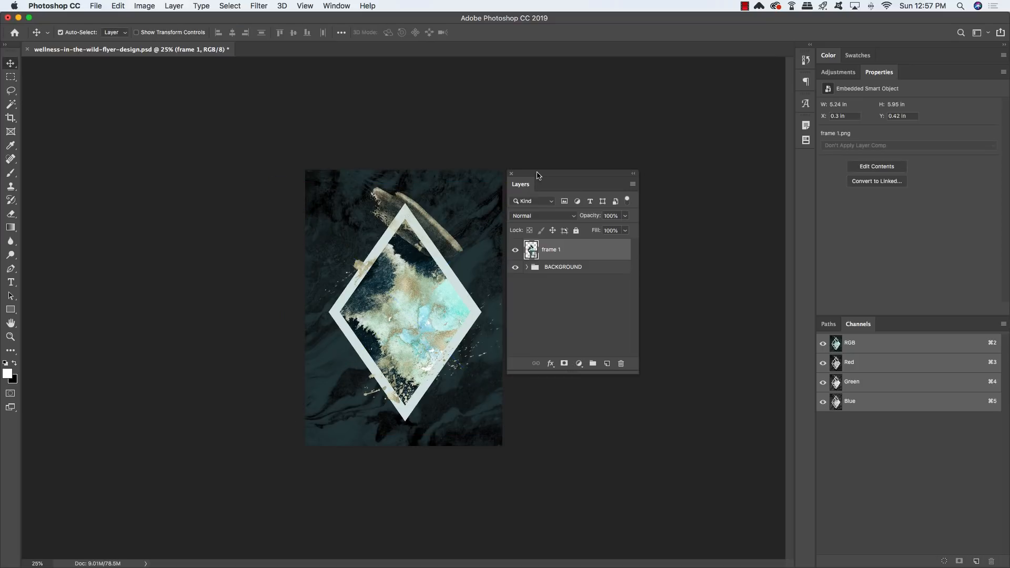
drag(537, 175, 546, 175)
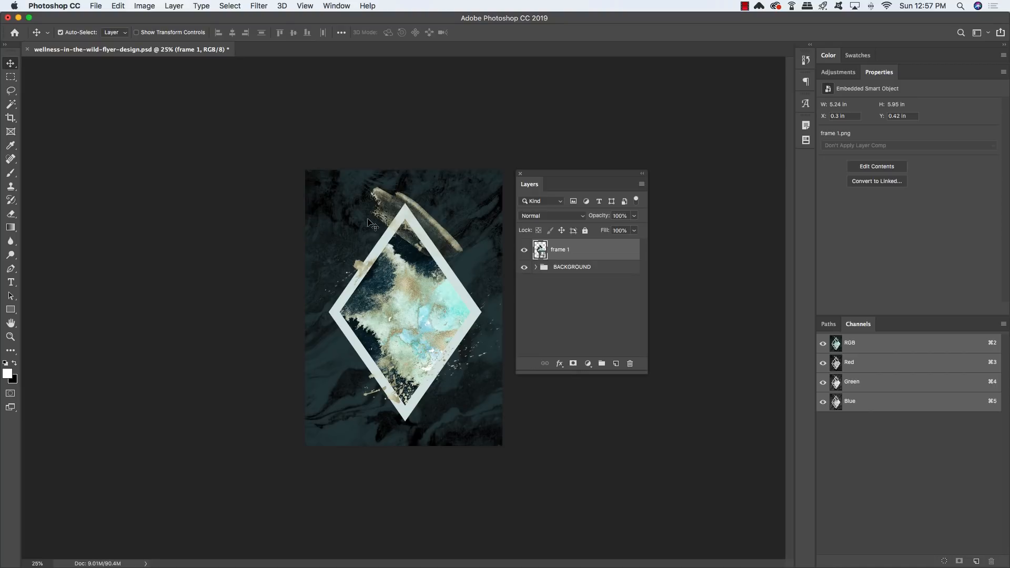
Open the green plant stock photo ending in 616367-unsplash.jpg from the resources stock photos folder as a separate document
click(100, 5)
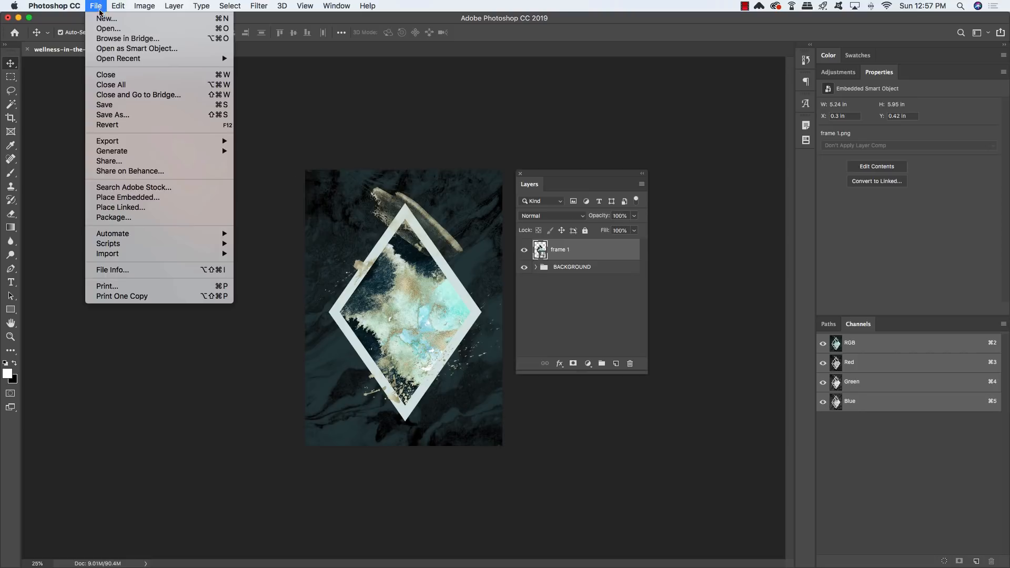
click(101, 31)
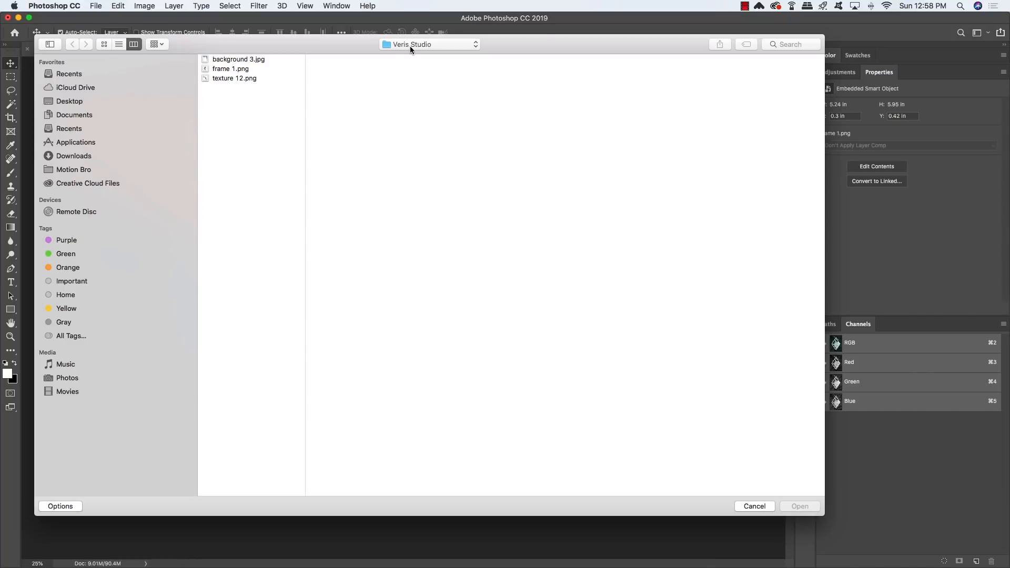
click(411, 50)
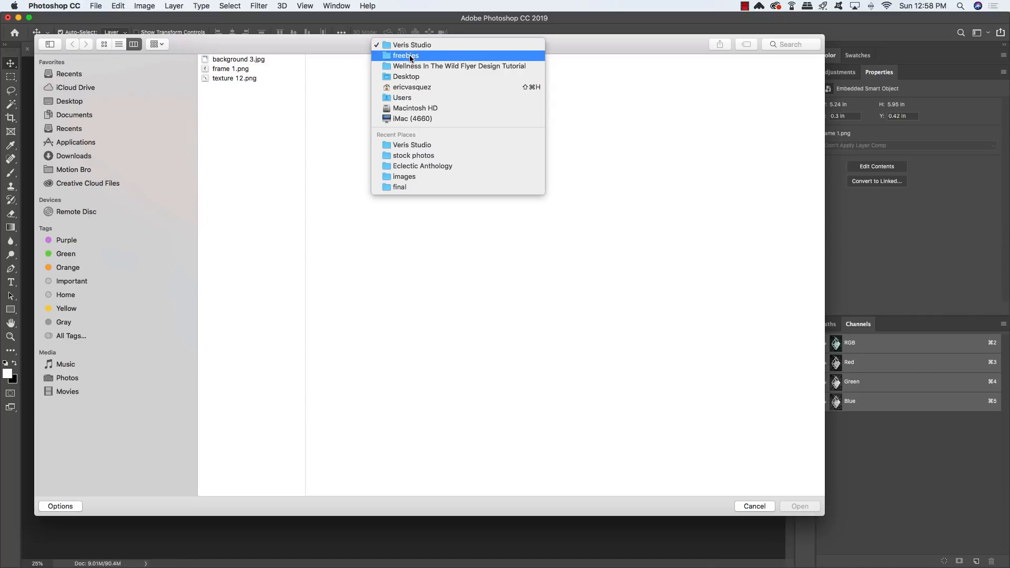
click(412, 61)
click(332, 79)
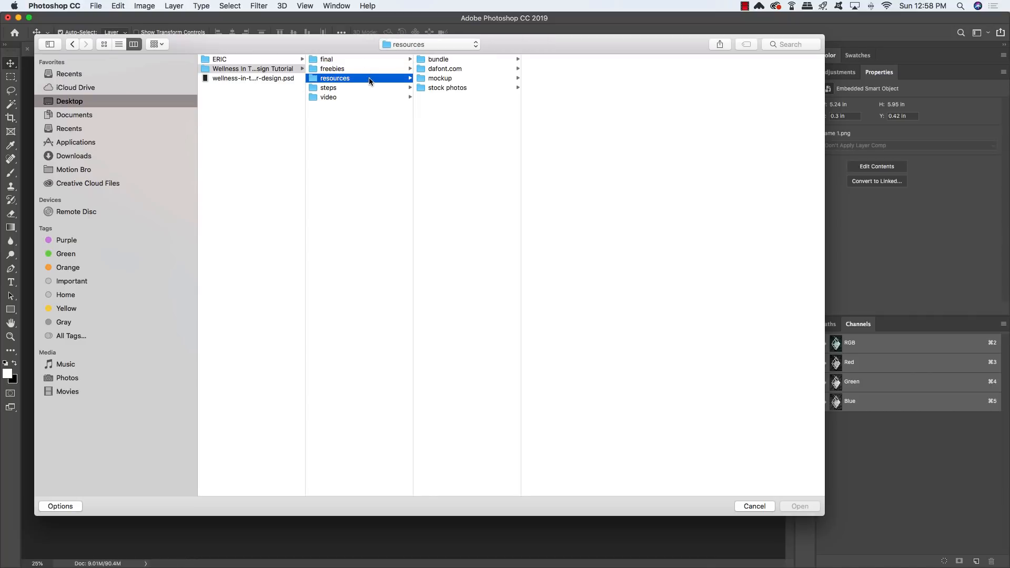
click(453, 87)
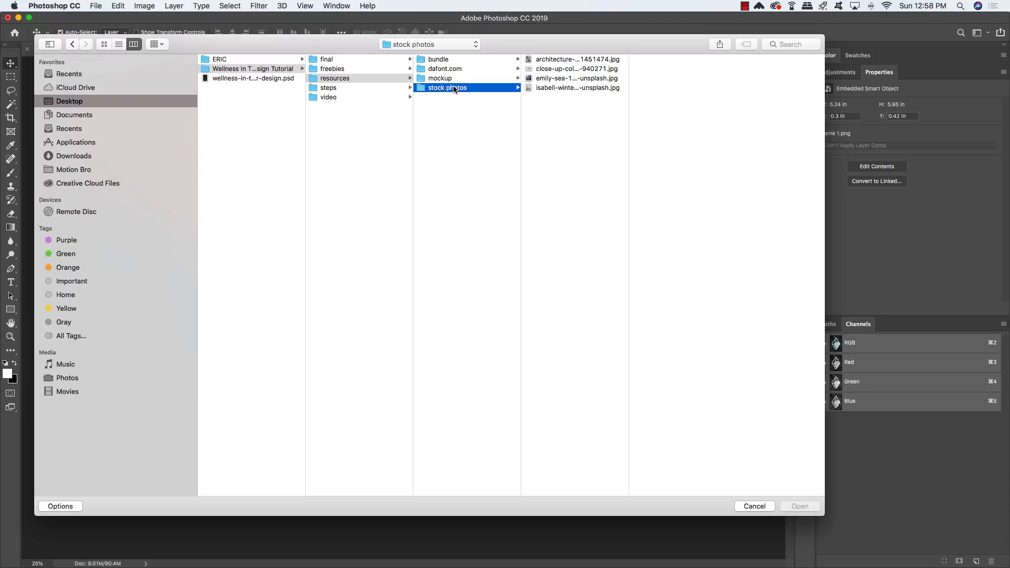
click(578, 77)
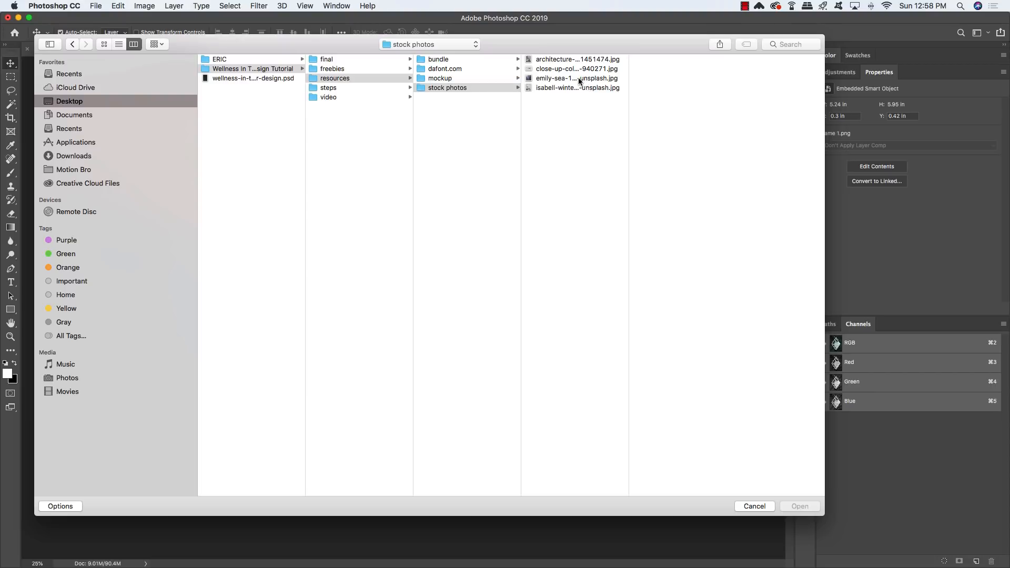
click(548, 87)
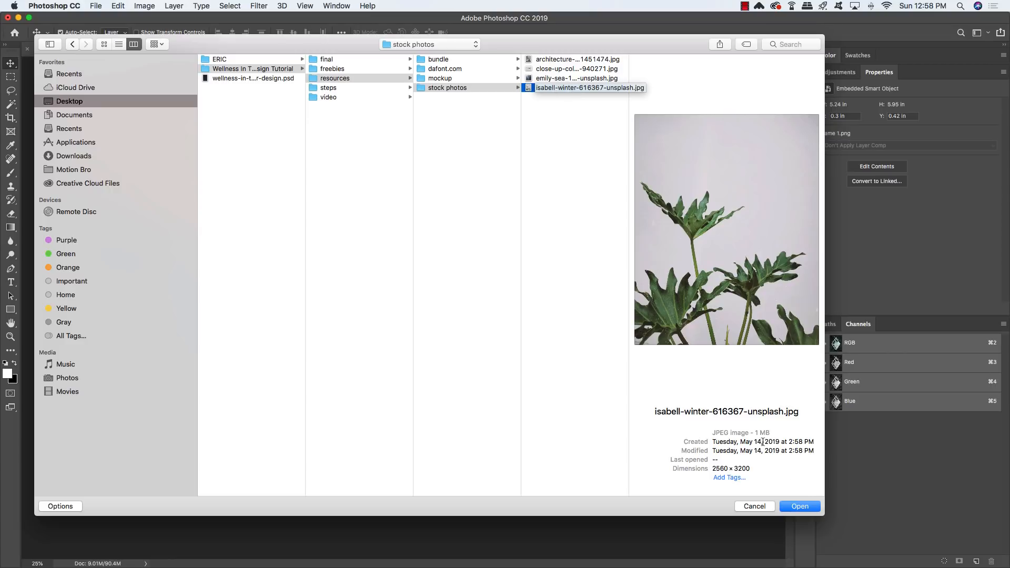
click(803, 508)
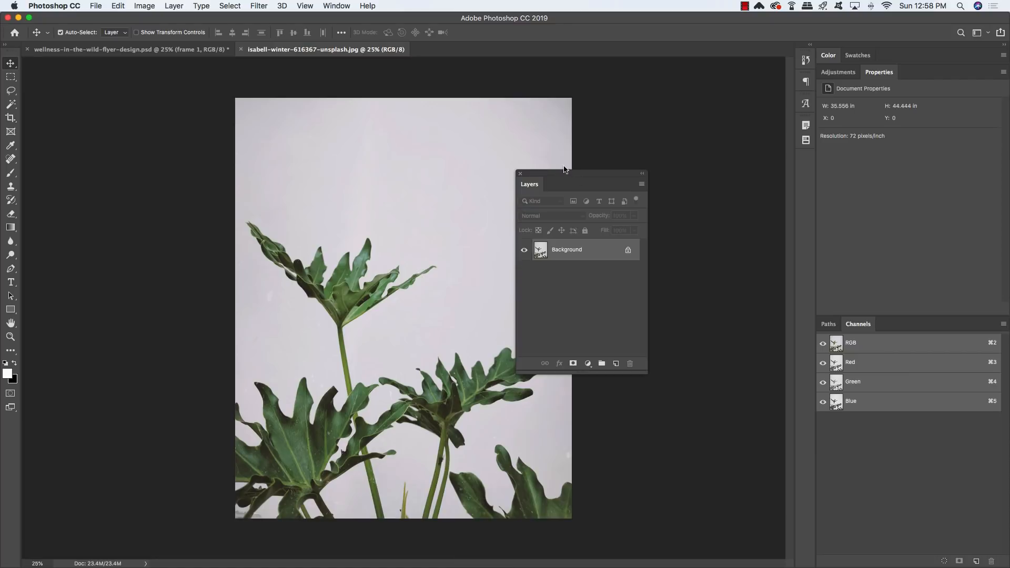
drag(564, 169, 670, 119)
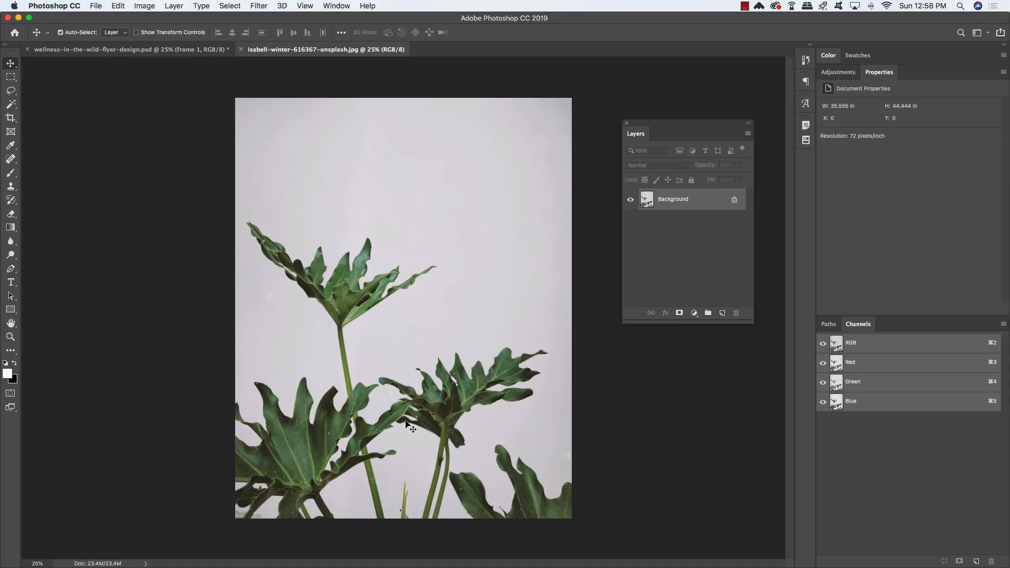
Select the pale backdrop around the plant with Color Range, adding samples from several areas including the upper corner
click(230, 5)
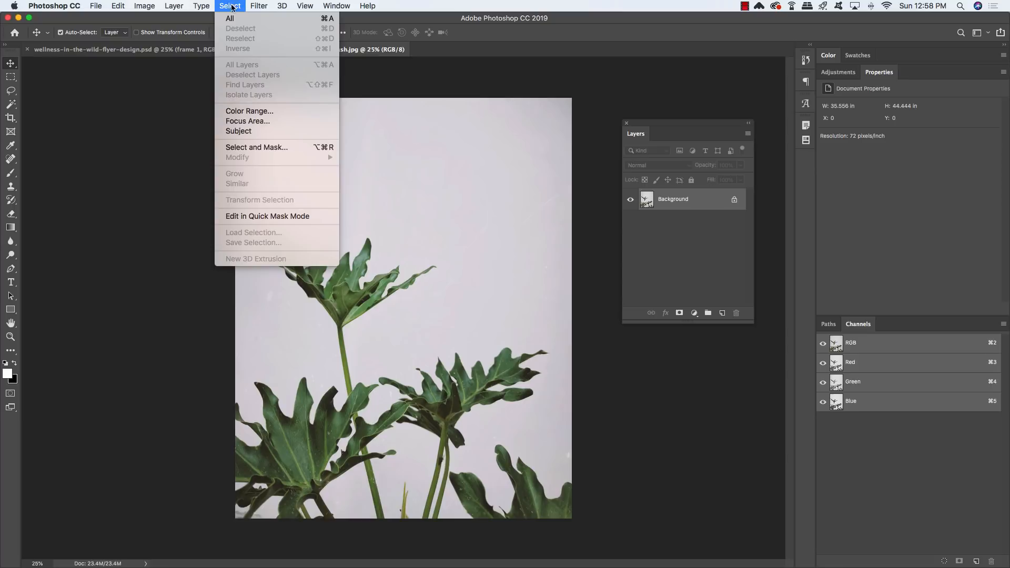
click(258, 114)
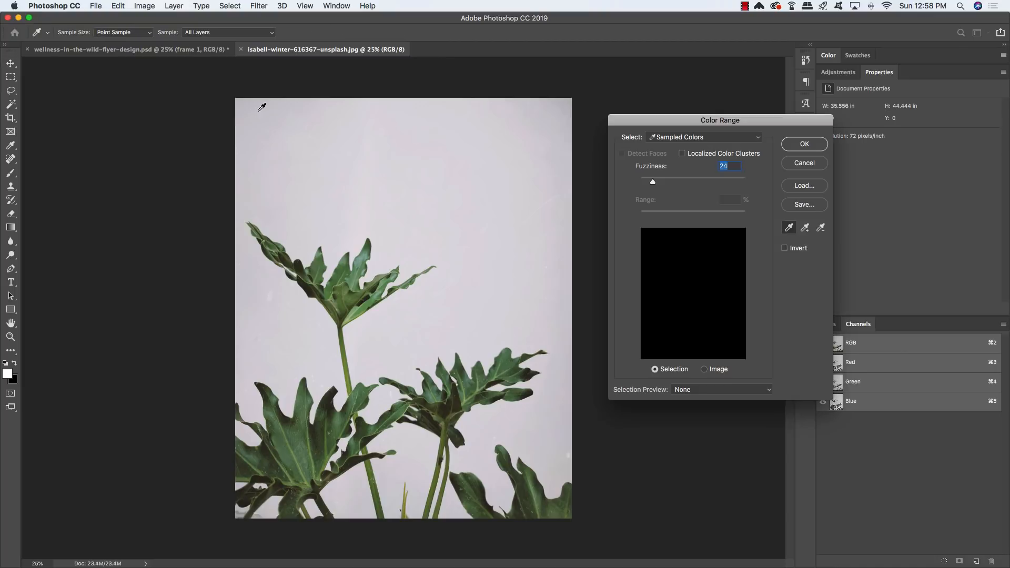
drag(693, 120, 127, 95)
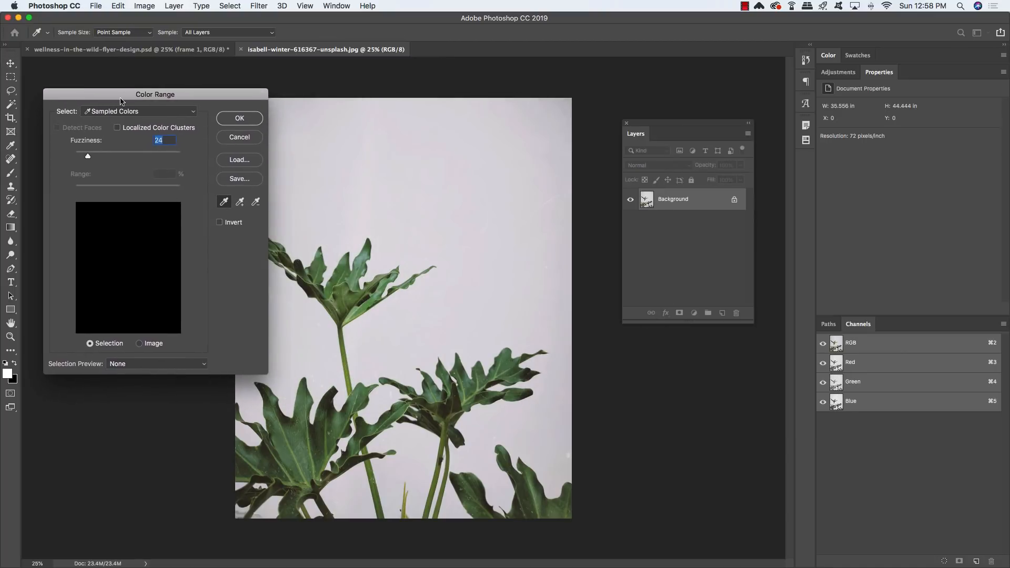
click(241, 203)
drag(227, 94, 205, 97)
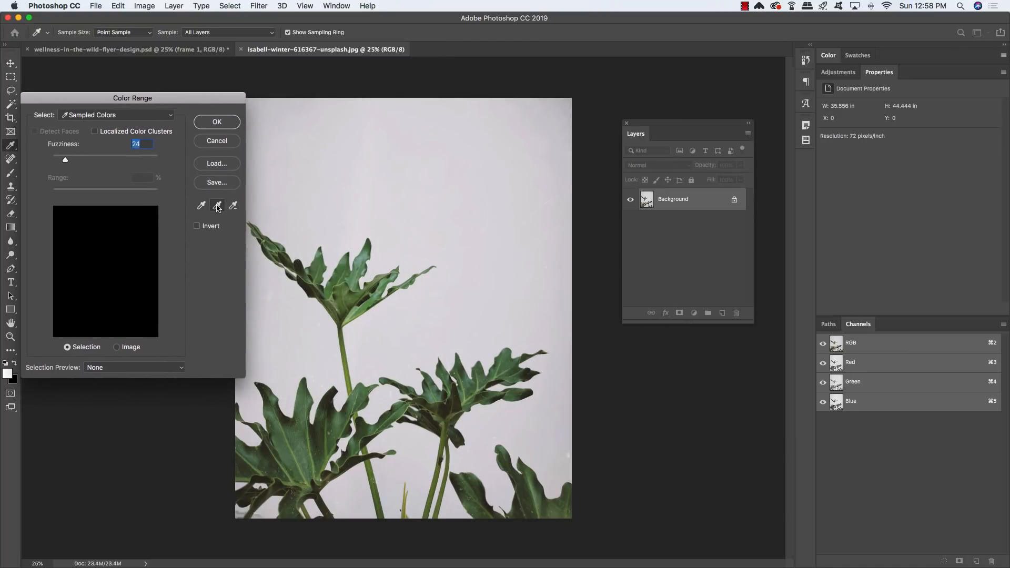
click(328, 236)
click(217, 206)
click(350, 201)
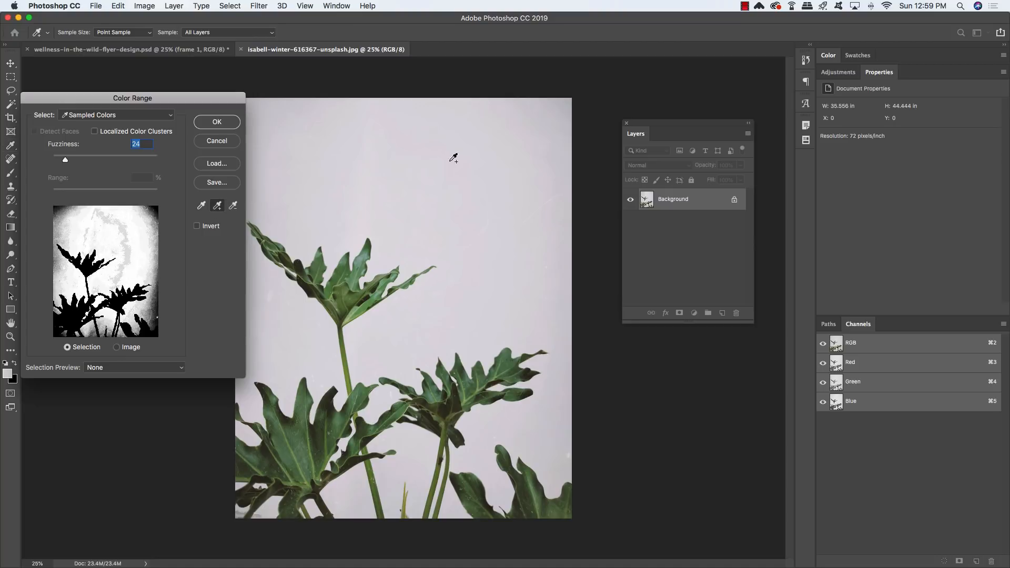
click(463, 163)
click(516, 131)
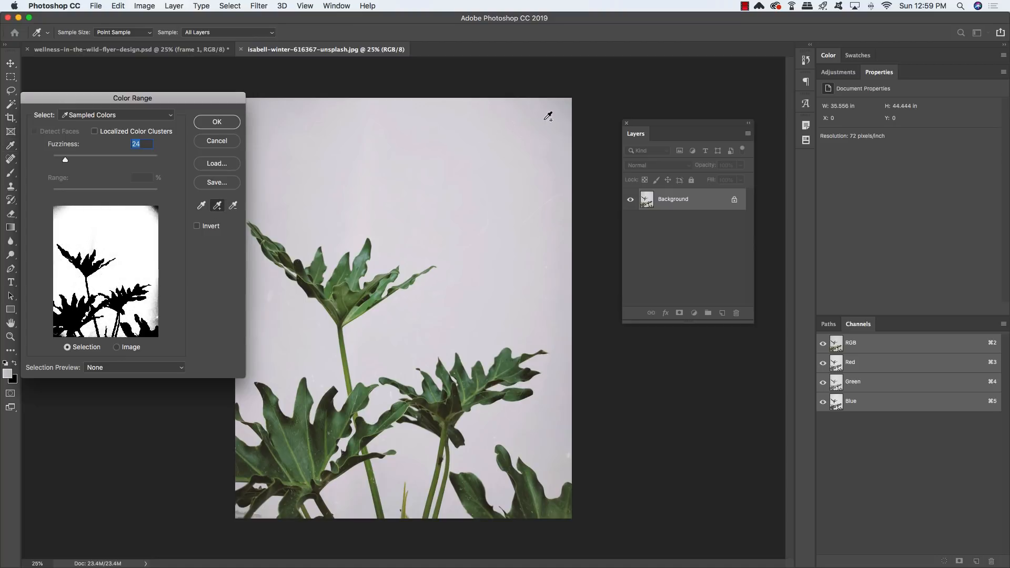
click(564, 105)
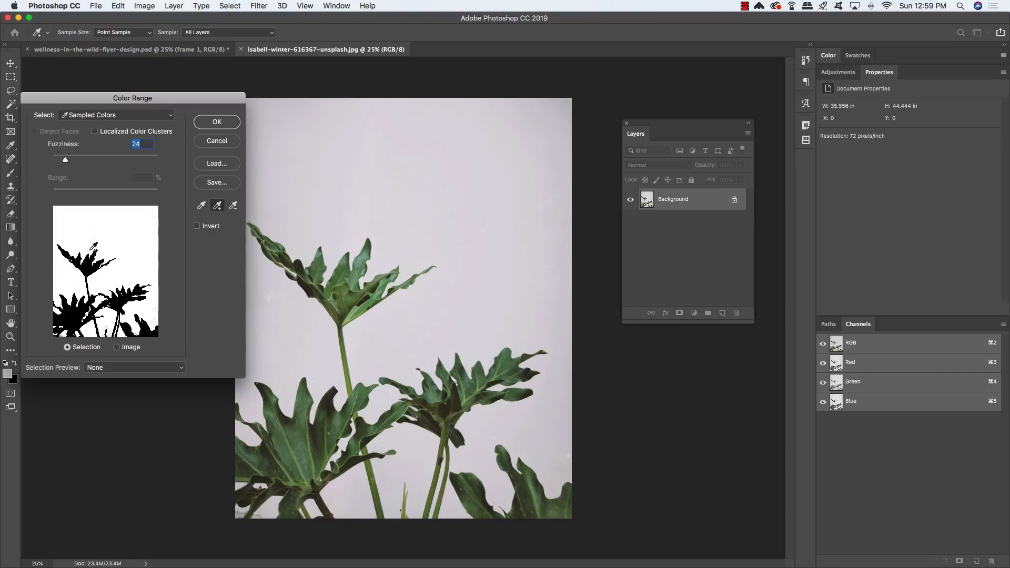
click(330, 233)
click(218, 123)
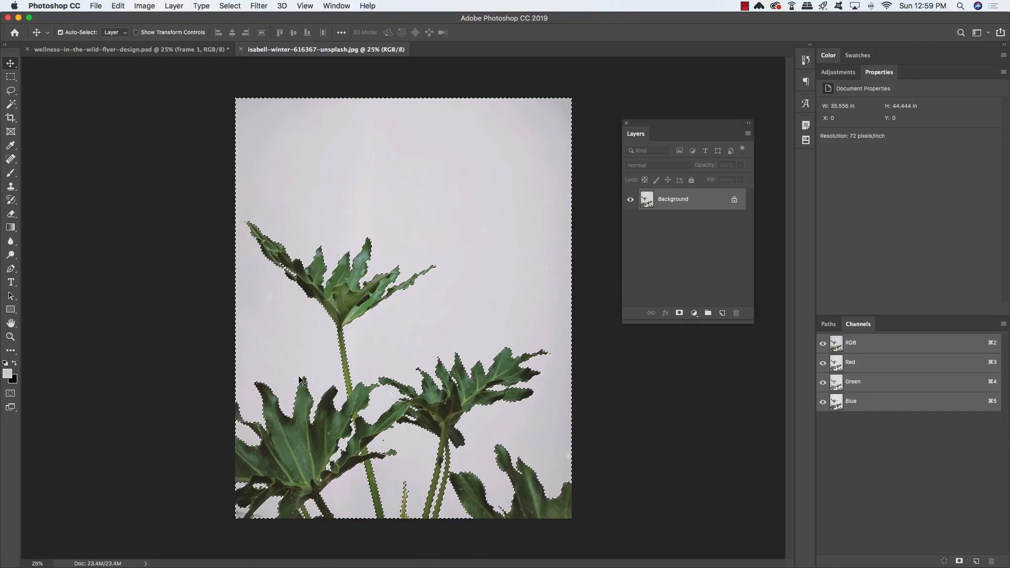
Invert the backdrop selection so the plants are selected, and contract the selection by 3 pixels
key(l)
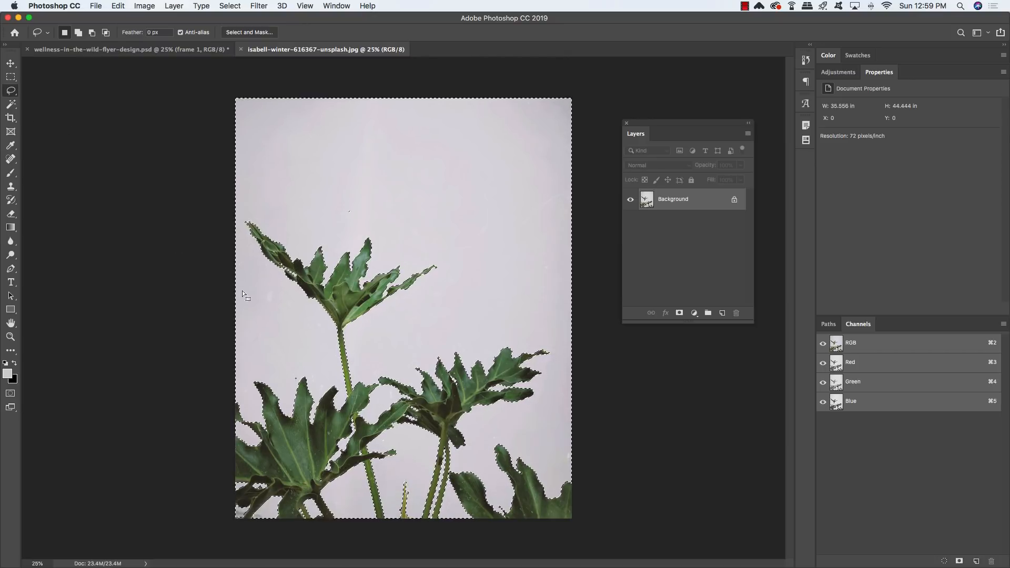
key(shift)
click(229, 5)
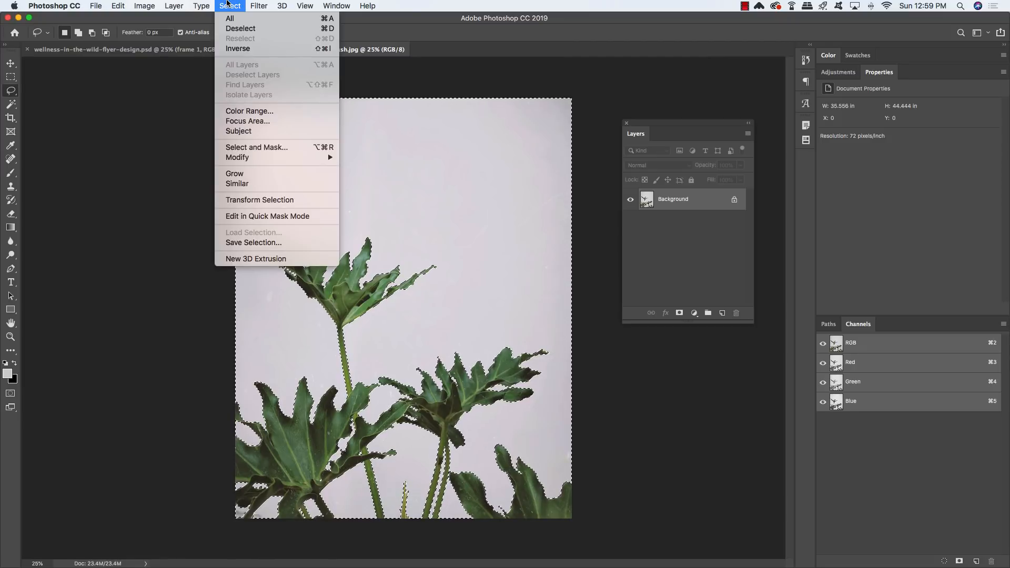
click(236, 48)
click(224, 4)
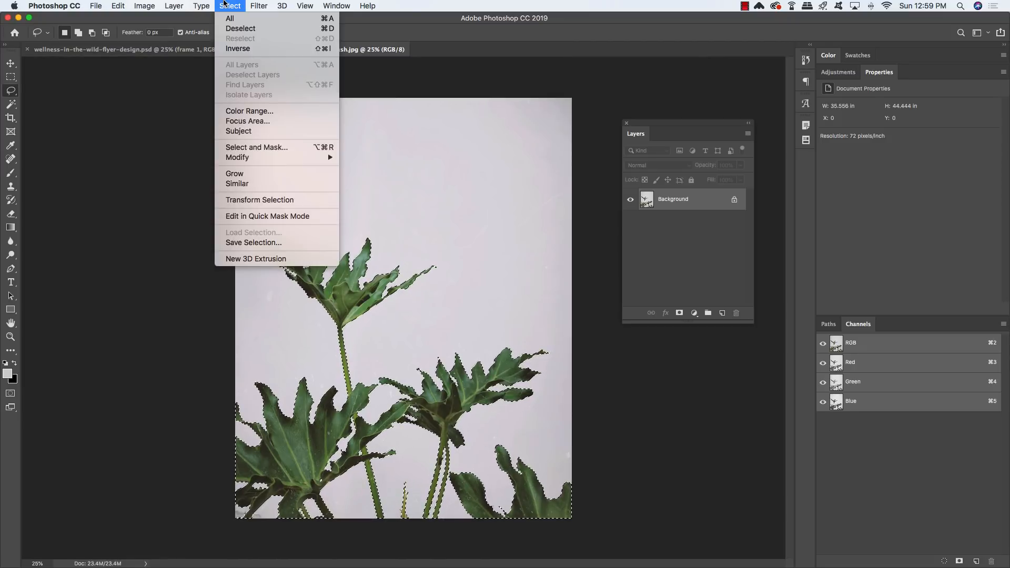
mouse_move(265, 160)
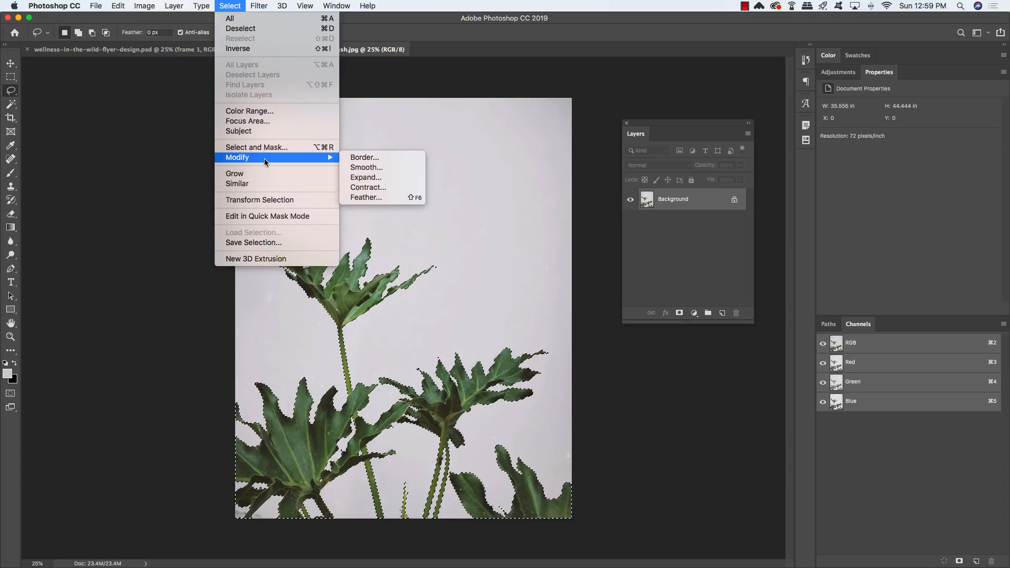
click(371, 190)
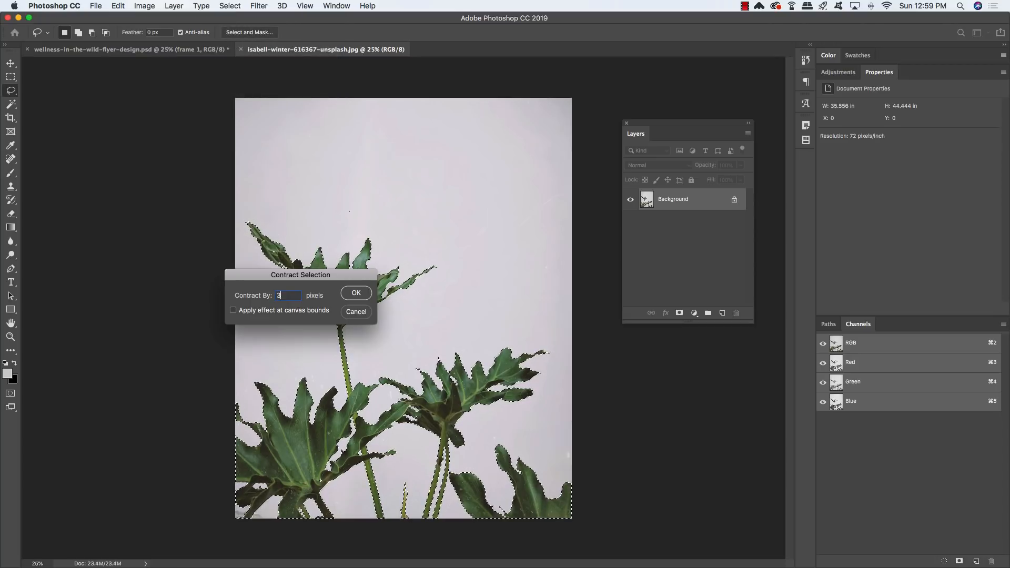
key(Return)
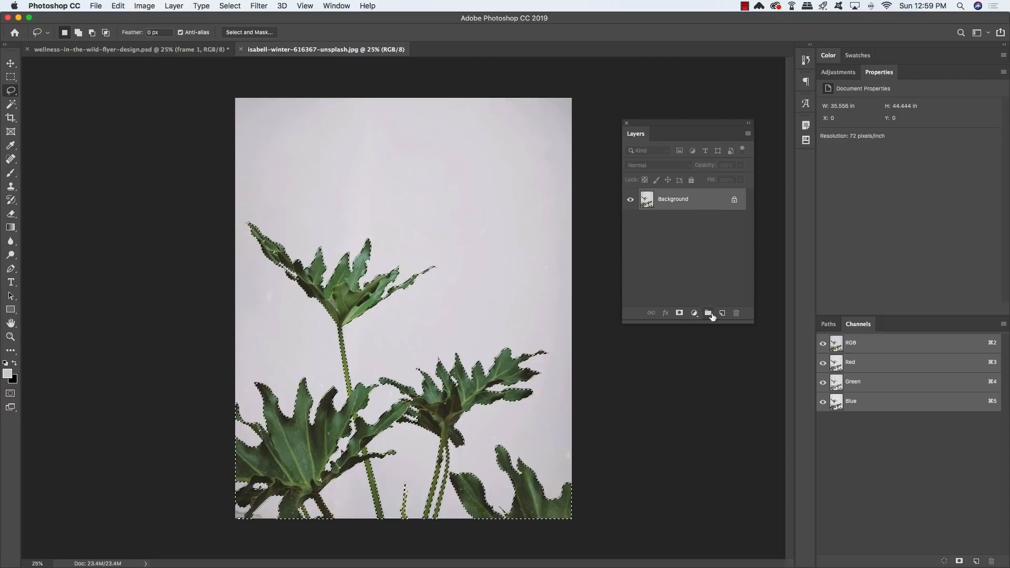
Mask the photo layer with the contracted plant selection and convert the masked layer to a smart object
click(679, 313)
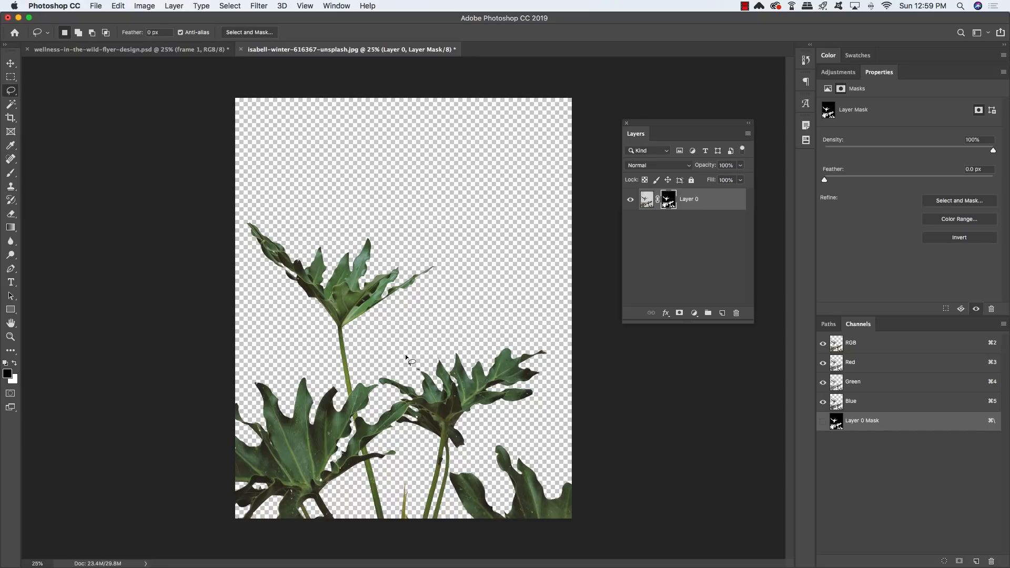
key(v)
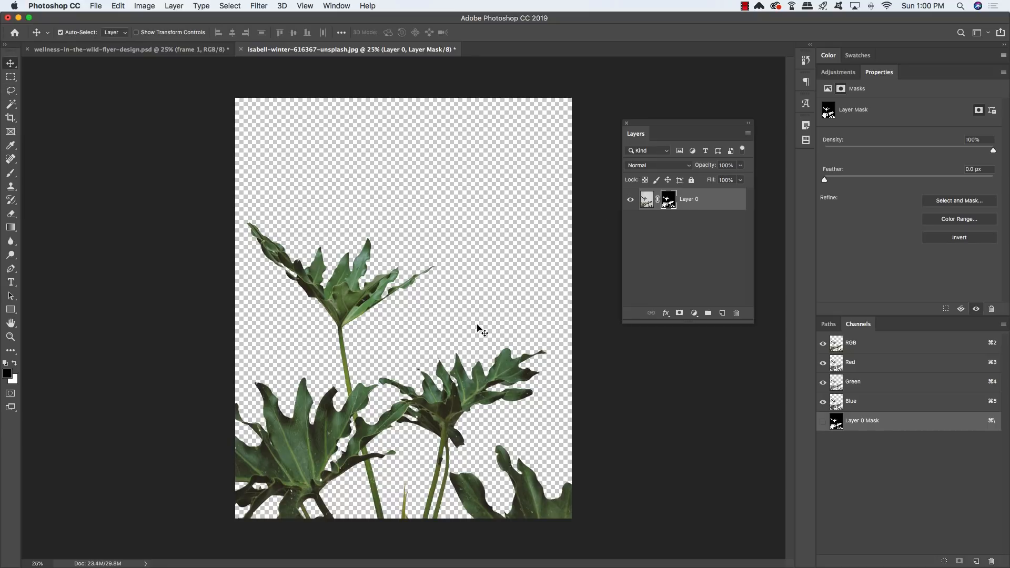
right_click(703, 200)
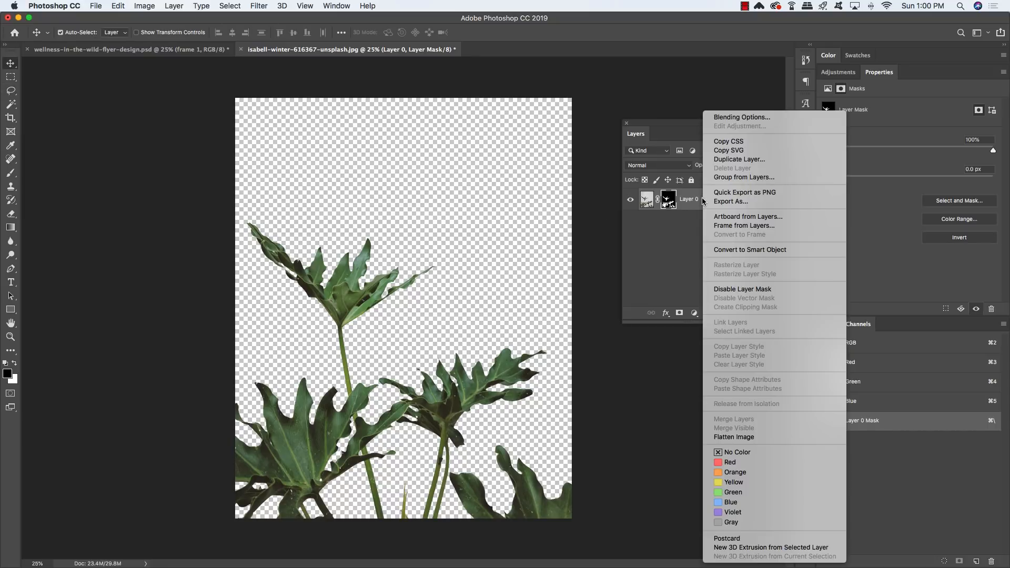
click(729, 251)
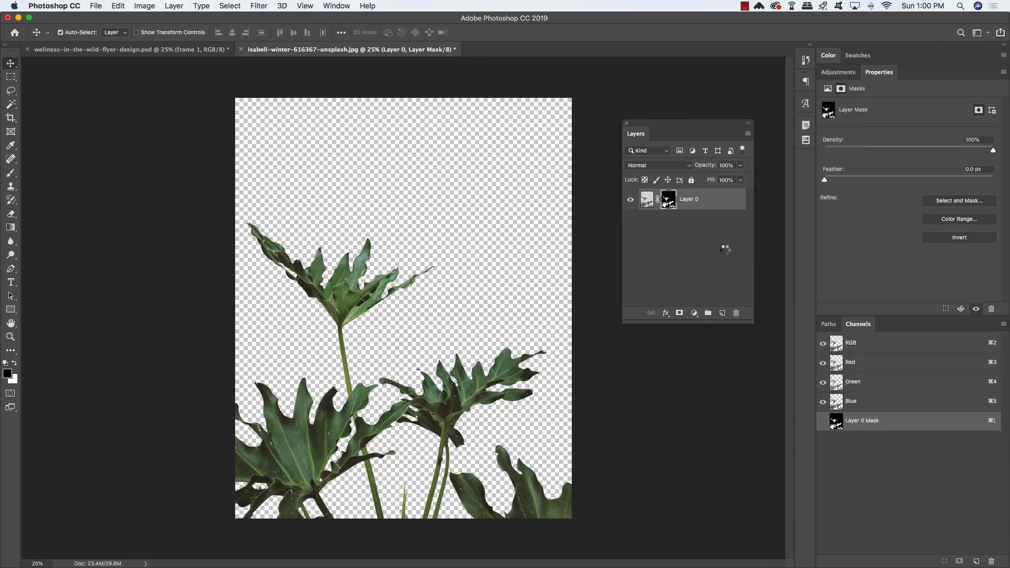
Rename the cut-out smart object layer PLANTS and copy it into the wellness-in-the-wild flyer document
double_click(664, 199)
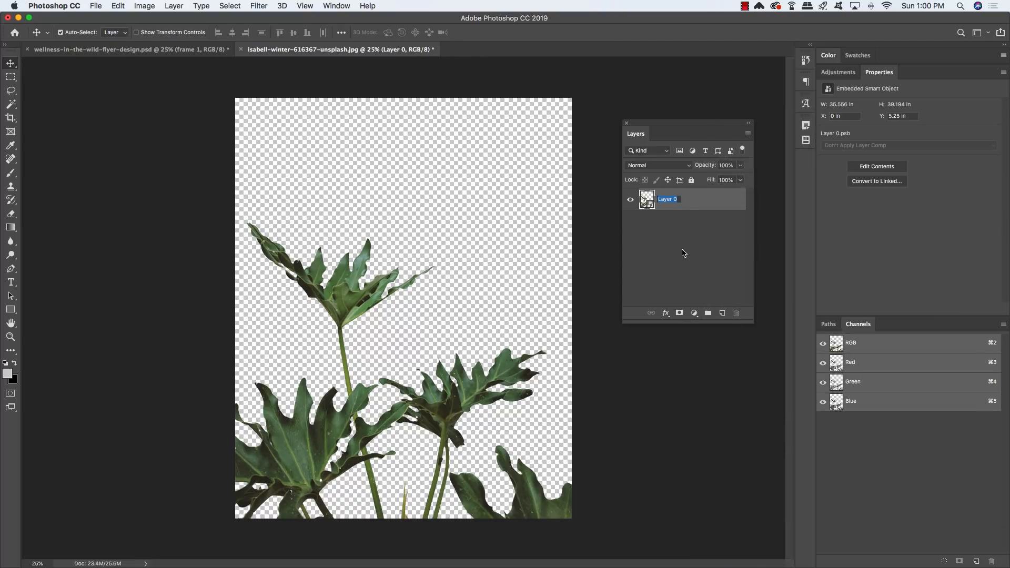
text(PLANTS)
key(Return)
drag(314, 52, 600, 312)
drag(701, 202, 445, 294)
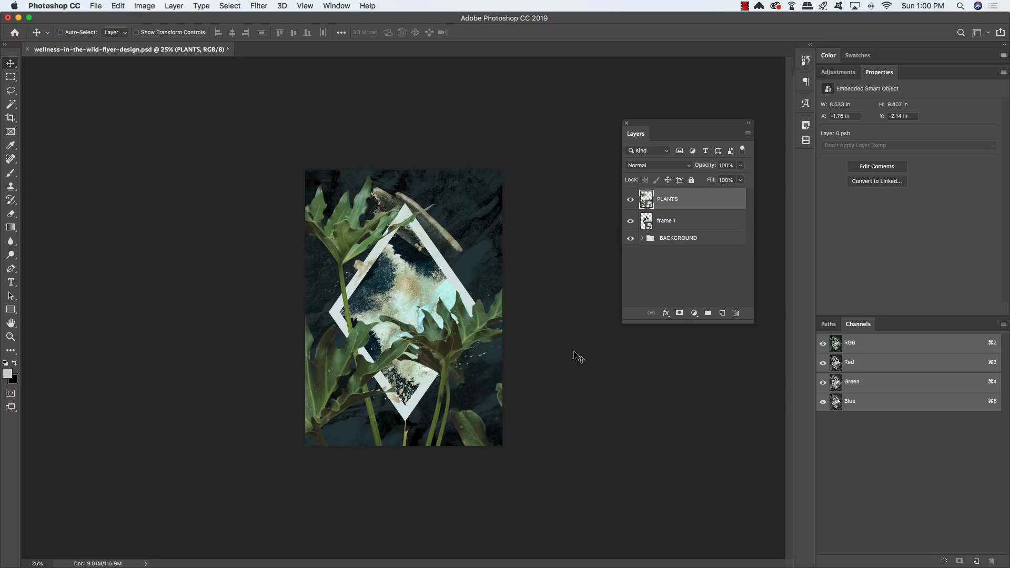
Close the plant stock photo document without saving its changes
key(super+grave)
drag(568, 311, 371, 269)
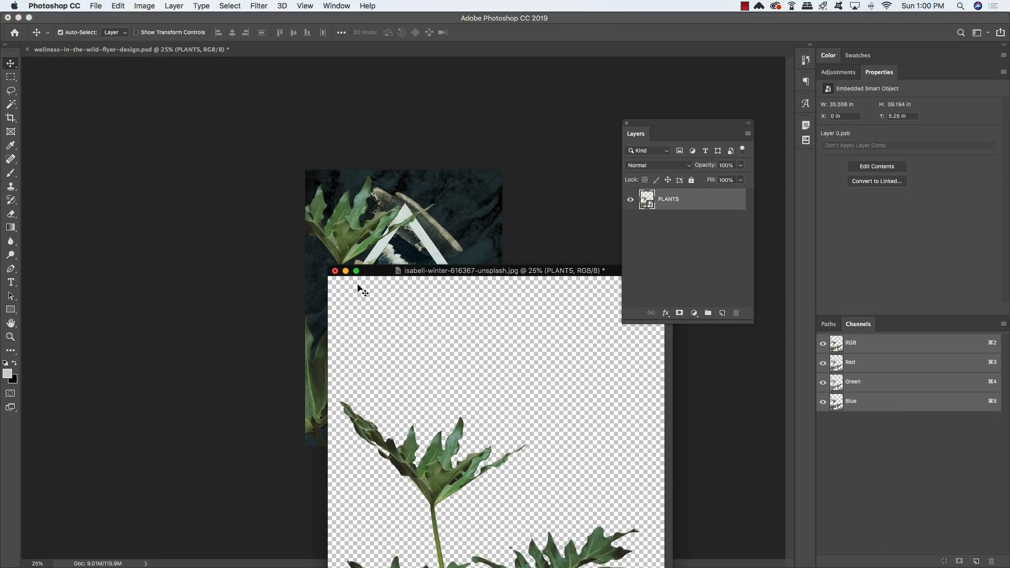
key(super+w)
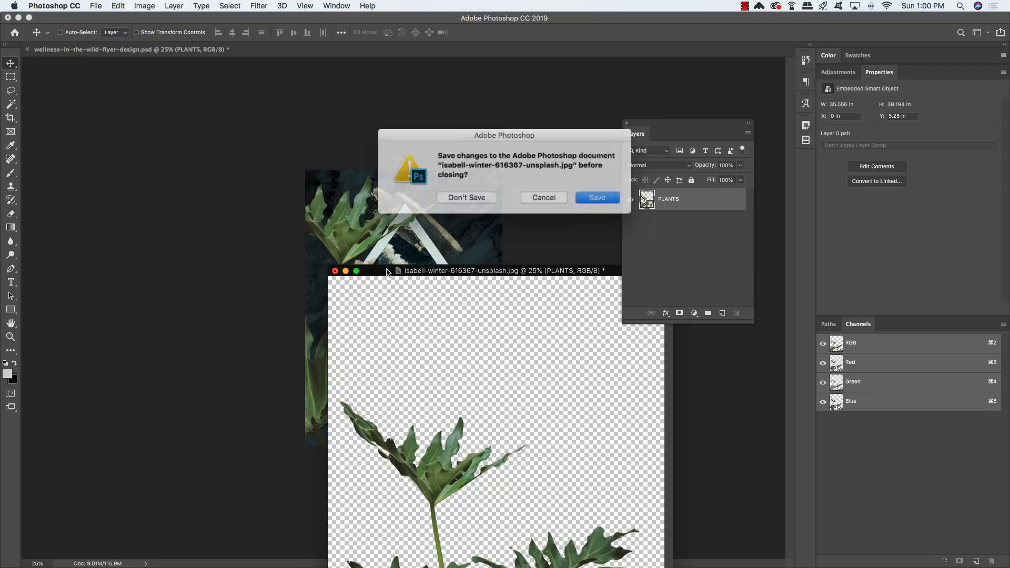
click(459, 196)
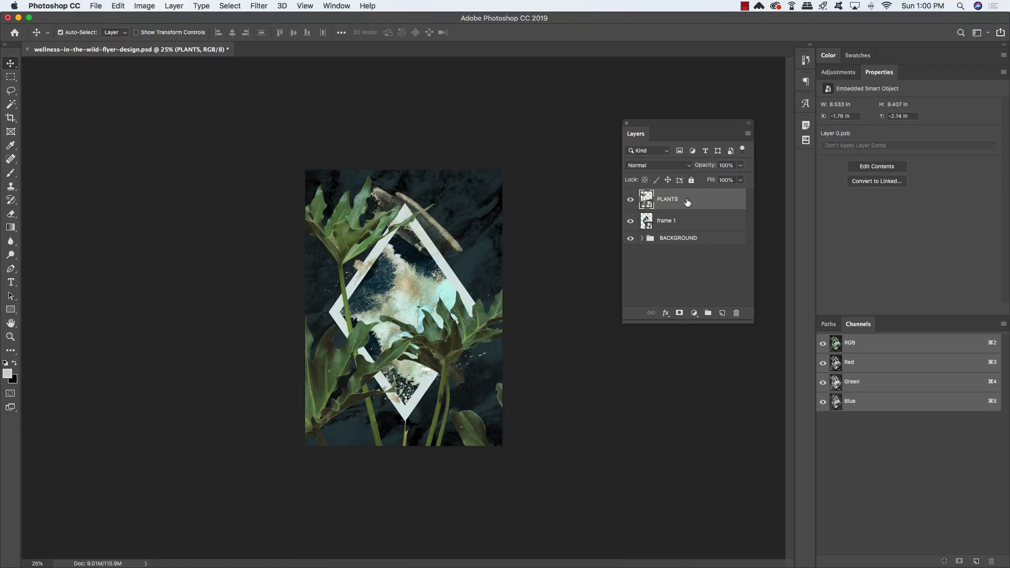
Place the PLANTS layer beneath frame 1 in the layer order and move the plants down and right on the flyer
drag(727, 204, 721, 224)
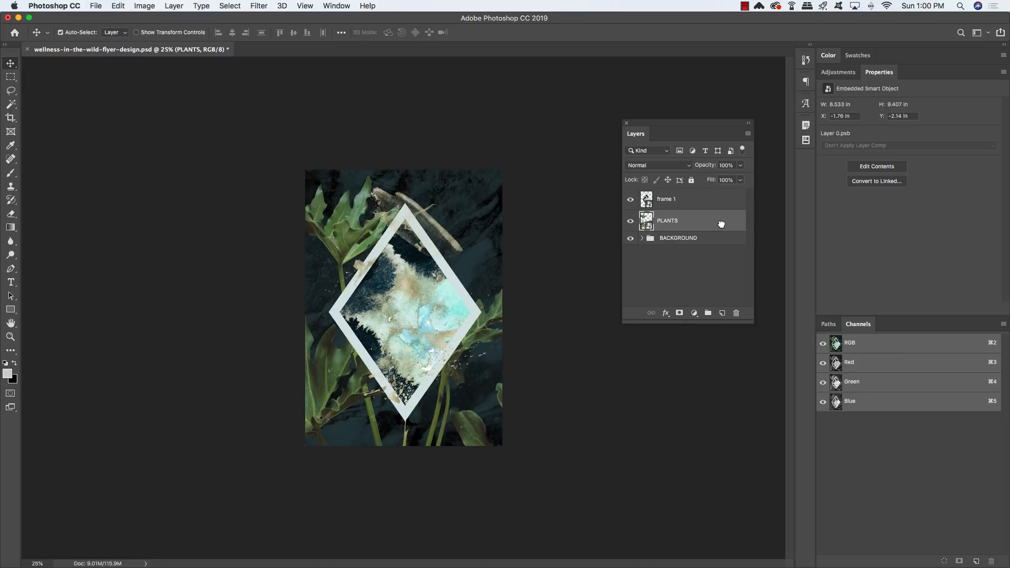
key(super+t)
drag(491, 313, 532, 356)
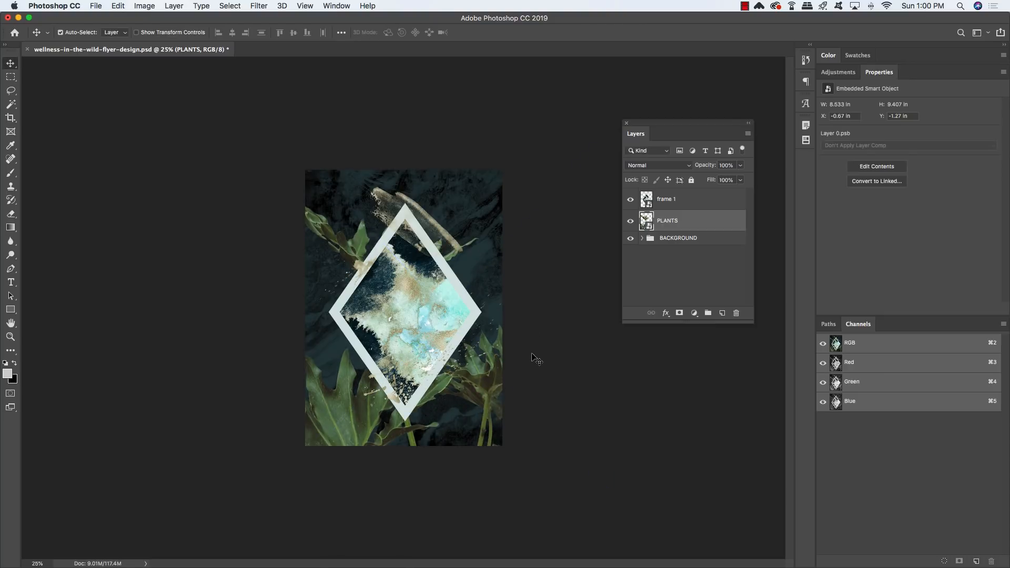
Nudge the PLANTS layer right and up around the diamond frame, to about X -0.27 in and Y -1.61 in
key(shift+Right)
key(shift+Right)
key(shift+Right)
key(shift+Right)
key(shift+Right)
key(shift+Right)
key(shift+Right)
key(shift+Right)
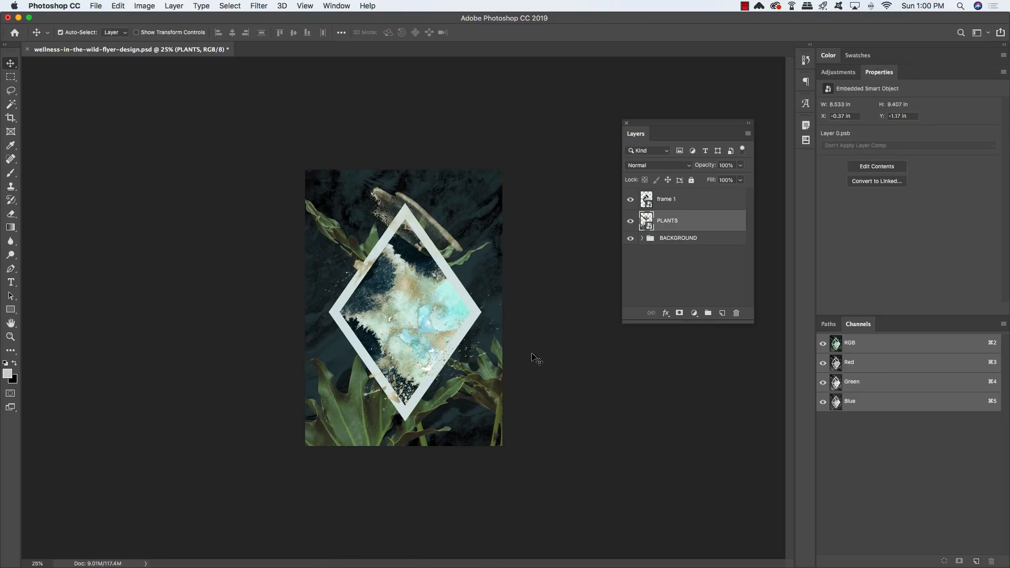
key(shift+Up)
key(shift+Up)
key(shift+Up)
key(shift+Up)
key(shift+Up)
key(shift+Up)
key(shift+Up)
key(shift+Up)
key(shift+Up)
key(shift+Up)
key(shift+Up)
key(shift+Up)
key(shift+Up)
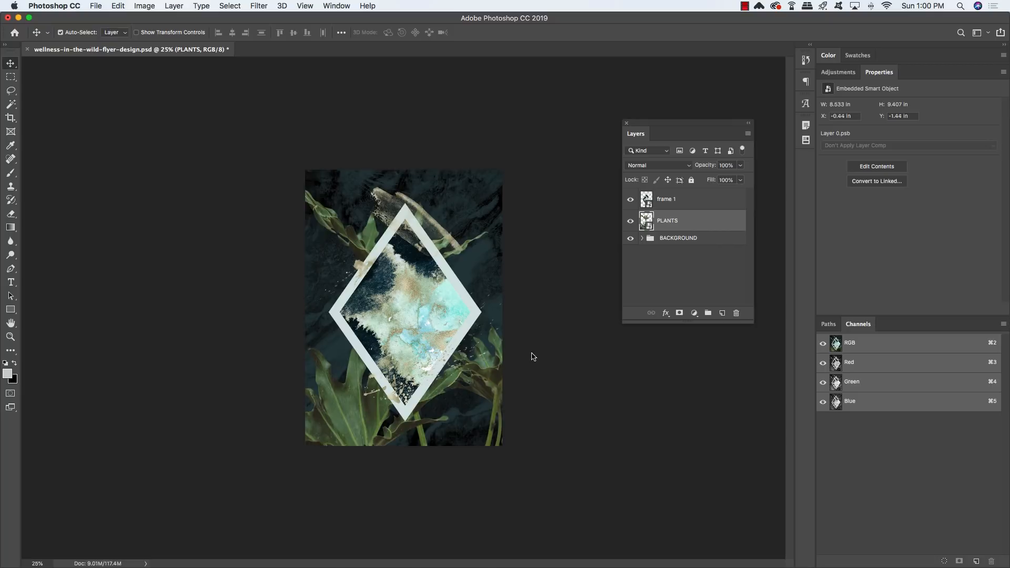
key(shift+Left)
key(shift+Right)
key(shift+Right)
key(shift+Right)
key(shift+Right)
key(shift+Right)
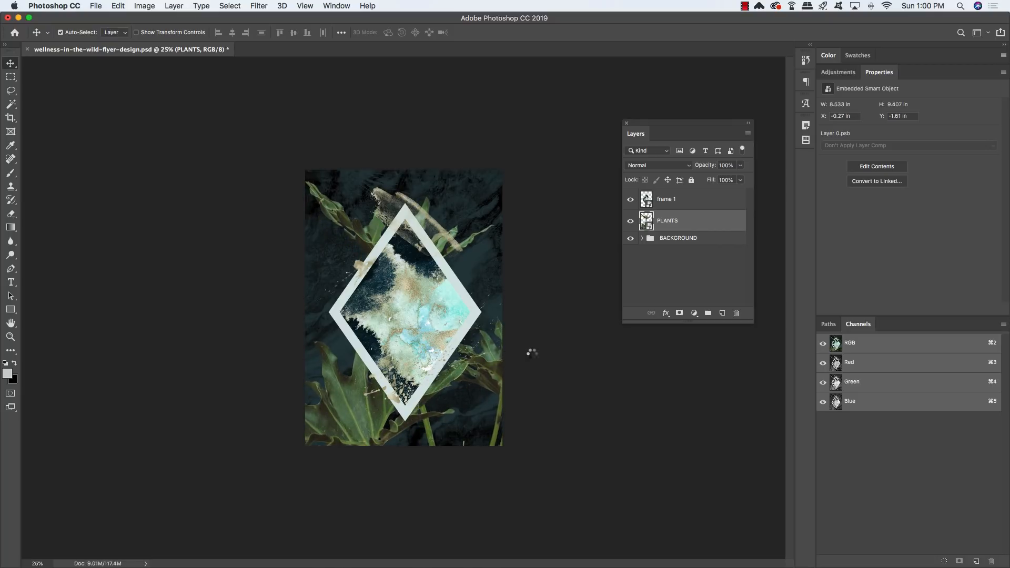
Scale the PLANTS layer from its centre to about 25.86%, shift it slightly down and right, and apply the transform
key(super+t)
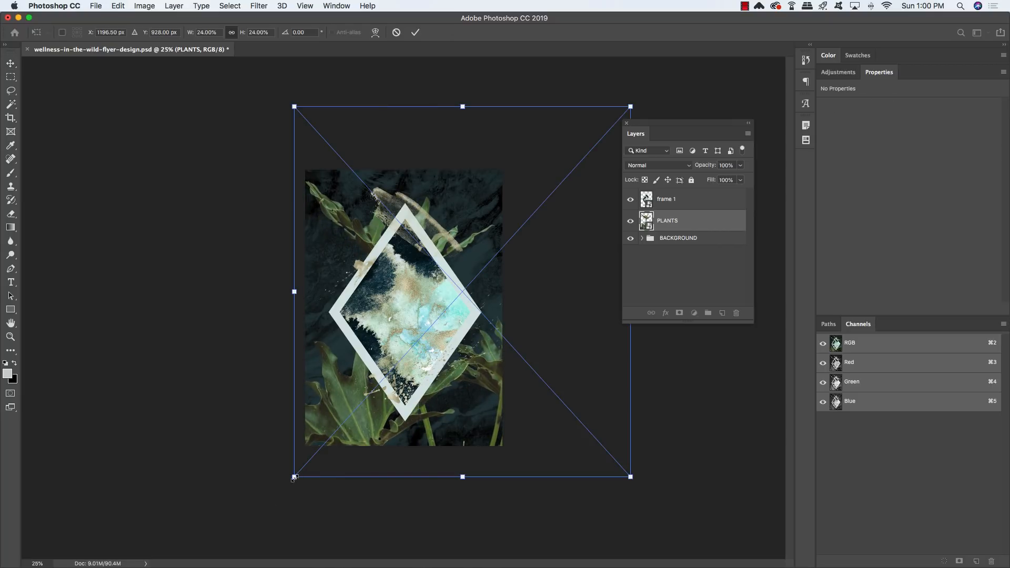
drag(294, 478, 280, 491)
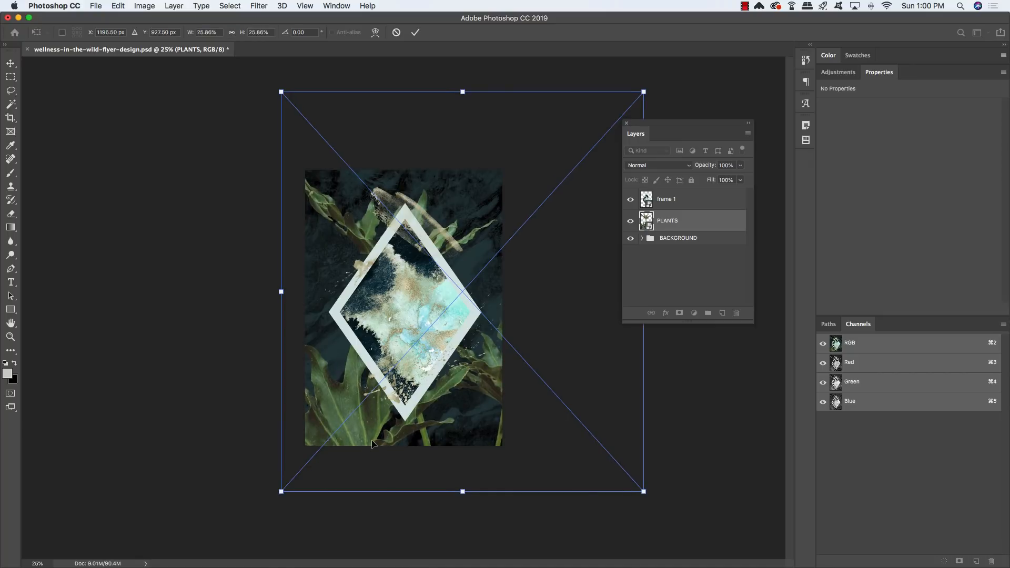
drag(434, 430, 434, 448)
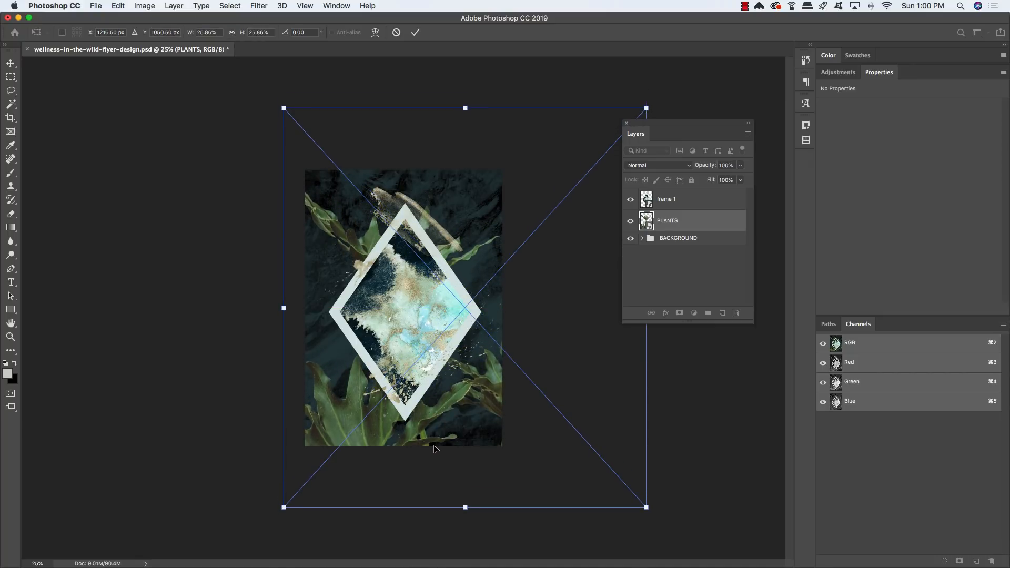
key(Return)
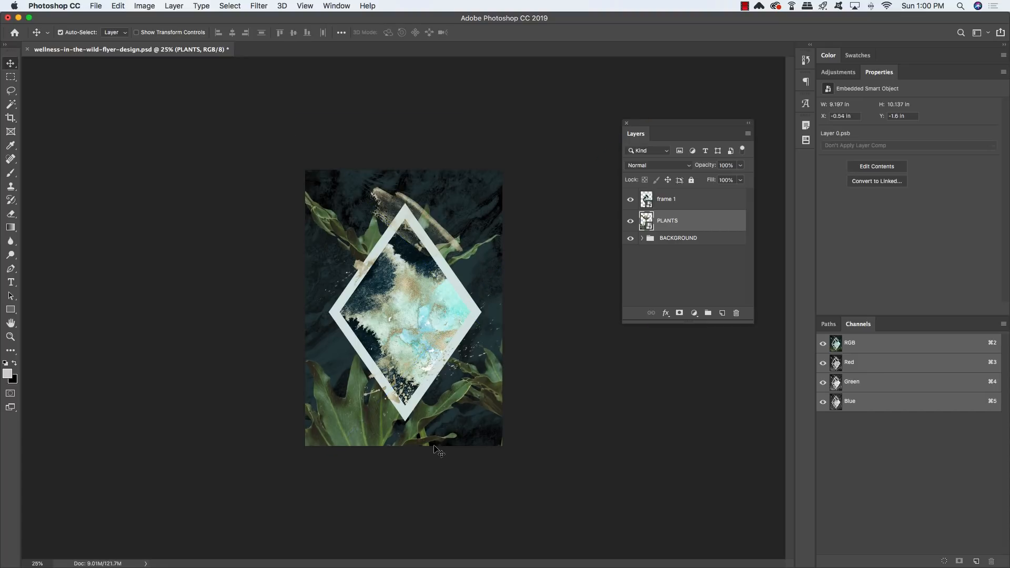
Nudge the enlarged plants up and slightly left, to about X -0.61 in and Y -2.1 in
key(shift+Up)
key(shift+Up)
key(shift+Up)
key(shift+Up)
key(shift+Left)
key(shift+Left)
key(shift+Up)
key(shift+Up)
key(shift+Up)
key(shift+Up)
key(shift+Up)
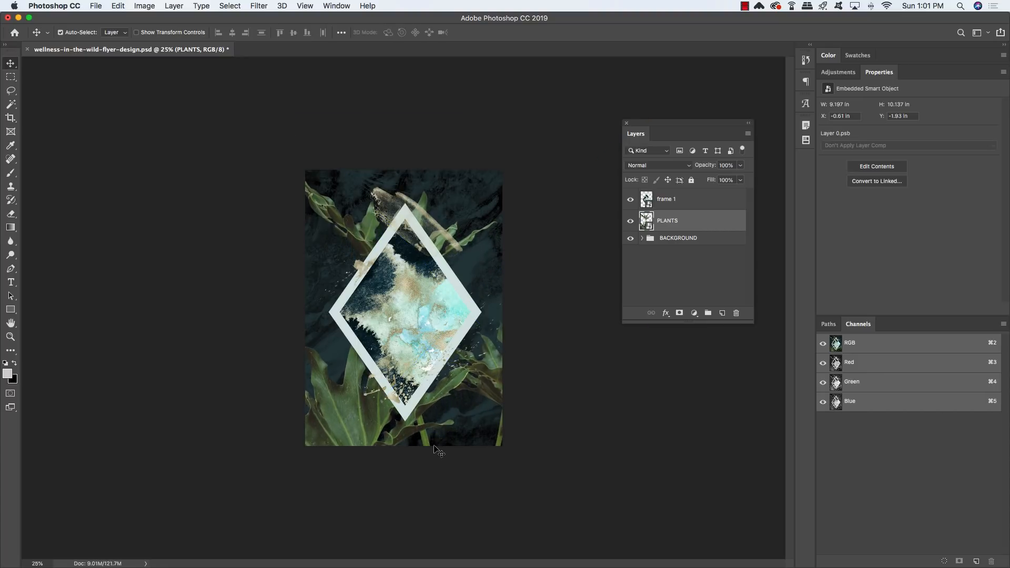
key(shift+Up)
key(shift+Up)
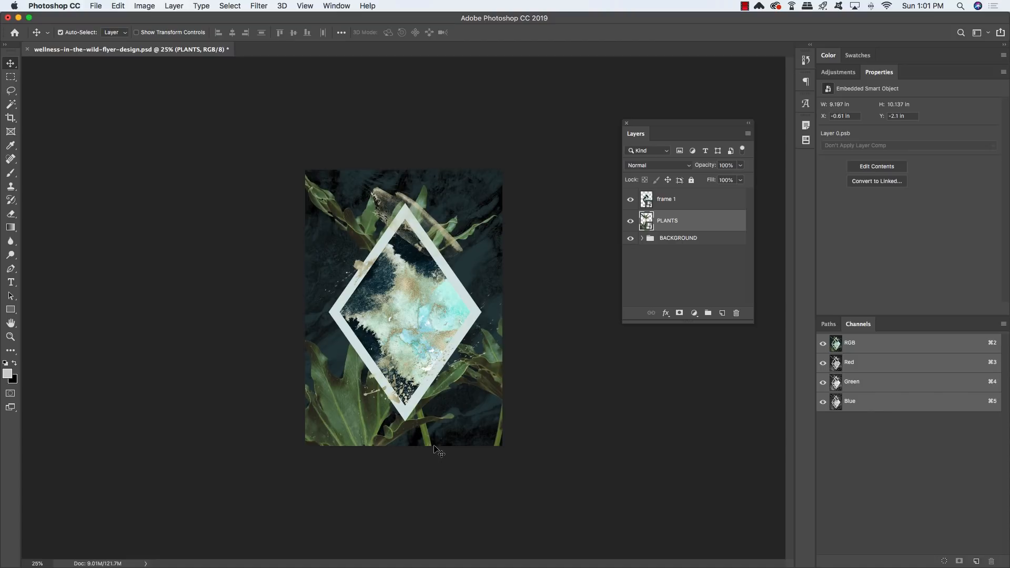
Scale the PLANTS layer to about 23.79% and reposition it horizontally to about X -0.38 in
key(super+t)
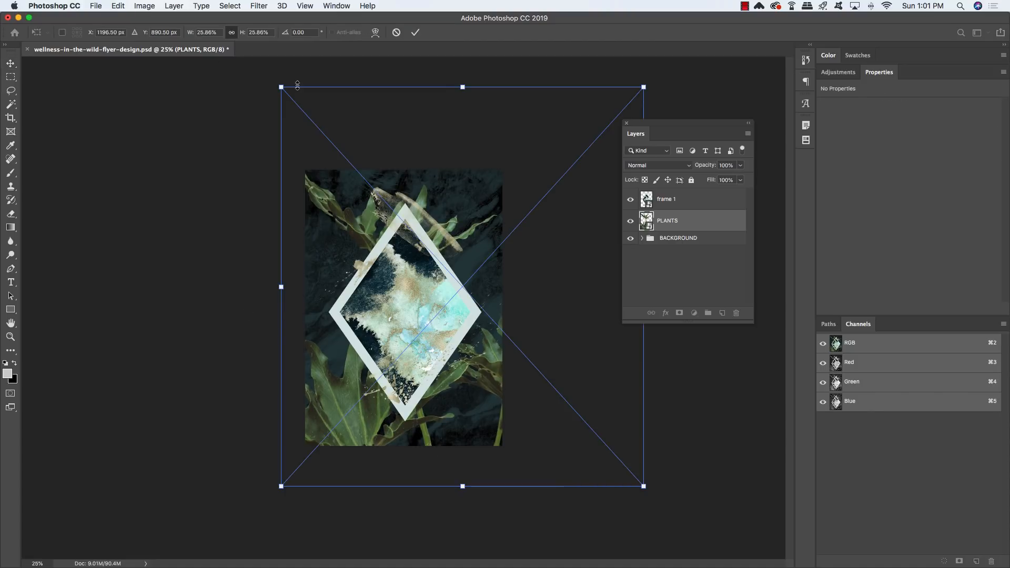
drag(281, 86, 310, 119)
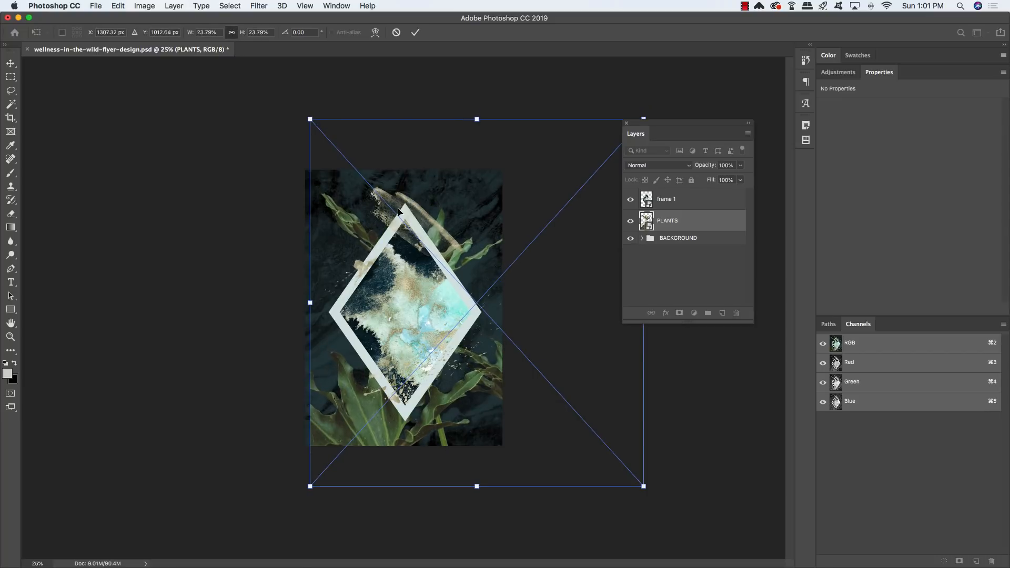
drag(469, 259, 446, 259)
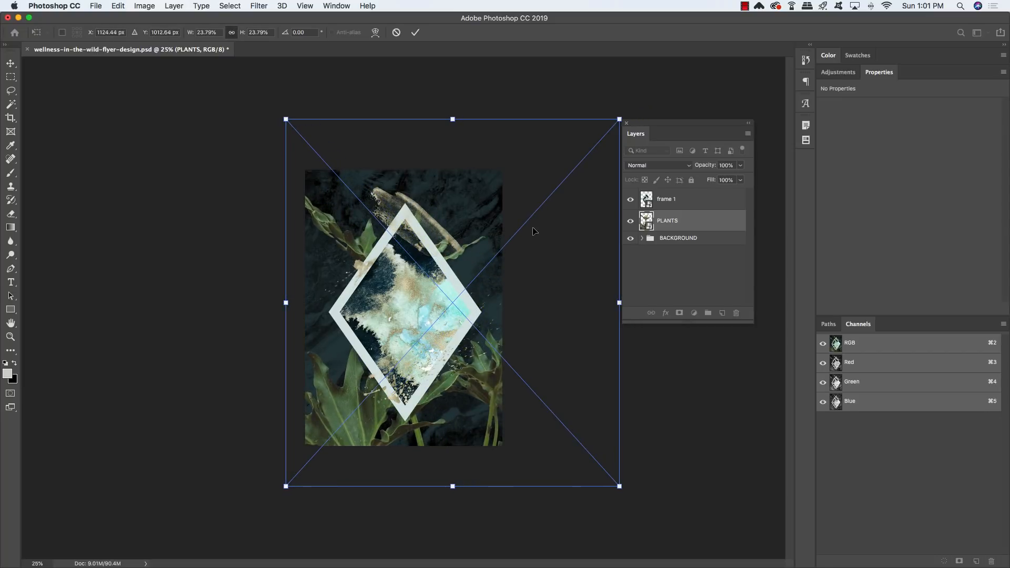
key(Return)
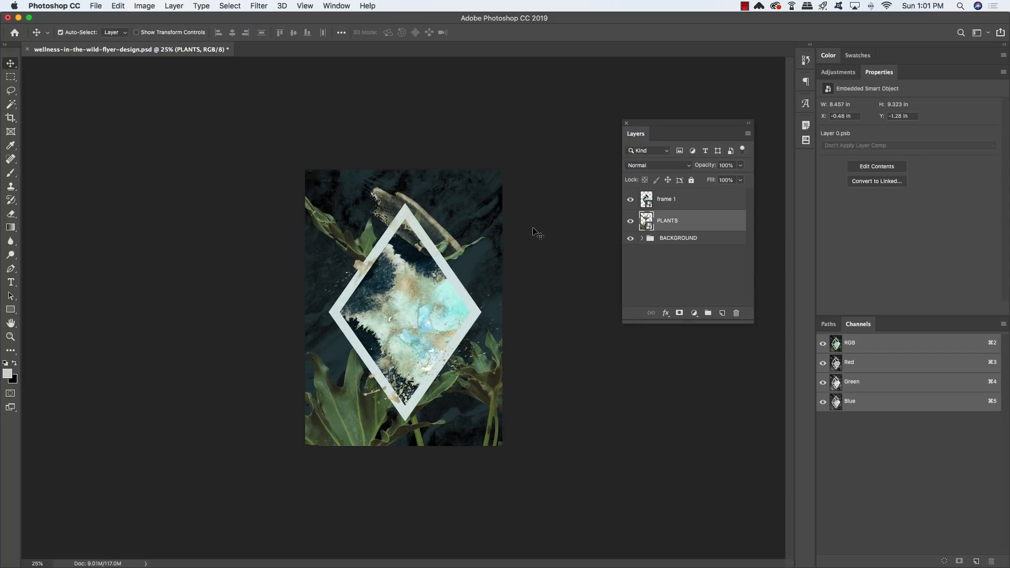
key(shift+Right)
key(shift+Right)
key(shift+Right)
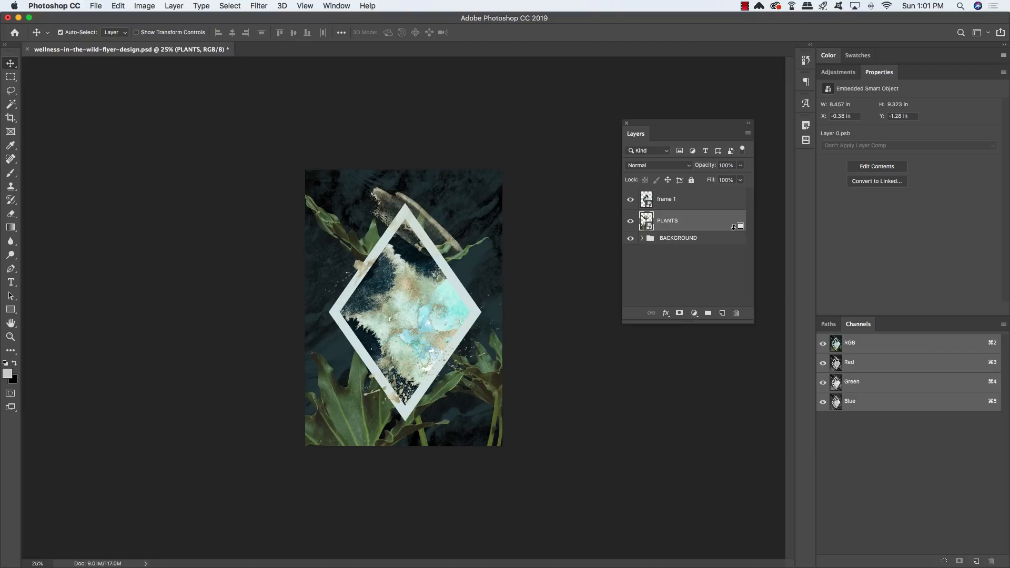
Add a Black & White adjustment layer clipped to the PLANTS layer, and move the Layers panel closer to the artwork
click(694, 313)
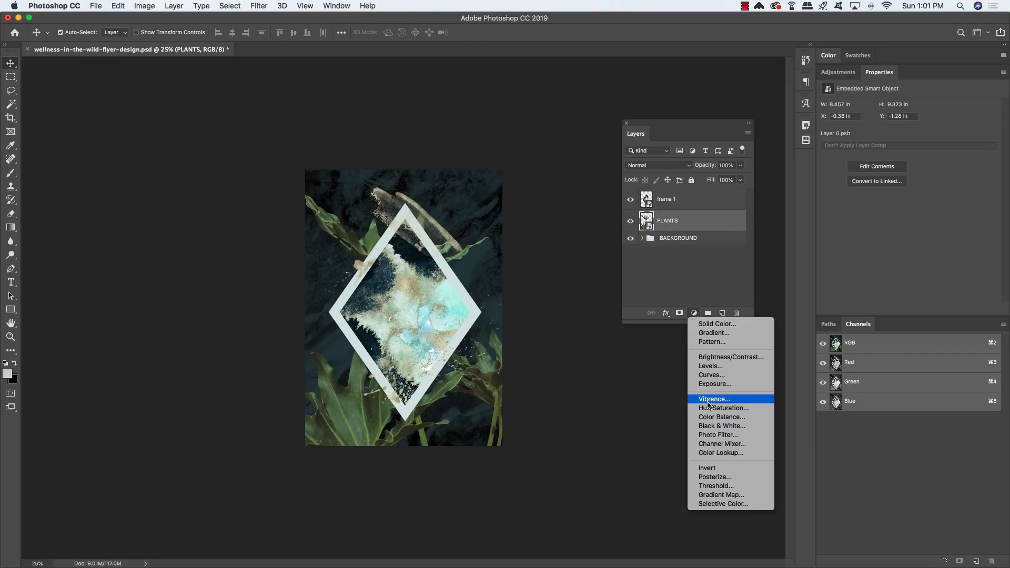
alt+click(708, 427)
click(309, 356)
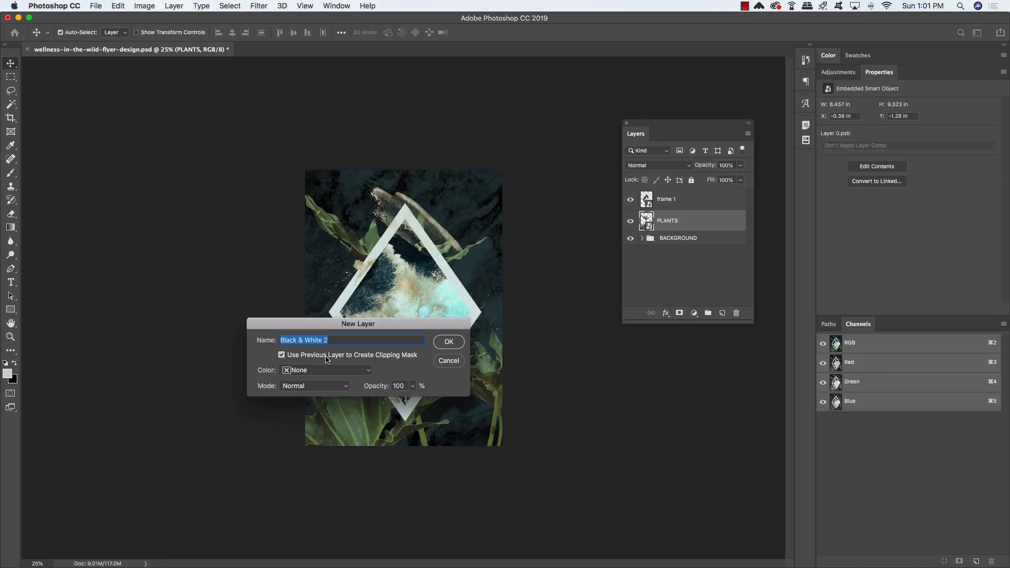
click(449, 341)
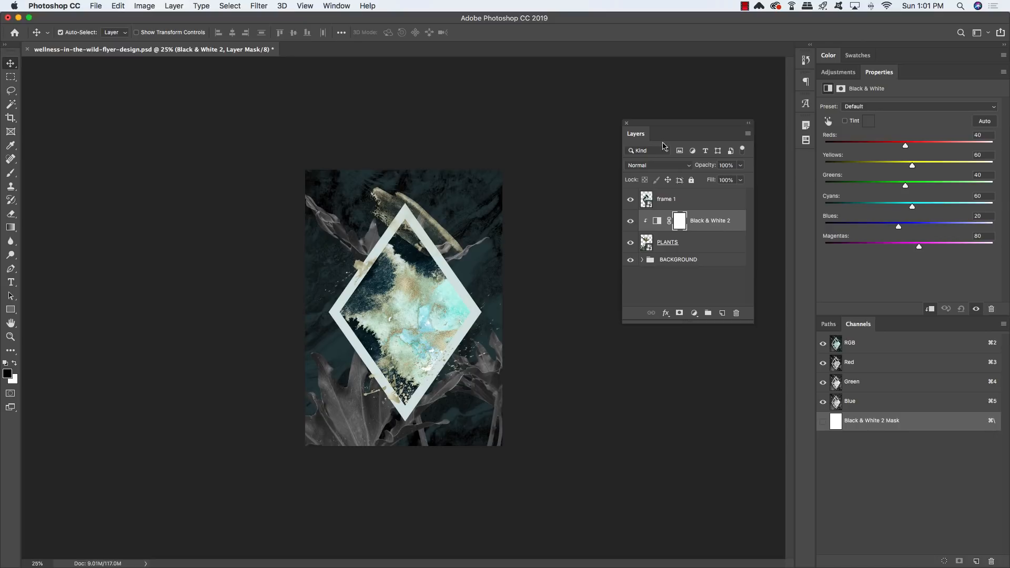
drag(659, 125, 543, 175)
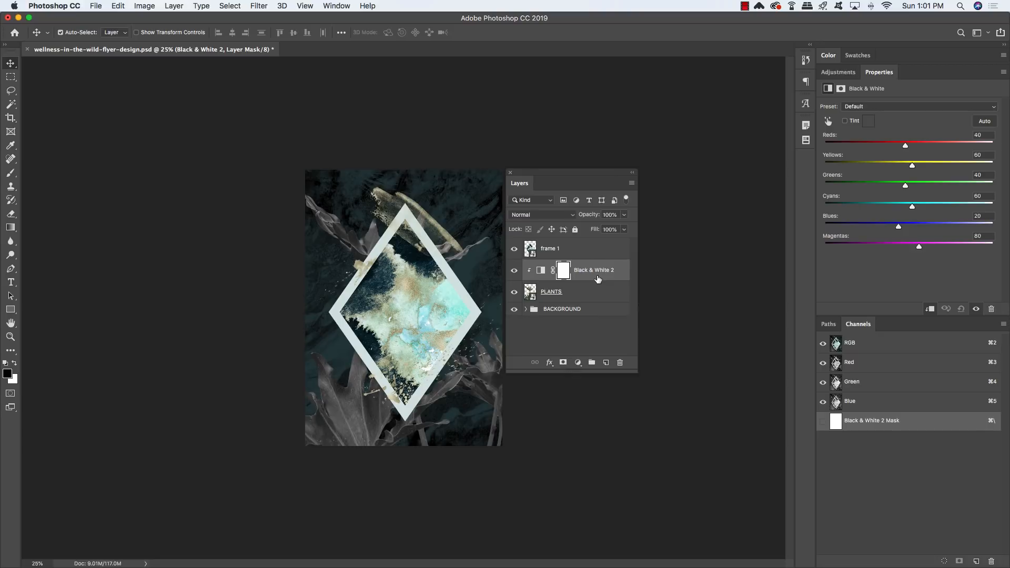
Set the Black & White adjustment layer to 50% opacity and add a clipped Hue/Saturation adjustment directly above the PLANTS layer
key(5)
click(584, 295)
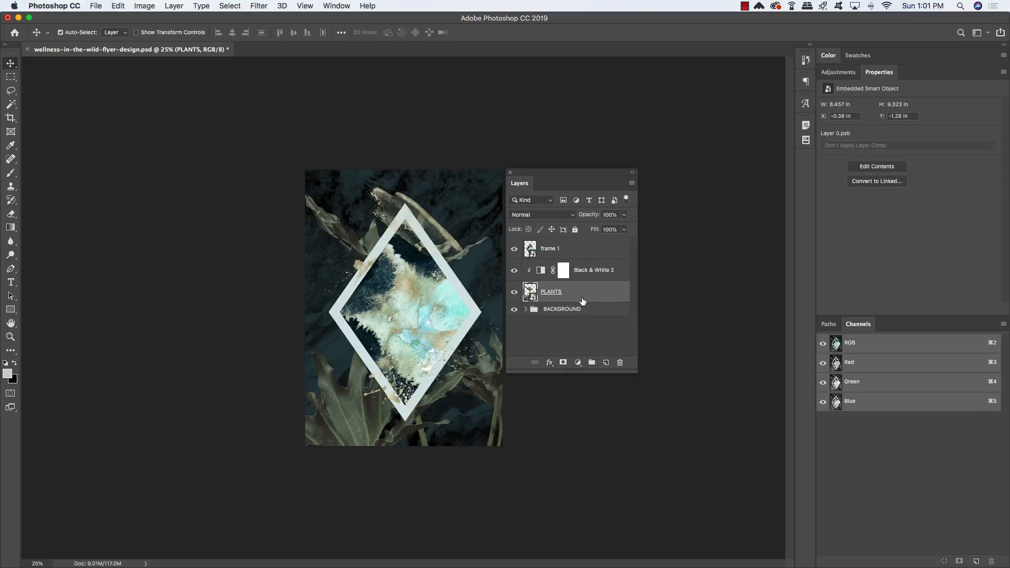
click(577, 363)
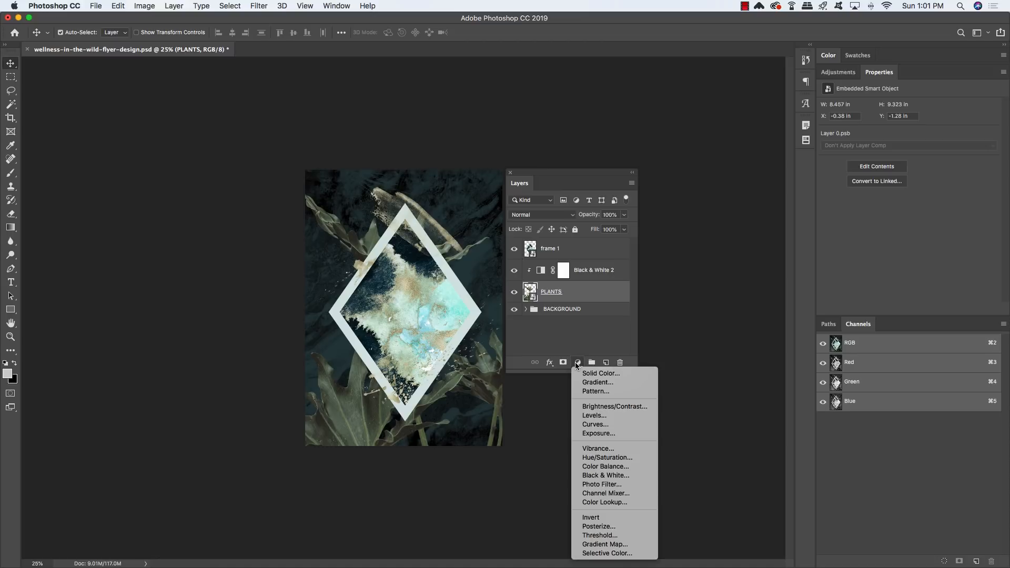
click(623, 459)
Float the Properties panel beside the artwork, then colorize the plants with the Hue/Saturation adjustment at a hue of 157
drag(880, 72, 236, 147)
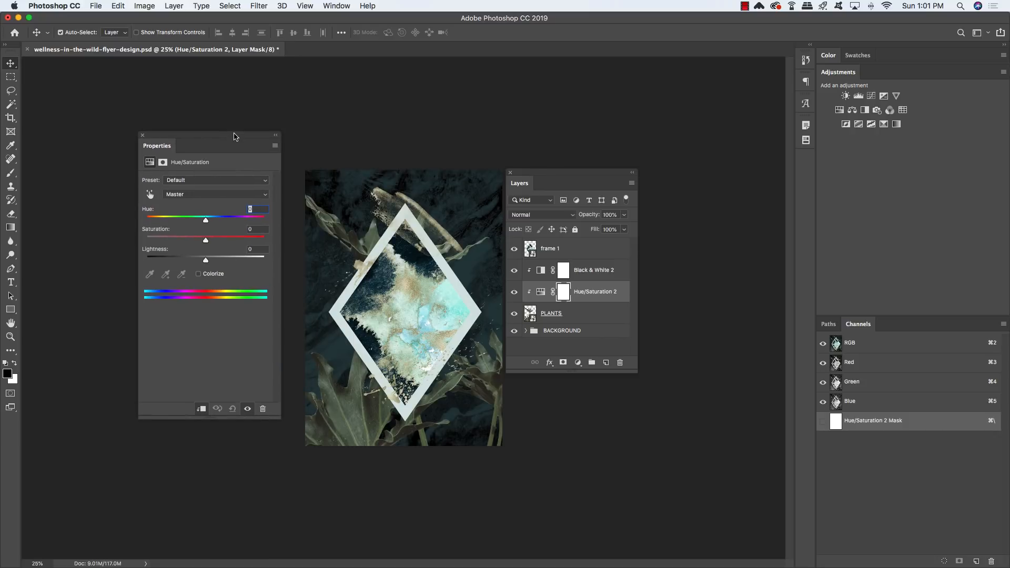
click(199, 274)
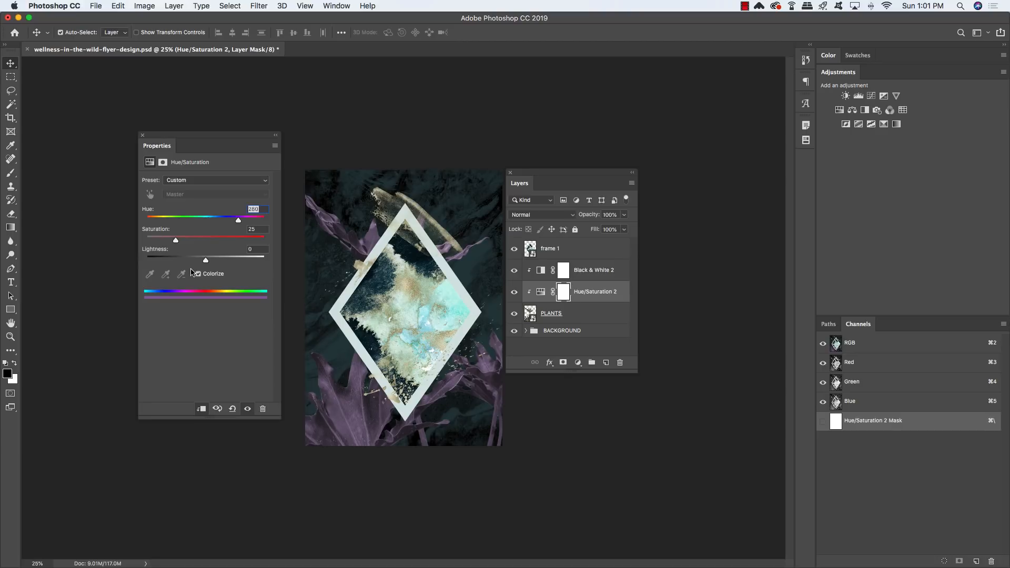
drag(238, 222, 198, 225)
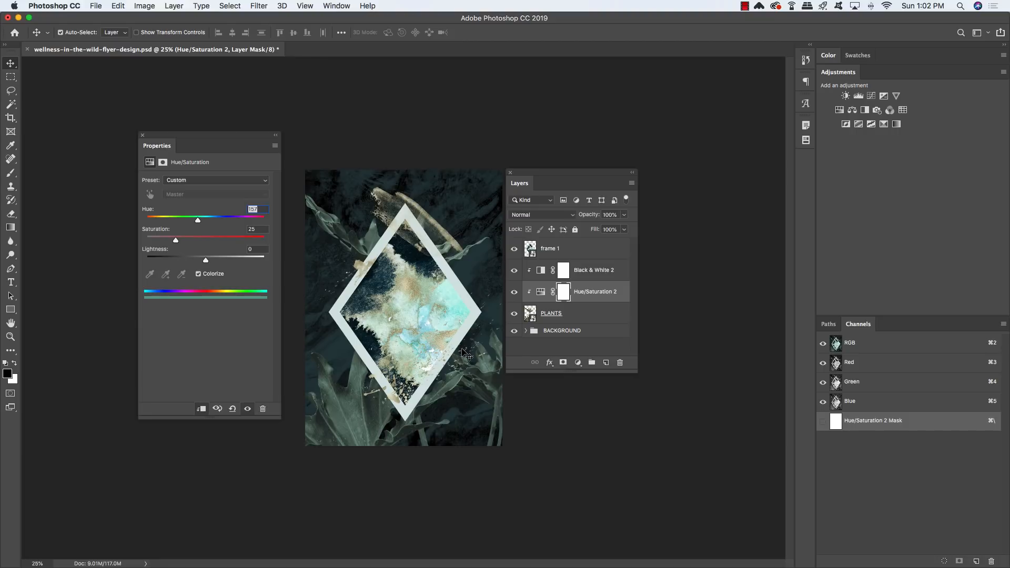
Group the PLANTS layer with its Black & White and Hue/Saturation adjustments and name the group PLANTS
click(609, 314)
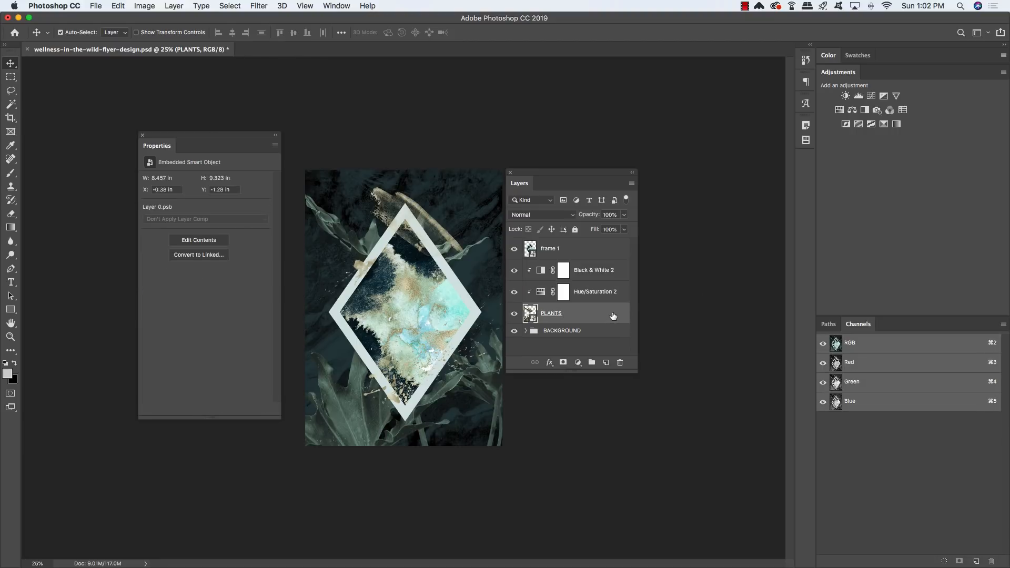
shift+click(608, 271)
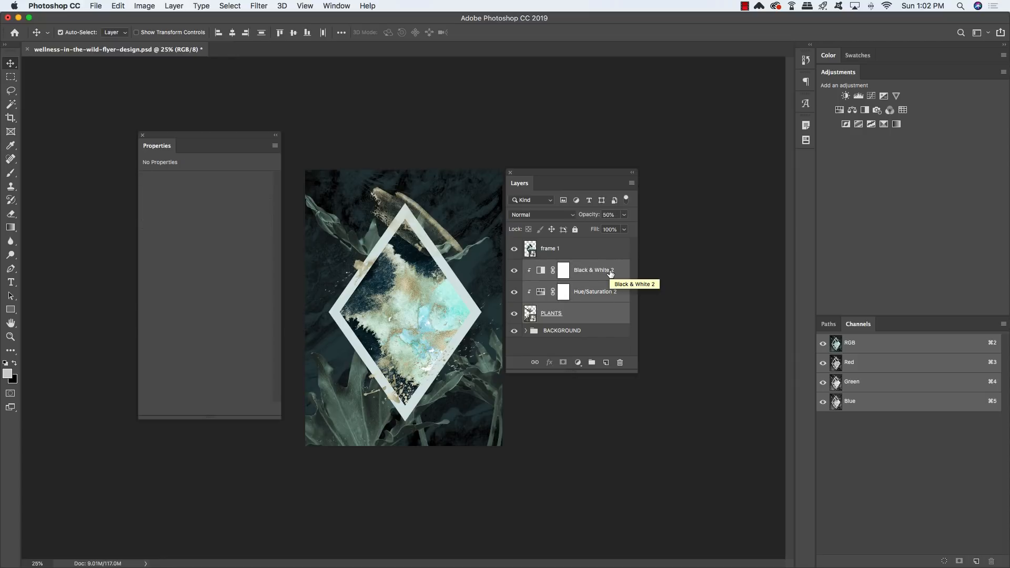
key(super+g)
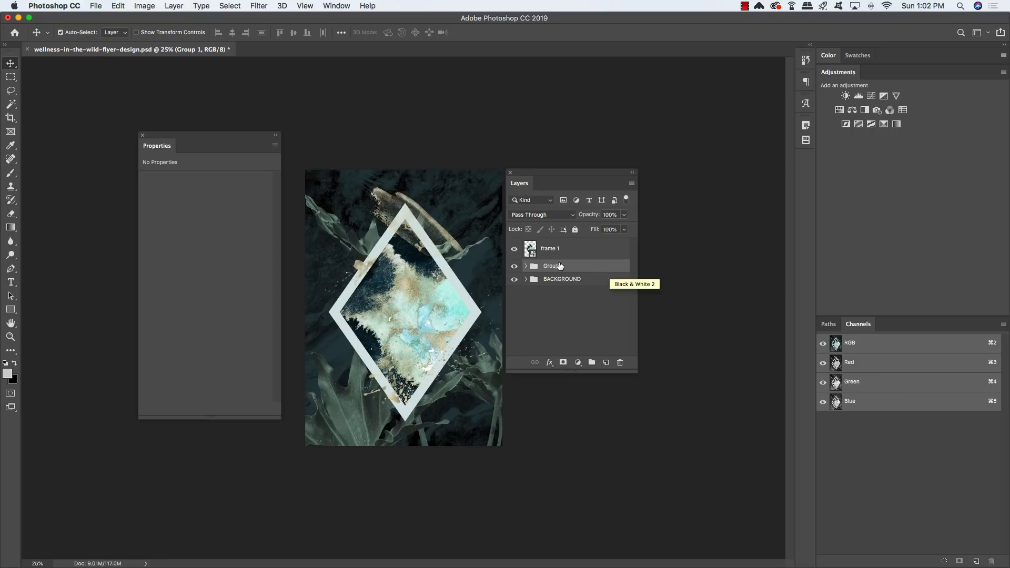
double_click(553, 266)
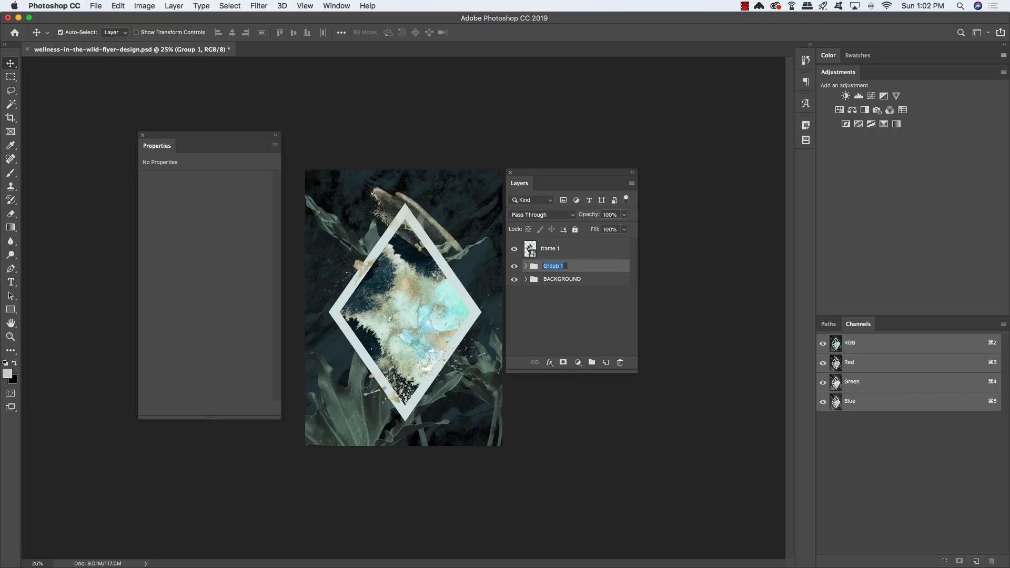
text(PLANTS)
key(Return)
Put the frame 1 layer in its own group named FRAME and collapse the group
click(586, 250)
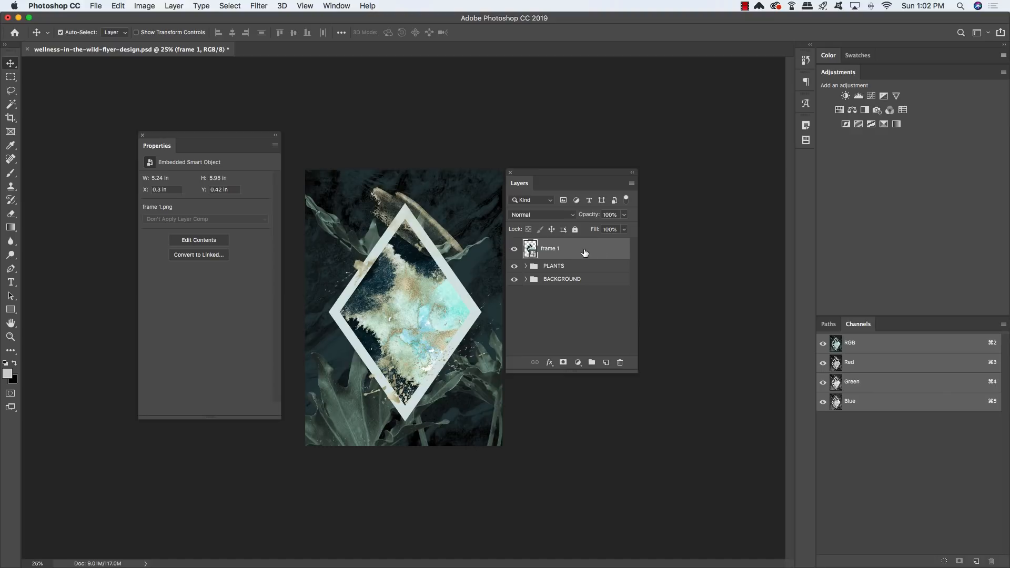
key(super+g)
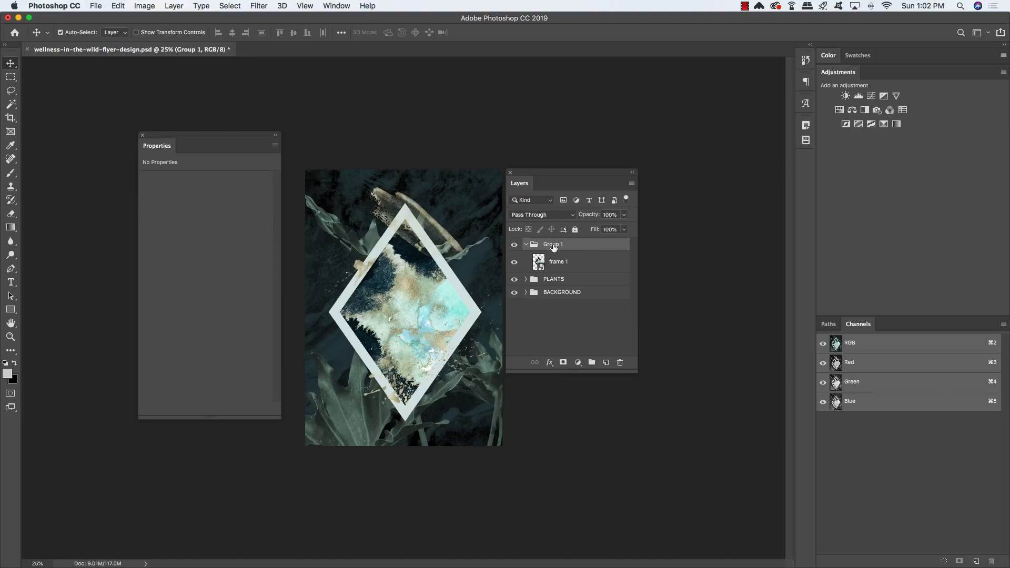
double_click(553, 245)
text(FRAME)
key(Return)
click(526, 244)
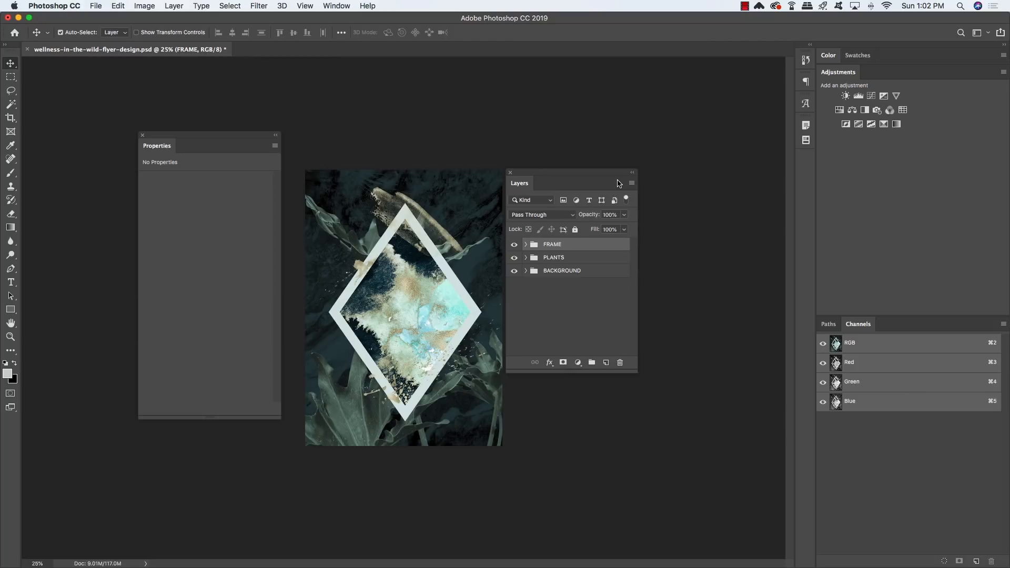
Dock the Properties panel back beside Adjustments and place the Layers panel alongside the flyer's right edge
key(super+0)
key(super+minus)
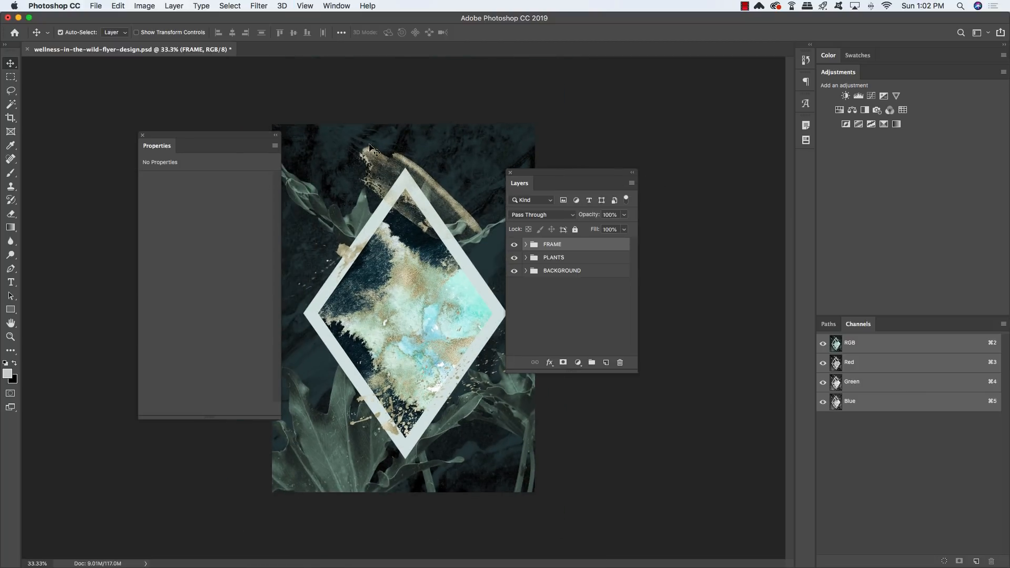
drag(216, 139, 916, 74)
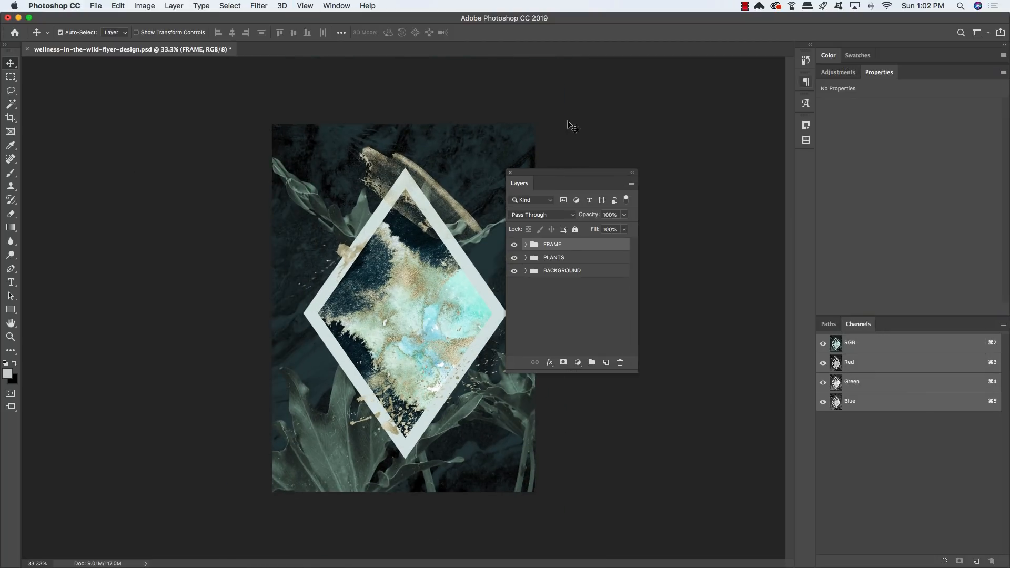
drag(555, 175, 587, 130)
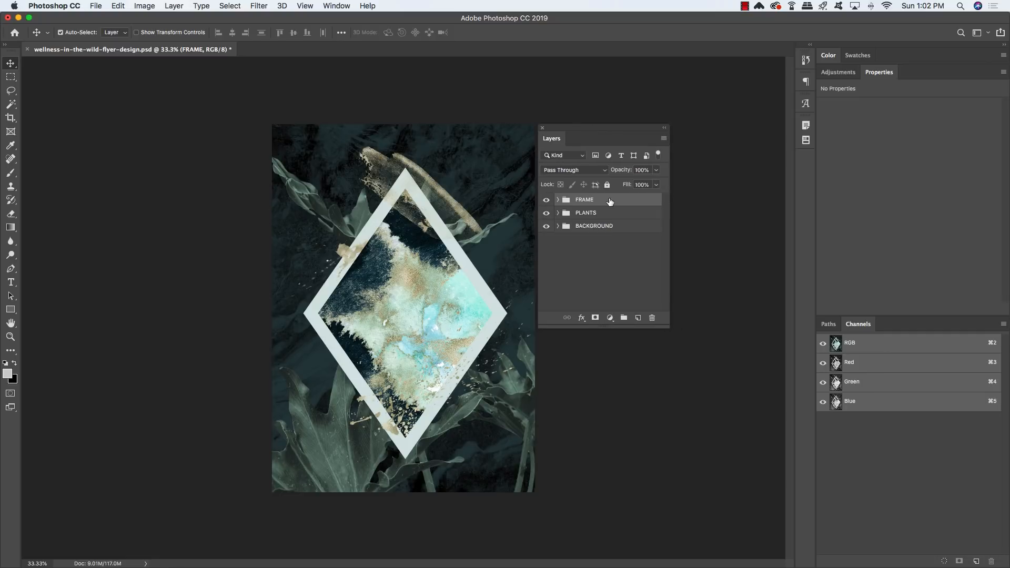
Lower the FRAME group's opacity to 30% and add a layer mask to the group
key(4)
key(3)
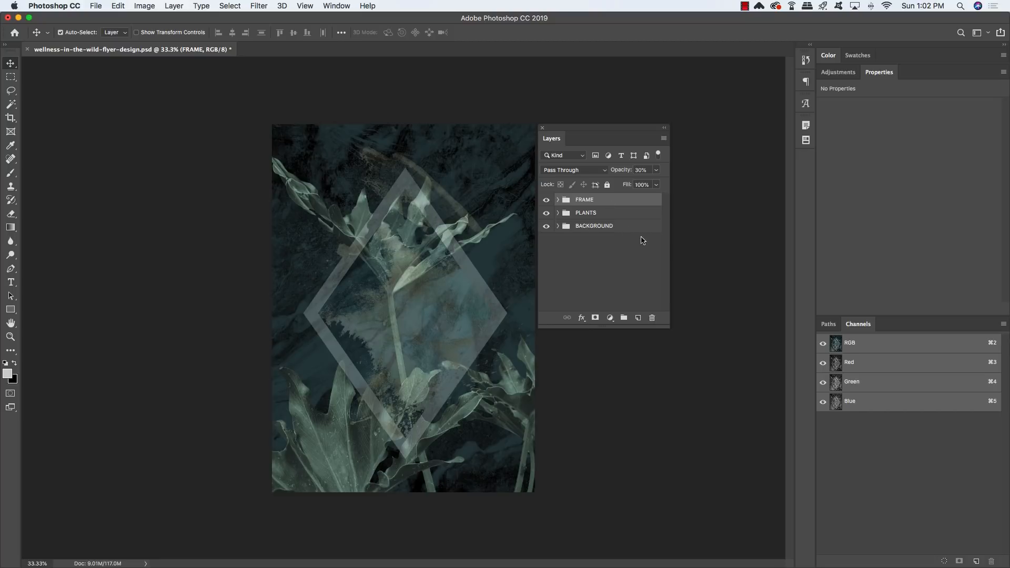
click(594, 317)
Load the outline of the PLANTS layer as a selection while keeping the FRAME group's mask active, and collapse the PLANTS group
key(super+equal)
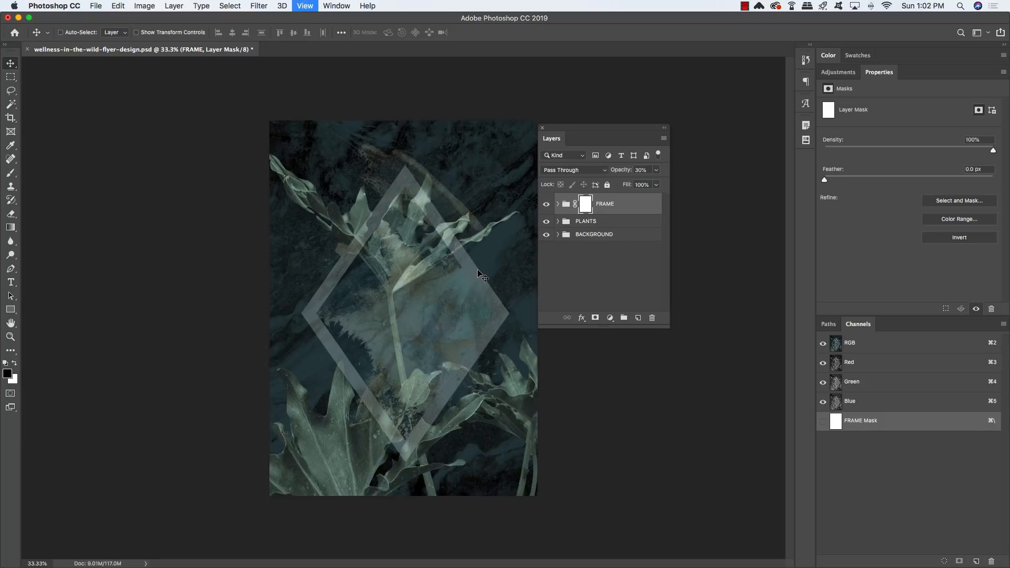
drag(453, 354, 427, 300)
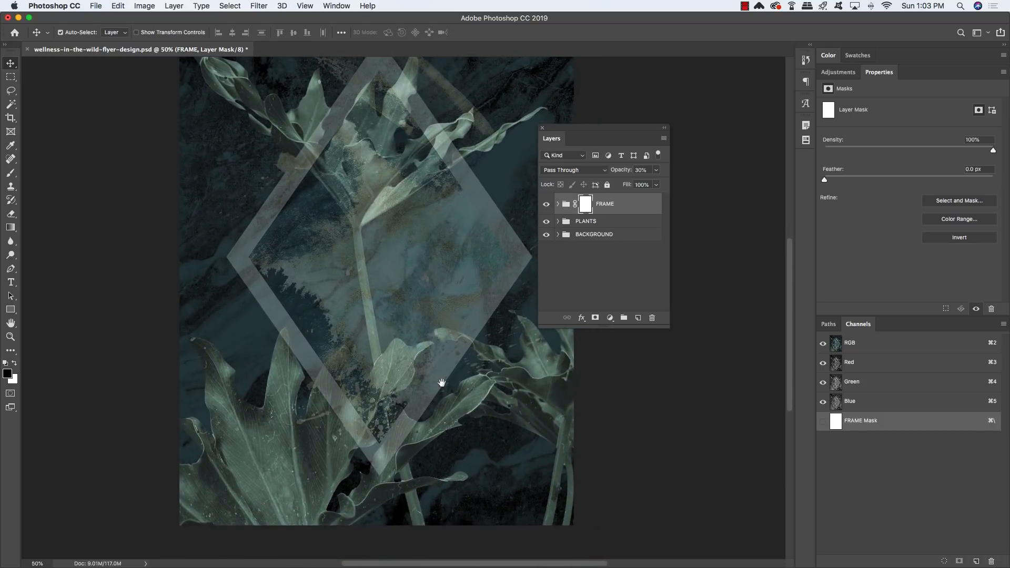
drag(438, 379, 429, 368)
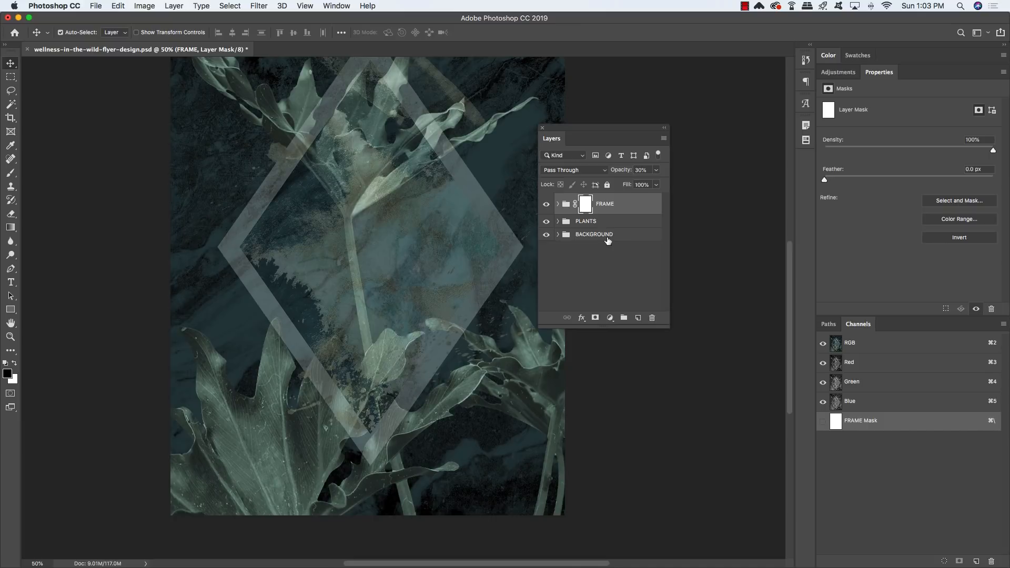
click(558, 222)
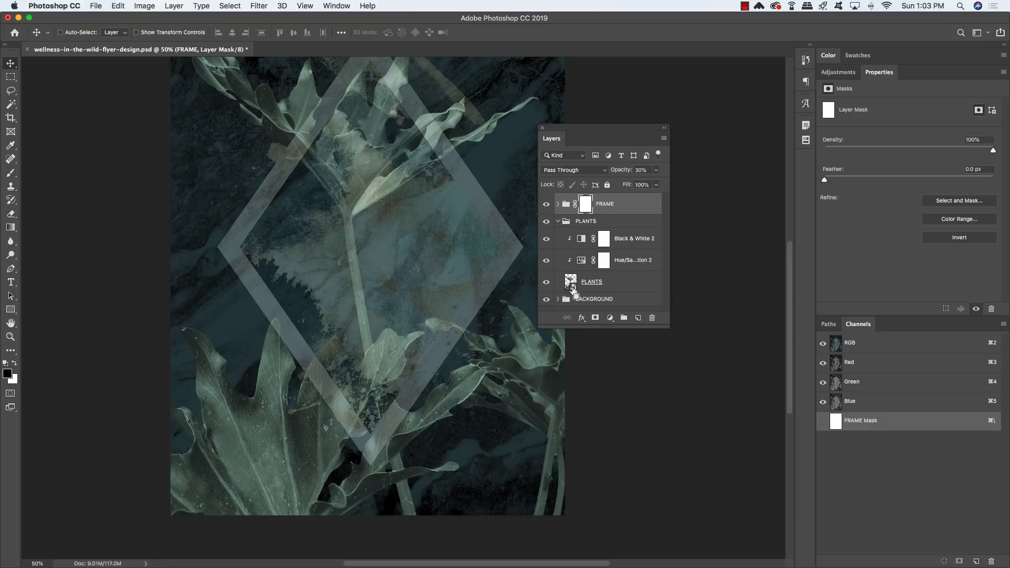
super+click(573, 288)
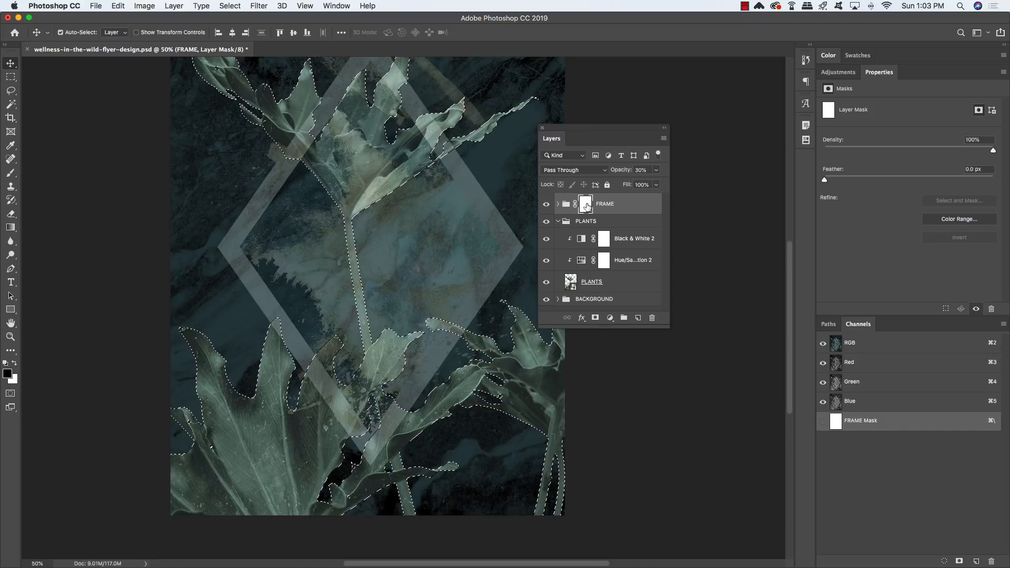
click(558, 220)
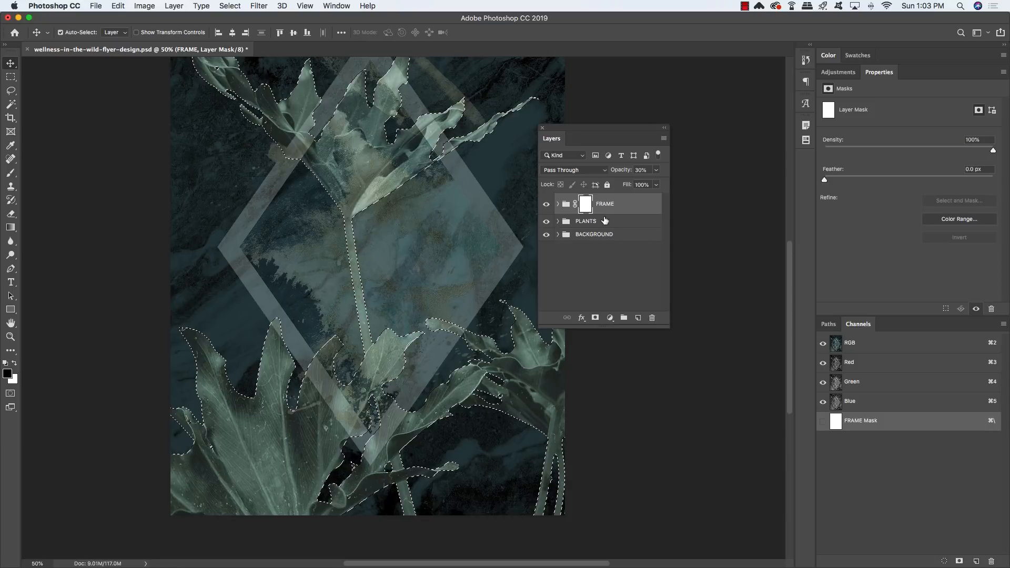
With a 40 px black brush, mask out the frame where the selected leaves overlap the lower part of the diamond
key(b)
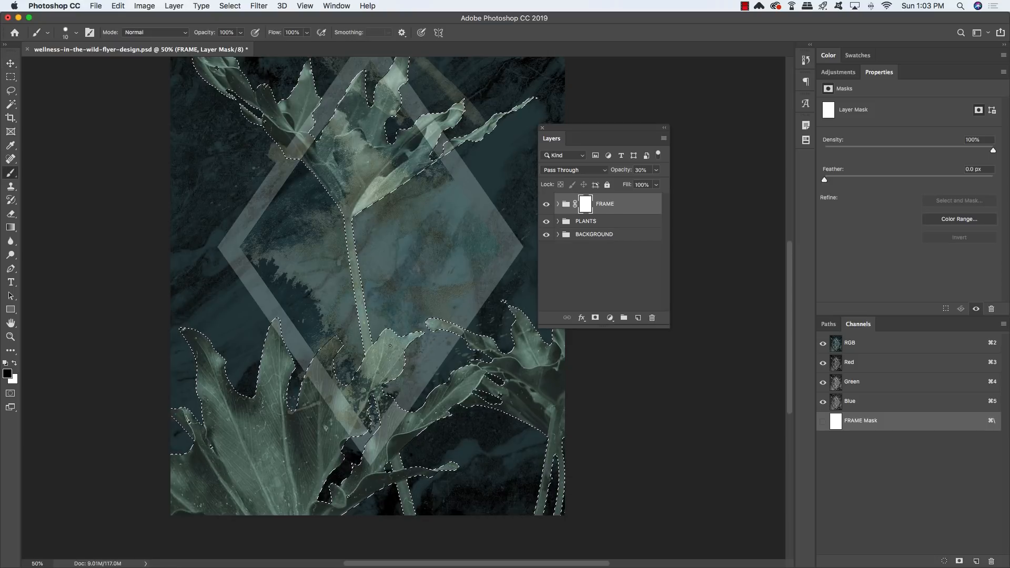
key(bracketright)
key(bracketright)
key(bracketright)
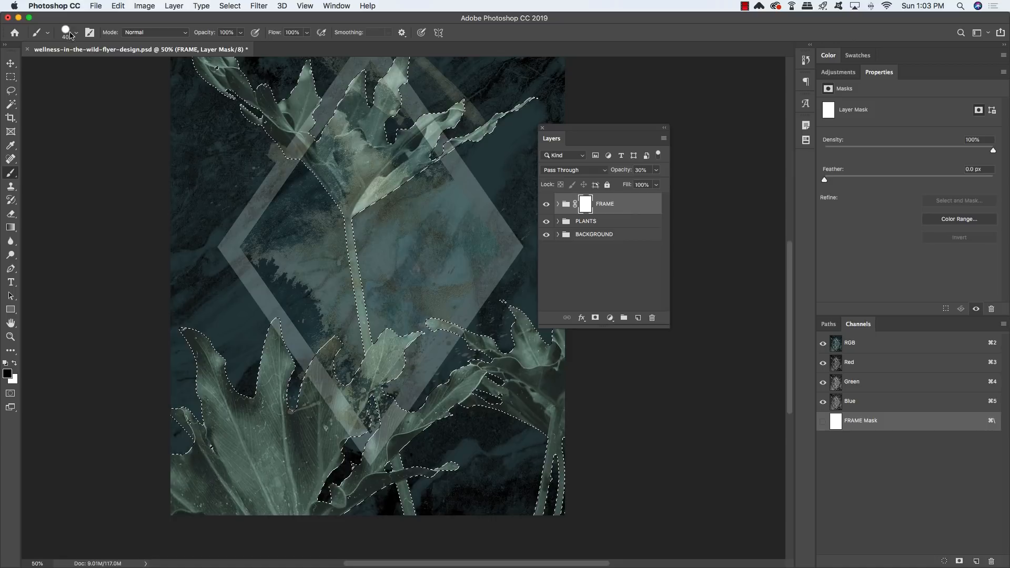
scroll(66, 33, right, 1)
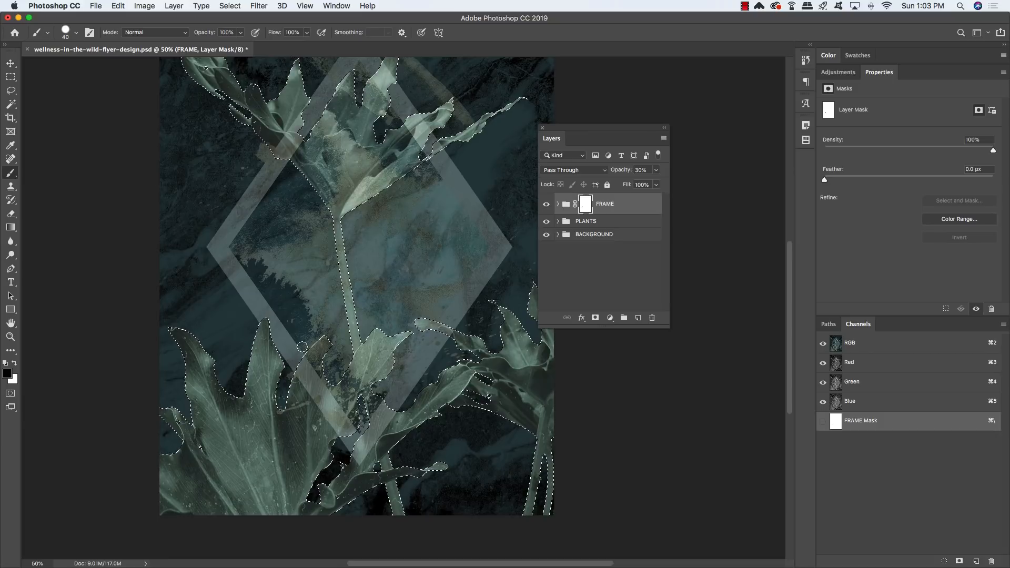
drag(322, 341, 323, 336)
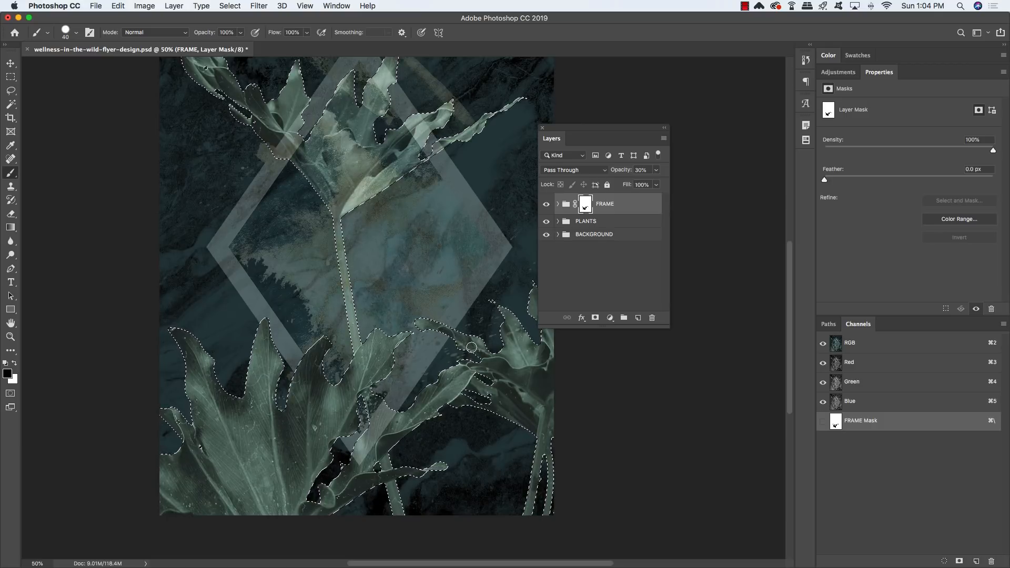
Clear the plant selection and restore the FRAME group's opacity to 100%
key(super+d)
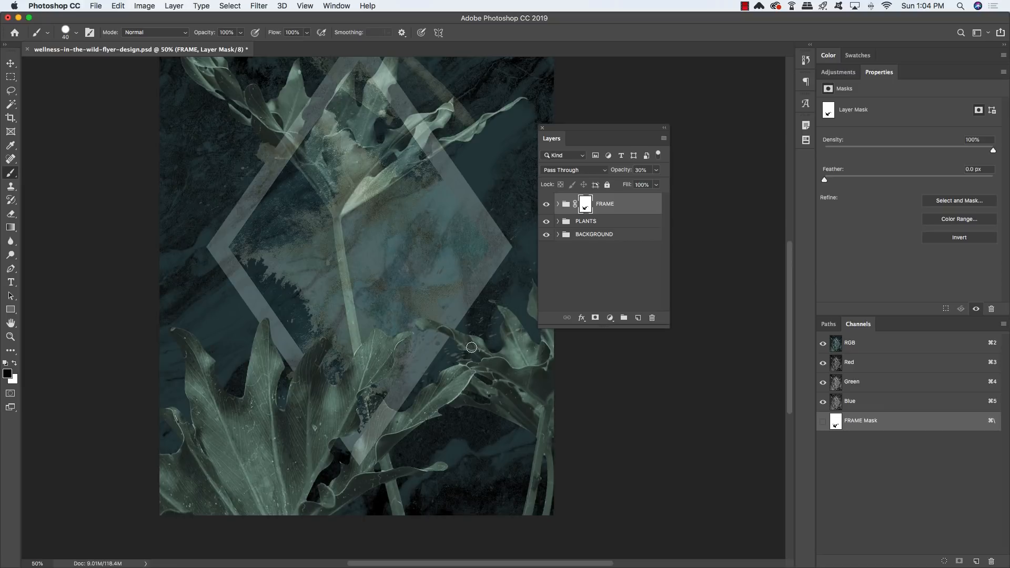
key(v)
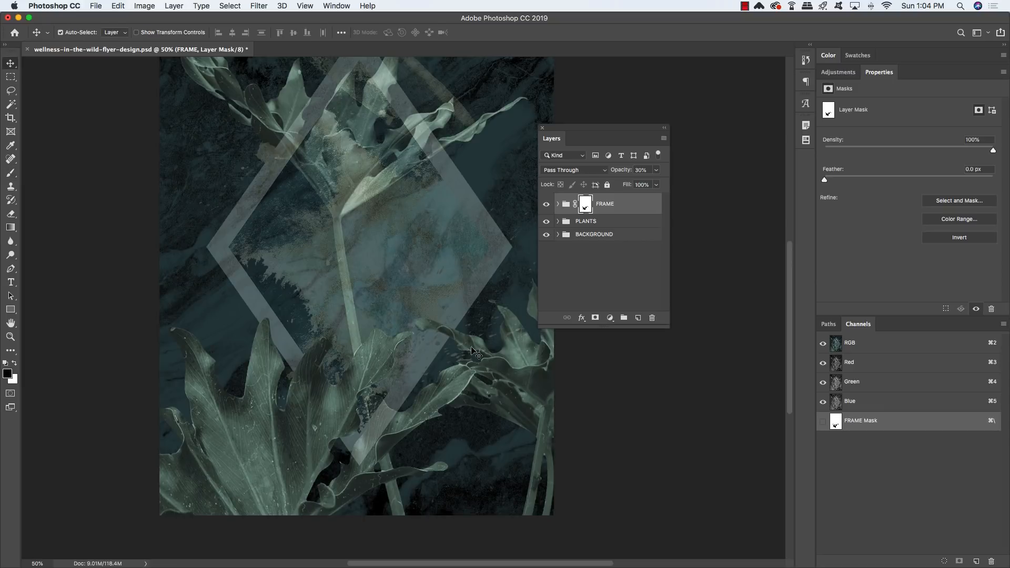
key(0)
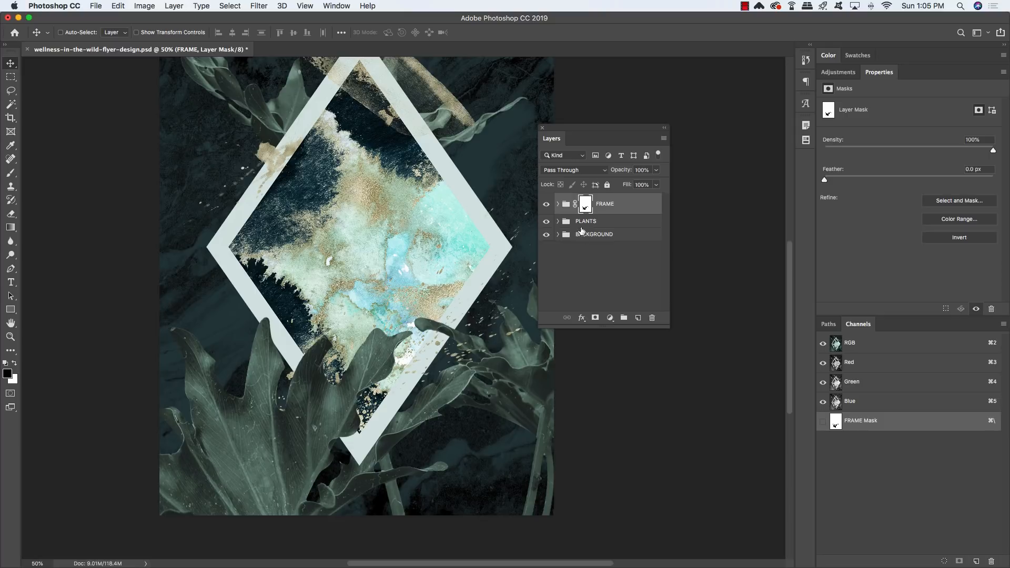
Load the FRAME mask as a selection, add a new layer above the group, and invert the selection to the masked leaf area
super+click(585, 207)
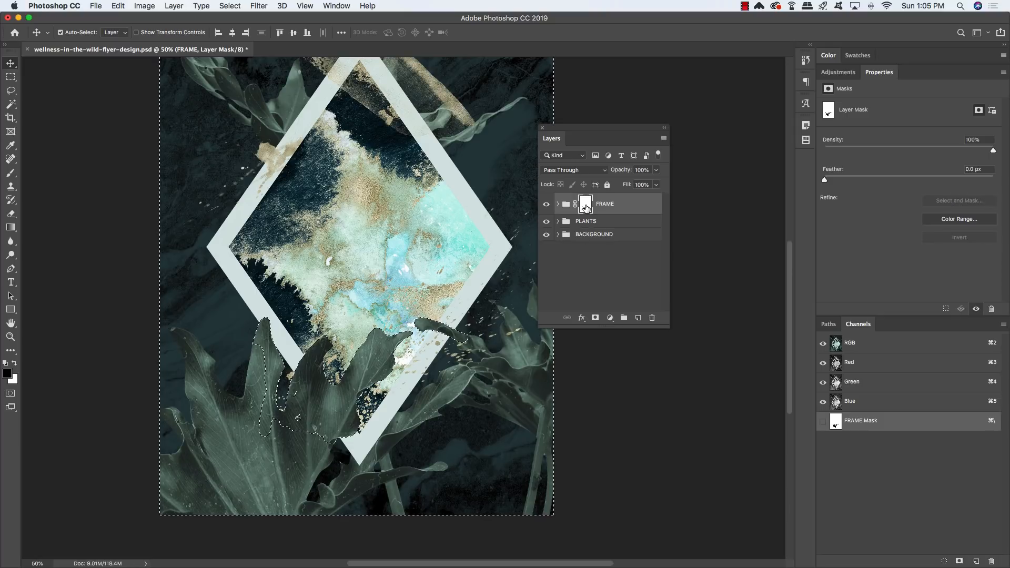
click(638, 318)
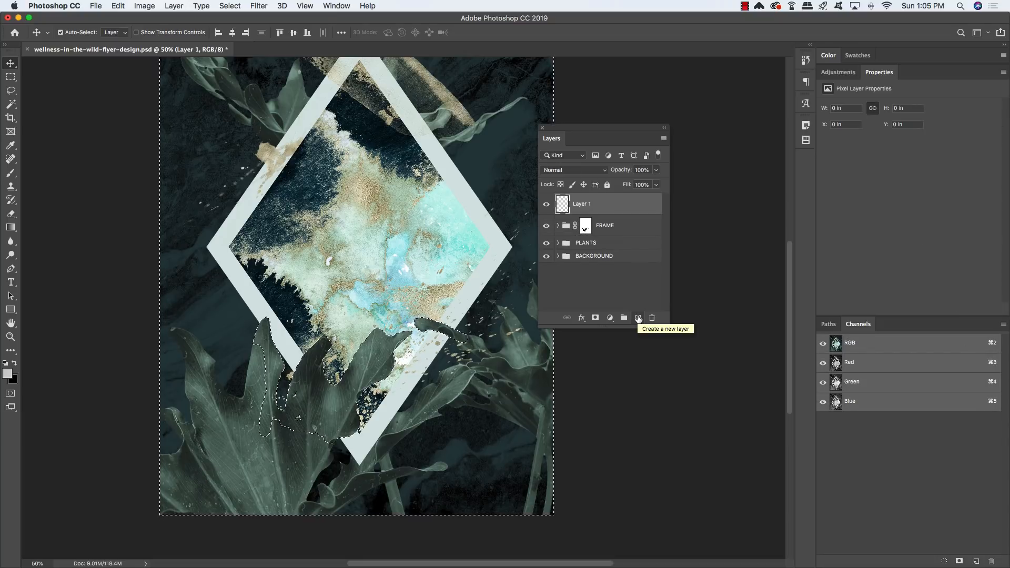
click(225, 4)
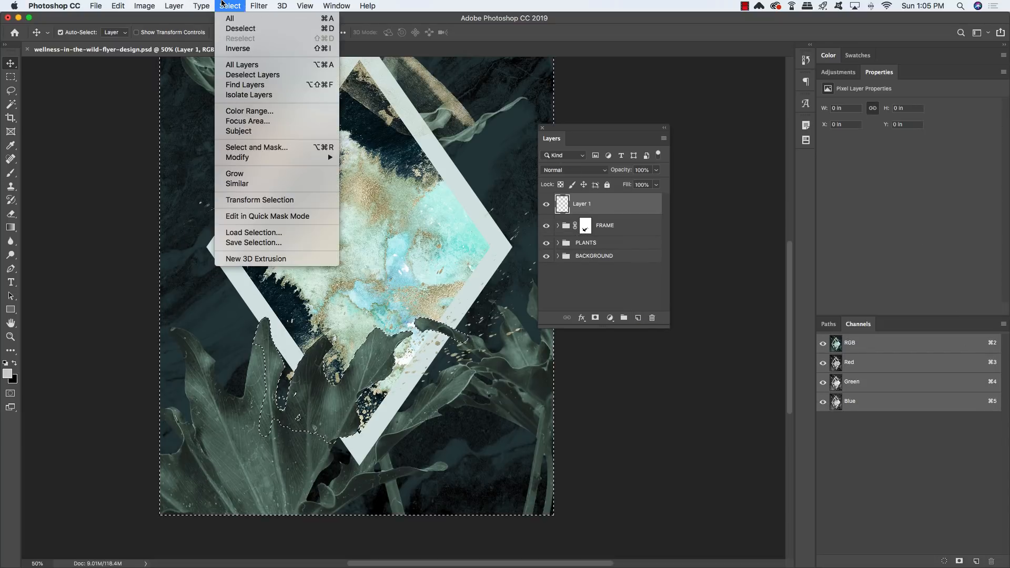
click(234, 50)
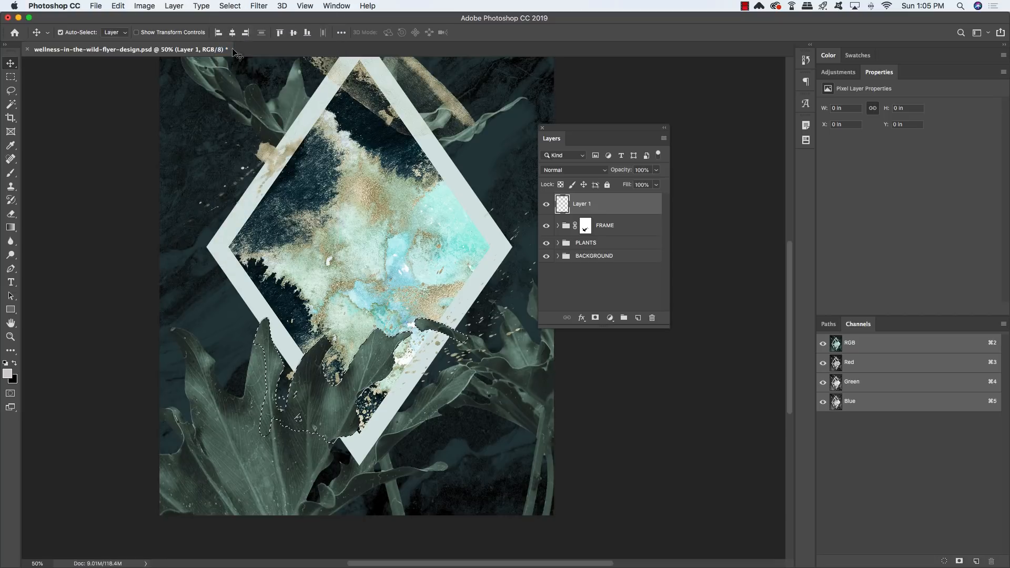
Fill the selected leaf area on the new layer with color #223134 and clear the selection
click(7, 374)
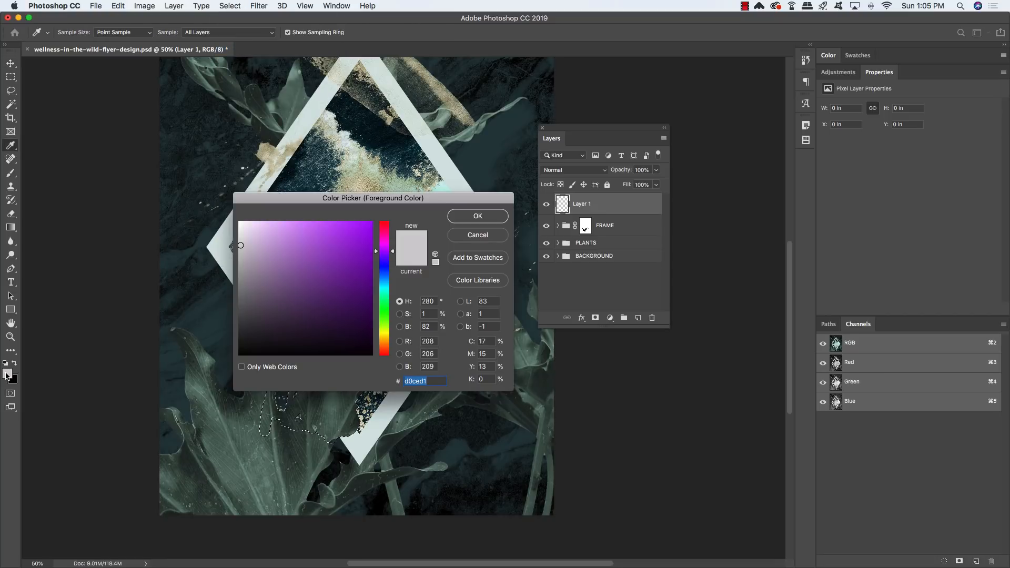
text(2)
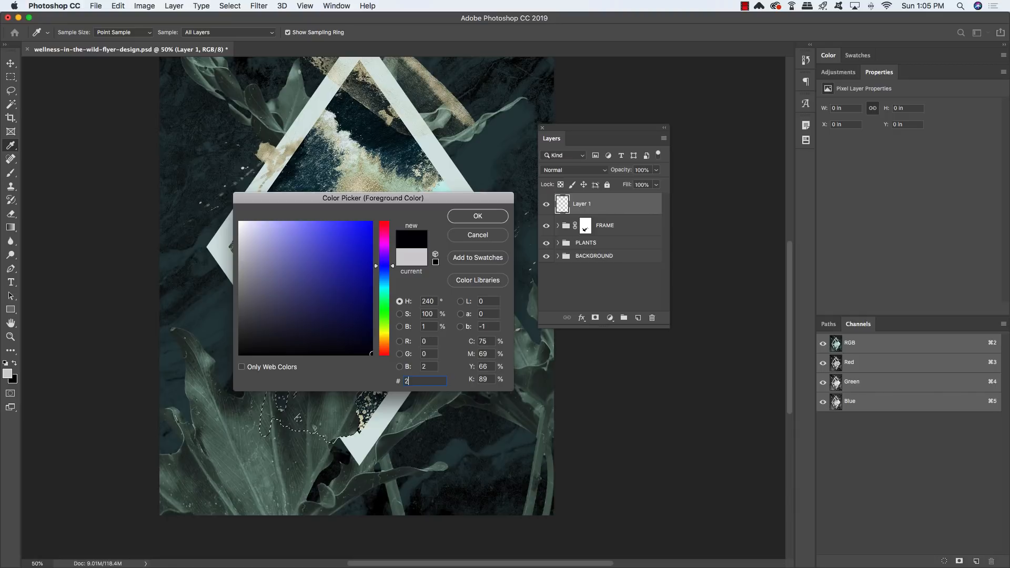
text(23134)
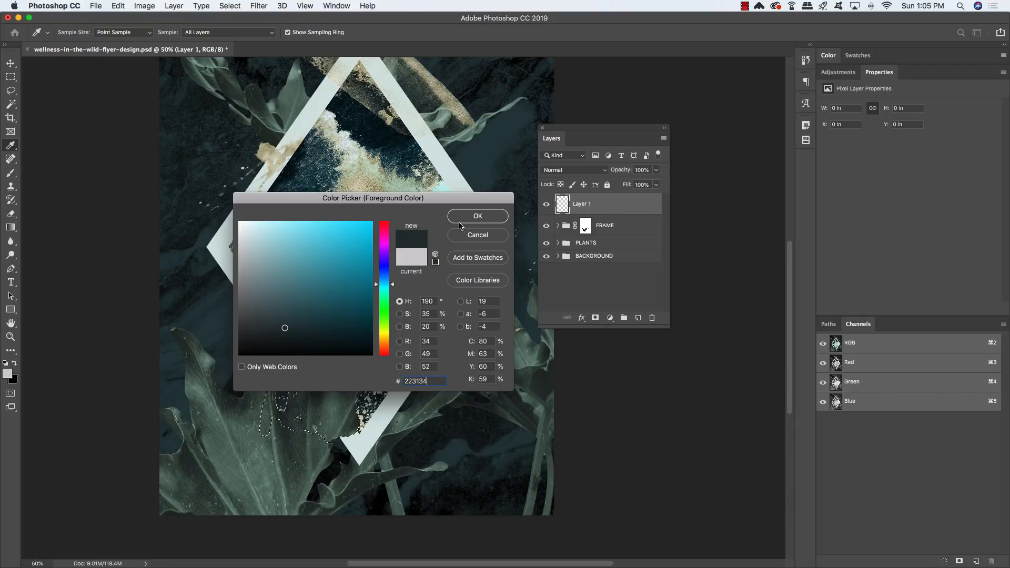
click(476, 216)
key(v)
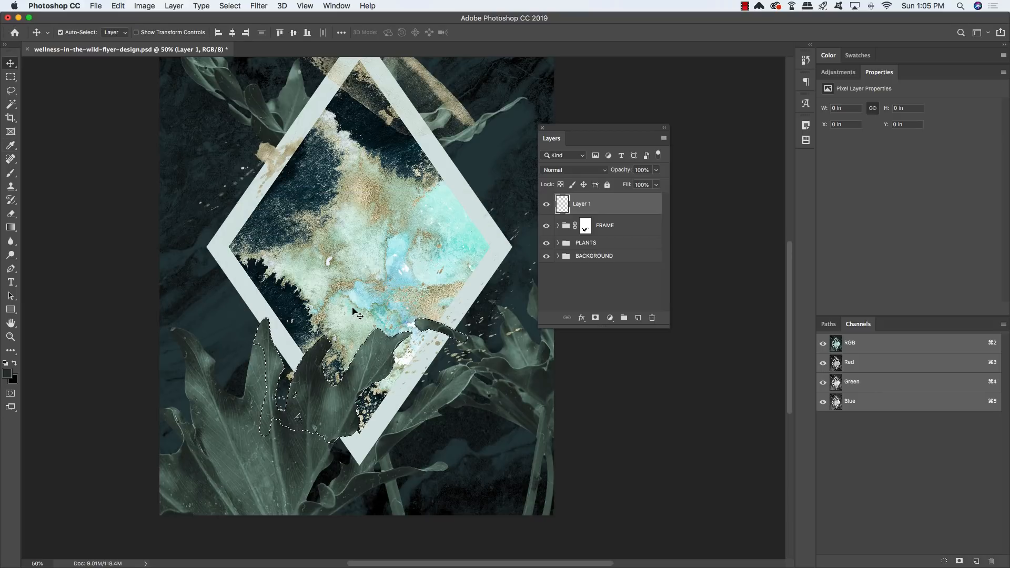
key(alt+BackSpace)
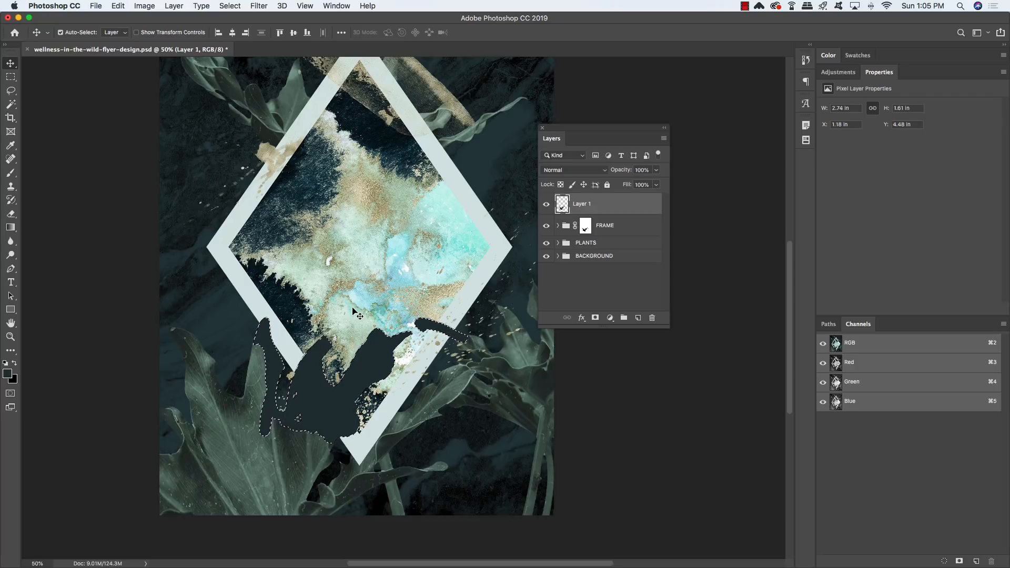
key(ctrl)
key(ctrl+d)
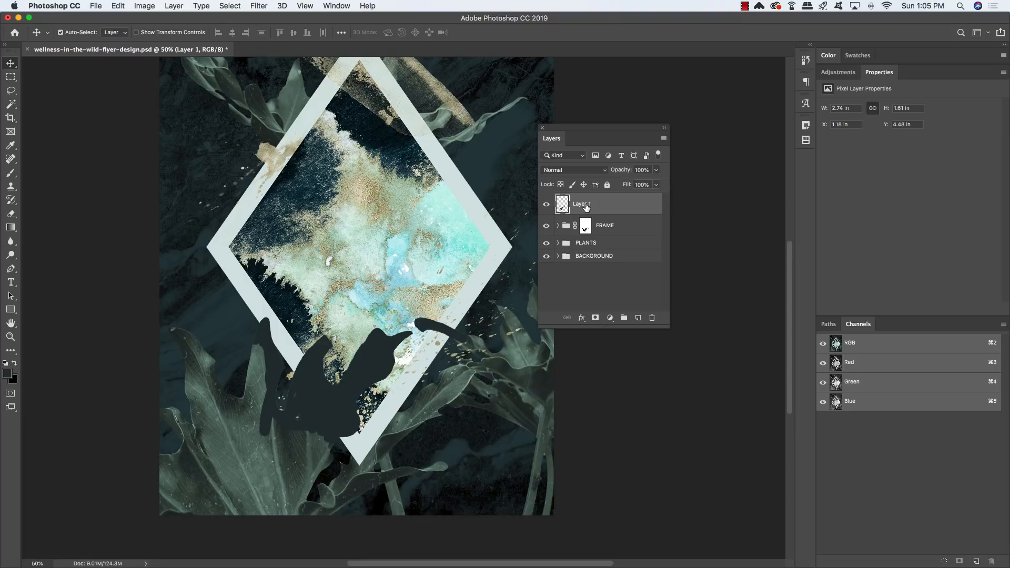
Rename the filled layer to PLANT SHADOW and apply a Gaussian Blur with a 7.5 px radius
text(PLANT SHADOW)
key(Return)
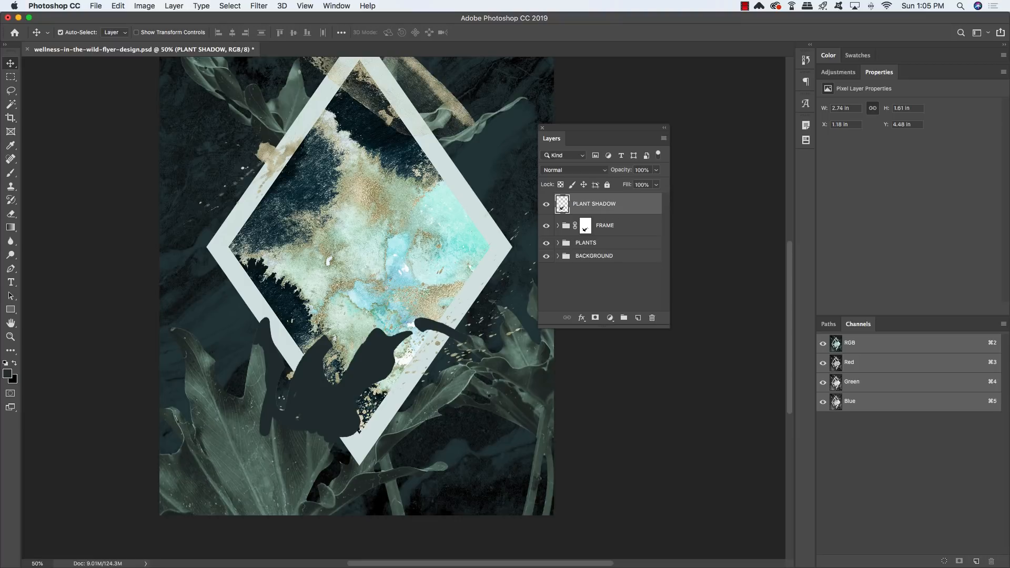
click(259, 6)
mouse_move(277, 132)
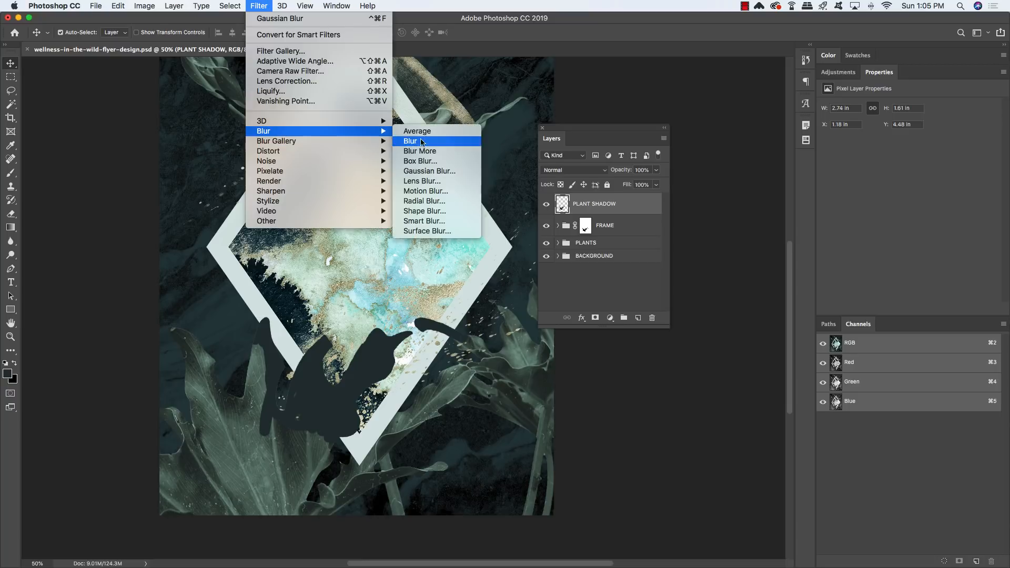
click(428, 171)
drag(405, 277, 468, 173)
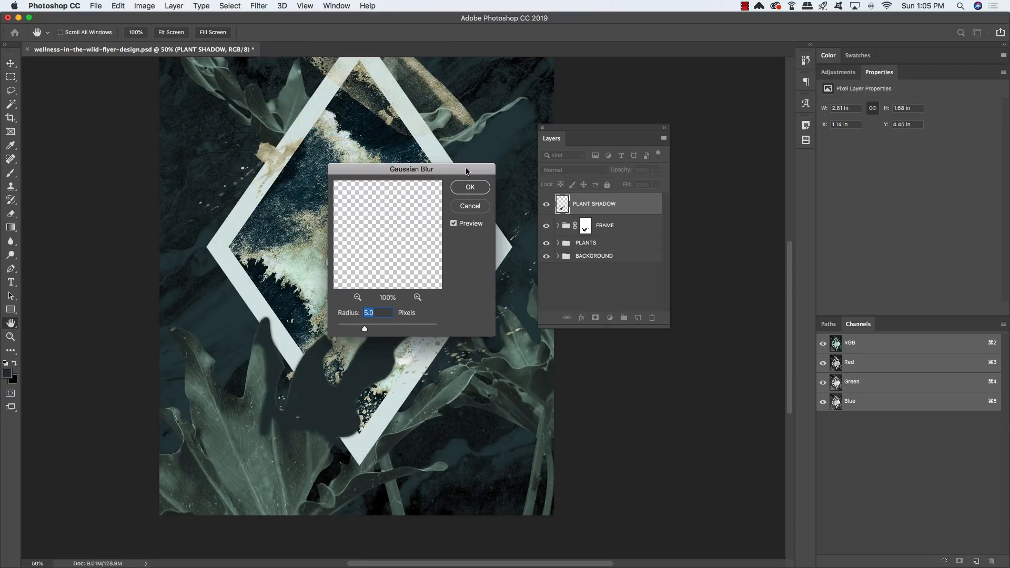
text(7)
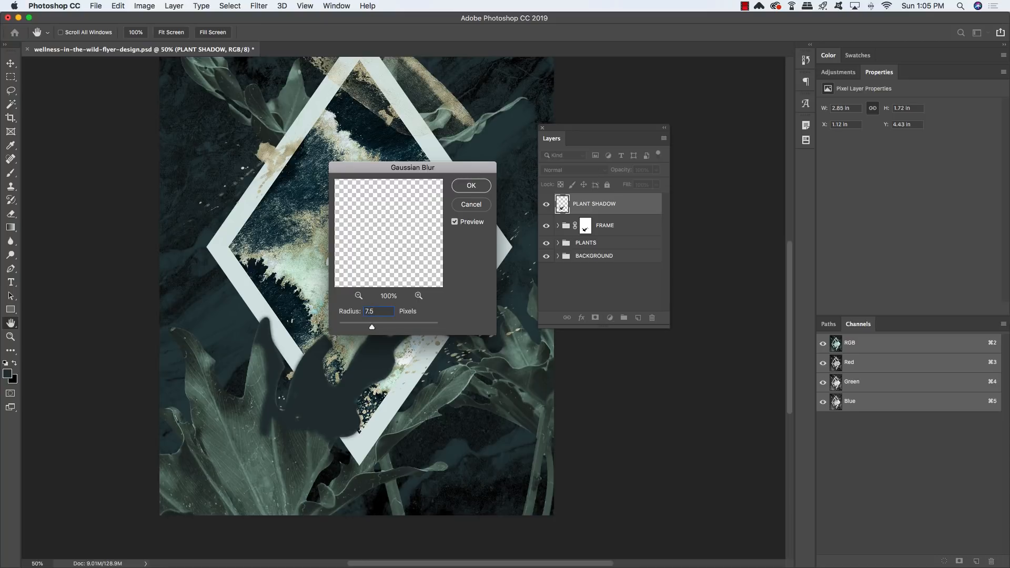
text(.5)
key(Return)
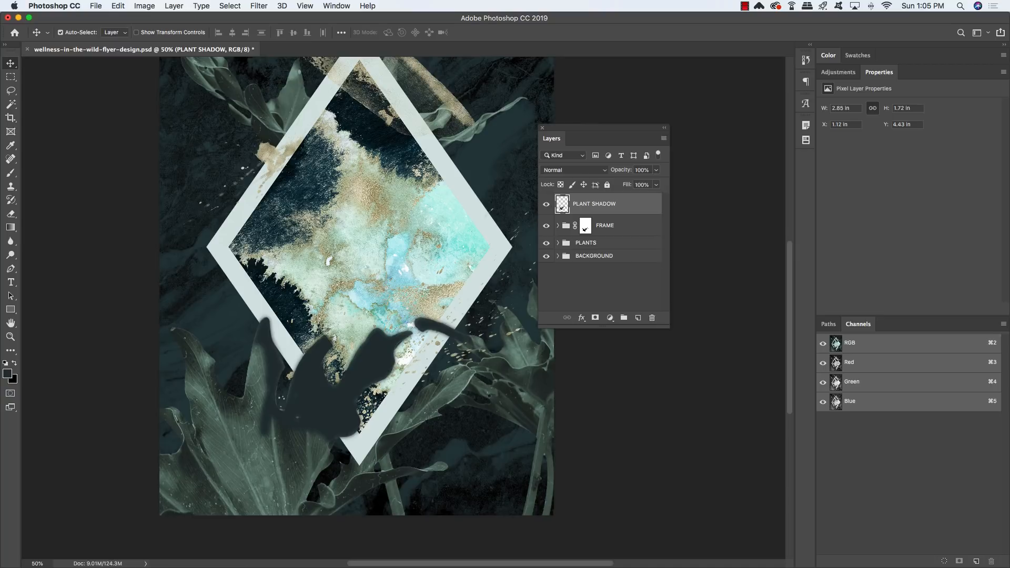
Set the PLANT SHADOW layer to Multiply and mask it with the shape of the FRAME group's mask
click(576, 171)
click(565, 196)
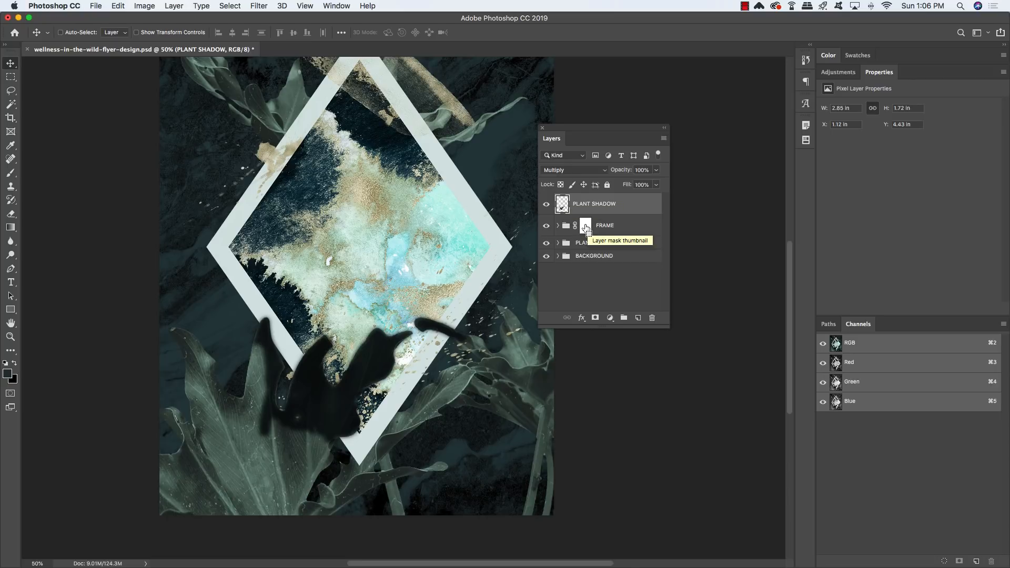
super+click(586, 227)
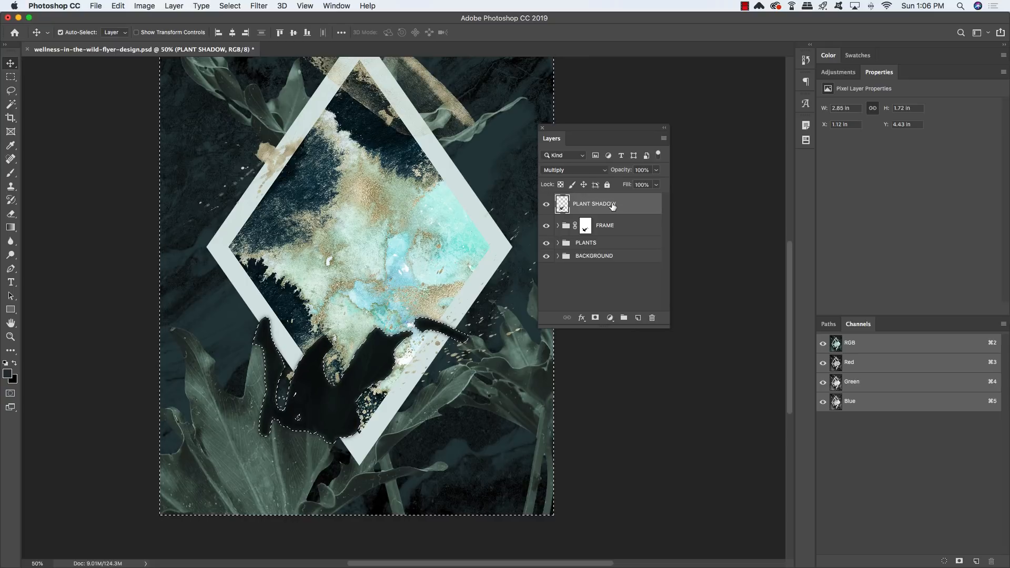
click(594, 318)
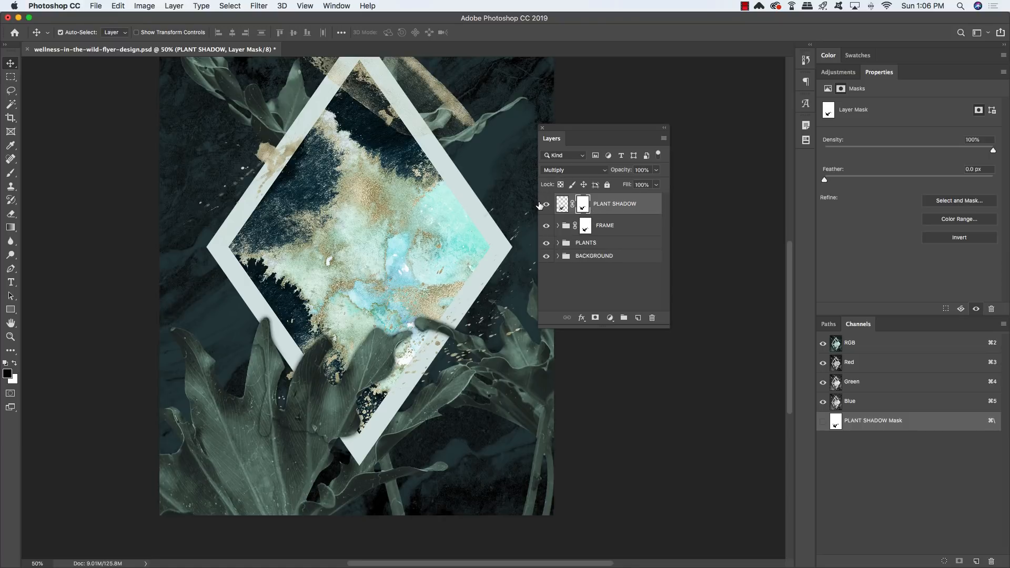
Unlink the PLANT SHADOW layer from its mask and shift only the shadow pixels down to Y 4.59 in
click(573, 207)
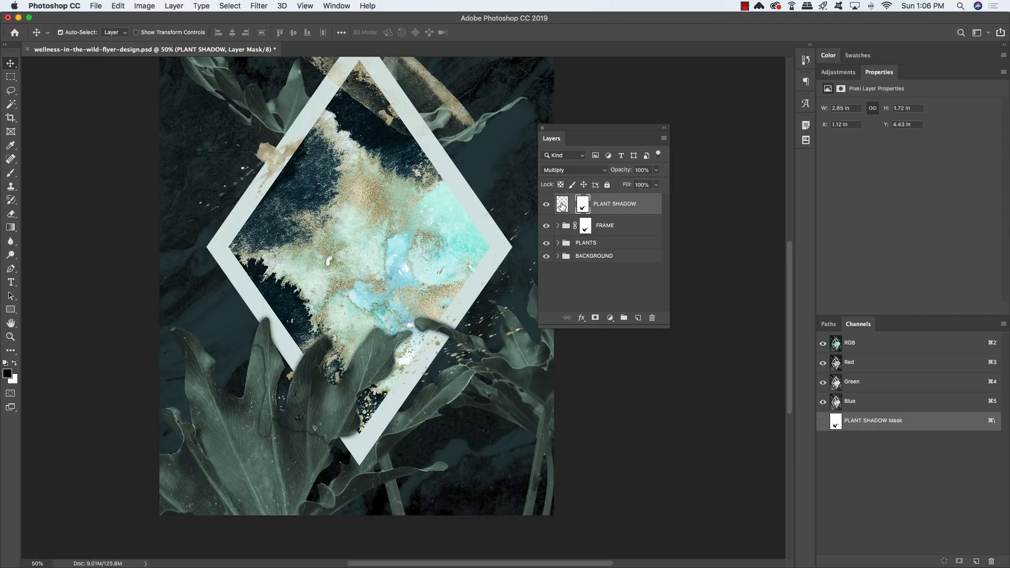
click(561, 205)
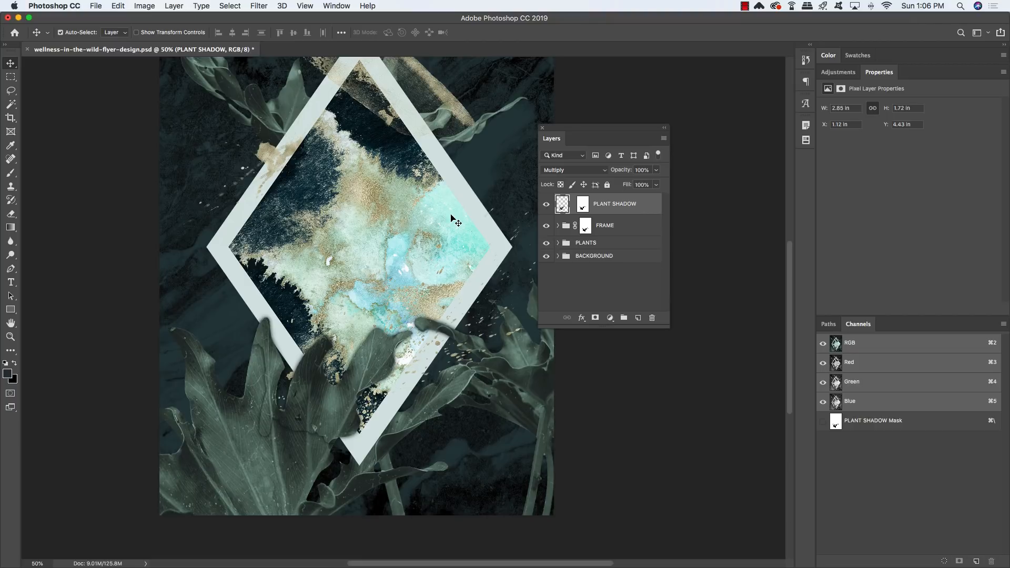
key(shift+Down)
key(shift+Down)
key(shift+Down)
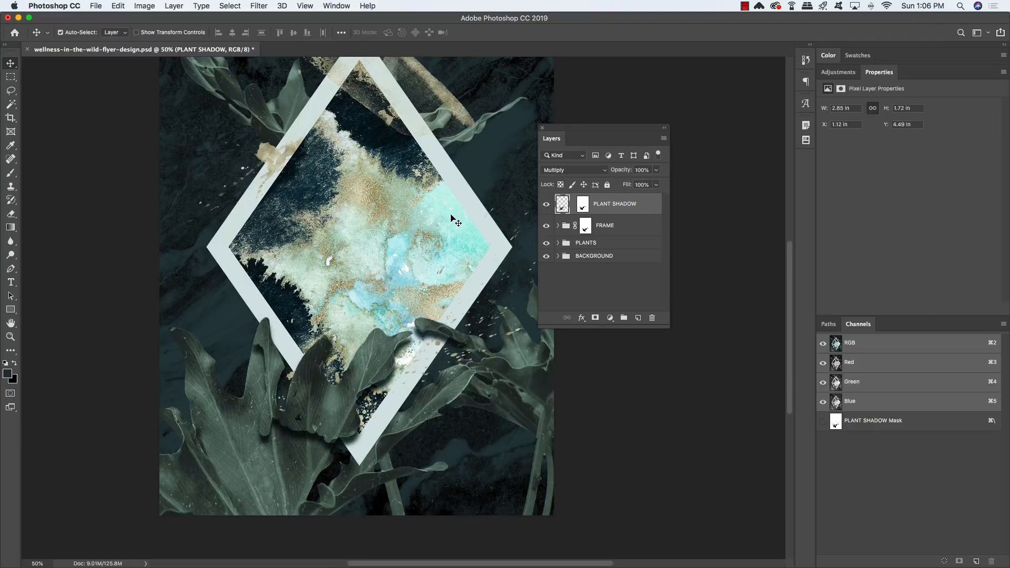
key(shift+Down)
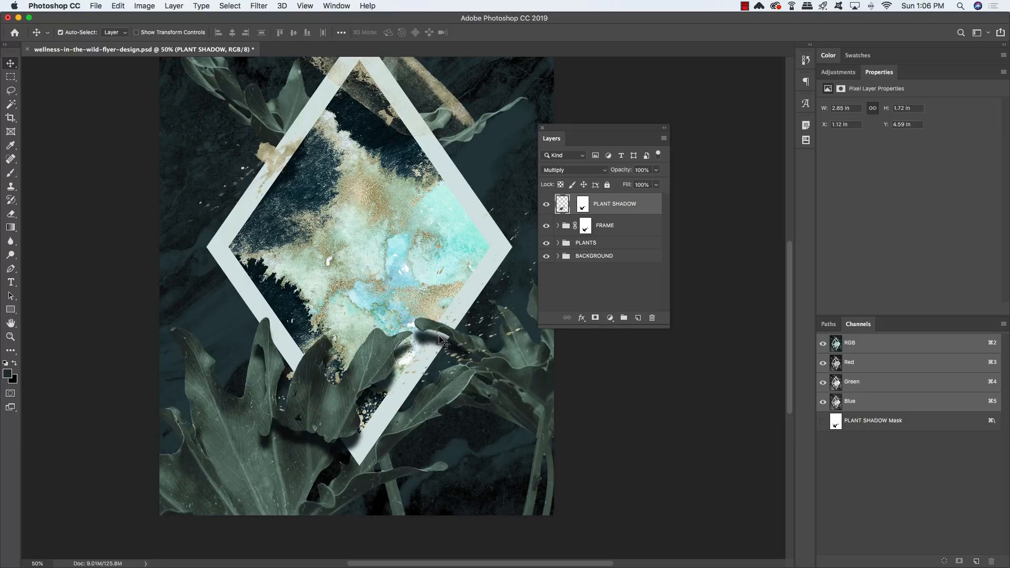
Lower PLANT SHADOW to 70% opacity and mask out the stray shadow beyond the frame with a 40 px black brush
key(6)
key(7)
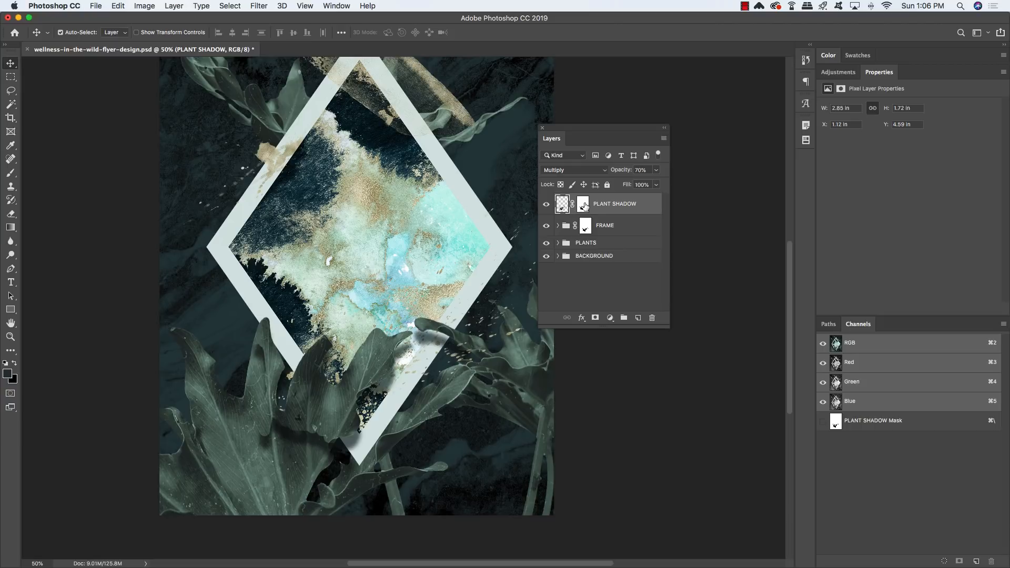
click(585, 206)
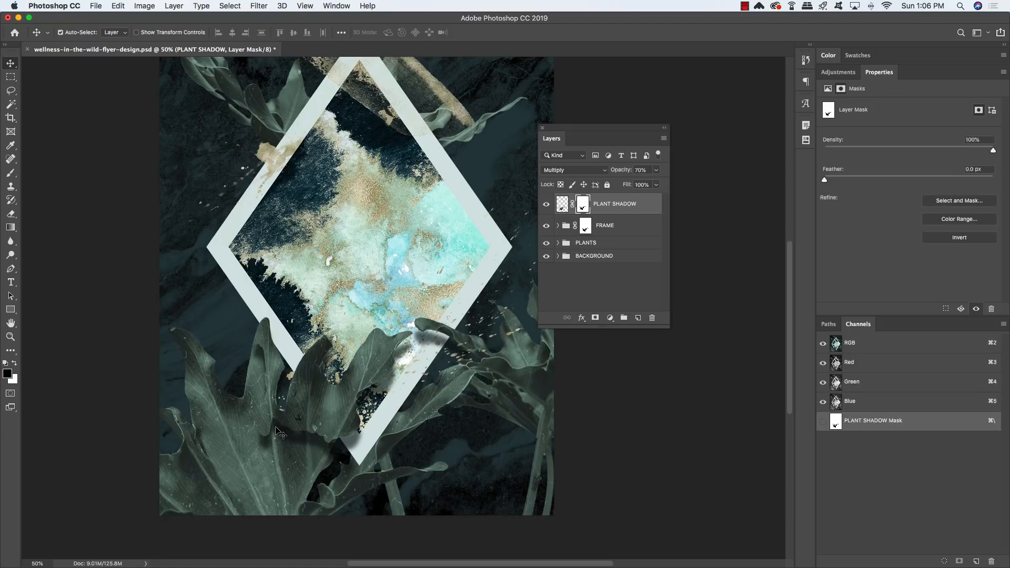
key(b)
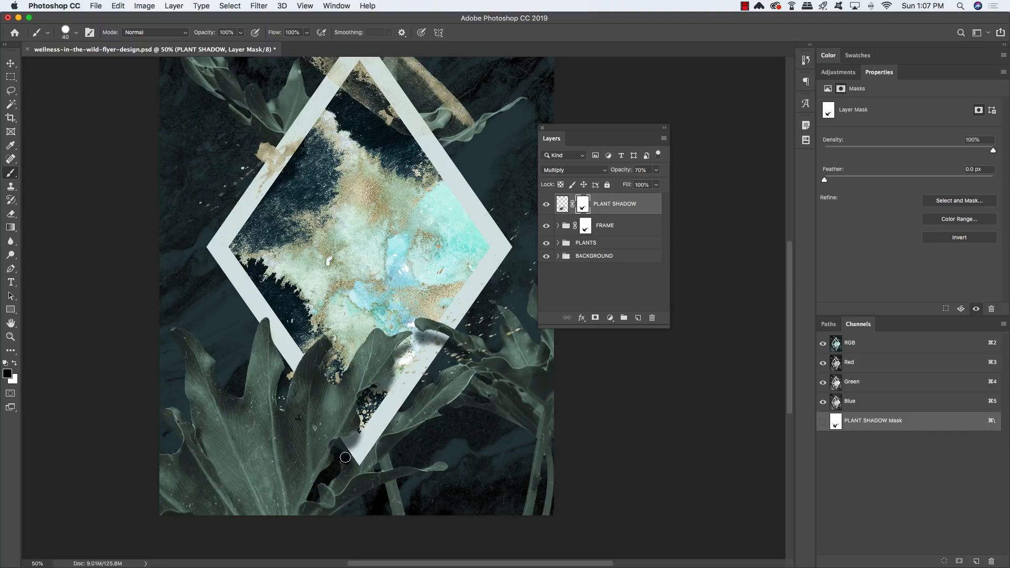
scroll(446, 385, left, 1)
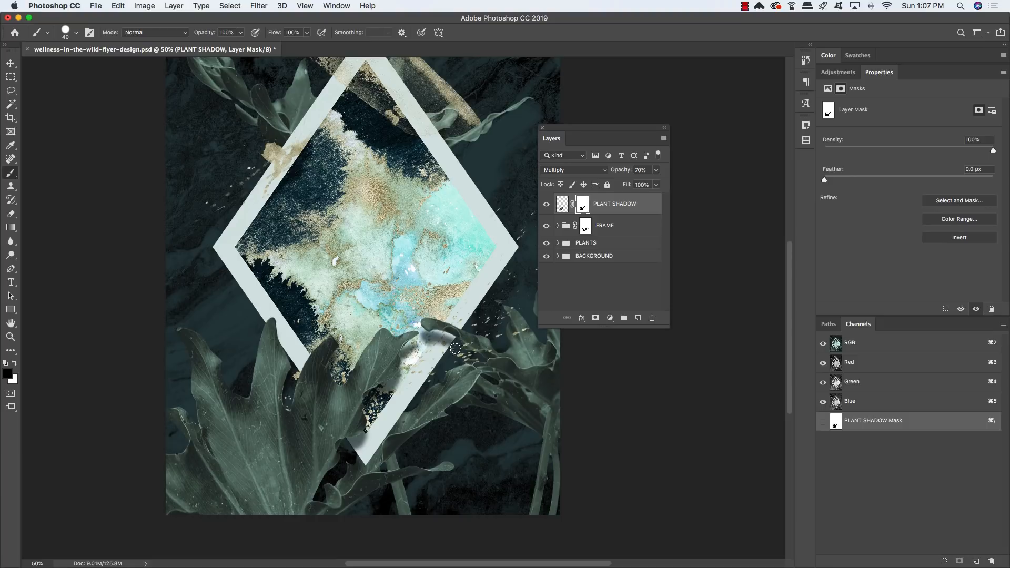
Compare the design with and without the PLANT SHADOW layer to check the shadow cast on the frame
click(546, 204)
click(545, 205)
click(545, 205)
click(546, 204)
click(546, 204)
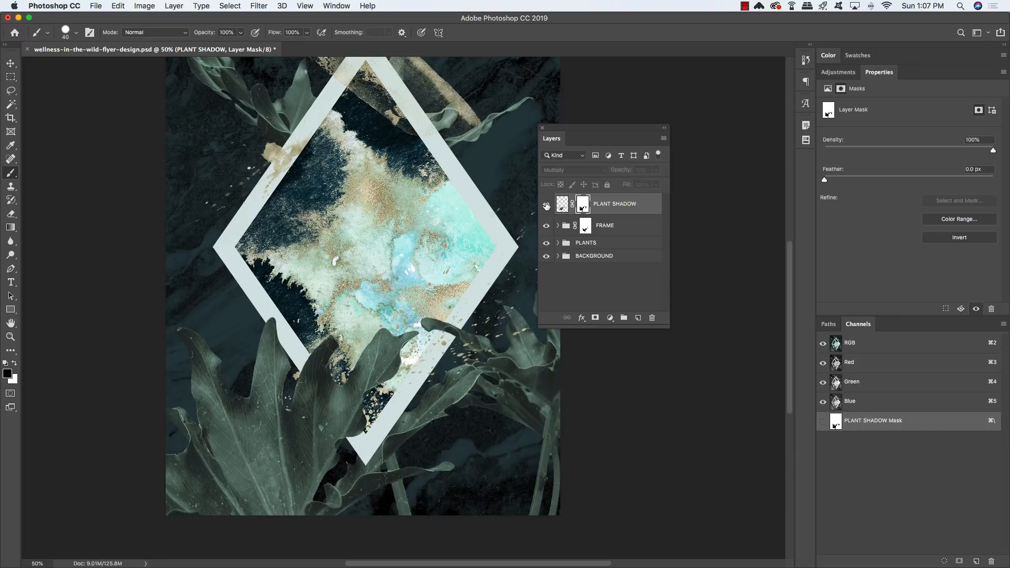
click(546, 205)
click(546, 204)
click(546, 205)
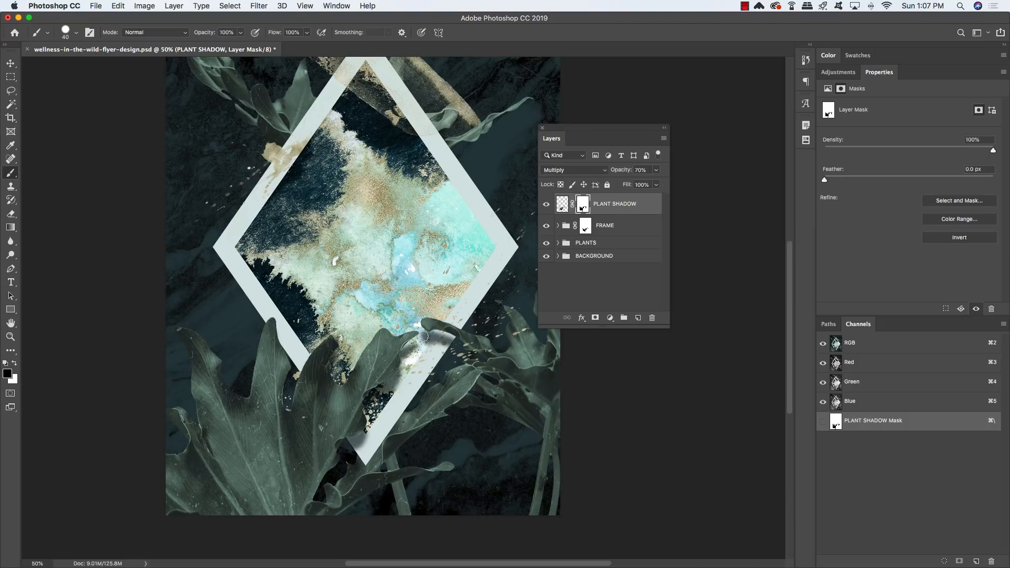
click(547, 204)
click(547, 205)
click(547, 204)
click(546, 205)
Open emily-sea-198689-unsplash.jpg from the stock photos folder and move the floating Layers panel clear of the woman
click(96, 5)
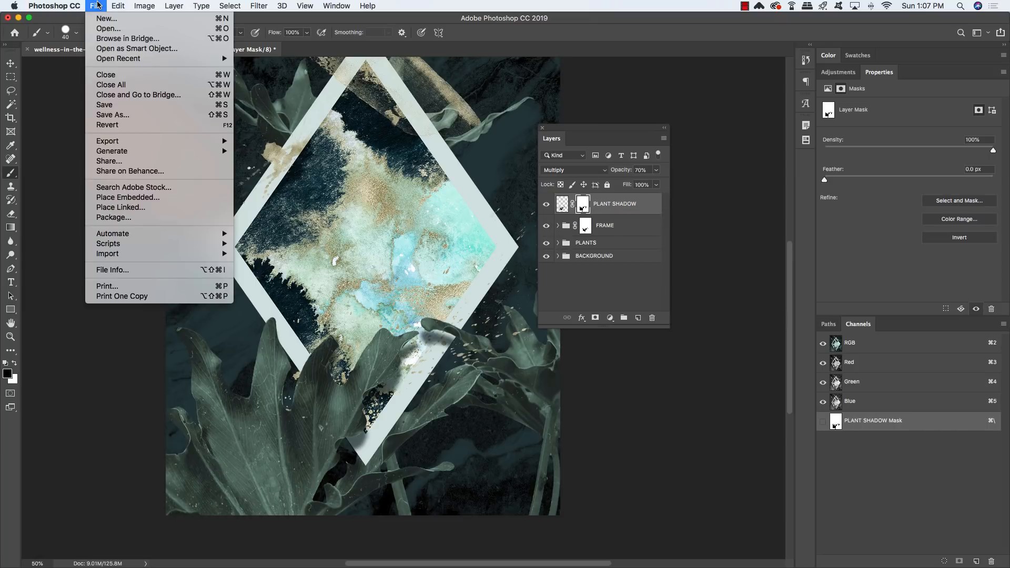
click(103, 29)
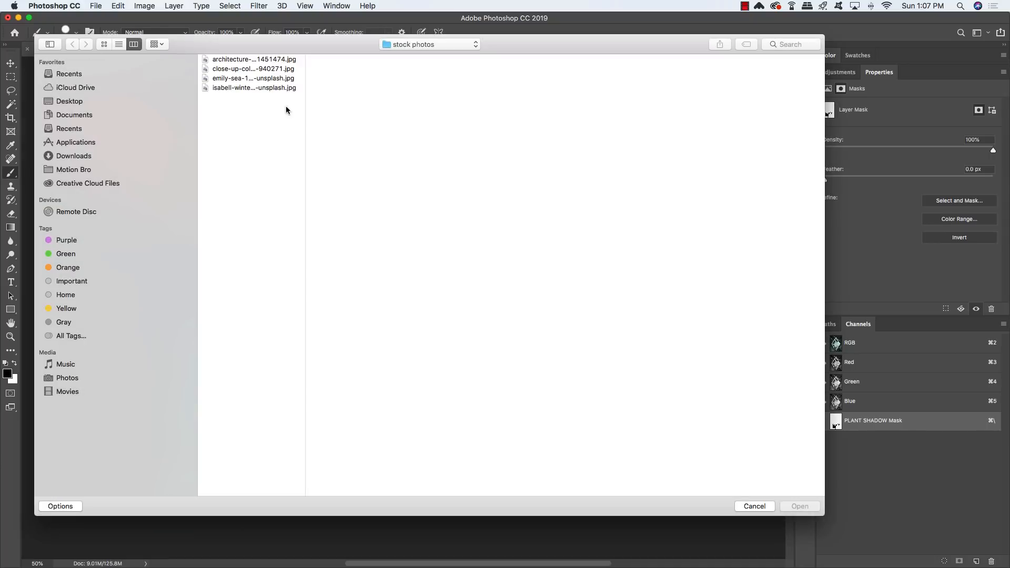
click(236, 79)
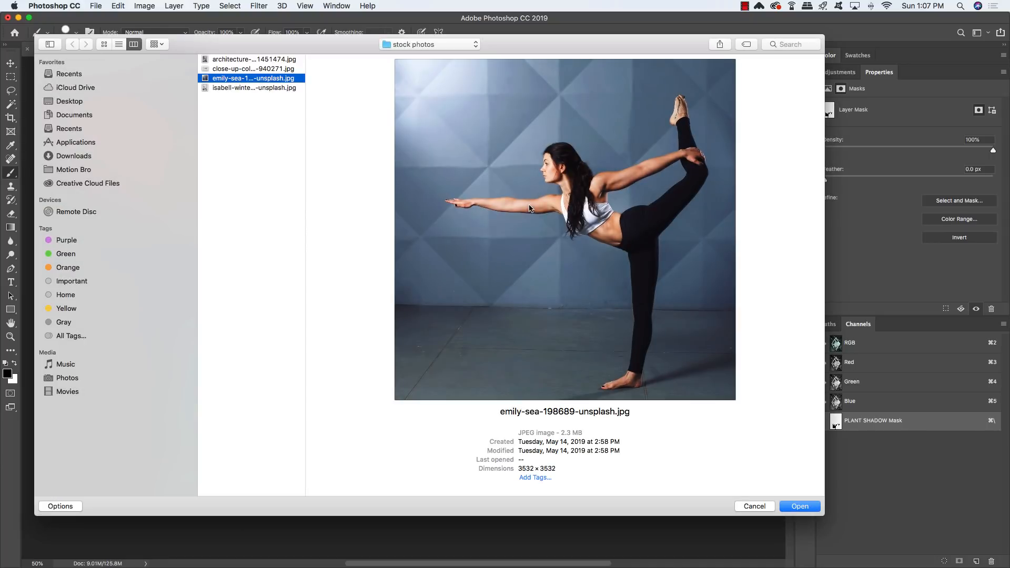
click(795, 506)
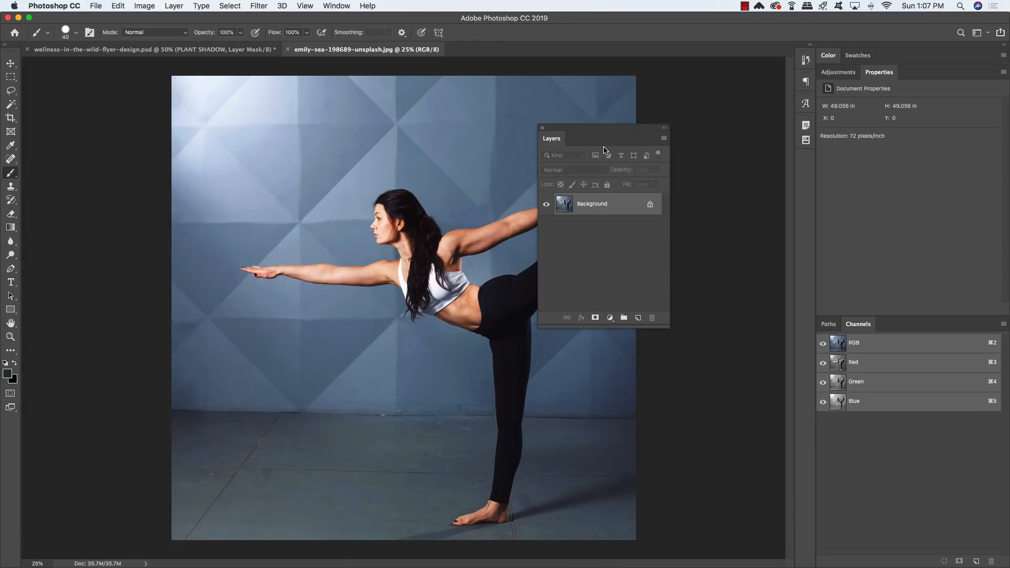
drag(587, 130, 721, 141)
key(v)
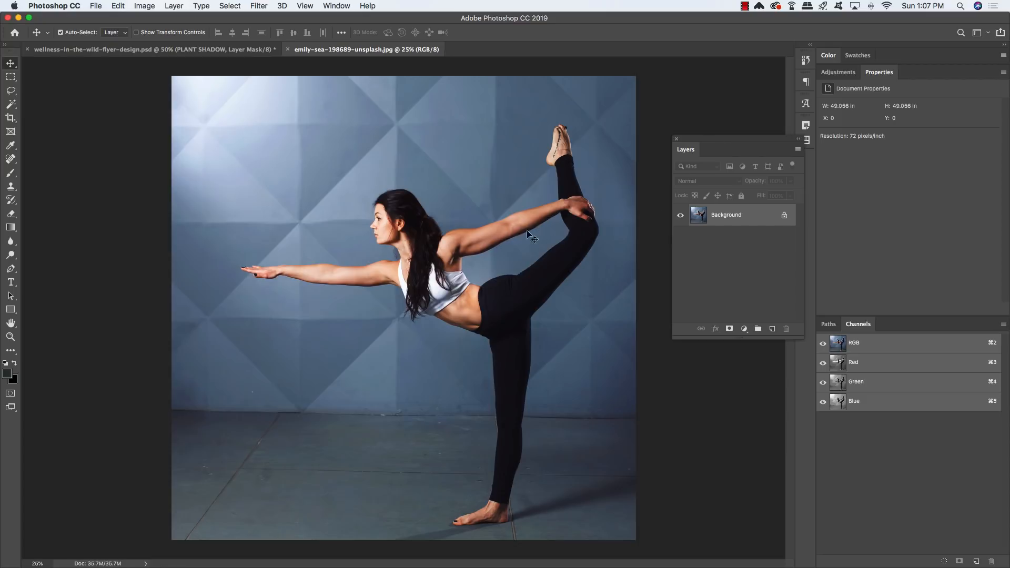
Select the blue wall and most of the floor around the woman with the Magic Wand at tolerance 34, adding each area to the selection
key(w)
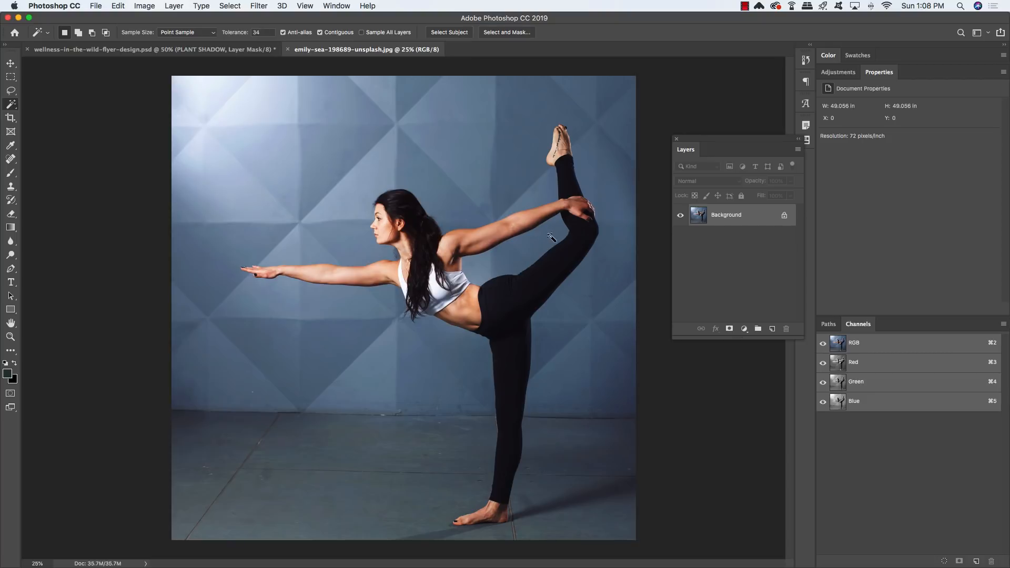
shift+click(519, 262)
shift+click(437, 126)
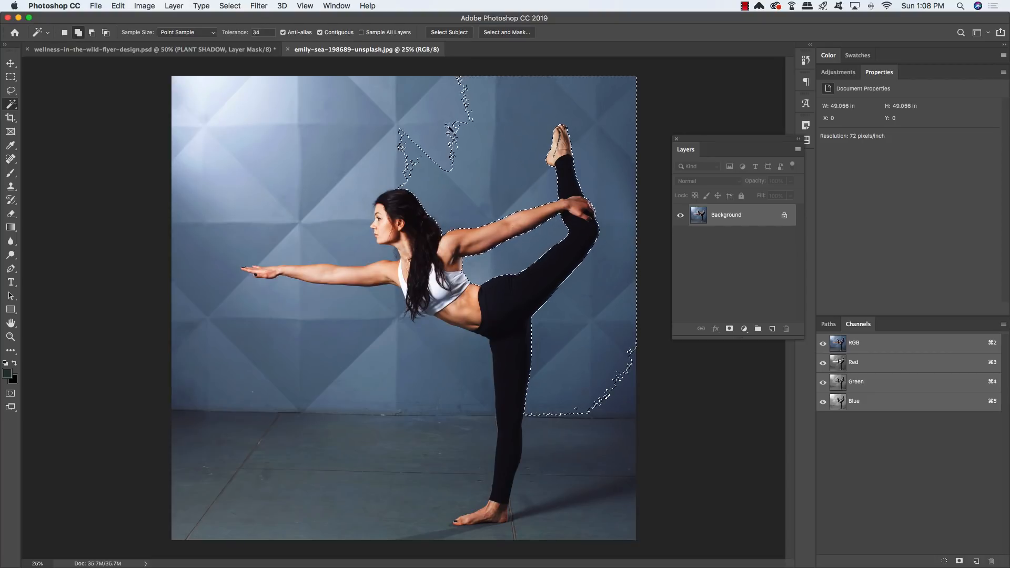
shift+click(254, 95)
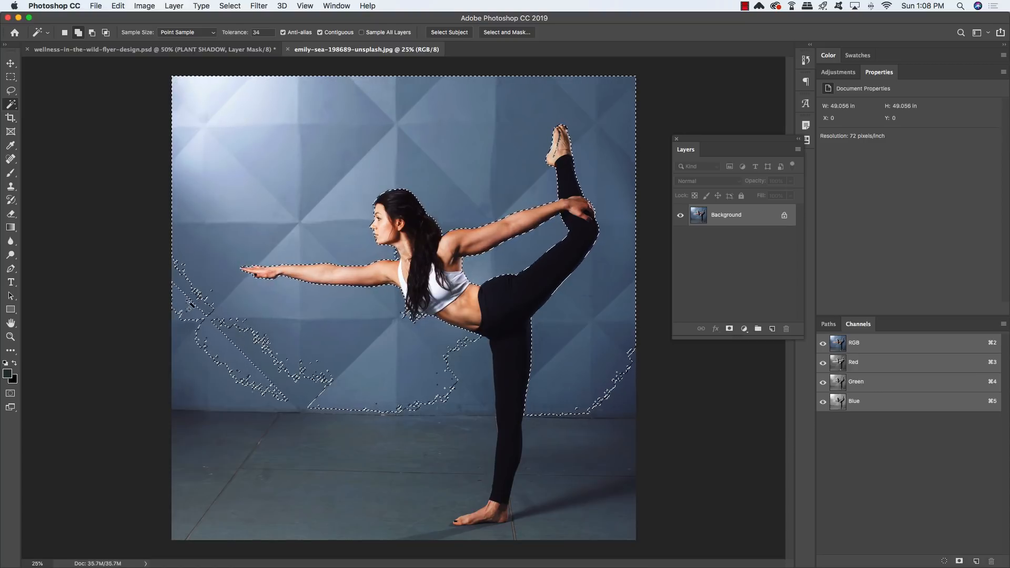
shift+click(204, 412)
shift+click(208, 470)
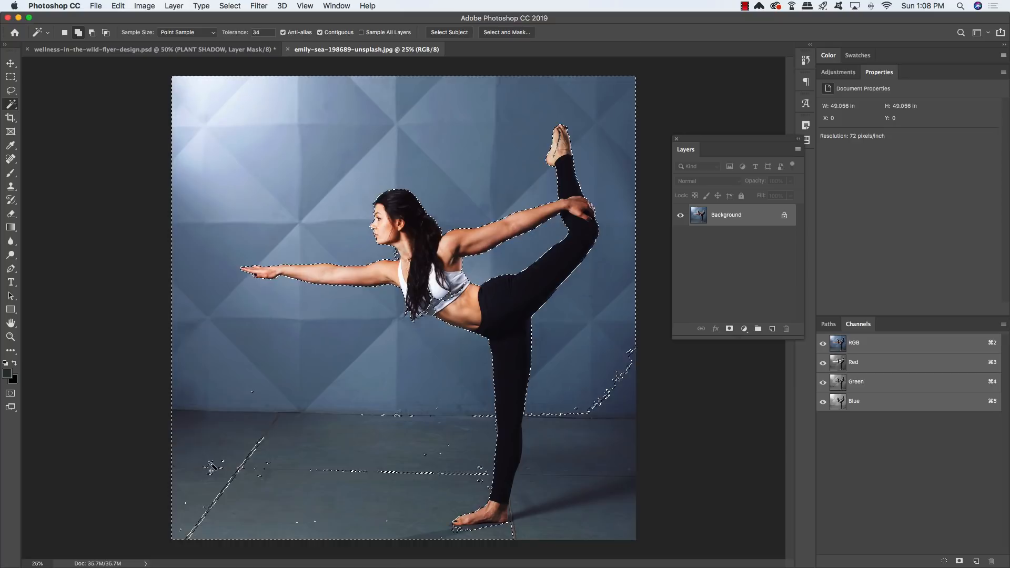
shift+click(218, 495)
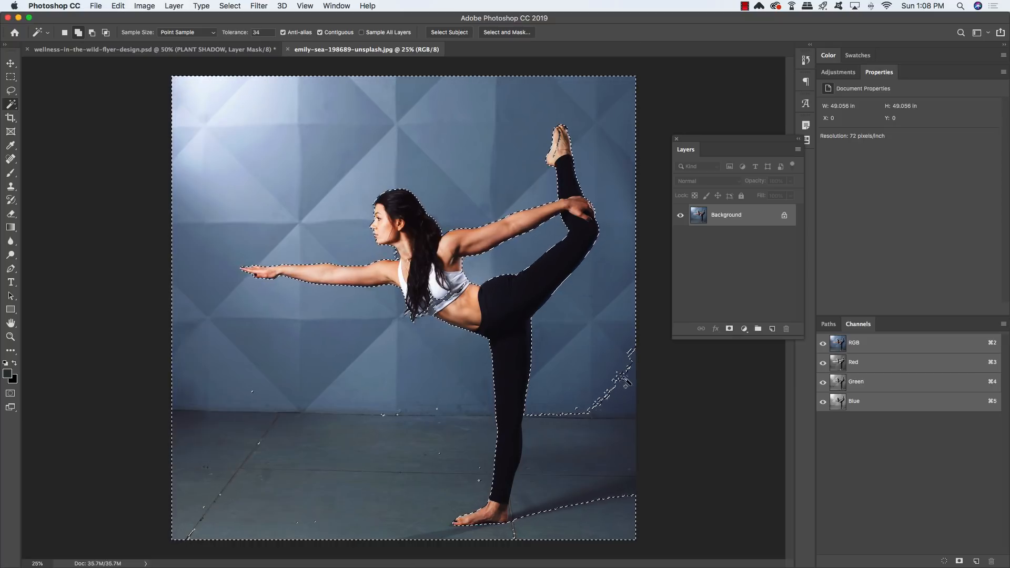
Add the dark wall and floor areas behind the standing leg to the selection, undoing the pick that spills into the leggings
shift+click(631, 405)
shift+click(626, 421)
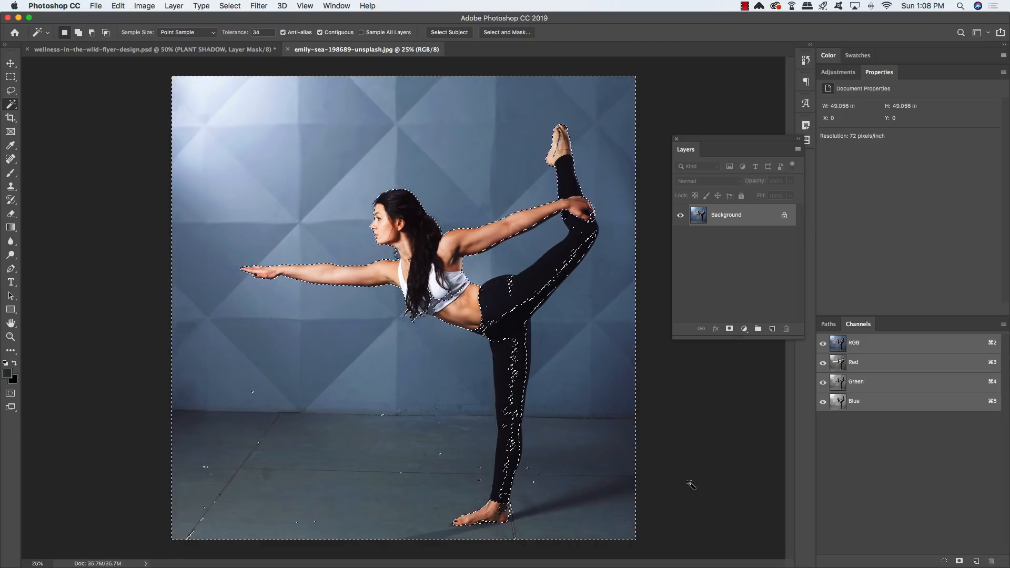
key(super+z)
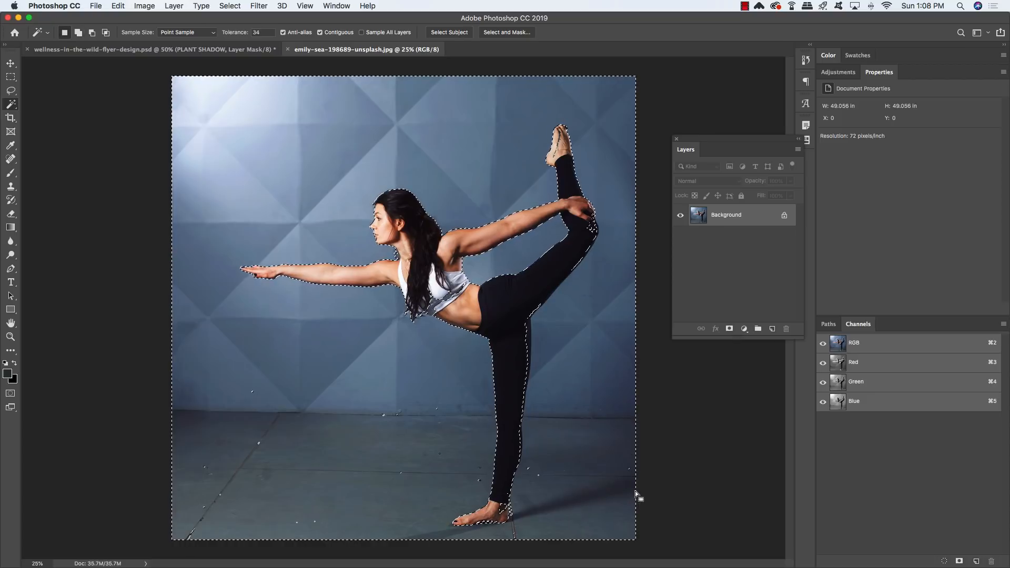
shift+click(608, 479)
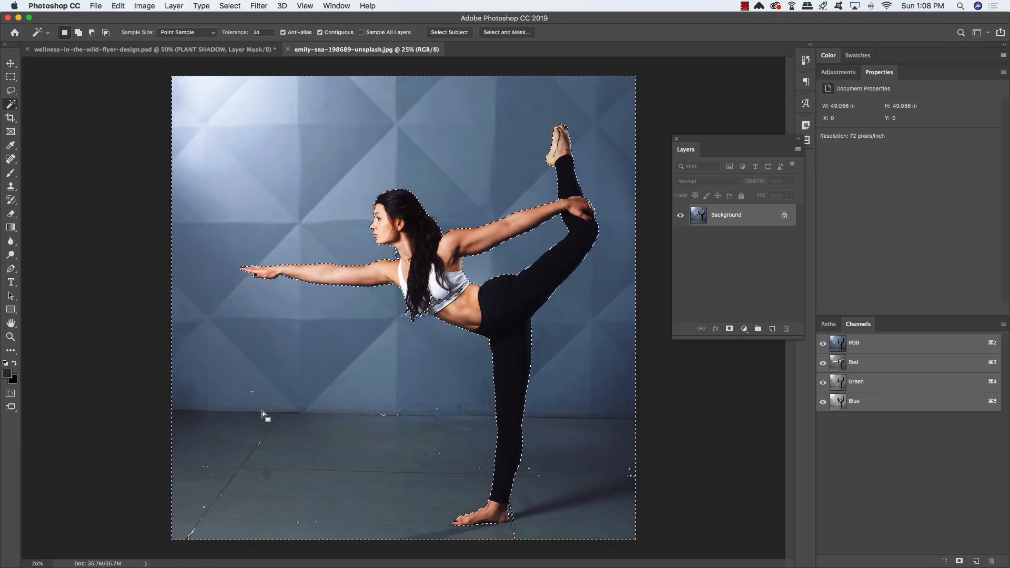
Lasso the leftover specks on the floor and lower wall on both sides of the standing leg to add them to the selection
key(l)
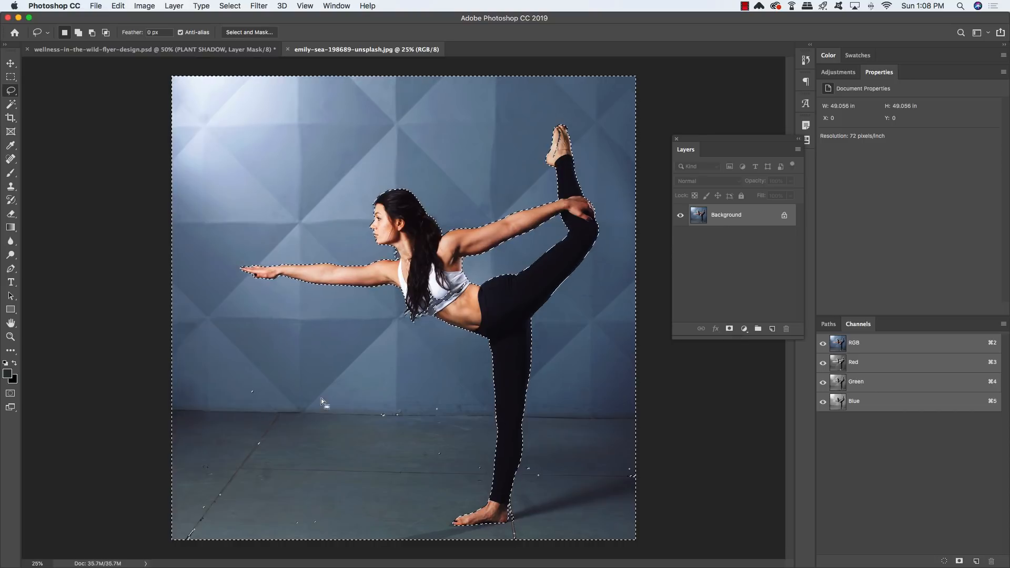
key(shift)
mouse_move(308, 366)
mouse_down()
mouse_move(227, 372)
mouse_move(151, 471)
mouse_up()
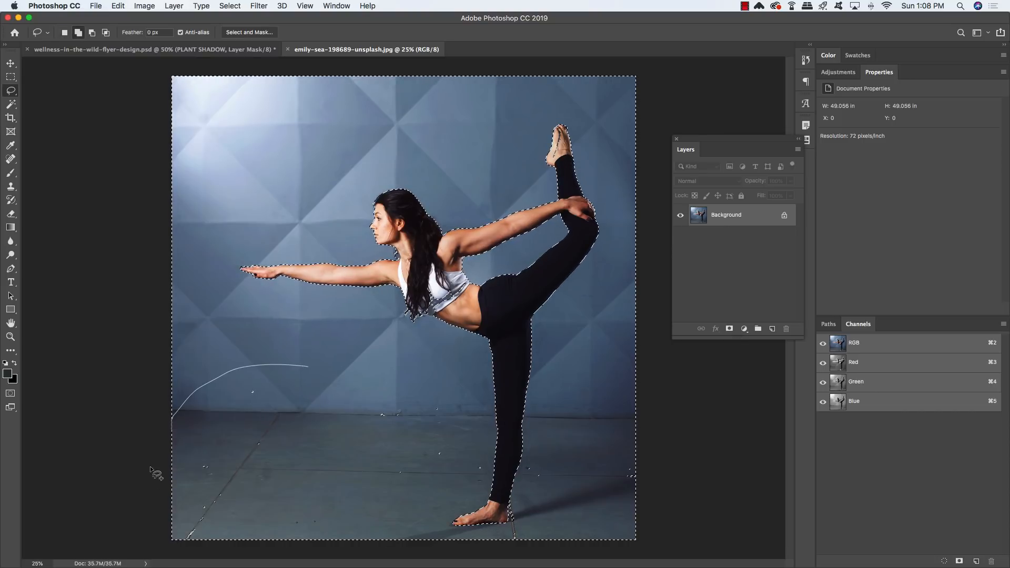
drag(157, 567, 363, 548)
mouse_move(445, 497)
mouse_down()
mouse_move(485, 473)
mouse_move(487, 453)
mouse_move(452, 376)
mouse_move(371, 357)
mouse_move(310, 364)
mouse_up()
drag(536, 459, 522, 475)
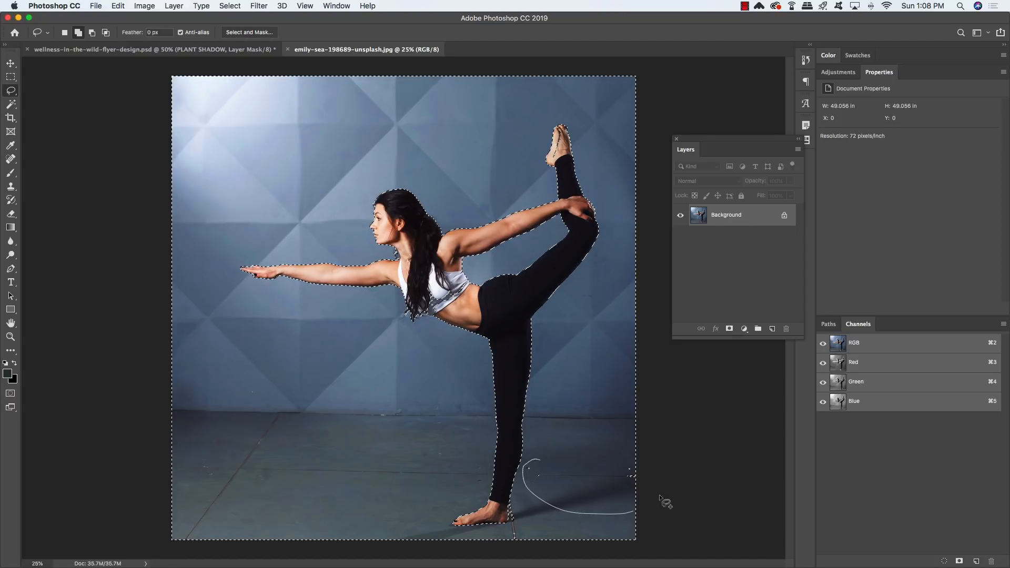
drag(593, 450, 535, 460)
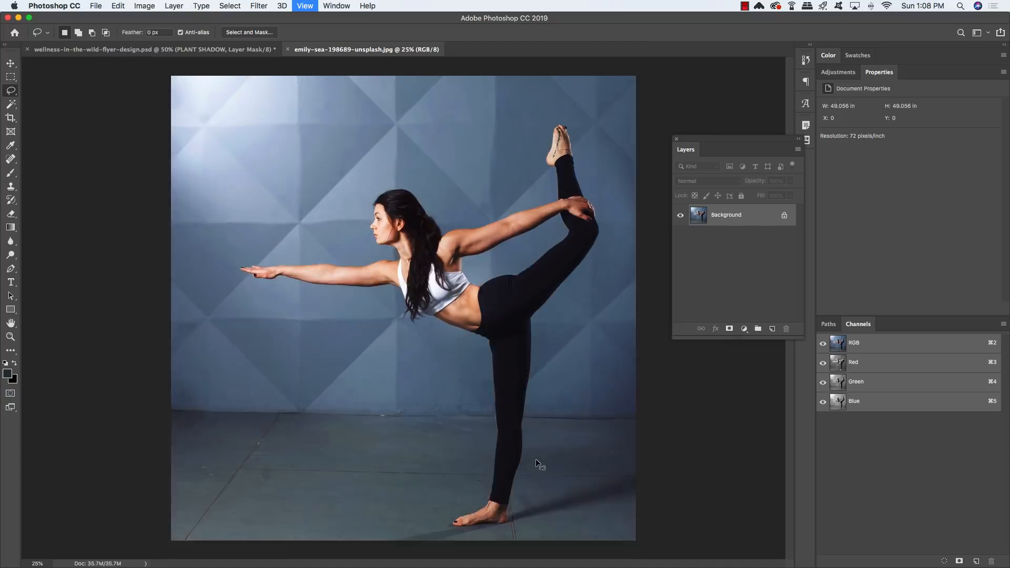
Add the unselected floor crack beside the standing foot's heel to the selection with the Lasso
key(super+plus)
key(super+plus)
drag(559, 496, 439, 275)
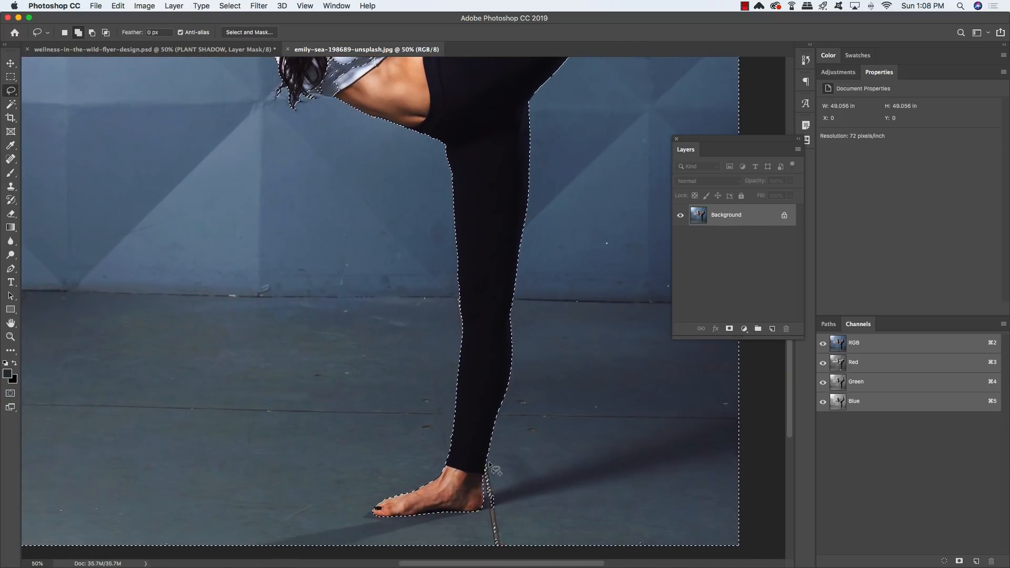
mouse_move(488, 476)
mouse_down()
mouse_move(488, 543)
mouse_move(521, 552)
mouse_move(662, 559)
mouse_move(738, 542)
mouse_move(759, 397)
mouse_move(667, 350)
mouse_move(702, 287)
mouse_move(672, 150)
mouse_move(600, 156)
mouse_move(547, 283)
mouse_move(539, 362)
mouse_move(488, 476)
mouse_up()
Subtract the wrongly selected patches of the white sports top beside the hair from the selection with the Lasso
mouse_move(426, 205)
mouse_down()
mouse_move(457, 205)
mouse_move(502, 378)
mouse_up()
drag(349, 246, 477, 327)
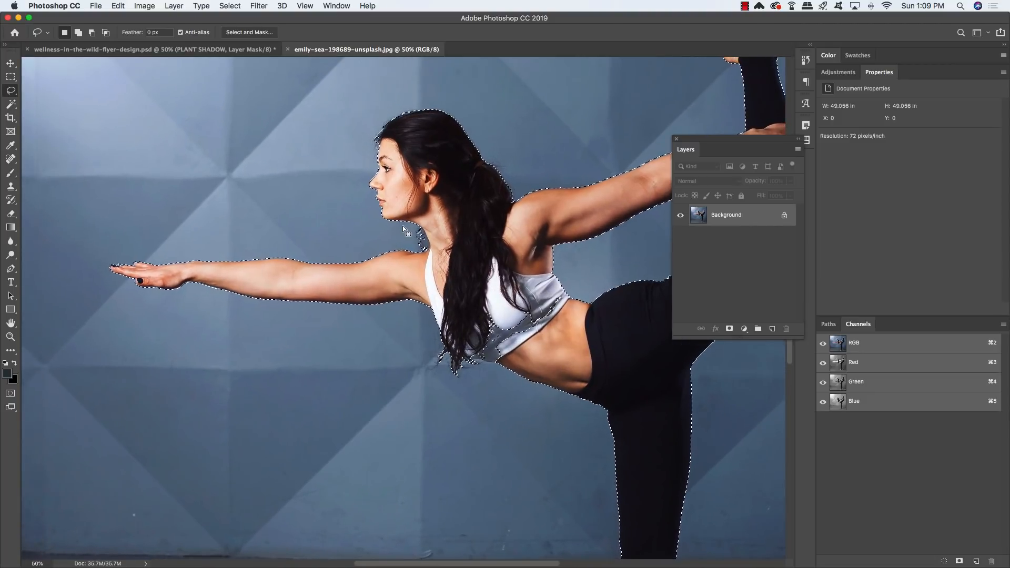
key(w)
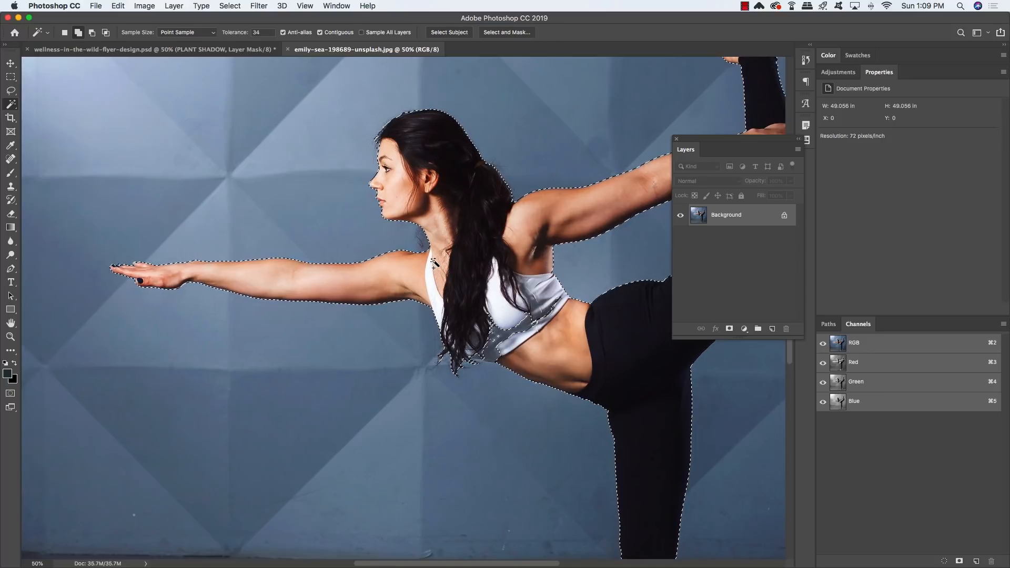
key(l)
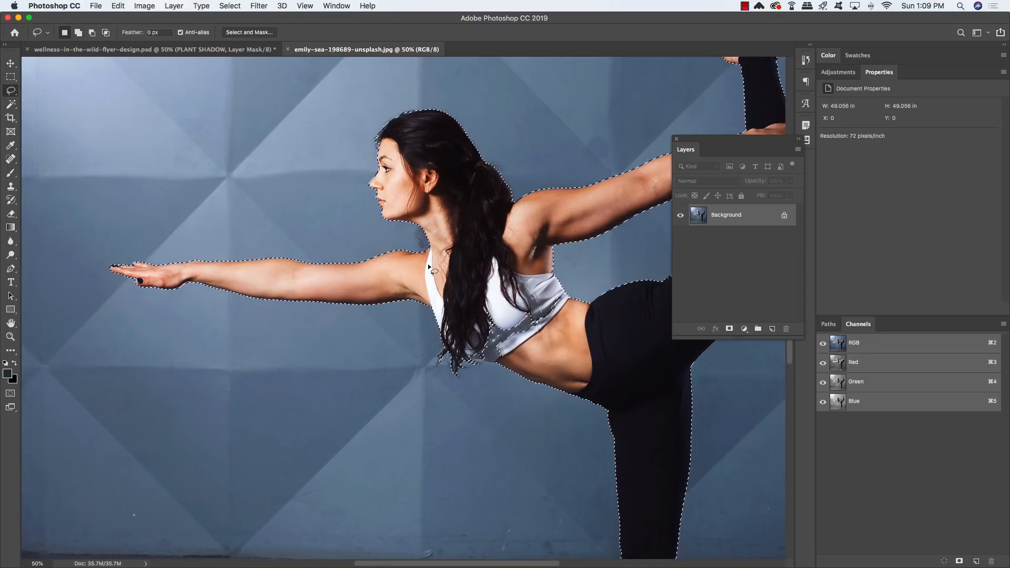
scroll(427, 264, up, 1)
drag(494, 341, 435, 342)
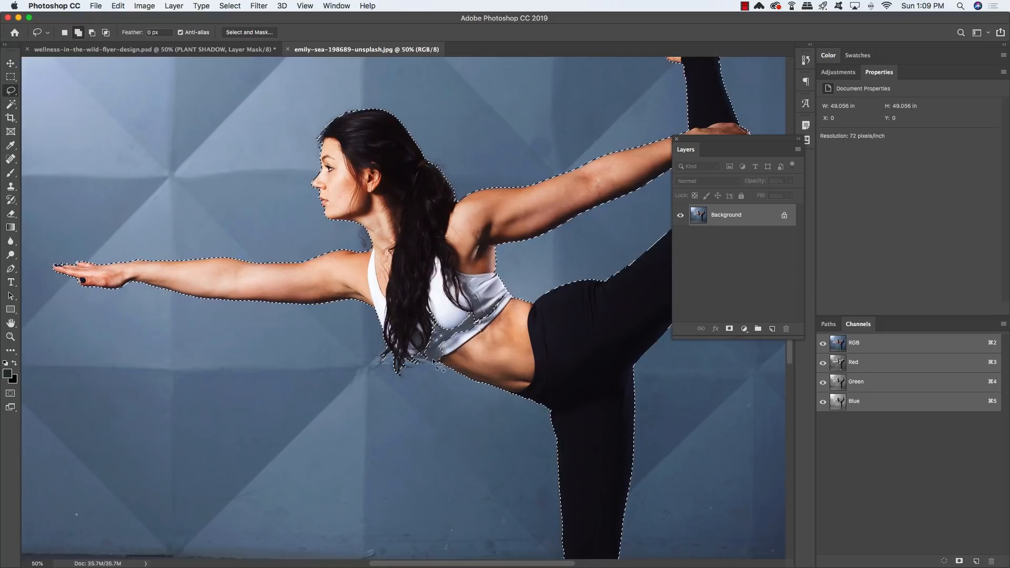
key(shift)
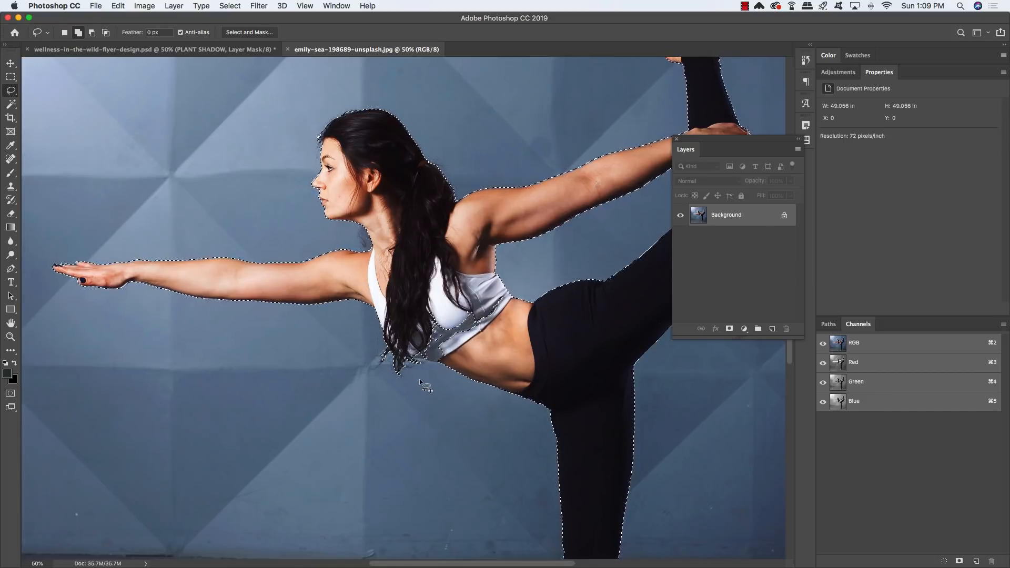
key(alt)
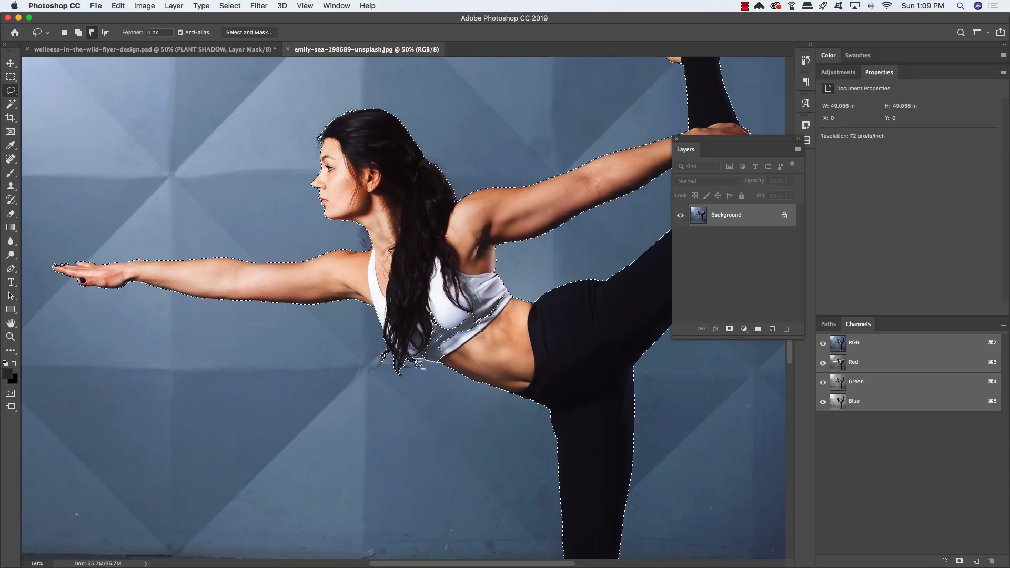
mouse_move(419, 280)
mouse_down()
mouse_move(465, 269)
mouse_move(509, 301)
mouse_move(503, 342)
mouse_move(441, 365)
mouse_up()
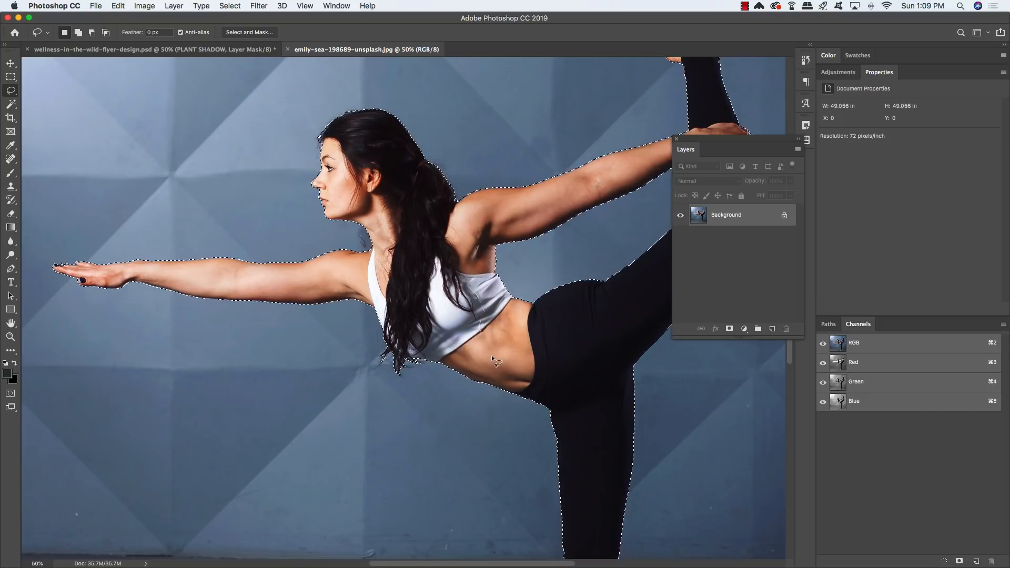
Invert the selection to the woman and add a layer mask that hides the wall and floor
key(v)
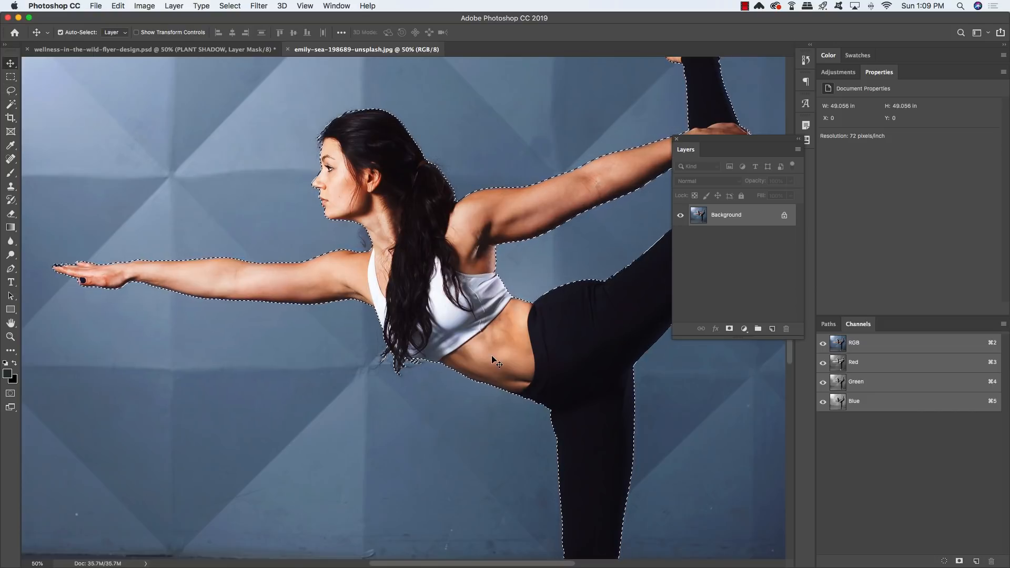
key(super+0)
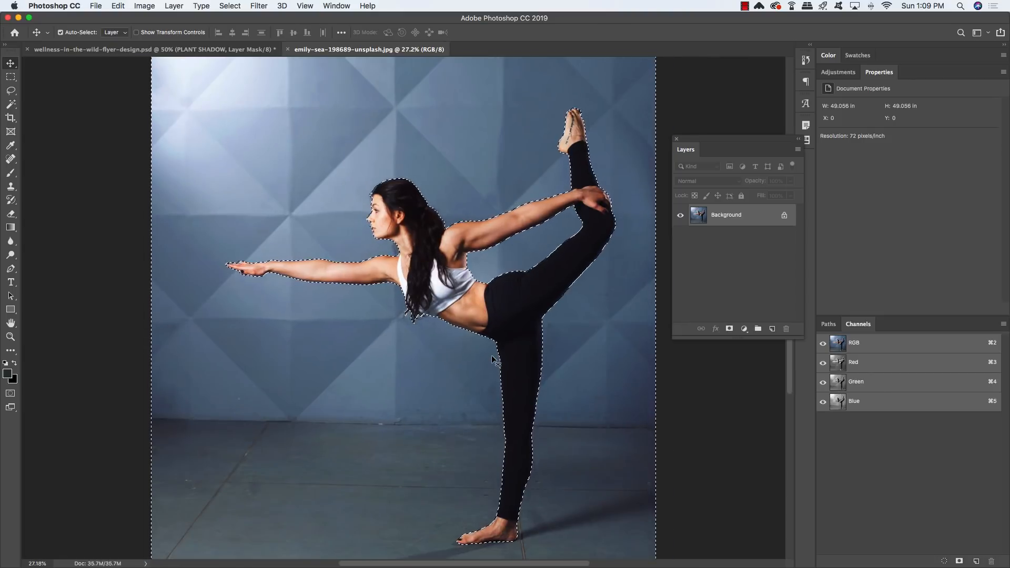
key(shift+super+i)
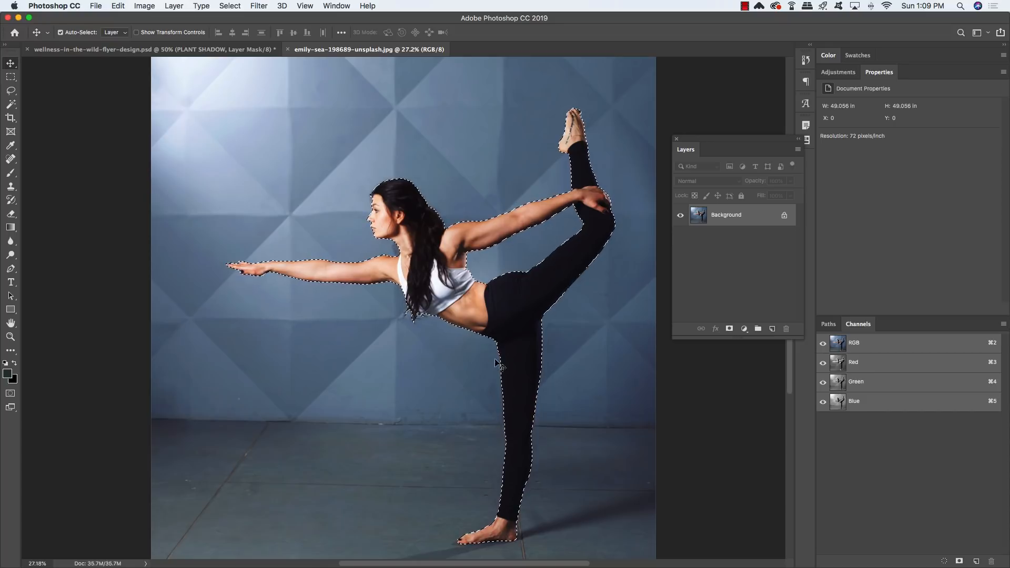
click(227, 5)
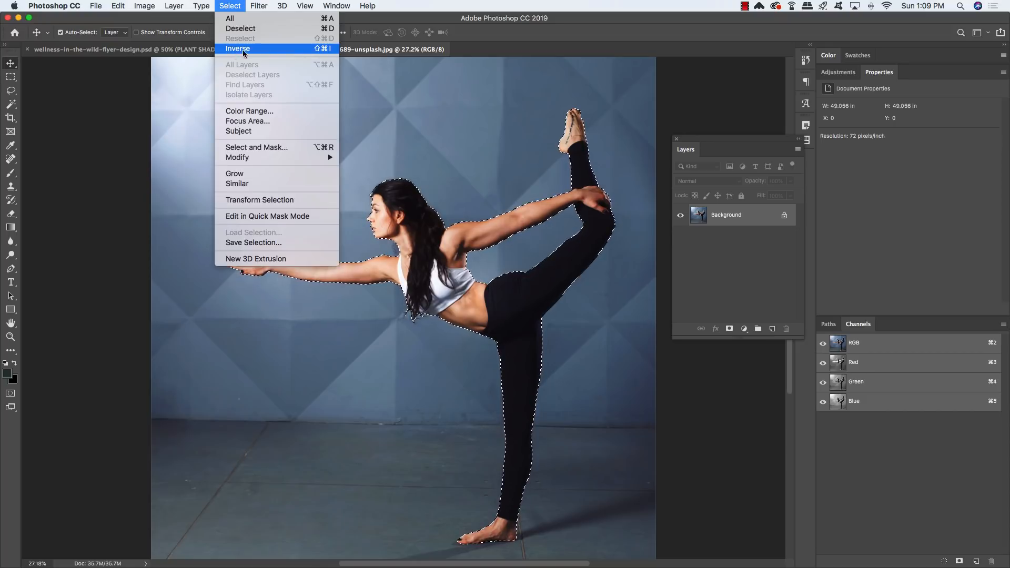
click(298, 49)
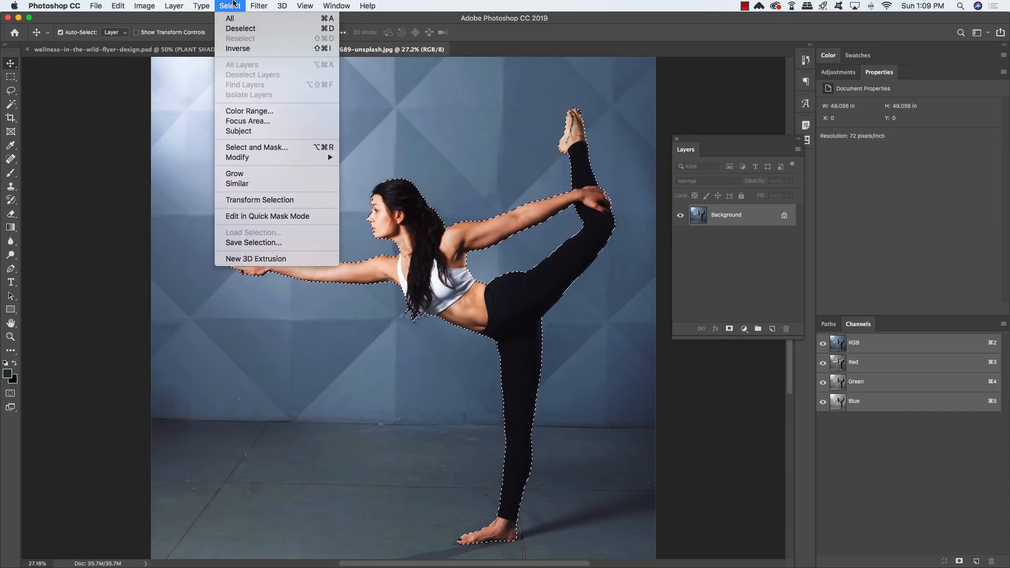
click(728, 329)
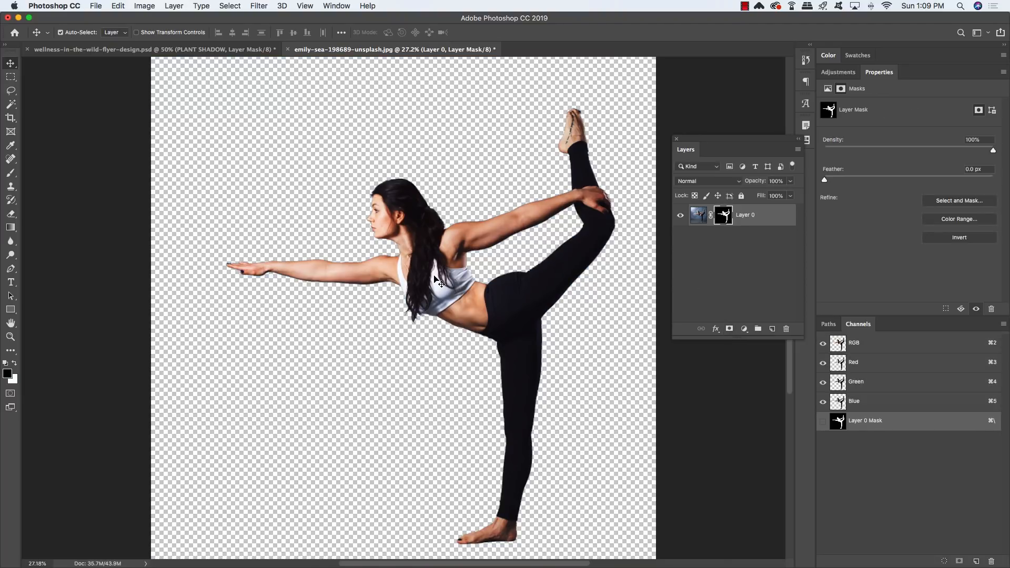
Mask out the blue backdrop patch between the hair tips by selecting it with the Magic Wand and filling the mask with black, then deselect
key(super+plus)
key(super+plus)
key(super+plus)
key(super+plus)
key(super+plus)
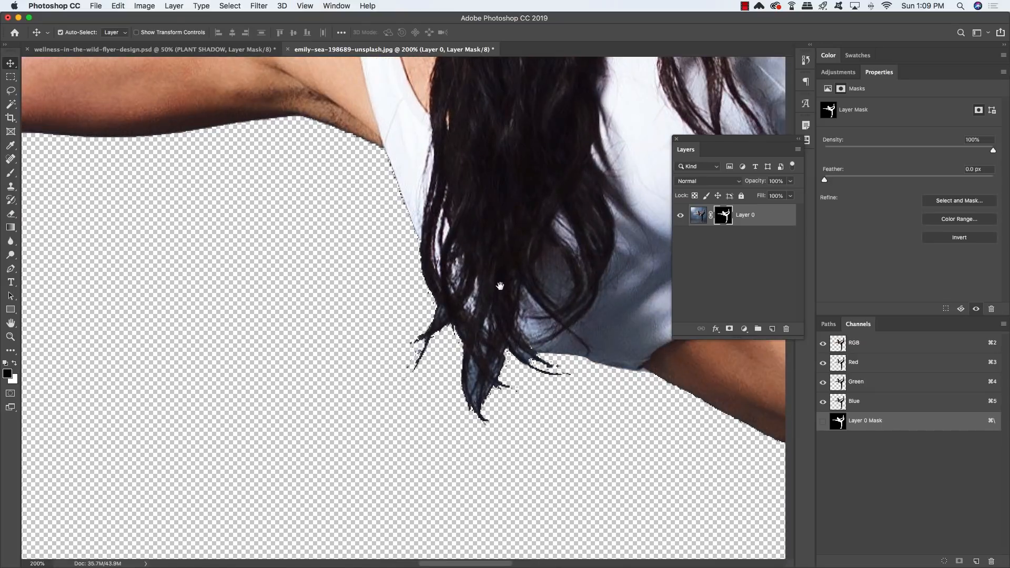
scroll(500, 285, down, 3)
scroll(500, 286, right, 3)
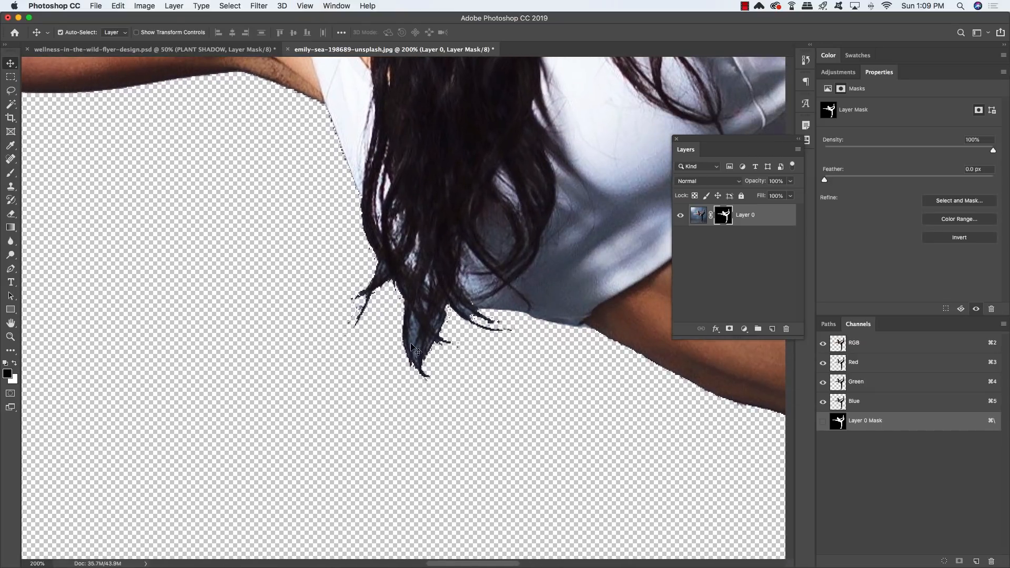
key(w)
click(412, 326)
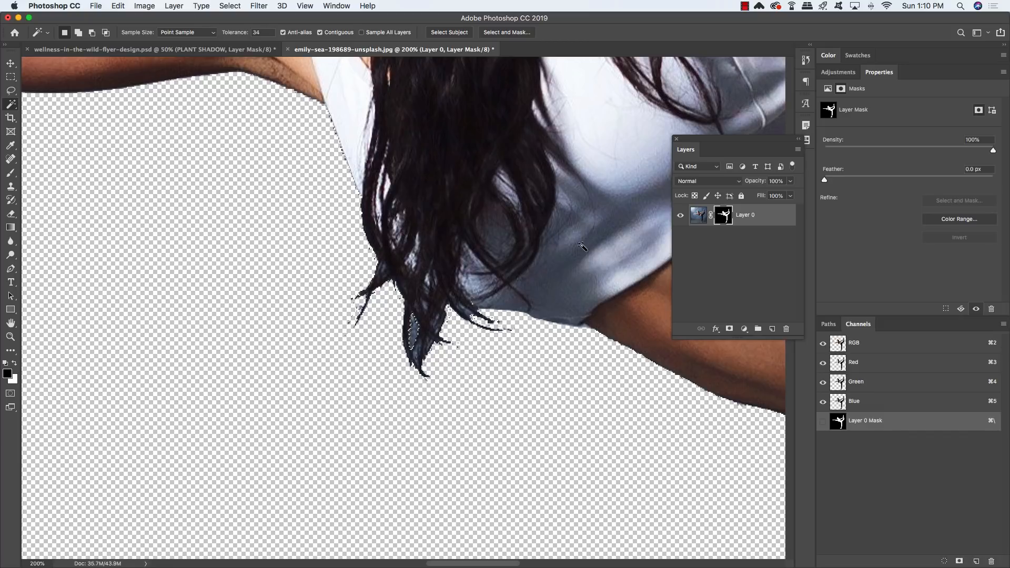
key(alt+BackSpace)
key(super+d)
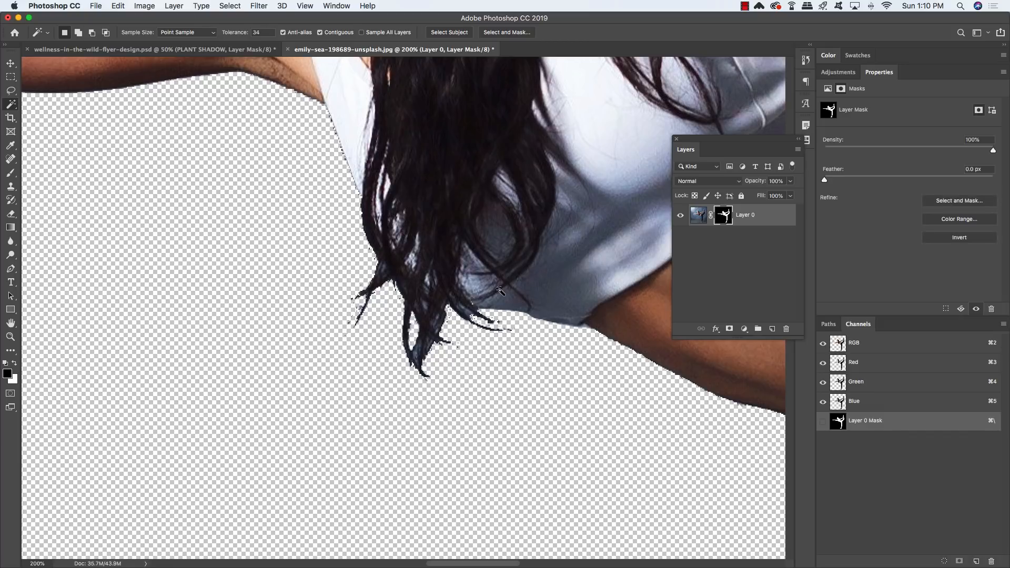
Rename the masked layer DANCER and convert it to a smart object
key(v)
key(super+0)
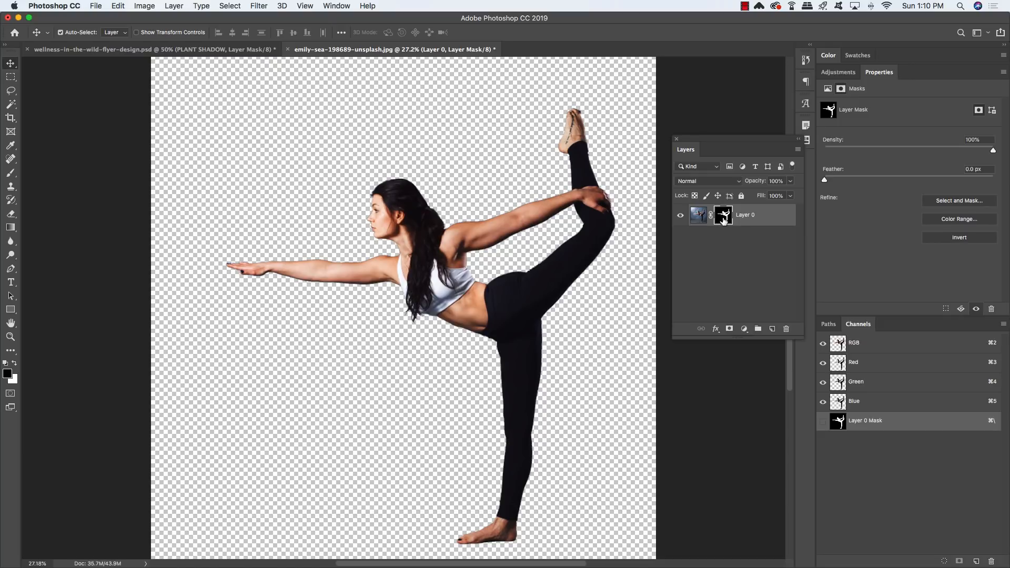
double_click(743, 216)
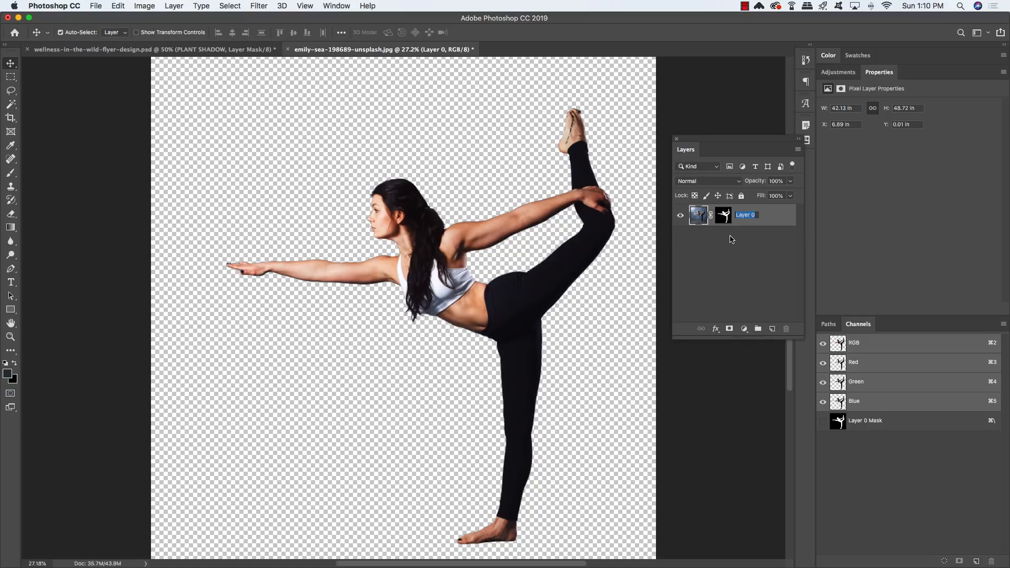
text(DANCER)
key(Return)
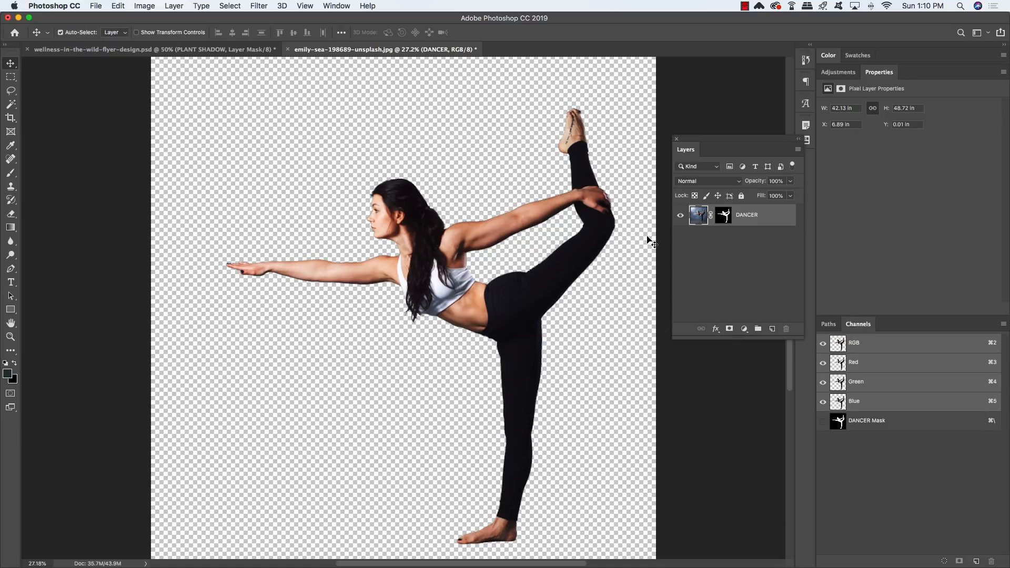
right_click(758, 213)
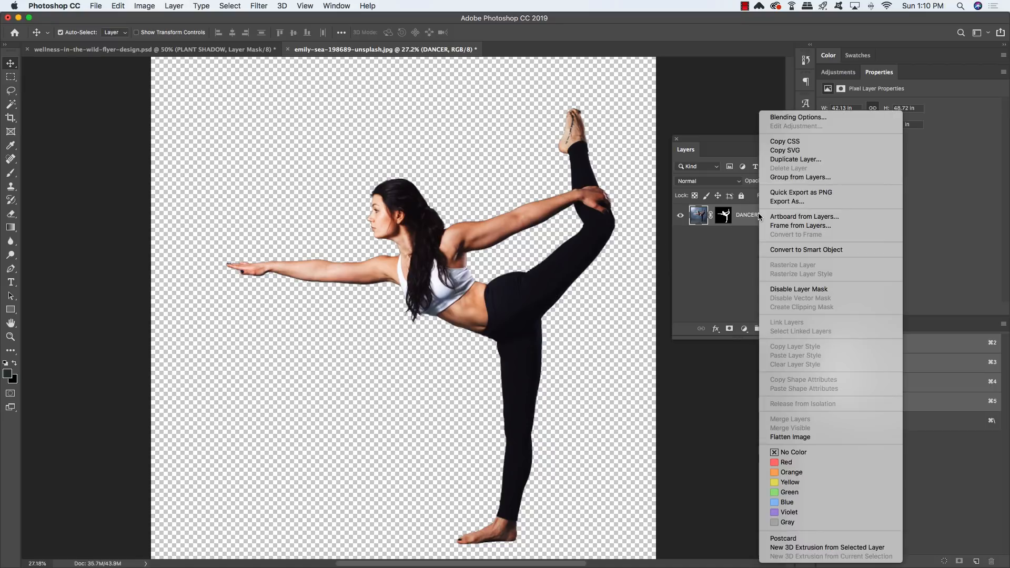
click(782, 250)
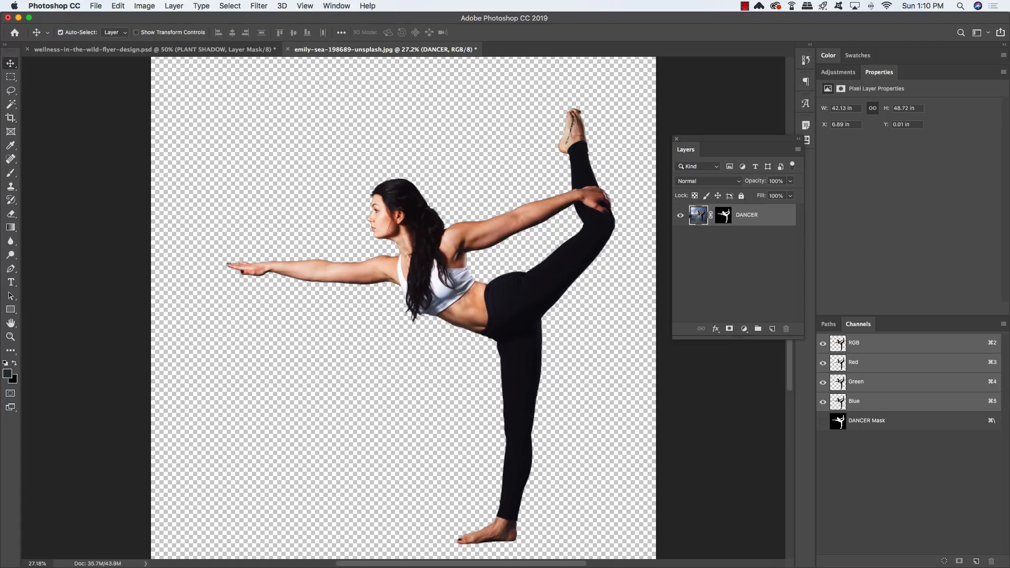
Load the DANCER layer's outline as a selection, contract it by 1 pixel and apply it as a layer mask
drag(721, 141, 609, 130)
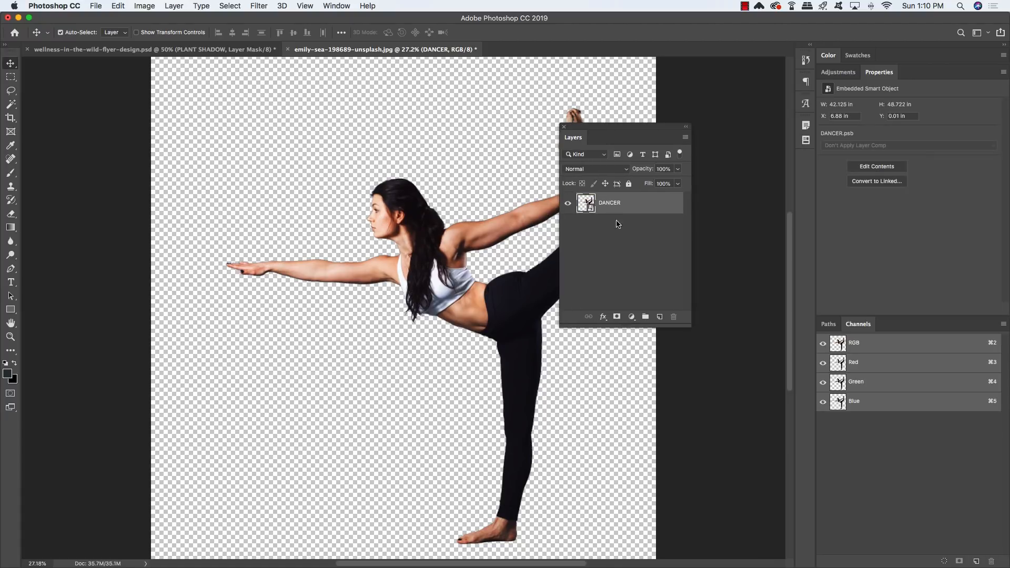
drag(595, 212, 593, 214)
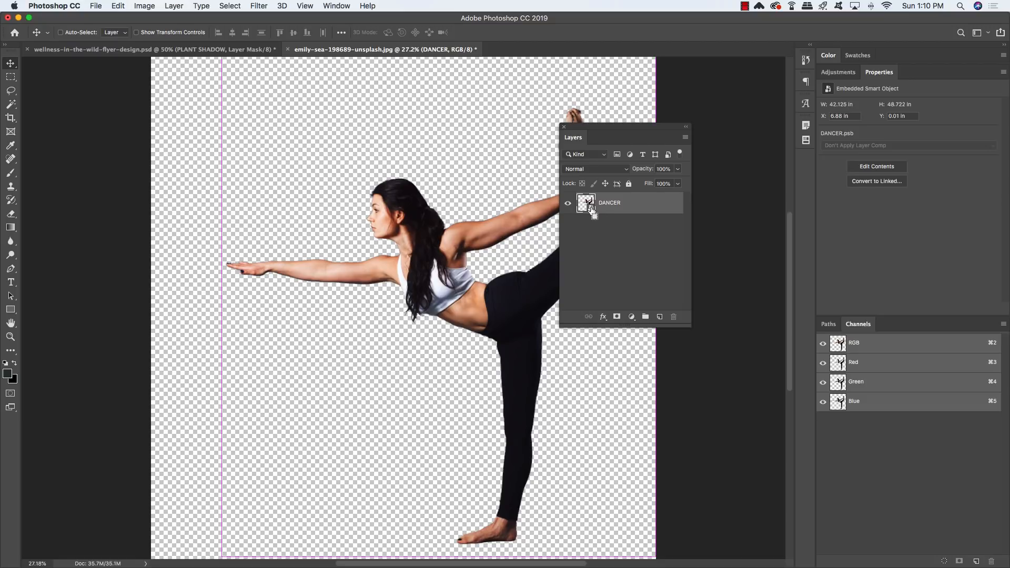
super+click(589, 206)
click(235, 4)
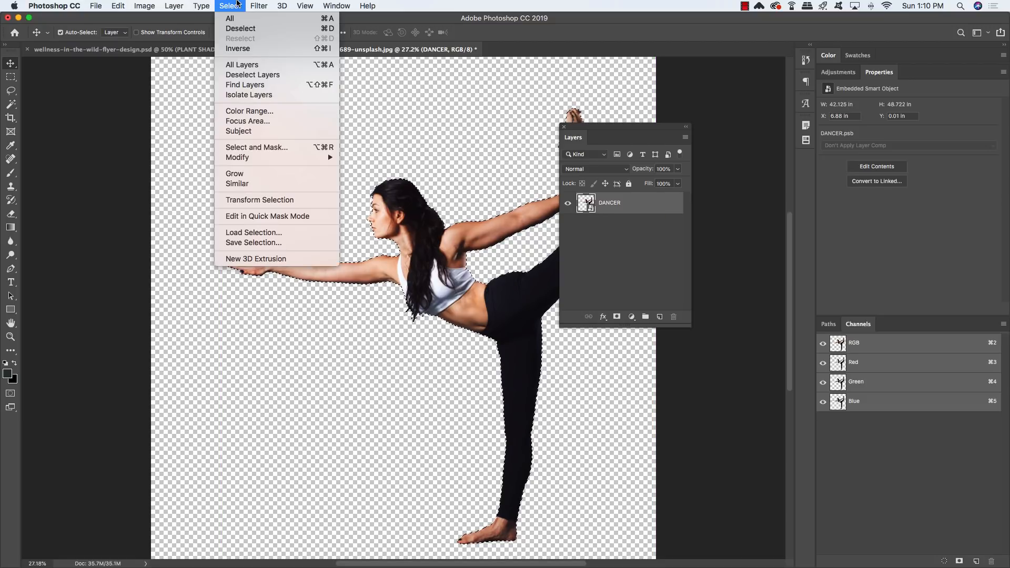
mouse_move(237, 157)
click(377, 188)
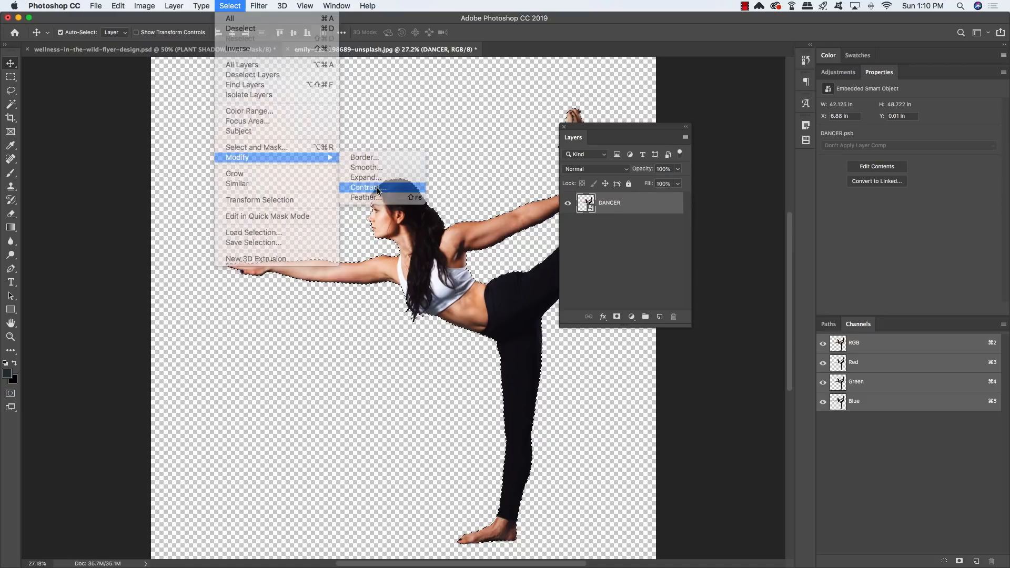
text(1)
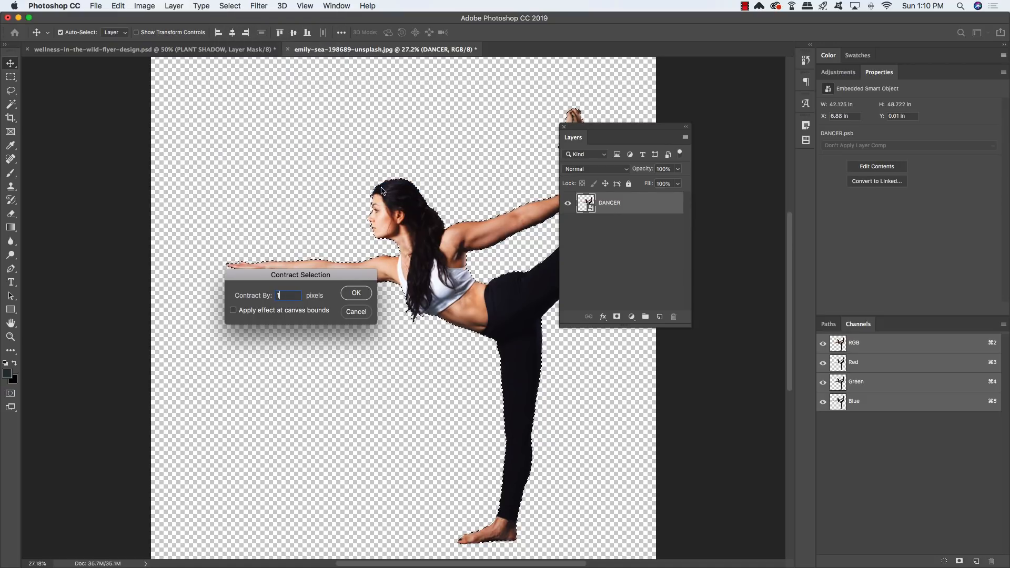
key(Return)
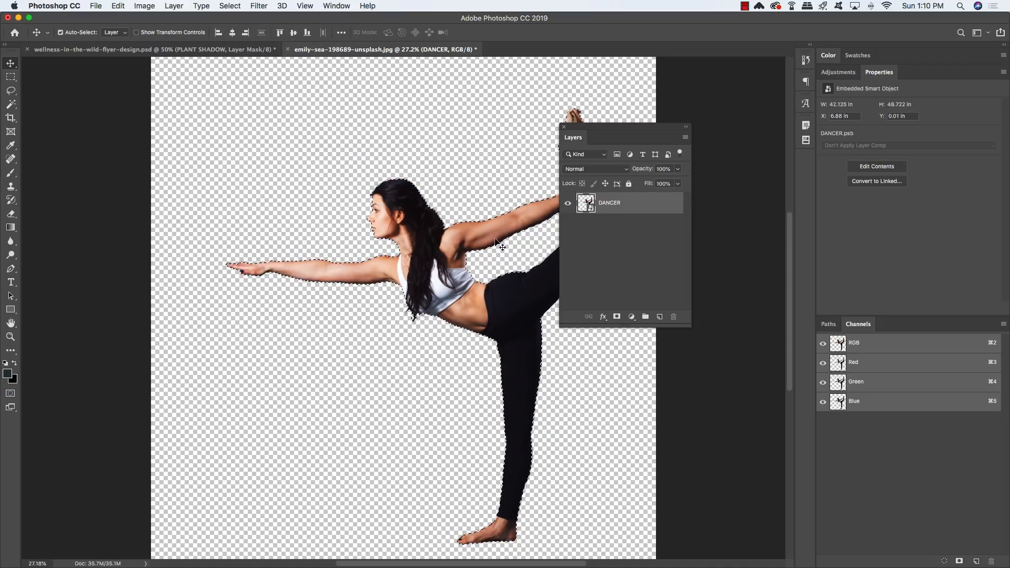
click(617, 317)
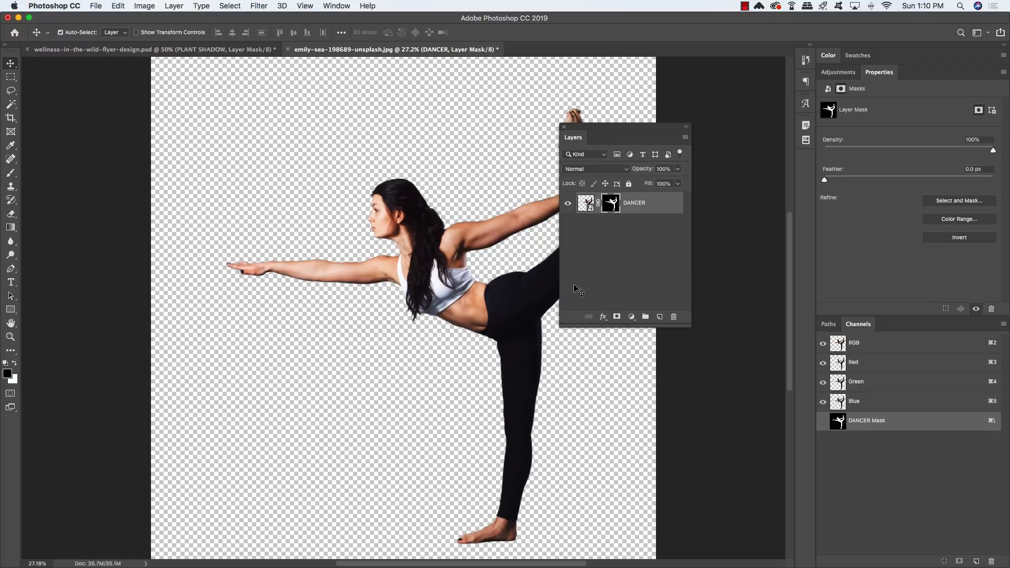
click(568, 204)
click(569, 204)
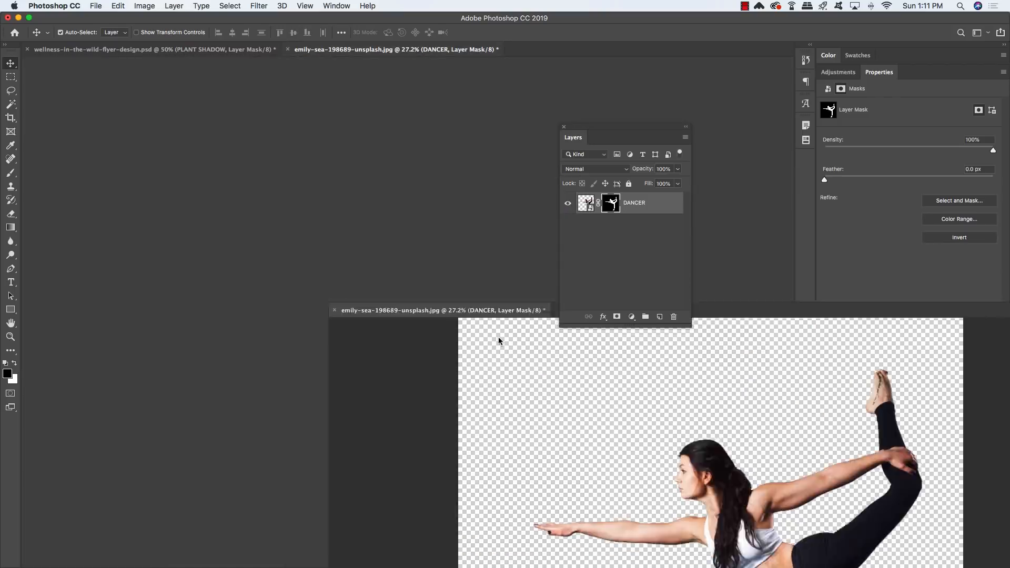
Copy the masked DANCER layer into the wellness-in-the-wild flyer document and close the source photo without saving
drag(419, 50, 429, 281)
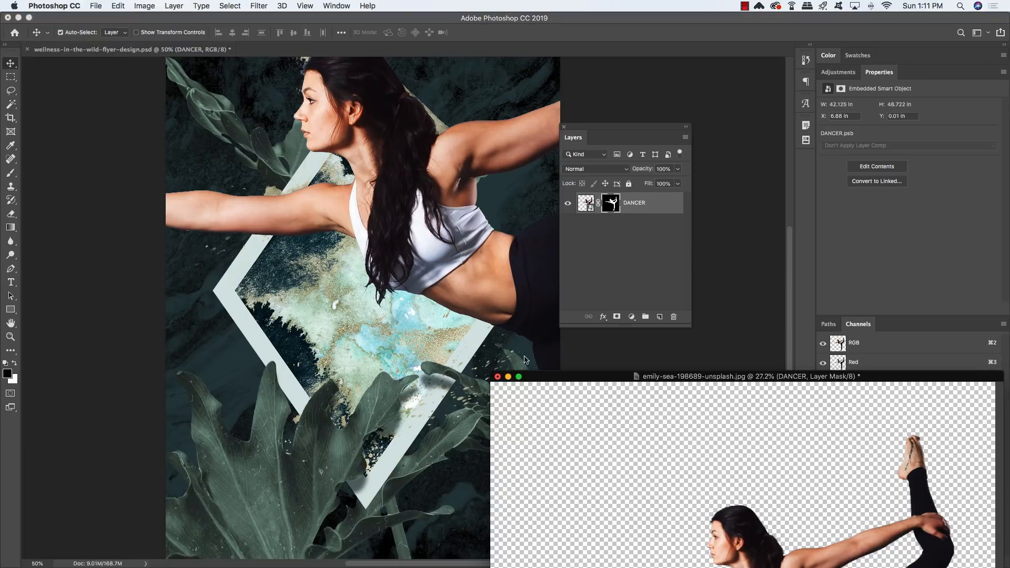
drag(509, 378, 330, 278)
click(318, 276)
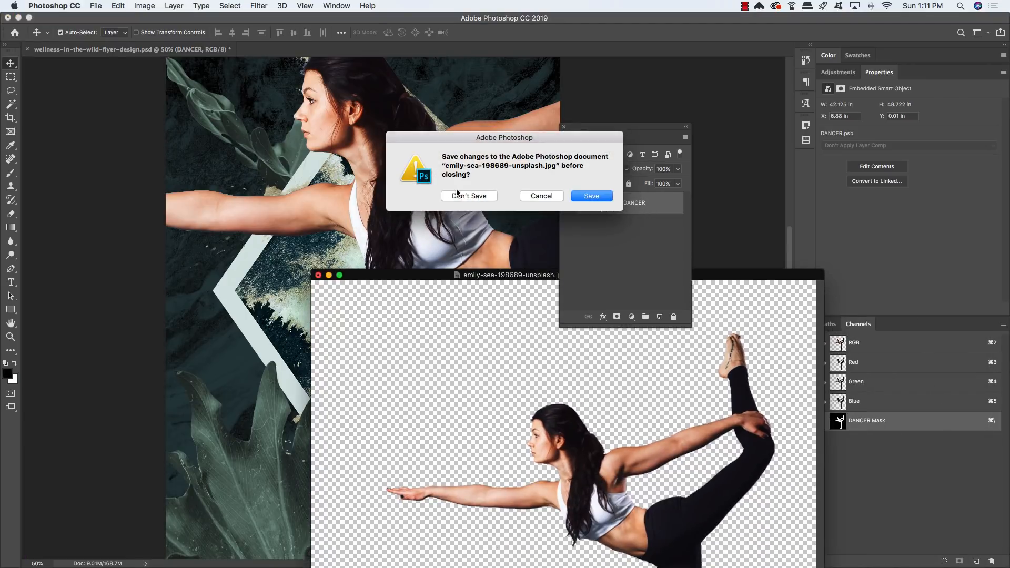
click(466, 197)
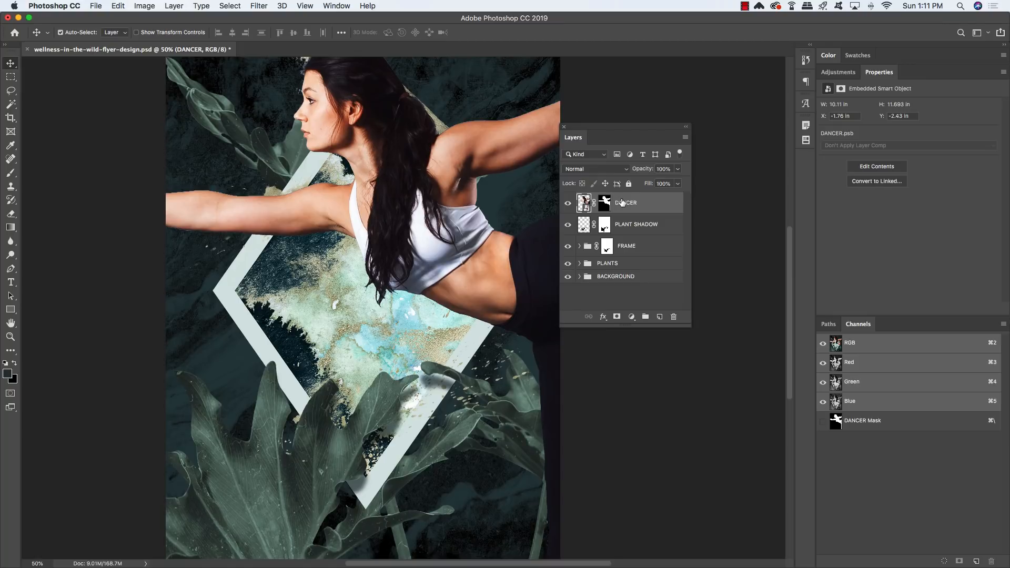
Scale the DANCER layer down to about 78% and position the woman over the diamond frame
key(super+minus)
key(super+t)
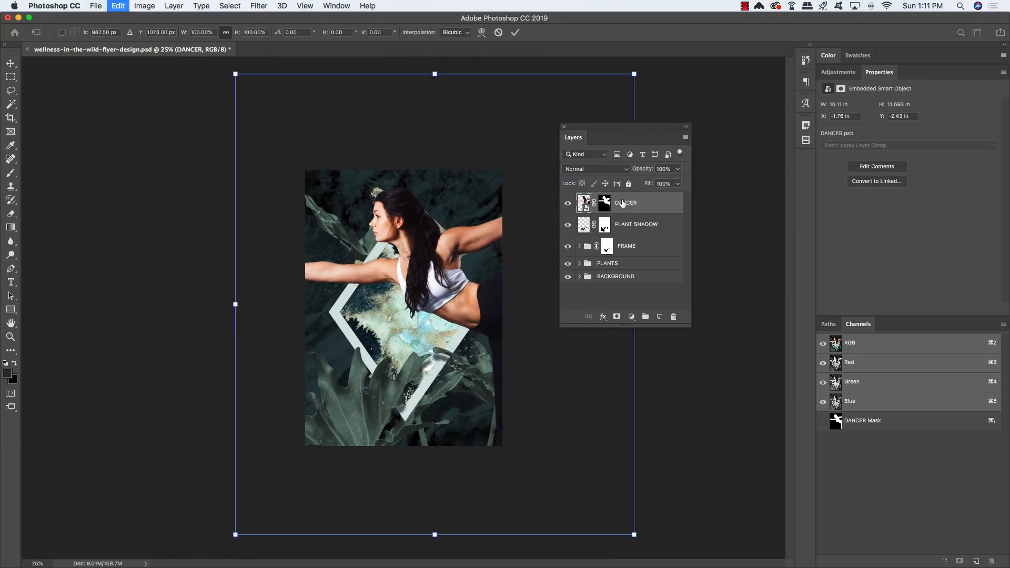
drag(496, 237, 457, 247)
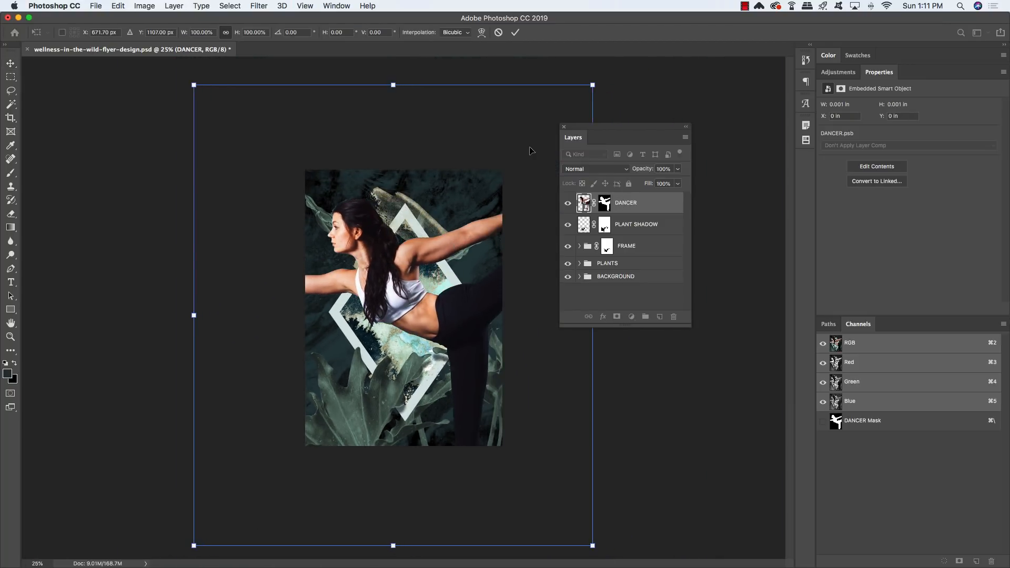
drag(474, 179, 505, 187)
drag(622, 92, 569, 130)
drag(493, 265, 497, 258)
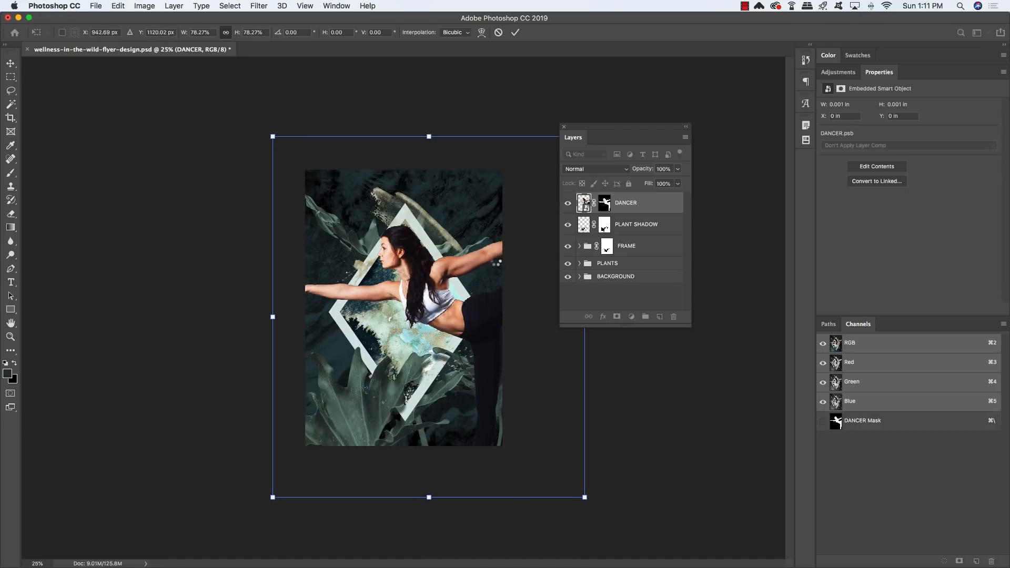
key(Return)
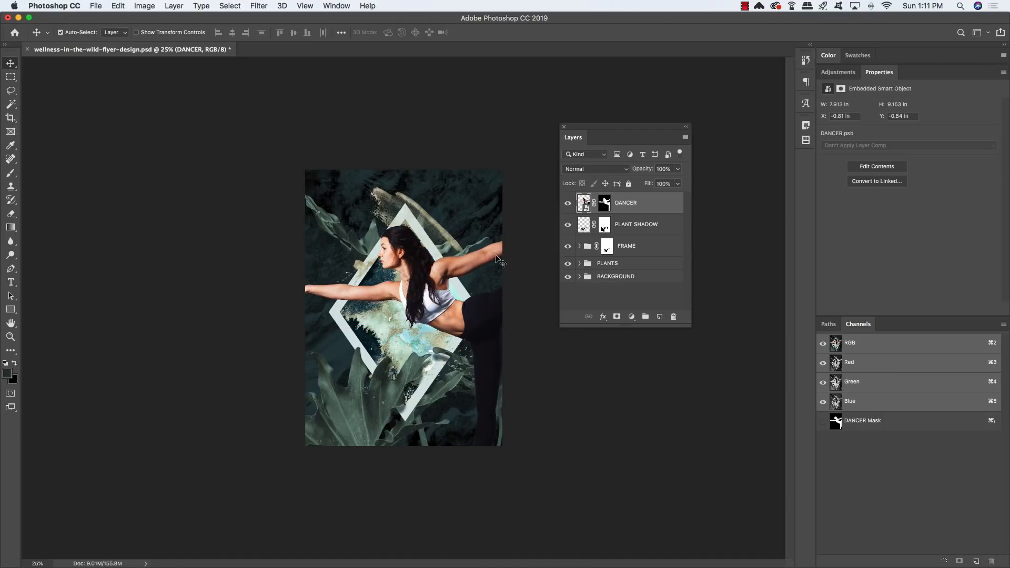
Nudge the DANCER layer up by 50 px in the flyer
key(shift+Up)
key(shift+Up)
key(shift+Up)
key(shift+Up)
key(shift+Up)
key(shift+Up)
key(shift+Up)
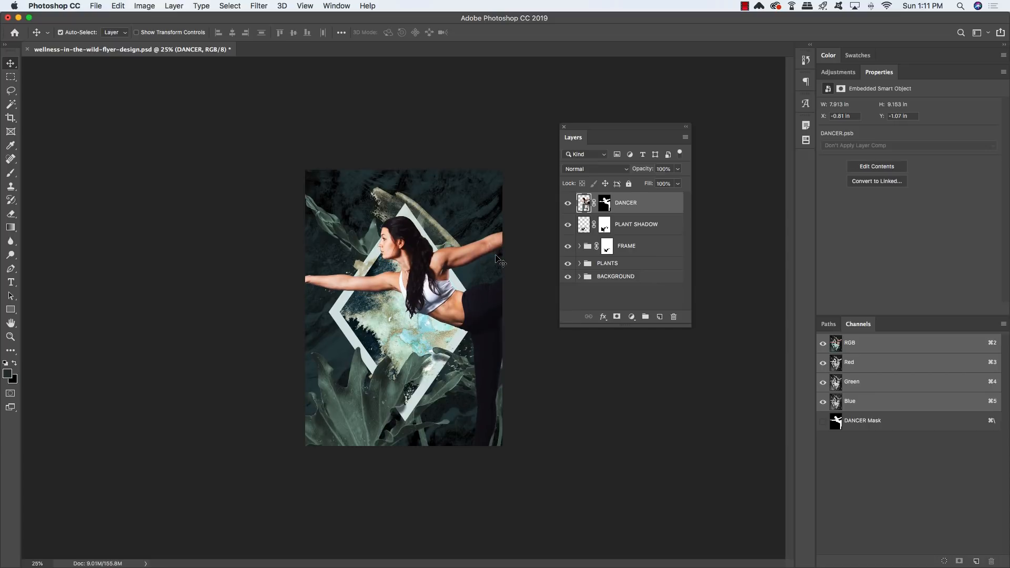
key(shift+Down)
key(shift+Down)
Enlarge the dancer to about 106% from her upper-left corner and nudge her down by 40 px
key(super+t)
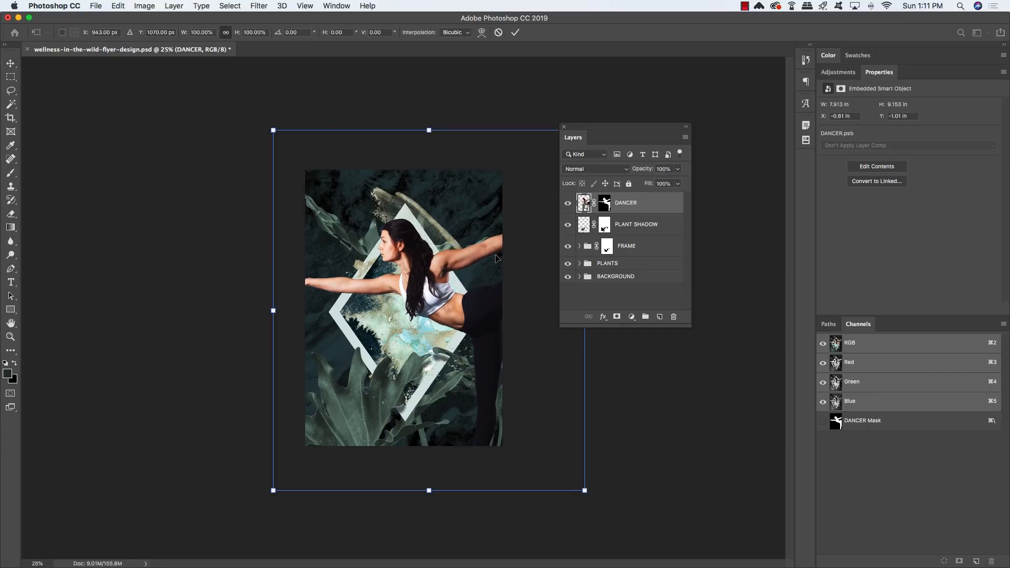
drag(272, 129, 247, 109)
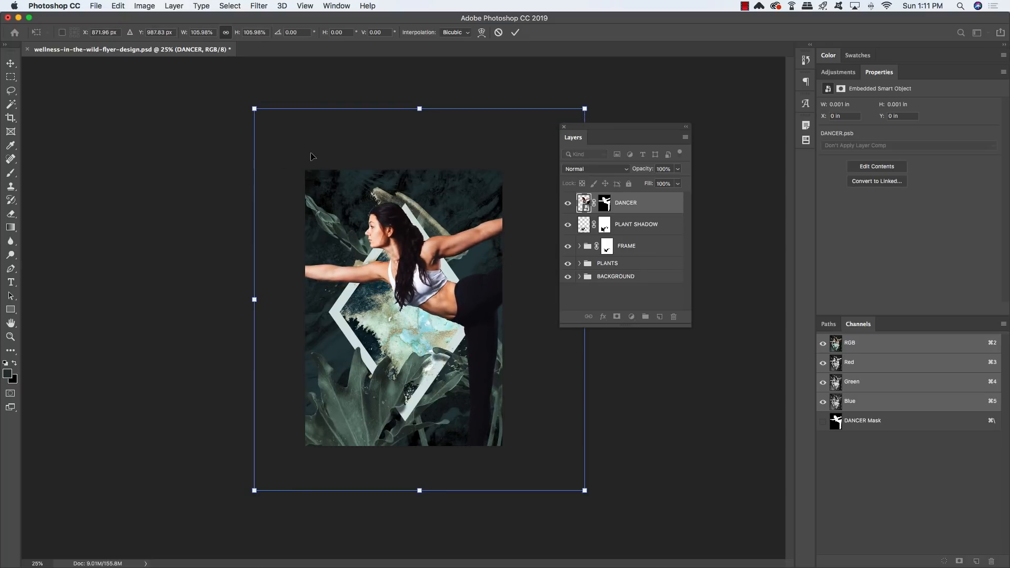
key(Return)
key(shift+Down)
key(shift+Down)
key(shift+Down)
key(shift+Down)
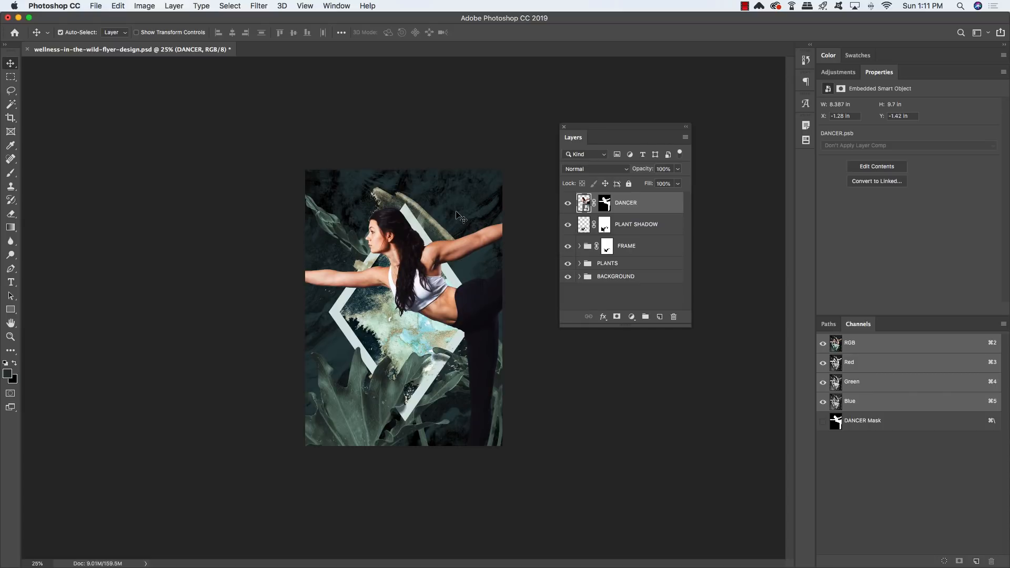
On the DANCER layer mask, paint out the blue fringe at the front hairline with a 9 px black brush
key(super+equal)
key(super+equal)
key(super+equal)
key(super+equal)
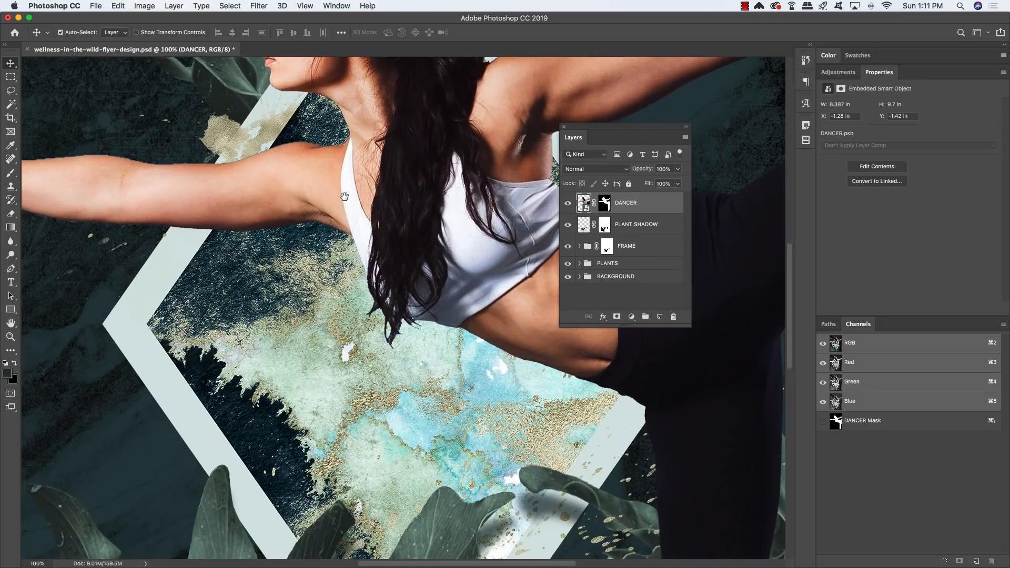
drag(344, 196, 389, 330)
drag(388, 197, 366, 303)
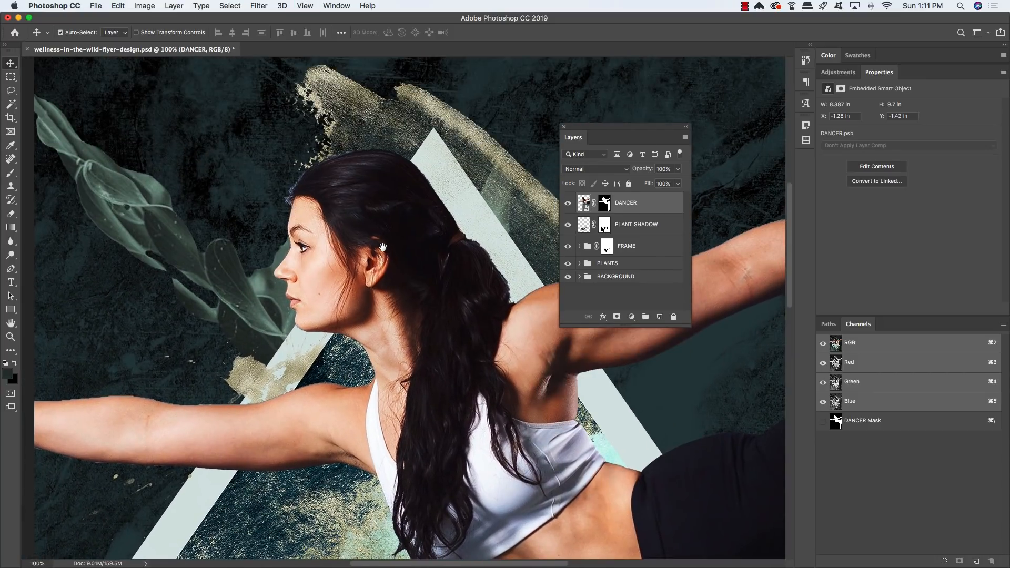
click(605, 203)
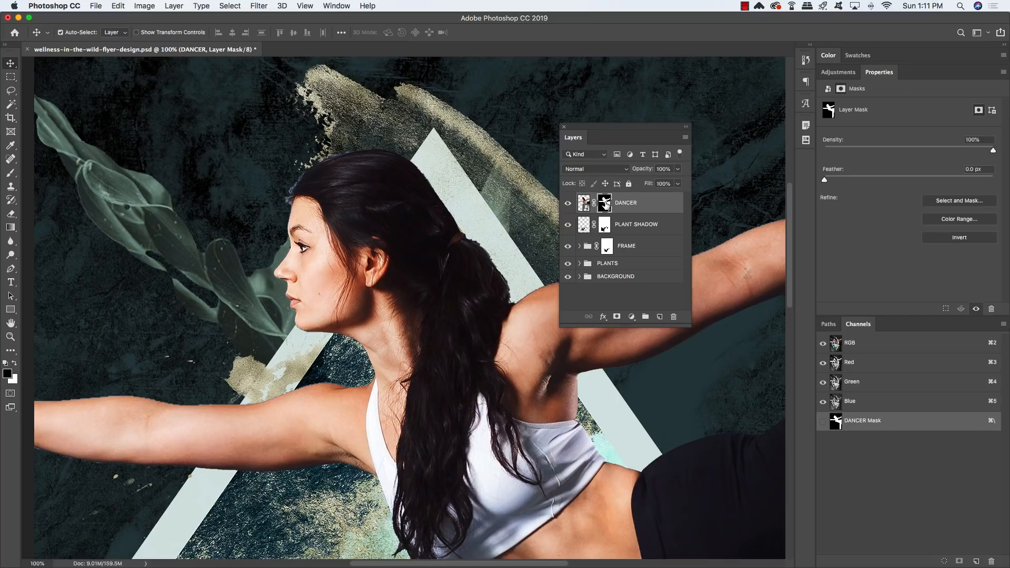
key(b)
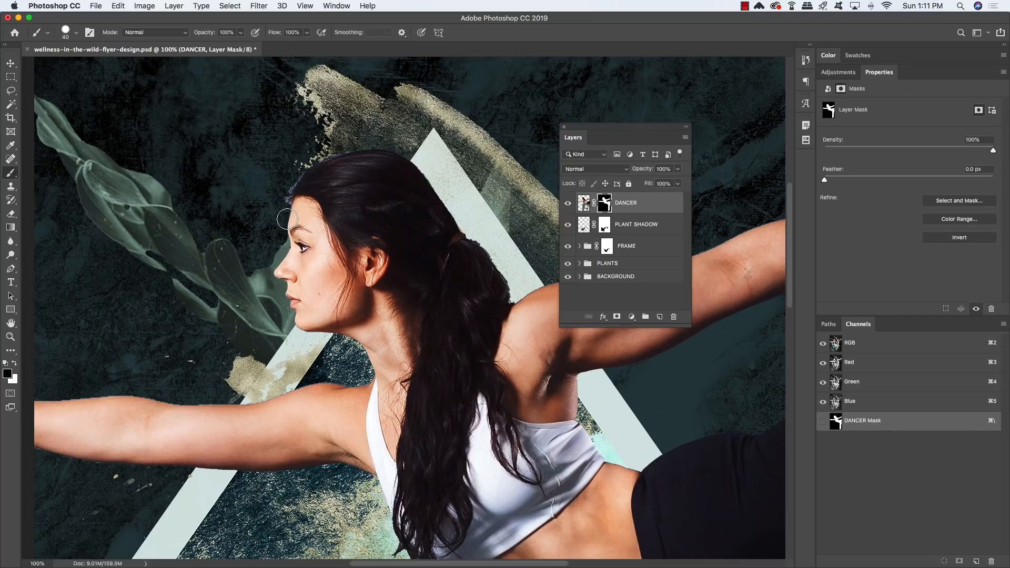
key(bracketleft)
key(bracketleft)
key(bracketleft)
key(bracketleft)
key(bracketleft)
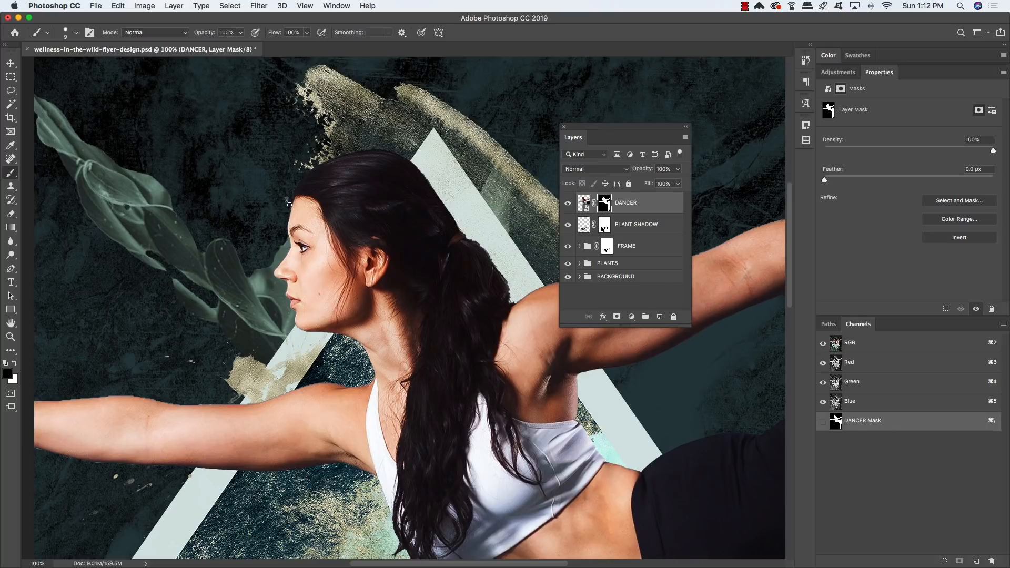
drag(289, 317, 395, 242)
Paint black on the DANCER mask along the top edge of the outstretched upper arm to remove the fringe
key(super+plus)
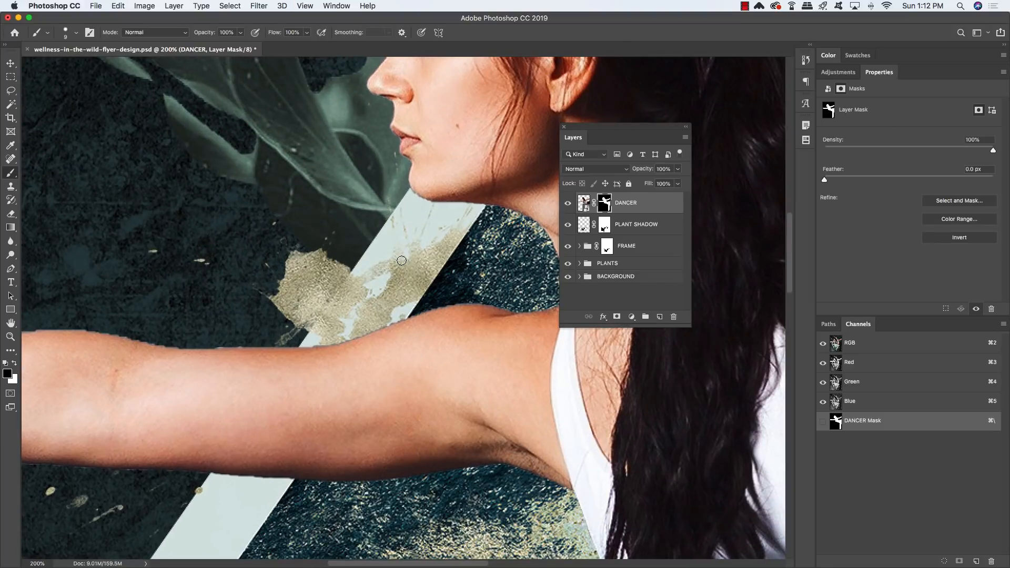
drag(337, 269, 339, 235)
drag(469, 259, 408, 253)
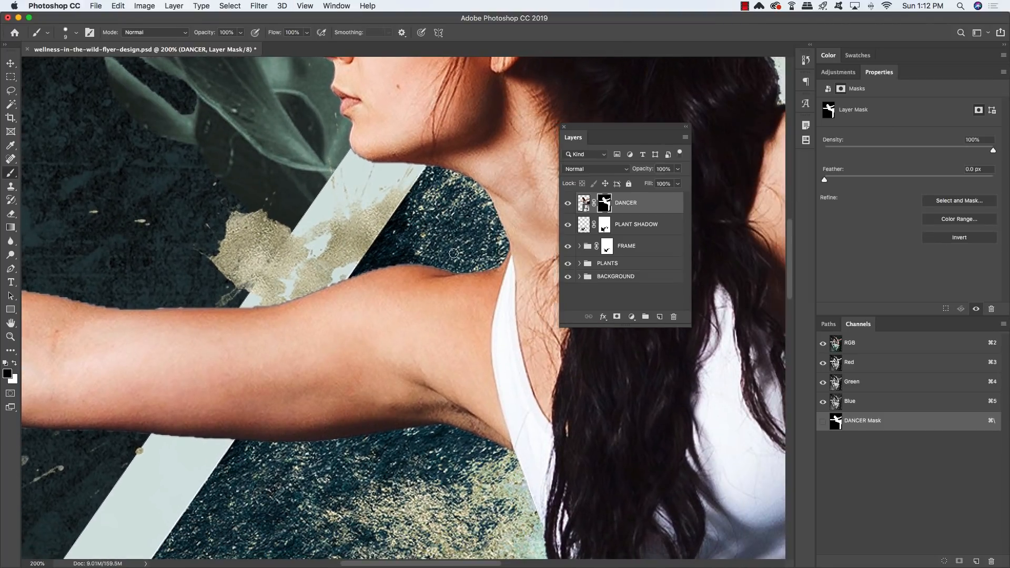
mouse_move(433, 262)
mouse_down()
mouse_move(346, 273)
mouse_move(378, 247)
mouse_up()
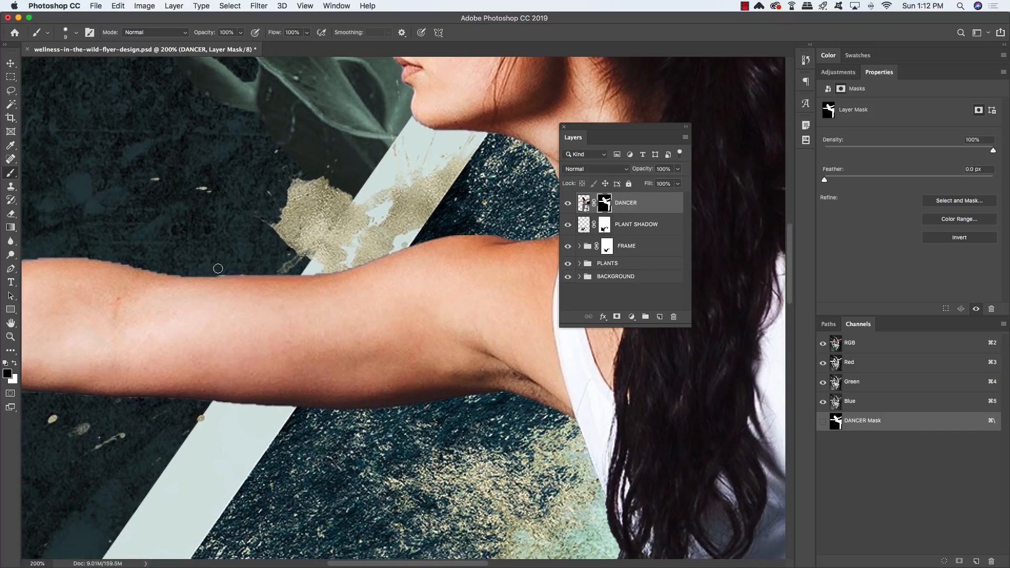
drag(214, 270, 324, 270)
Mask out the light fringe along the upper and lower edges of the outstretched forearm
scroll(201, 248, left, 5)
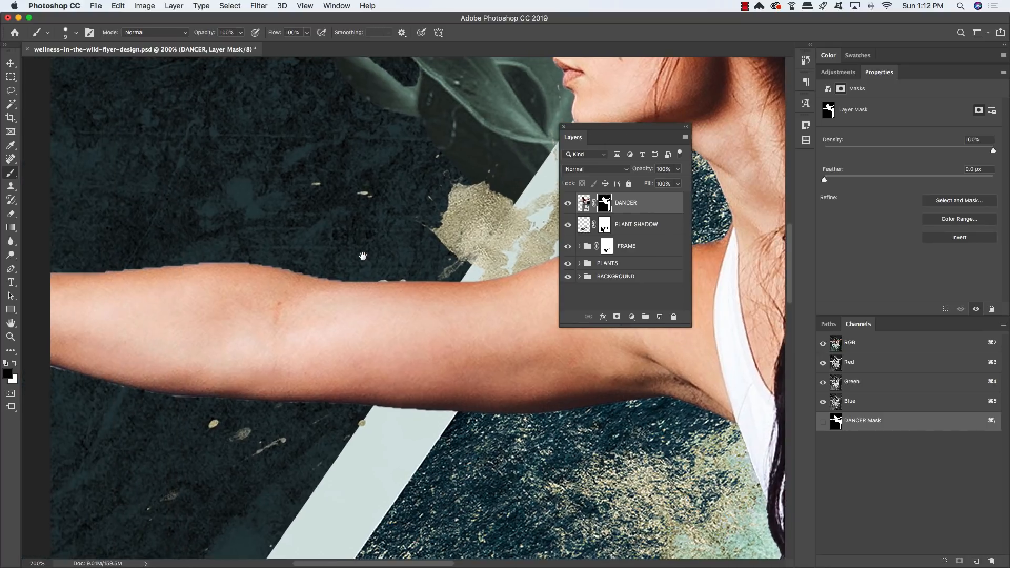
mouse_move(48, 268)
mouse_down()
mouse_move(260, 258)
mouse_move(354, 277)
mouse_up()
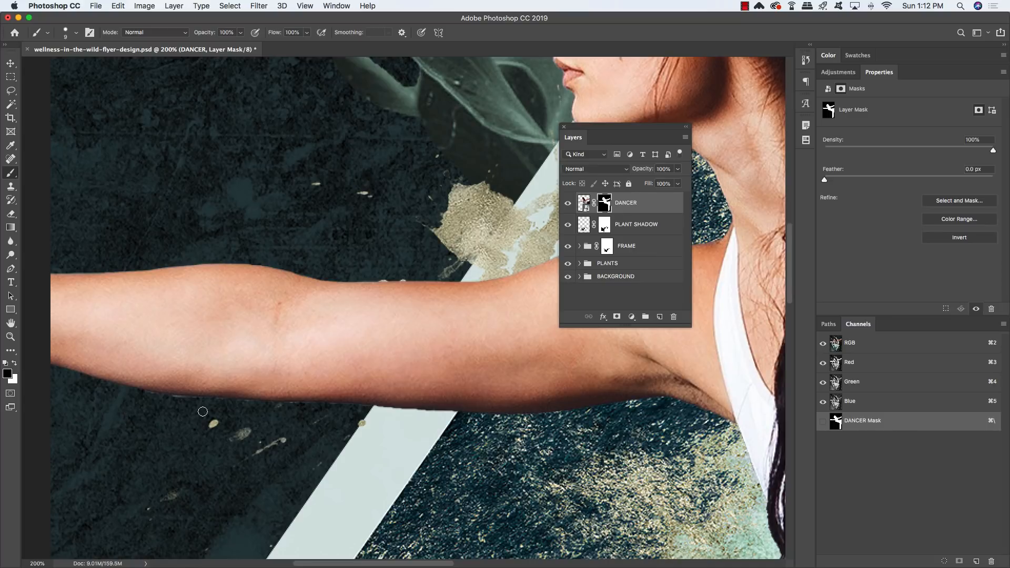
mouse_move(151, 395)
mouse_down()
mouse_move(456, 416)
mouse_move(410, 413)
mouse_move(462, 417)
mouse_up()
Mask out the leftover edge along the underside of the torso, from the sports top toward the hip
drag(551, 470, 351, 385)
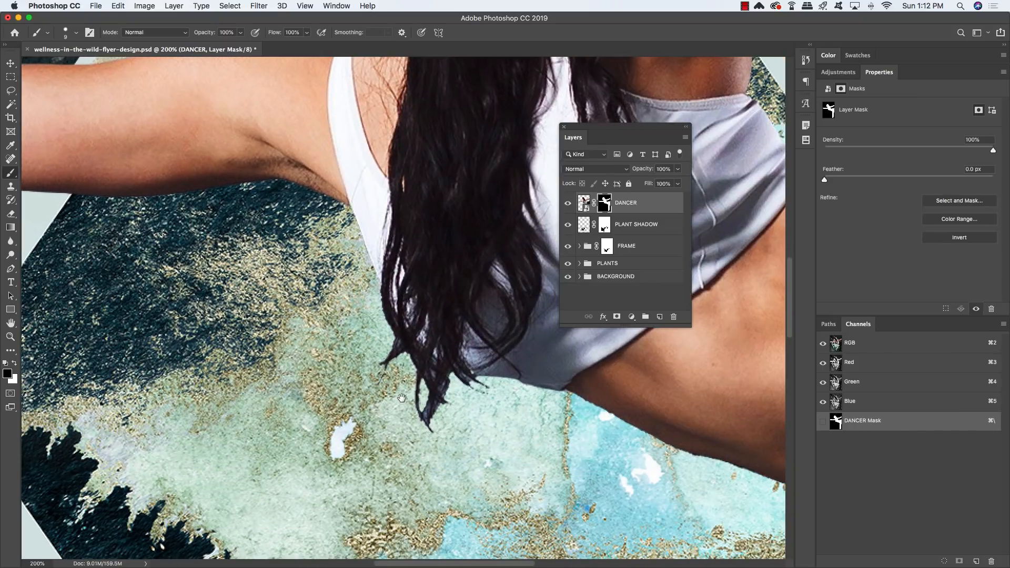
mouse_move(466, 432)
mouse_down()
mouse_move(226, 415)
mouse_move(226, 373)
mouse_up()
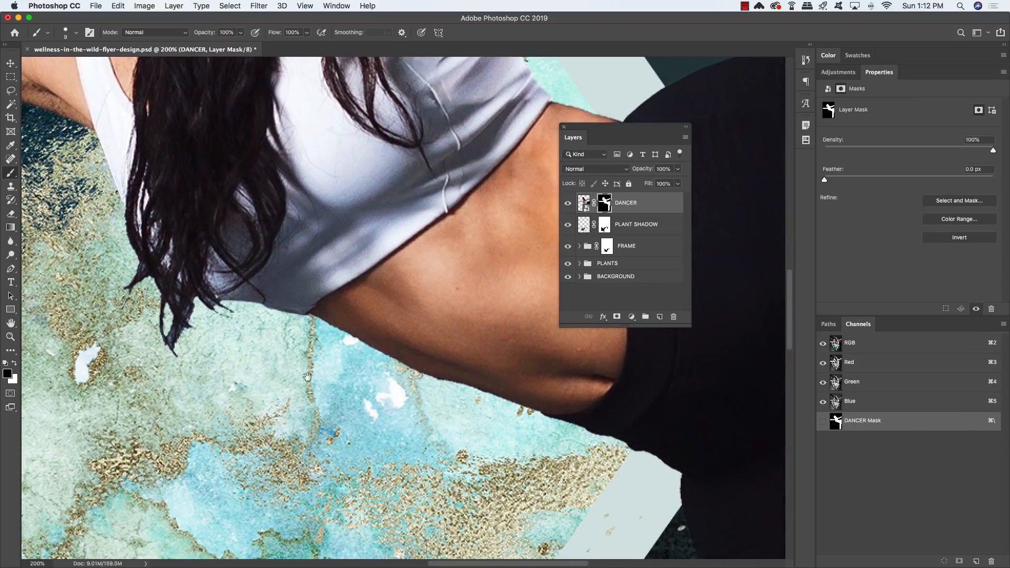
drag(314, 346, 303, 352)
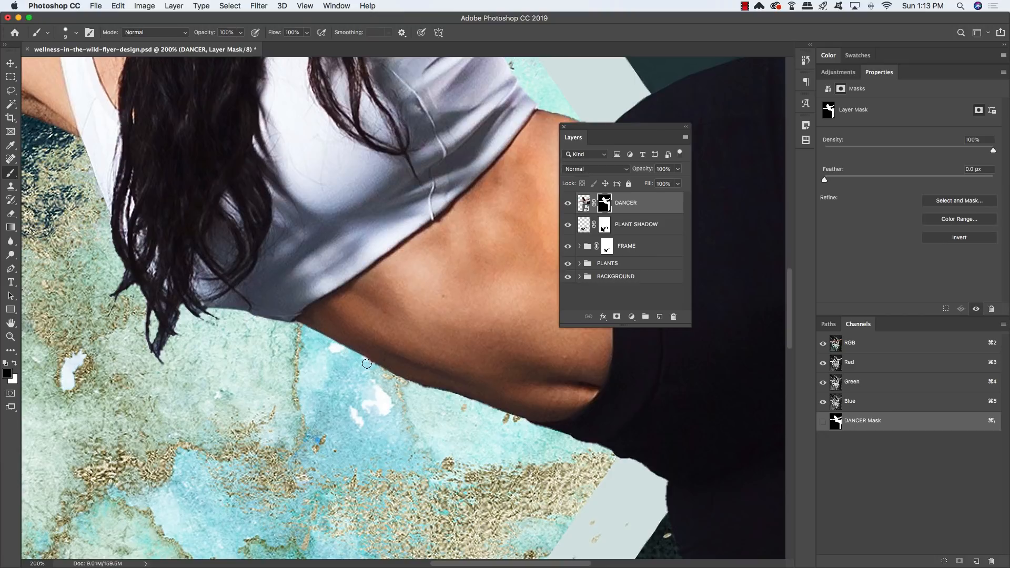
drag(388, 374, 473, 406)
drag(559, 435, 407, 325)
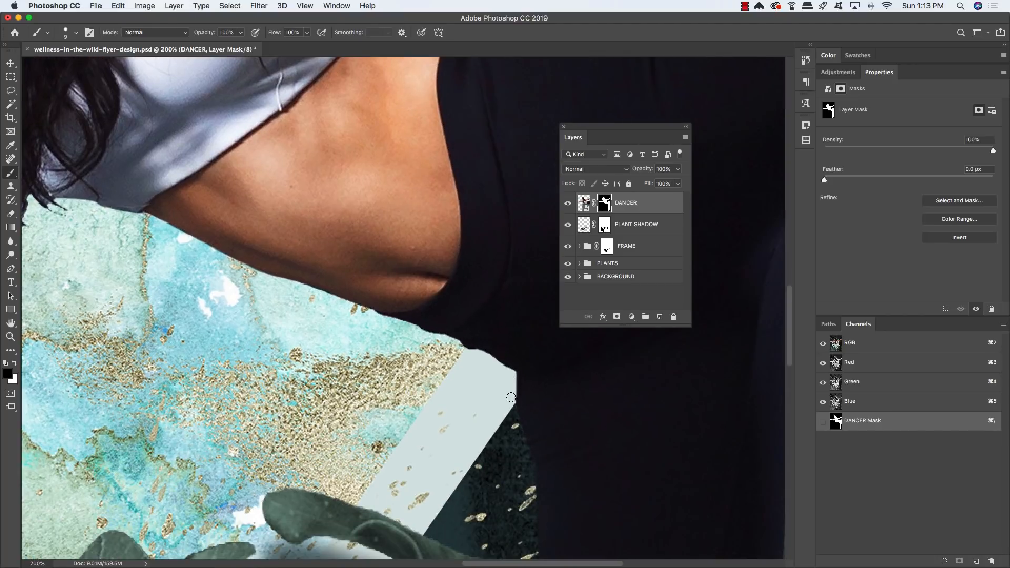
Mask out the leftover fringe along the dancer's lower back, between the sports top and the waistband
drag(402, 175, 306, 433)
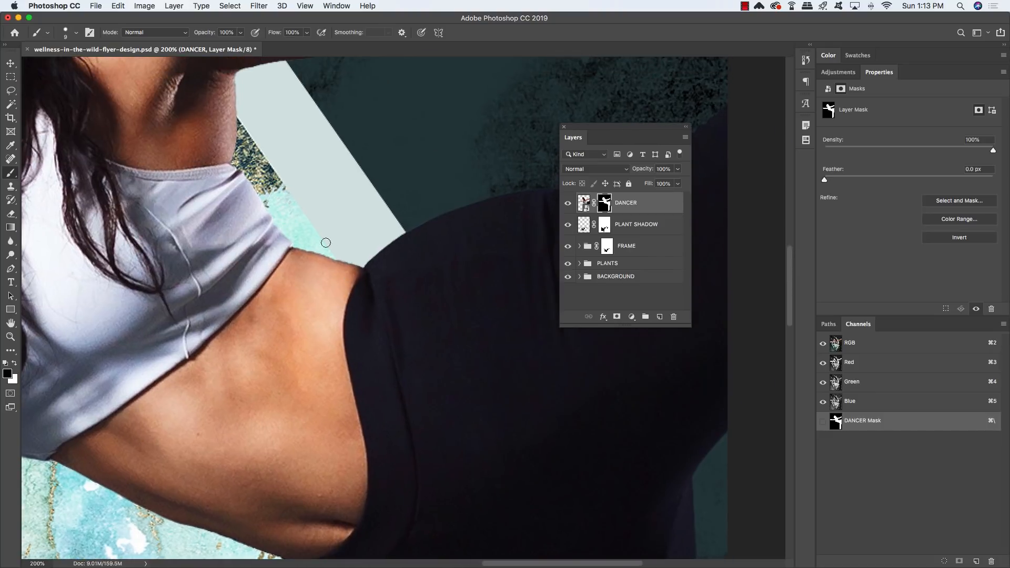
drag(300, 244, 326, 251)
drag(282, 146, 325, 320)
drag(305, 242, 274, 339)
Paint black on the DANCER mask along the top edge of the raised rear arm, from the shoulder toward the elbow
mouse_move(50, 158)
mouse_down()
mouse_move(257, 241)
mouse_move(229, 243)
mouse_move(304, 333)
mouse_move(269, 353)
mouse_move(287, 366)
mouse_move(322, 347)
mouse_up()
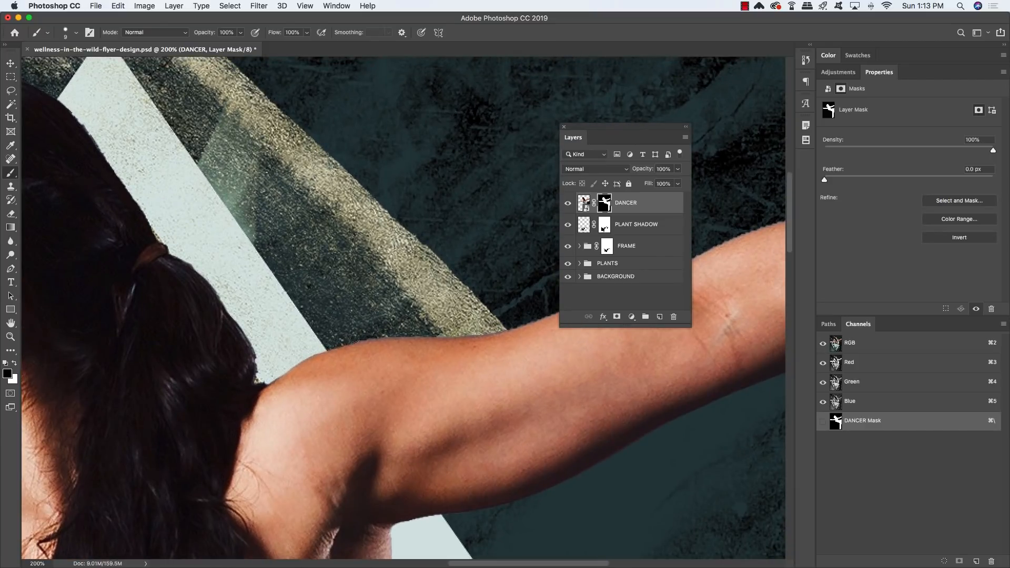
drag(411, 307, 332, 318)
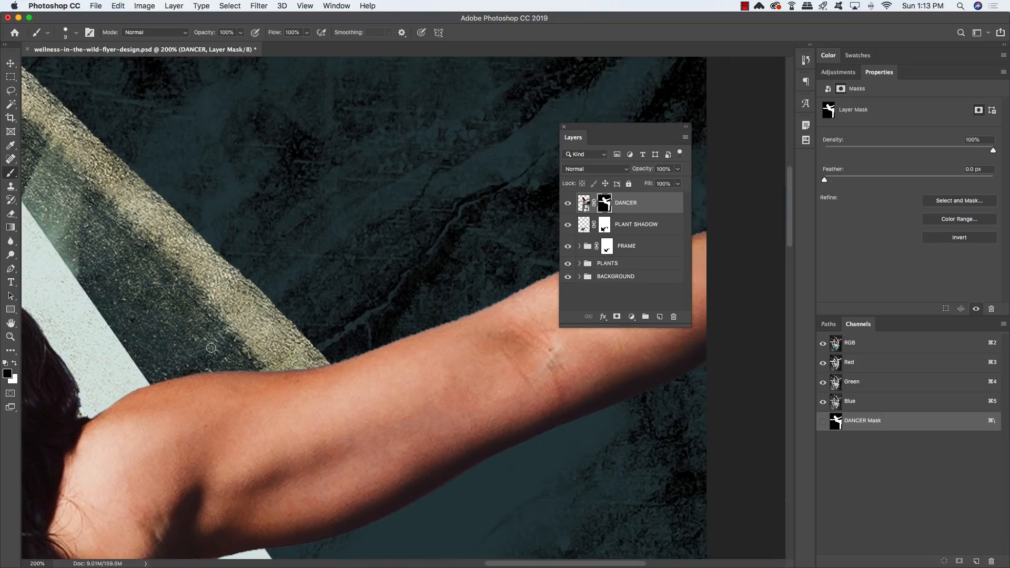
drag(222, 368, 279, 368)
drag(372, 338, 242, 368)
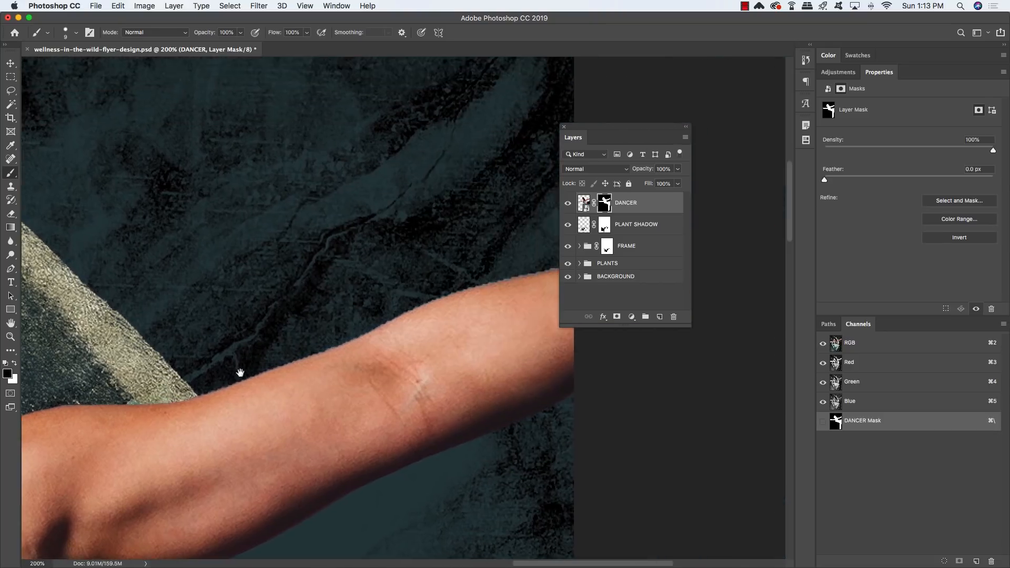
mouse_move(184, 395)
mouse_down()
mouse_move(361, 325)
mouse_move(310, 351)
mouse_up()
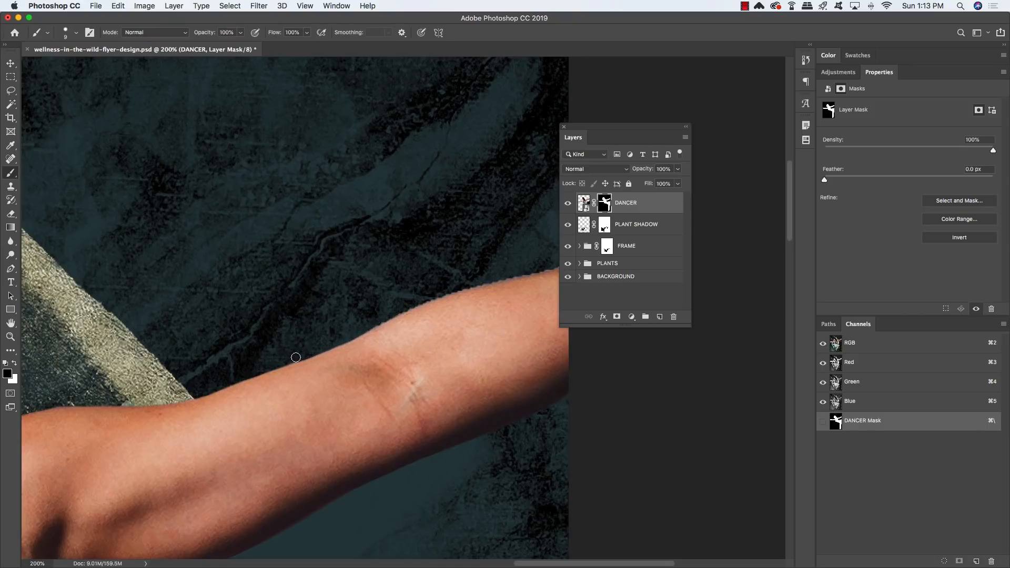
Mask out the rough fringe along the upper edge of the rear forearm, up to the edge of the flyer
scroll(236, 329, right, 5)
scroll(237, 329, up, 2)
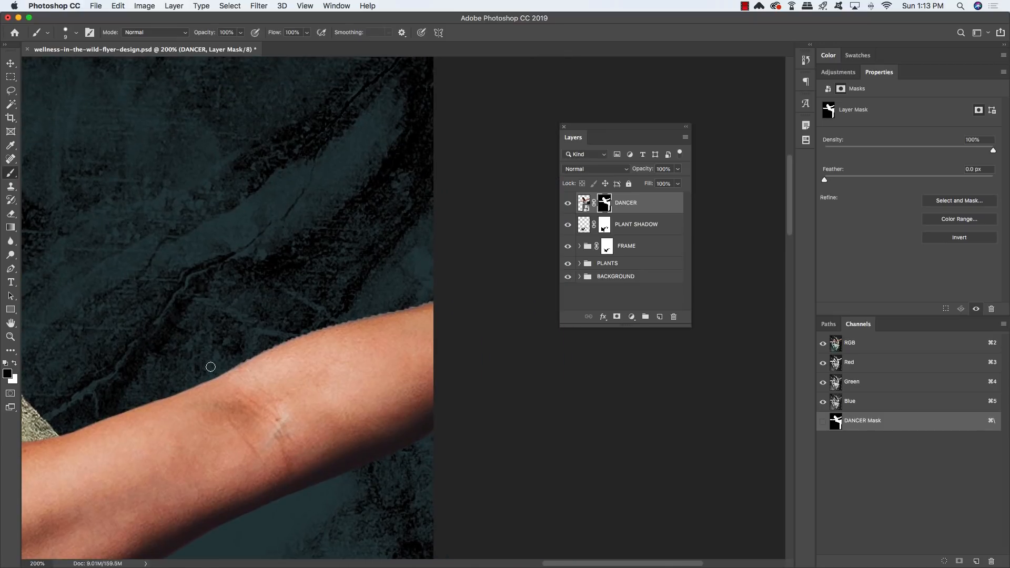
mouse_move(213, 372)
mouse_down()
mouse_move(286, 338)
mouse_move(436, 293)
mouse_move(336, 324)
mouse_up()
key(x)
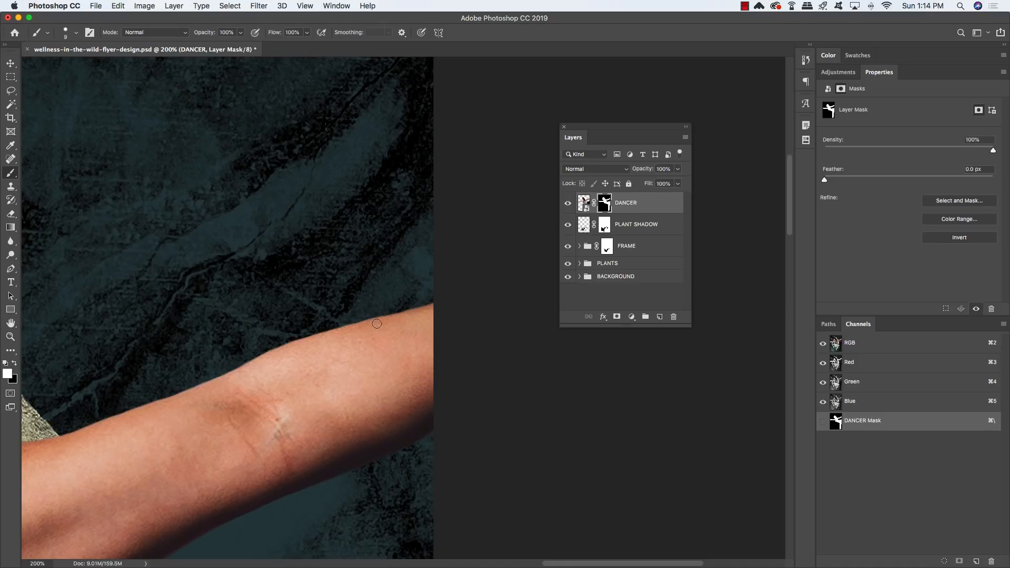
key(x)
Examine the underside of the rear arm for leftover fringe and check the cutout against the whole flyer
drag(277, 412, 412, 218)
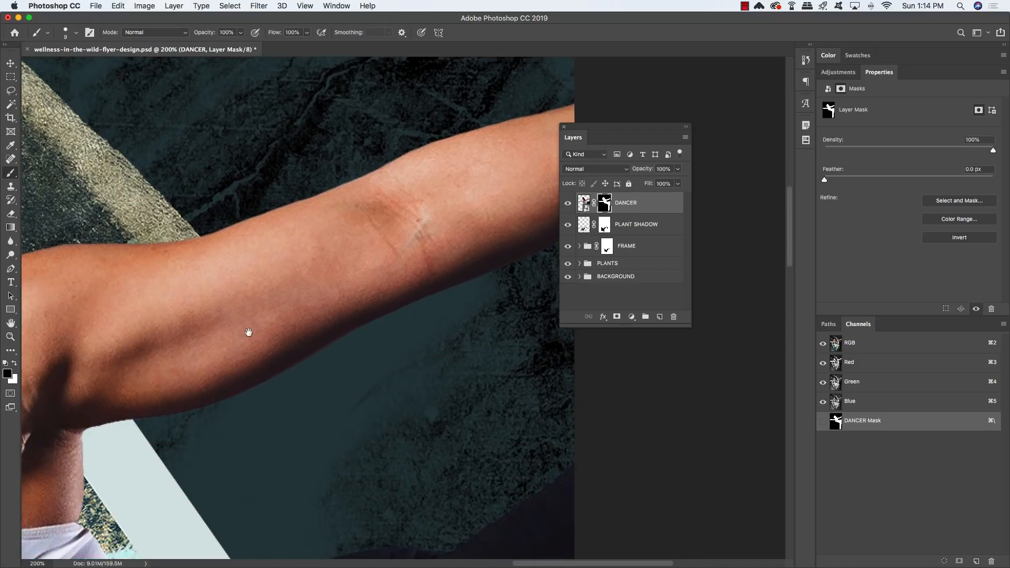
drag(248, 332, 422, 256)
key(x)
key(x)
key(x)
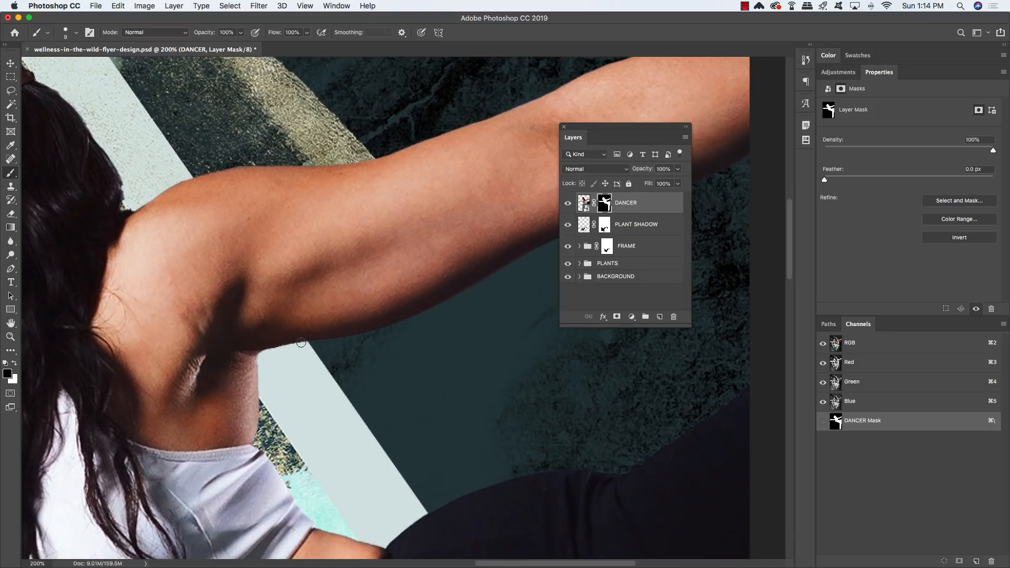
key(x)
key(x)
key(x)
key(super+minus)
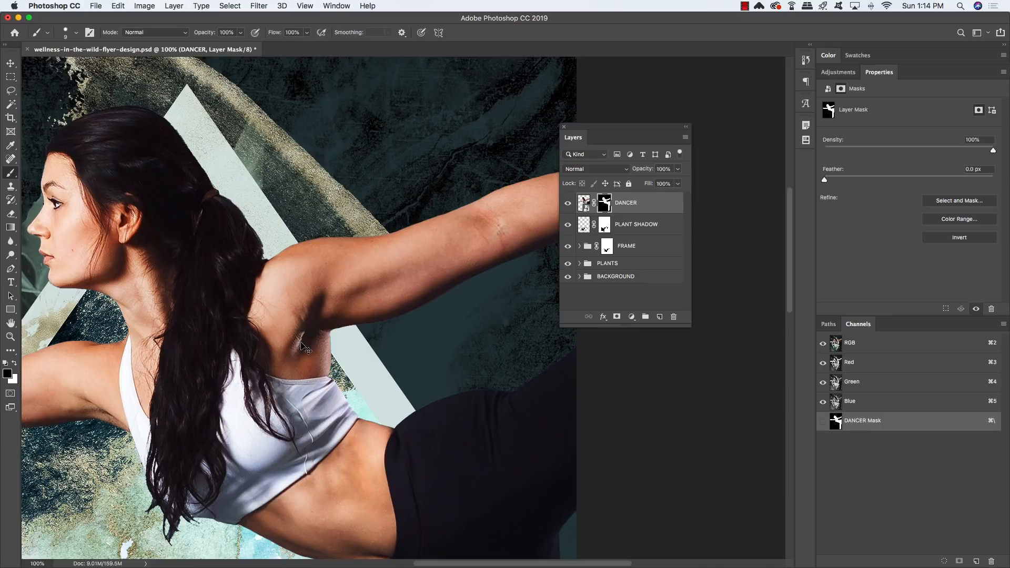
key(super+minus)
key(super+minus)
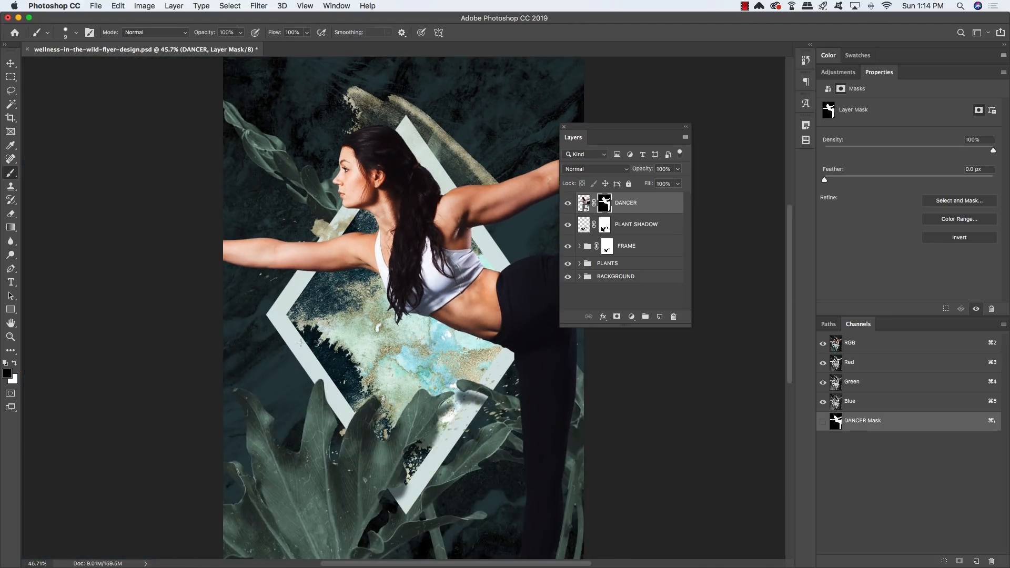
Open the Shadows/Highlights adjustment on the DANCER smart object's image and arrange the windows so the dancer can be seen
key(v)
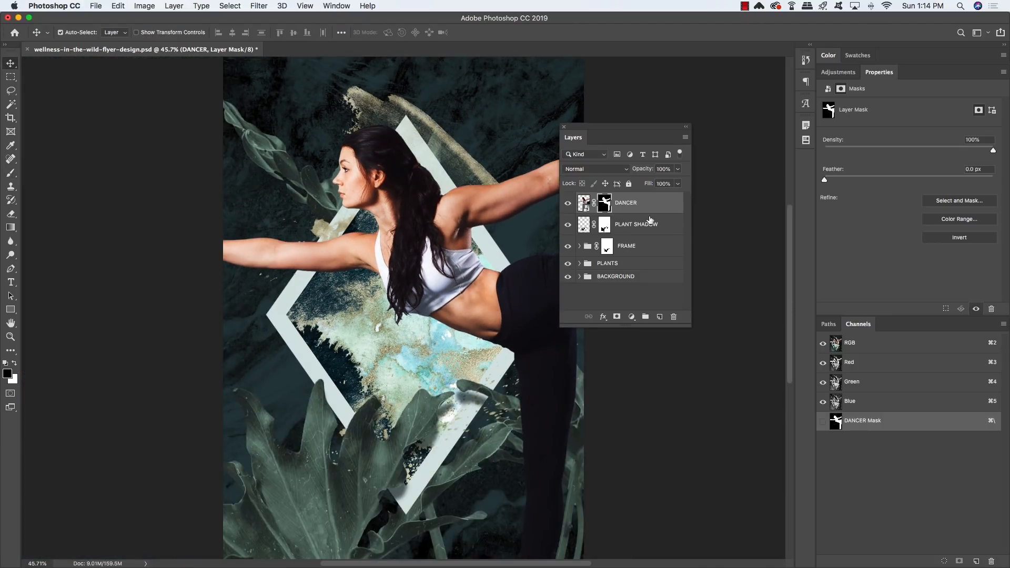
click(584, 203)
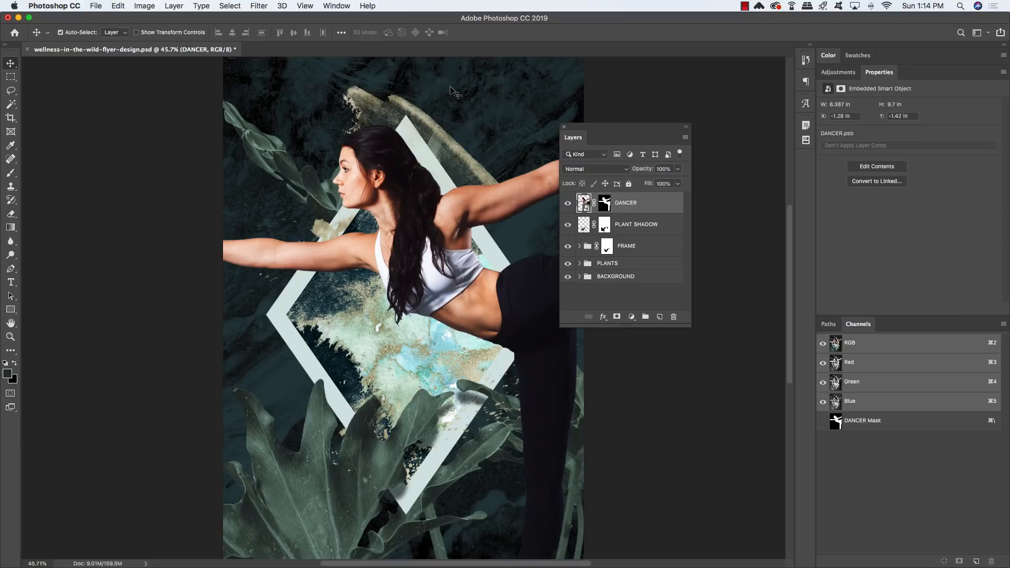
click(142, 6)
mouse_move(151, 36)
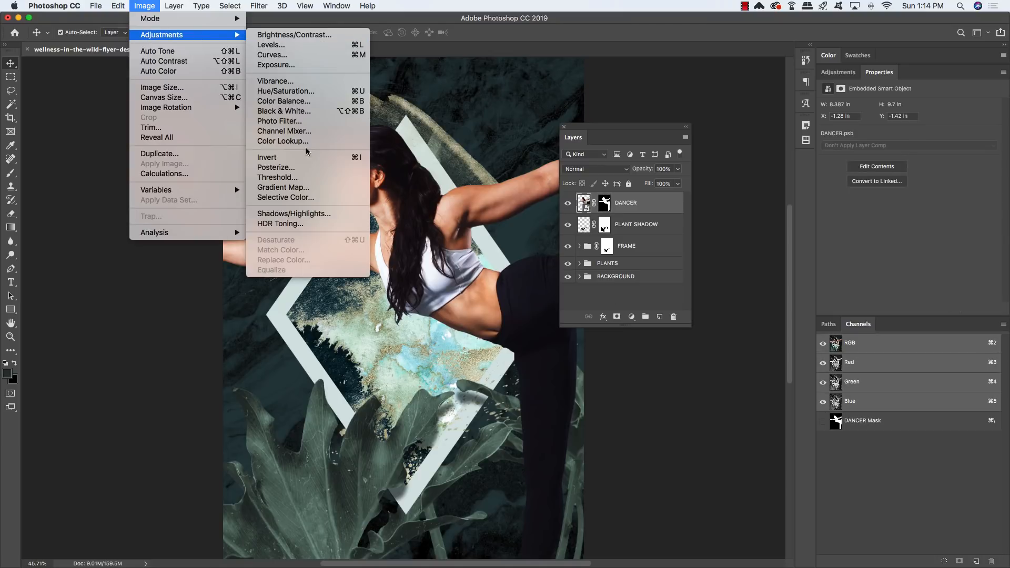
click(305, 214)
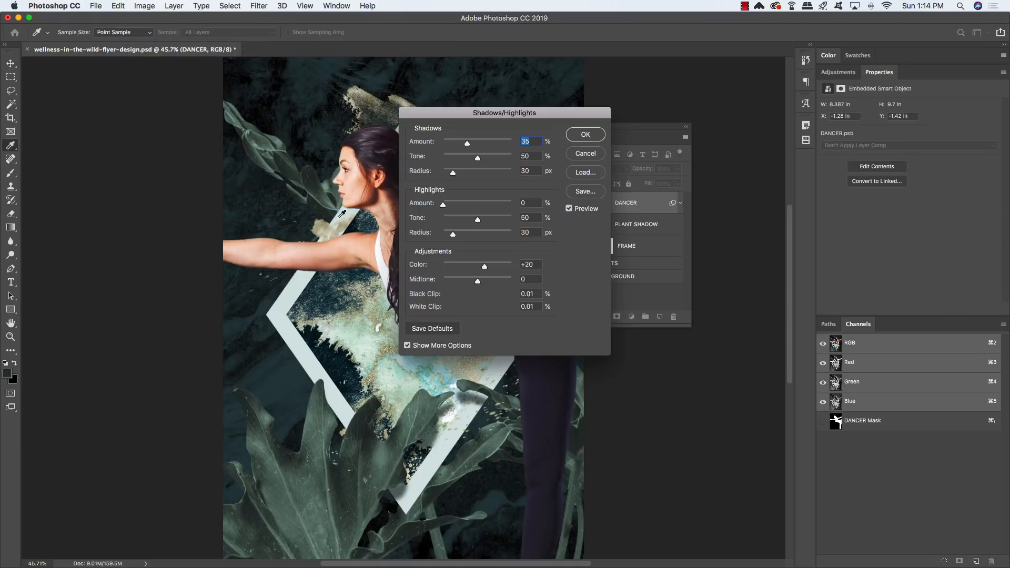
drag(586, 112, 672, 128)
drag(245, 118, 283, 247)
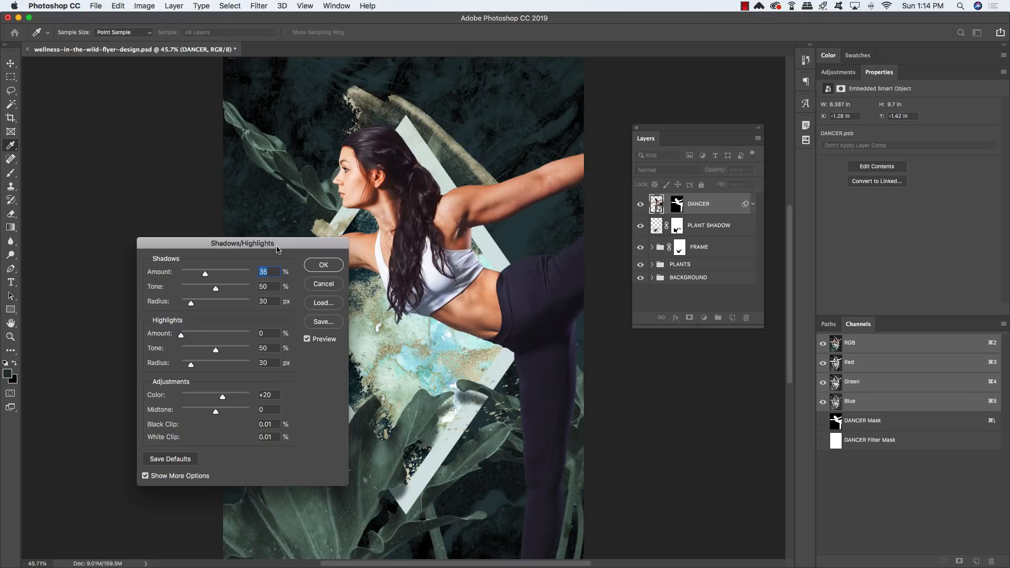
Compare the dancer with and without Shadows/Highlights, and apply it with a Shadows Amount of 35%
click(307, 339)
click(307, 340)
click(308, 339)
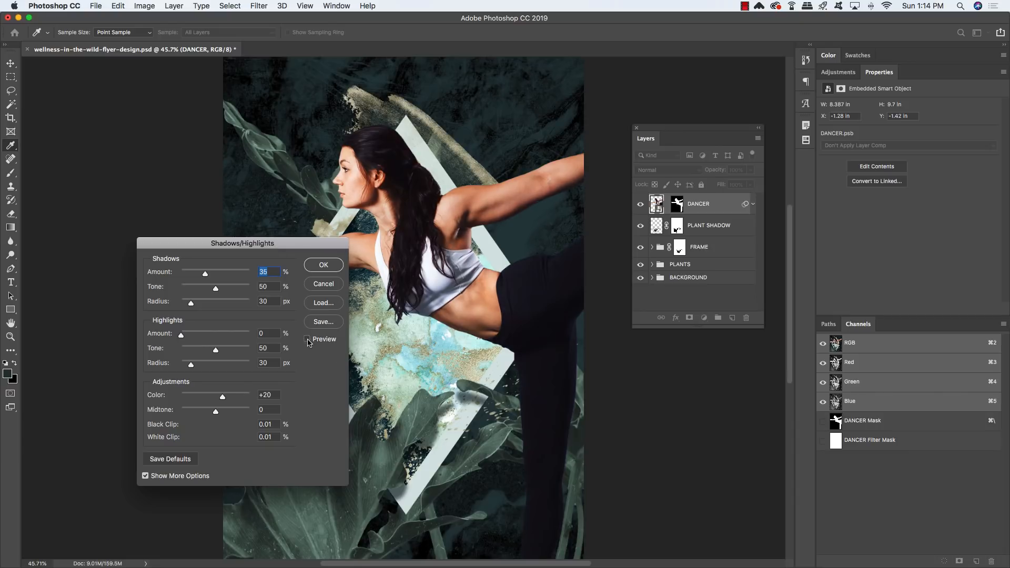
click(307, 339)
click(308, 339)
click(307, 339)
click(307, 340)
click(307, 339)
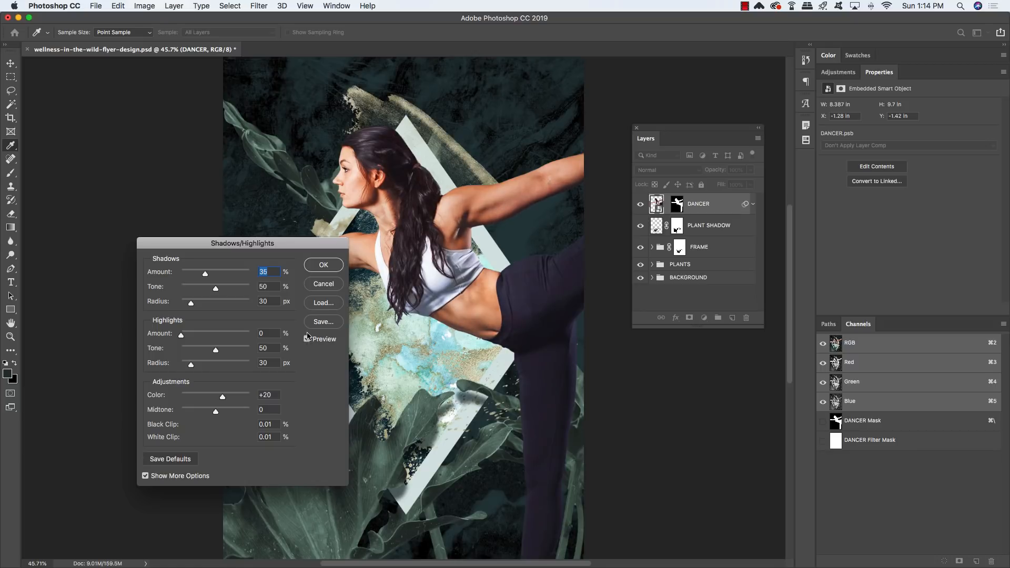
click(307, 339)
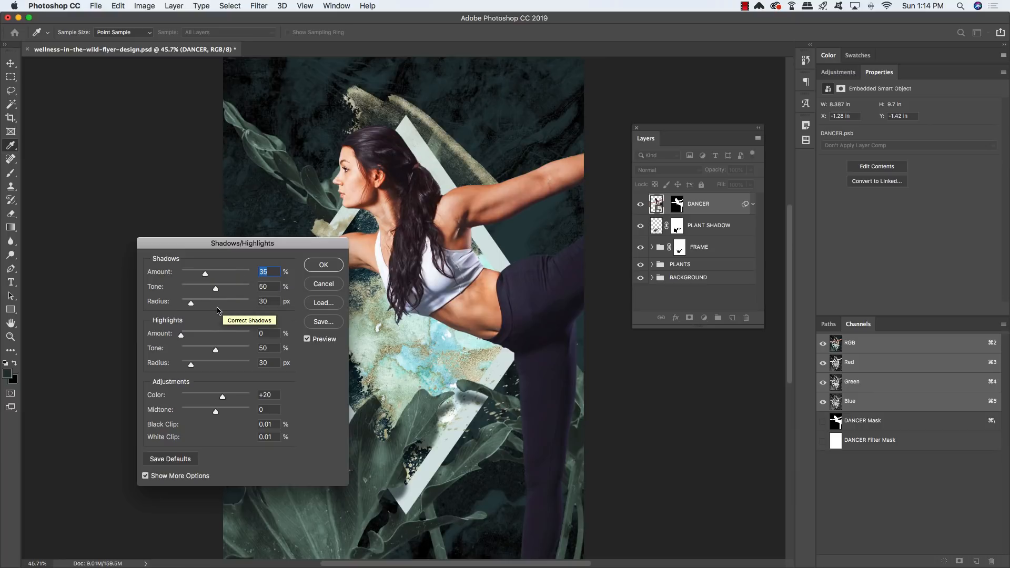
click(323, 267)
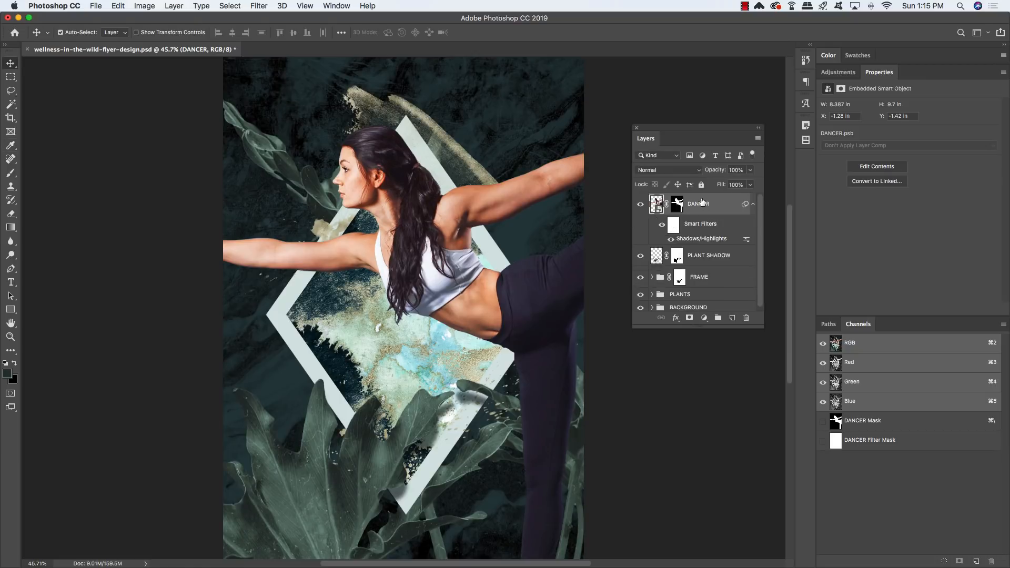
Add a Black & White adjustment layer clipped to the DANCER layer at 30% opacity, and collapse the smart filter list
click(704, 319)
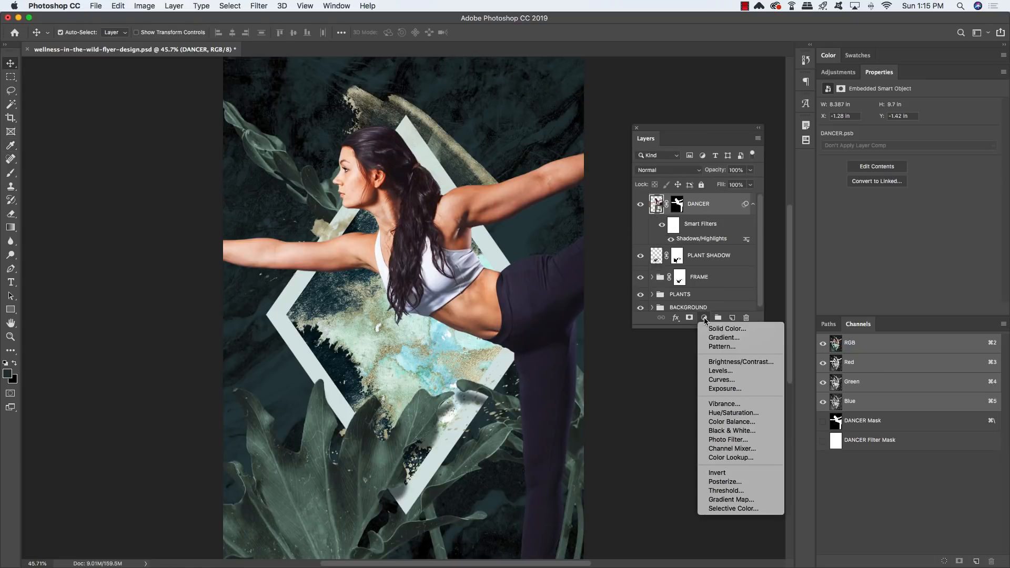
alt+click(720, 431)
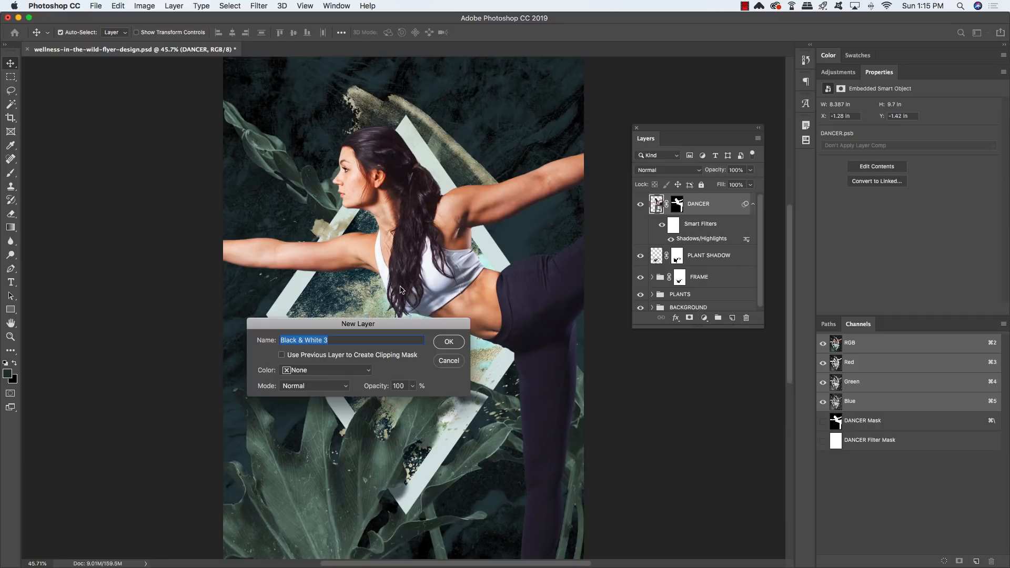
click(309, 356)
click(448, 342)
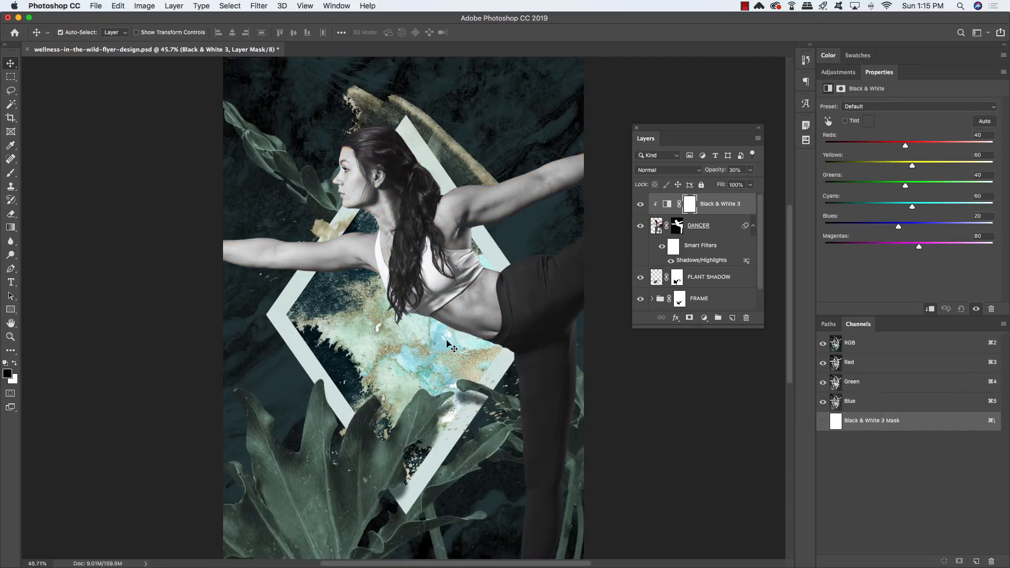
click(752, 227)
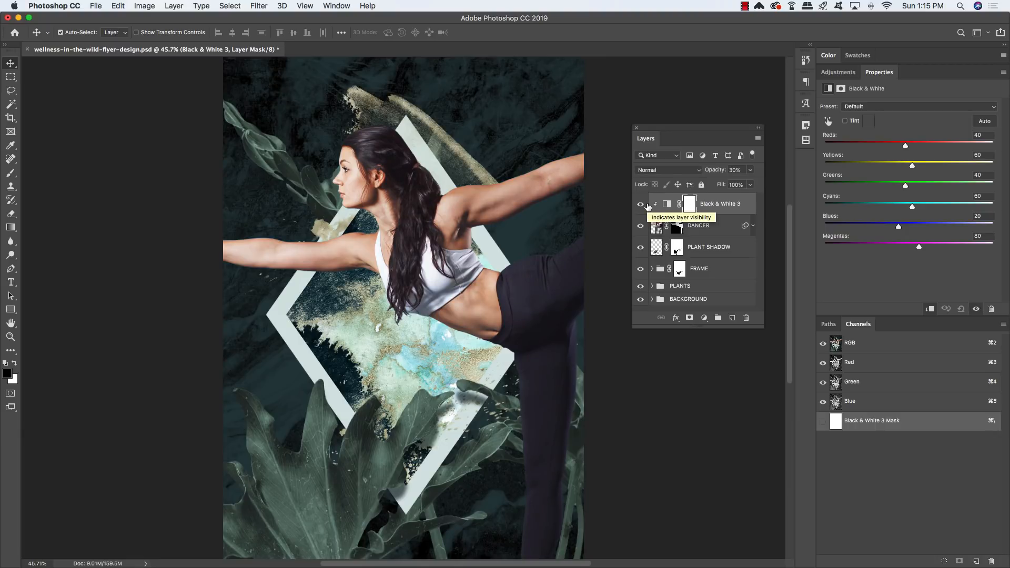
Duplicate the Black & White 3 adjustment and clip the copy to the DANCER layer, keeping it above the original
key(super+j)
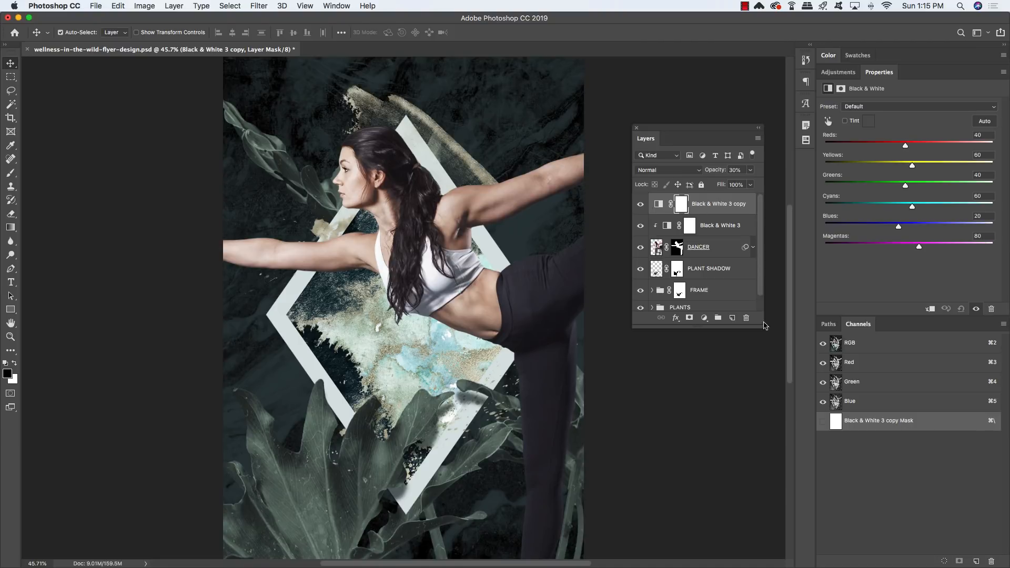
mouse_move(763, 326)
mouse_down()
mouse_move(764, 398)
mouse_move(764, 335)
mouse_up()
drag(663, 130, 637, 134)
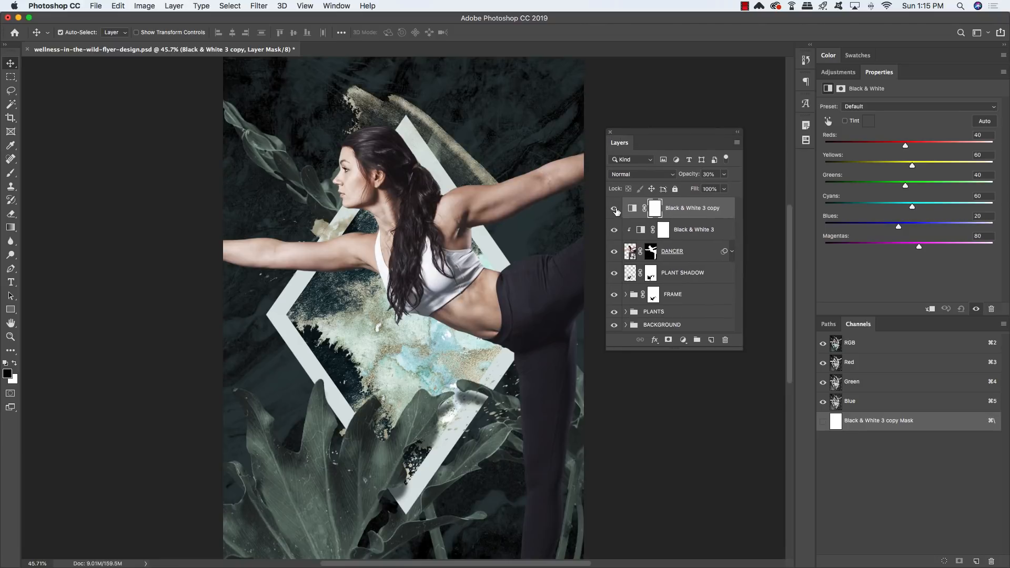
click(614, 209)
click(615, 210)
click(616, 210)
click(615, 211)
key(super+bracketleft)
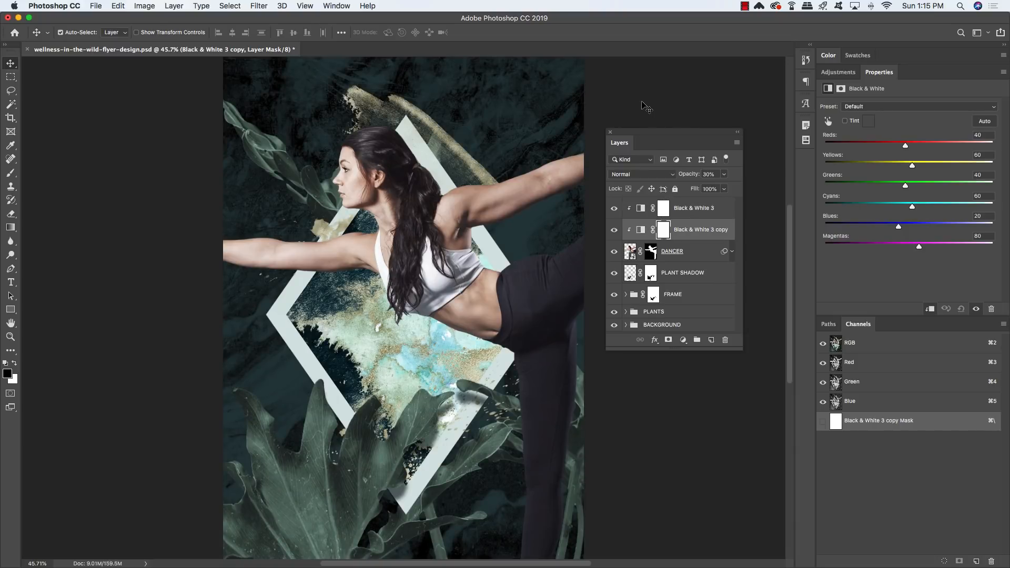
key(super+bracketright)
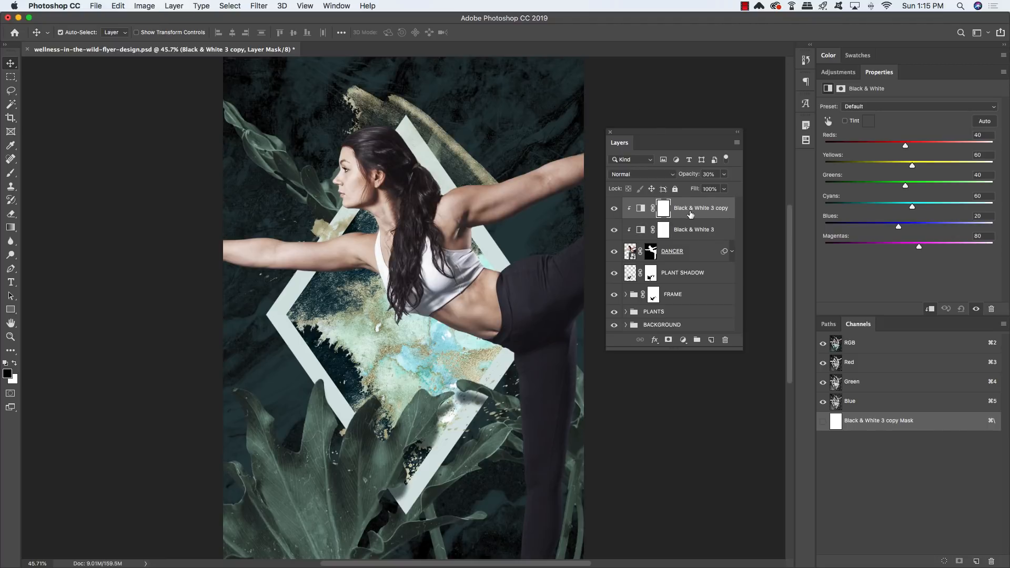
Set the copied Black & White adjustment to 10% opacity with the Overlay blend mode
click(616, 210)
click(615, 210)
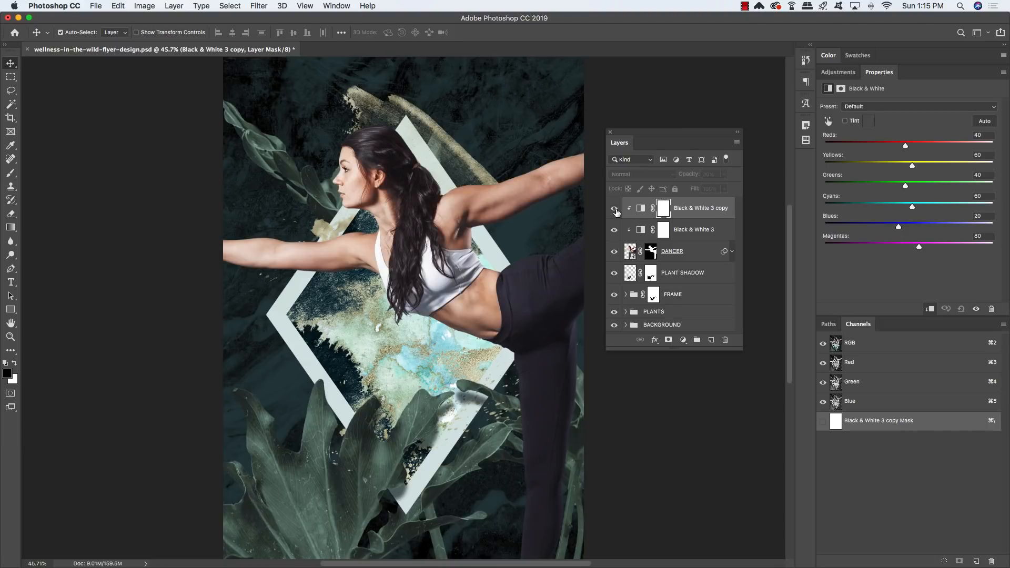
click(616, 209)
click(616, 210)
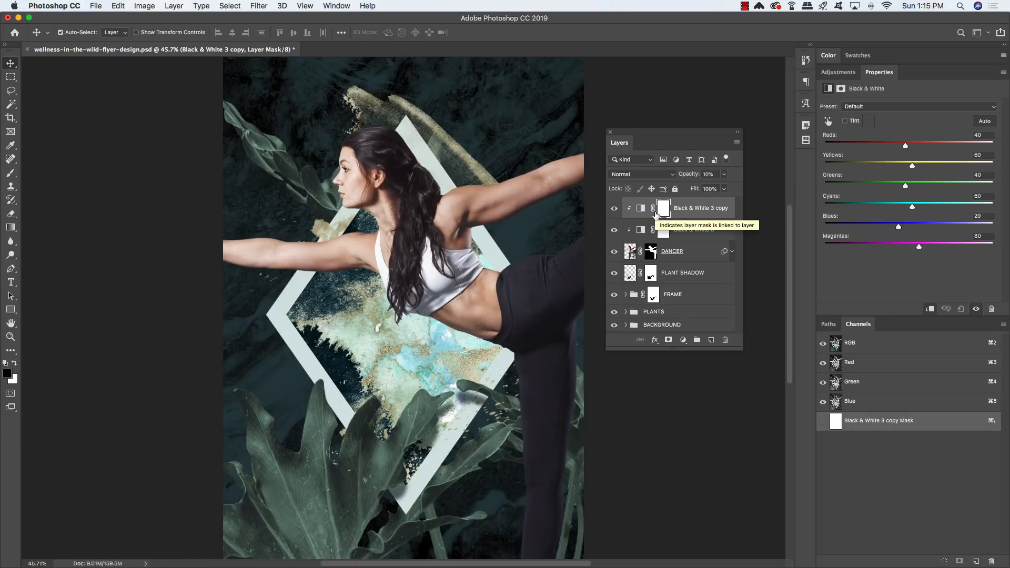
click(637, 175)
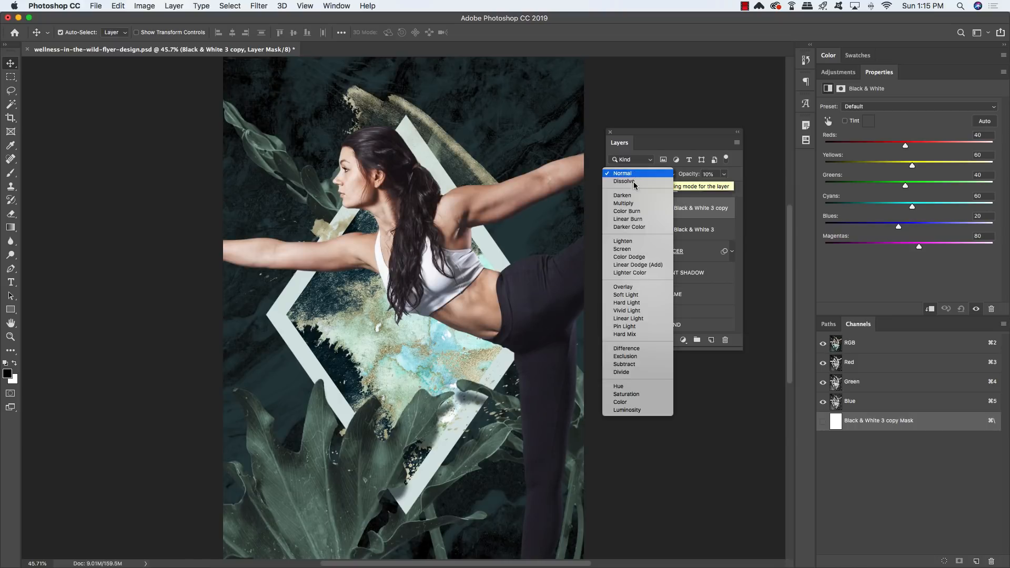
click(639, 288)
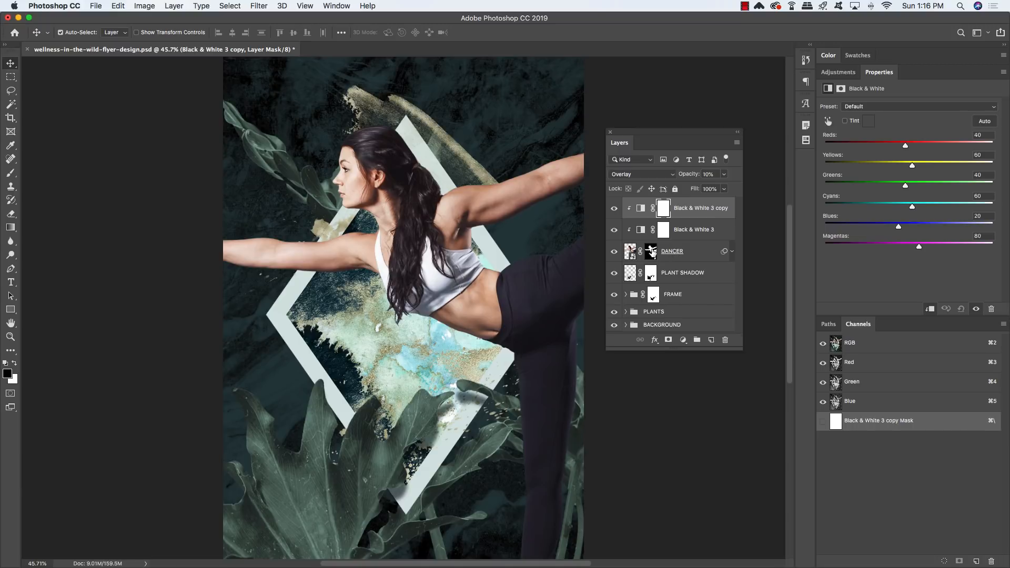
Load the DANCER mask as a selection and fill it with white on a new layer above the Black & White adjustments
super+click(650, 253)
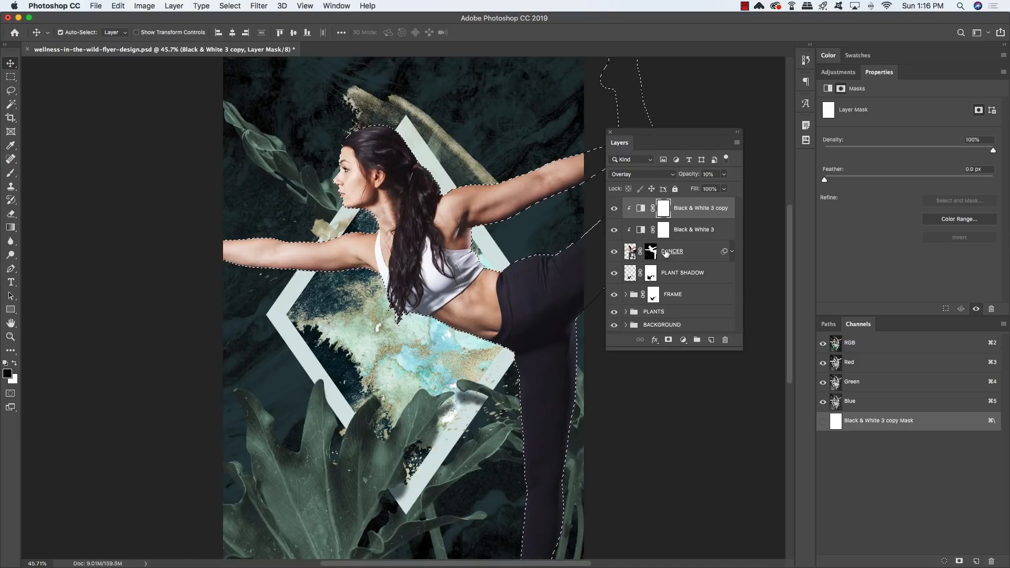
click(711, 340)
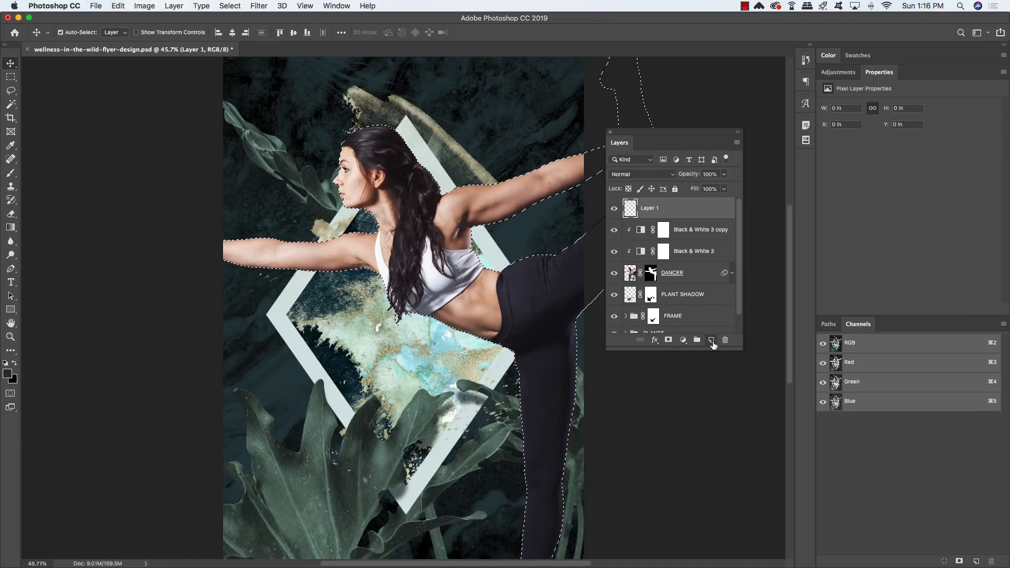
key(d)
key(x)
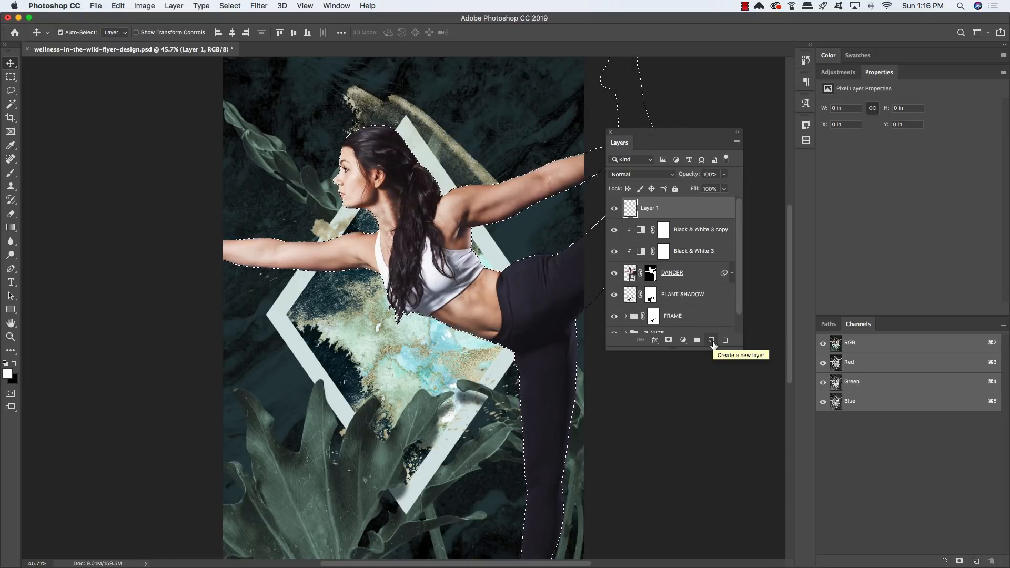
key(alt+BackSpace)
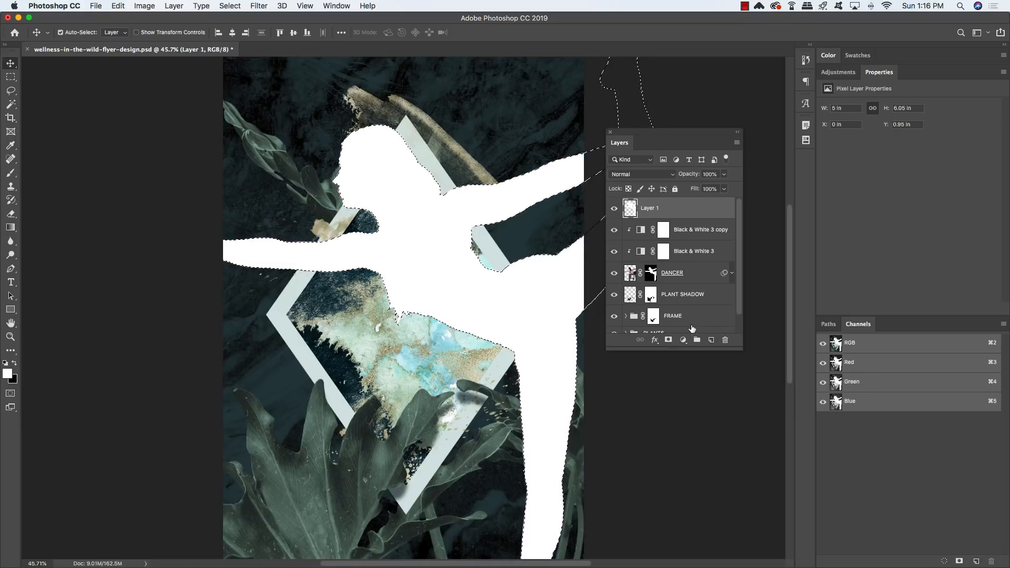
Contract the selection by 10 pixels, delete the white fill inside it, and deselect to leave an outline around the dancer
click(230, 6)
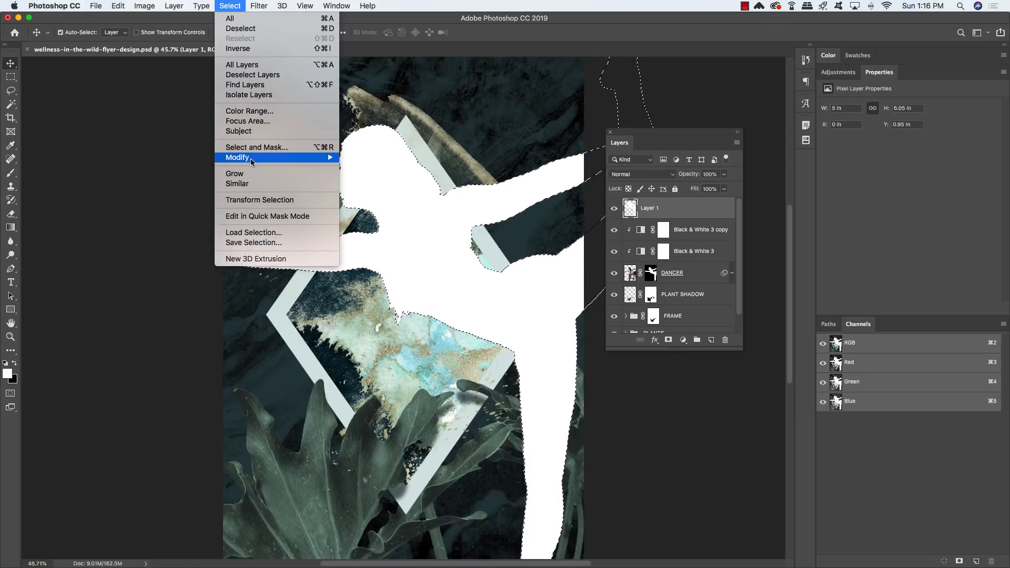
mouse_move(250, 158)
click(389, 187)
text(10)
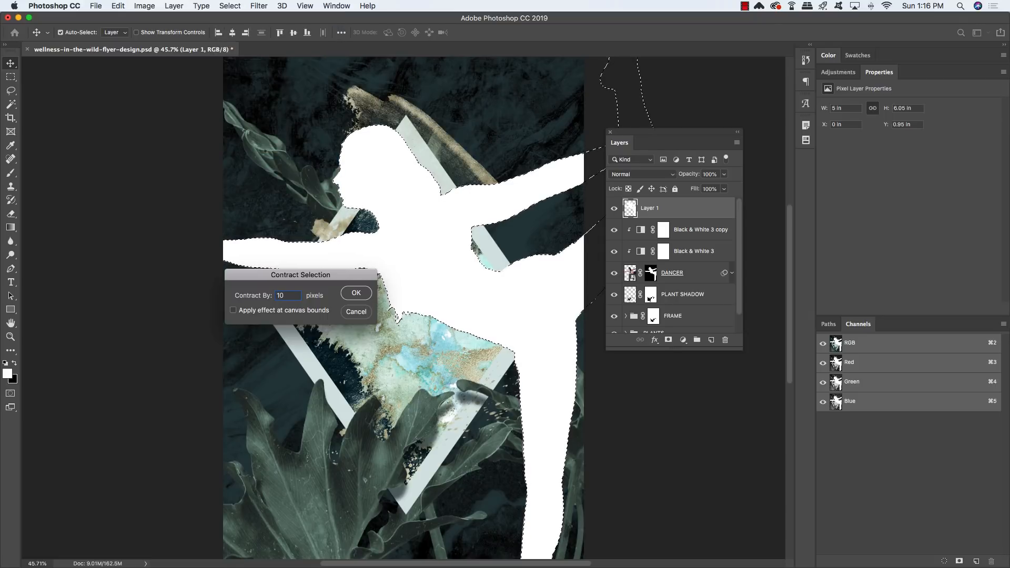
key(Return)
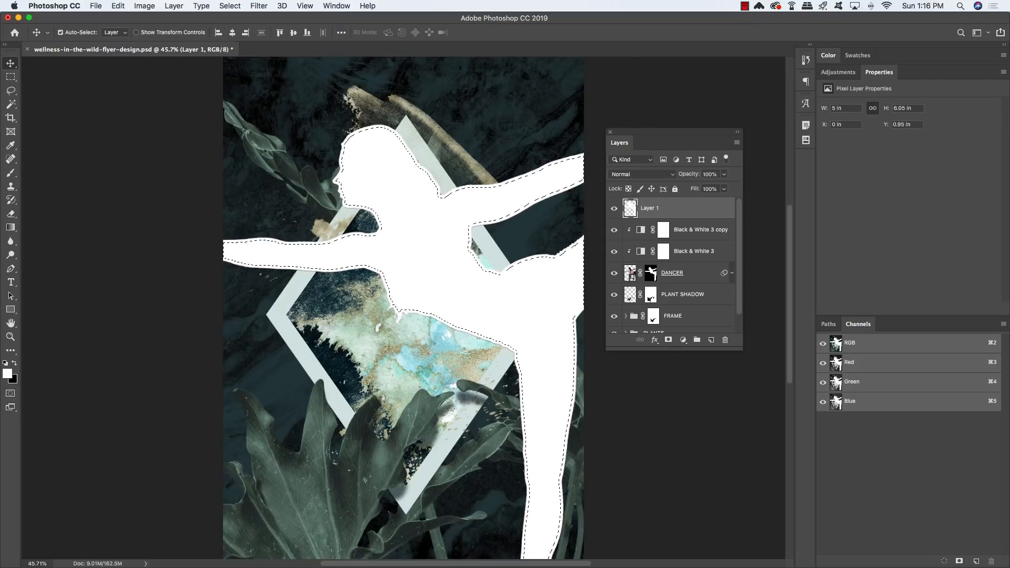
key(Delete)
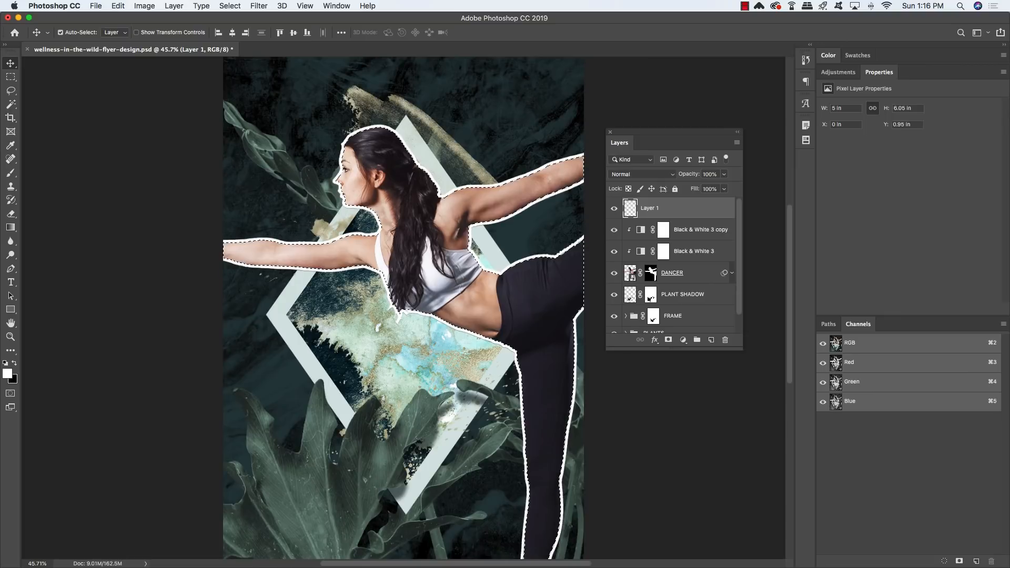
key(super+d)
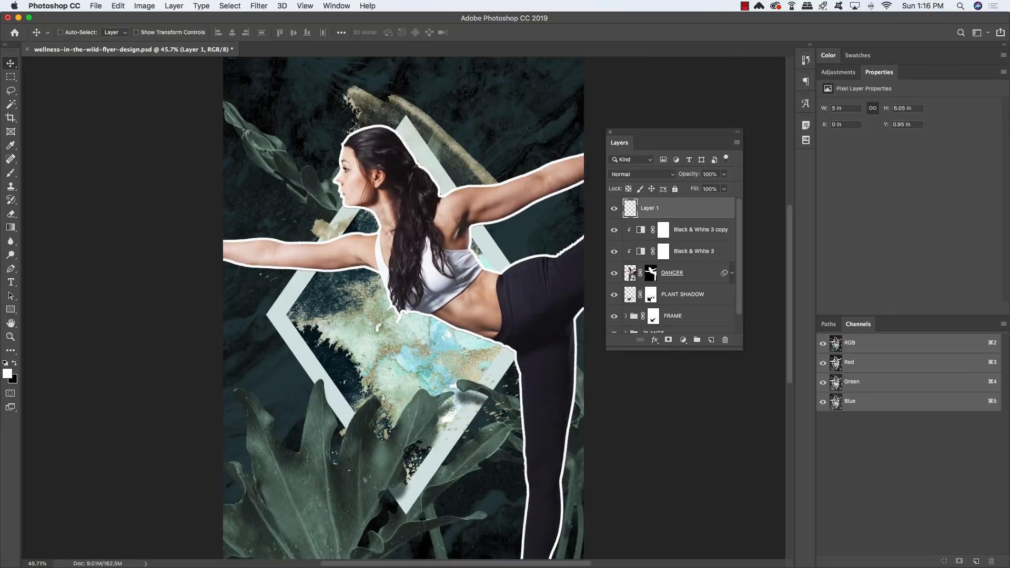
Set the white outline layer to the Overlay blend mode and apply a Gaussian Blur with a 7.5 pixel radius
click(644, 174)
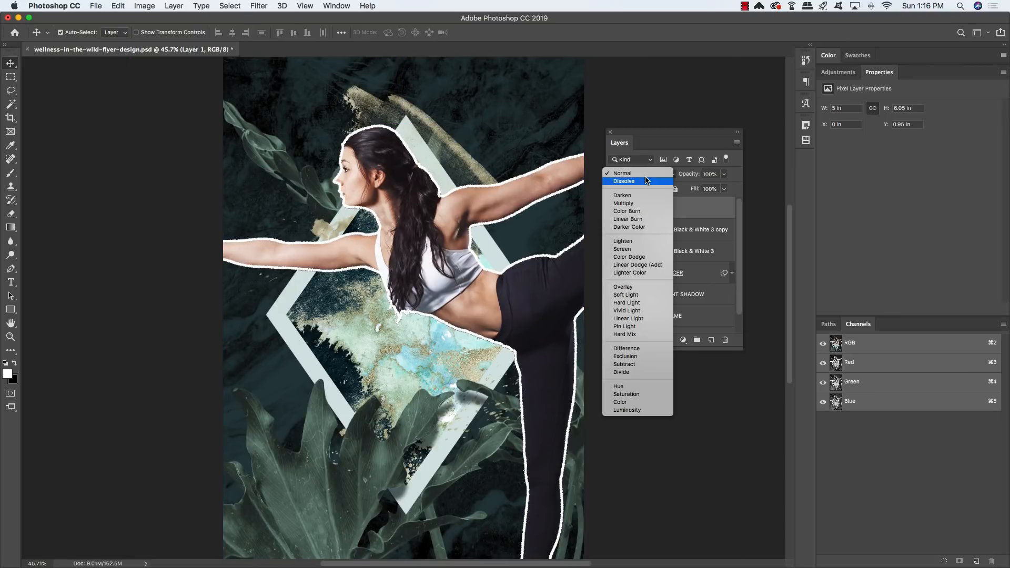
click(622, 266)
click(259, 6)
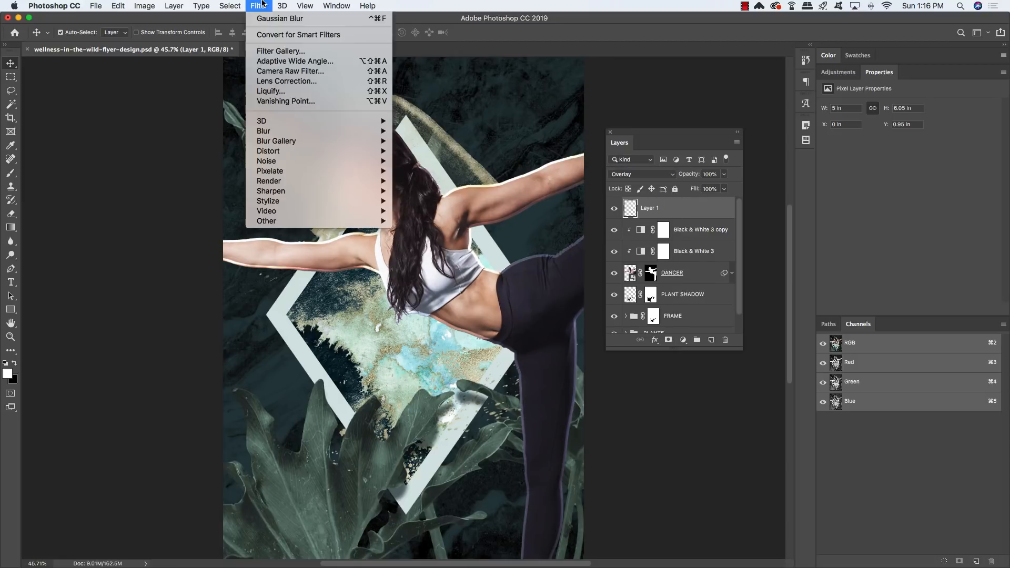
mouse_move(277, 134)
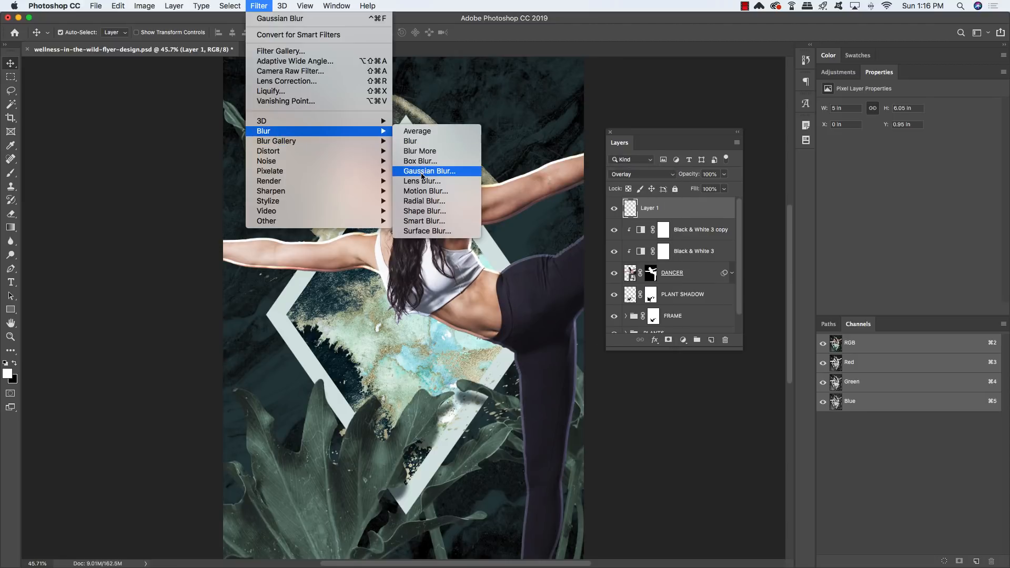
click(423, 171)
drag(423, 169, 347, 165)
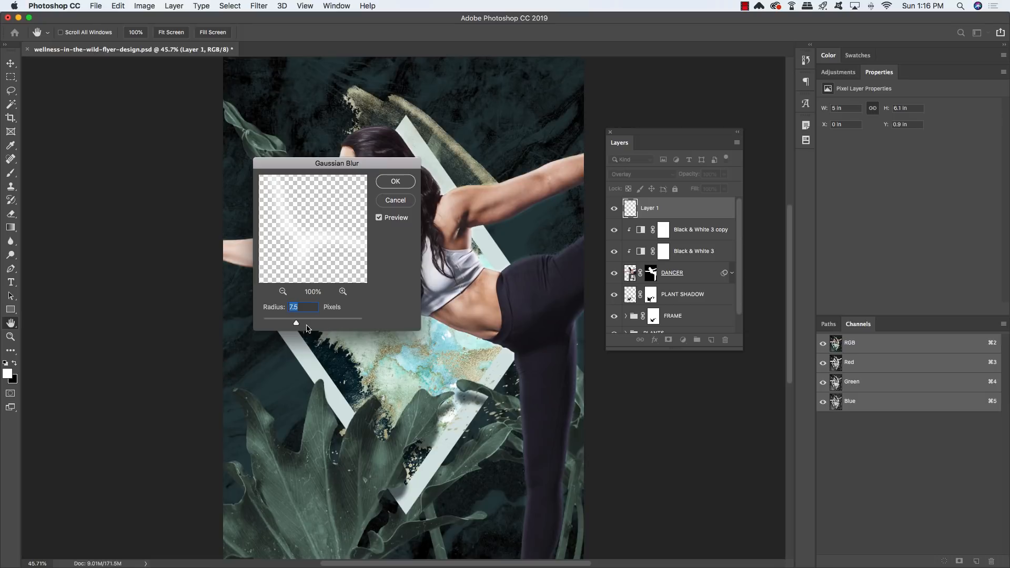
click(392, 182)
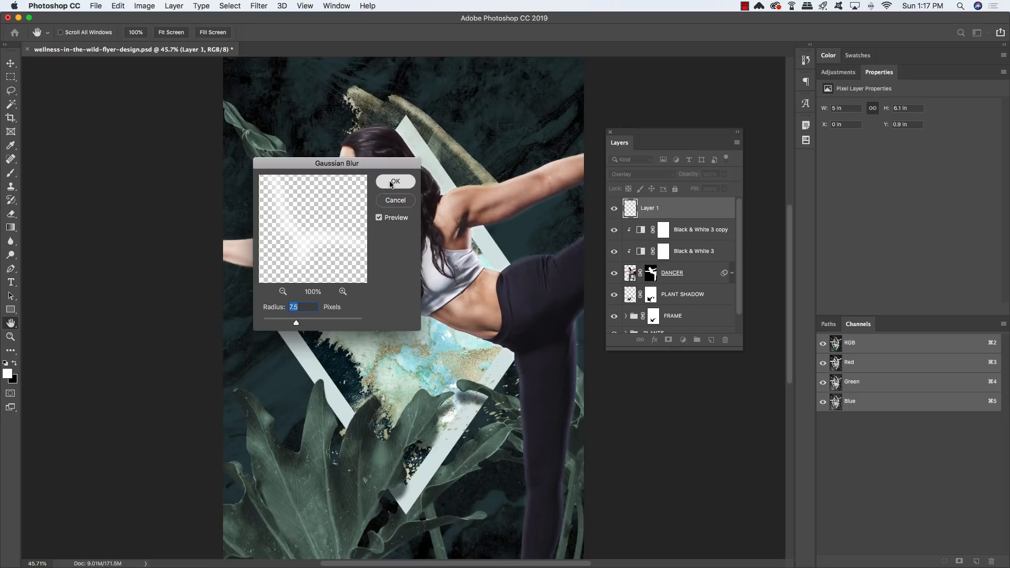
click(392, 182)
Duplicate the blurred outline layer and group both copies under the name RIM LIGHT
key(super+j)
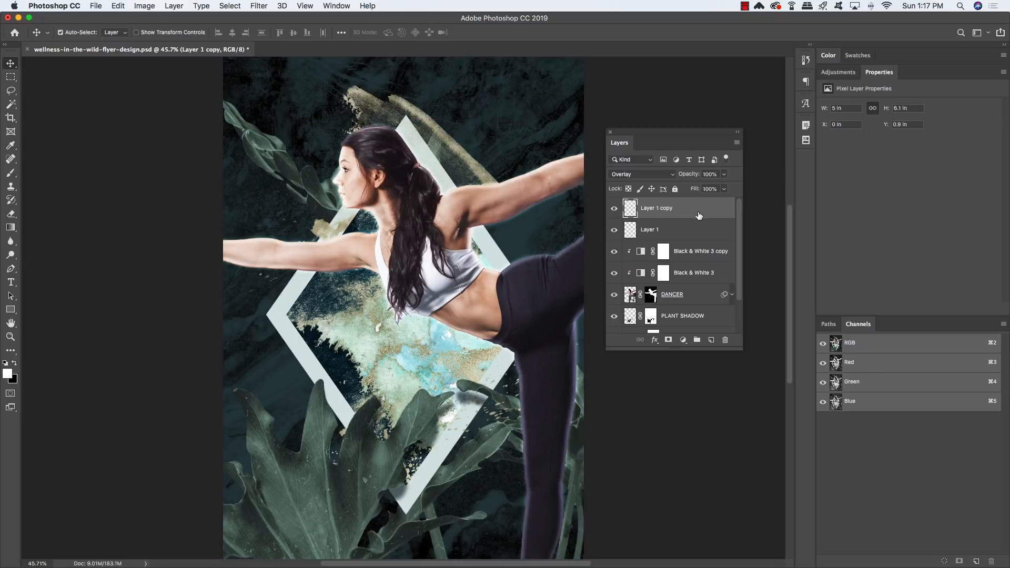
shift+click(691, 231)
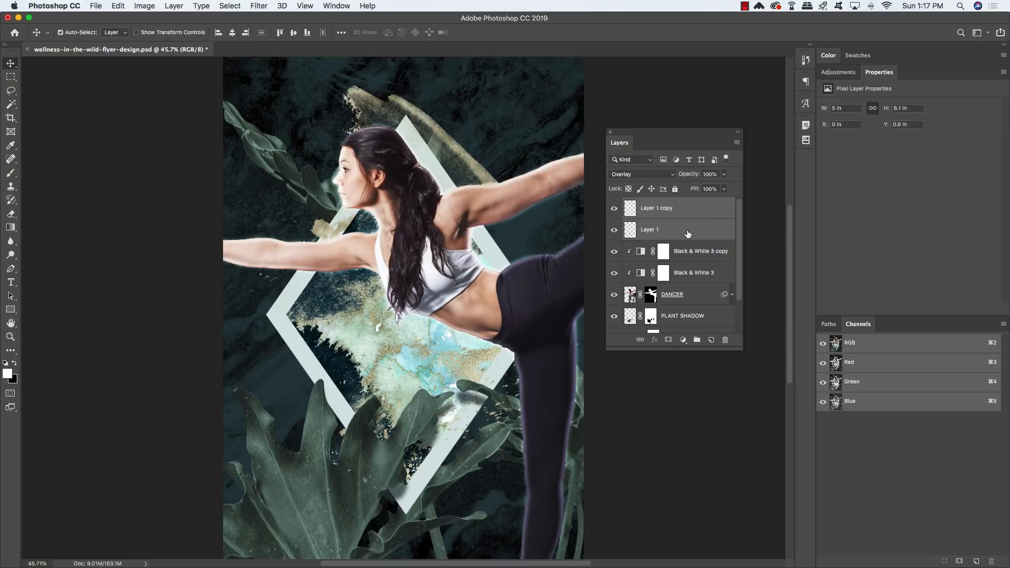
key(super+g)
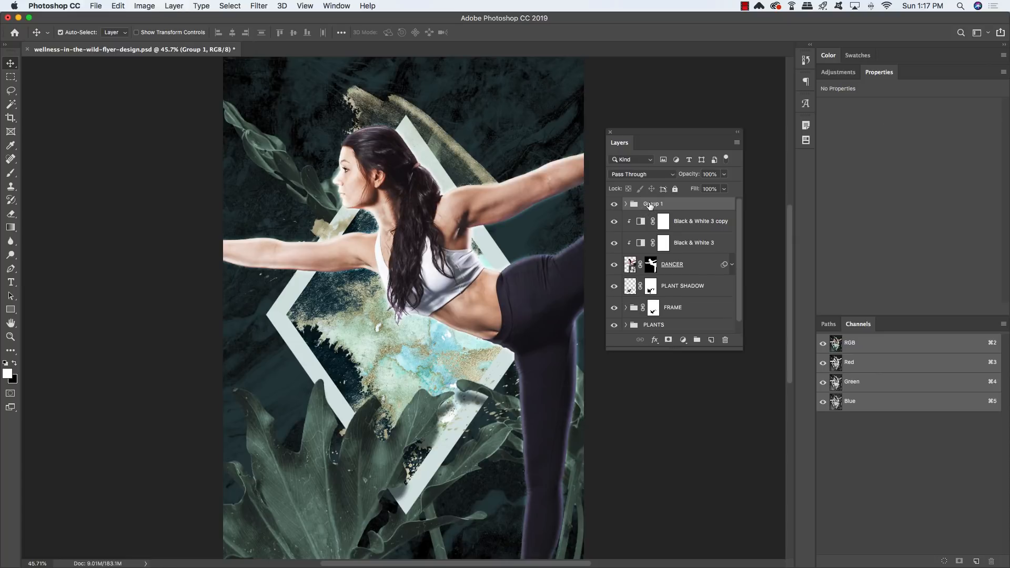
double_click(651, 204)
text(RIM LIGHT)
key(Return)
Add a layer mask to the RIM LIGHT group and paint black with a soft 90 px brush along the undersides of both arms
click(669, 341)
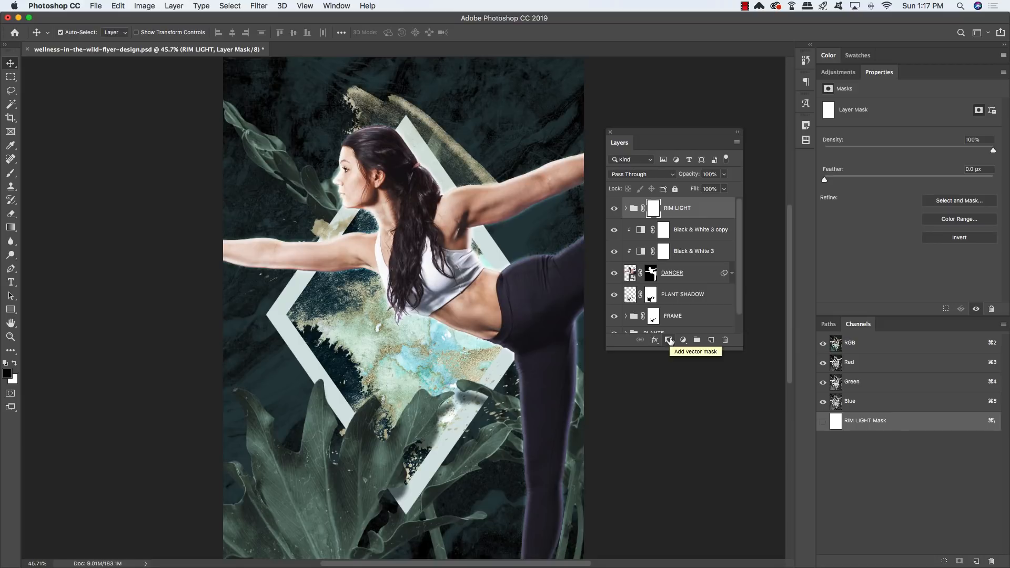
key(b)
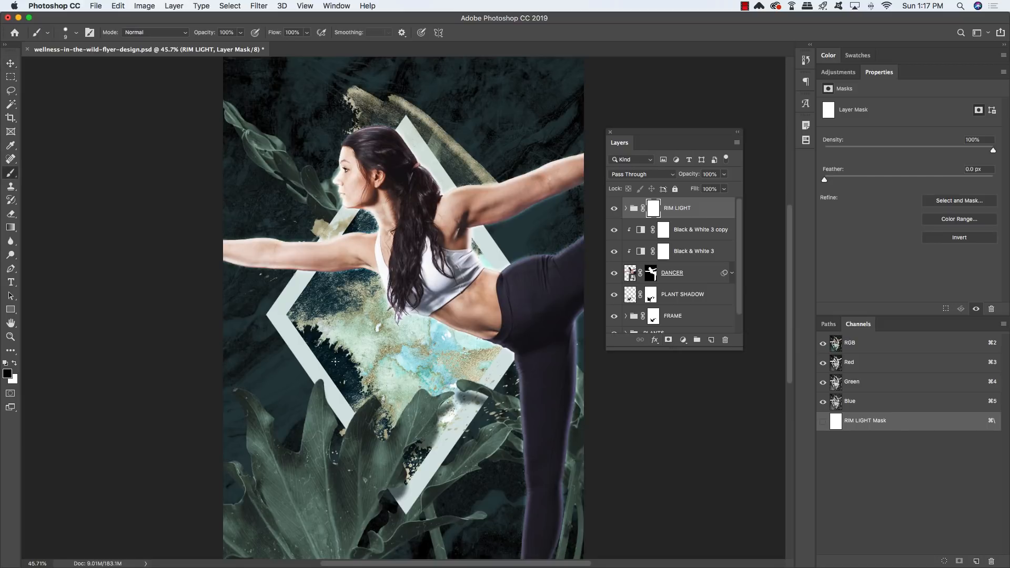
key(bracketright)
key(bracketright)
key(bracketright)
key(bracketright)
key(bracketright)
key(bracketright)
key(bracketright)
key(bracketright)
key(bracketright)
key(bracketright)
key(bracketright)
key(shift+bracketleft)
key(shift+bracketleft)
key(shift+bracketleft)
key(shift+bracketleft)
scroll(336, 278, right, 5)
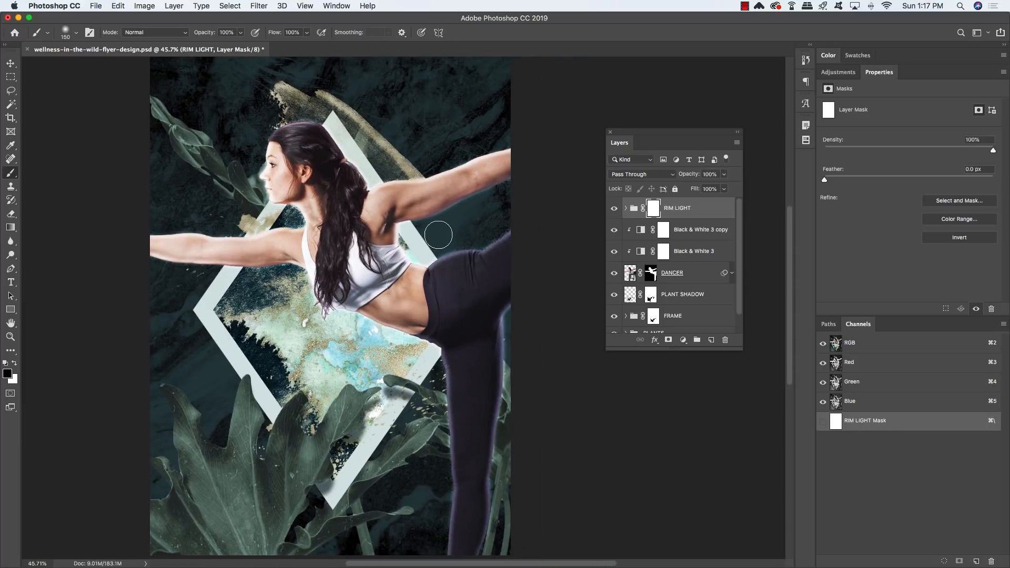
key(bracketleft)
key(bracketleft)
key(bracketleft)
scroll(334, 287, down, 1)
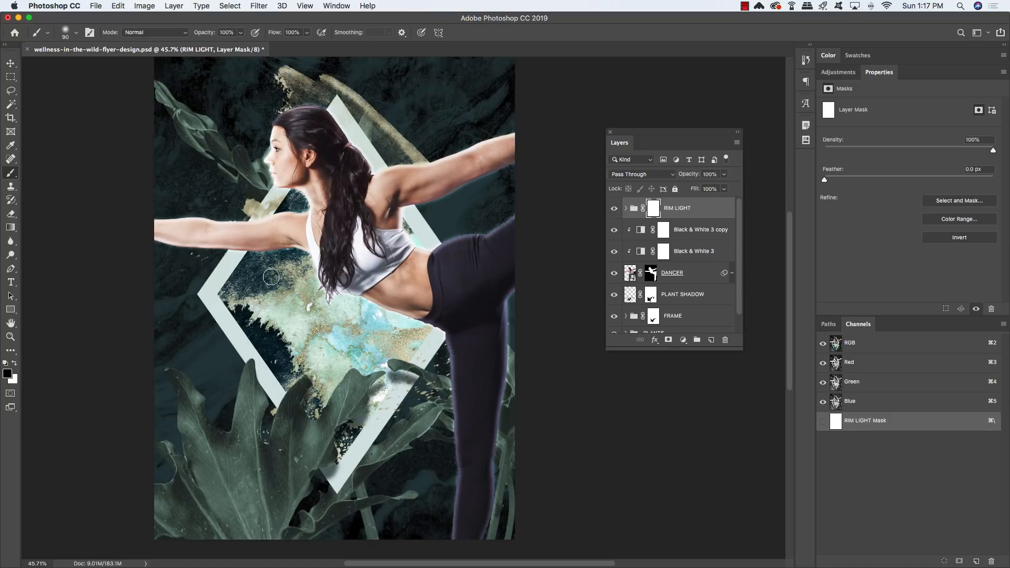
mouse_move(304, 255)
mouse_down()
mouse_move(263, 251)
mouse_move(315, 261)
mouse_move(307, 253)
mouse_move(312, 282)
mouse_move(314, 267)
mouse_move(332, 302)
mouse_up()
mouse_move(430, 218)
mouse_down()
mouse_move(444, 170)
mouse_move(371, 244)
mouse_up()
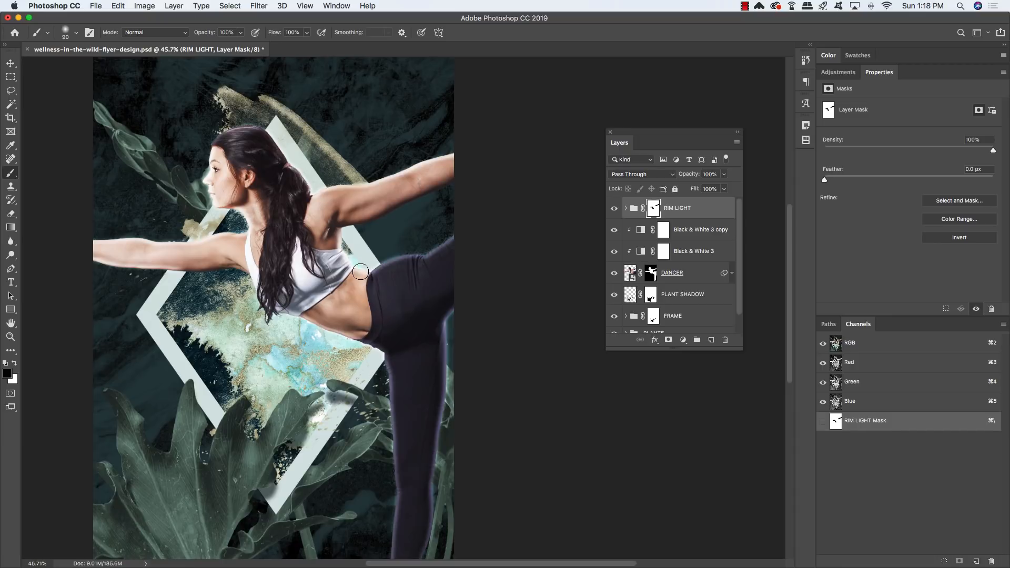
Enlarge the brush to 150 px and mask out the rim light along the dancer's abdomen and face
key(bracketright)
key(bracketright)
key(bracketright)
drag(309, 320, 349, 347)
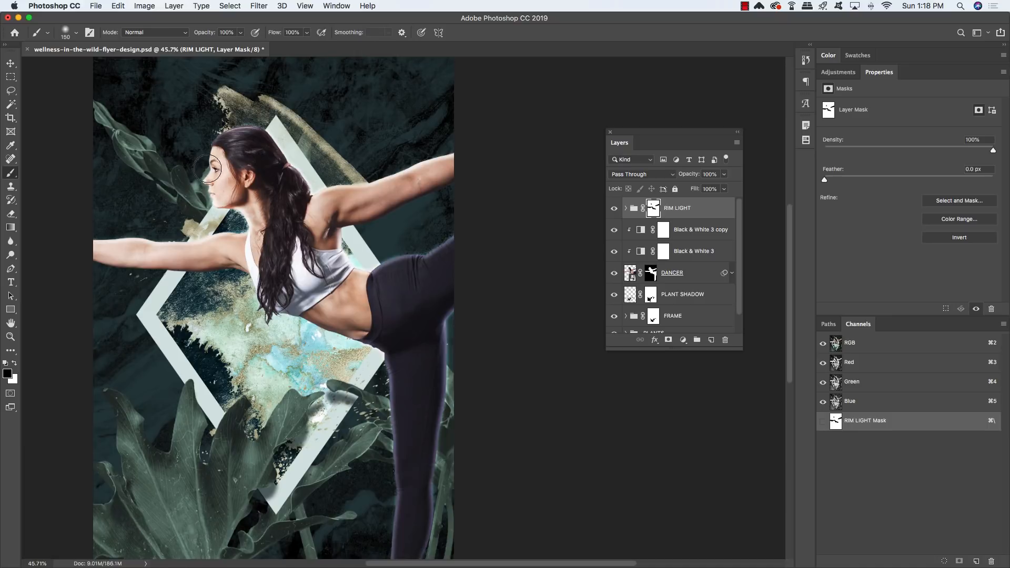
mouse_move(207, 168)
mouse_down()
mouse_move(205, 194)
mouse_move(231, 208)
mouse_up()
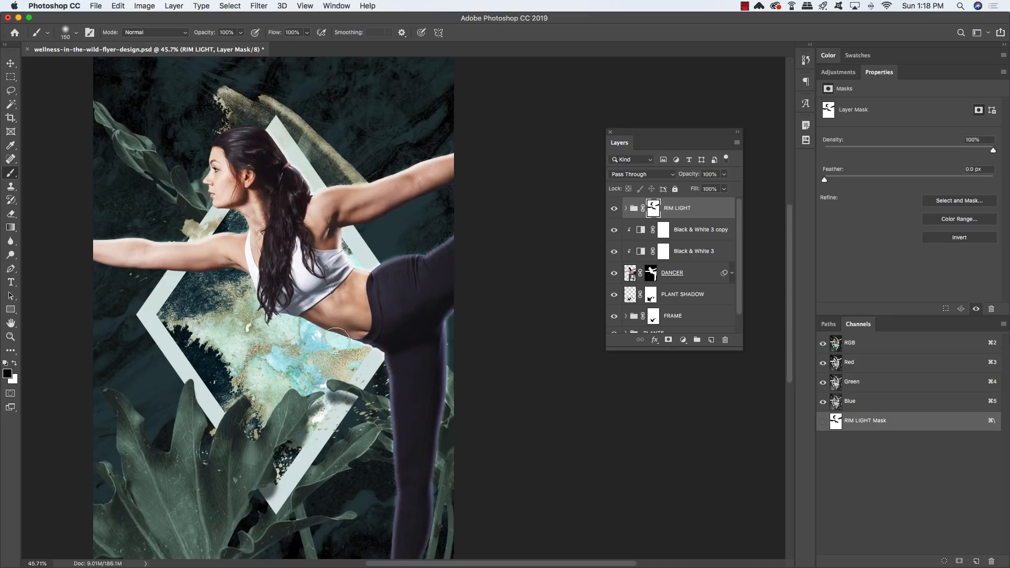
Paint black on the RIM LIGHT mask along the raised leg's underside, the standing leg and the lower back
drag(454, 403, 424, 352)
drag(428, 245, 421, 309)
mouse_move(425, 315)
mouse_down()
mouse_move(414, 473)
mouse_move(363, 532)
mouse_move(374, 382)
mouse_up()
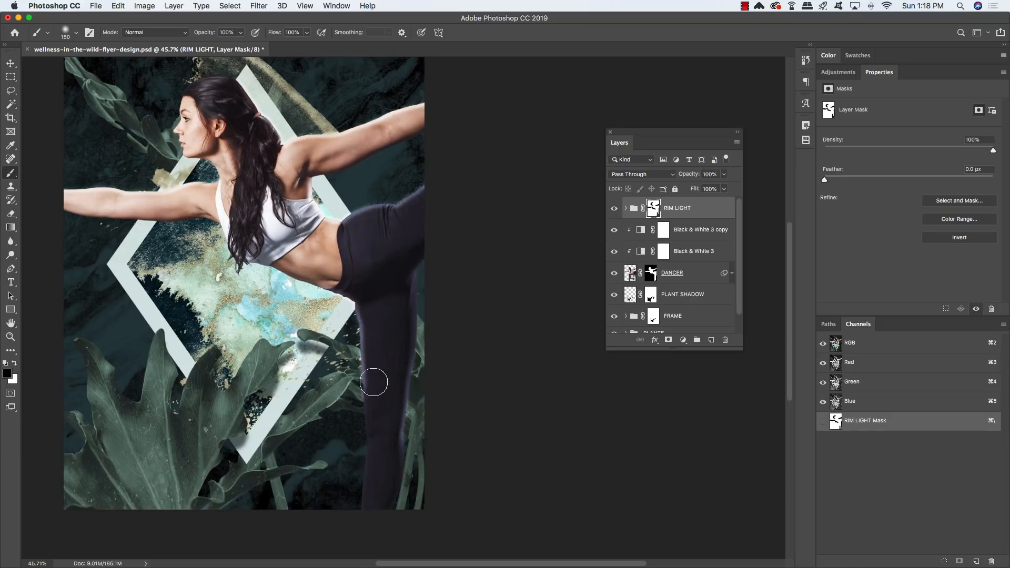
drag(373, 326, 367, 392)
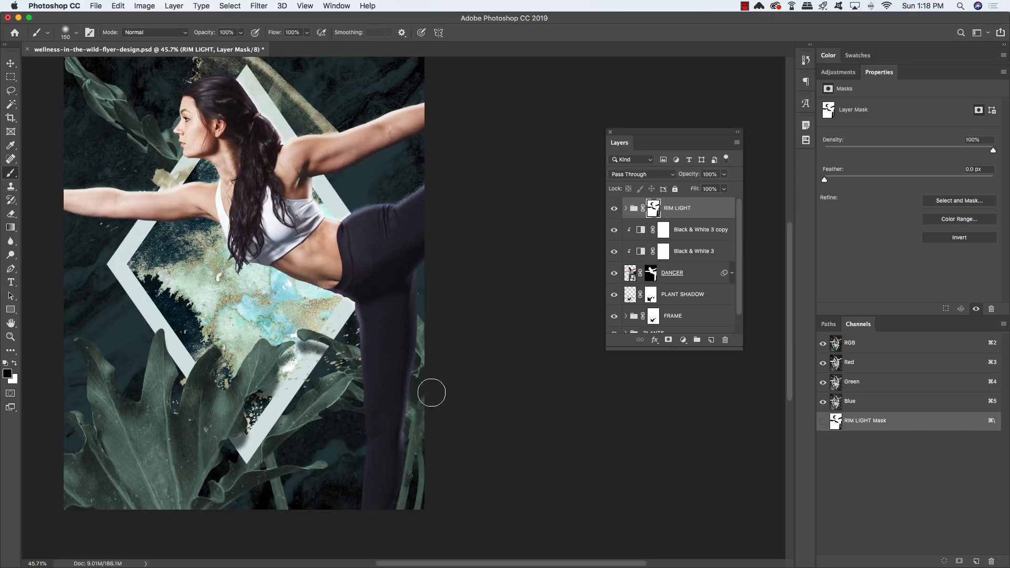
scroll(435, 422, up, 2)
scroll(434, 421, left, 1)
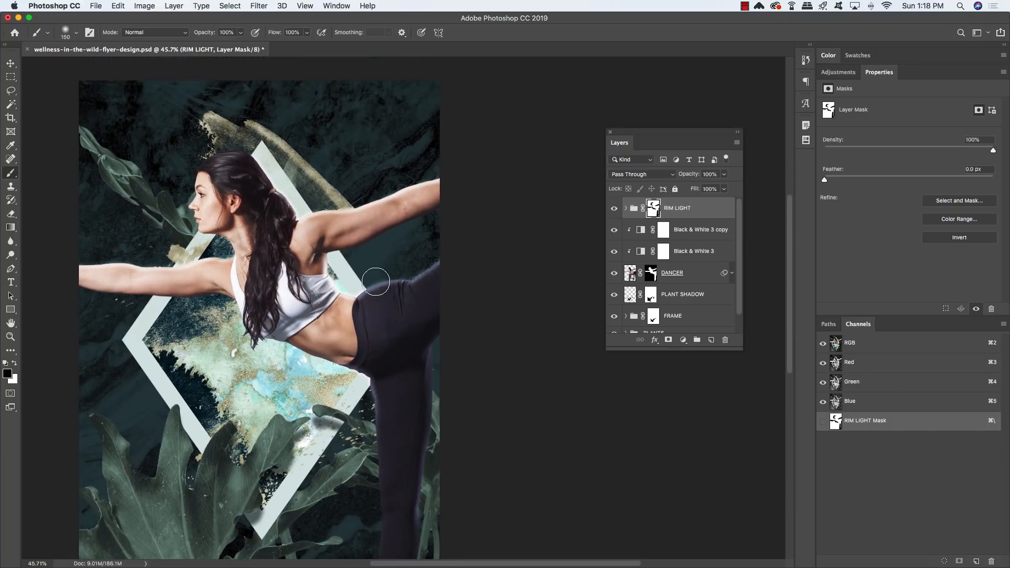
drag(376, 275, 365, 301)
Compare the dancer with and without the RIM LIGHT group by toggling its visibility
click(613, 208)
click(613, 208)
click(614, 208)
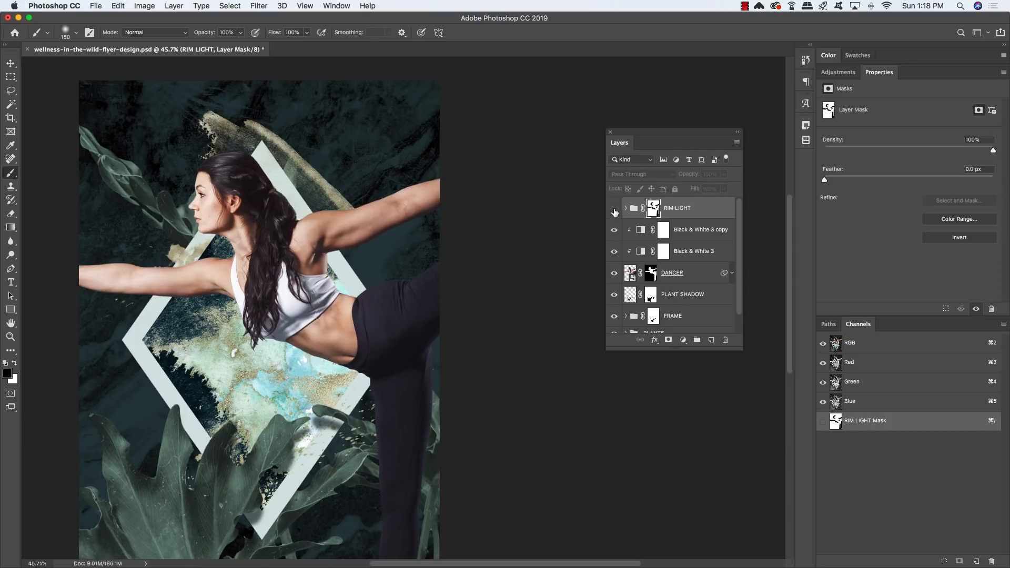
click(614, 208)
click(613, 208)
click(613, 209)
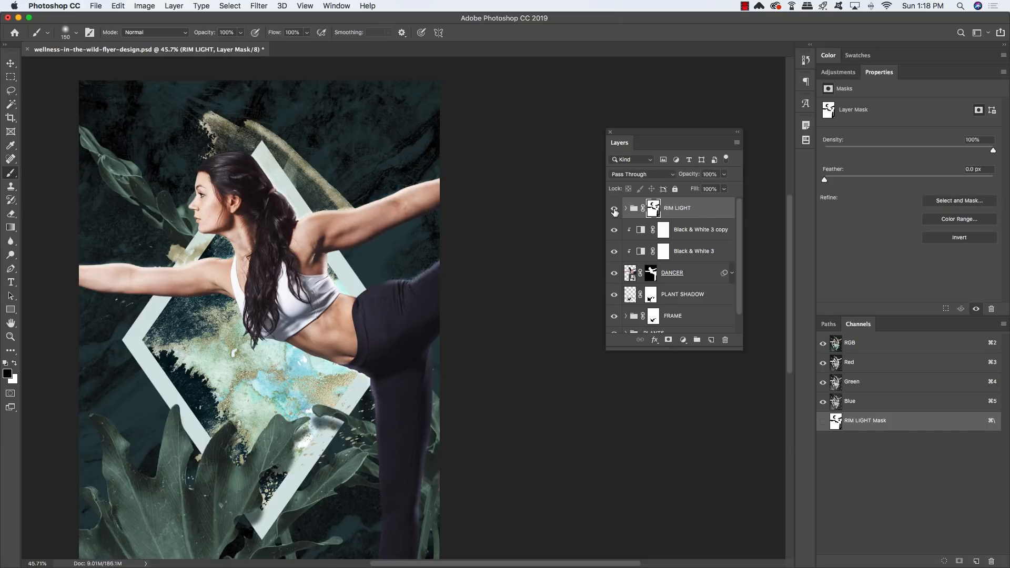
click(614, 209)
click(613, 208)
click(614, 209)
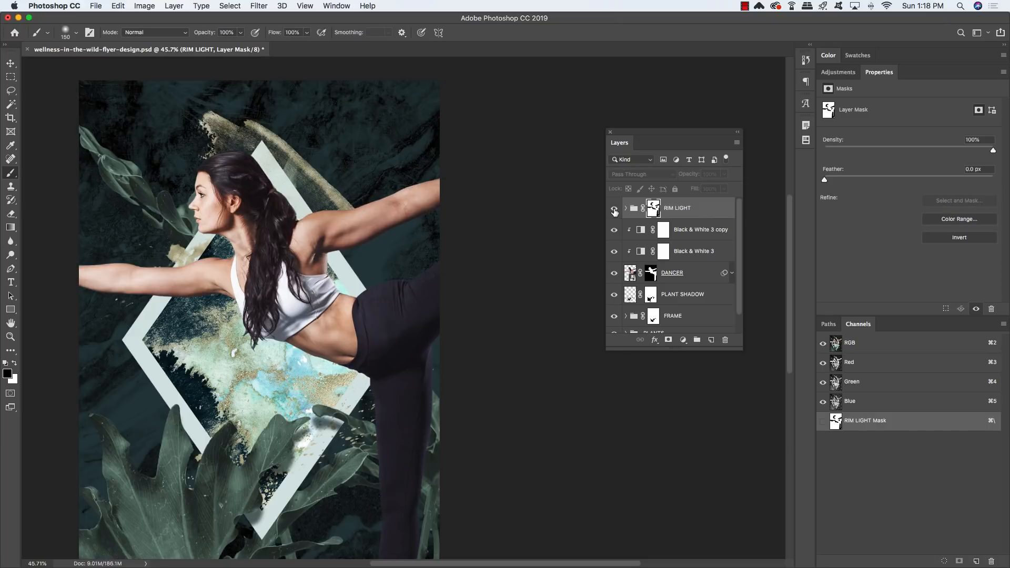
click(613, 210)
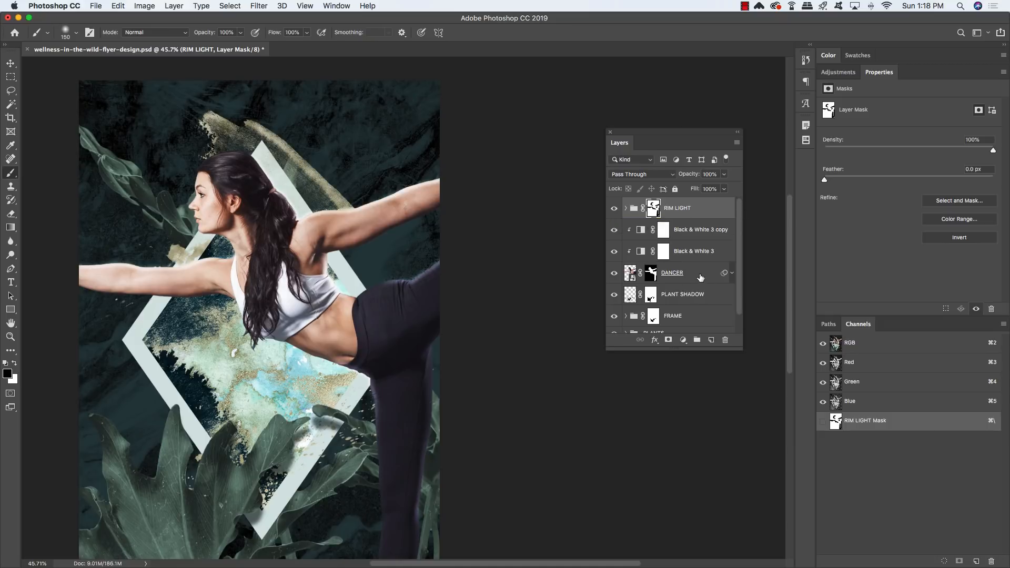
Group RIM LIGHT, both Black & White adjustments and DANCER as WOMAN, and move the floating layer list beside the artwork and shrink it
shift+click(650, 274)
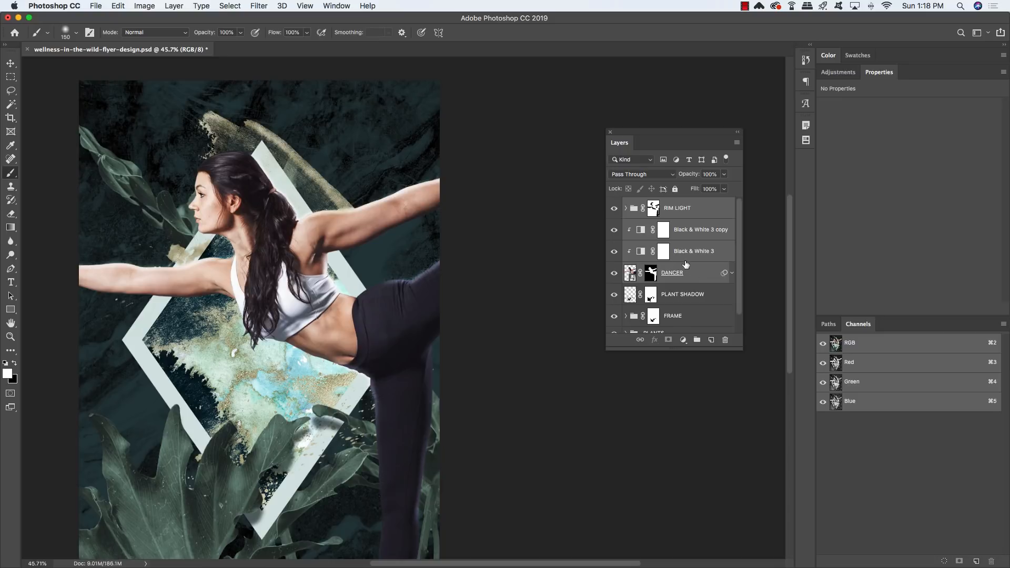
key(super+g)
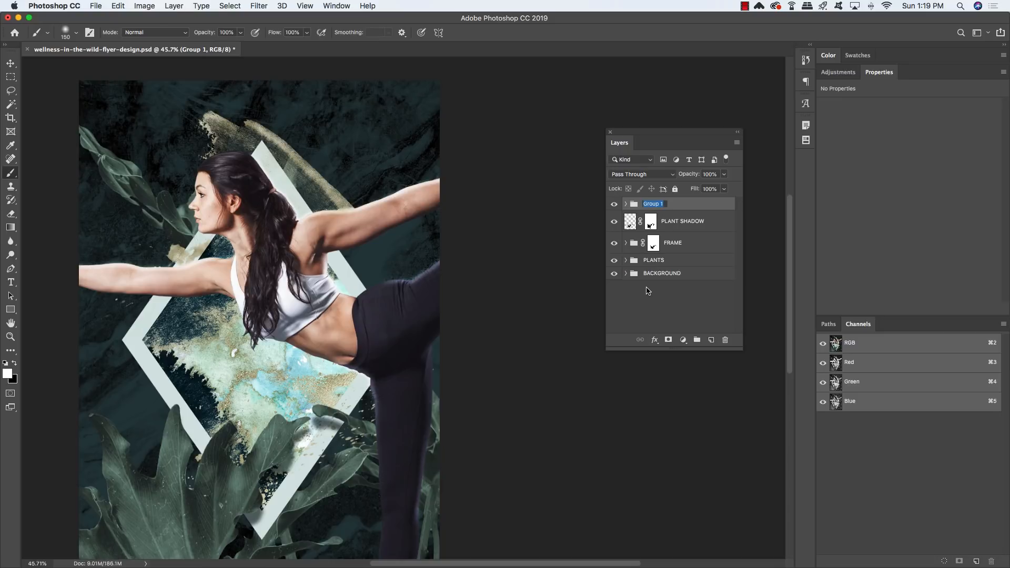
text(WOMAN)
key(Return)
drag(667, 134, 516, 86)
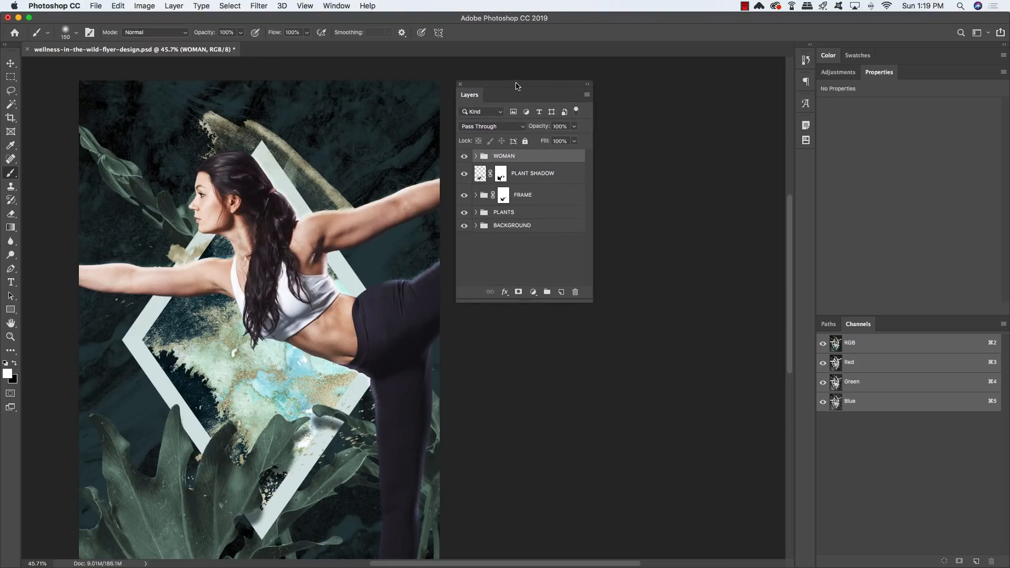
drag(585, 298, 572, 255)
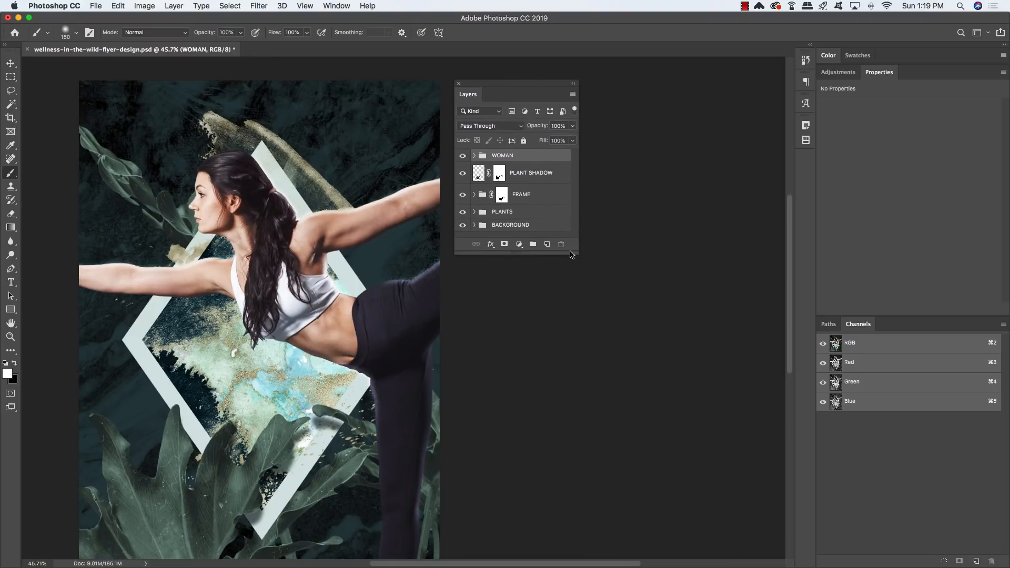
Duplicate the WOMAN group and merge the copy into a single layer
key(v)
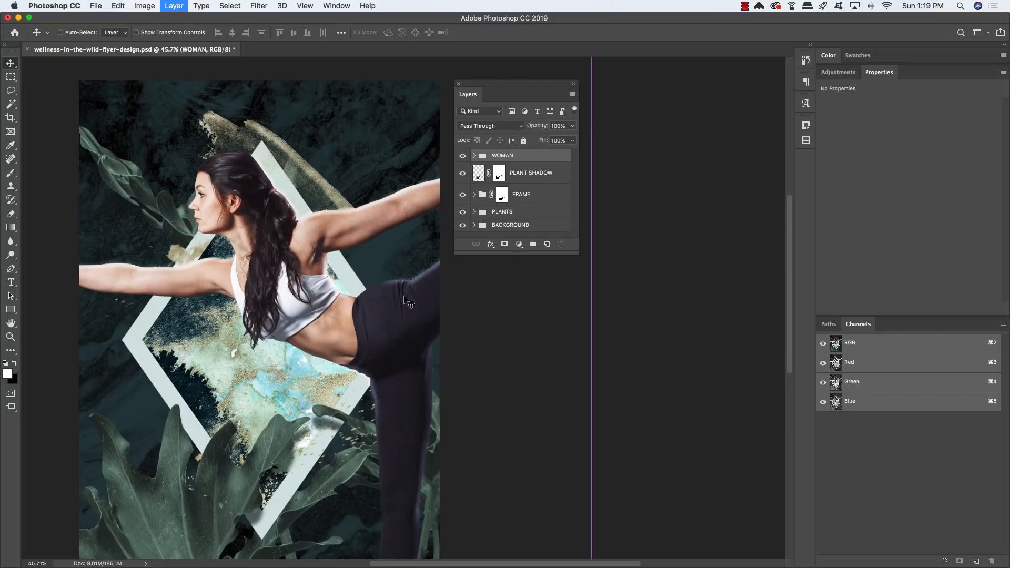
key(super+j)
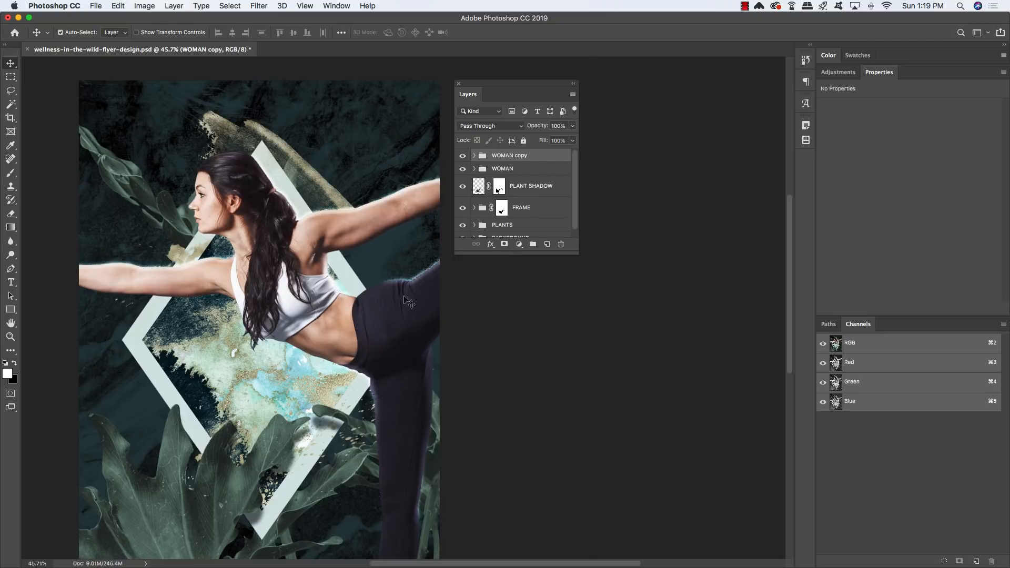
key(super+e)
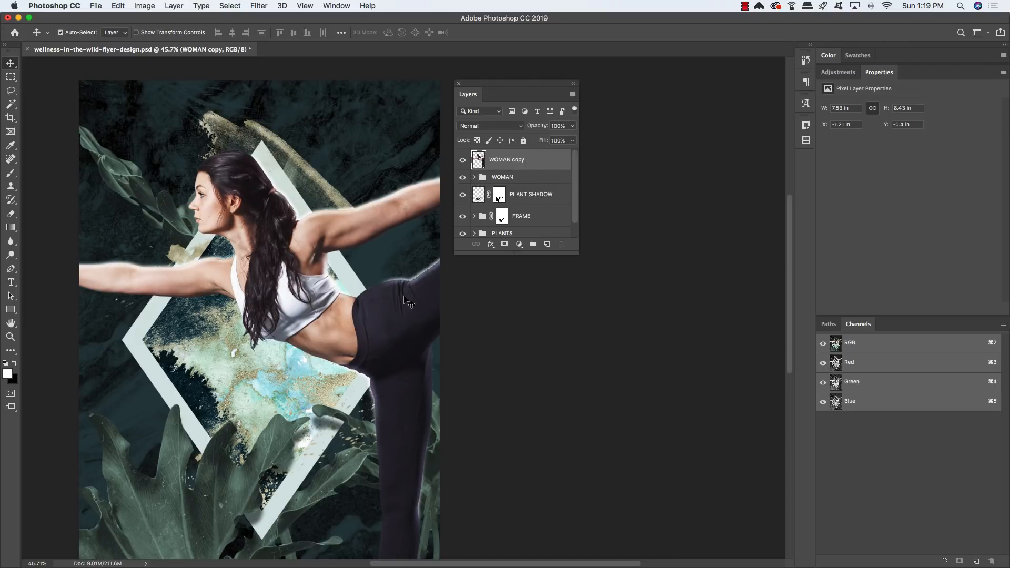
Select the merged WOMAN copy's outline, fill the silhouette with black, and deselect
super+click(479, 161)
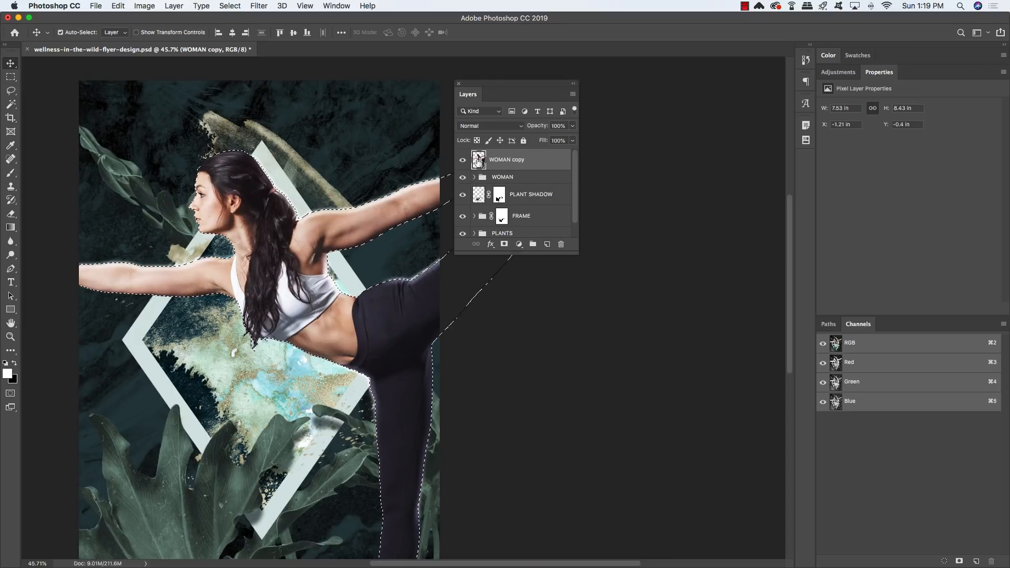
key(x)
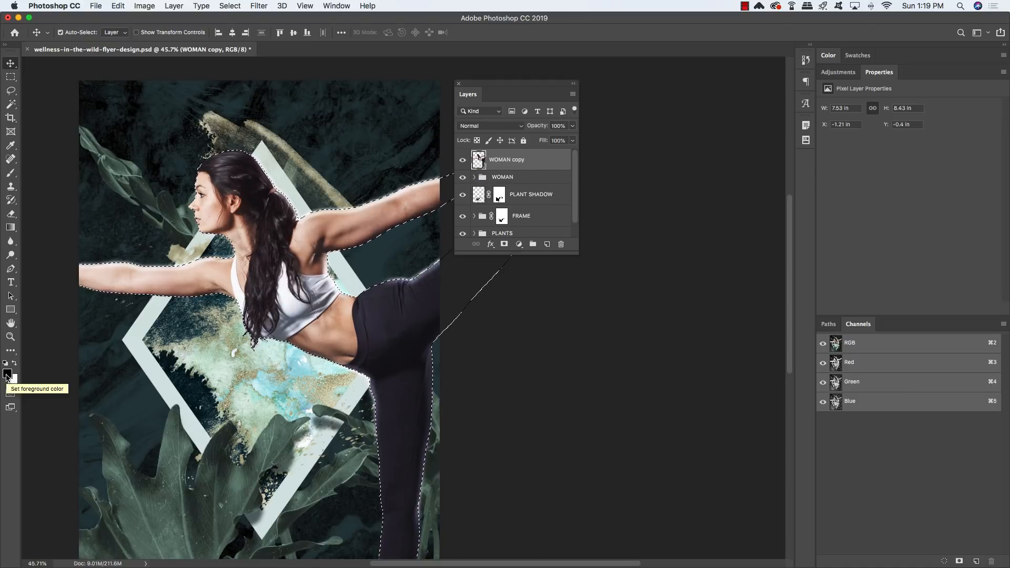
key(alt+BackSpace)
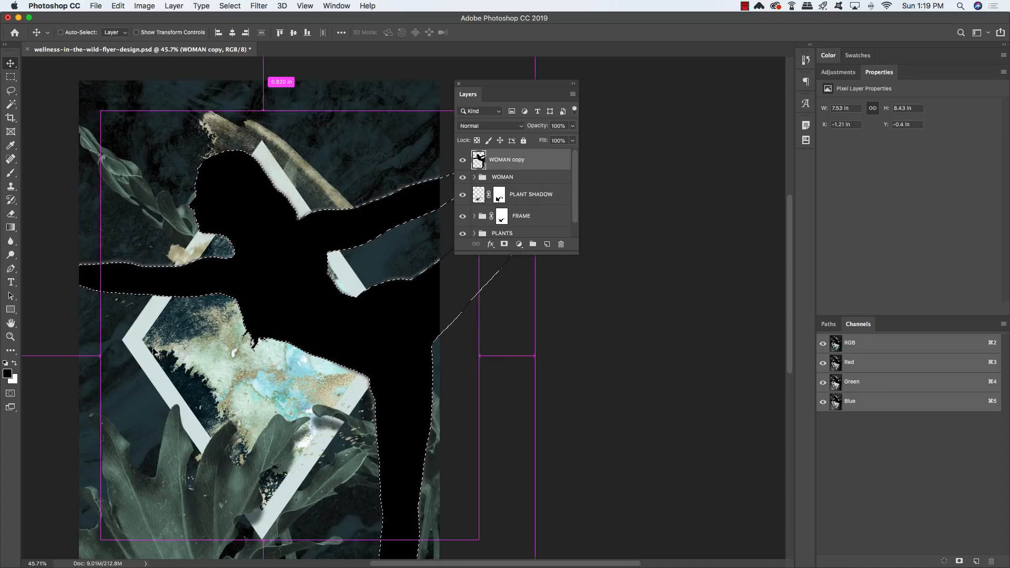
key(super+d)
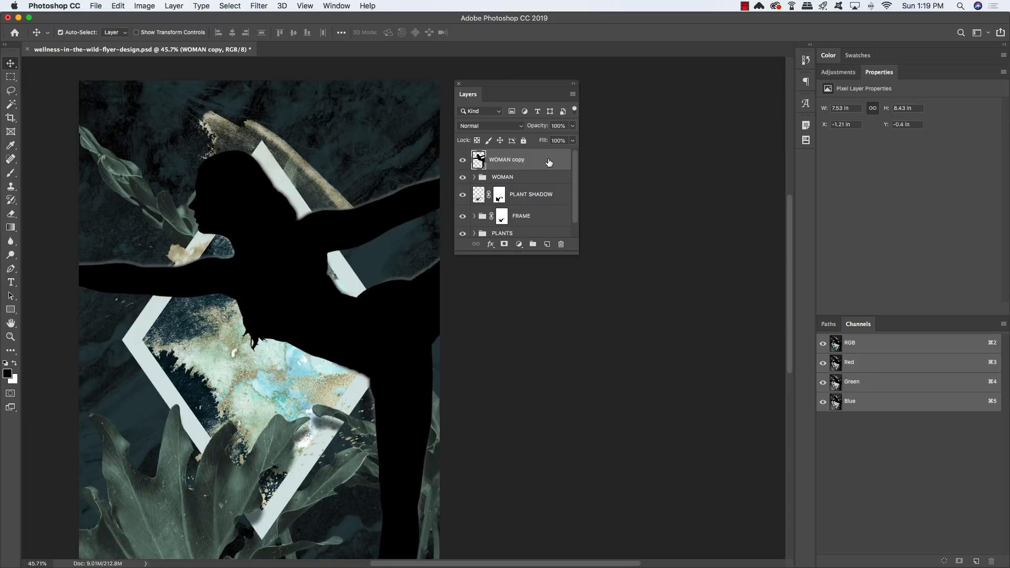
Place the black silhouette directly above the FRAME group, clip it to FRAME, and rename it SHADOW
drag(548, 162, 539, 197)
drag(575, 254, 588, 377)
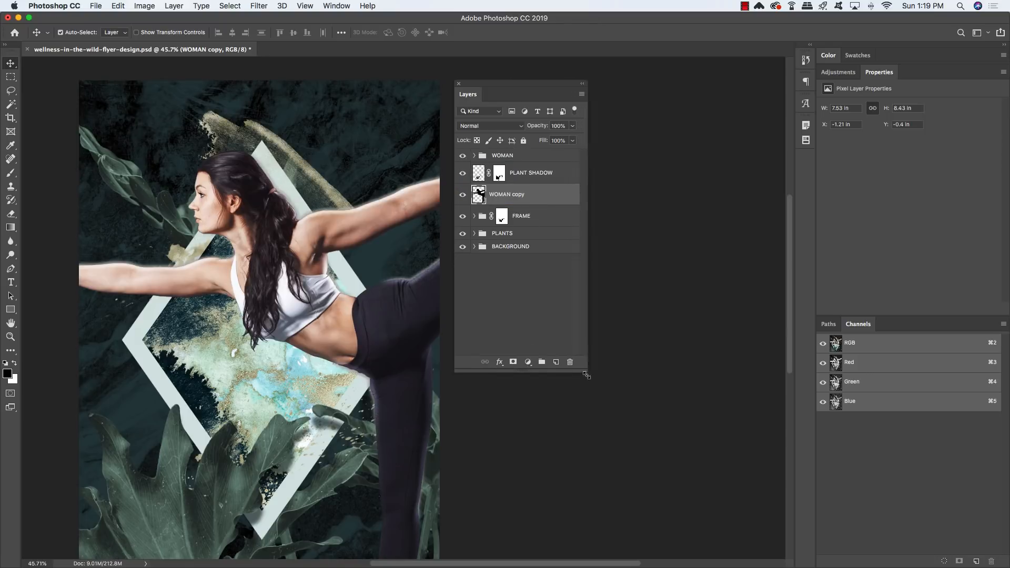
right_click(513, 197)
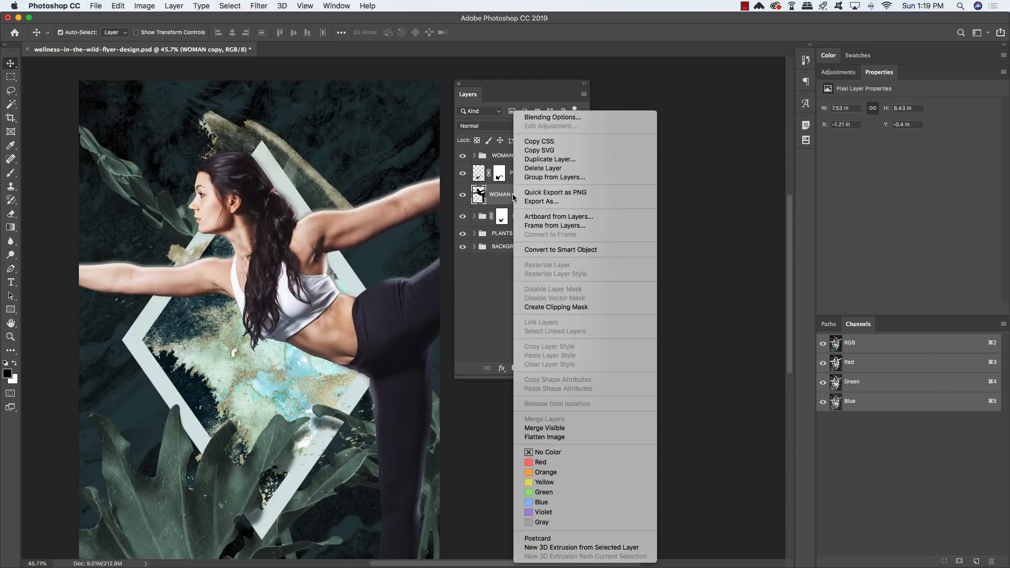
click(544, 307)
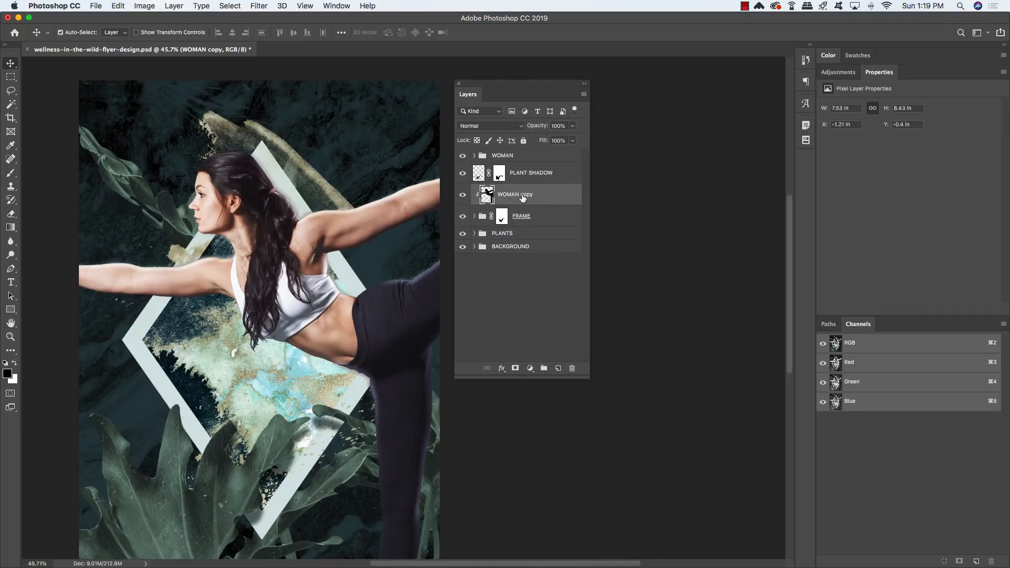
text(SHADOW)
key(Return)
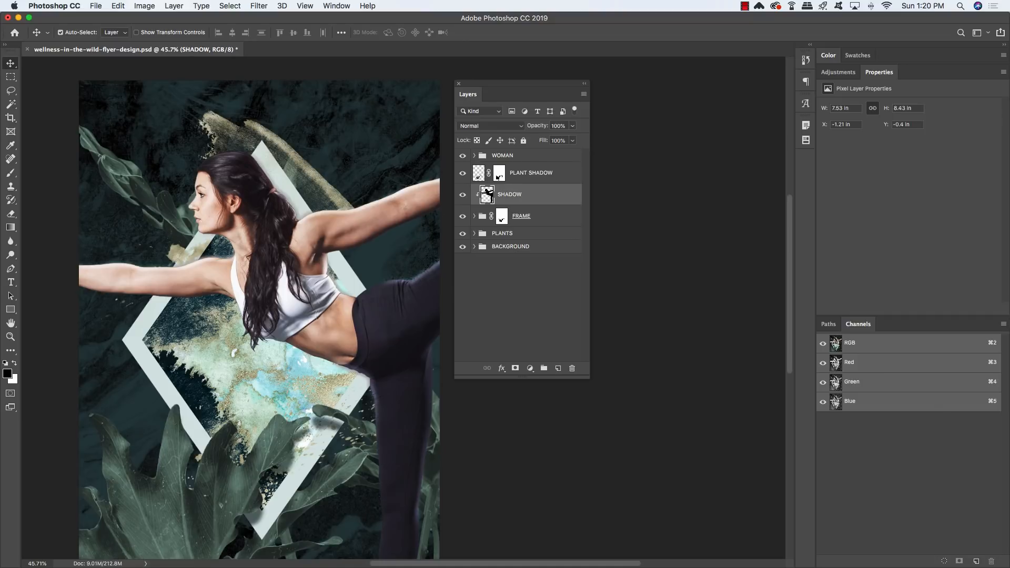
Nudge the SHADOW layer downward so it extends below the dancer's arm and torso
key(shift+Down)
key(shift+Down)
key(shift+Down)
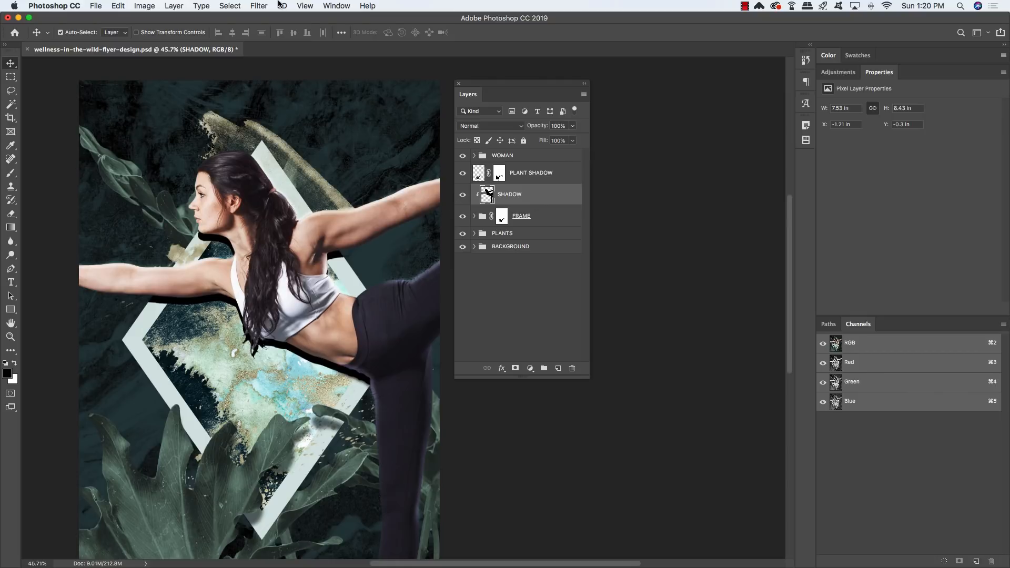
Apply a Gaussian Blur with a 7.5-pixel radius to SHADOW and set its opacity to 60%
click(258, 6)
mouse_move(264, 138)
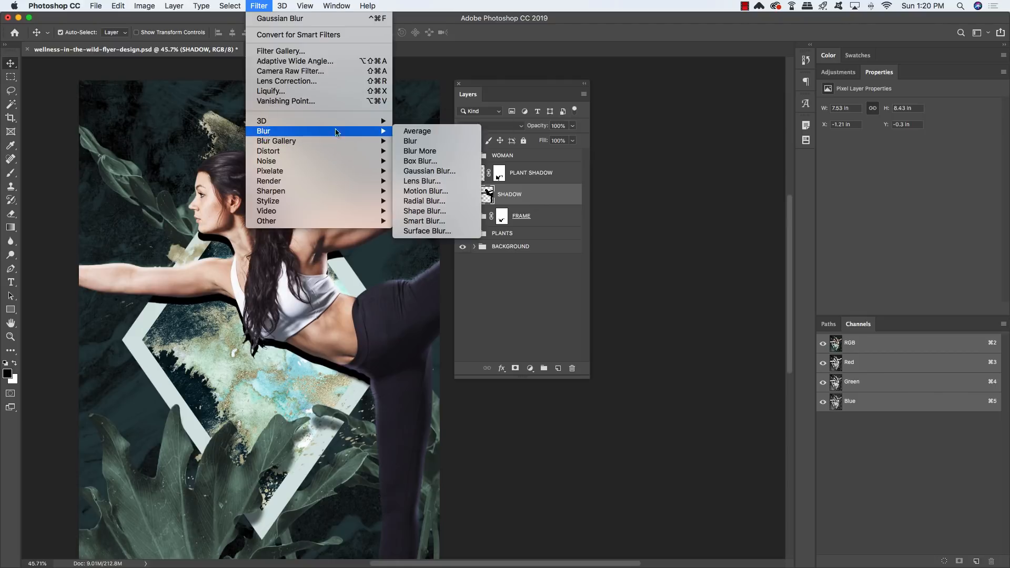
click(420, 171)
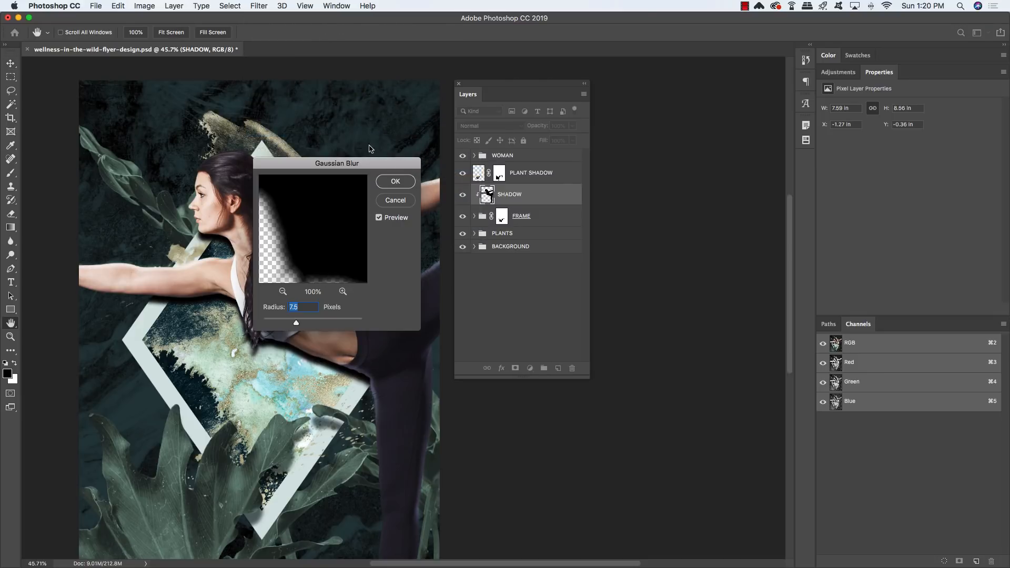
drag(342, 163, 280, 154)
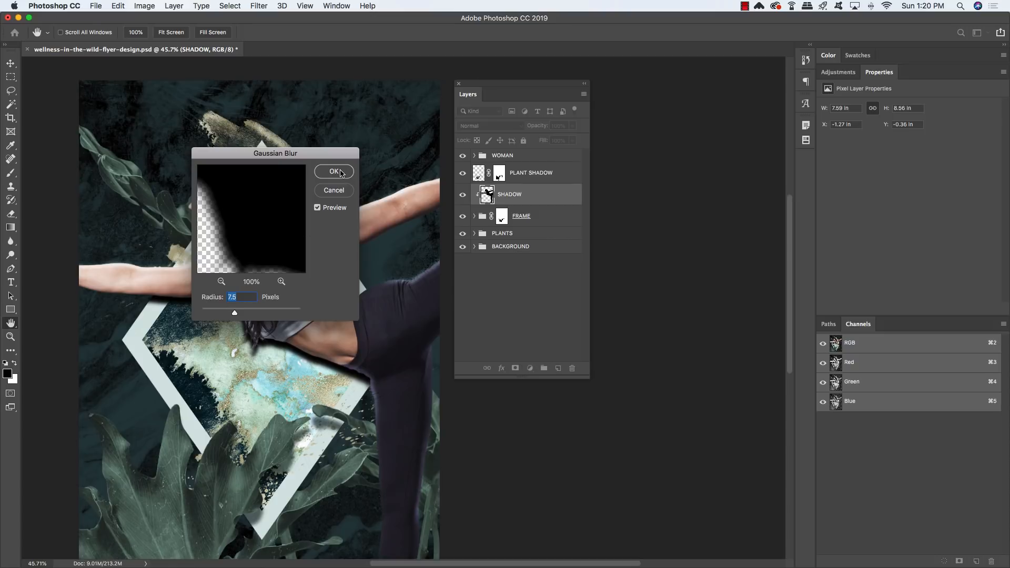
click(340, 173)
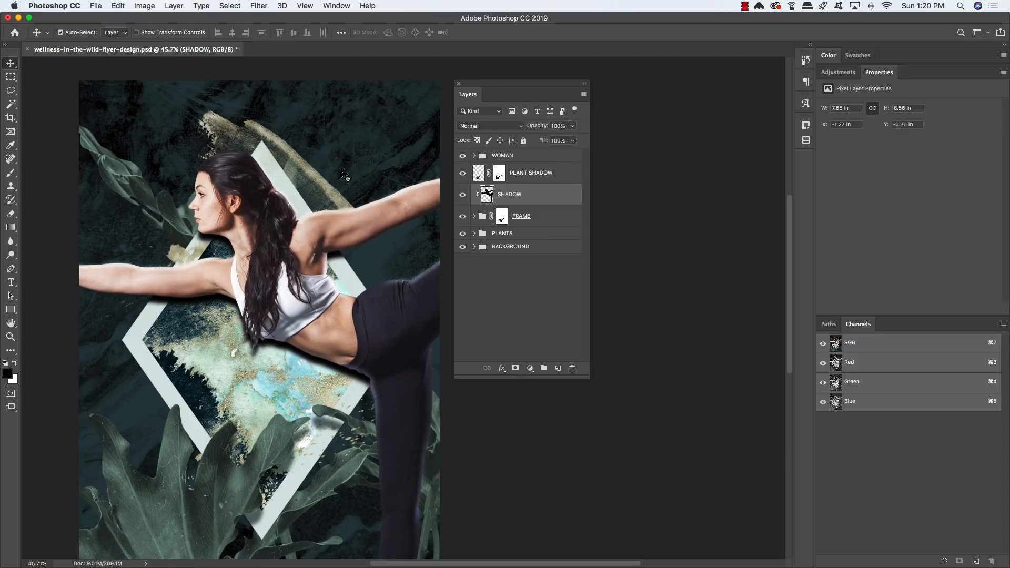
key(6)
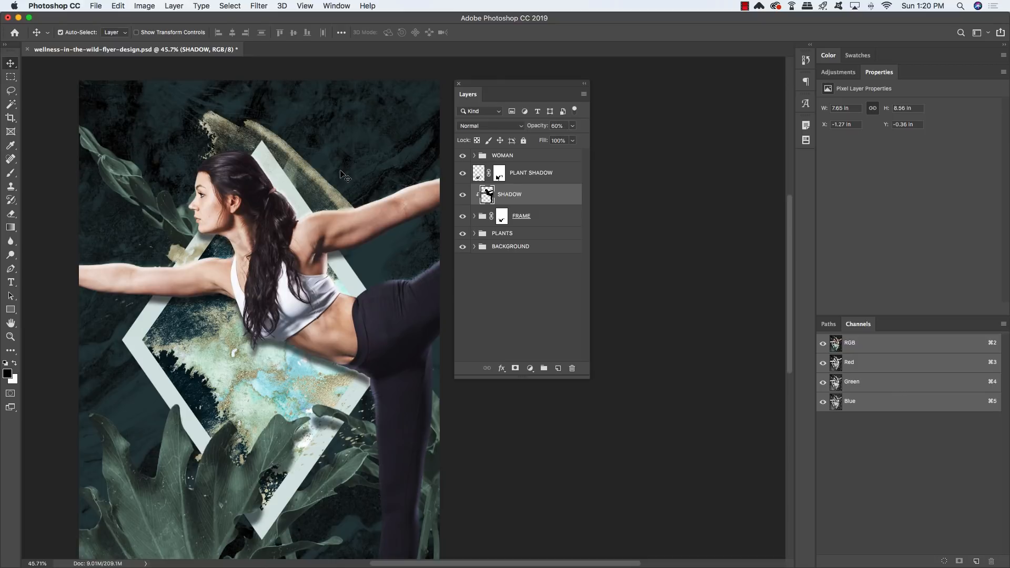
Compare the frame with and without the dancer's shadow by toggling the SHADOW layer's visibility
click(462, 196)
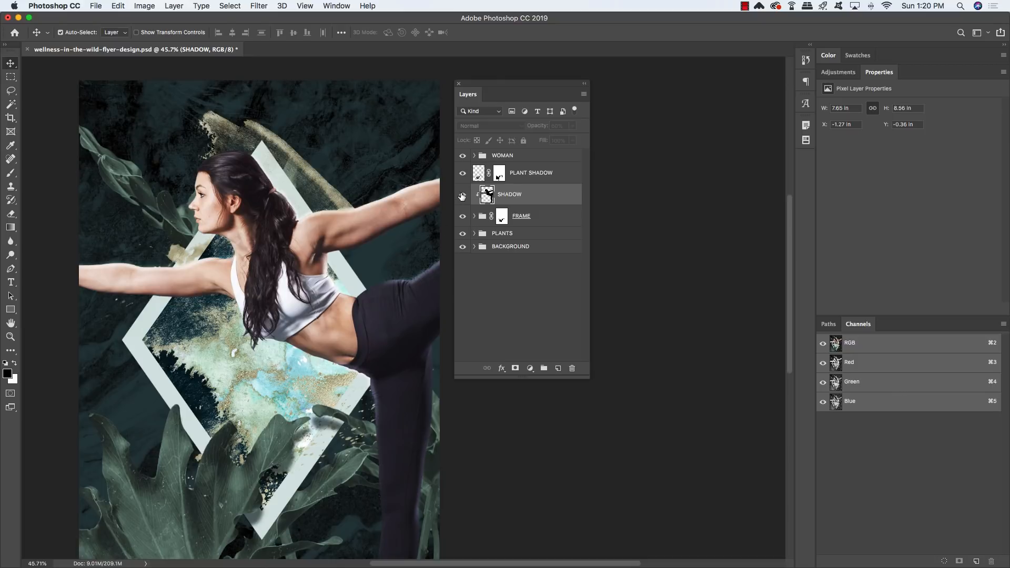
click(462, 195)
click(462, 196)
click(462, 196)
click(462, 196)
click(462, 196)
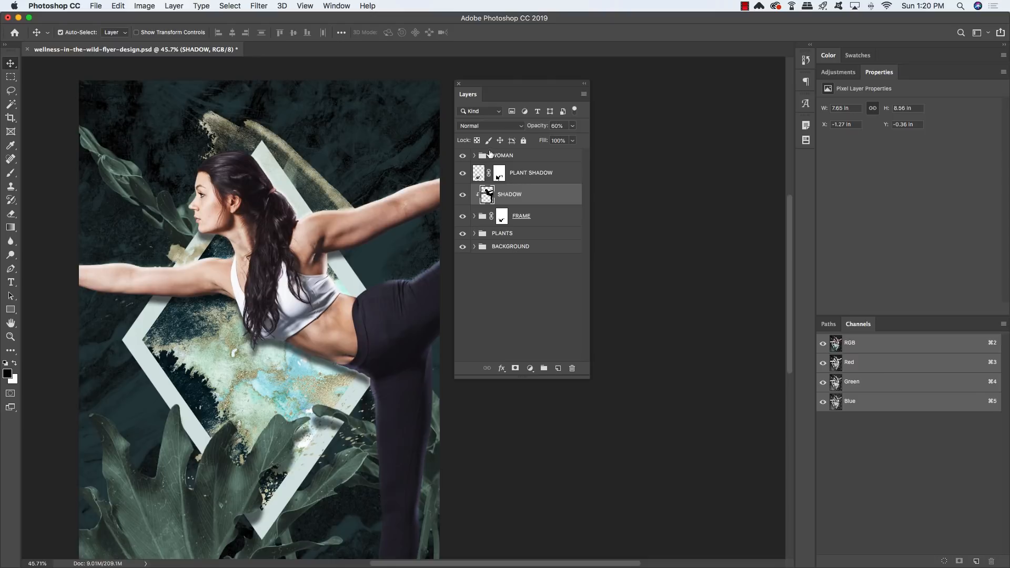
Paint black on the RIM LIGHT mask where the dancer's standing leg meets the hip, and collapse the WOMAN group
click(474, 155)
click(516, 175)
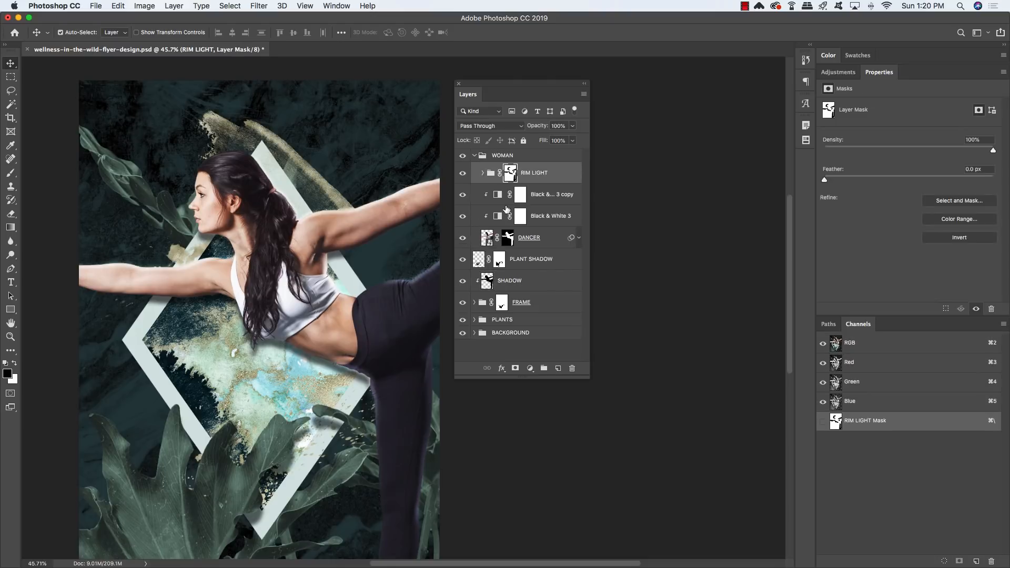
key(b)
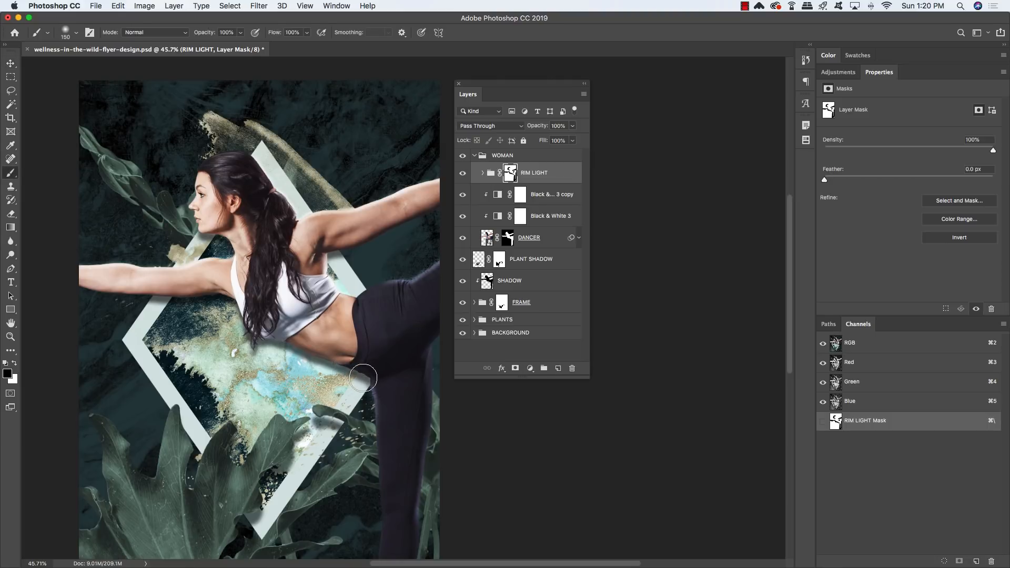
mouse_move(360, 377)
mouse_down()
mouse_move(372, 421)
mouse_move(371, 401)
mouse_up()
click(474, 156)
key(v)
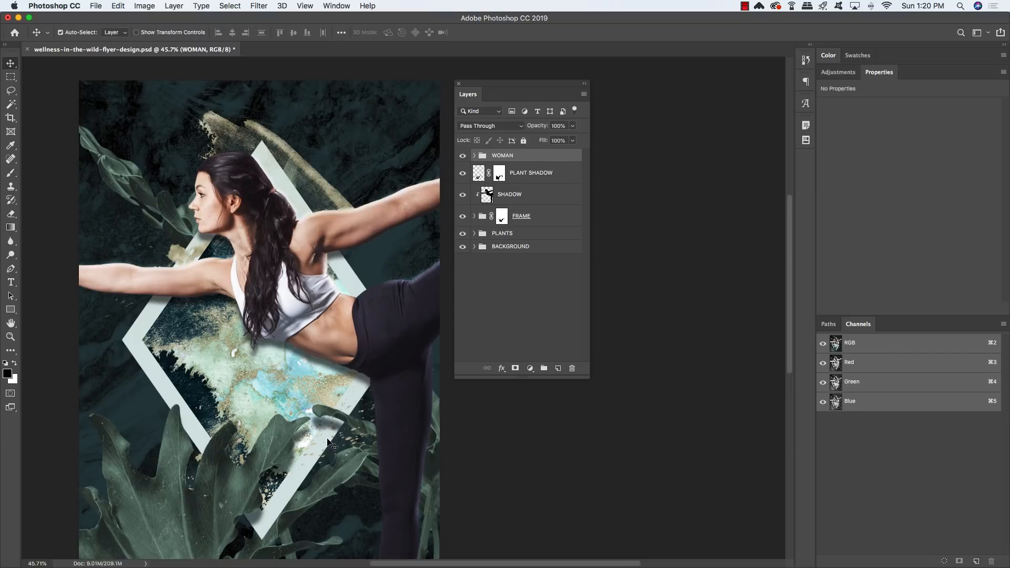
Save the flyer and open the stock photo close-up-colors-design-940271.jpg
scroll(327, 440, left, 3)
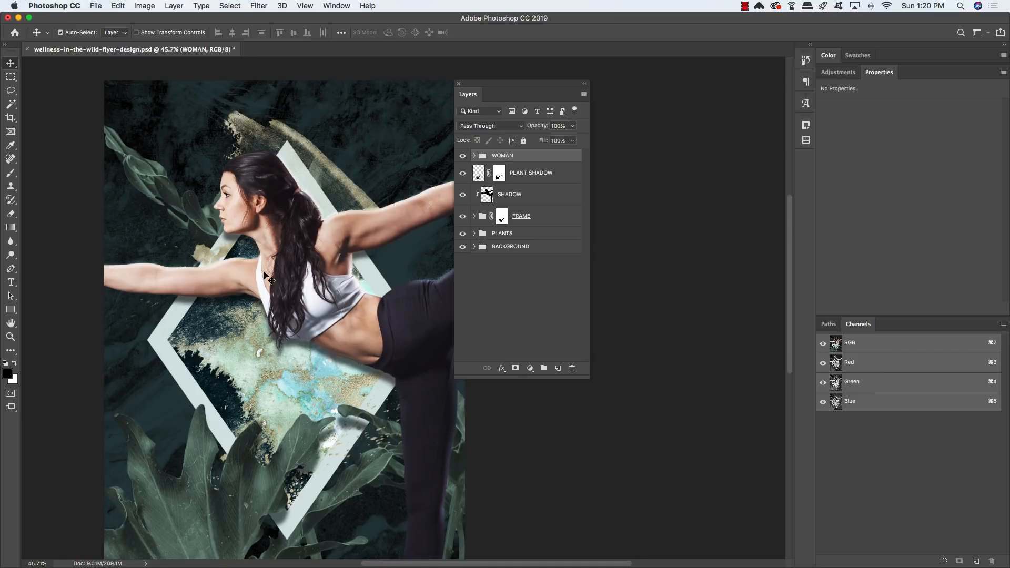
key(super+s)
click(98, 4)
key(Escape)
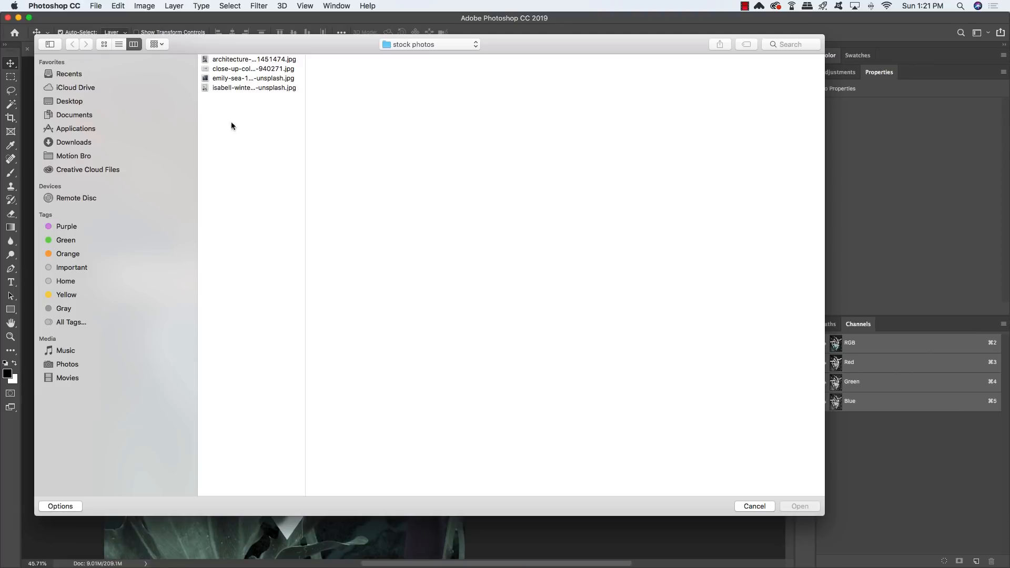
click(227, 70)
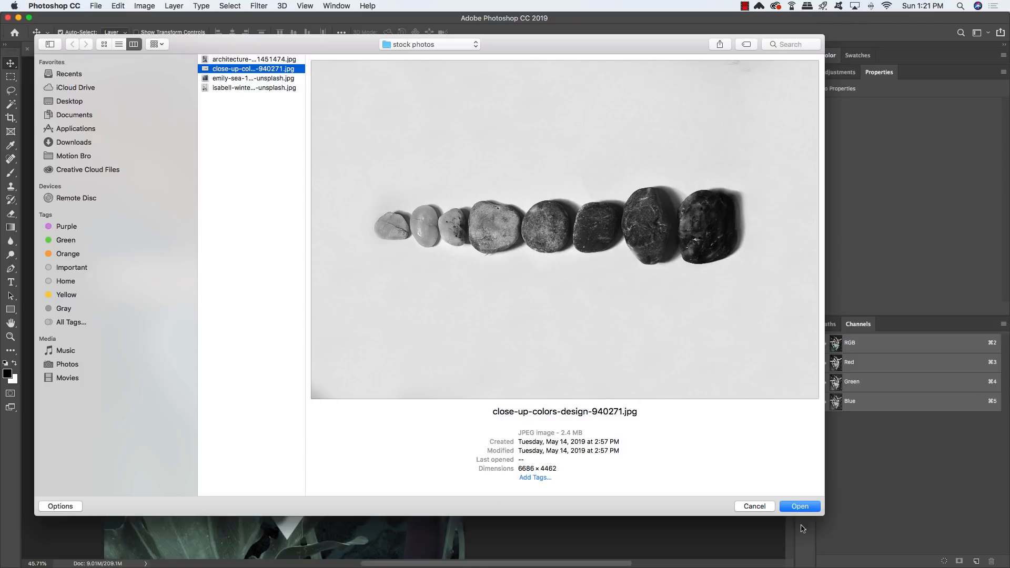
click(809, 510)
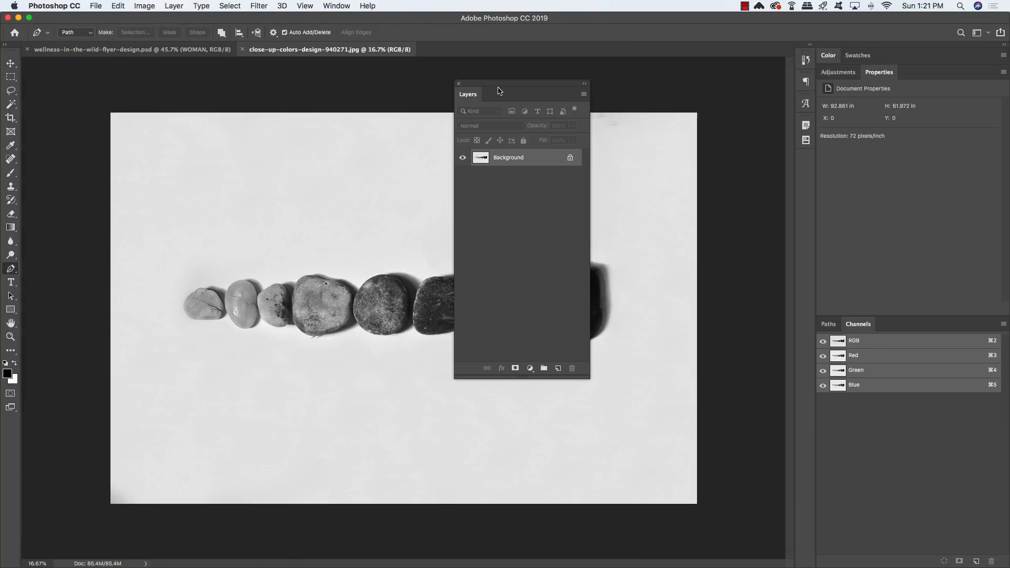
Move the floating layer list off the stones and start a Pen path along the upper-right edge of the row's last dark stone
drag(496, 83, 739, 119)
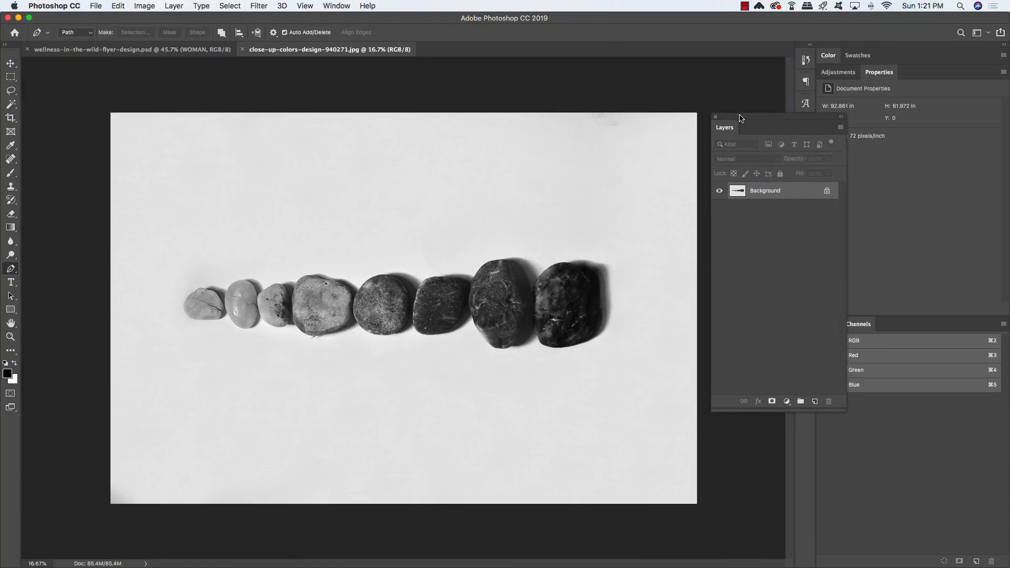
key(super+equal)
key(super+equal)
key(super+equal)
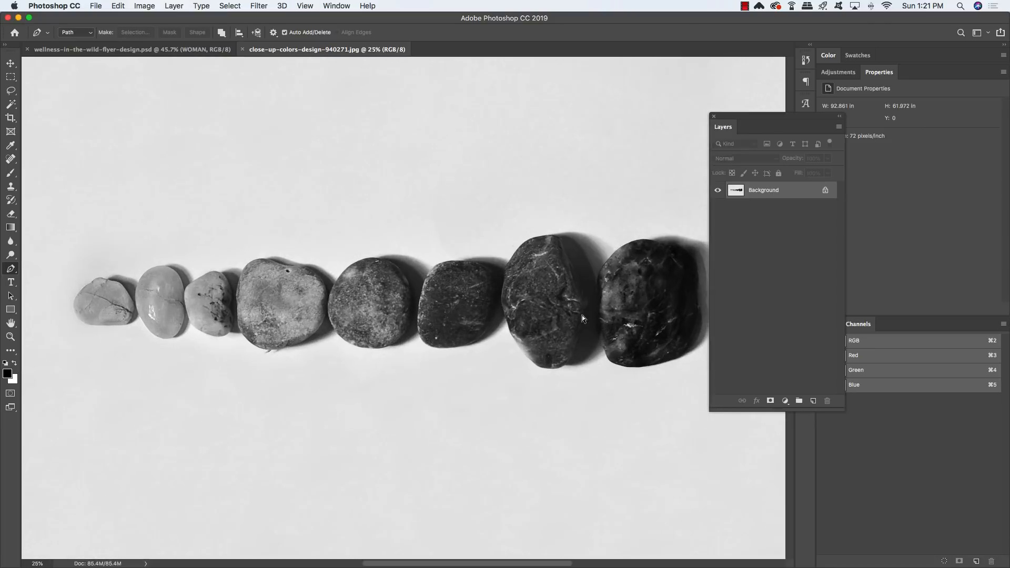
drag(538, 288, 235, 261)
drag(539, 212, 423, 226)
drag(503, 194, 473, 198)
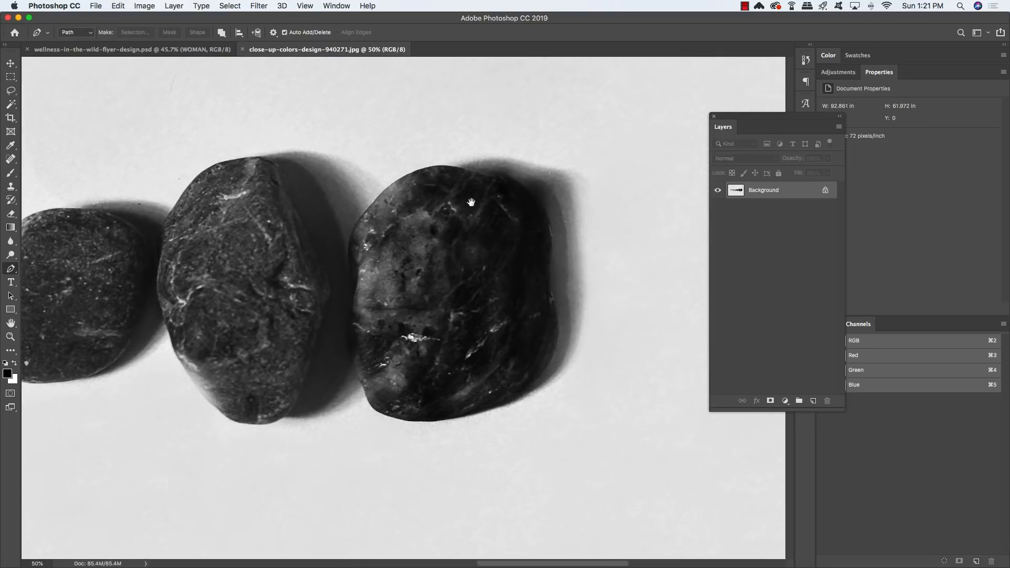
drag(543, 232, 456, 224)
drag(348, 219, 430, 253)
drag(467, 220, 456, 226)
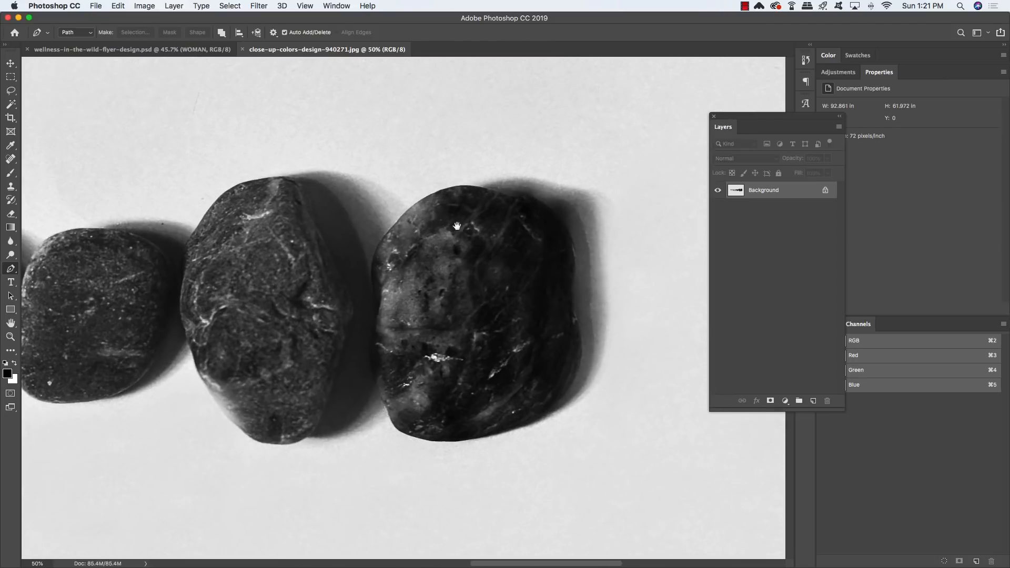
drag(517, 219, 535, 218)
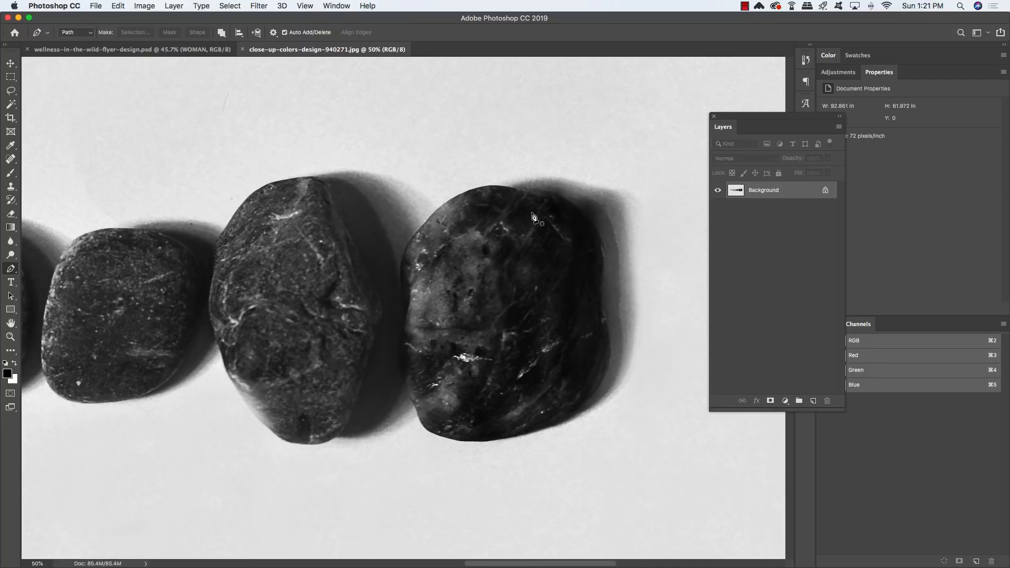
drag(587, 184, 592, 245)
click(525, 194)
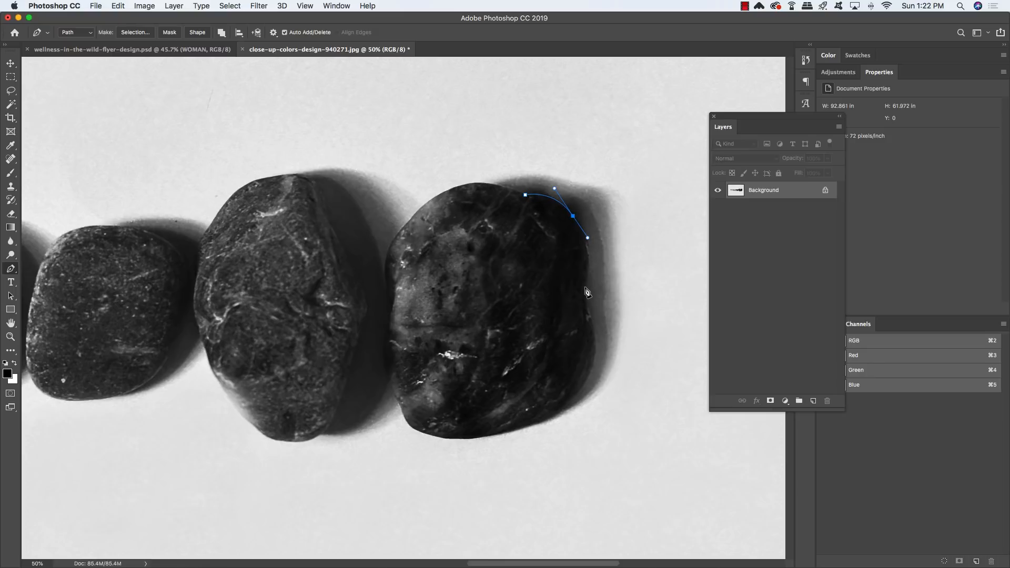
Continue the Pen path down the last stone's right side, around its base and up its left edge
mouse_move(585, 287)
mouse_down()
mouse_move(580, 318)
mouse_move(586, 298)
mouse_up()
drag(522, 424, 277, 267)
click(443, 438)
key(super+z)
drag(445, 438, 415, 437)
click(410, 425)
drag(407, 423, 405, 422)
click(401, 406)
drag(390, 304, 387, 271)
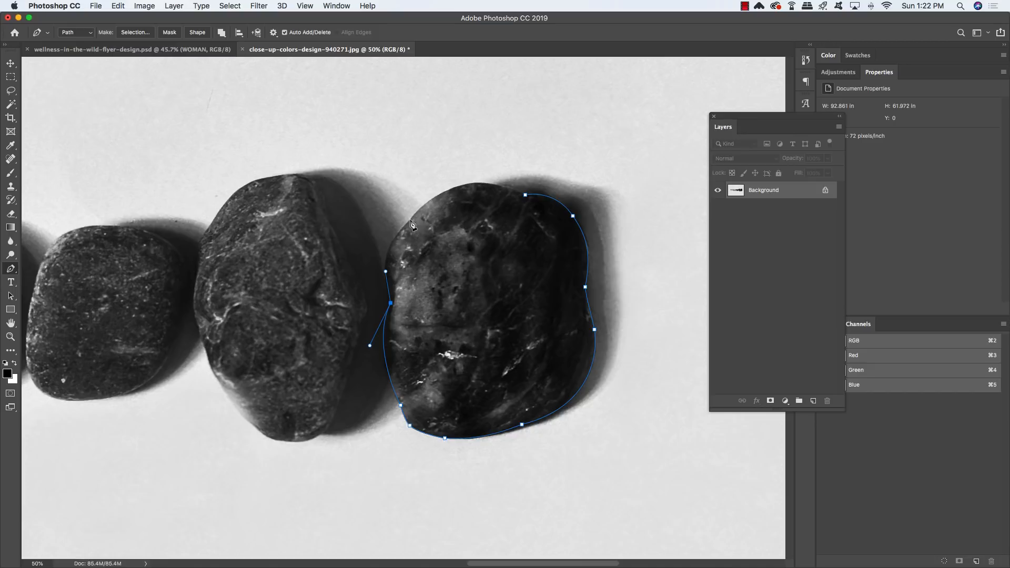
Close the Pen path along the upper edge of the large black rock and load it as a selection
mouse_move(410, 220)
mouse_down()
mouse_move(445, 194)
mouse_move(419, 204)
mouse_up()
drag(471, 183, 535, 202)
click(525, 195)
key(super+Return)
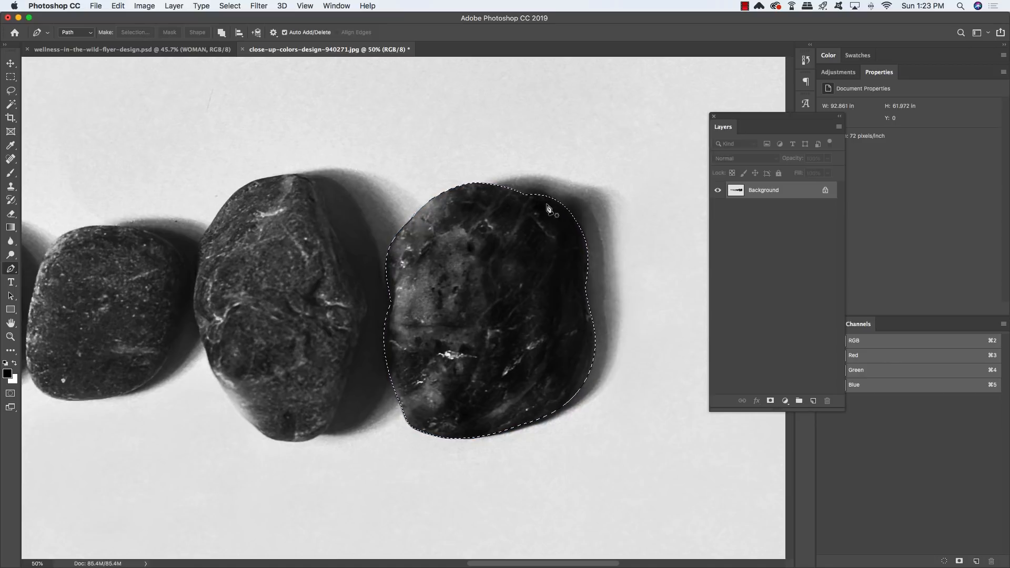
Copy the selected black rock to a new layer and check the cutout with the Background briefly hidden
key(super+j)
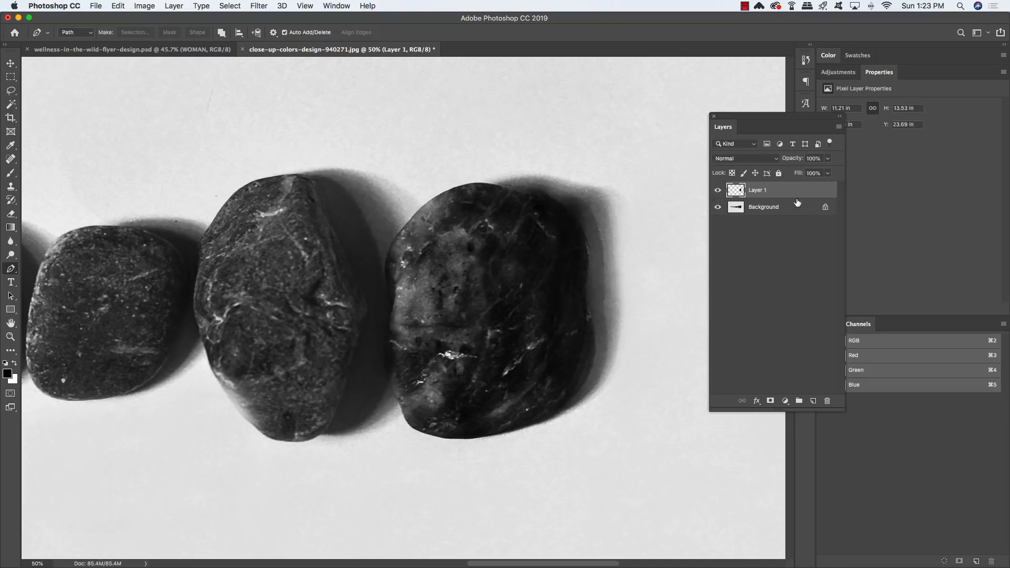
click(717, 208)
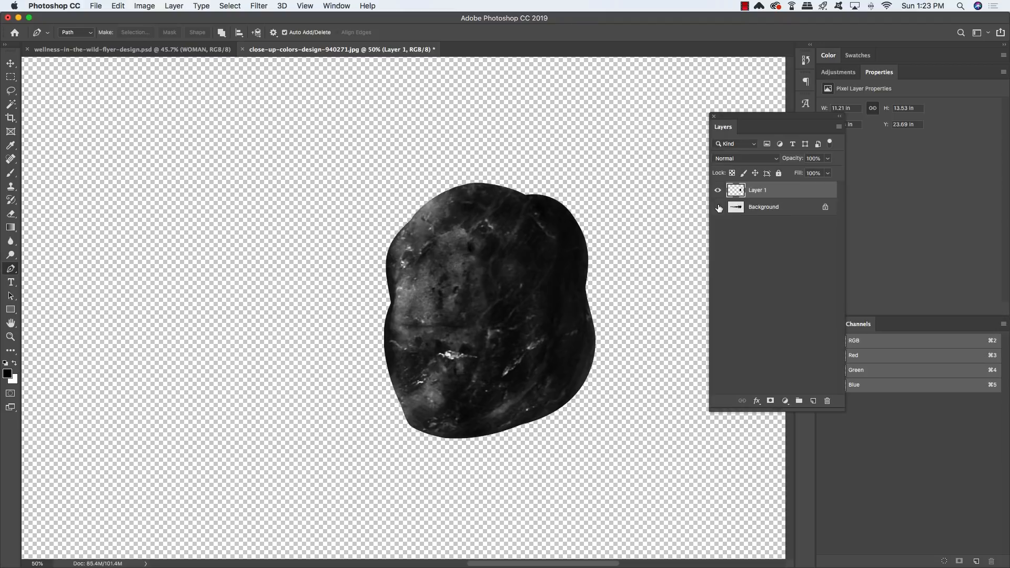
click(718, 207)
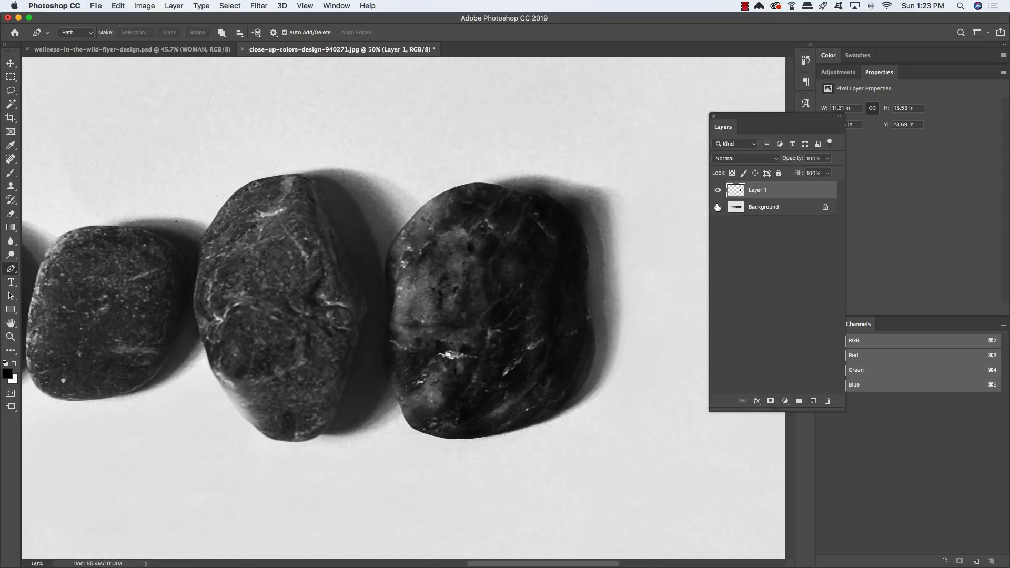
Convert the rock cutout layer to a smart object and rename it ROCK 1
right_click(793, 188)
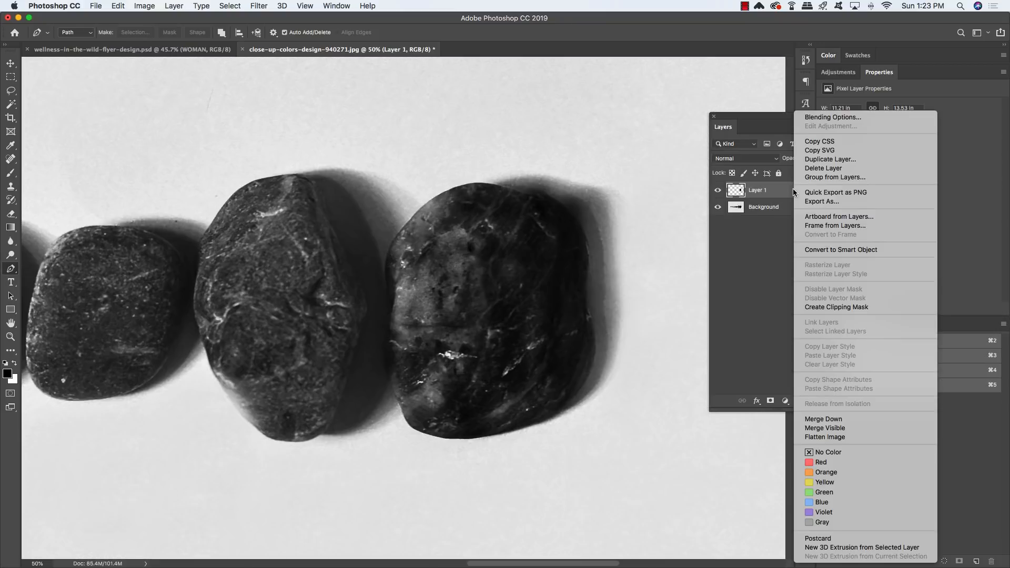
click(829, 250)
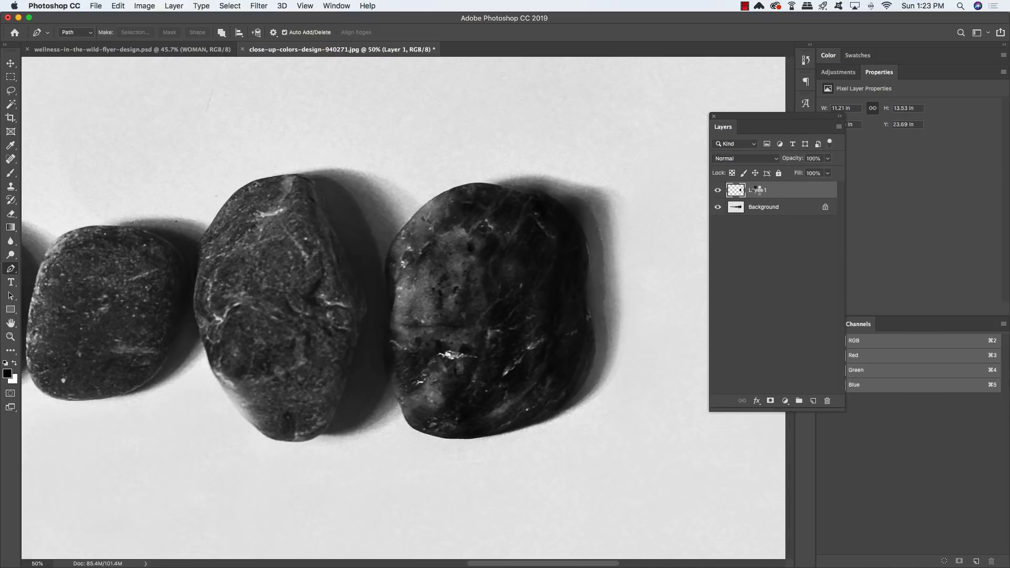
double_click(757, 189)
text(RO)
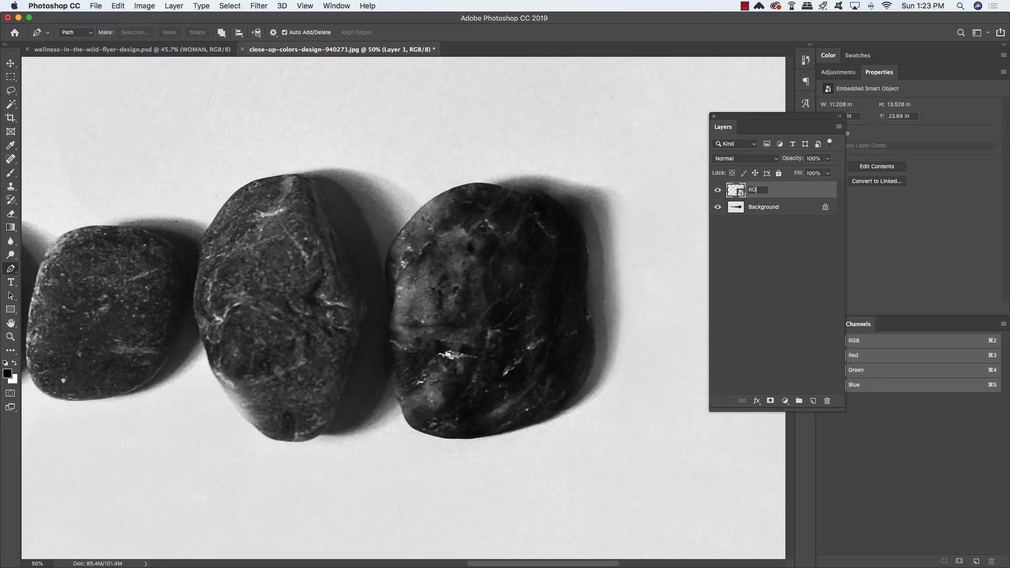
text(CK 1)
key(Return)
Trace the tall dark rock beside ROCK 1 on the Background with the Pen tool and copy it to a new layer
click(786, 208)
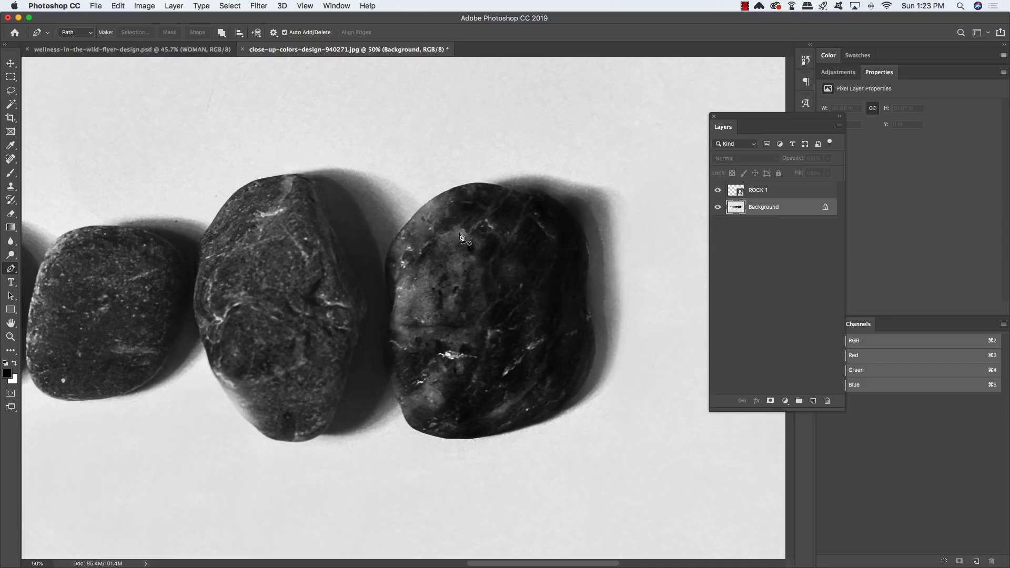
scroll(460, 237, left, 5)
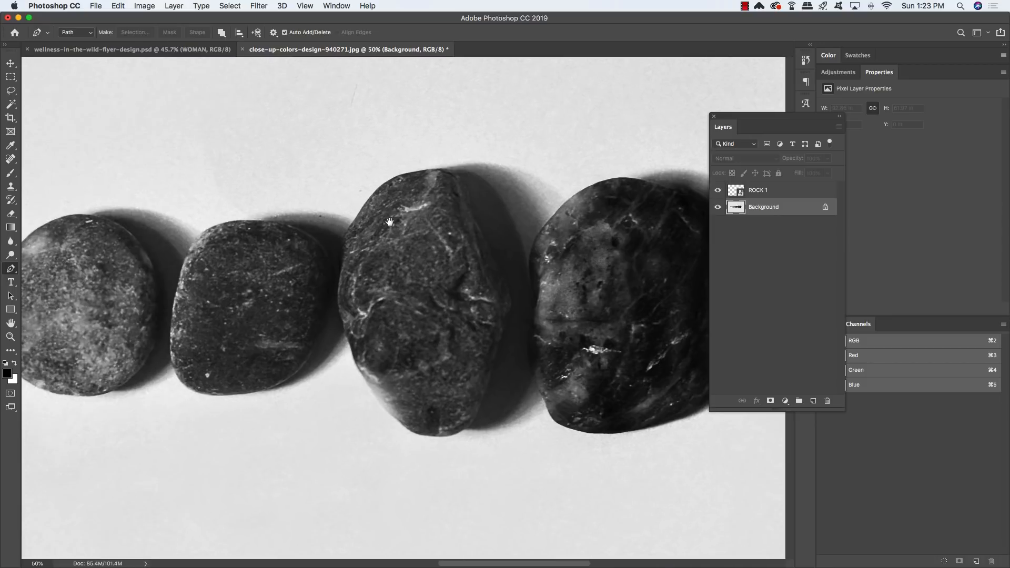
click(472, 213)
drag(444, 169, 388, 184)
key(super+z)
drag(360, 214, 341, 266)
click(342, 270)
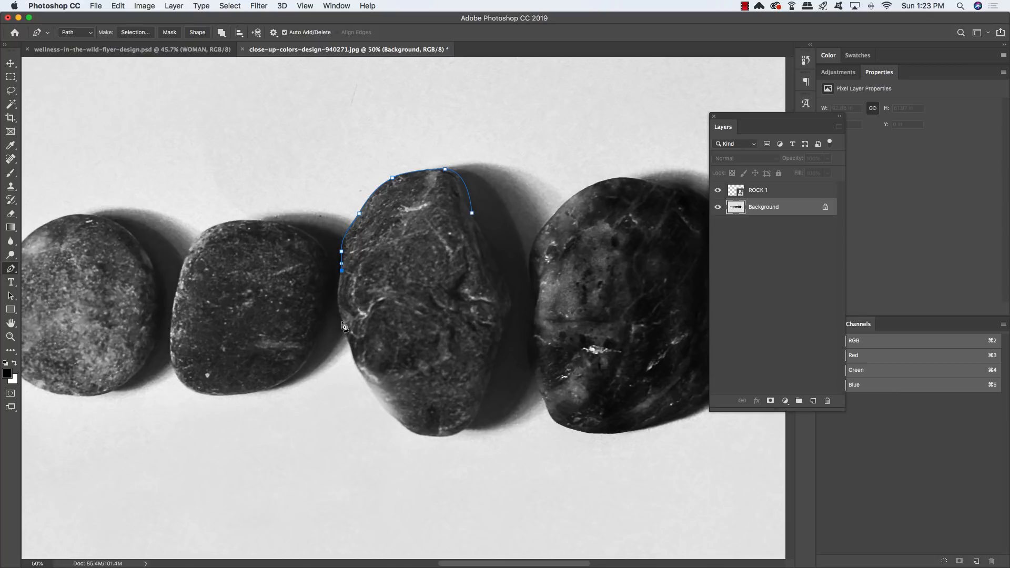
drag(344, 320, 353, 355)
drag(400, 421, 450, 438)
drag(484, 391, 498, 344)
click(506, 315)
drag(499, 269, 485, 241)
click(472, 213)
key(super+Return)
key(super+j)
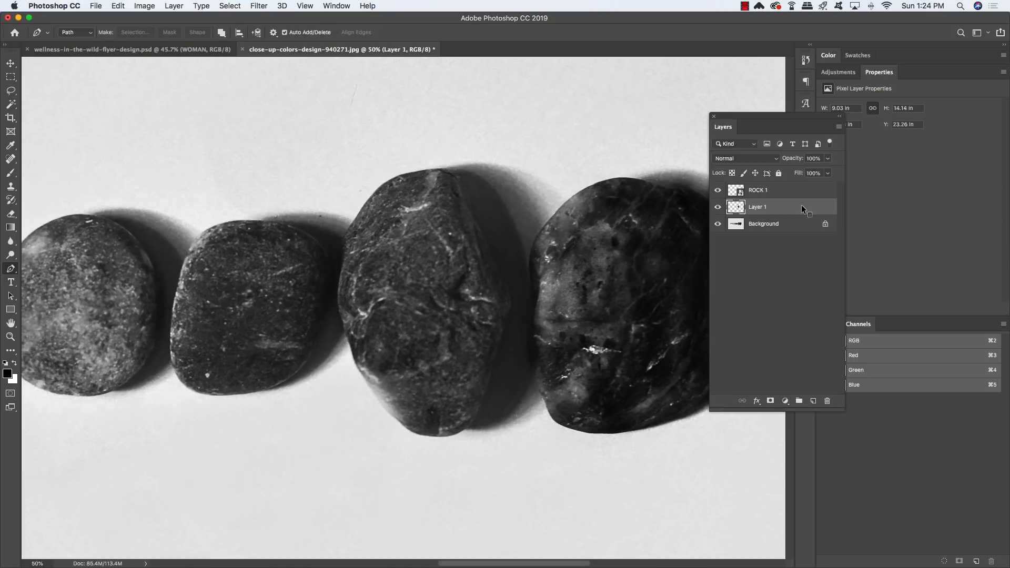
Convert the tall rock's layer to a smart object and rename it ROCK 2
right_click(796, 205)
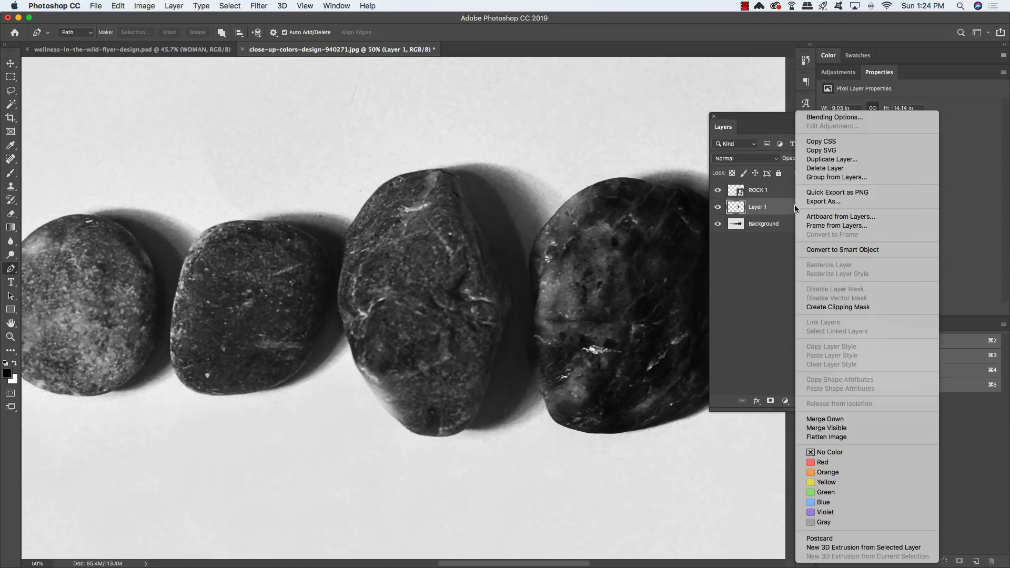
click(819, 249)
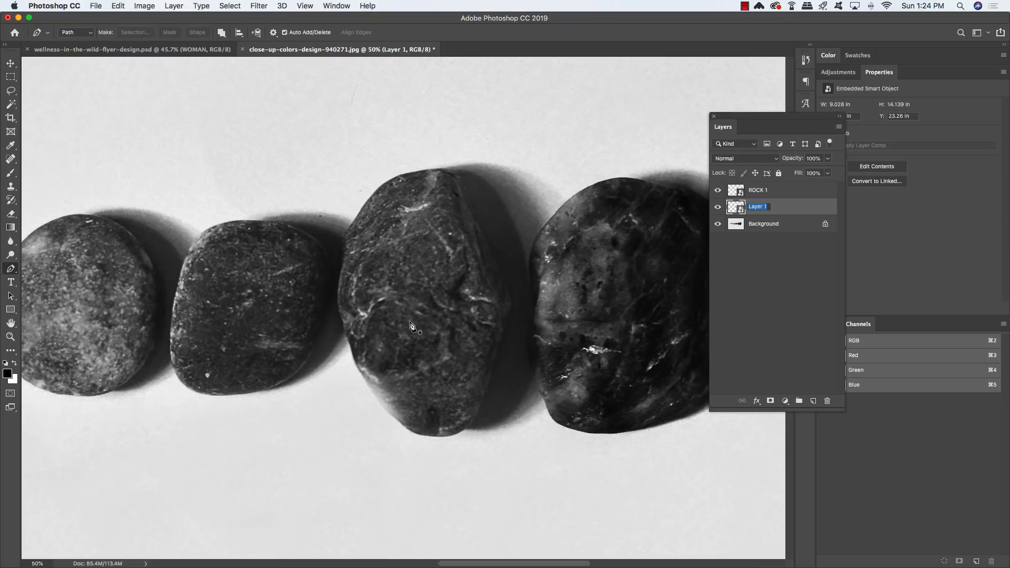
text(ROCK 2)
key(Return)
Trace the round speckled rock on the Background with the Pen tool and copy it to a new layer
click(805, 226)
drag(185, 361, 411, 328)
drag(226, 307, 410, 290)
drag(230, 288, 411, 275)
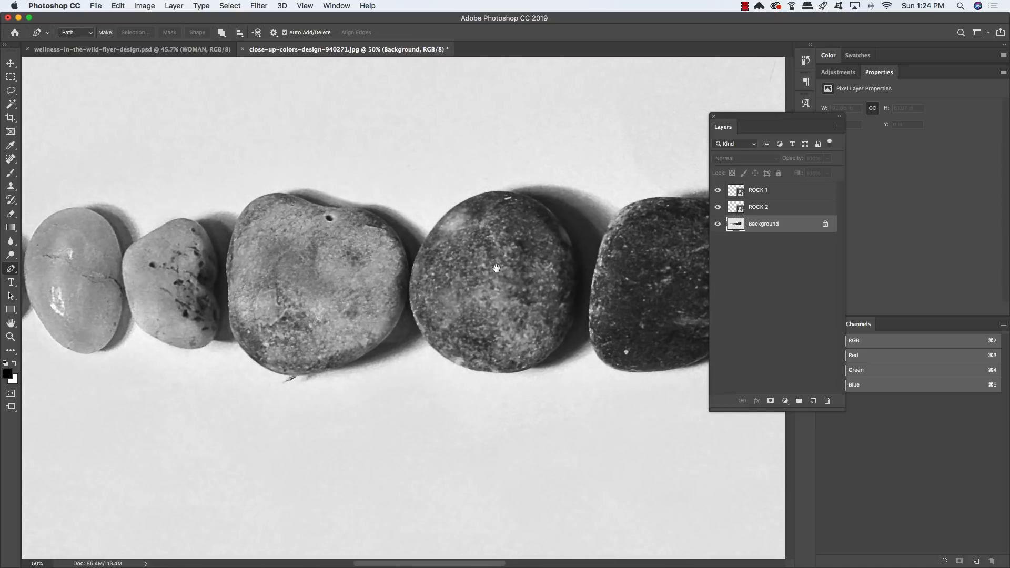
drag(496, 267, 377, 298)
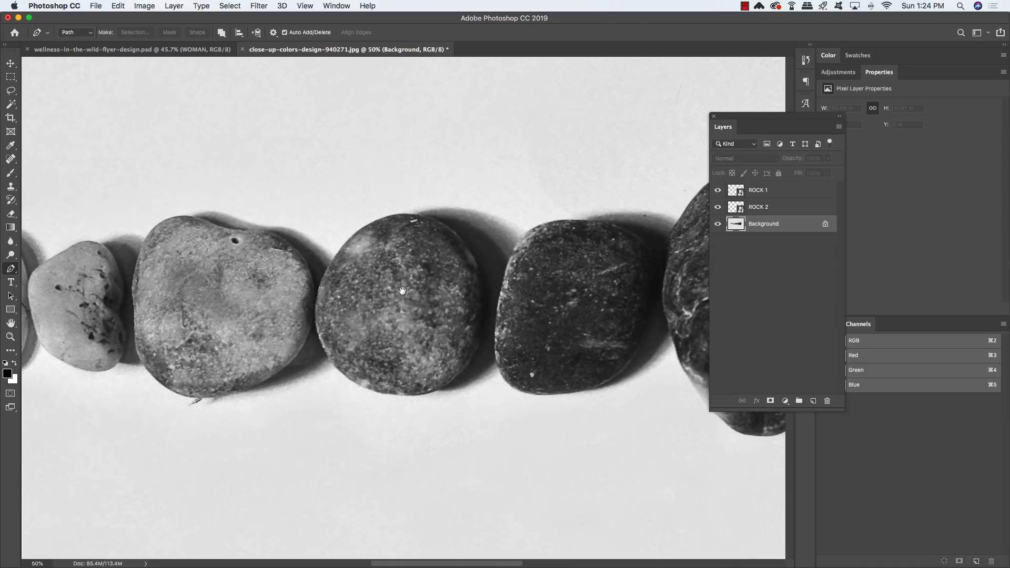
click(478, 274)
drag(401, 214, 361, 219)
mouse_move(315, 311)
mouse_down()
mouse_move(309, 363)
mouse_move(314, 330)
mouse_up()
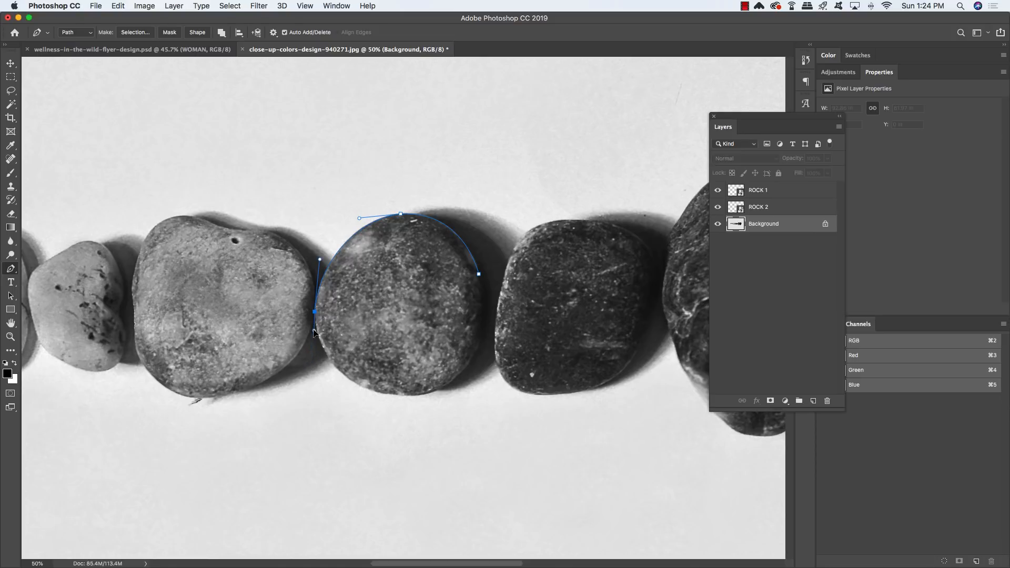
drag(396, 393, 423, 395)
click(439, 389)
drag(483, 325, 484, 294)
click(479, 274)
key(Escape)
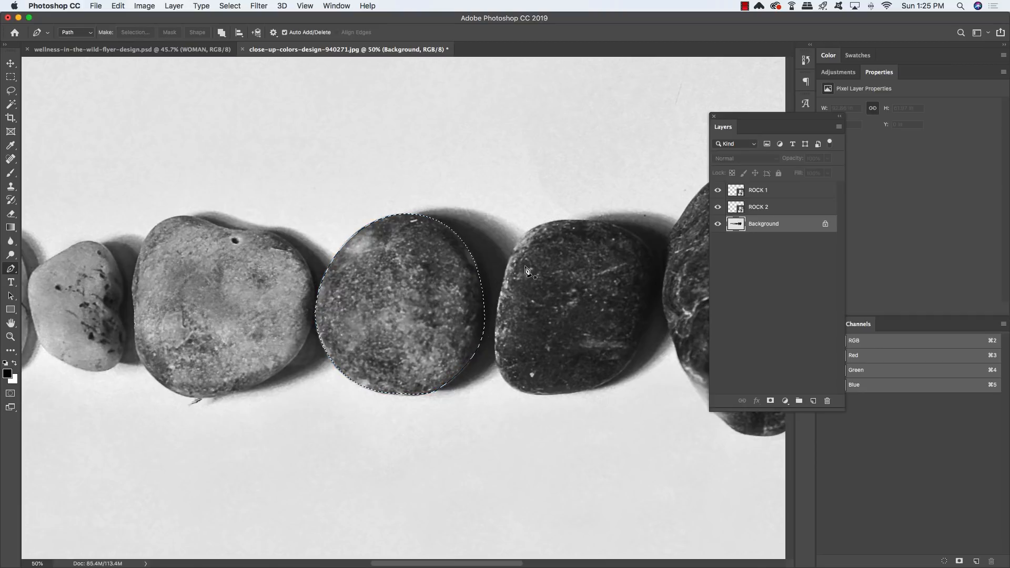
key(super+alt+shift+n)
Convert the round rock's layer to a smart object and rename it ROCK 3
right_click(817, 264)
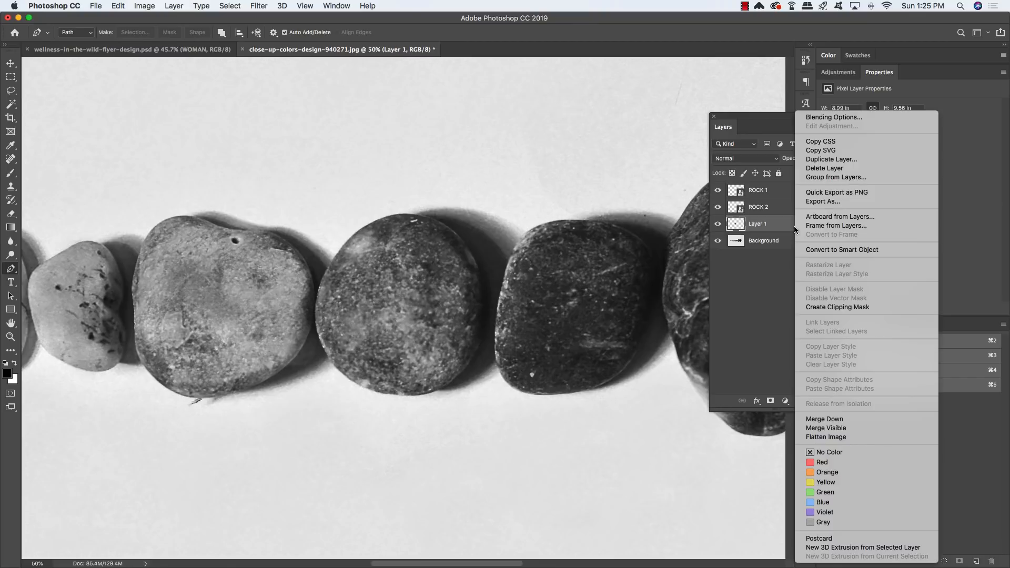
click(804, 251)
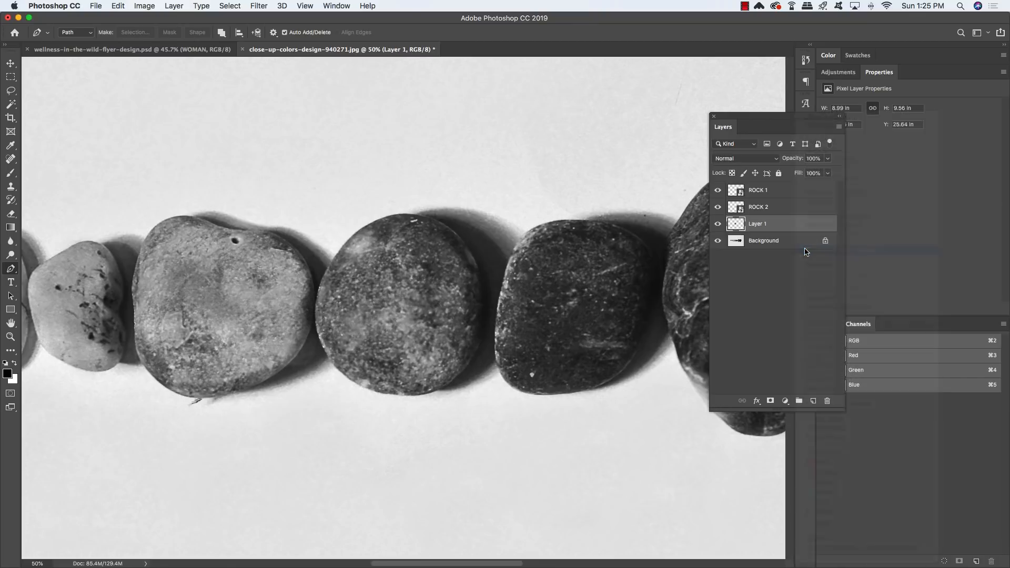
double_click(755, 223)
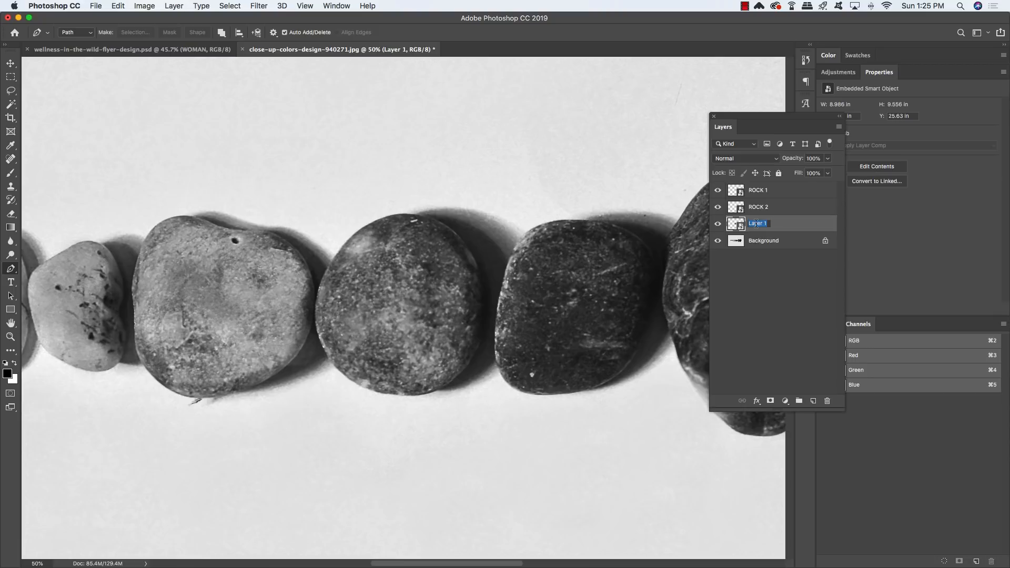
text(ROCK 3)
key(Return)
Draw a closed Pen path on the Background around the large light-grey rock with the small hole
click(785, 245)
drag(344, 318, 548, 317)
drag(441, 282, 538, 280)
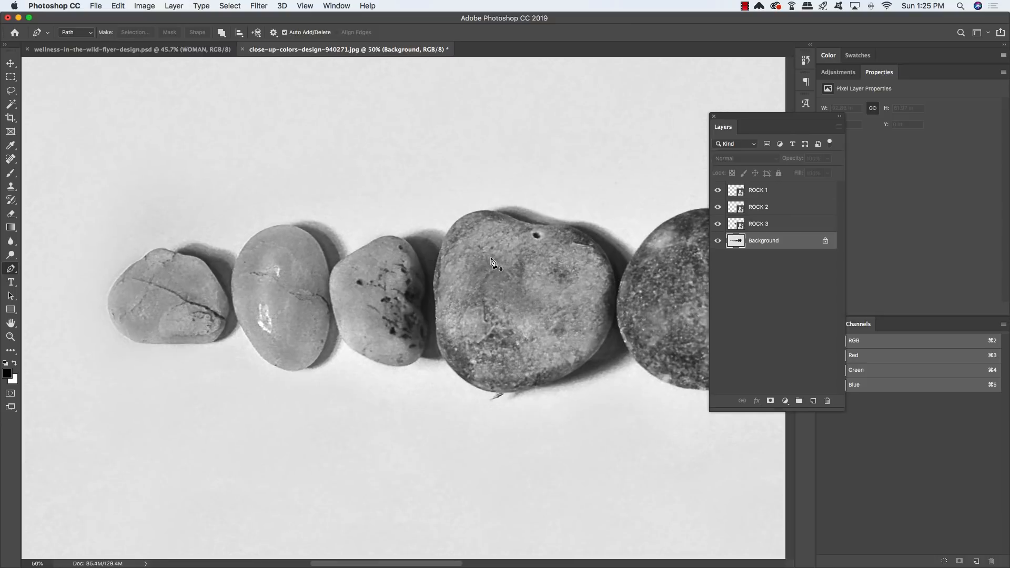
click(559, 226)
mouse_move(493, 212)
mouse_down()
mouse_move(484, 206)
mouse_move(494, 208)
mouse_up()
drag(440, 250, 437, 319)
drag(454, 370, 542, 389)
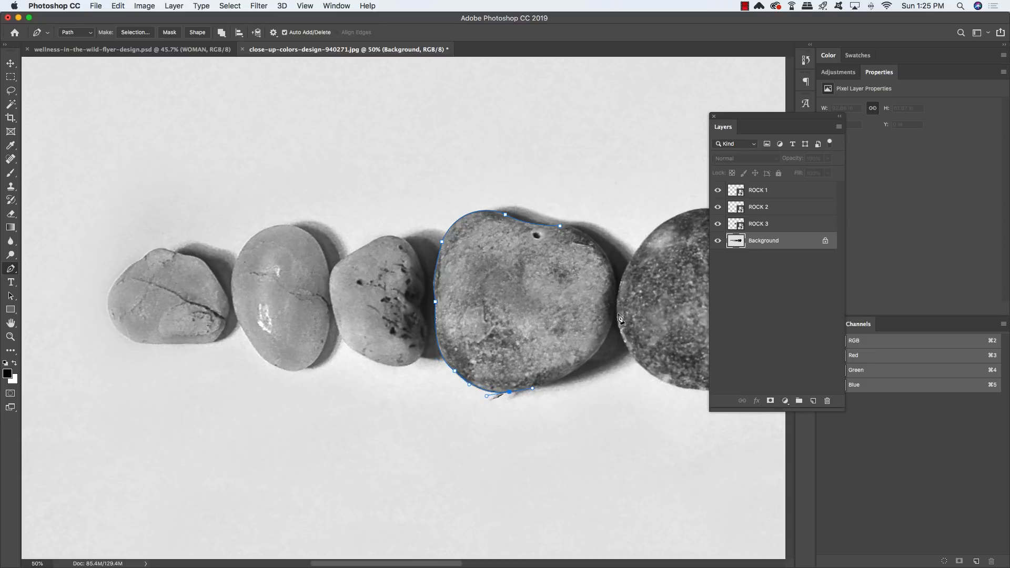
drag(613, 316, 624, 266)
drag(618, 278, 619, 277)
mouse_move(590, 237)
mouse_down()
mouse_move(567, 223)
mouse_move(580, 232)
mouse_up()
click(559, 226)
Load the light-grey rock's path as a selection and copy the rock to a new layer
scroll(548, 229, left, 5)
scroll(547, 228, left, 5)
key(super+Return)
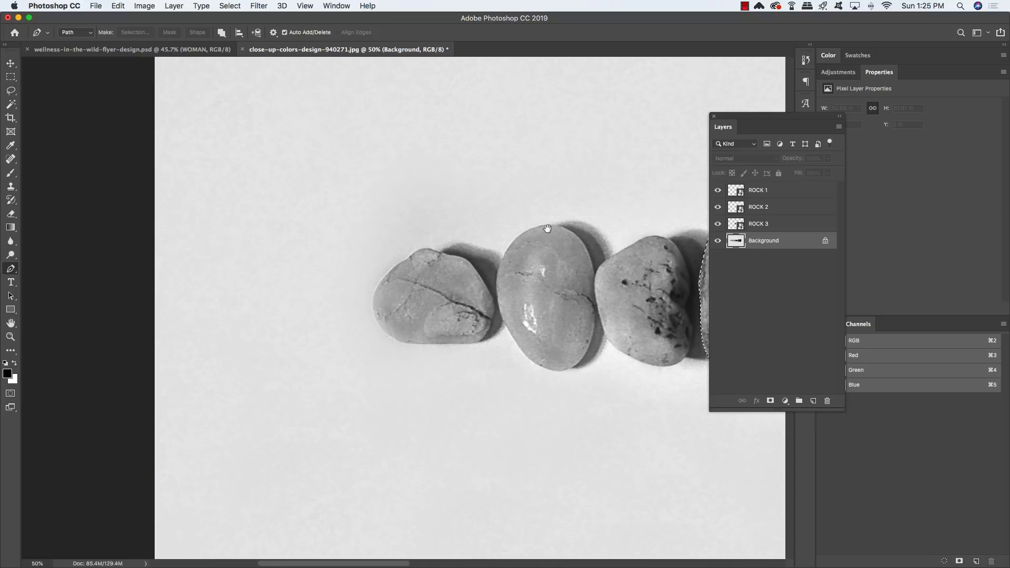
scroll(547, 228, right, 10)
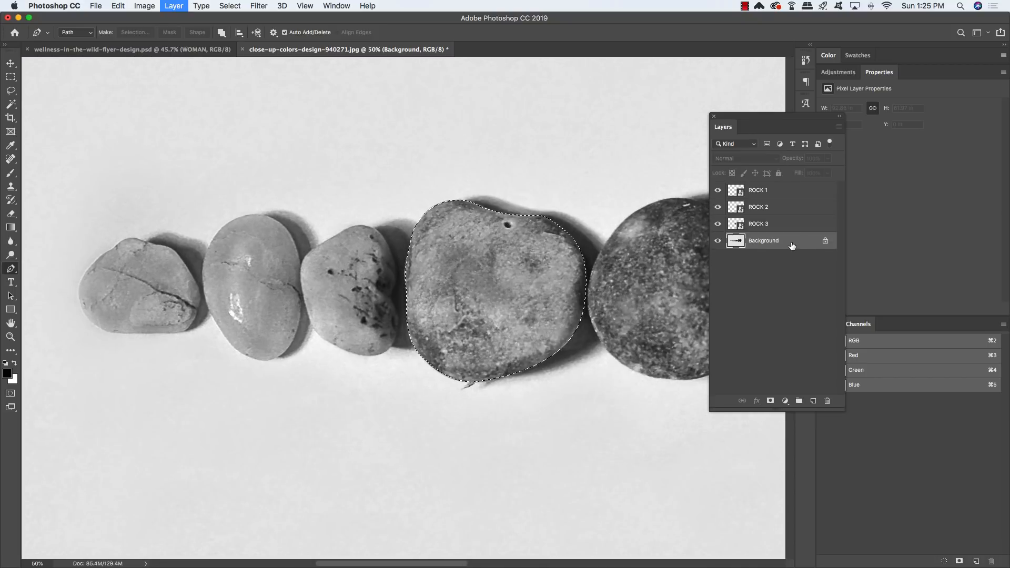
key(super+j)
Rename the light-grey rock's layer ROCK 4 and convert it to a smart object
double_click(756, 239)
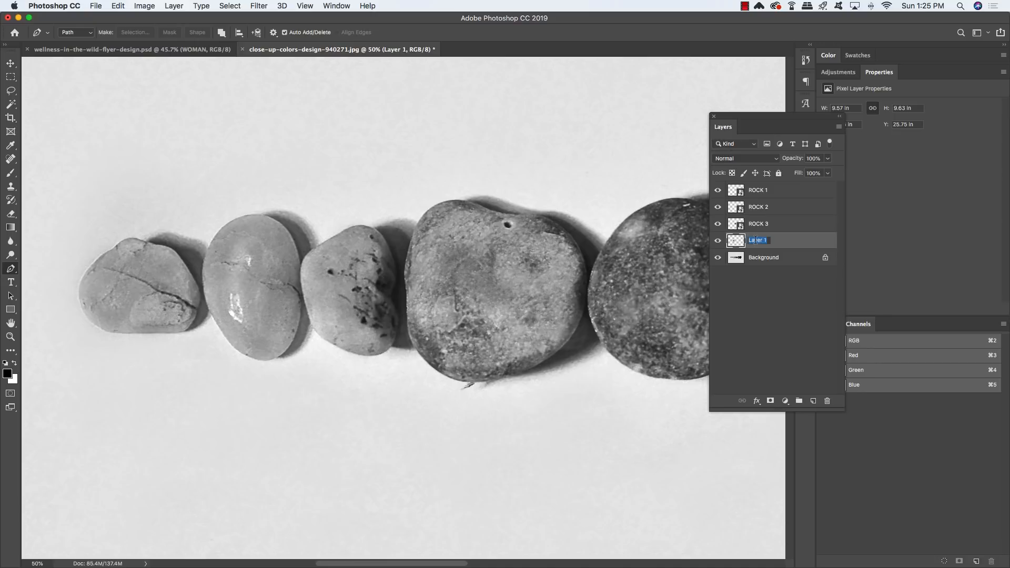
text(ROCK 4)
key(Return)
right_click(800, 248)
click(829, 250)
Trace the small dark-spotted rock on the Background with the Pen tool and copy it to a new layer
drag(378, 235, 528, 266)
click(789, 259)
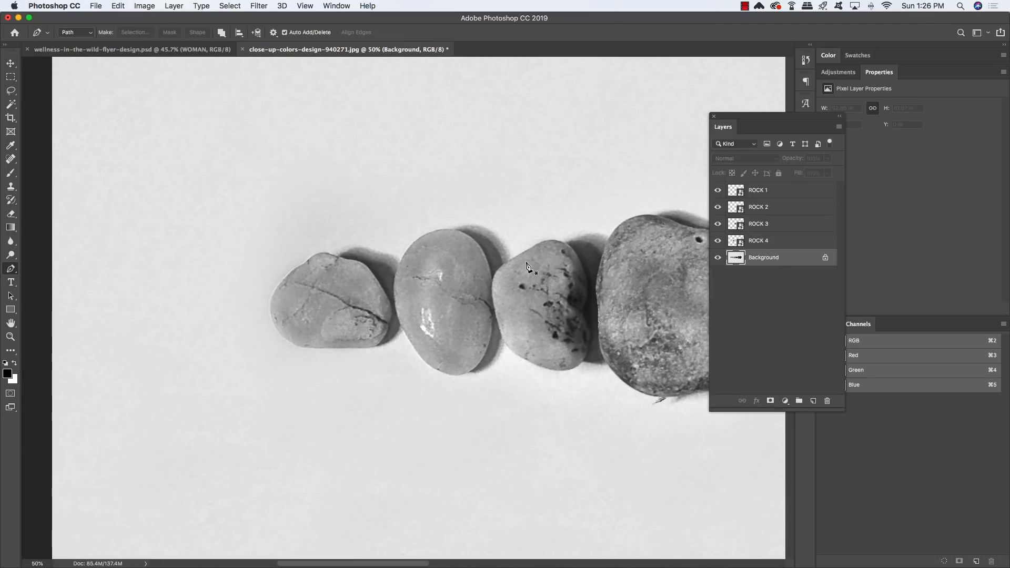
click(585, 314)
drag(587, 283, 589, 270)
click(559, 239)
drag(548, 238, 549, 238)
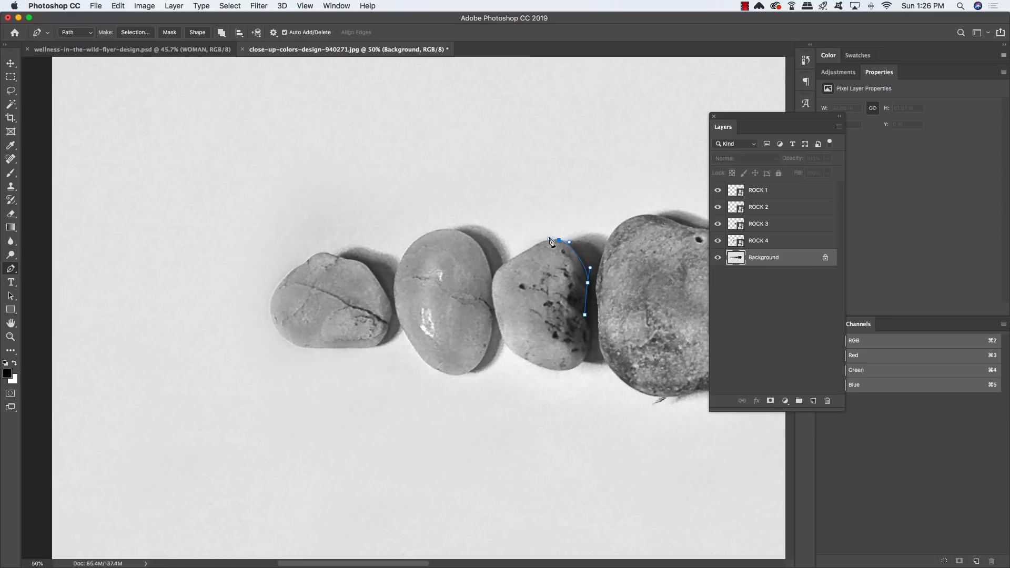
click(532, 246)
click(506, 263)
drag(492, 296, 494, 321)
drag(526, 359, 586, 362)
click(588, 361)
drag(588, 328, 587, 320)
click(584, 315)
key(super+alt+shift+n)
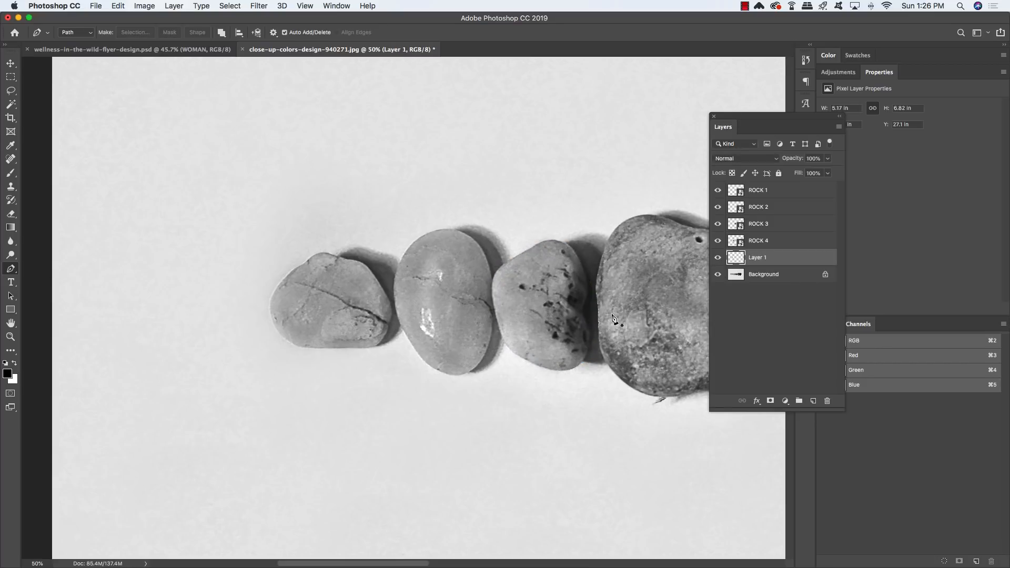
Rename the spotted rock's layer ROCK 5 and convert it to a smart object
double_click(757, 257)
text(ROCK 5)
key(Return)
right_click(776, 256)
click(796, 249)
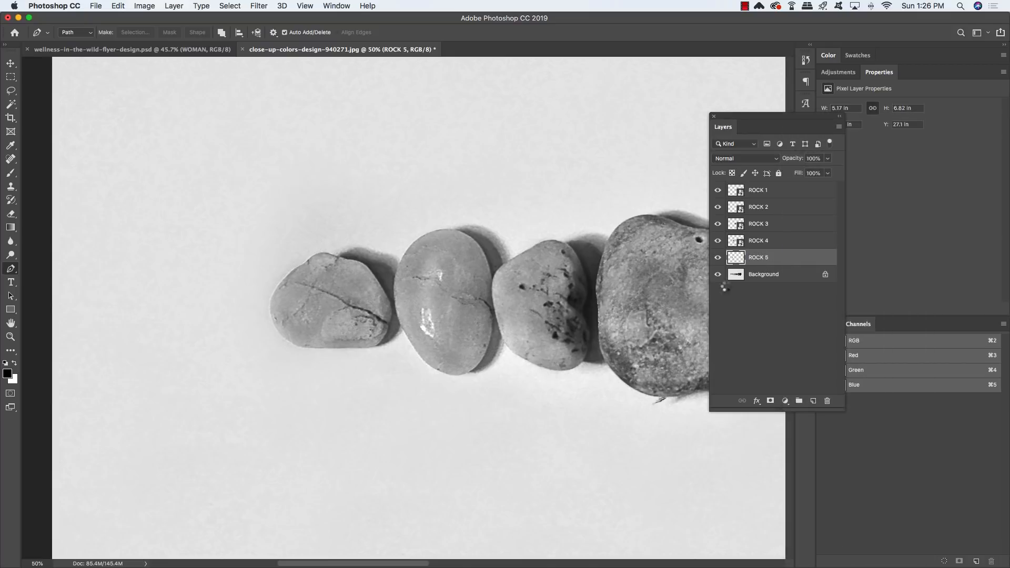
Trace the cracked rock at the far end of the row on the Background with the Pen tool and copy it to a new layer
click(792, 274)
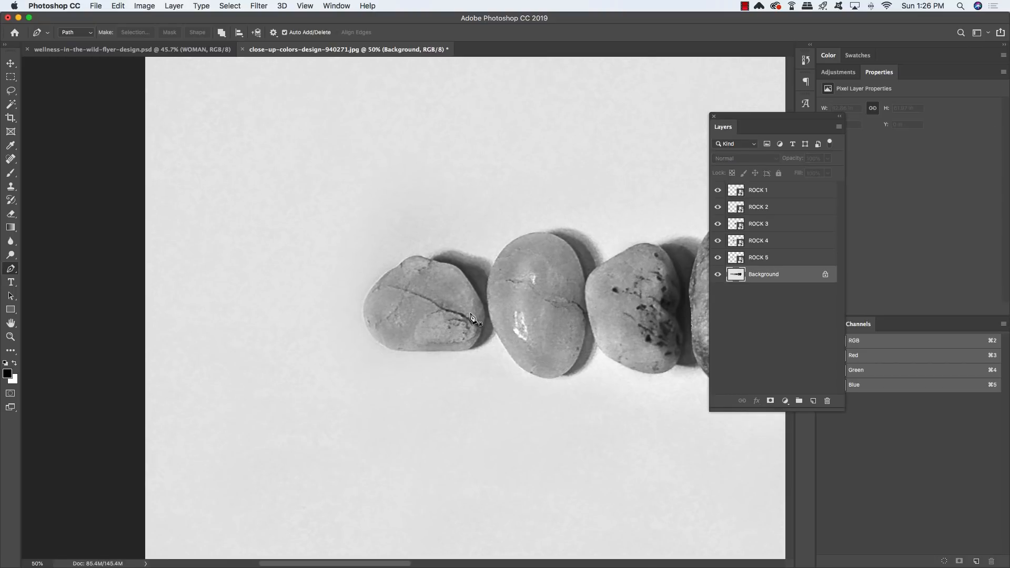
click(481, 328)
click(471, 283)
mouse_move(445, 263)
mouse_down()
mouse_move(430, 266)
mouse_move(437, 262)
mouse_up()
click(424, 258)
drag(388, 278, 385, 274)
drag(363, 310, 423, 351)
click(458, 351)
key(super+alt+shift+n)
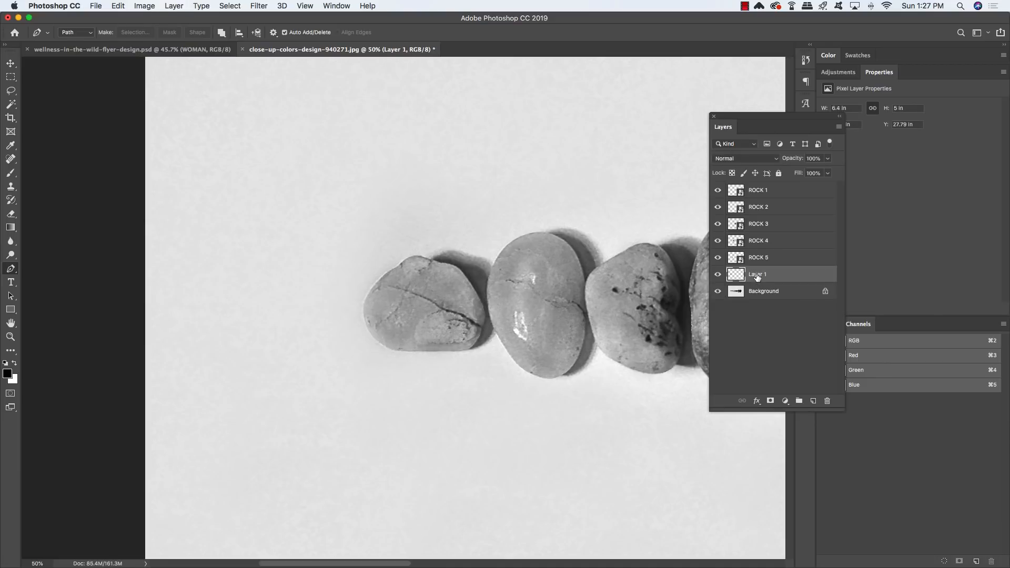
Rename the cracked rock's layer ROCK 6 and convert it to a smart object
double_click(756, 274)
text(ROCK 6)
key(Return)
right_click(776, 274)
key(Escape)
Float the rock photo's window and copy layers ROCK 1 through ROCK 6 into wellness-in-the-wild-flyer-design.psd
shift+click(775, 194)
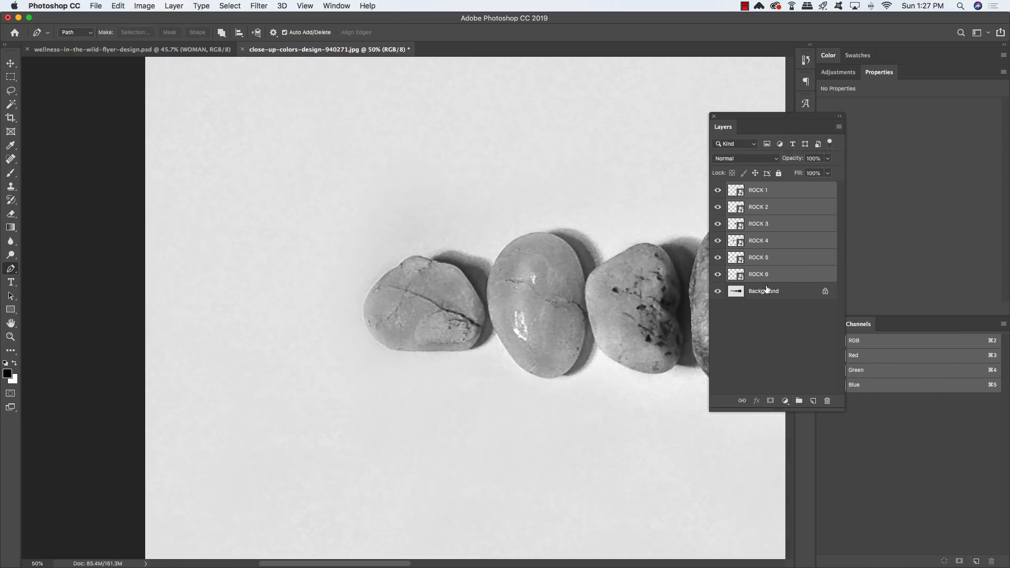
click(775, 279)
shift+click(792, 194)
drag(283, 51, 577, 302)
key(v)
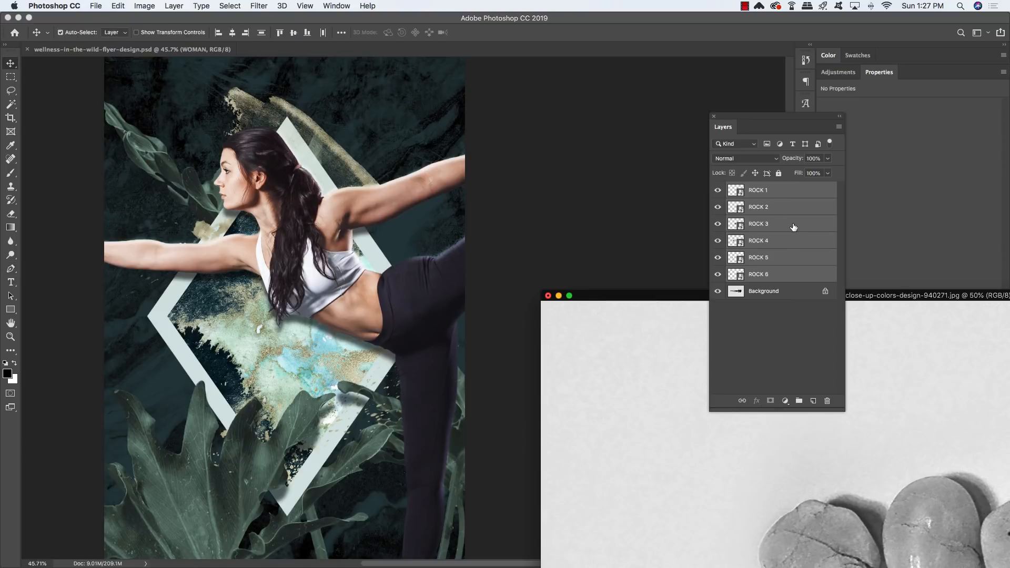
drag(788, 225, 234, 267)
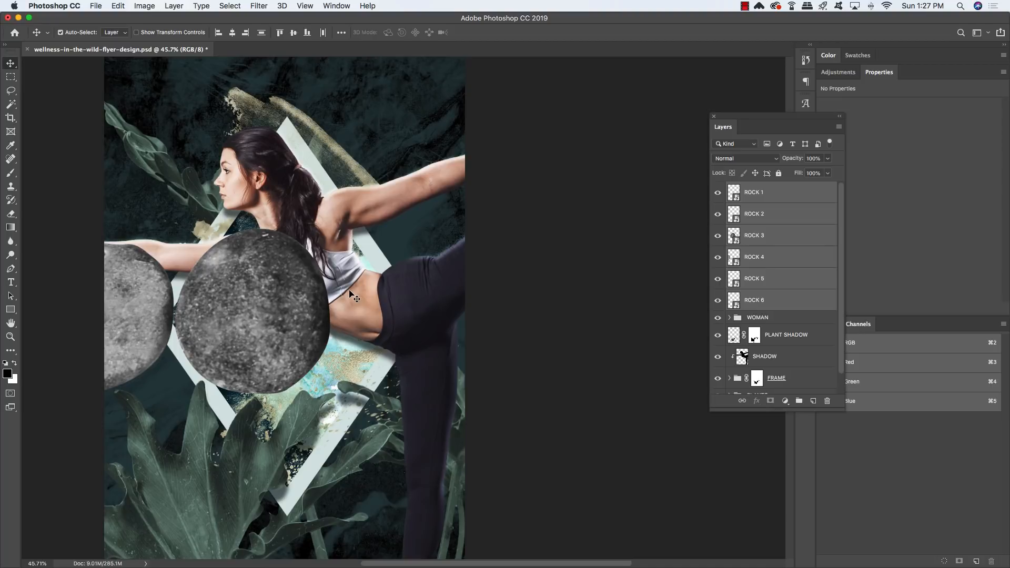
key(super+grave)
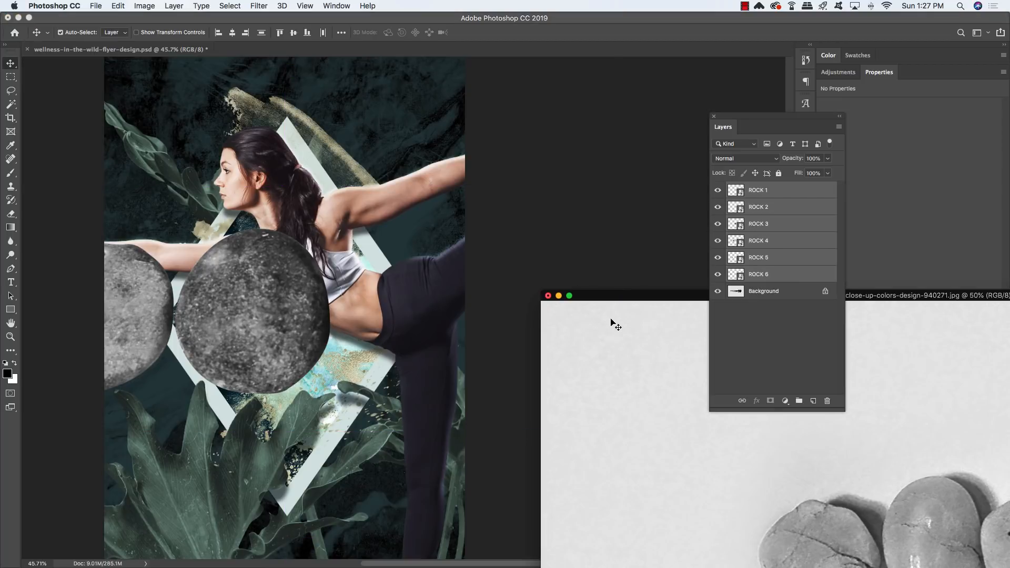
Close the rock photo close-up-colors-design-940271.jpg without saving its changes
drag(604, 296, 387, 230)
key(super+w)
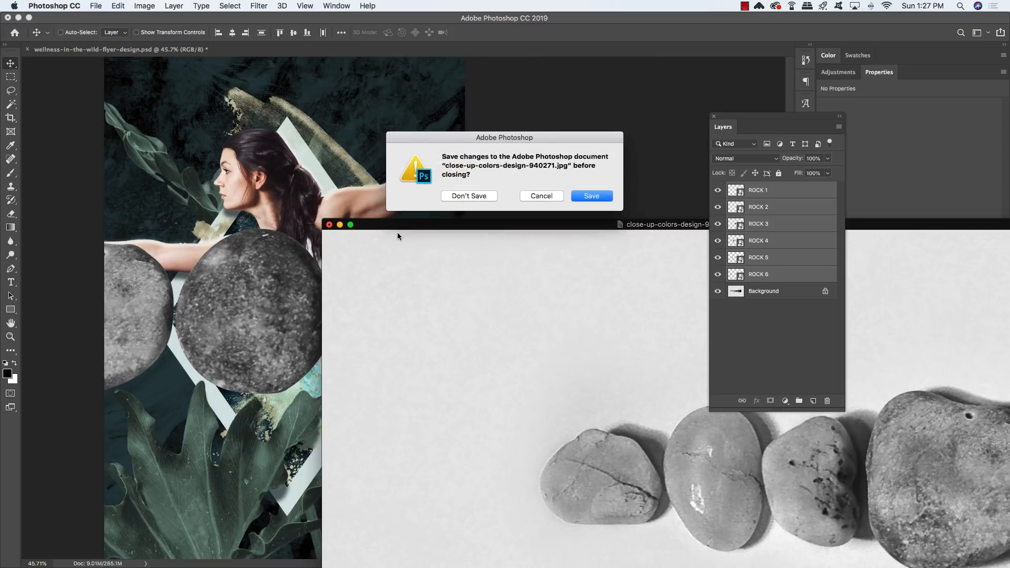
click(458, 196)
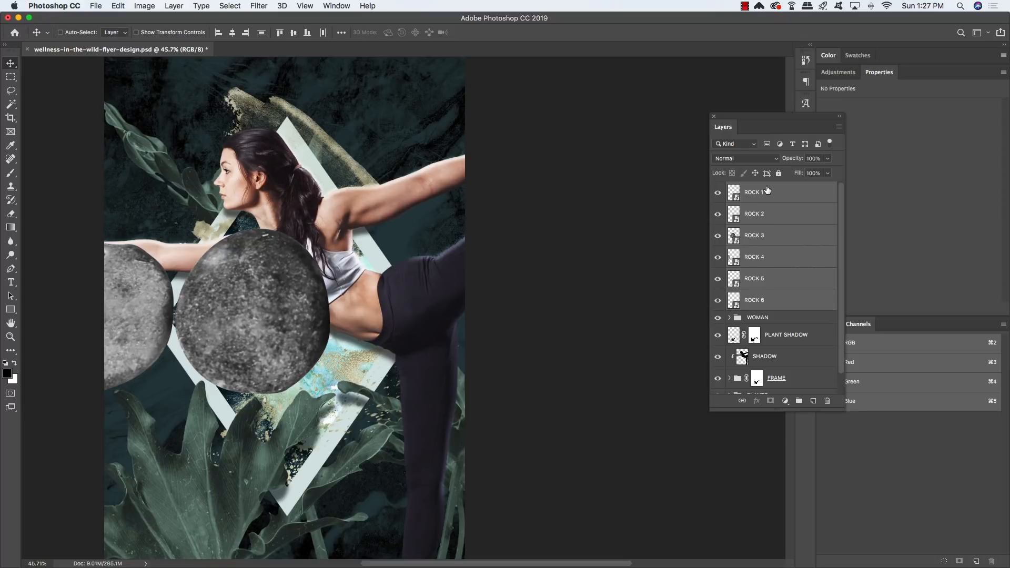
Group layers ROCK 1 through ROCK 6 in the flyer document and name the group ROCKS
key(super+g)
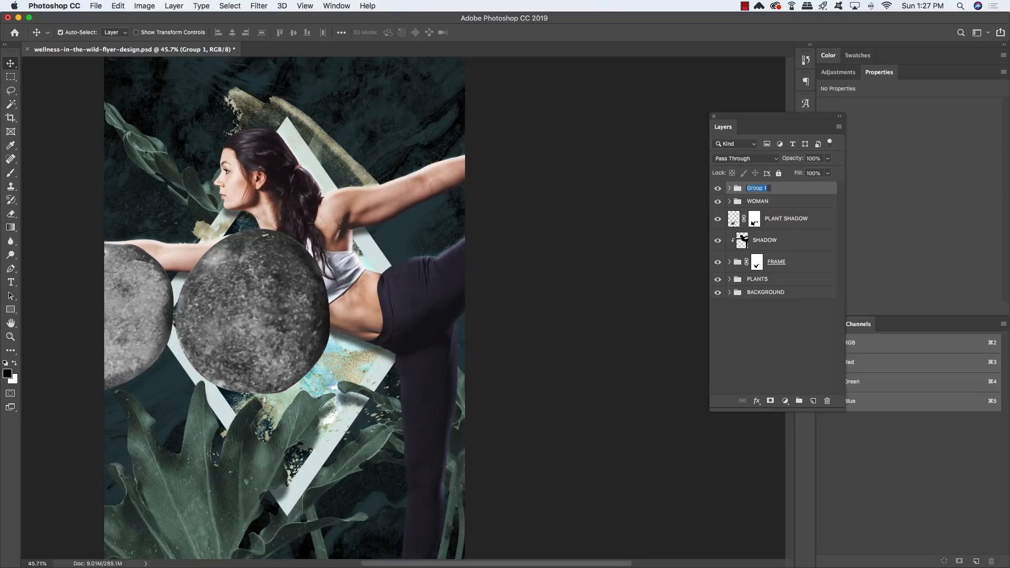
text(ROCK)
key(Return)
text(ROCKS)
key(Return)
Expand the ROCKS group and hide layers ROCK 2 through ROCK 6, leaving only ROCK 1 shown
drag(761, 122, 608, 105)
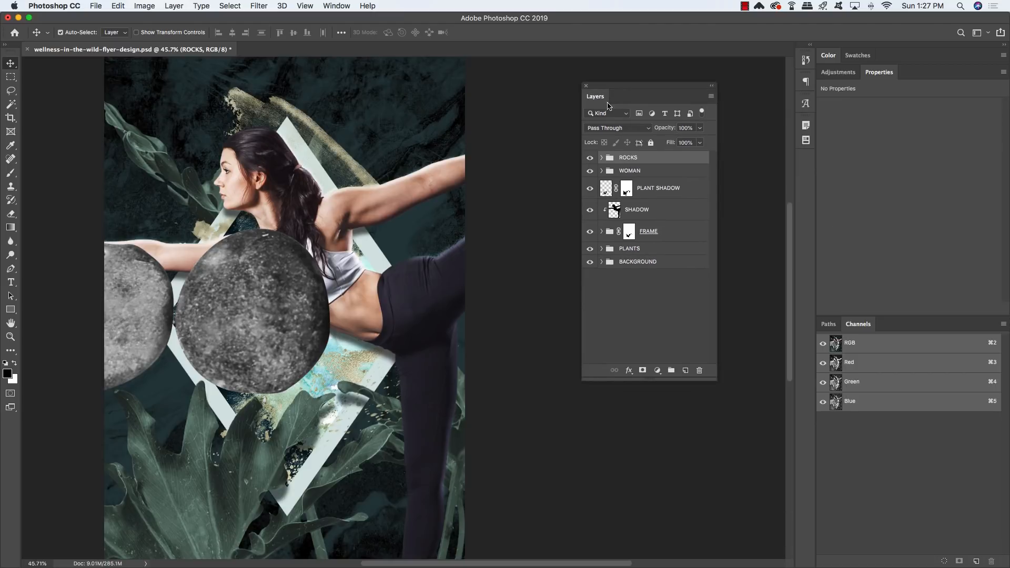
click(601, 158)
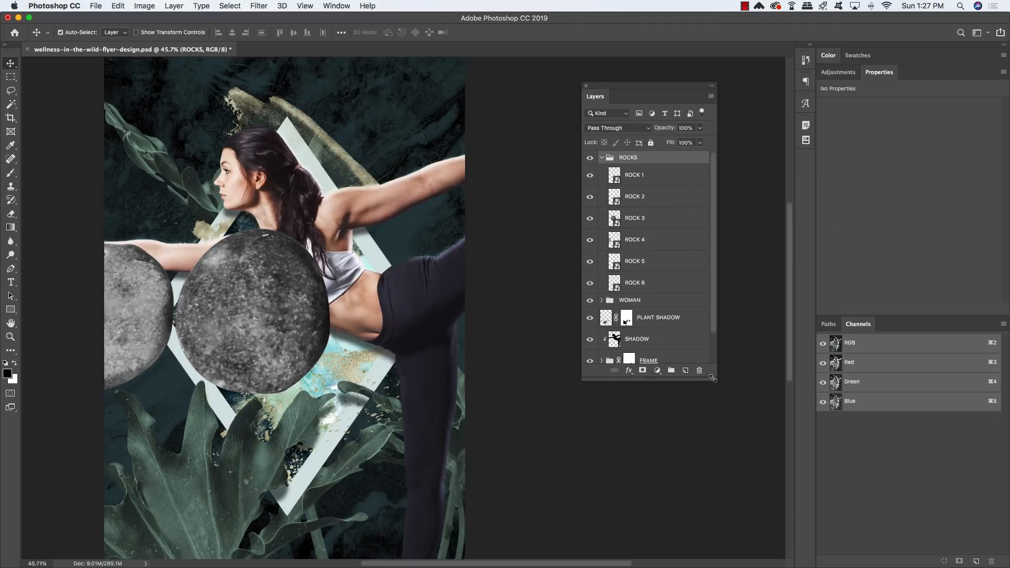
drag(713, 378, 714, 462)
drag(598, 285, 586, 202)
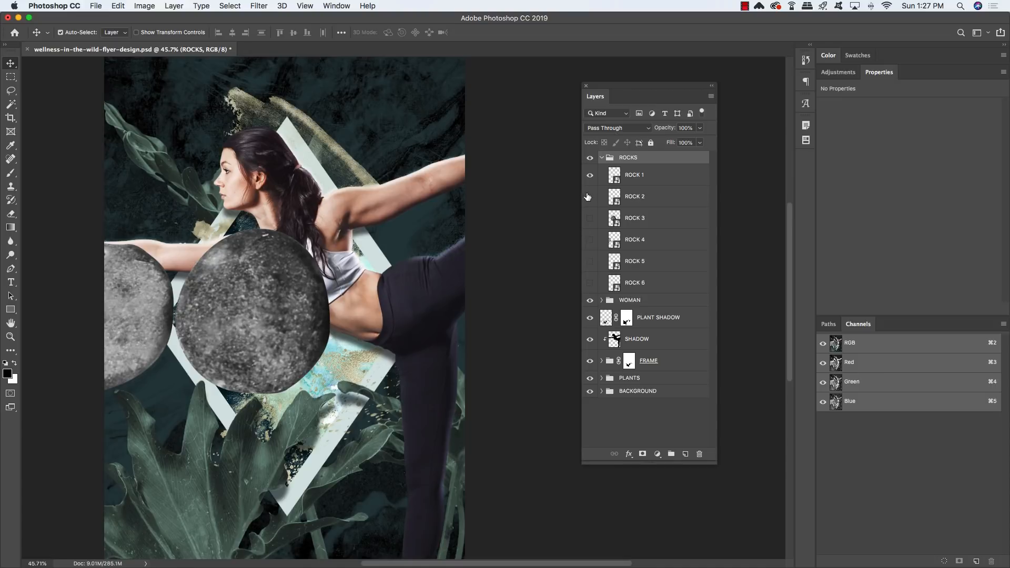
Rotate ROCK 1, scale it to about 2 × 1.8 in and place it against the flyer's right edge beside the woman's standing leg
click(667, 173)
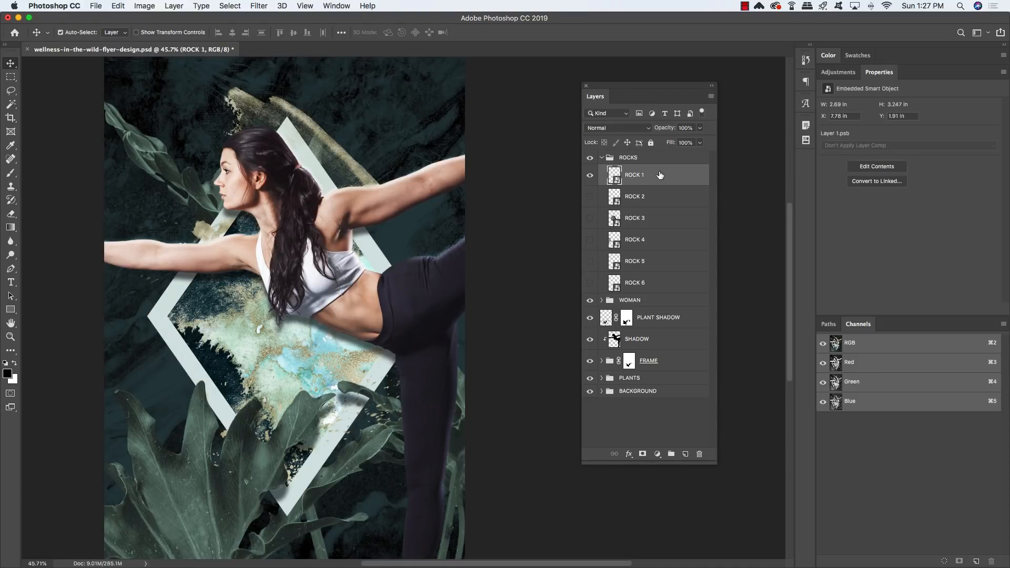
key(super+t)
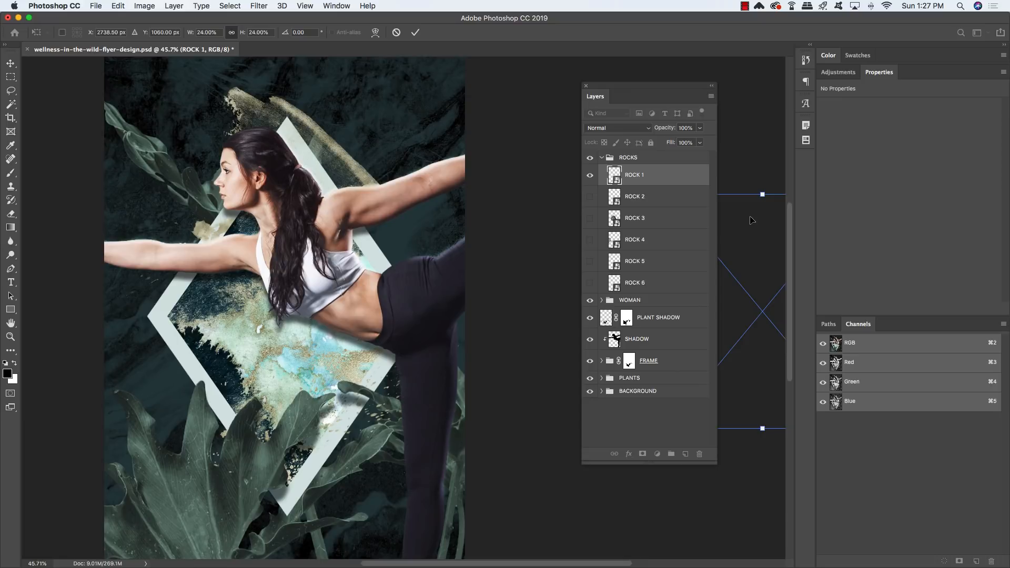
scroll(751, 220, down, 3)
drag(738, 265, 425, 224)
drag(504, 169, 530, 271)
drag(457, 260, 522, 169)
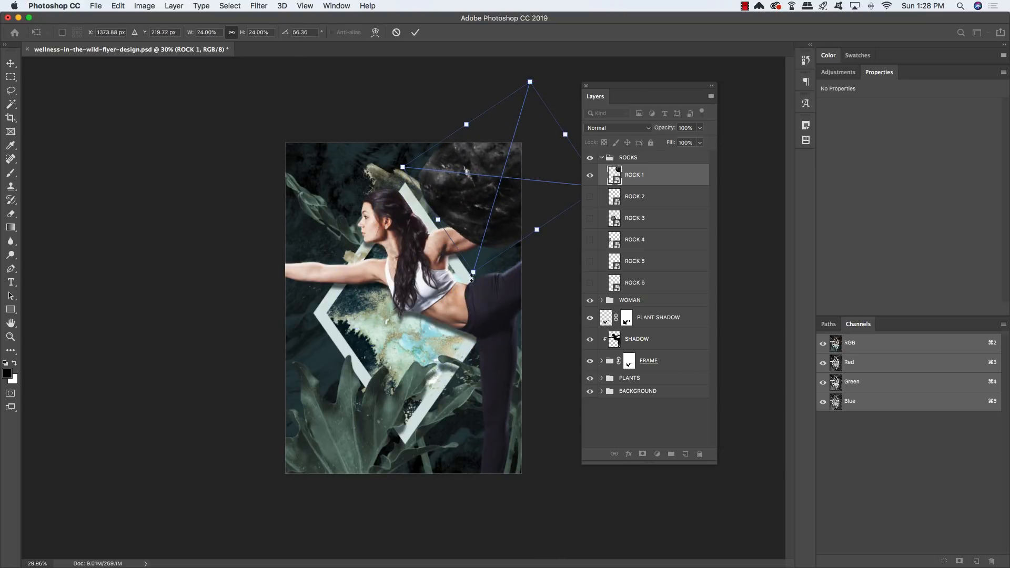
drag(473, 274, 496, 194)
drag(515, 152, 491, 367)
key(Return)
key(super+t)
key(Return)
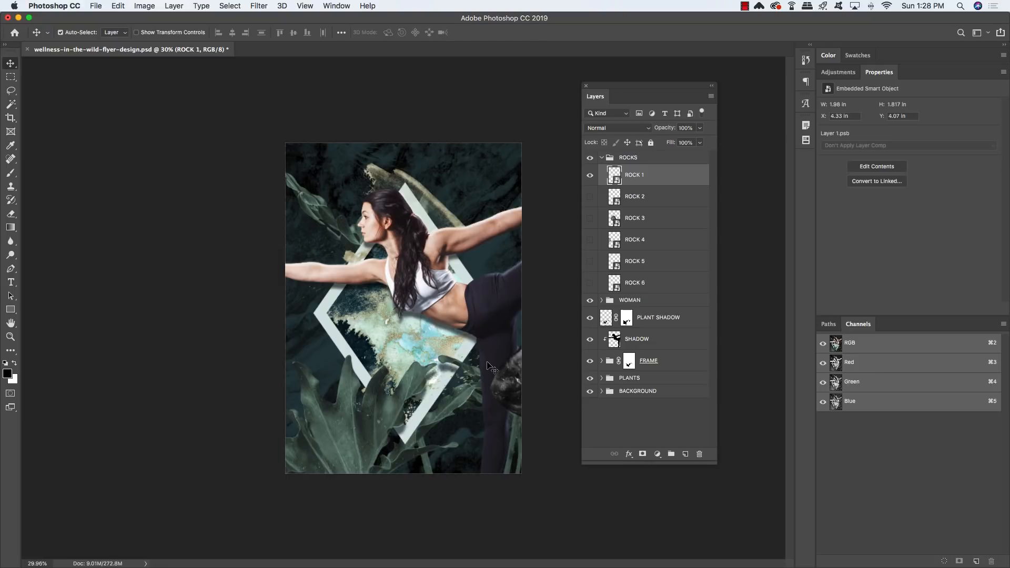
Show ROCK 2, rotate and shrink it to about 0.52 × 0.42 in, and place it just below the frame's left corner
click(659, 197)
click(590, 196)
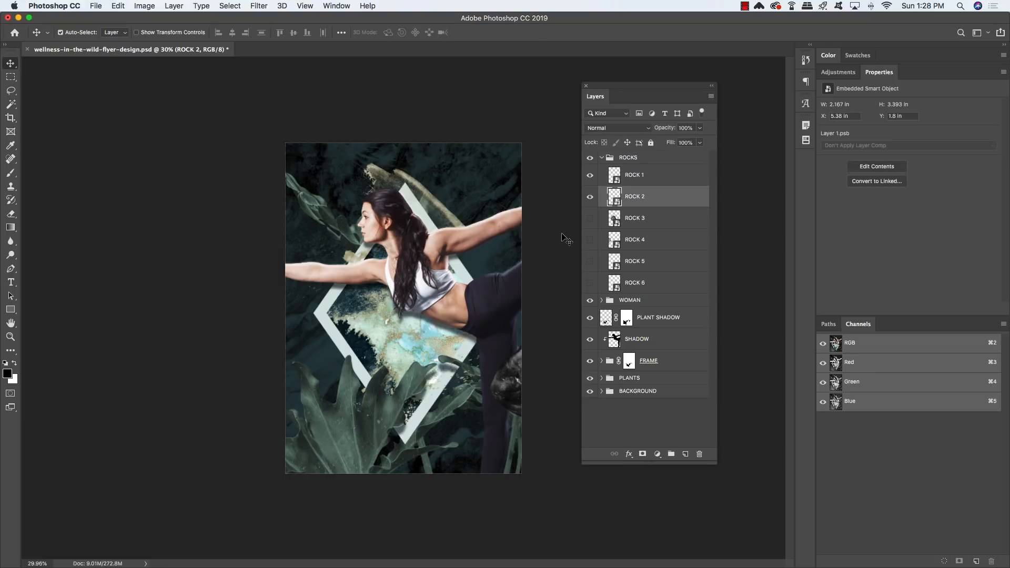
key(super+t)
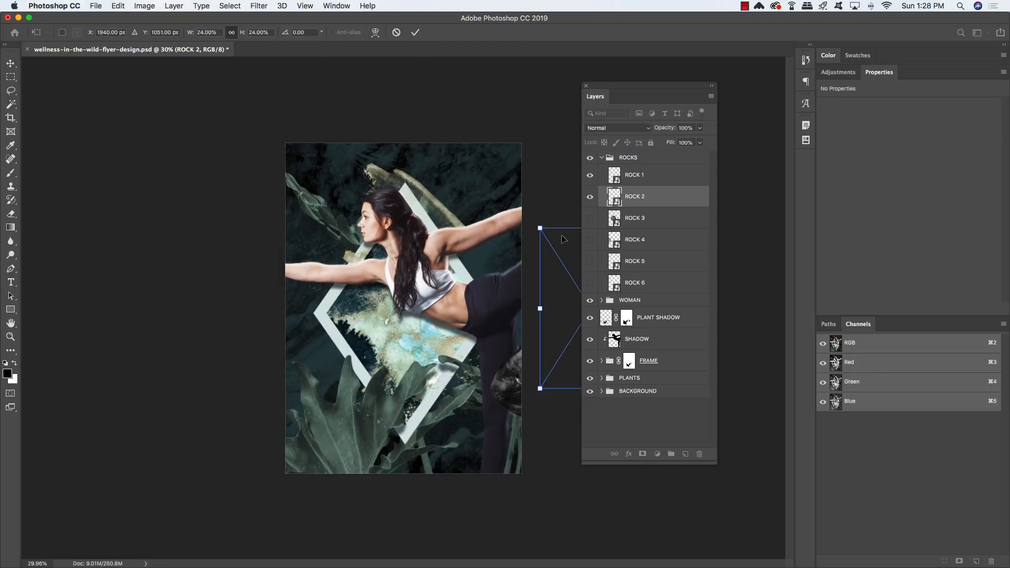
drag(562, 239, 364, 163)
drag(480, 146, 333, 324)
key(Return)
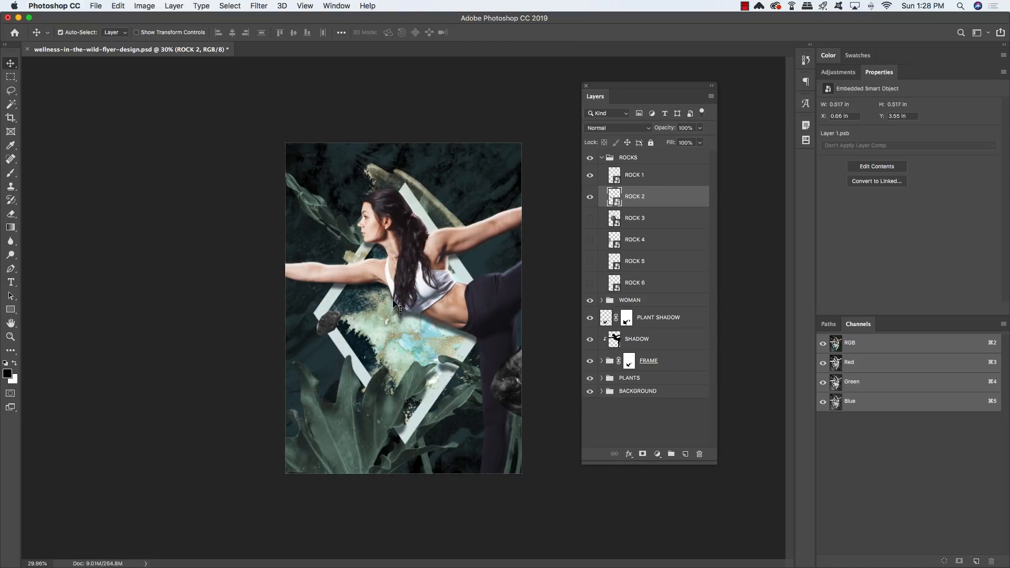
key(super+t)
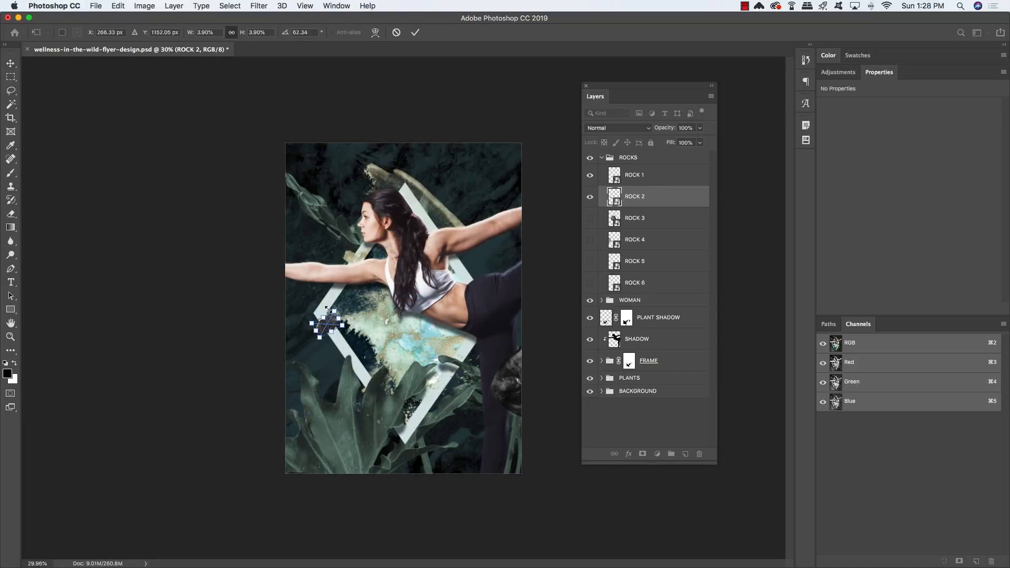
key(Return)
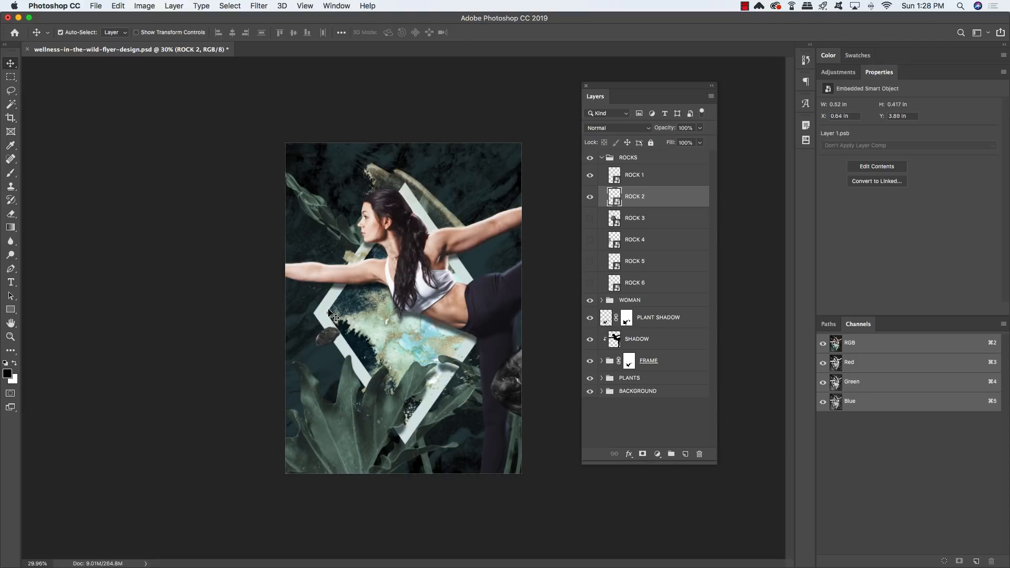
Show ROCK 3, shrink it to about 0.2 × 0.19 in and position it above the woman's rear arm
click(647, 217)
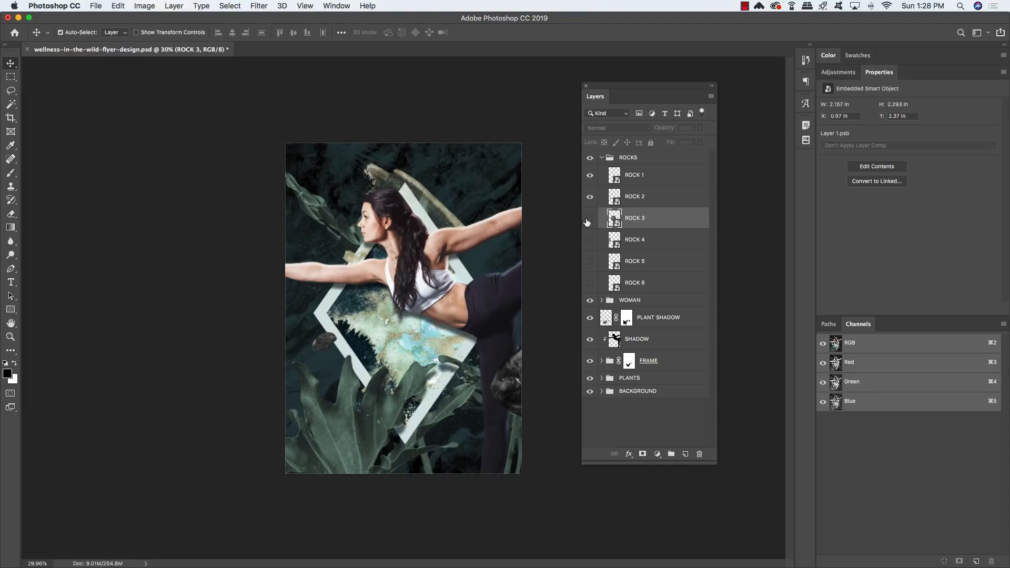
click(590, 218)
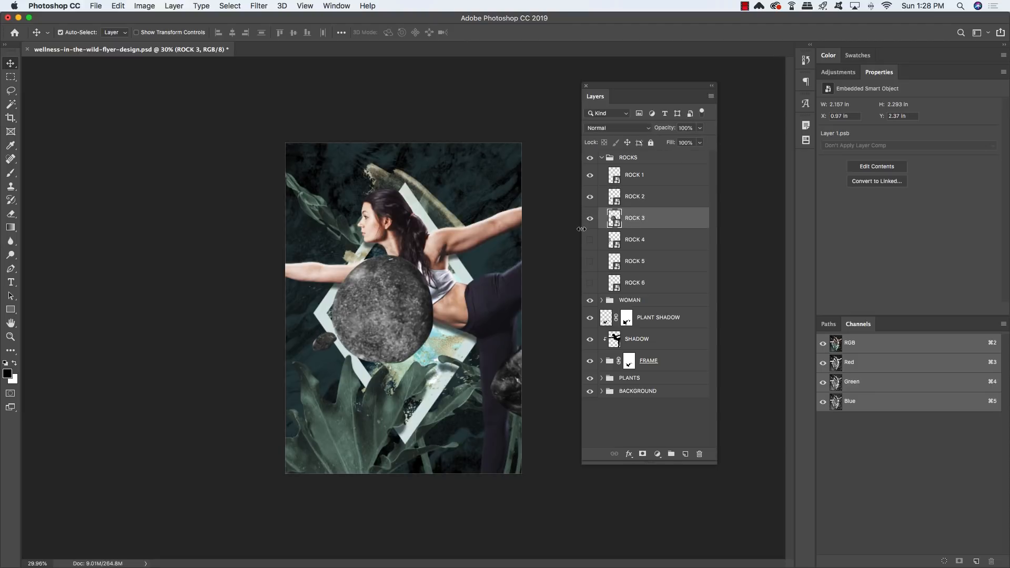
key(super+t)
drag(433, 255, 474, 215)
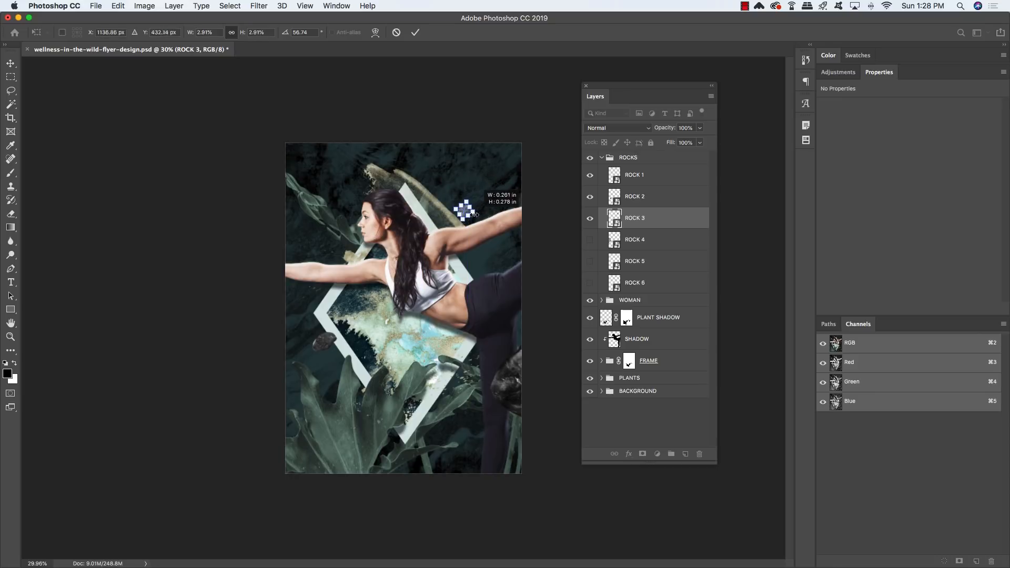
key(Return)
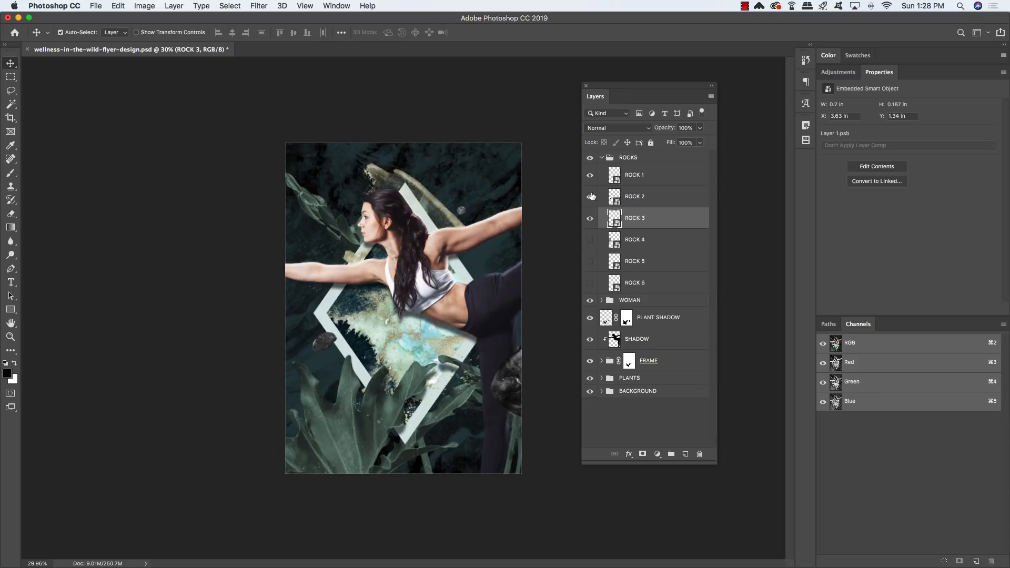
key(shift+Right)
key(shift+Right)
key(shift+Up)
key(shift+Up)
Show ROCK 4, rotate and shrink it to about 0.38 in wide, and place it just under the woman's rear arm
click(598, 240)
click(590, 240)
key(super+t)
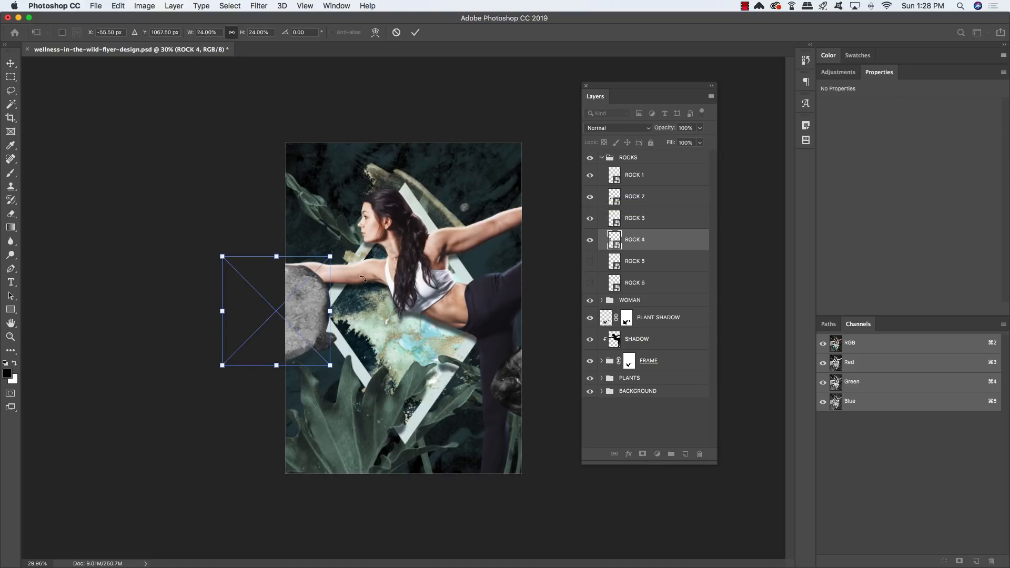
drag(308, 298, 324, 184)
drag(346, 142, 368, 301)
drag(438, 301, 481, 246)
key(Return)
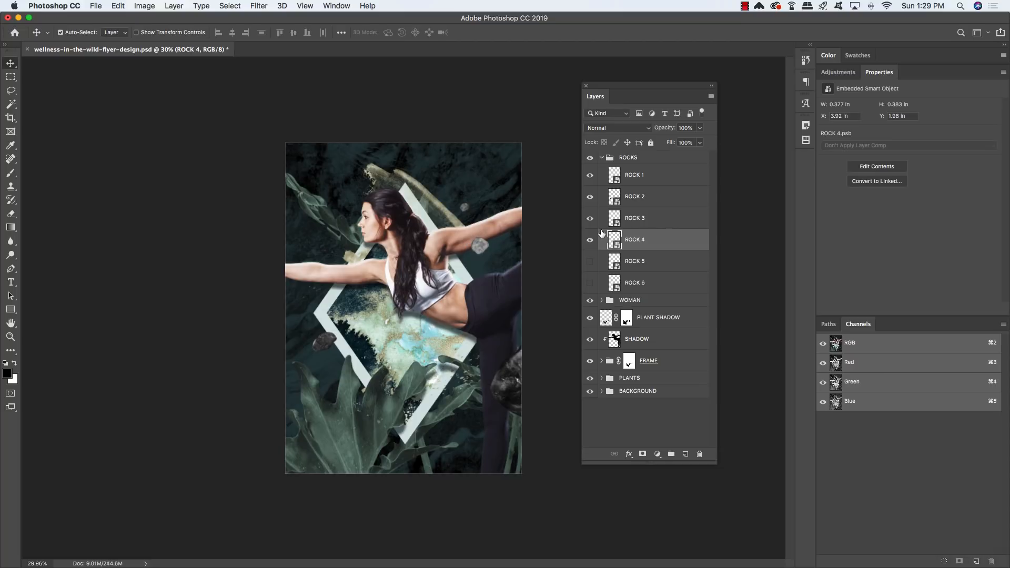
Nudge ROCK 4 under the rear arm and scale it down to about 0.33 × 0.34 in
key(shift+Right)
key(shift+Right)
key(shift+Right)
key(shift+Right)
key(shift+Right)
key(shift+Left)
key(shift+Left)
key(shift+Left)
key(super+t)
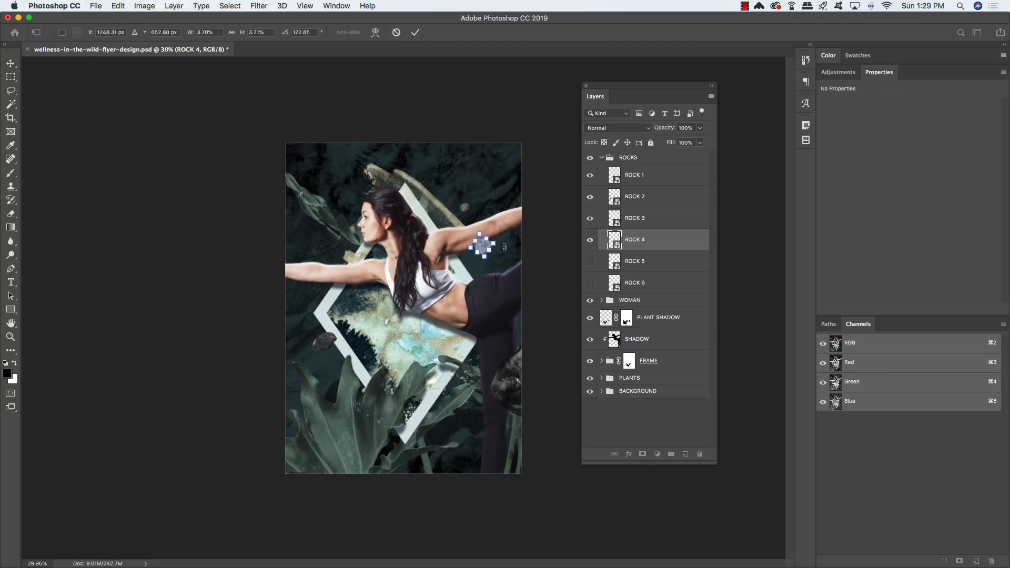
key(Return)
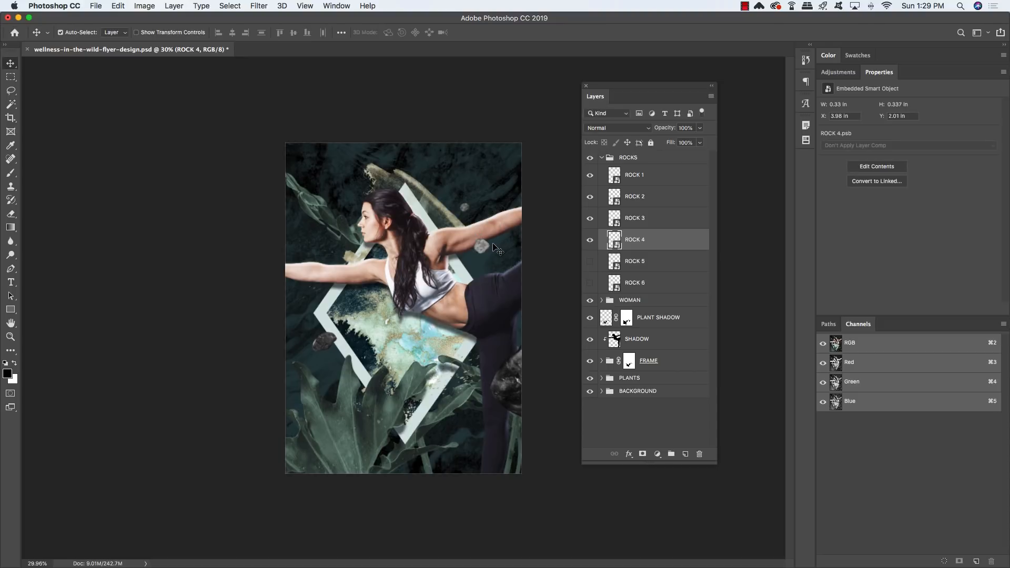
Move ROCK 4 across the flyer to just below the woman's front arm, near the frame's left corner
key(shift+Down)
key(shift+Down)
key(shift+Left)
key(shift+Left)
key(shift+Left)
key(shift+Left)
drag(492, 245, 351, 284)
key(shift+Left)
key(shift+Left)
key(shift+Up)
key(shift+Left)
key(shift+Left)
key(shift+Left)
key(shift+Left)
key(shift+Left)
key(shift+Left)
key(shift+Left)
key(shift+Left)
key(shift+Left)
key(shift+Left)
key(shift+Left)
key(shift+Left)
key(shift+Left)
key(shift+Left)
key(shift+Left)
Show ROCK 5, rotate and scale it to about 1.44 × 1.35 in, and tuck it partly off the flyer's top-left corner
click(657, 268)
click(589, 261)
key(super+t)
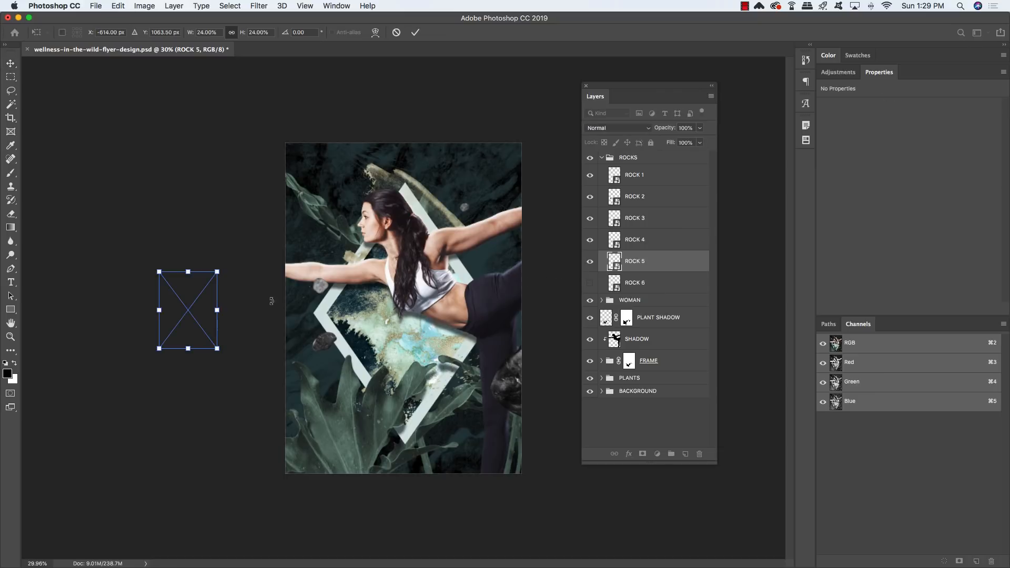
drag(210, 278, 357, 145)
key(Return)
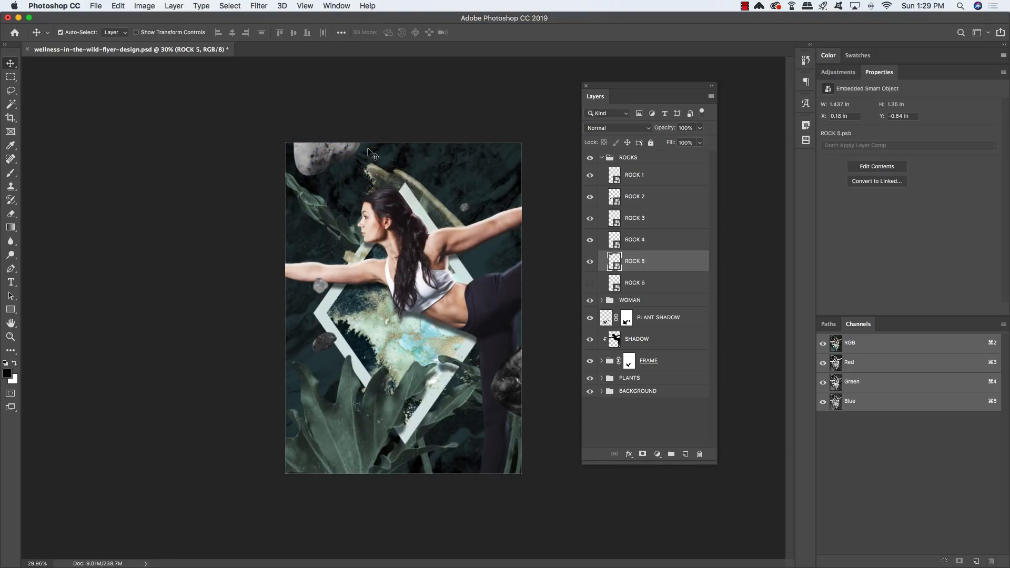
drag(344, 167, 316, 147)
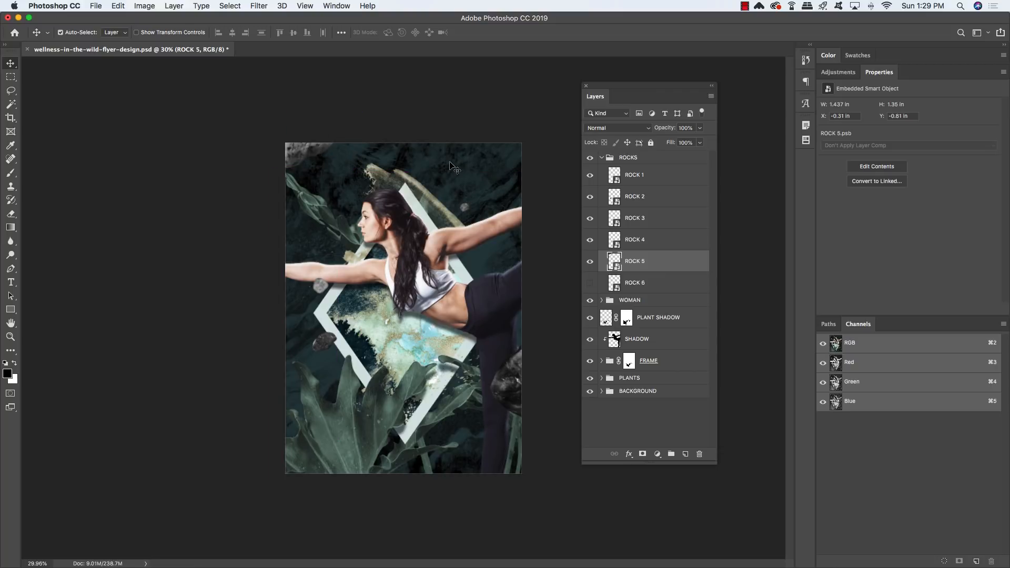
Show ROCK 6, scale it to about 7.25% with a rotation of about -36°, and place it under the woman's rear arm
click(613, 284)
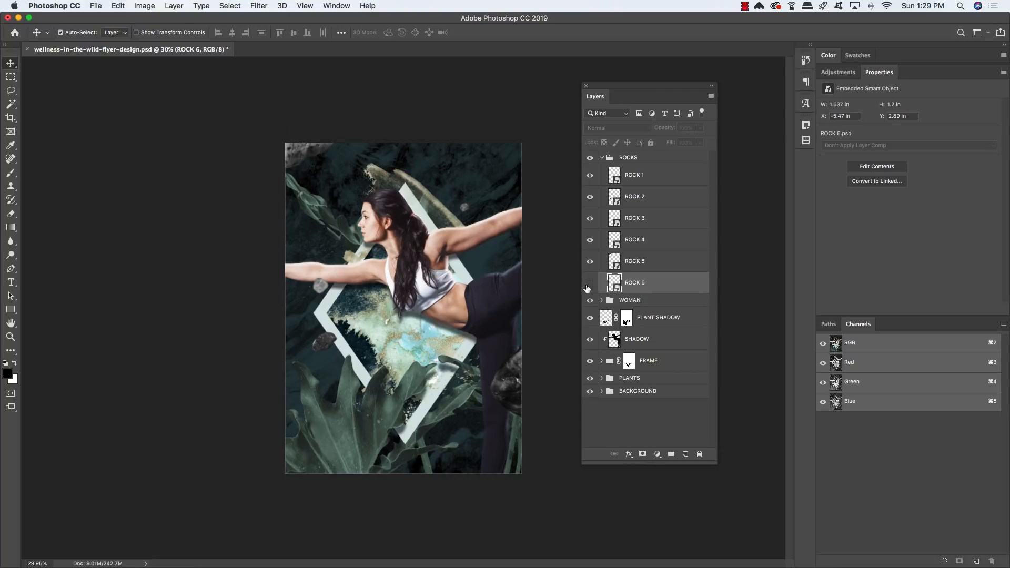
click(590, 283)
key(ctrl+t)
drag(75, 296, 365, 339)
drag(383, 332, 364, 323)
drag(365, 359, 499, 243)
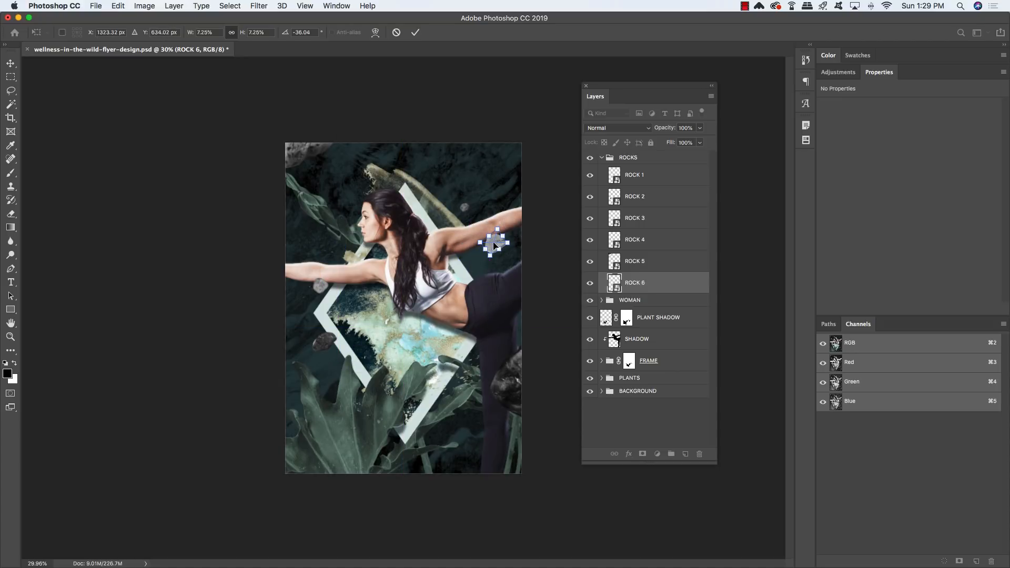
key(Return)
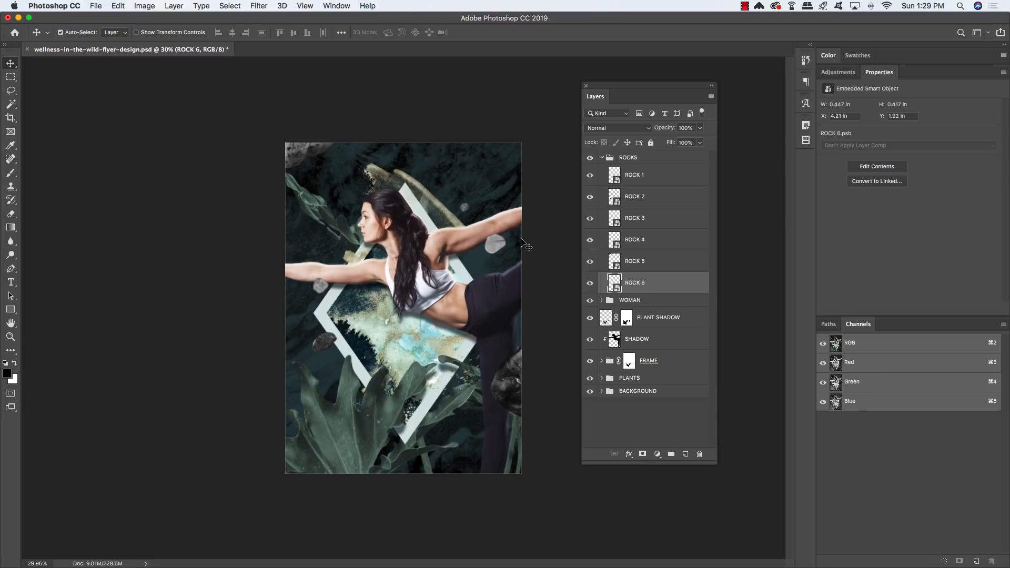
Move ROCK 6 above the rear arm near the flyer's top-right corner and enlarge it to about 0.61 × 0.56 in
key(super+t)
drag(497, 242, 500, 171)
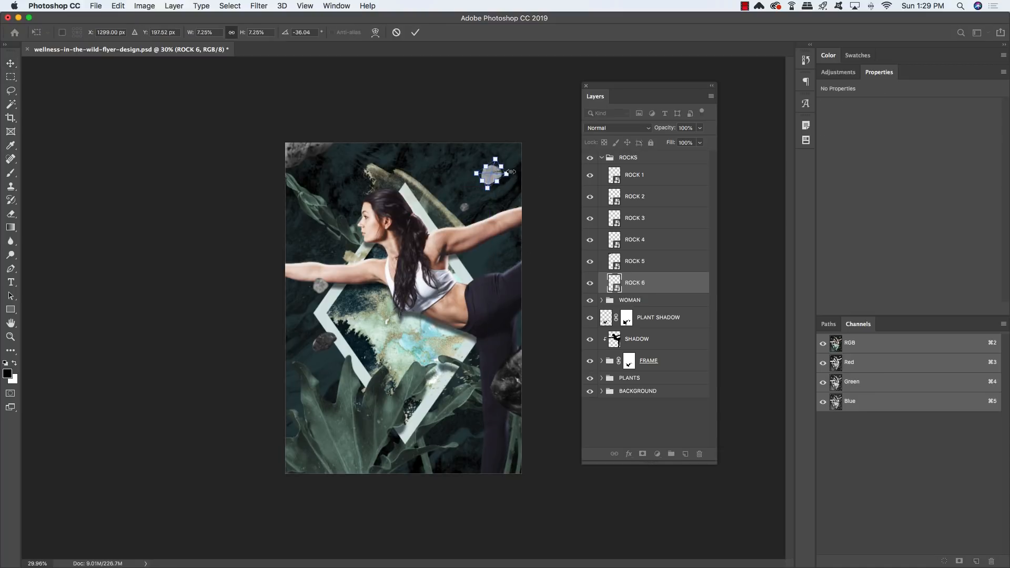
key(Return)
mouse_move(494, 174)
mouse_down()
mouse_move(463, 158)
mouse_move(492, 163)
mouse_move(487, 171)
mouse_up()
key(shift+Down)
key(shift+Down)
key(shift+Down)
key(shift+Down)
key(shift+Right)
key(shift+Right)
key(shift+Right)
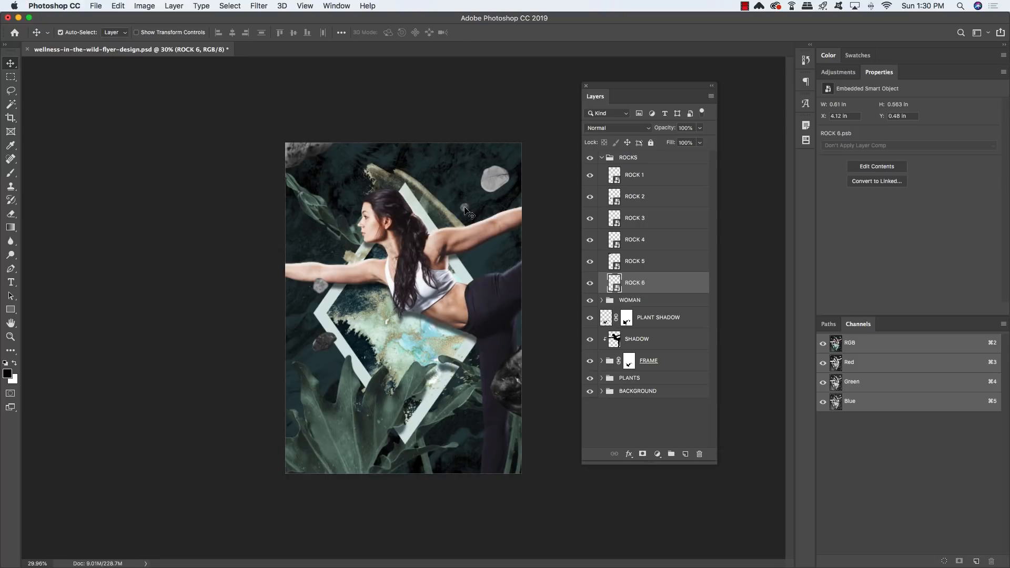
Duplicate ROCK 1, shrink the copy to about 0.19 × 0.21 in and place it above the woman's front arm
right_click(507, 369)
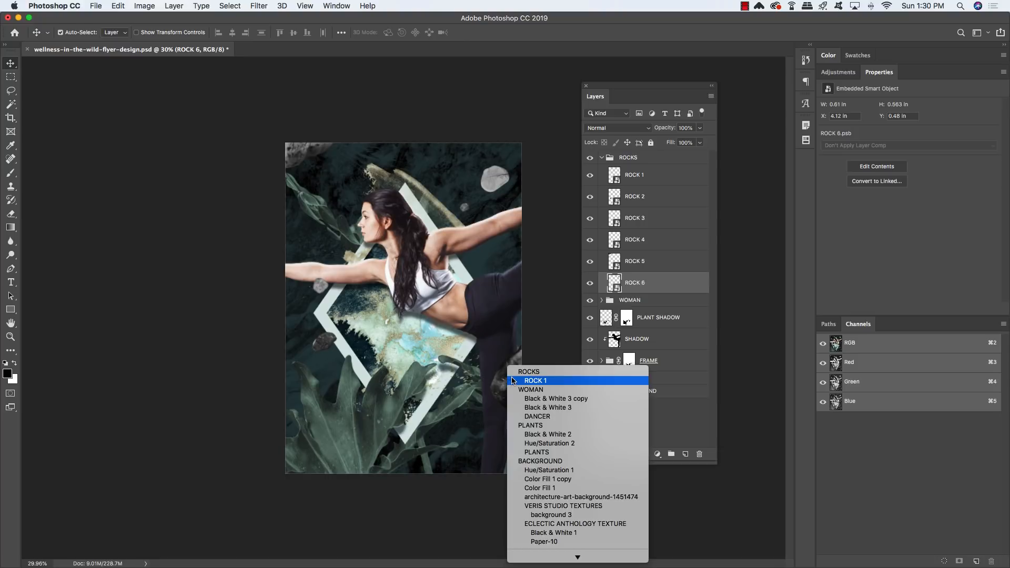
click(514, 380)
key(super+j)
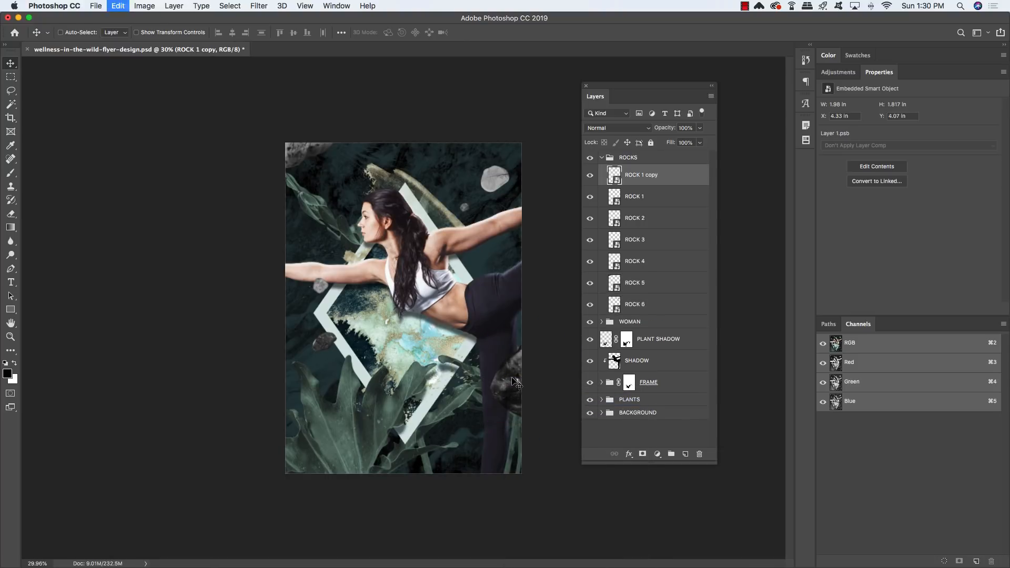
key(super+t)
drag(515, 380, 313, 208)
key(Return)
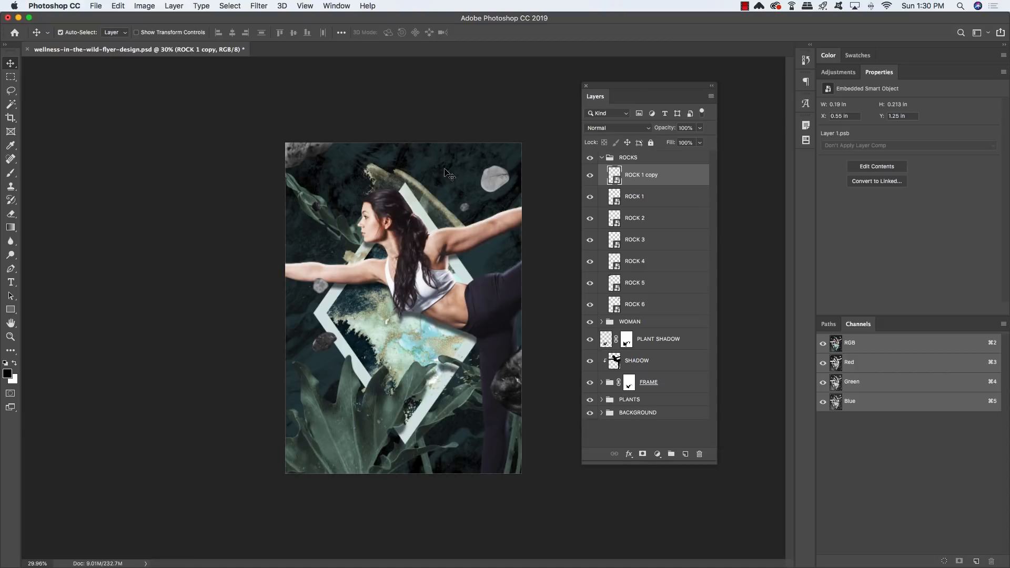
Move the small ROCK 1 copy beneath the woman's rear arm, to about X 4.29 in, Y 2.28 in
key(shift+Left)
key(shift+Left)
key(shift+Left)
key(shift+Left)
key(shift+Down)
key(super)
drag(452, 224, 487, 266)
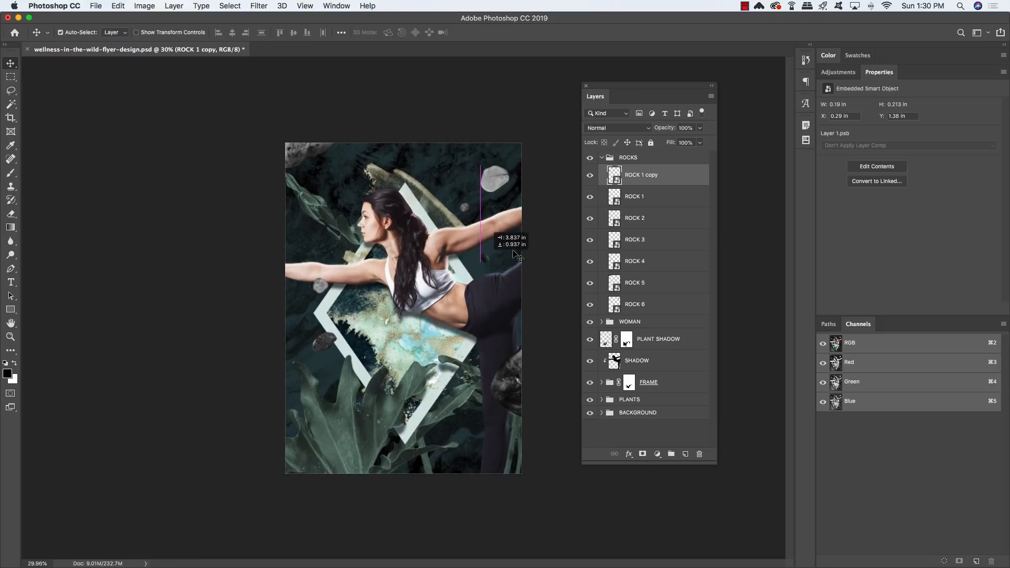
key(shift+Right)
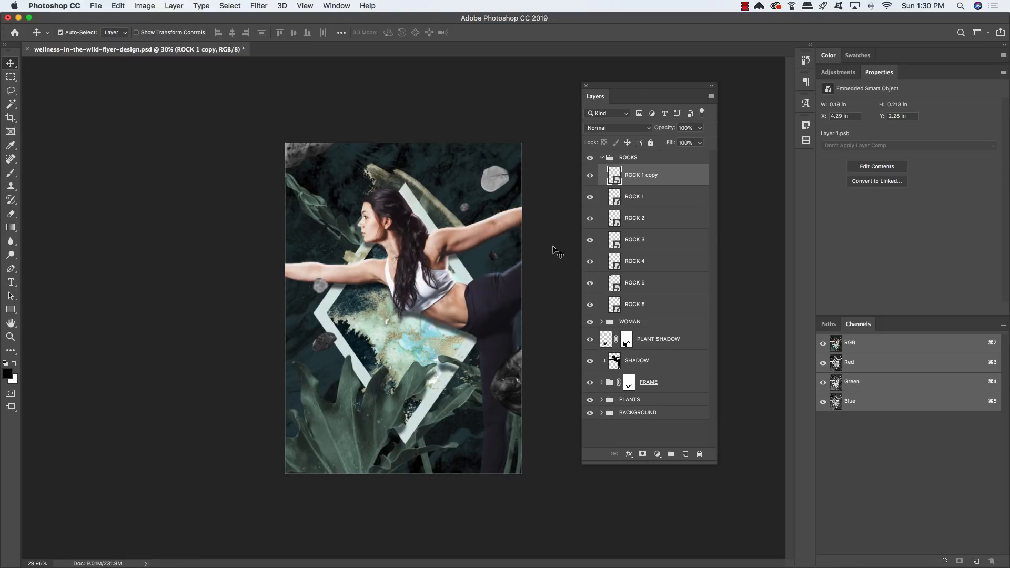
Shift ROCK 4 inward under the woman's front arm to about X 1.21 in, overlapping the diamond frame
right_click(323, 289)
click(404, 285)
key(shift+Right)
key(shift+Right)
key(shift+Right)
key(shift+Right)
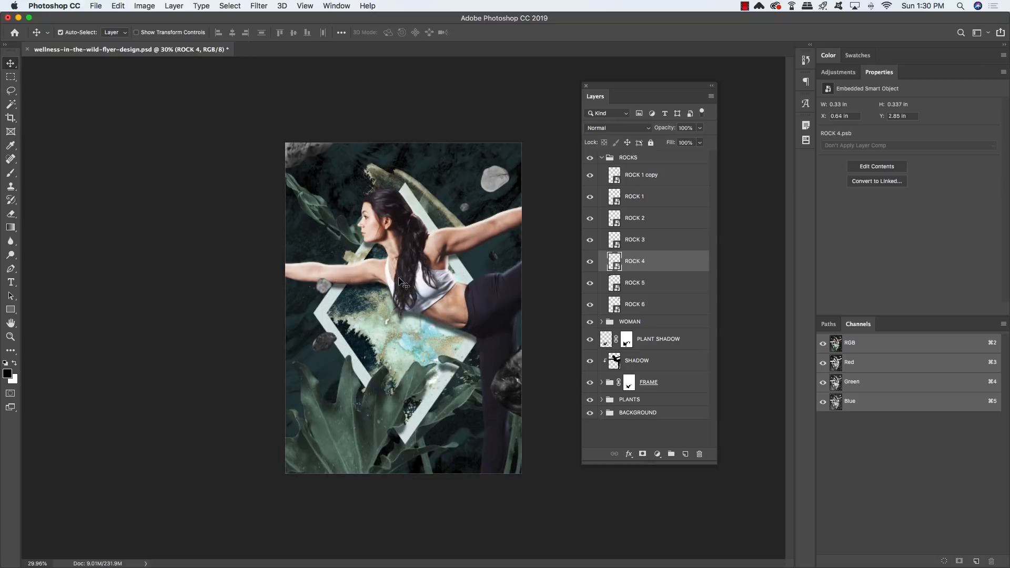
key(shift+Right)
key(shift+Right)
key(shift+Right)
right_click(324, 342)
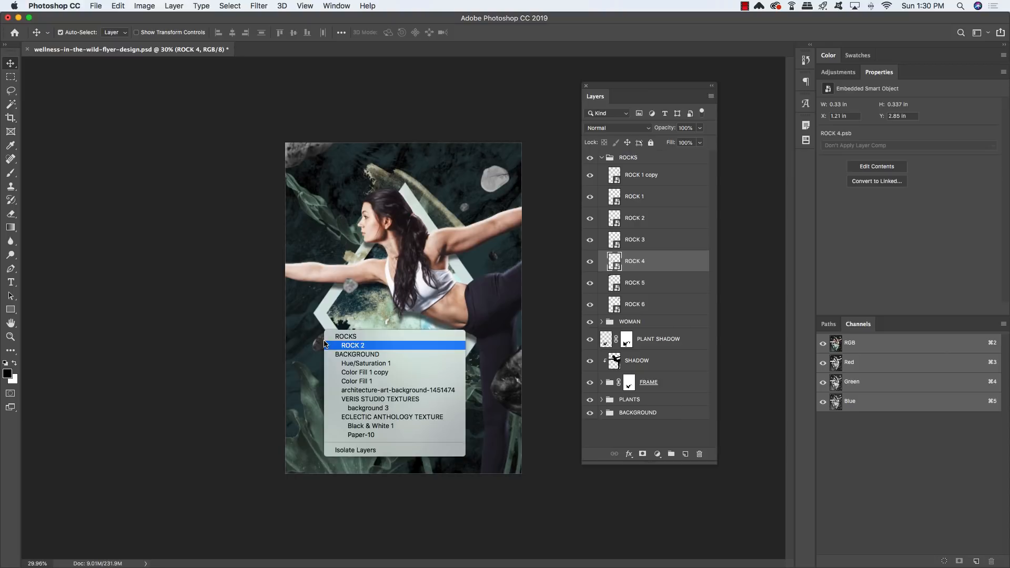
click(327, 345)
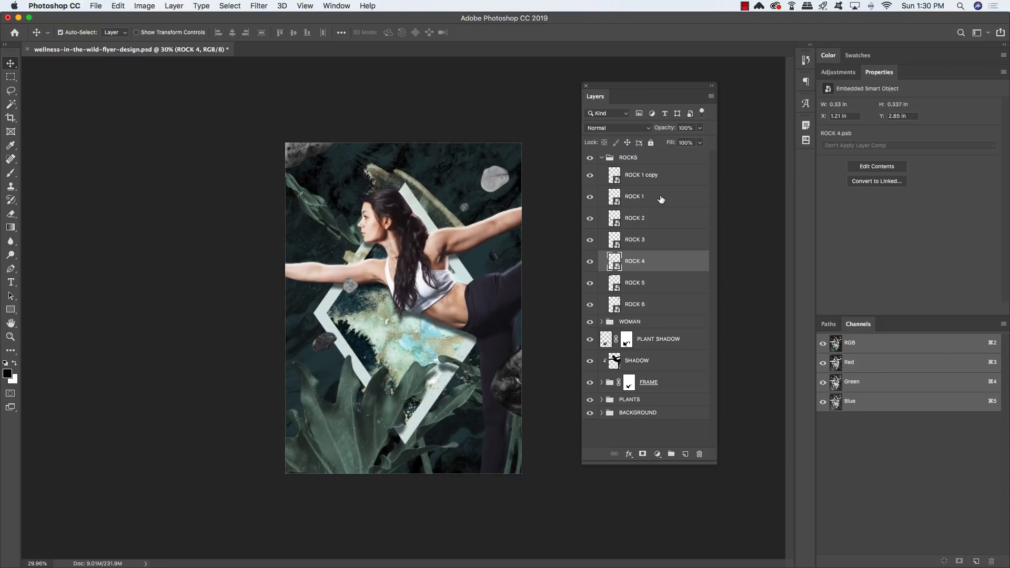
Apply a Gaussian Blur with a 12-pixel radius to ROCK 5 in the flyer's corner
click(664, 177)
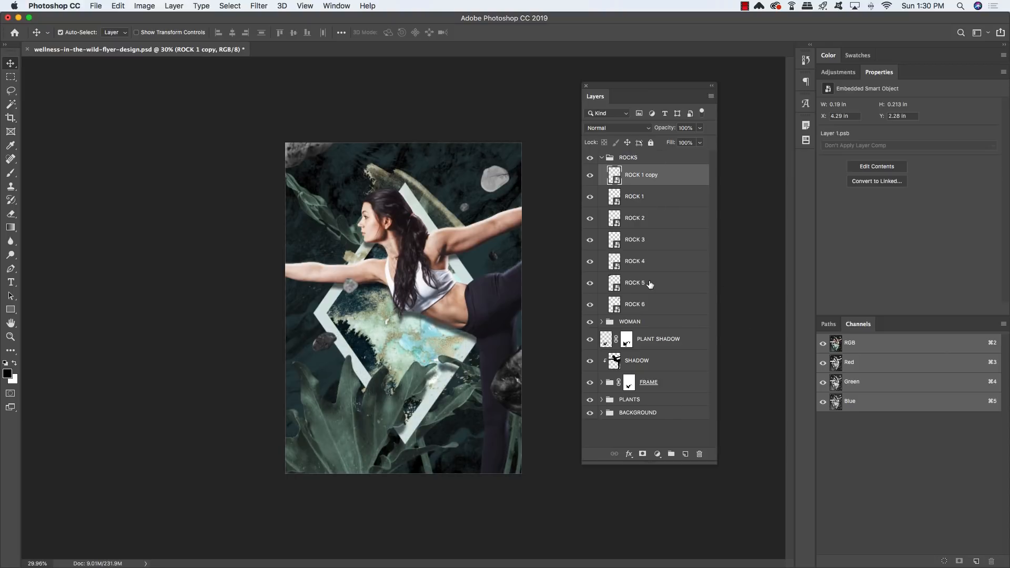
right_click(510, 377)
click(511, 384)
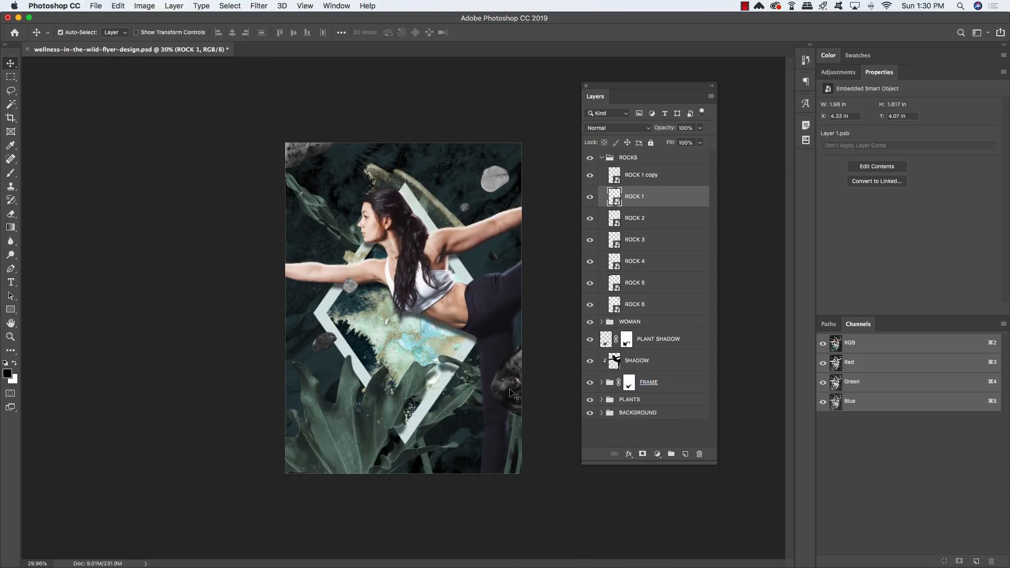
right_click(293, 150)
click(300, 153)
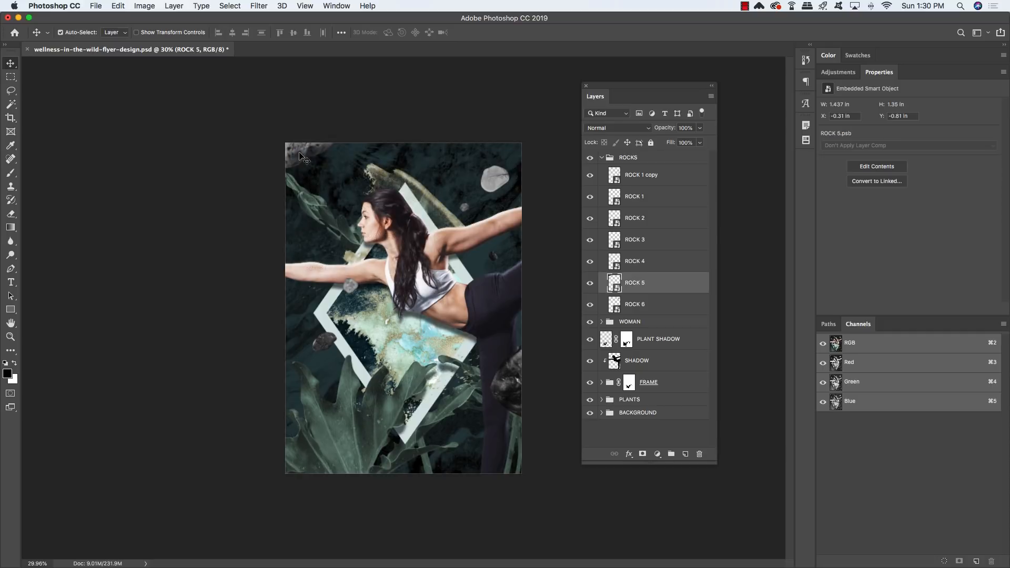
click(258, 5)
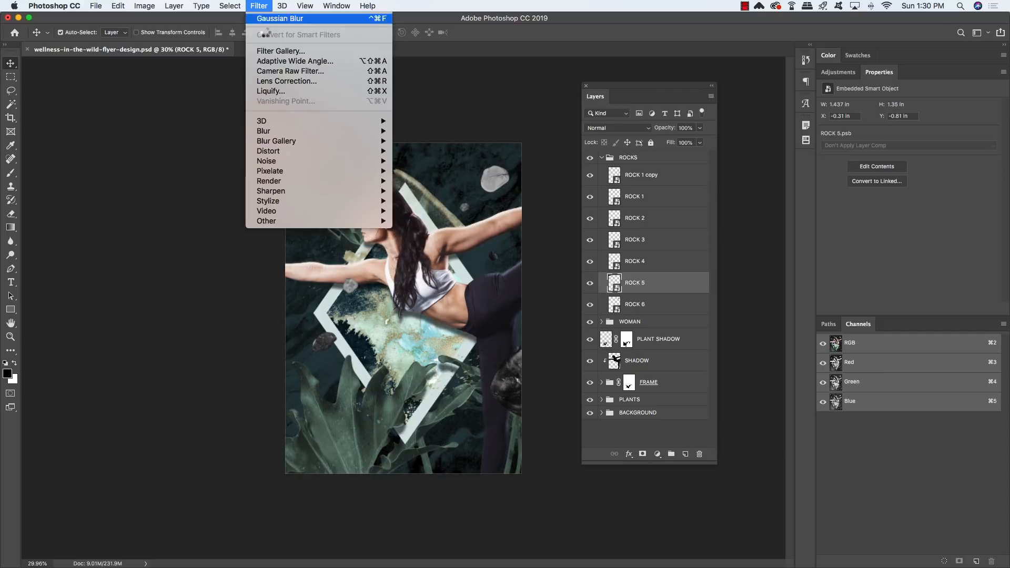
click(444, 171)
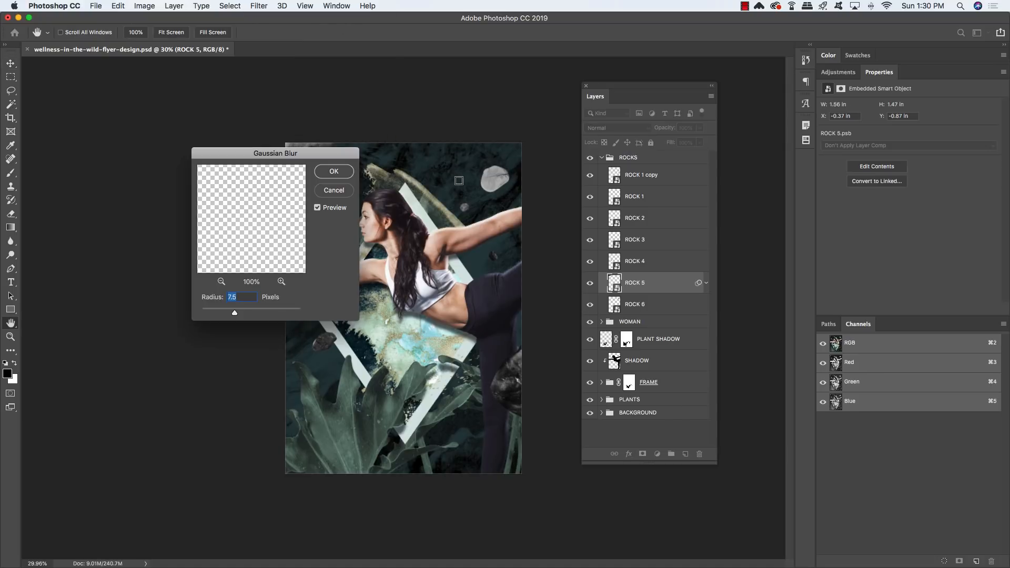
key(Return)
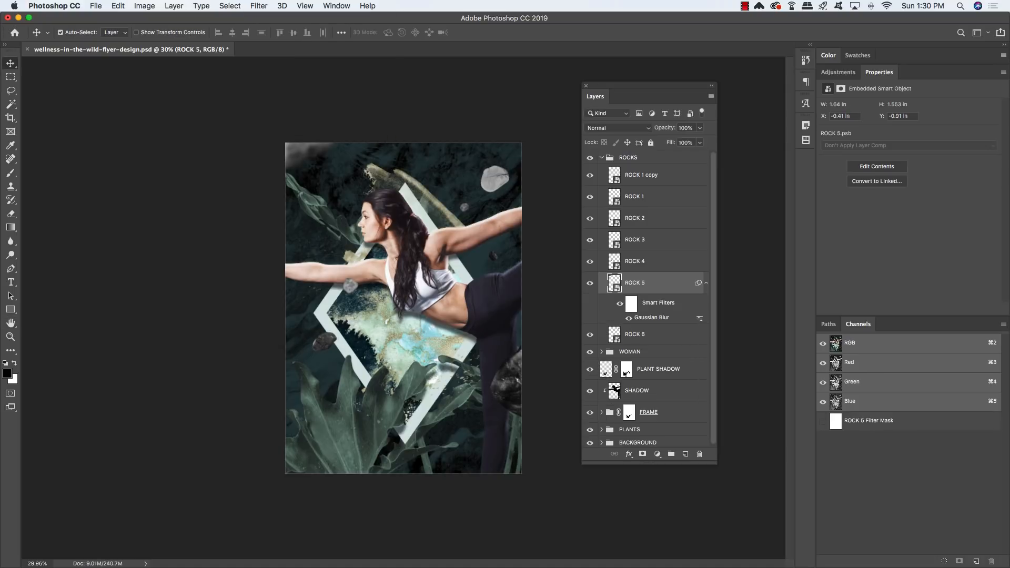
Blur the large ROCK 1 beside the woman's leg with a 12-pixel Gaussian Blur
click(660, 179)
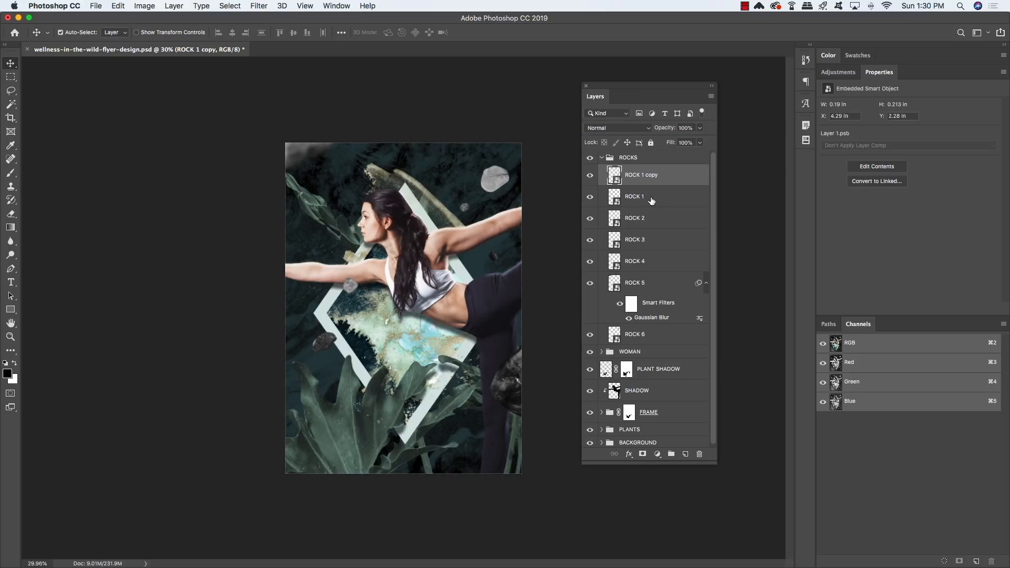
click(599, 202)
click(259, 6)
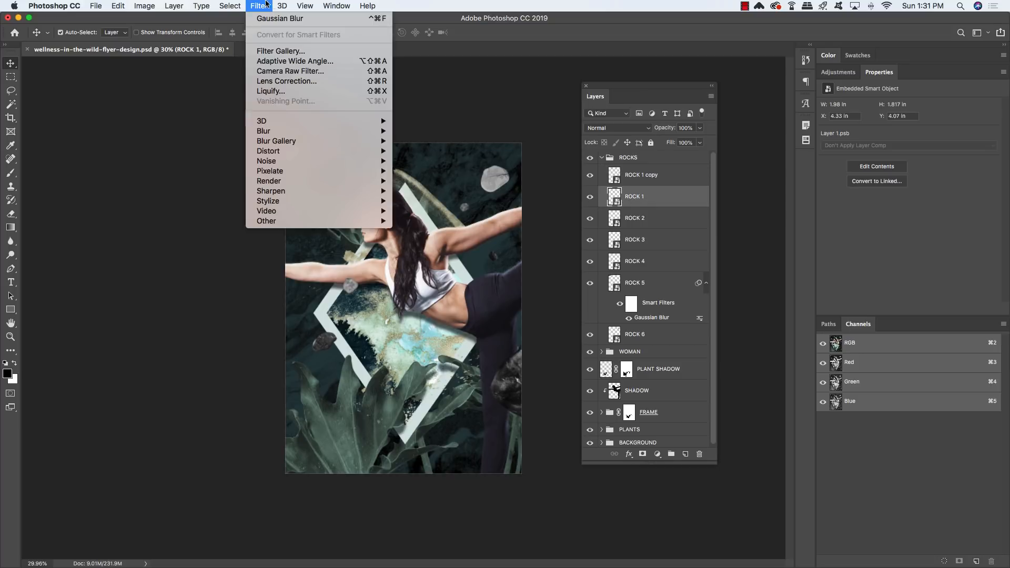
mouse_move(280, 132)
click(408, 168)
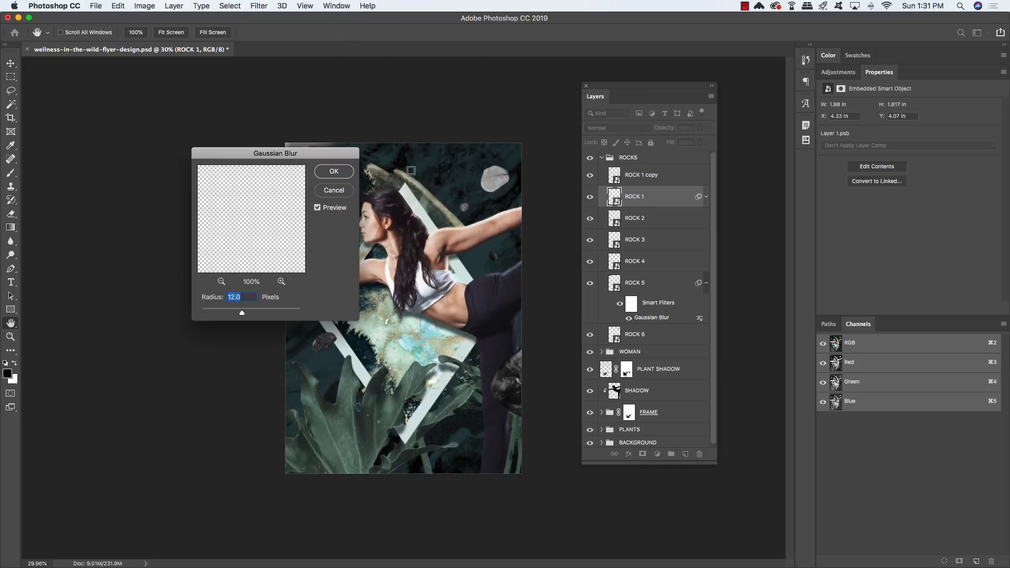
click(333, 172)
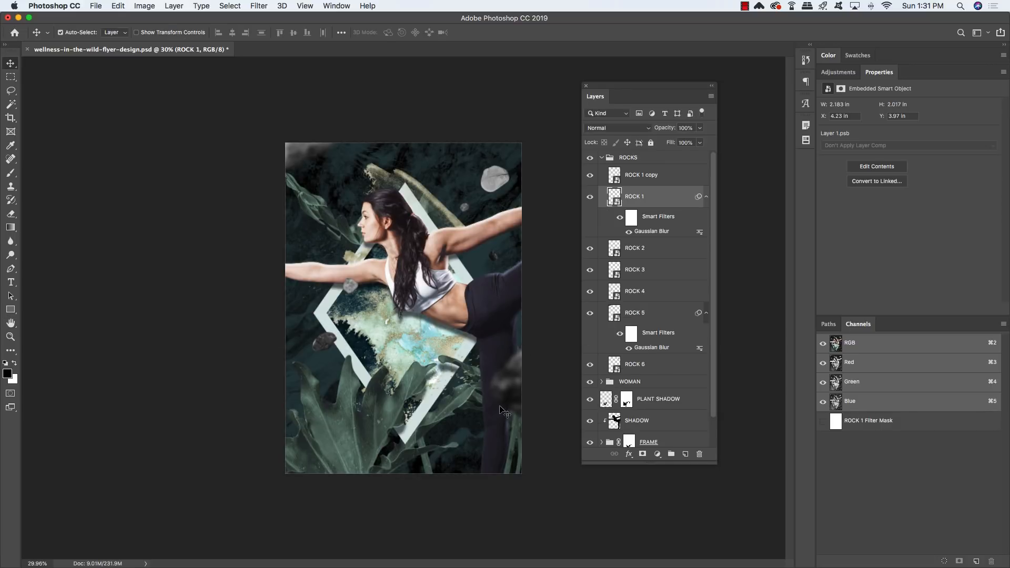
Nudge ROCK 6 above the rear arm inward and upward to about X 3.96 in, Y 0.31 in
right_click(496, 177)
click(521, 180)
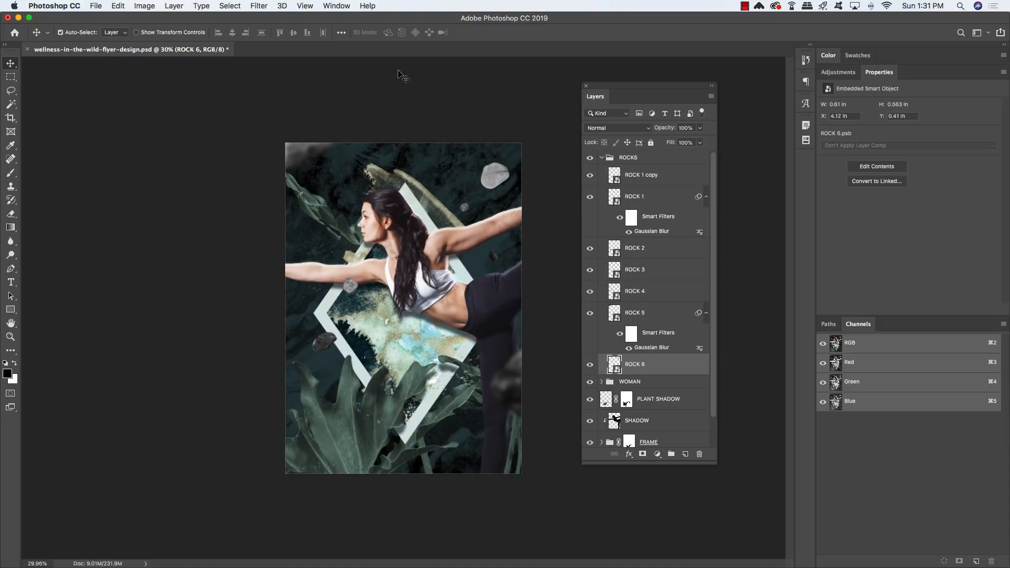
key(Left)
key(Left)
key(Left)
key(Left)
key(Left)
key(Left)
key(Left)
key(Left)
key(Left)
key(Left)
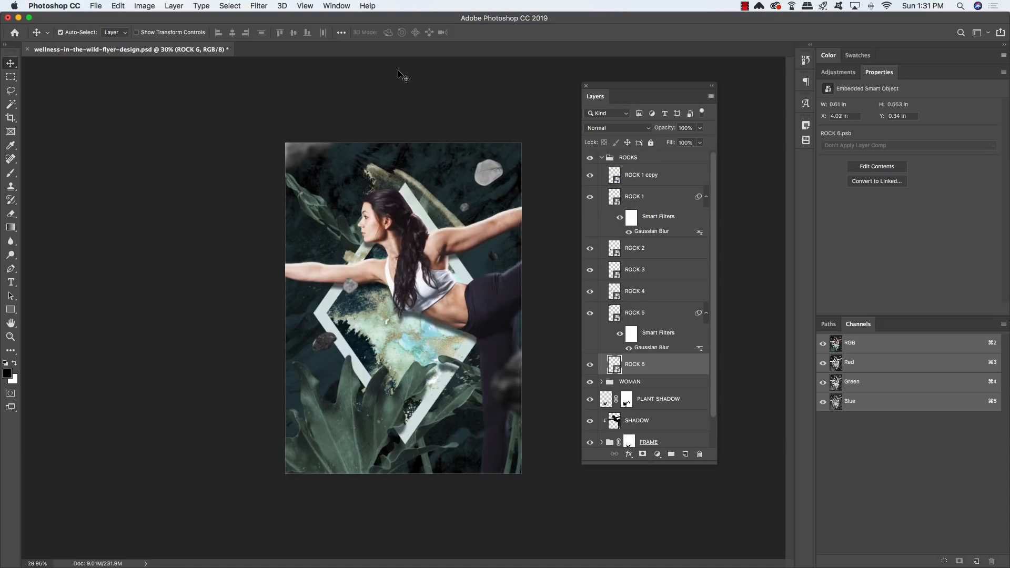
key(Up)
key(Up)
key(Up)
key(Left)
key(Left)
key(Left)
Collapse the smart filter lists of ROCK 1 and ROCK 5, and the ROCKS group itself
click(706, 198)
click(706, 283)
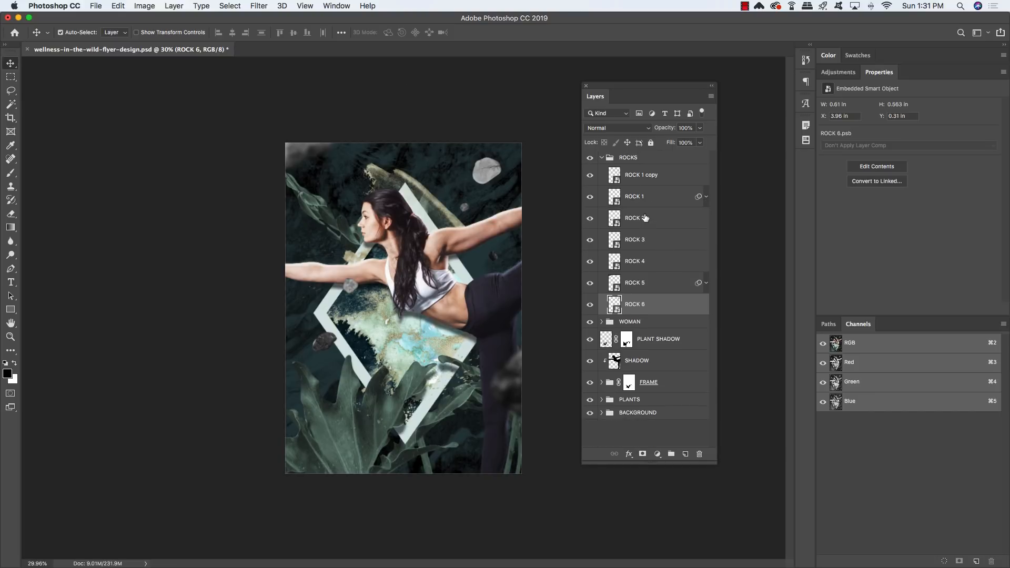
click(597, 157)
Compare the flyer with and without the ROCKS group by toggling its visibility
click(590, 159)
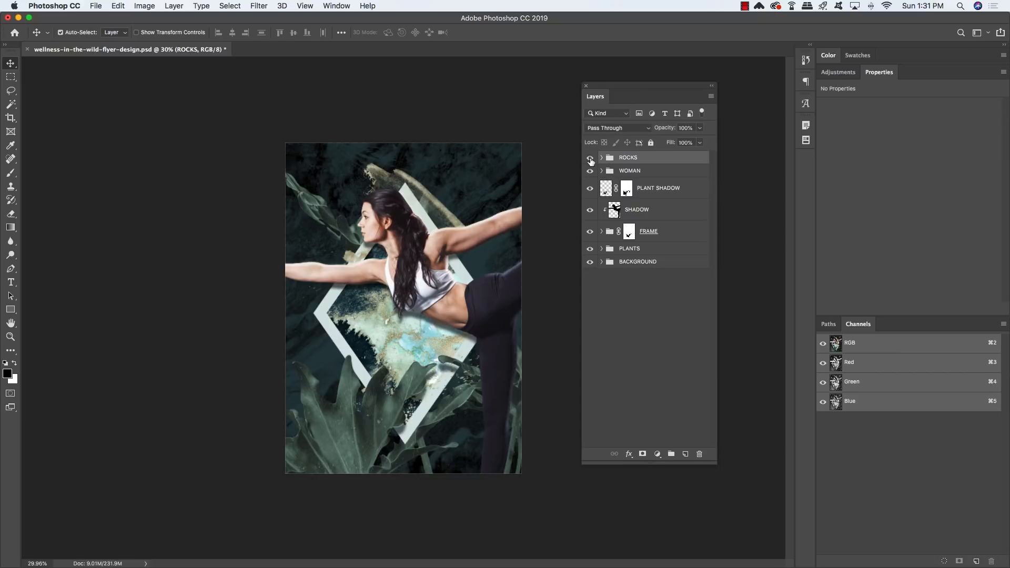
click(590, 158)
click(589, 159)
click(590, 159)
click(590, 158)
click(589, 159)
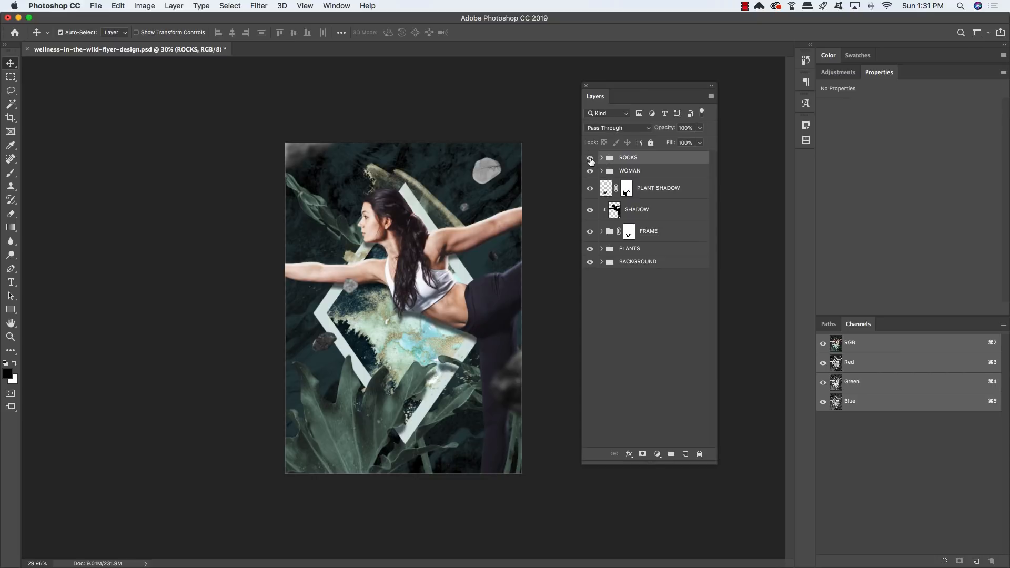
click(589, 159)
click(589, 159)
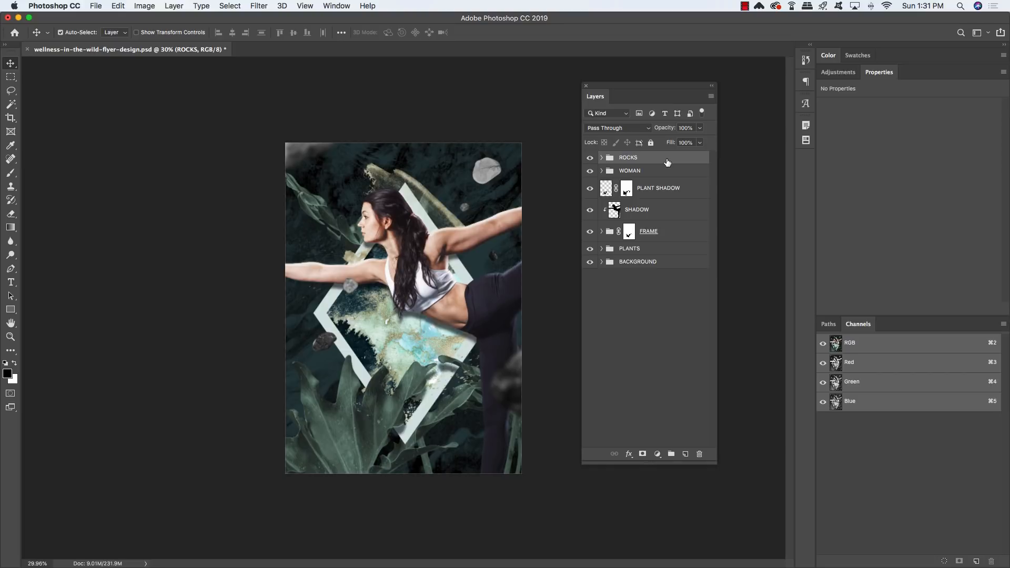
Create a merged copy of the ROCKS group and fill its rock silhouettes with black
key(super+j)
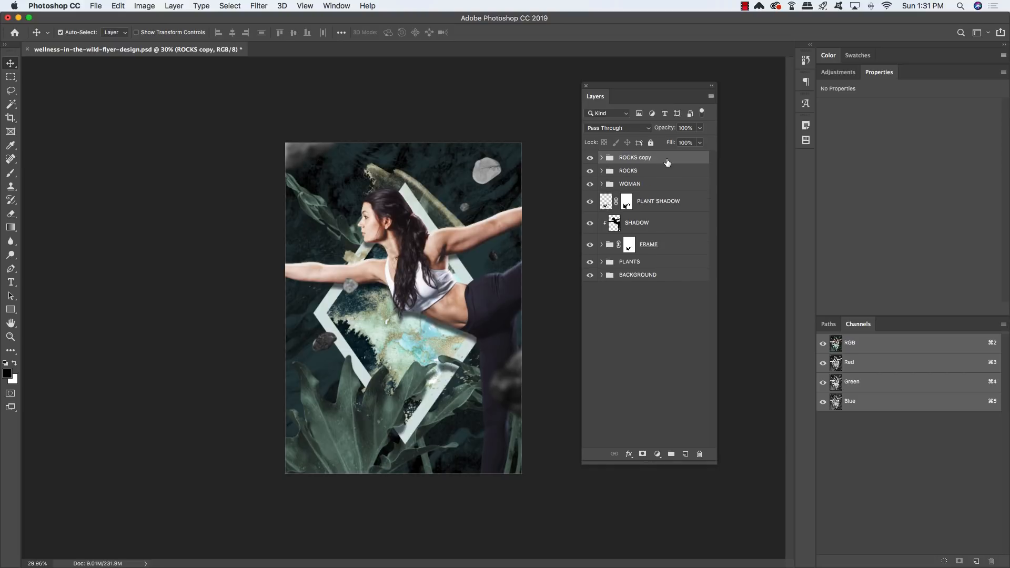
key(super+e)
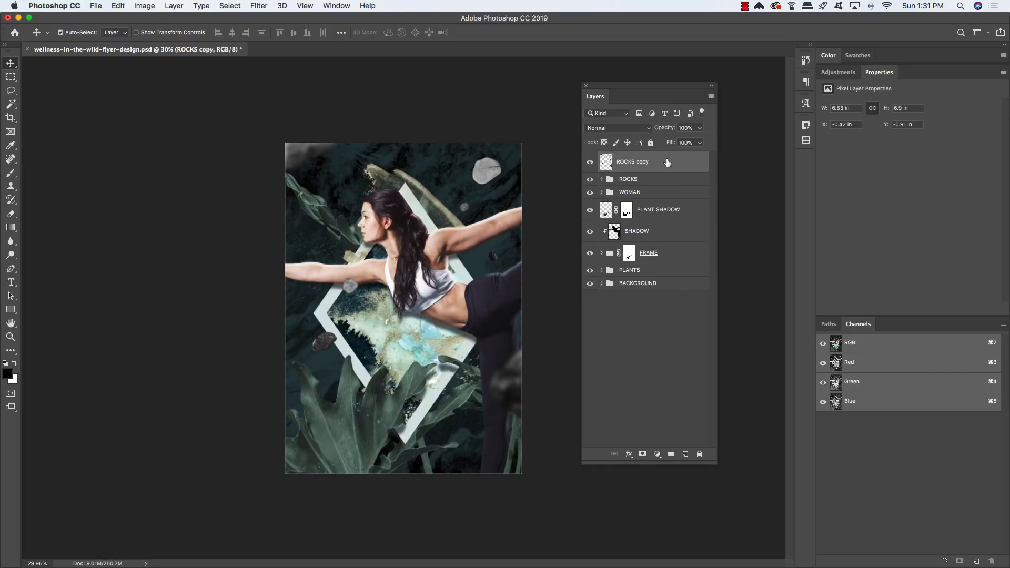
super+click(606, 165)
key(alt+BackSpace)
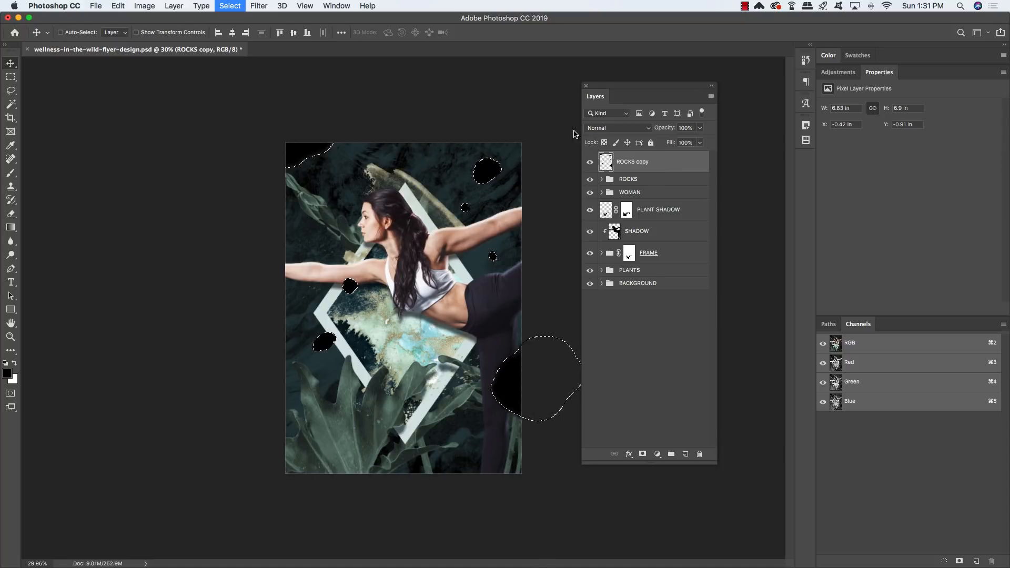
key(ctrl+d)
Set the black ROCKS copy layer to Overlay at 30% opacity and compare the rocks with and without it
click(609, 130)
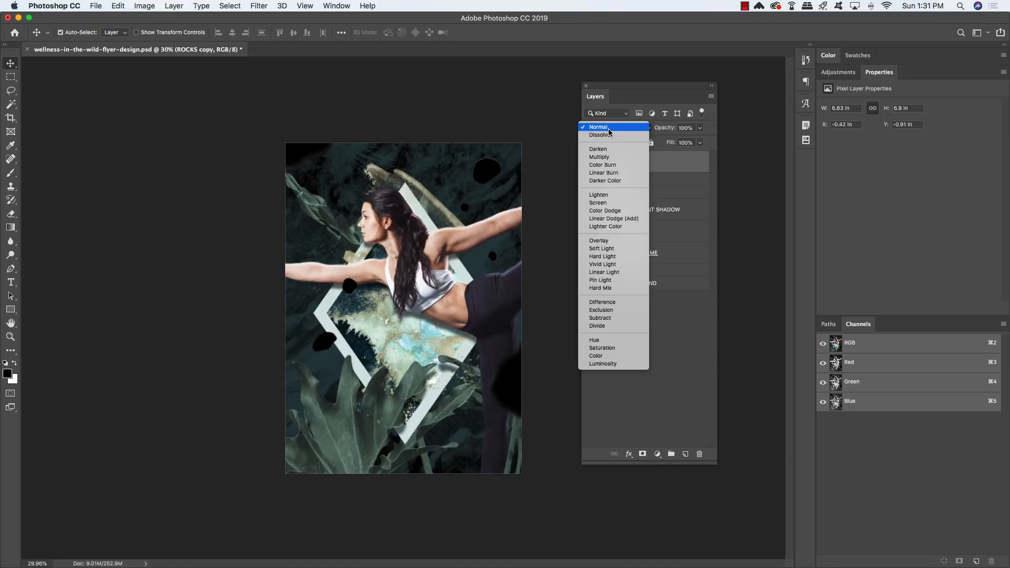
click(610, 243)
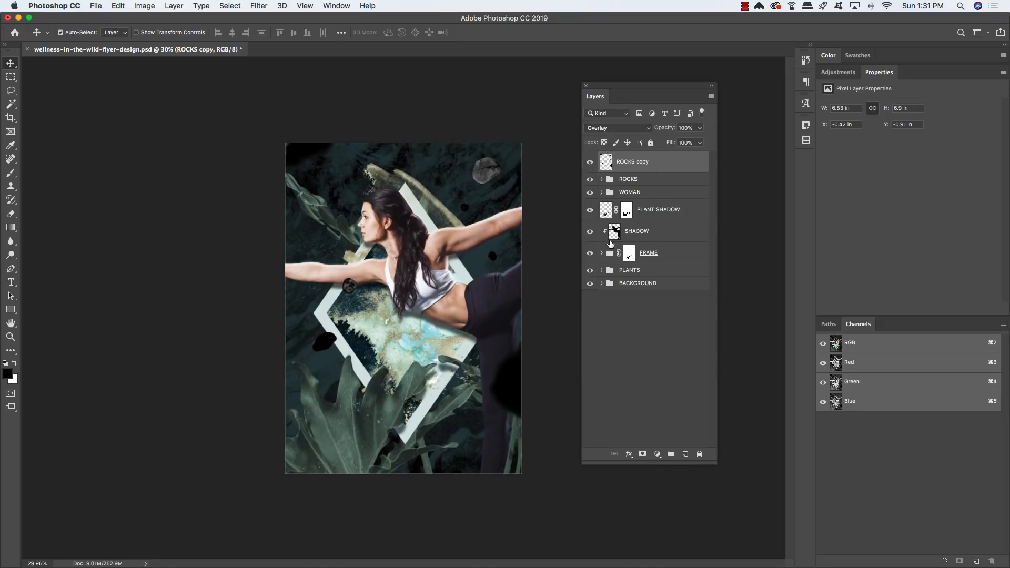
key(3)
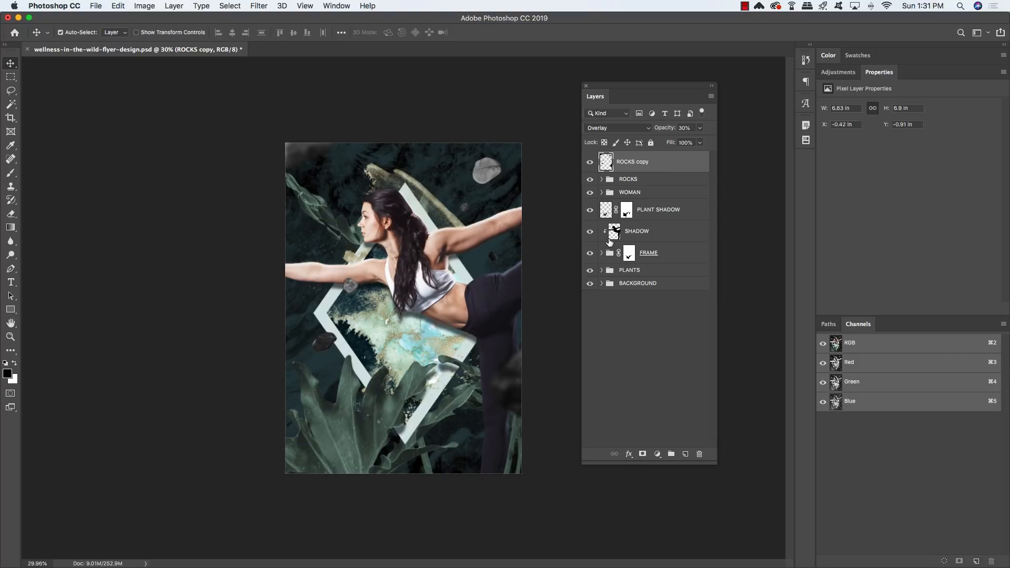
click(590, 163)
click(590, 163)
click(590, 163)
click(590, 163)
click(590, 163)
click(589, 163)
click(590, 164)
Duplicate the black ROCKS copy layer and place the duplicate directly below the ROCKS group
key(super+j)
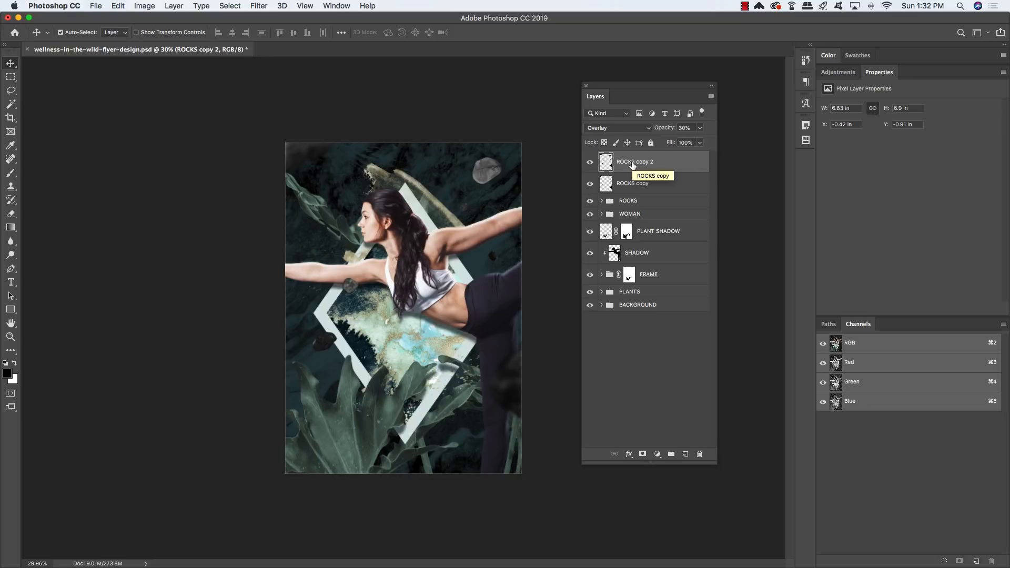
key(super)
key(super+bracketleft)
key(super+bracketleft)
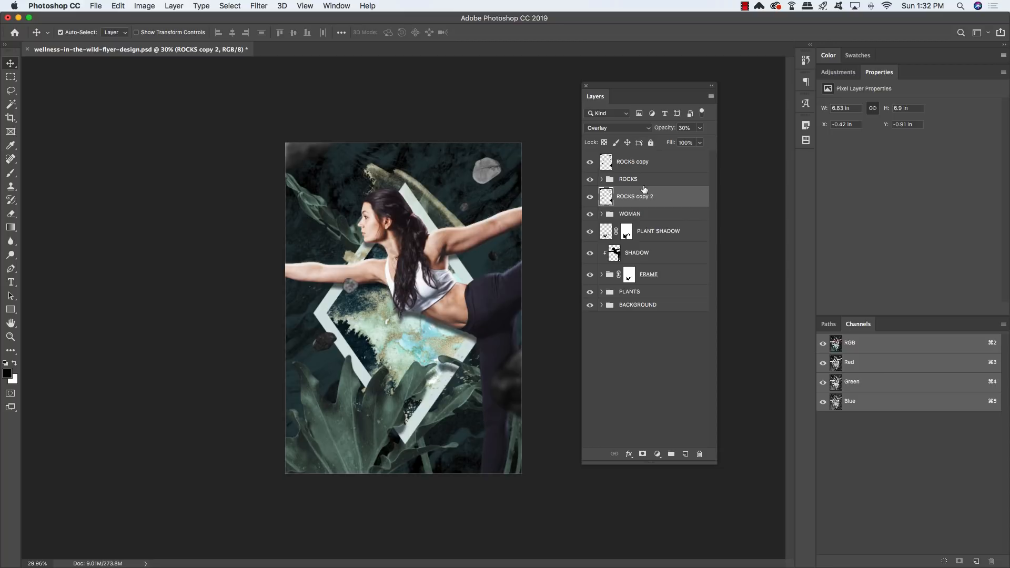
Set ROCKS copy 2 to Normal blending at 50% opacity and offset it downward to Y -0.75 in
click(620, 128)
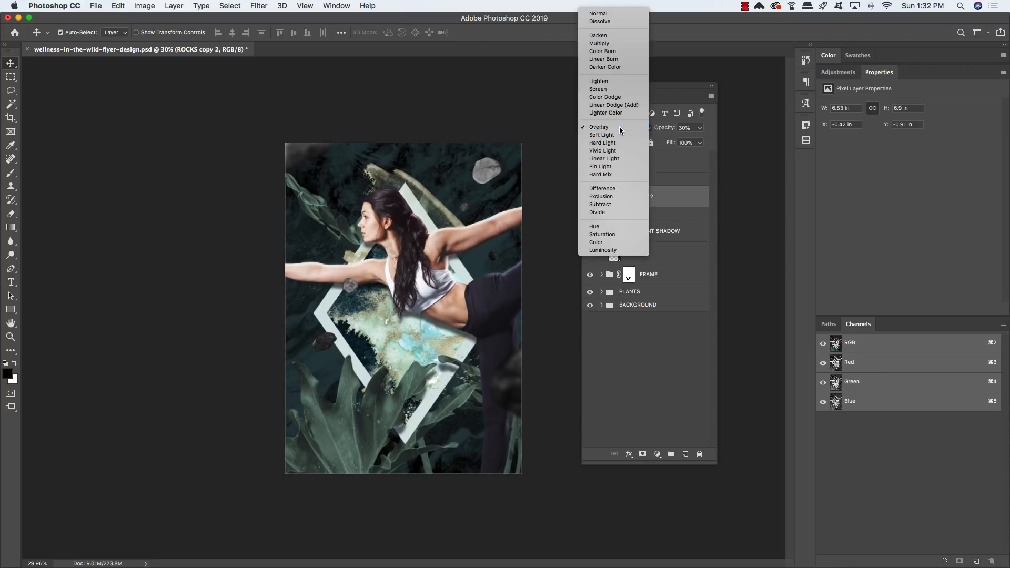
click(619, 127)
click(618, 127)
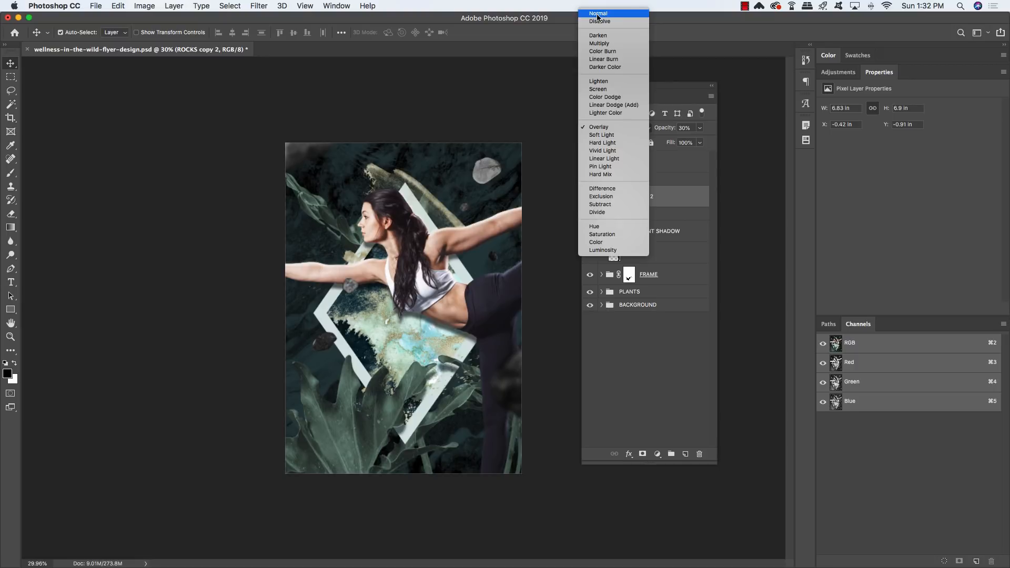
click(608, 16)
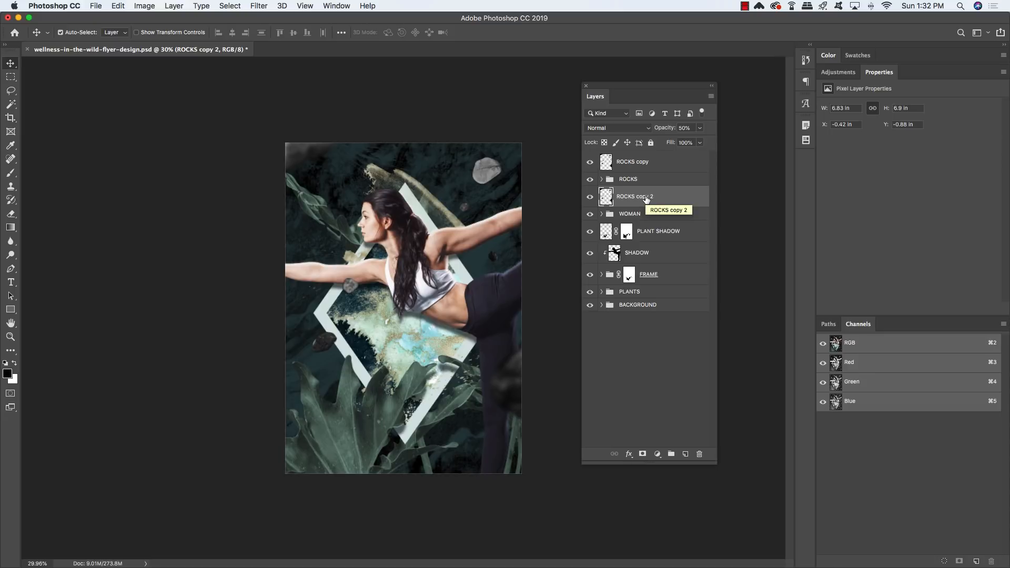
key(shift+Down)
key(shift+Down)
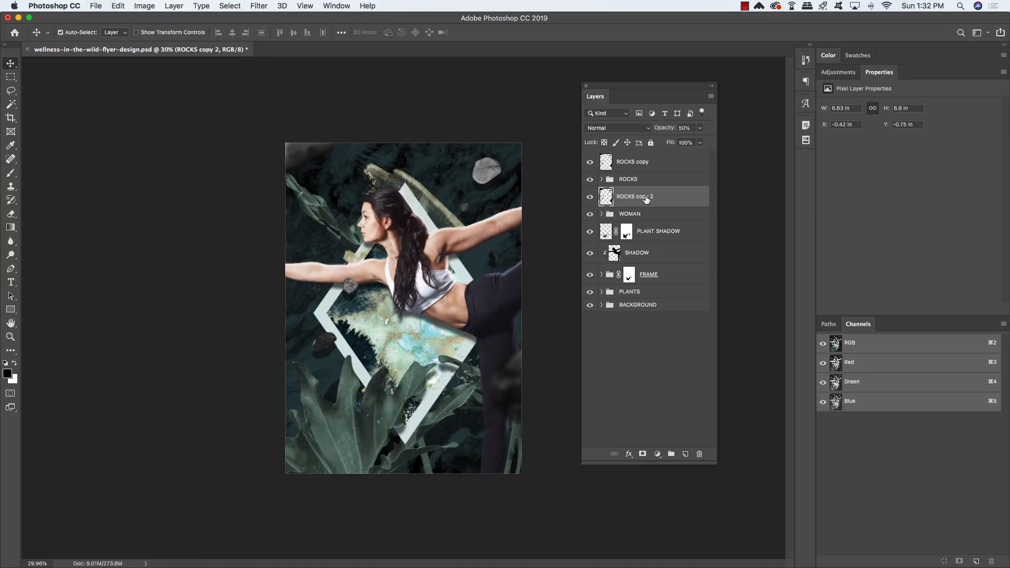
Apply a 10-pixel Gaussian Blur to ROCKS copy 2 and compare the flyer with and without that shadow layer
click(259, 6)
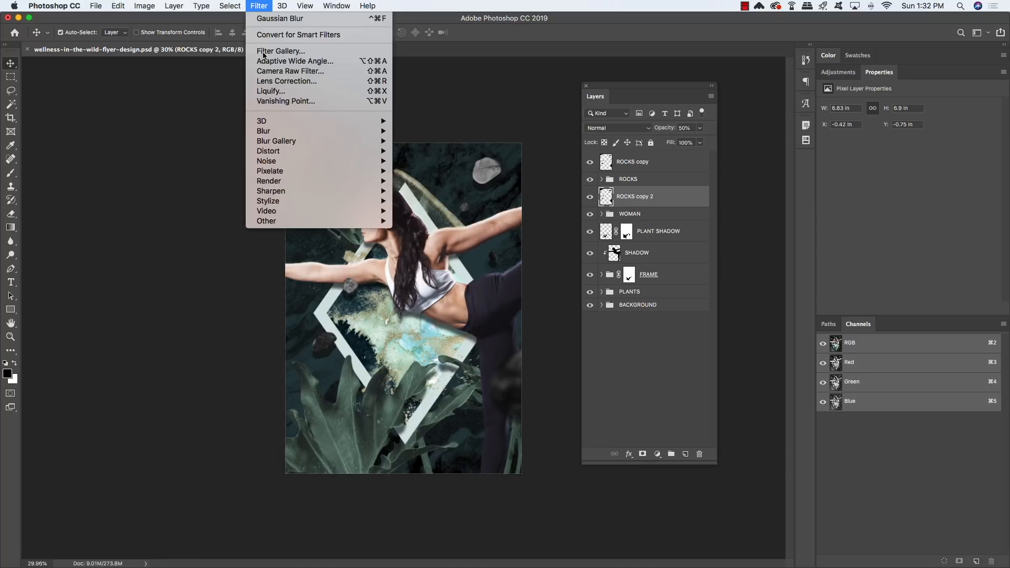
mouse_move(265, 131)
click(429, 173)
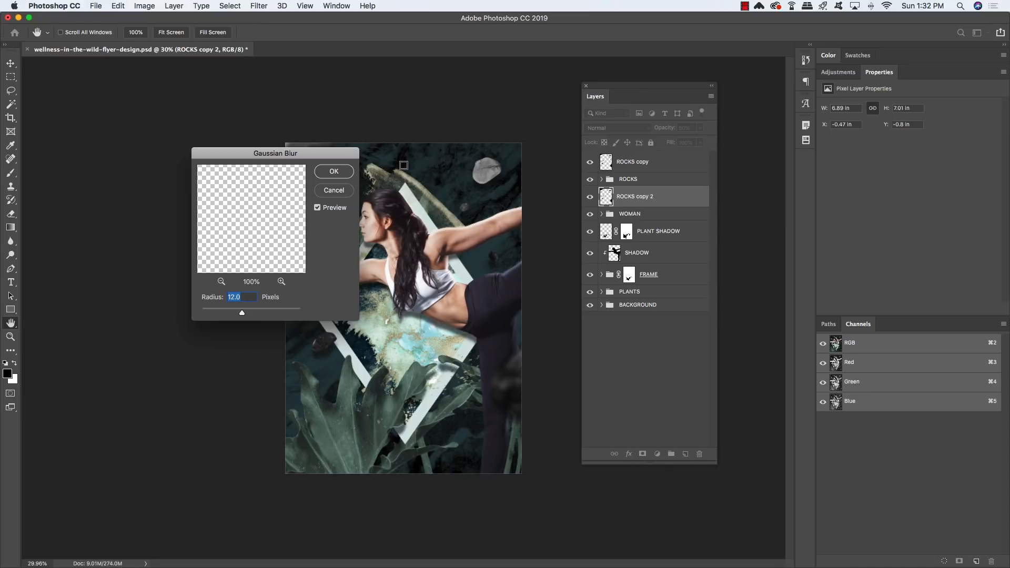
text(10)
key(Return)
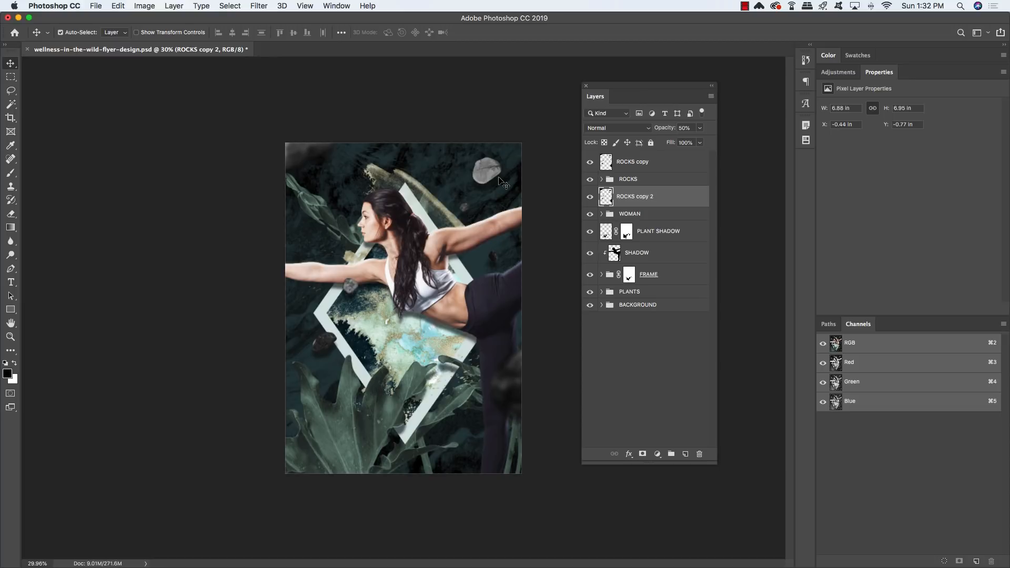
click(589, 197)
click(589, 197)
click(589, 197)
click(588, 198)
click(589, 198)
click(588, 198)
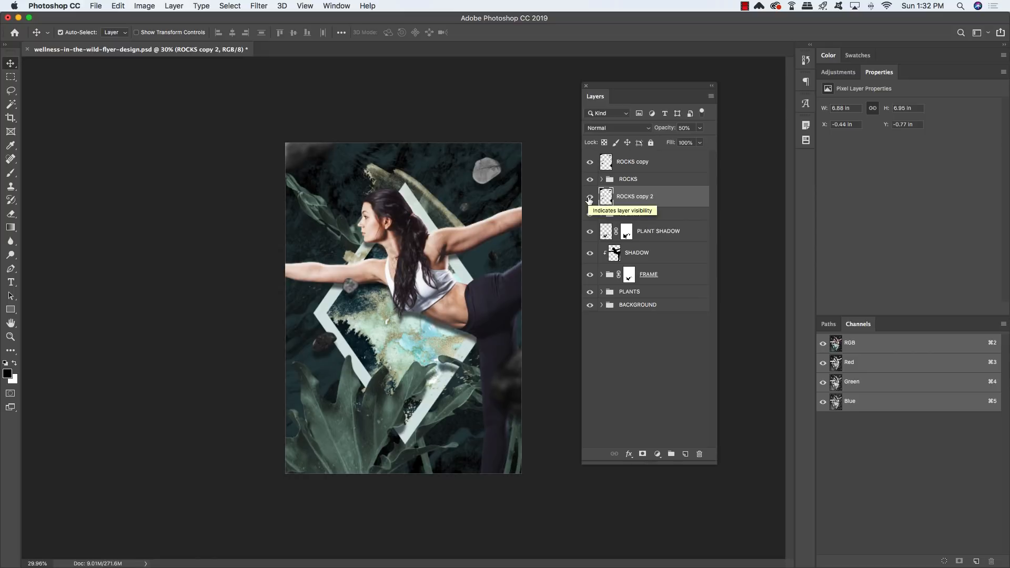
Rename the ROCKS copy 2 layer as ROCK SHADOWS
double_click(635, 197)
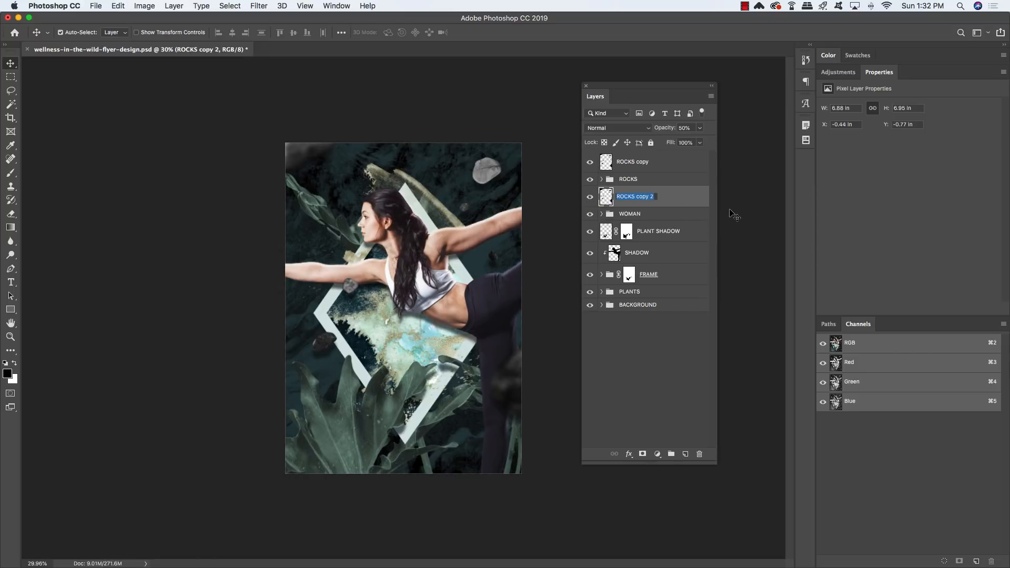
text(SH)
text(CK SHADOWS)
key(Return)
Group ROCK SHADOWS, the ROCKS group and ROCKS copy together and name the new group ROCKS
shift+click(683, 167)
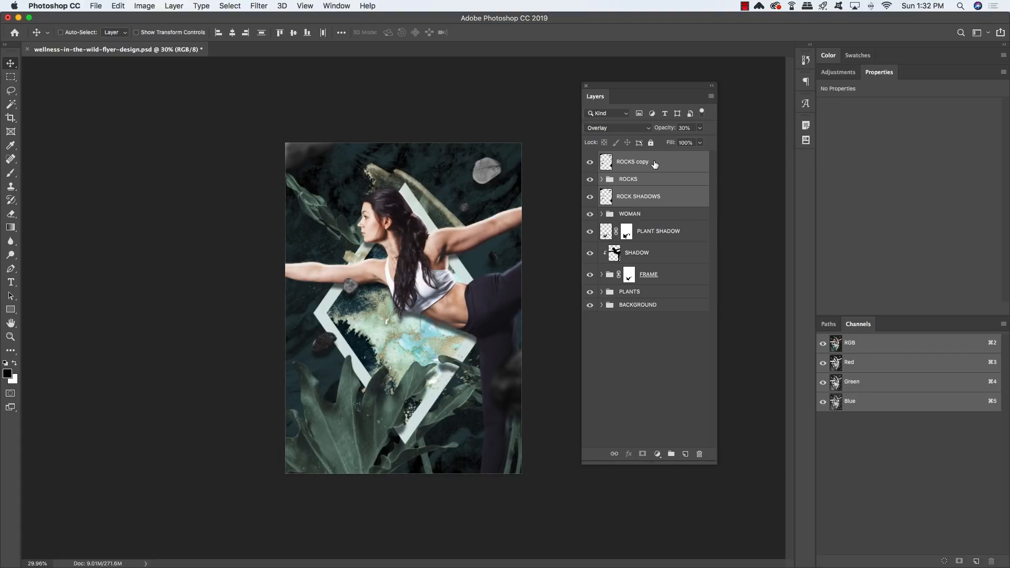
key(super+g)
double_click(625, 158)
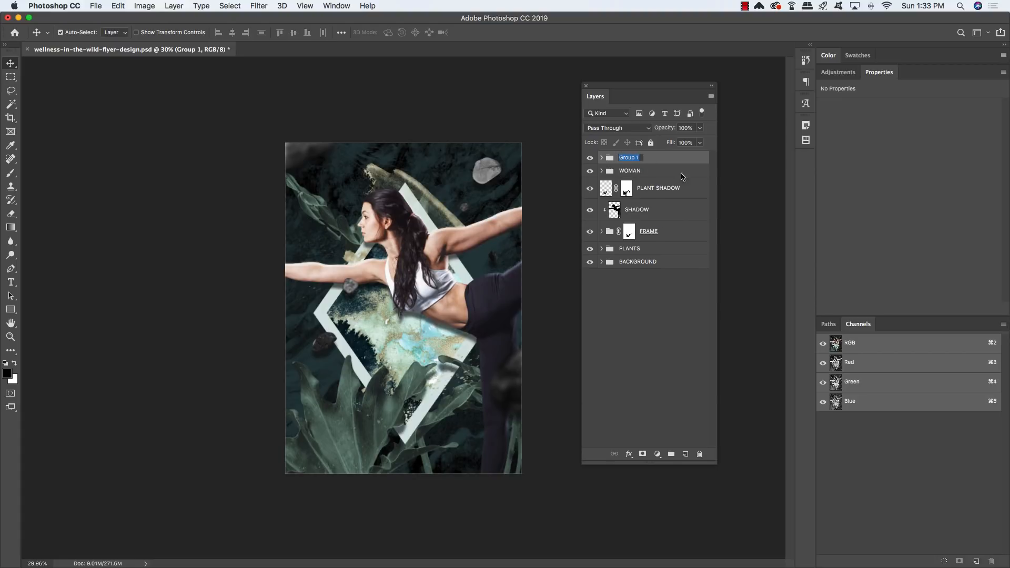
text(ROCKS)
key(Return)
On a new layer above the ROCKS group, draw a black-to-transparent linear gradient rising from below the flyer's bottom edge to about mid-leaf height
click(685, 454)
key(g)
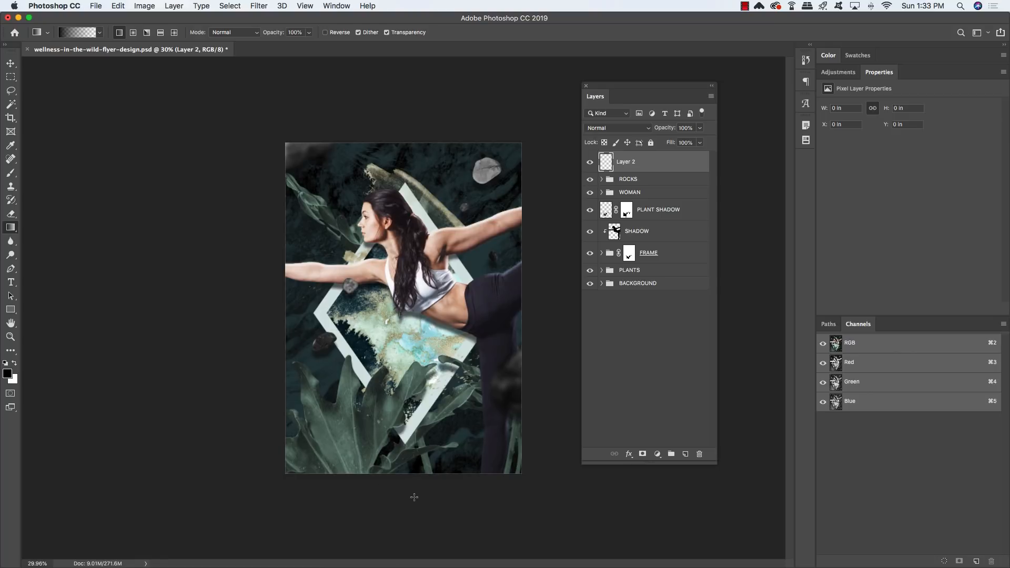
drag(414, 497, 407, 395)
drag(403, 354, 403, 354)
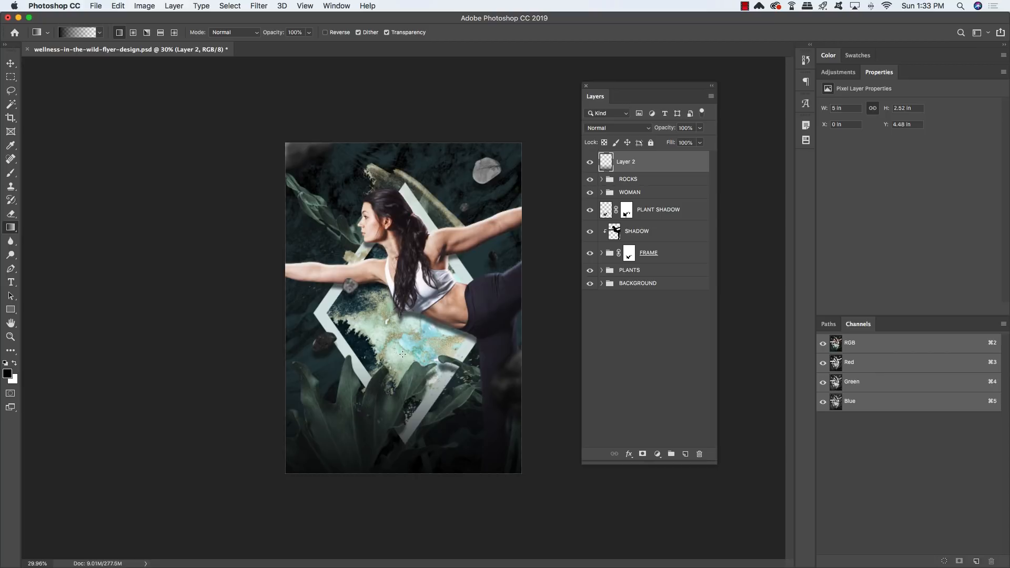
Set the gradient layer to 80% opacity and rename it BOTTOM FADE
key(v)
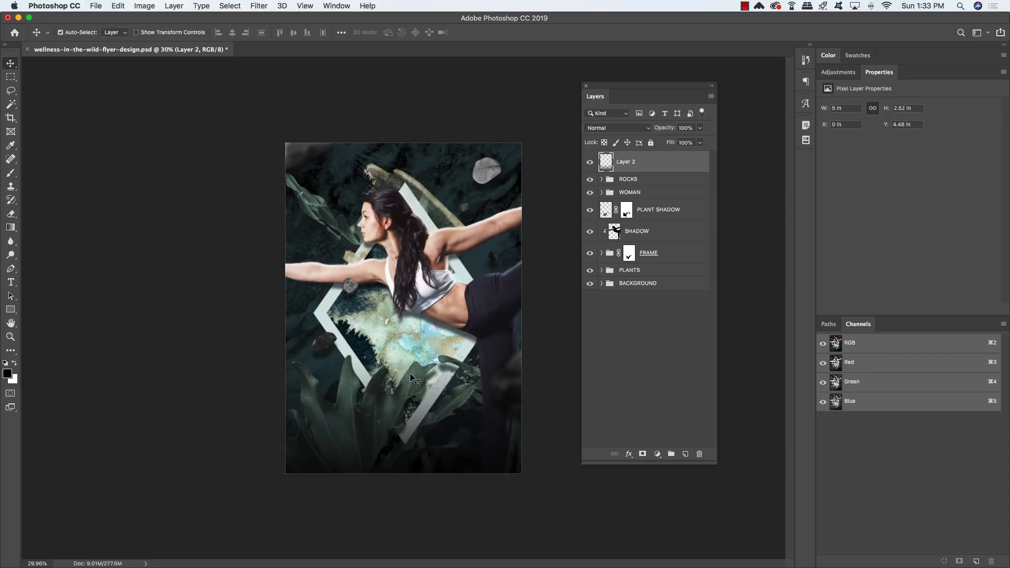
key(8)
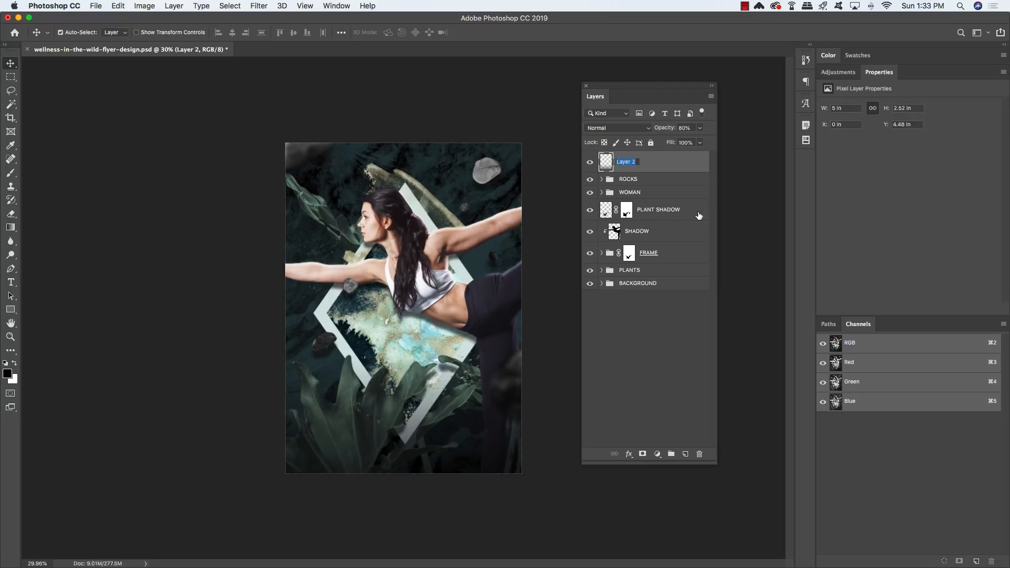
double_click(625, 161)
text(BOTTOM FADE)
key(Return)
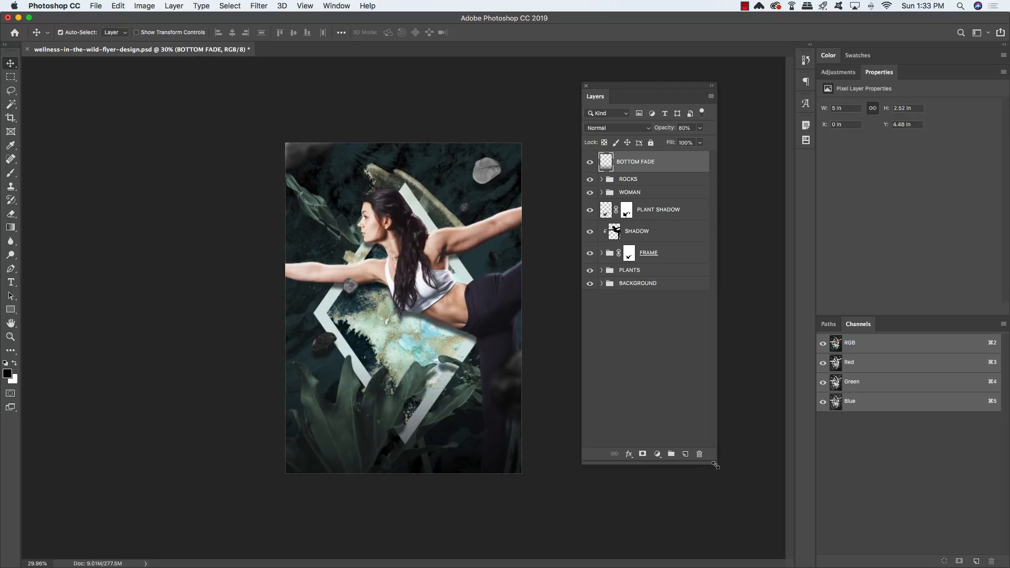
Compact the Layers panel beside the artwork and add the white text "Wellness" on a new layer above BOTTOM FADE
drag(715, 464, 674, 315)
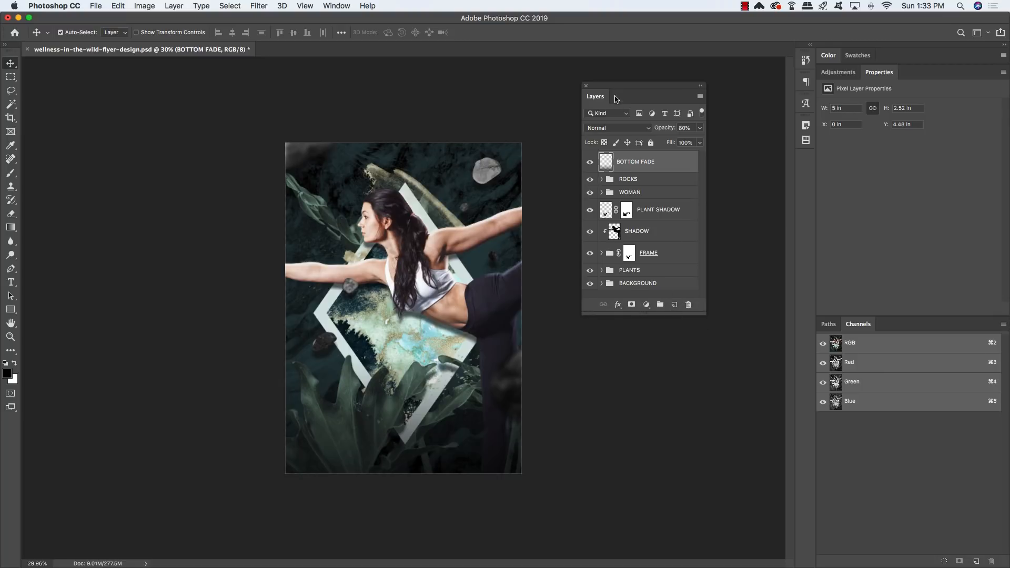
drag(607, 88, 551, 148)
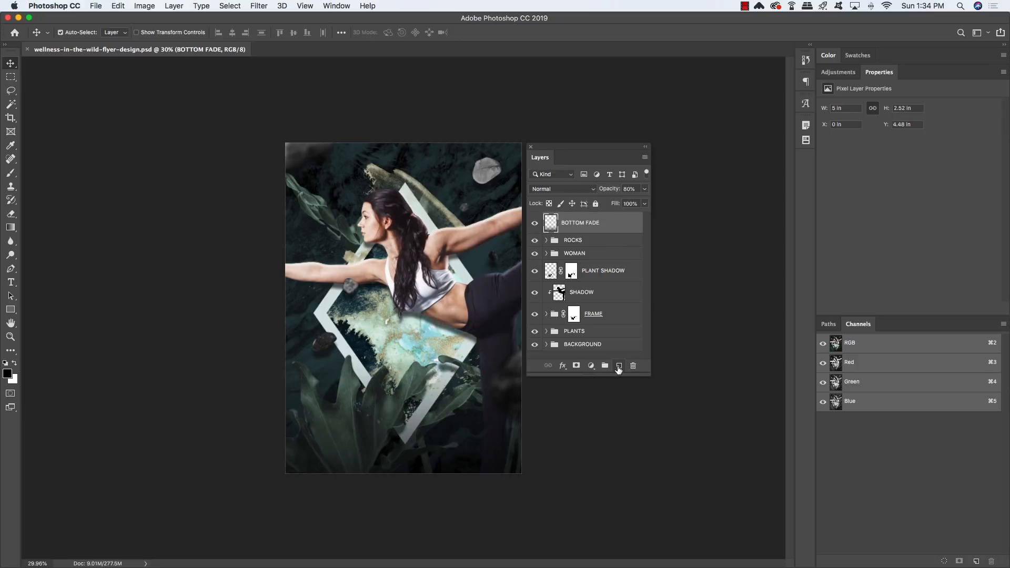
click(618, 365)
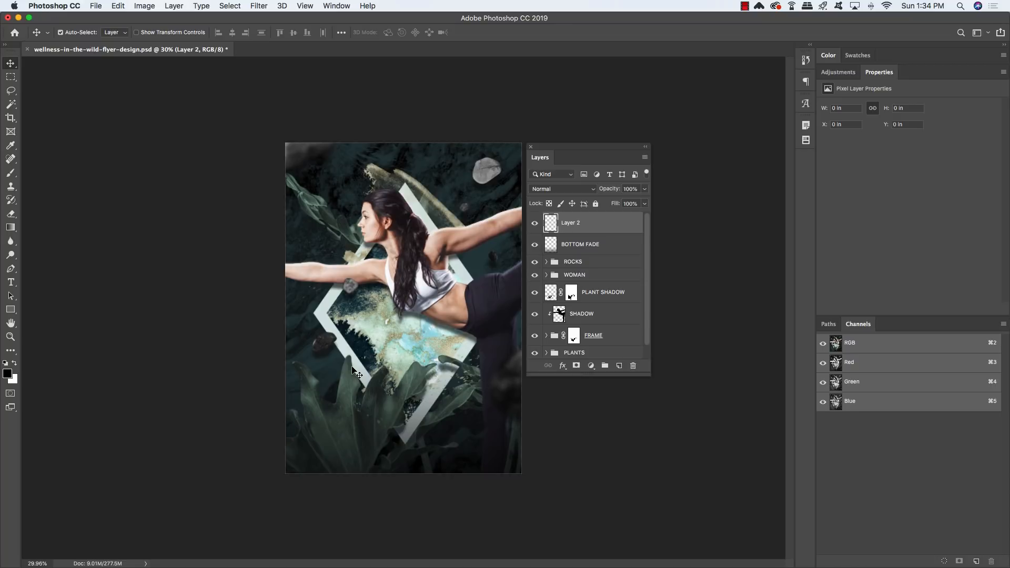
key(t)
key(x)
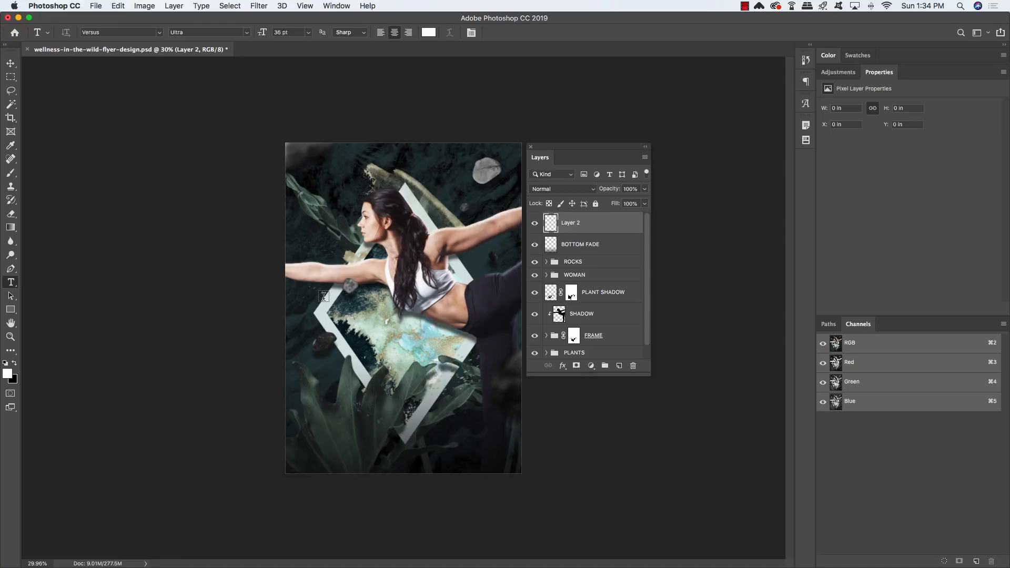
click(366, 351)
text(Wellne)
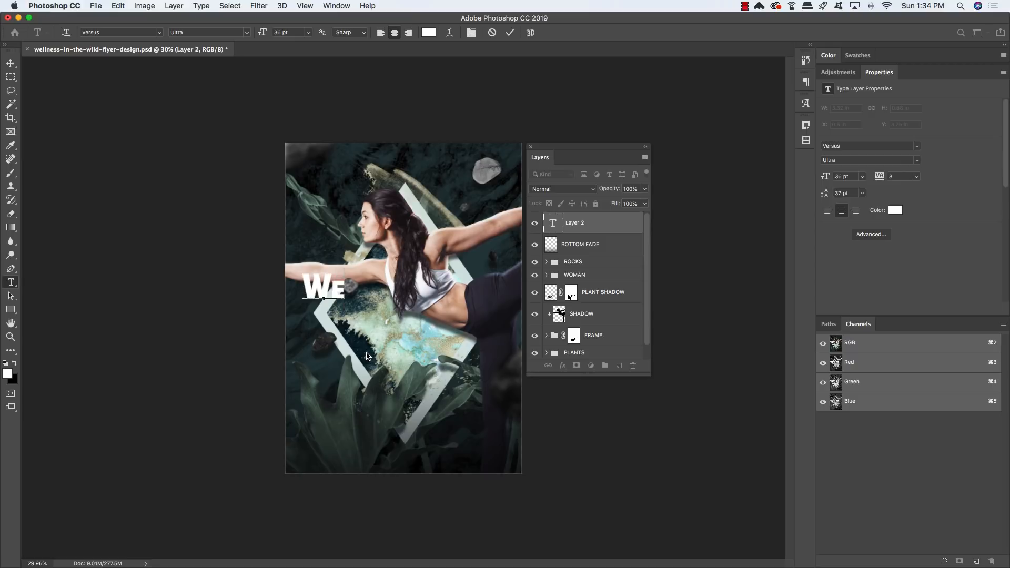
text(ss)
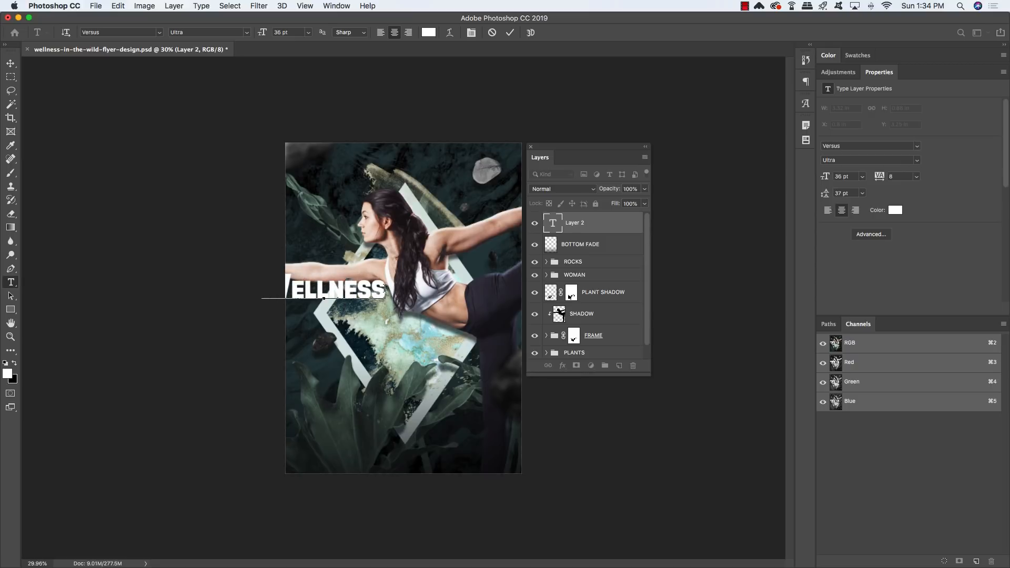
Select the whole Wellness text, show the Character settings beside the flyer and set the font to Ohio Regular
key(shift+Left)
key(shift+Left)
key(shift+Left)
key(shift+Left)
drag(253, 289, 204, 291)
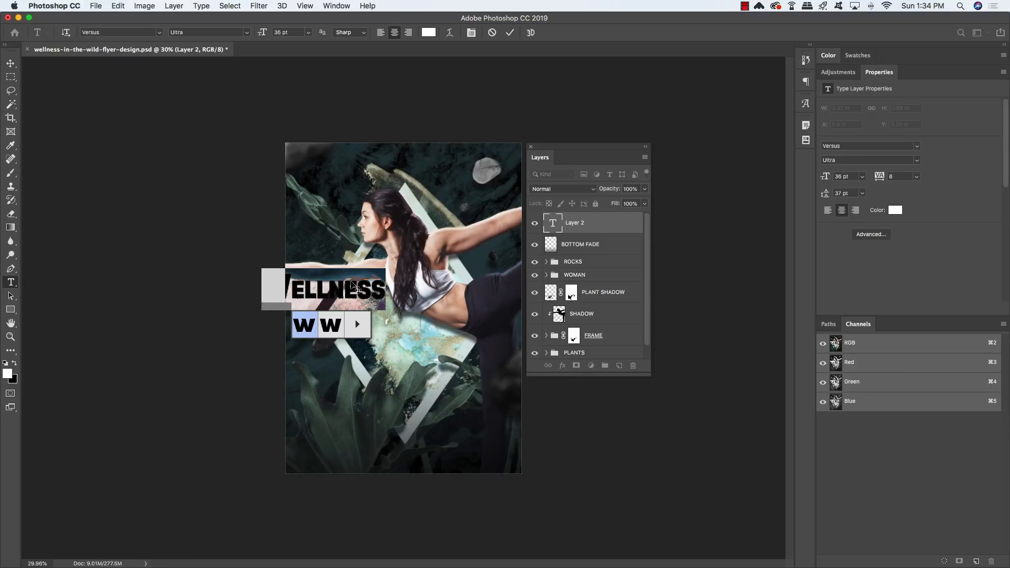
click(337, 6)
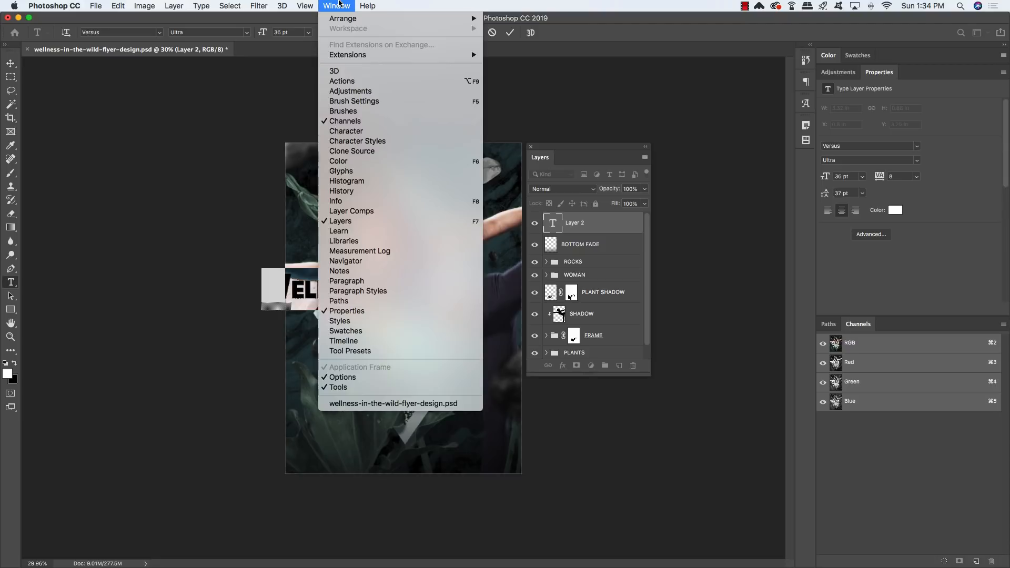
click(342, 133)
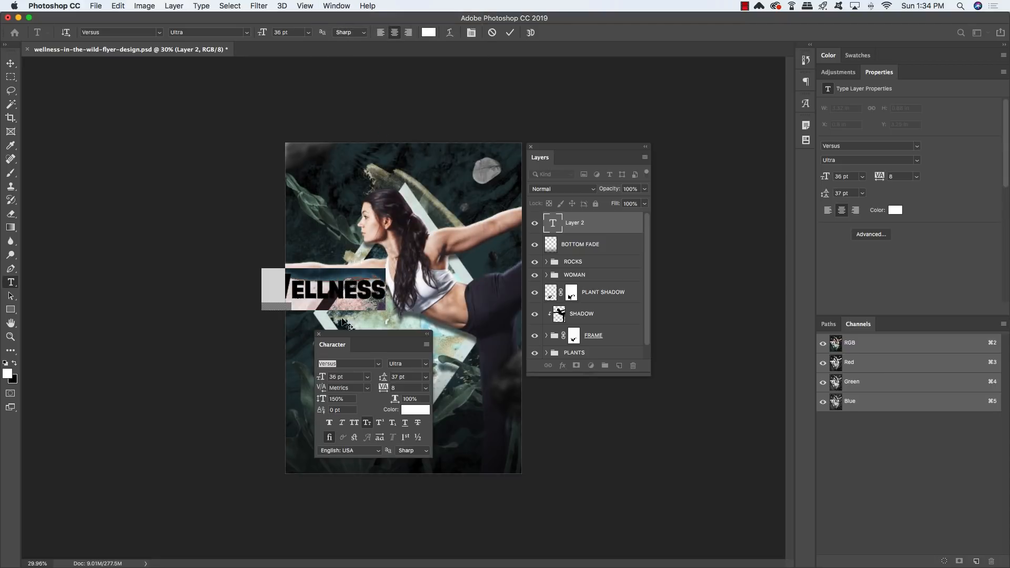
drag(354, 337, 188, 169)
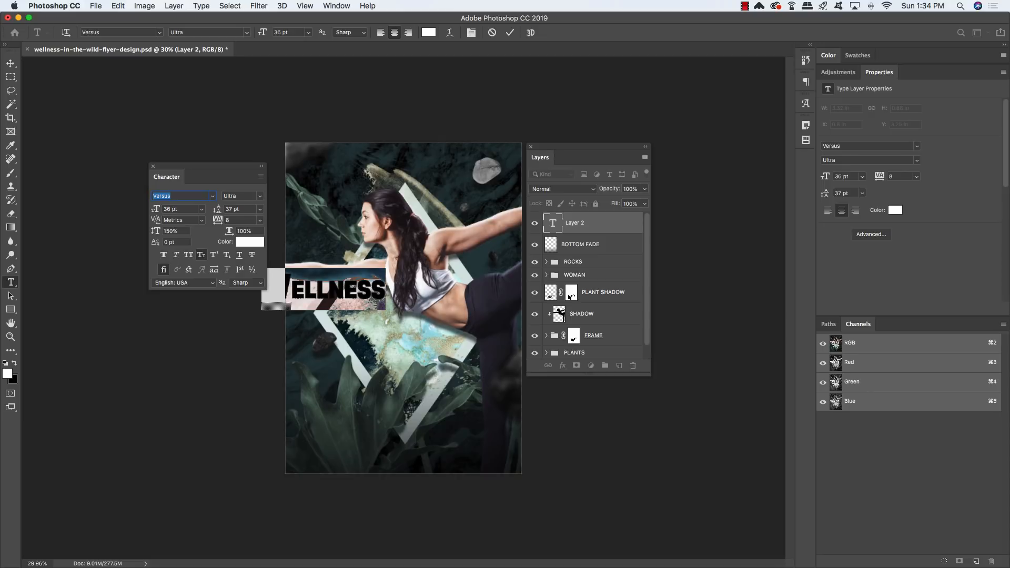
text(o)
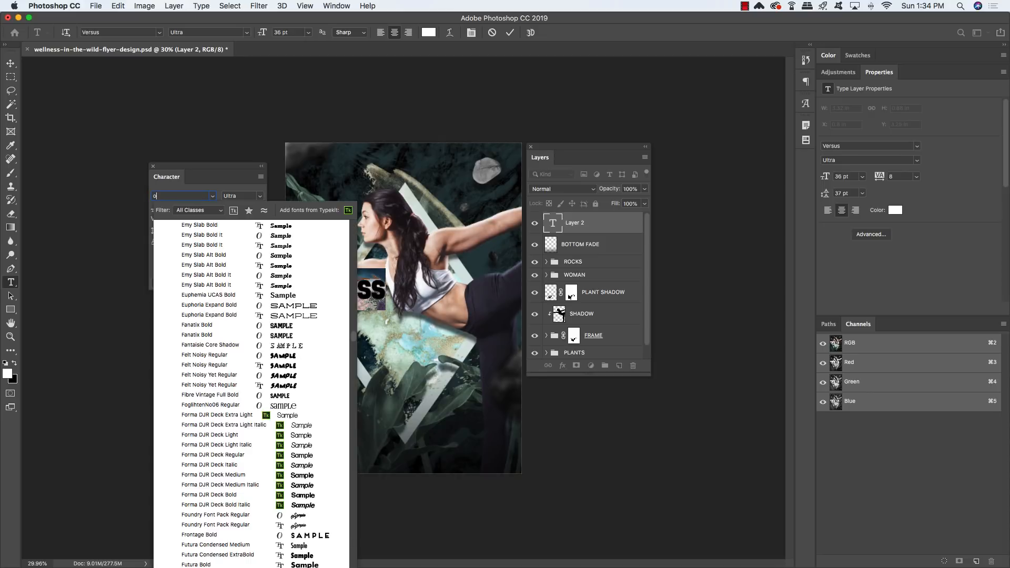
text(hio)
key(Down)
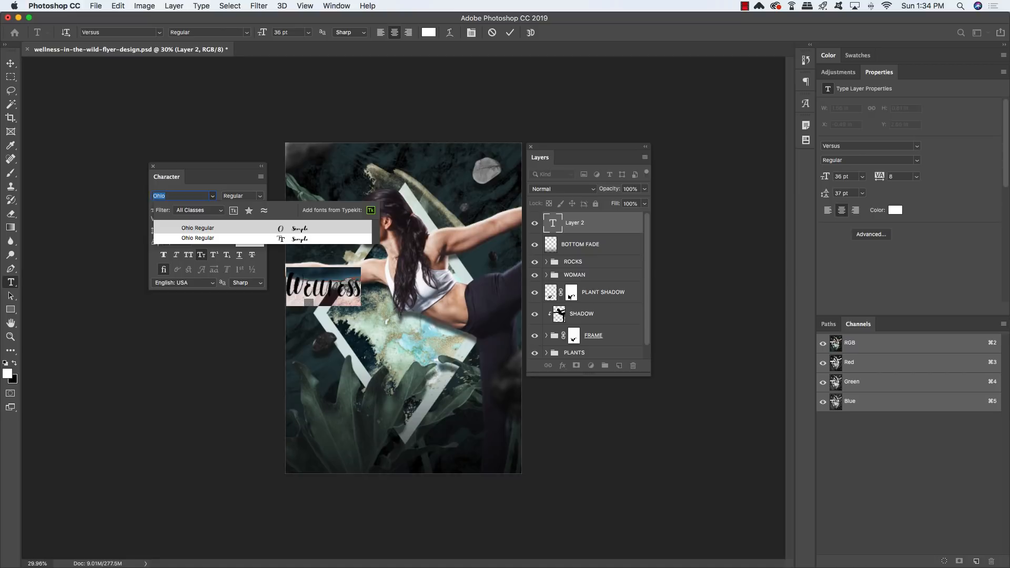
key(Return)
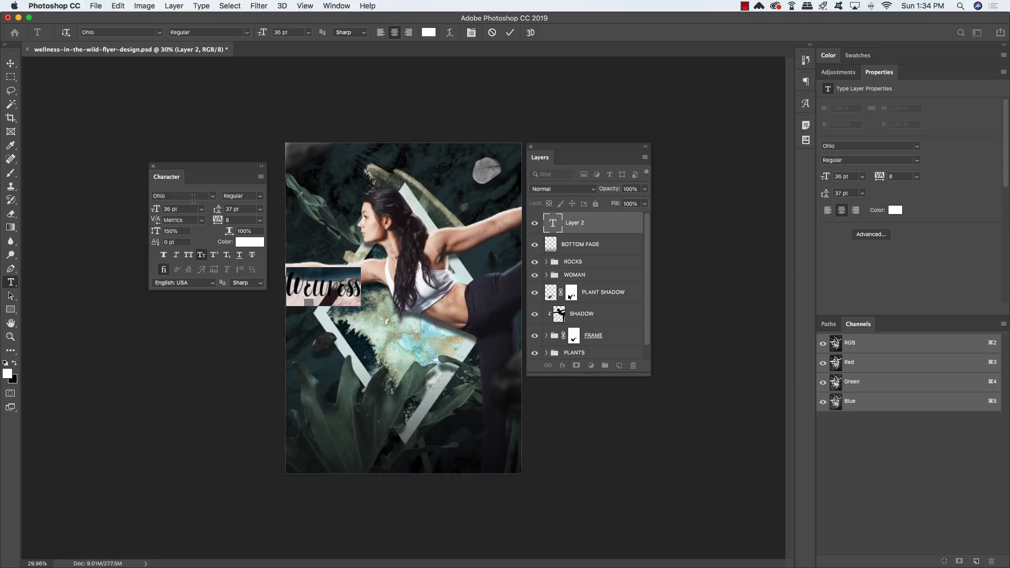
Set the Wellness text to a size of 114 pt and a tracking of -32
drag(186, 210, 134, 209)
text(114)
key(Return)
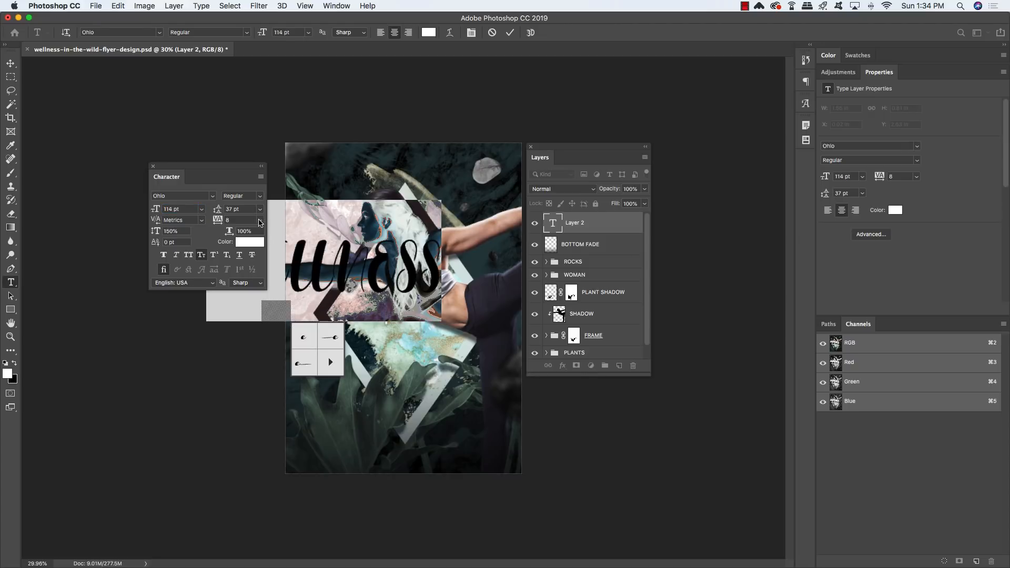
click(259, 220)
click(238, 221)
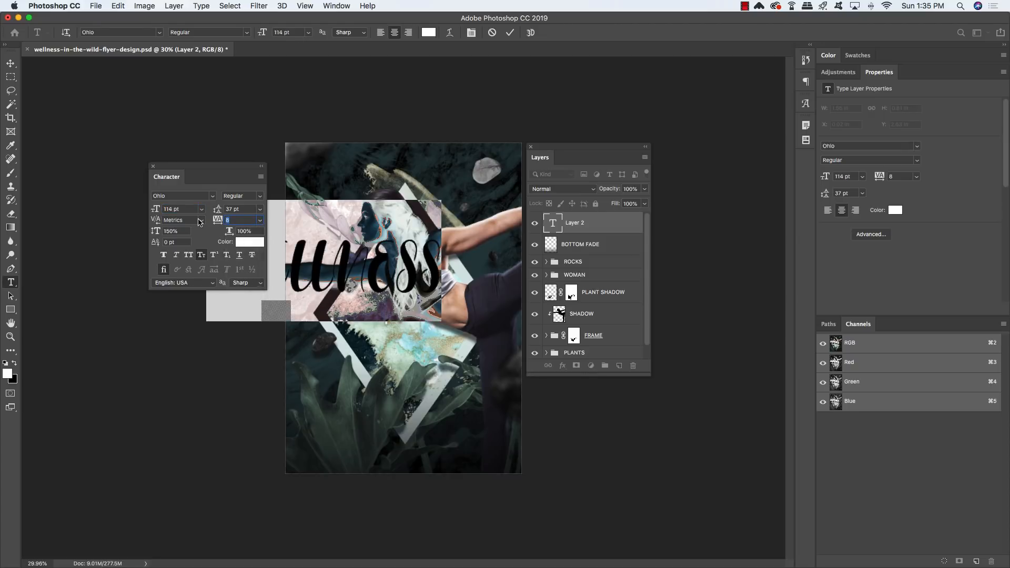
text(-32)
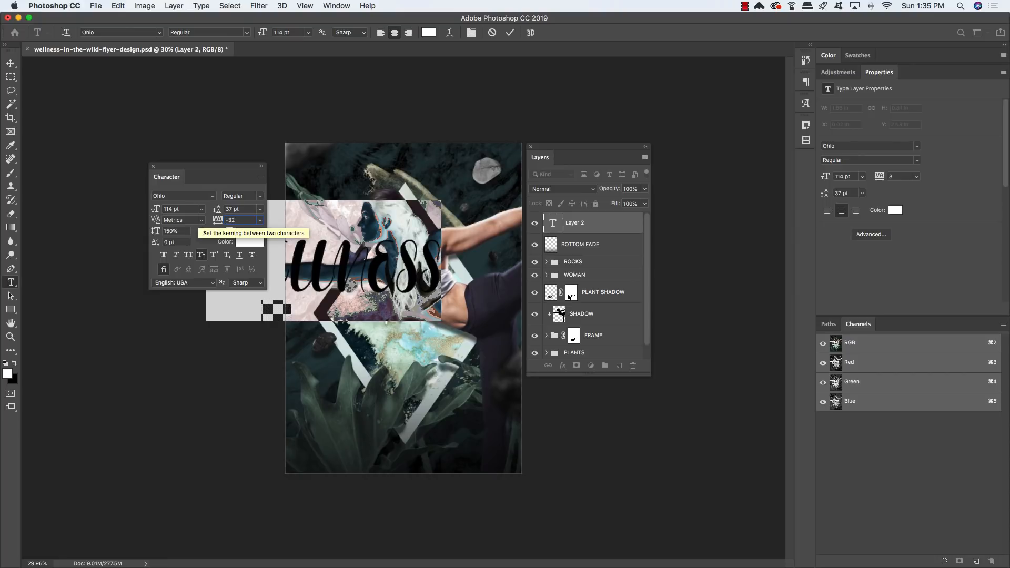
key(Return)
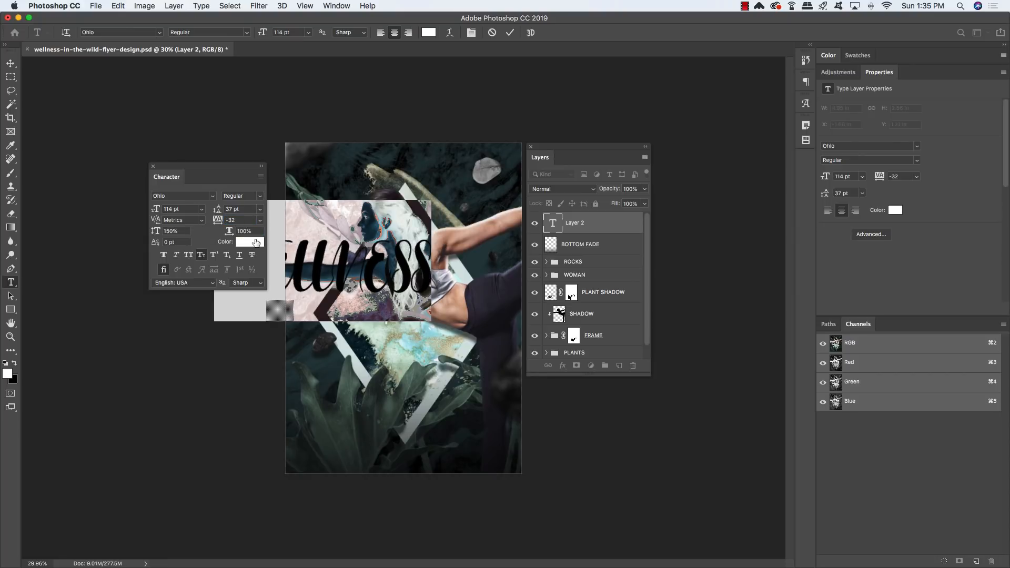
Move the Wellness text across the middle of the flyer and turn off Small Caps for the letters after the W
click(13, 62)
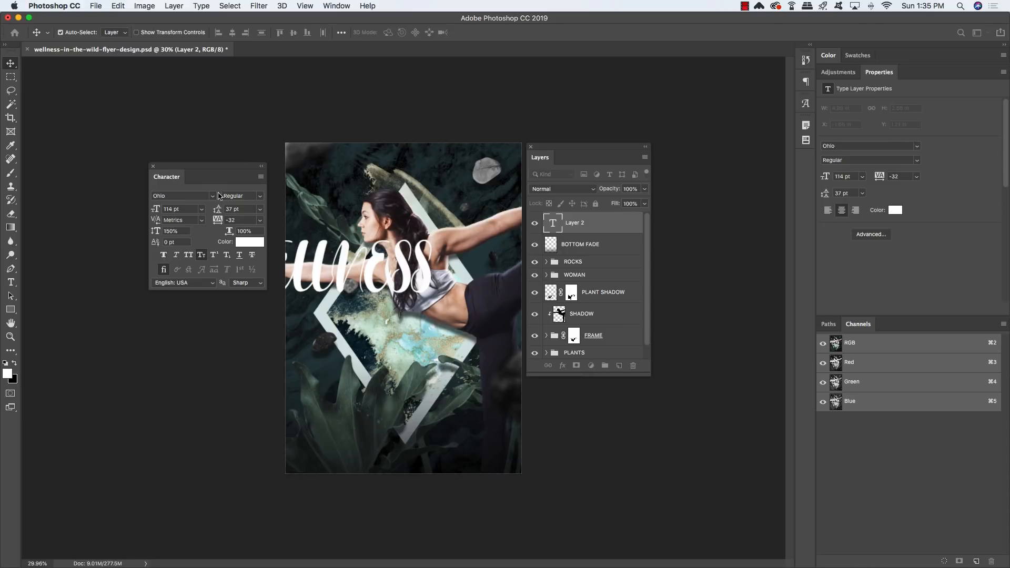
drag(322, 263, 549, 305)
key(t)
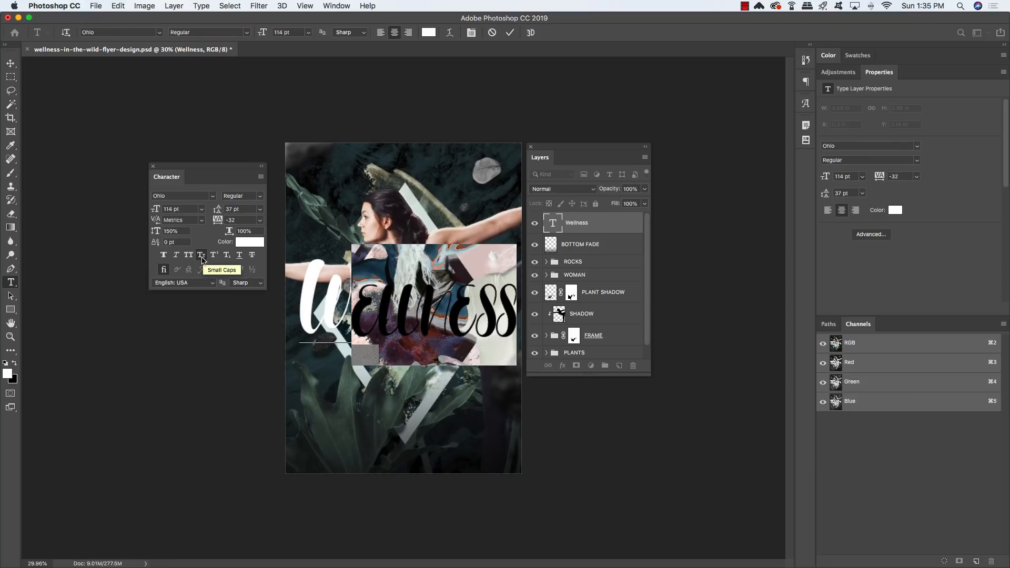
click(202, 256)
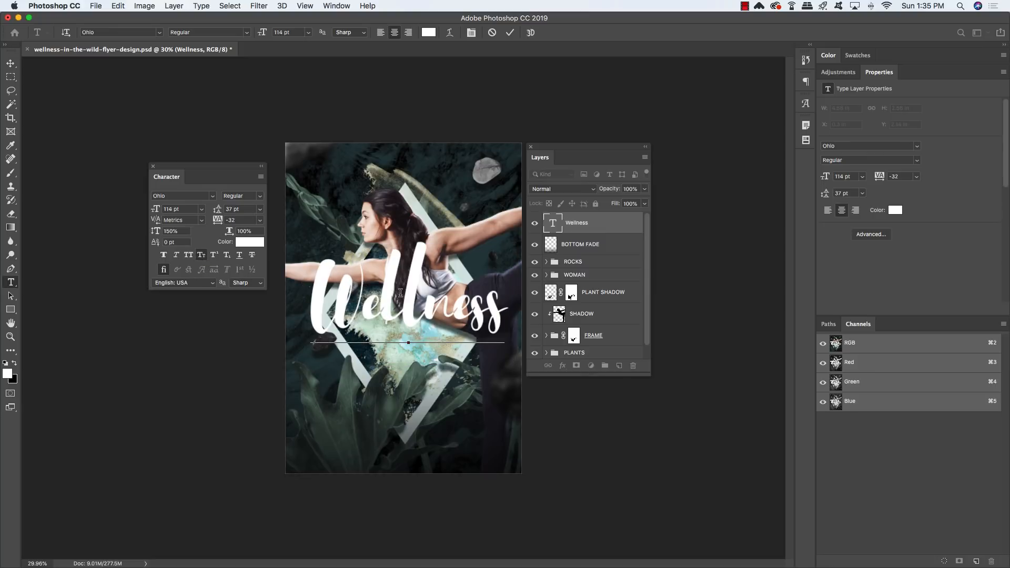
click(373, 301)
click(10, 64)
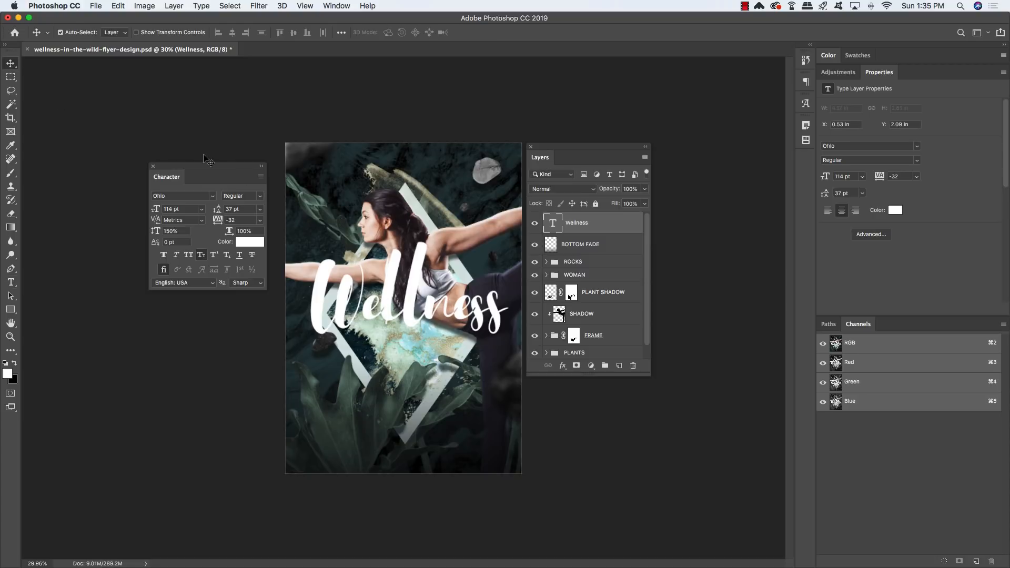
Nudge the Wellness text left and down to X 0.43 in, Y 2.36 in
key(shift+Left)
key(shift+Left)
key(shift+Left)
key(shift+Down)
key(shift+Down)
key(shift+Down)
key(shift+Down)
key(shift+Down)
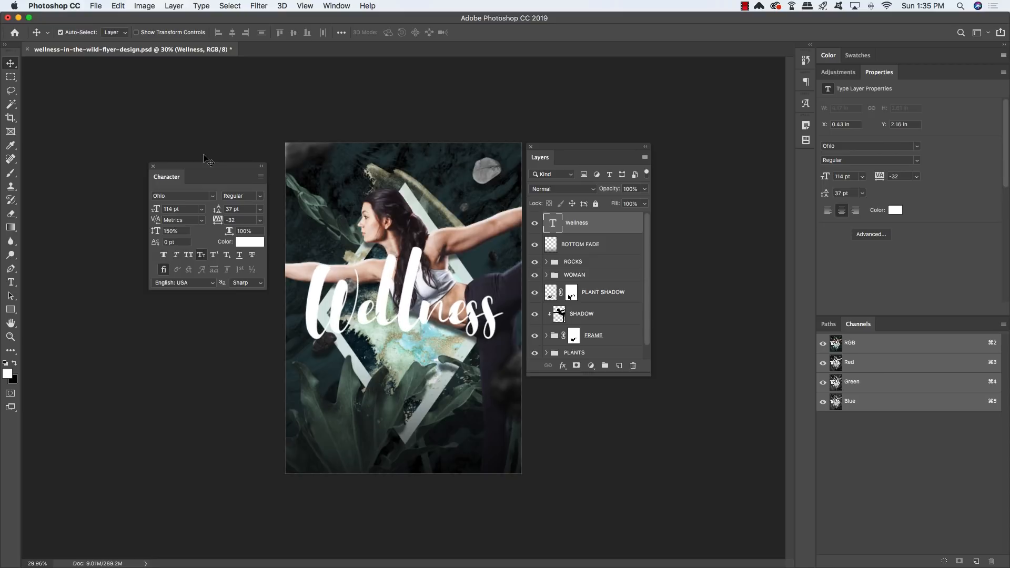
key(shift+Down)
key(shift+Down)
key(shift+Down)
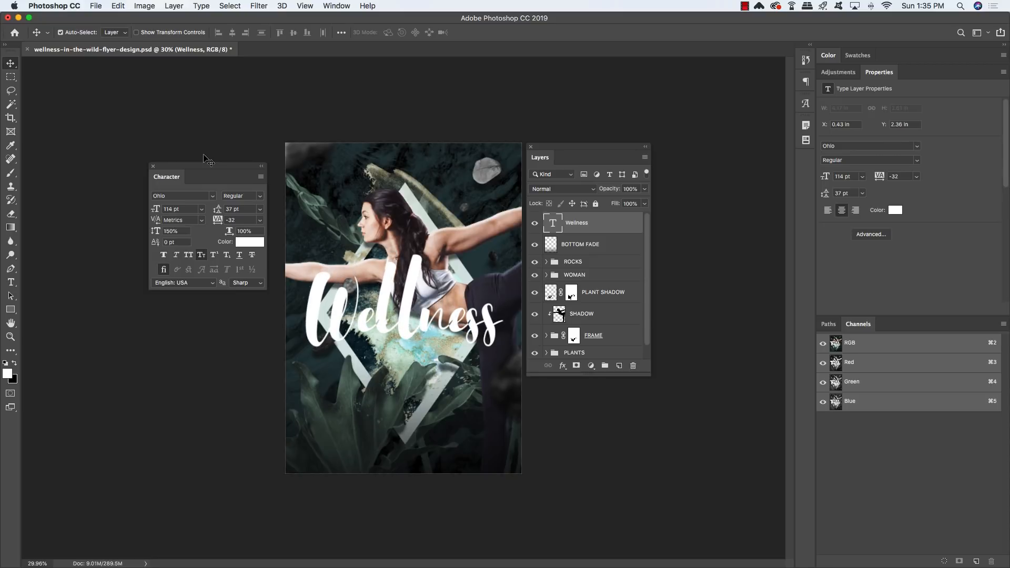
Nudge the Wellness text down to Y 2.39 in, clear the floating panels off the artwork and add a layer mask to the text
key(shift+Down)
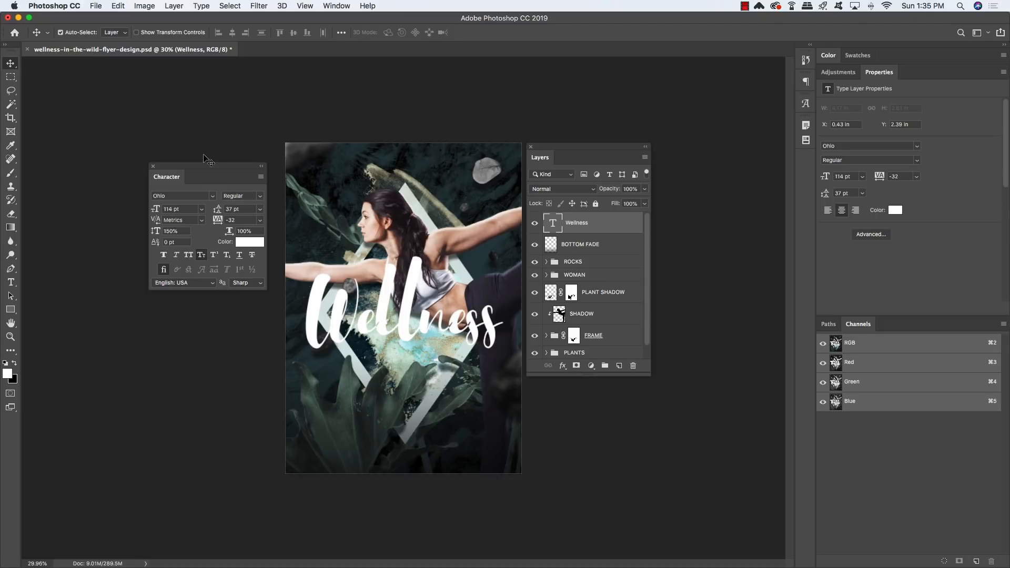
key(super+equal)
key(super+equal)
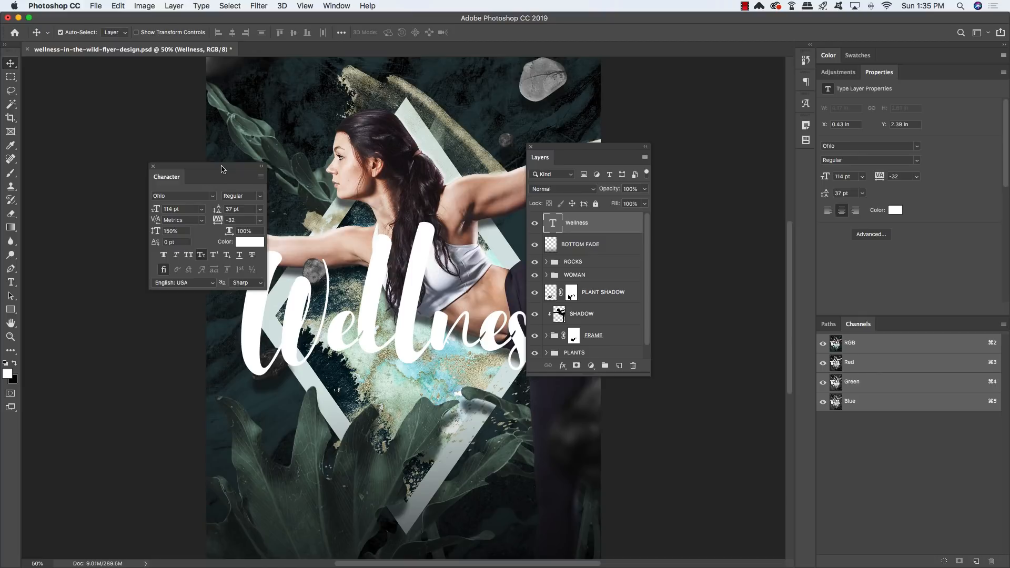
drag(221, 167, 113, 132)
drag(570, 147, 669, 111)
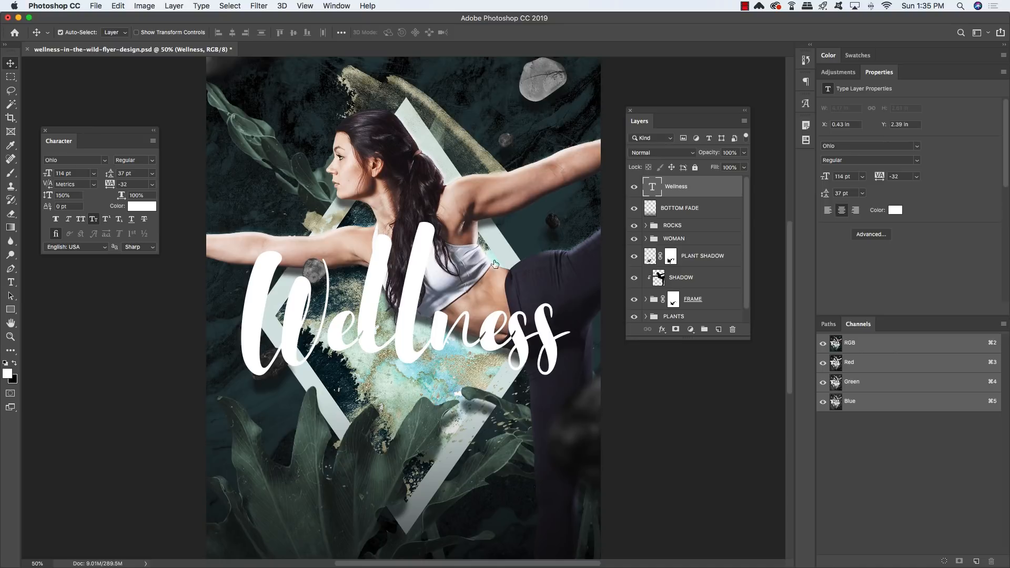
click(675, 329)
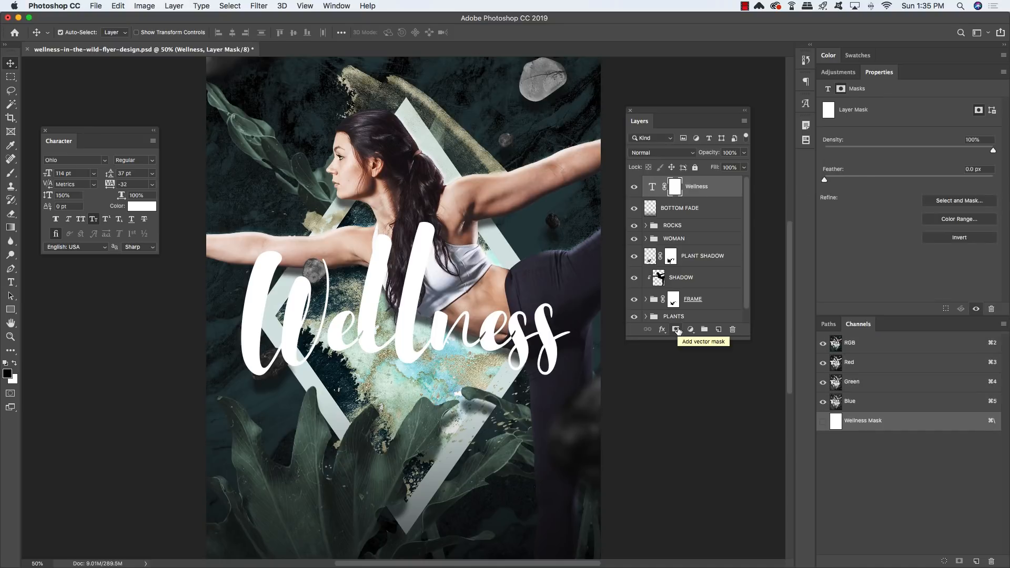
Reveal the contents of the WOMAN group and load the DANCER layer's mask as a selection, keeping the Wellness mask active
click(646, 239)
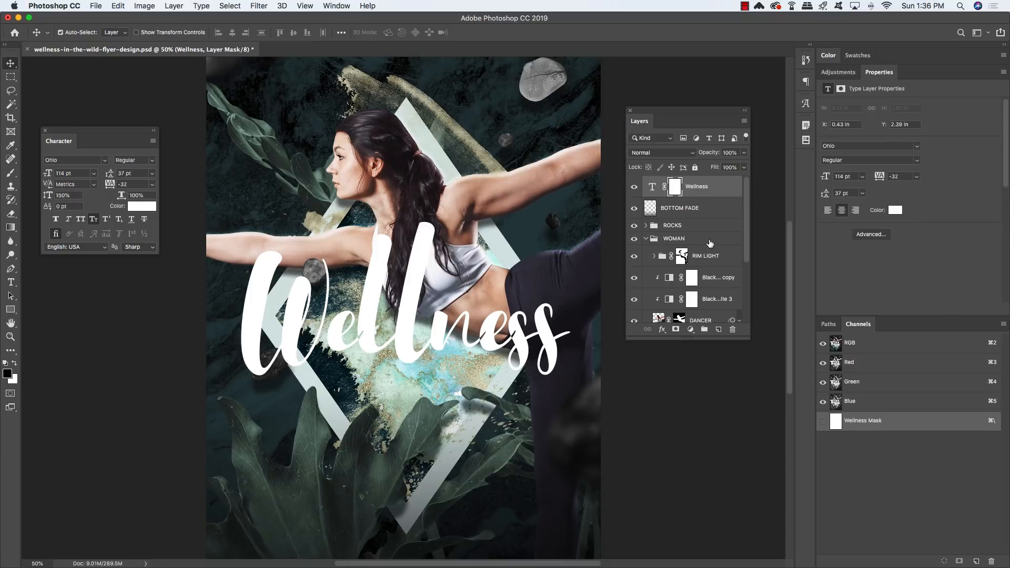
drag(747, 337, 746, 412)
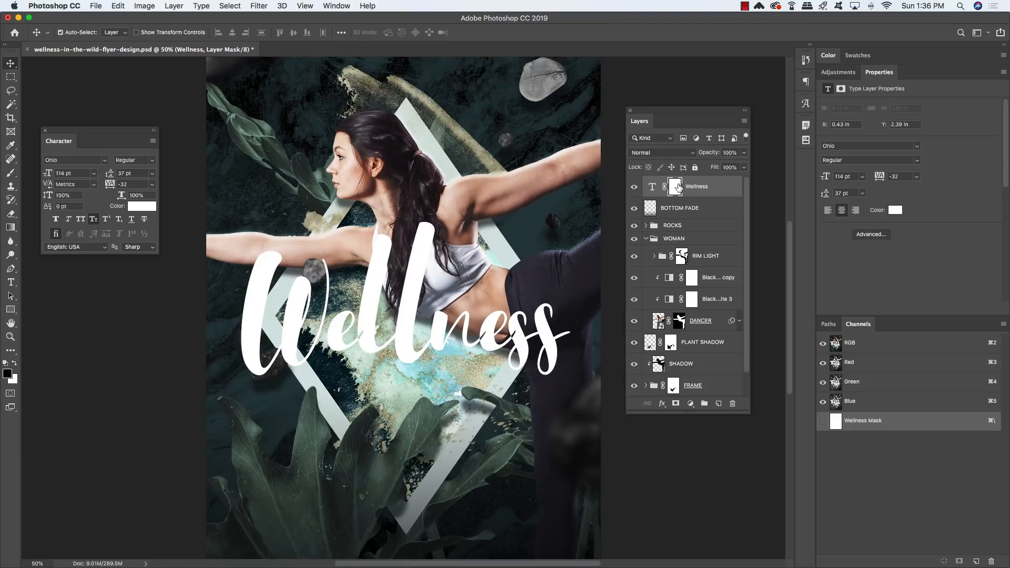
drag(678, 187, 680, 324)
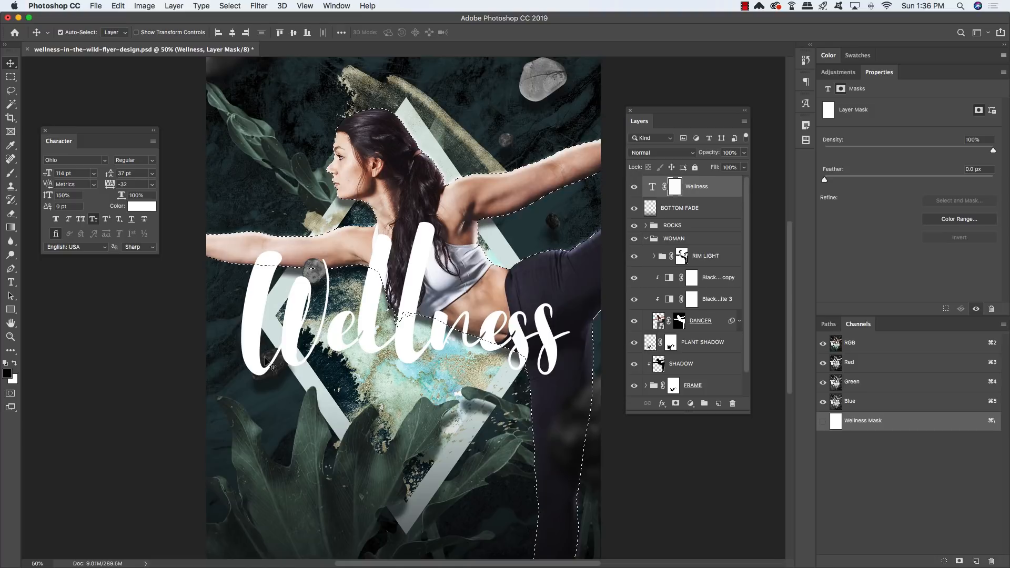
Paint black on the Wellness mask to hide the tops of the W and first l behind the woman's arm, then deselect
key(b)
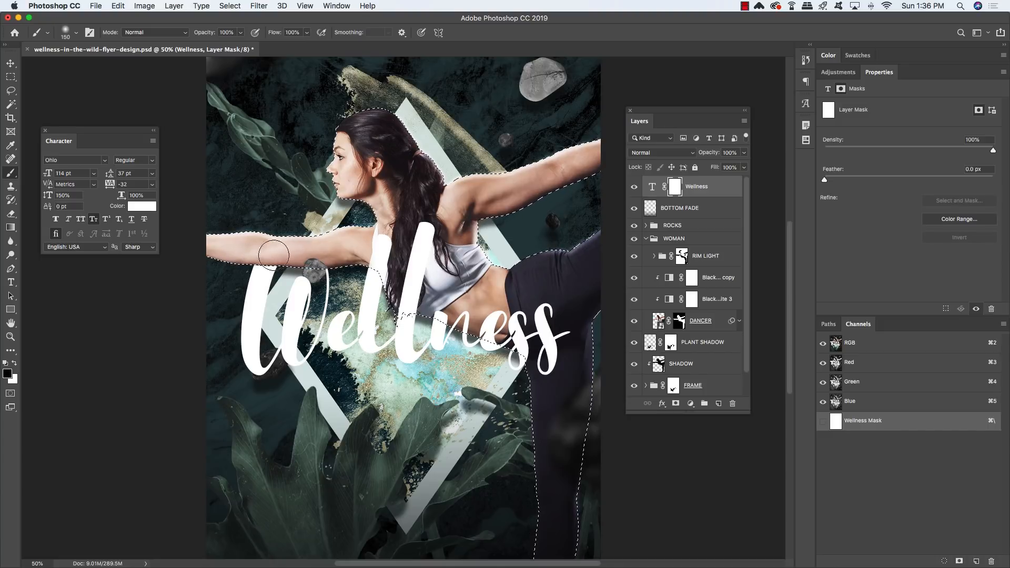
key(shift+bracketright)
key(shift+bracketright)
key(shift+bracketright)
key(shift+bracketright)
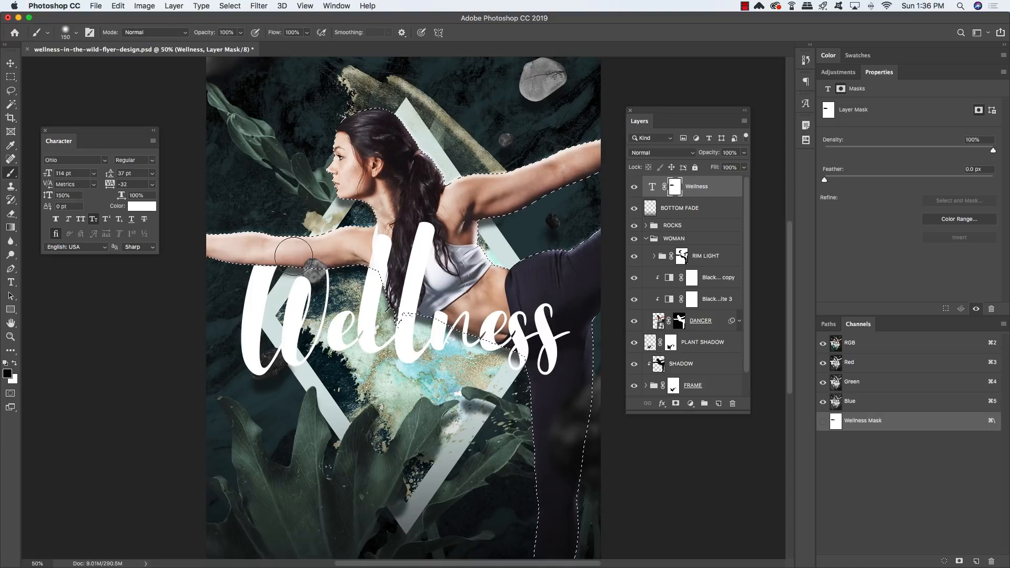
key(bracketleft)
key(bracketleft)
key(bracketleft)
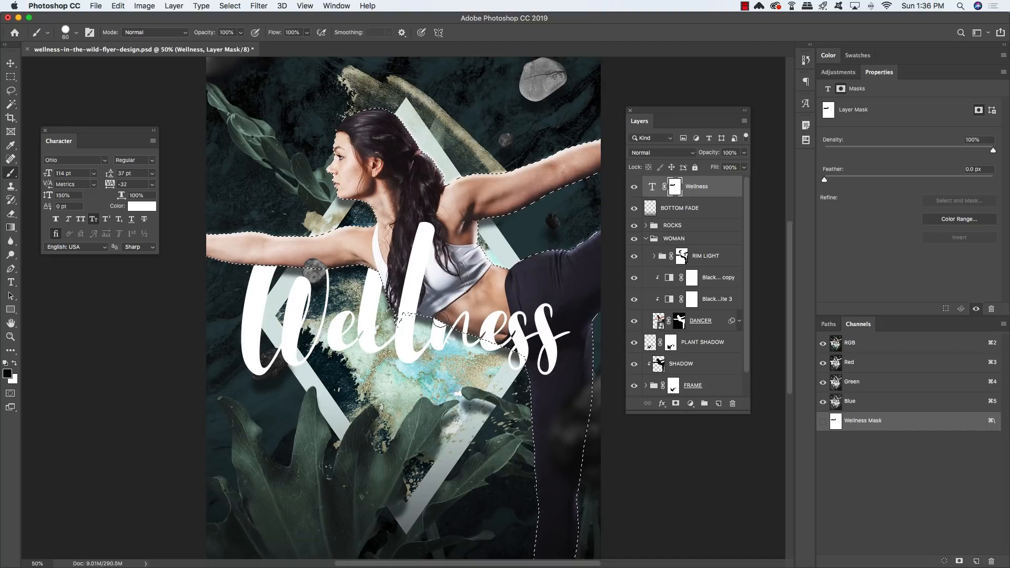
drag(287, 272, 357, 266)
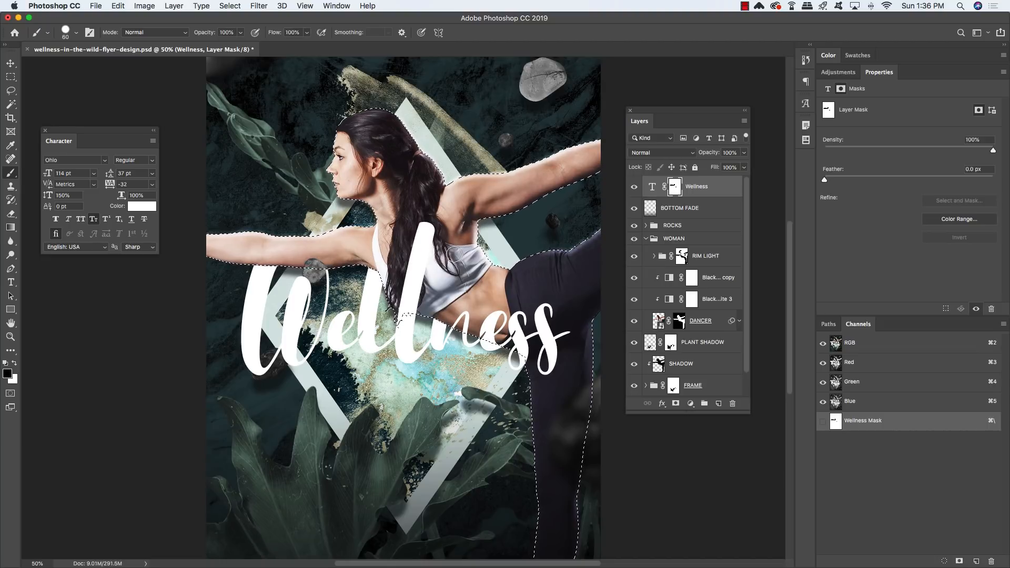
key(super+d)
key(v)
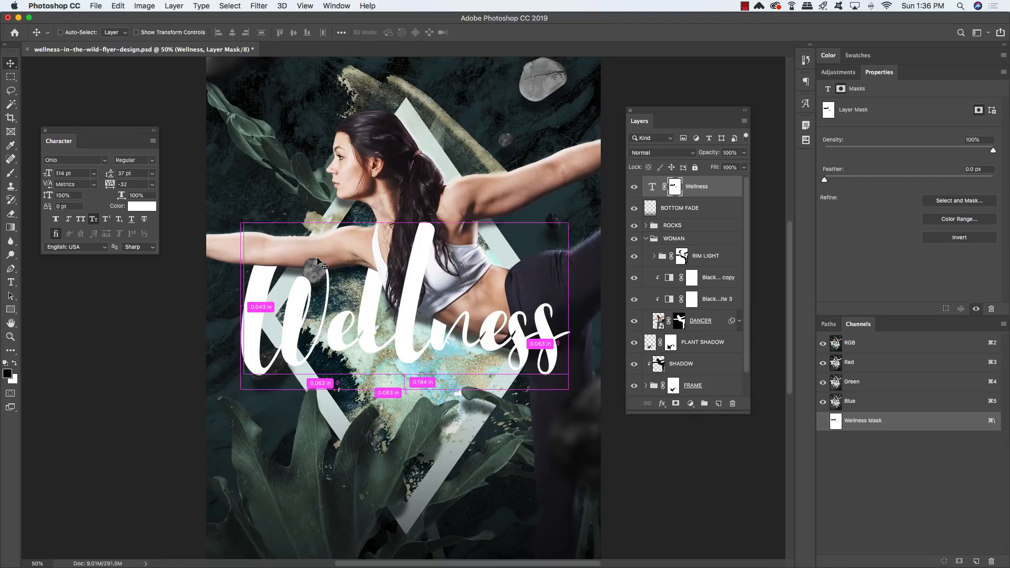
Add a new layer above the Wellness text and paint white with a 7 px brush over the gap joining the e and first l
key(super+equal)
key(super+equal)
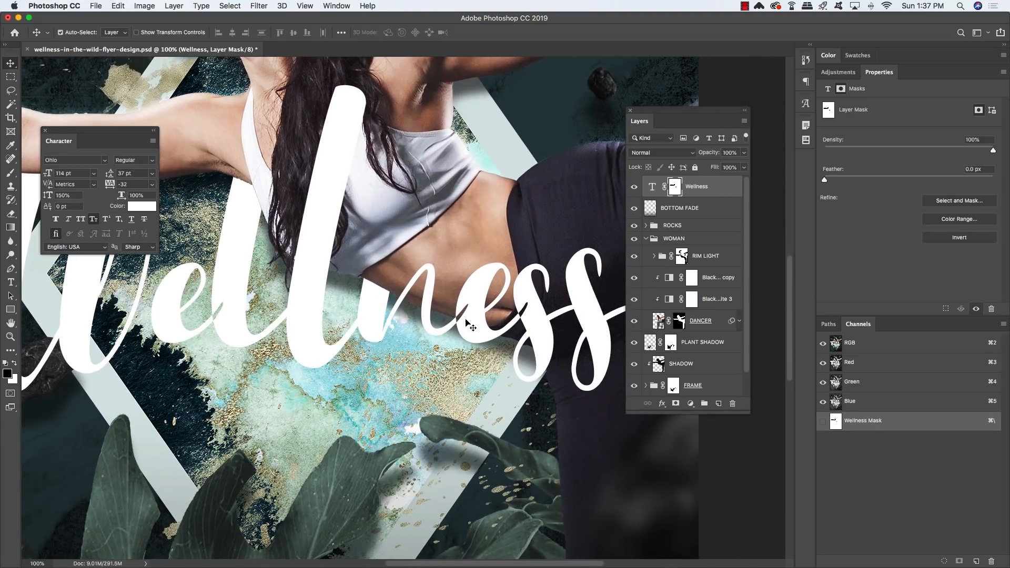
drag(221, 308, 356, 310)
key(super+minus)
key(super+plus)
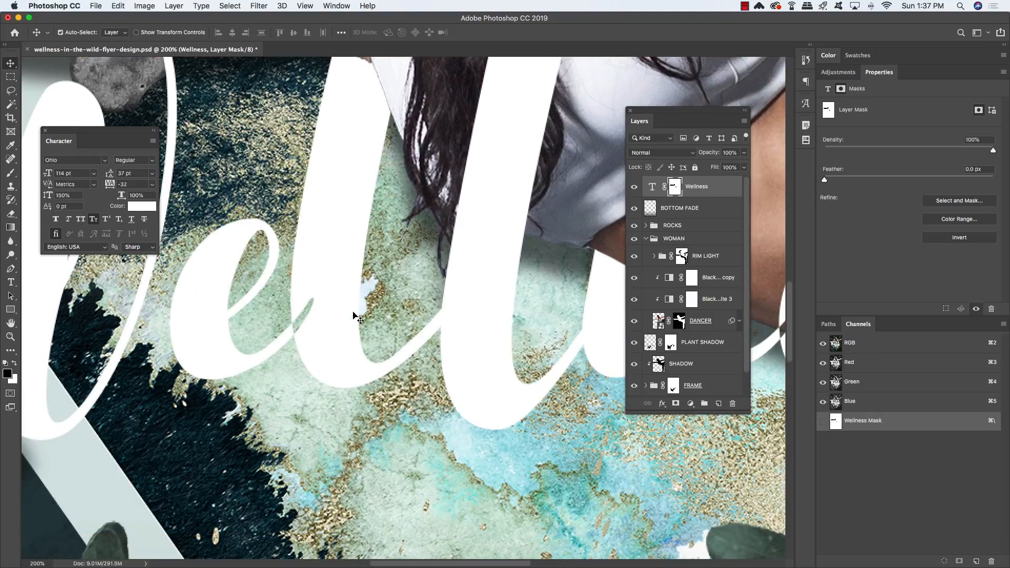
drag(293, 316, 355, 327)
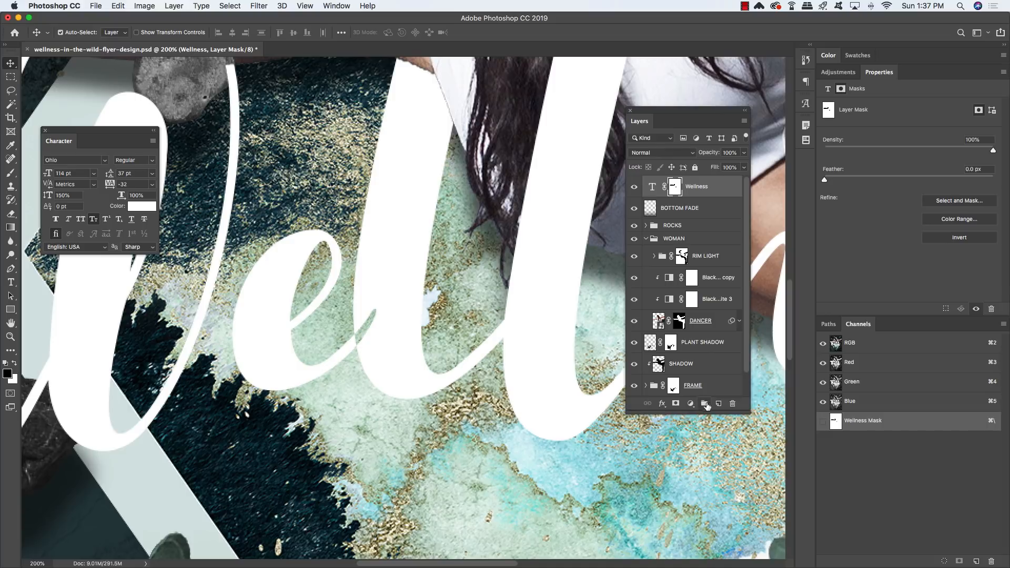
click(720, 404)
key(b)
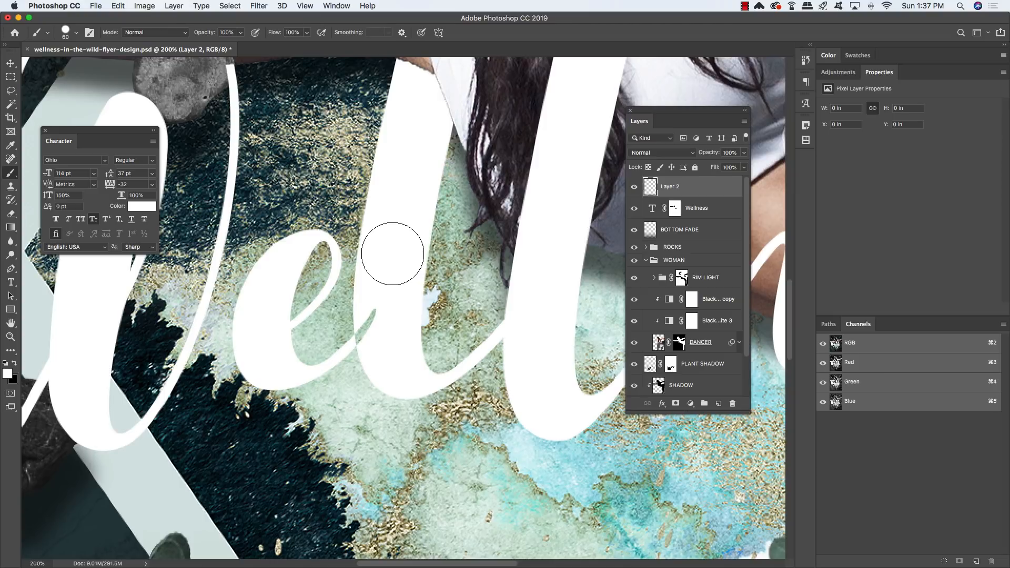
key(bracketleft)
key(bracketleft)
key(bracketleft)
key(bracketleft)
key(bracketleft)
drag(376, 305, 364, 334)
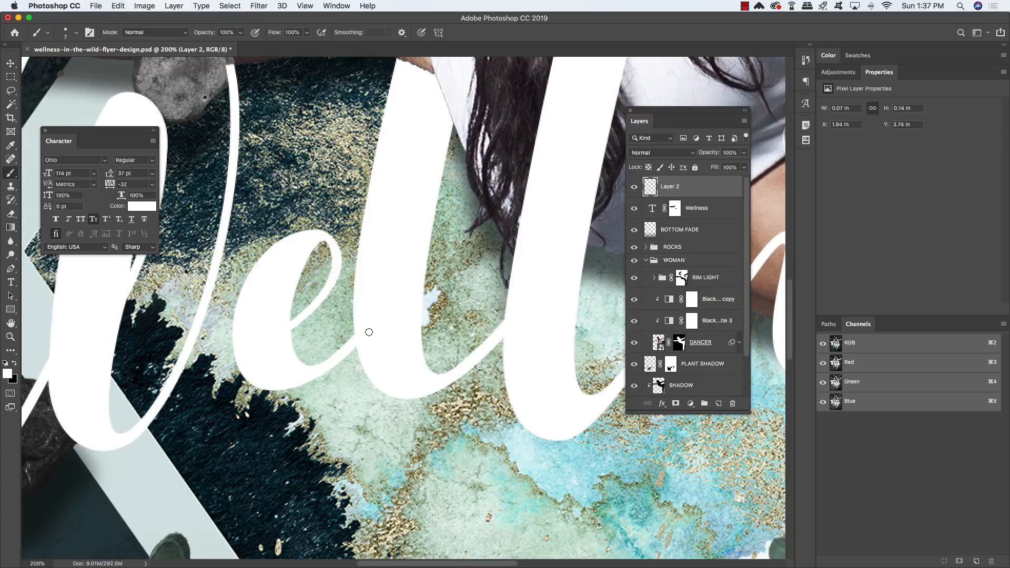
drag(358, 334, 360, 333)
Paint white over the remaining gaps in the second e and the two s letters using a 4 px brush, and check the whole word
drag(506, 296, 246, 283)
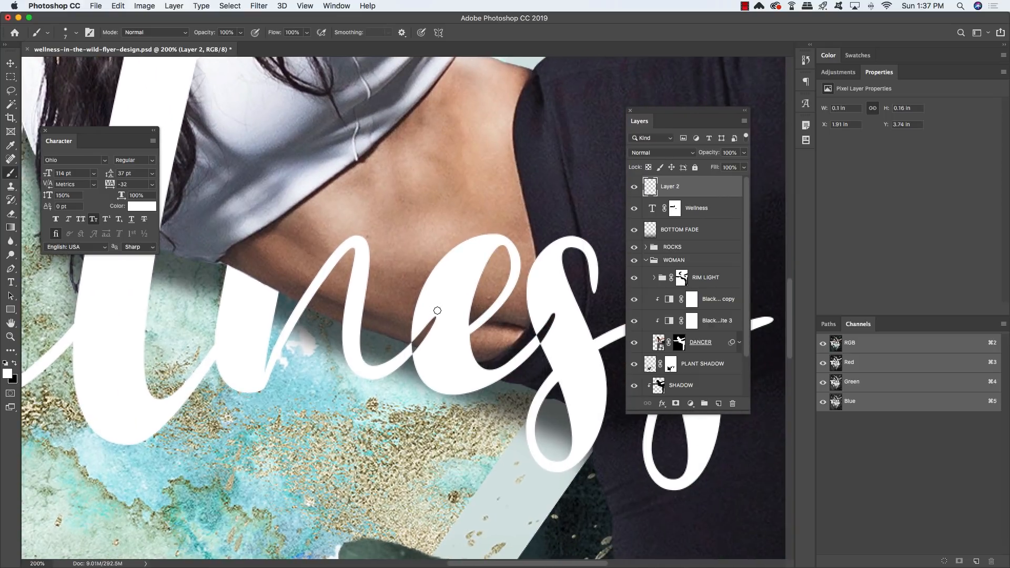
drag(437, 314, 422, 334)
key(bracketleft)
drag(412, 346, 425, 336)
drag(442, 322, 339, 335)
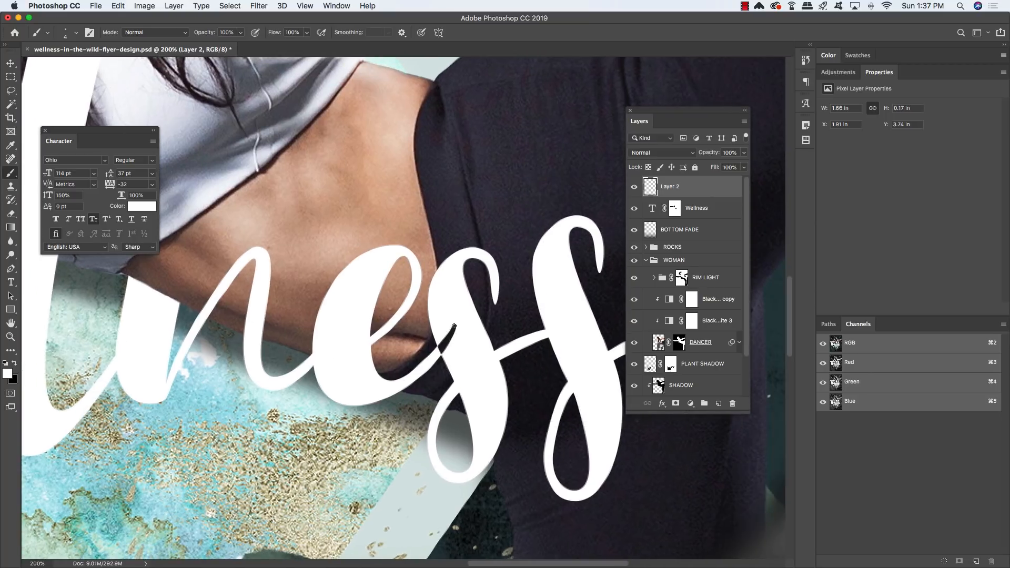
drag(454, 326, 443, 349)
drag(532, 331, 538, 327)
drag(567, 330, 449, 330)
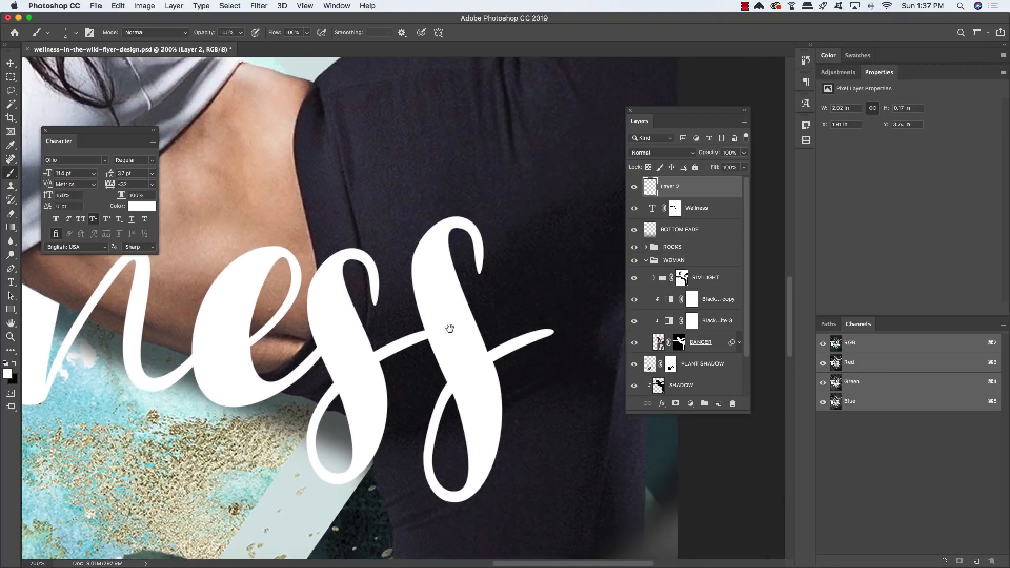
mouse_move(227, 328)
mouse_down()
mouse_move(289, 323)
mouse_move(503, 359)
mouse_up()
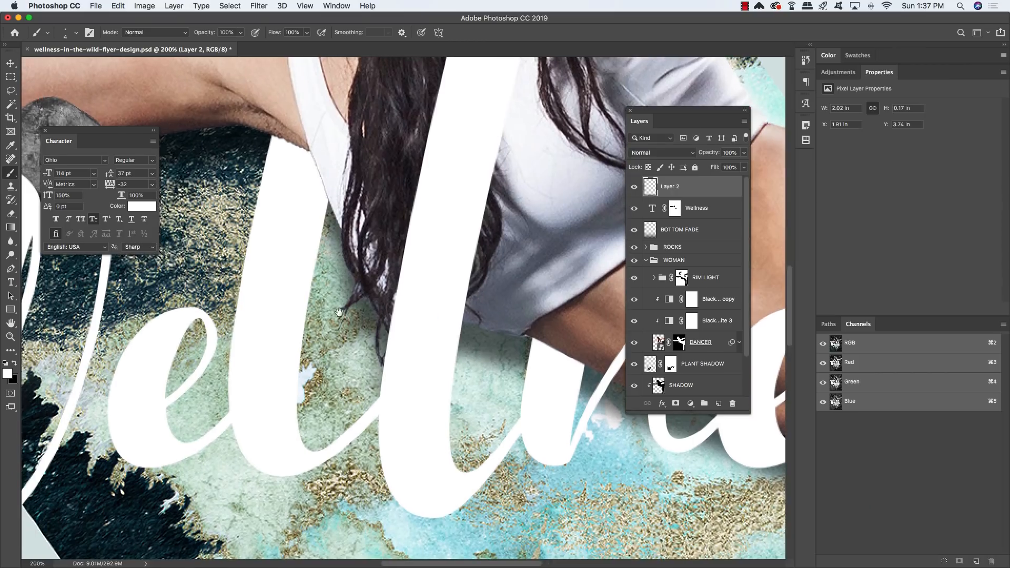
drag(325, 305, 503, 386)
drag(459, 348, 431, 325)
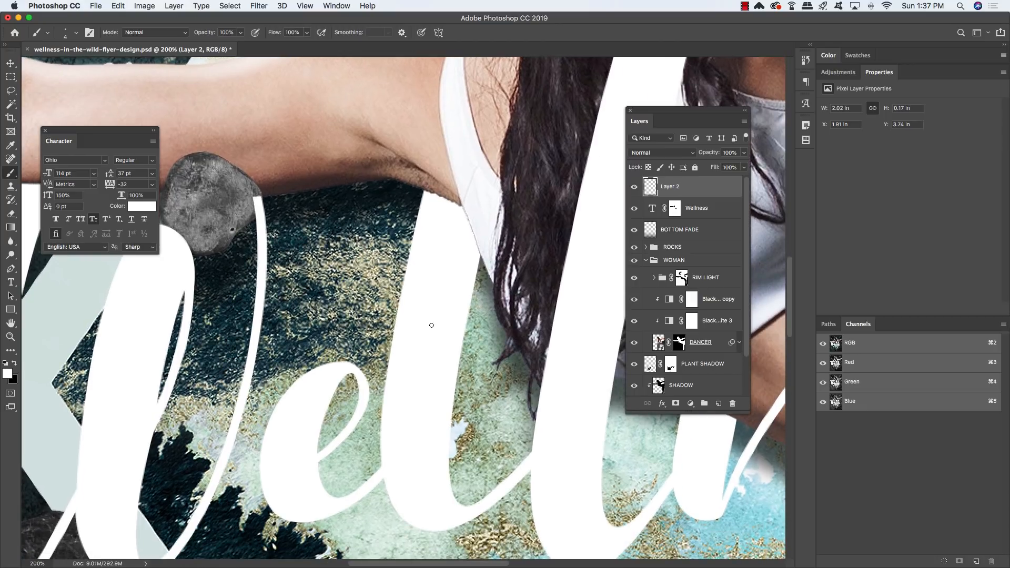
key(super+0)
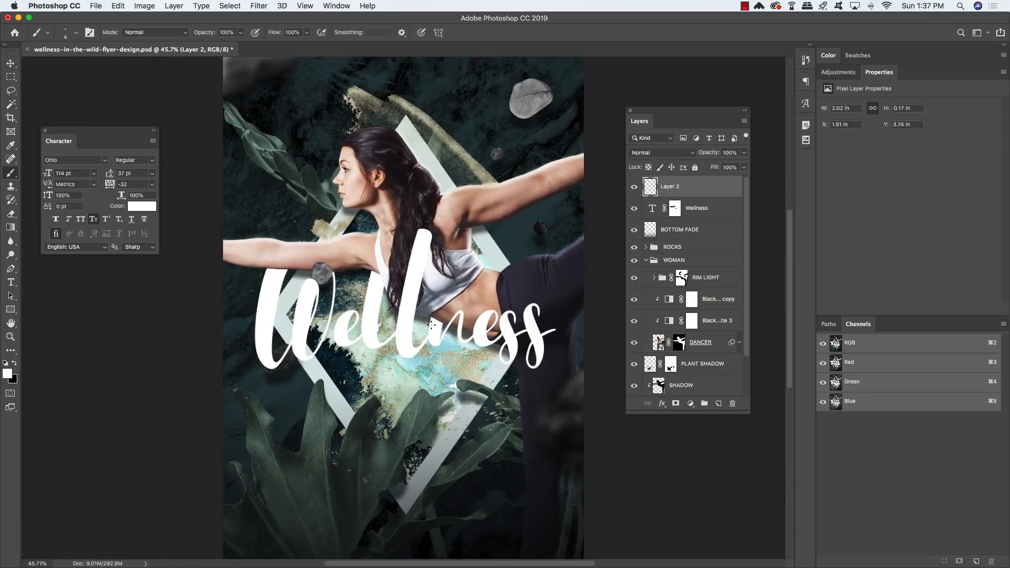
Rename the painted correction layer as LETTER FIX
key(v)
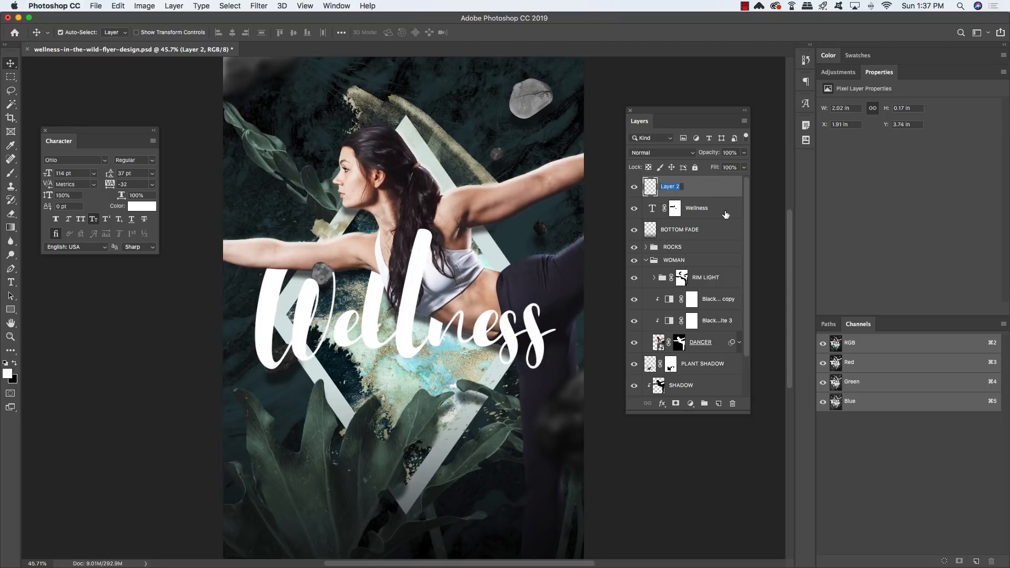
text(LETTER FIX)
key(Return)
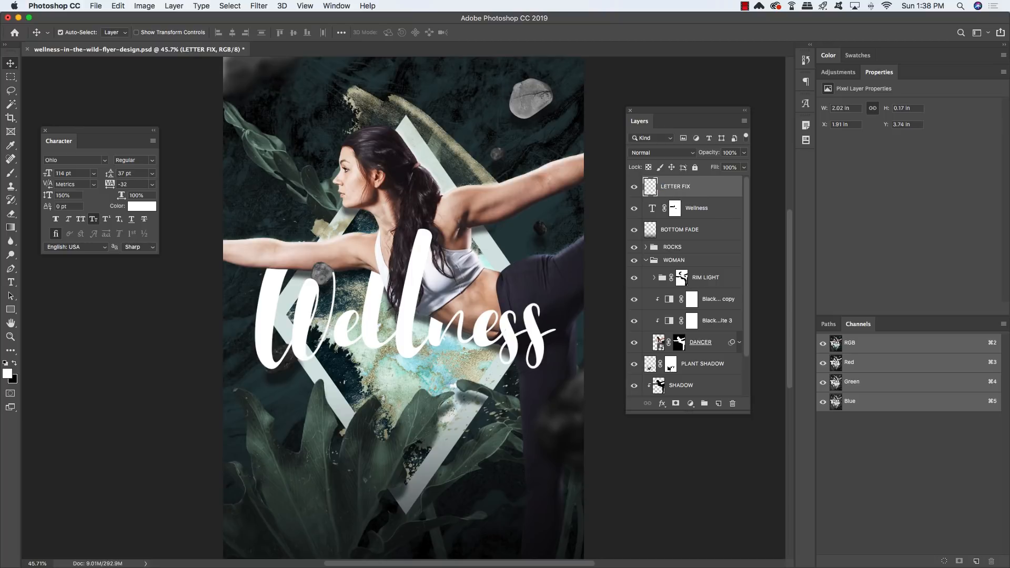
Group the LETTER FIX and Wellness layers as WELLNESS and collapse the WOMAN group
shift+click(721, 210)
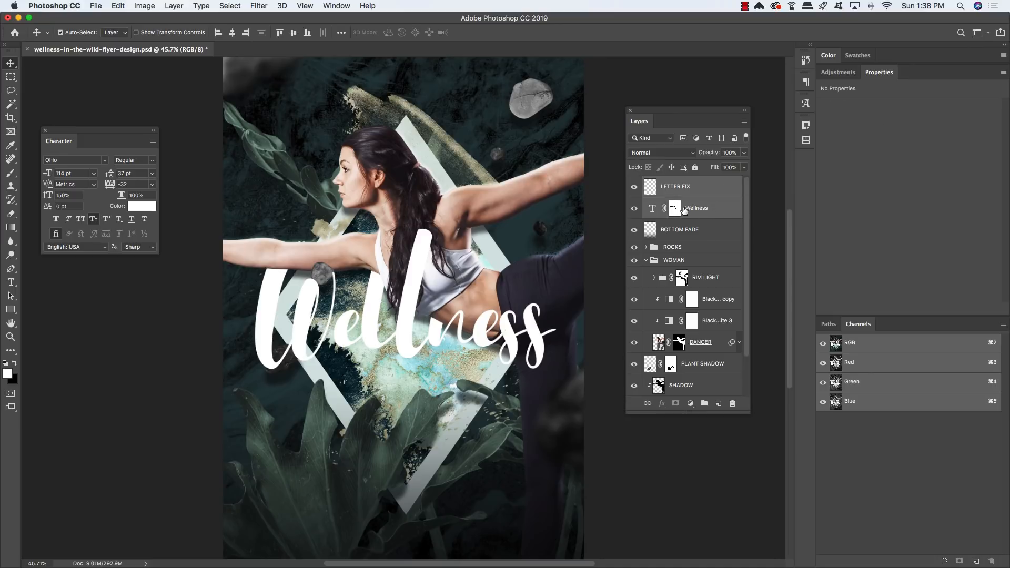
key(super+g)
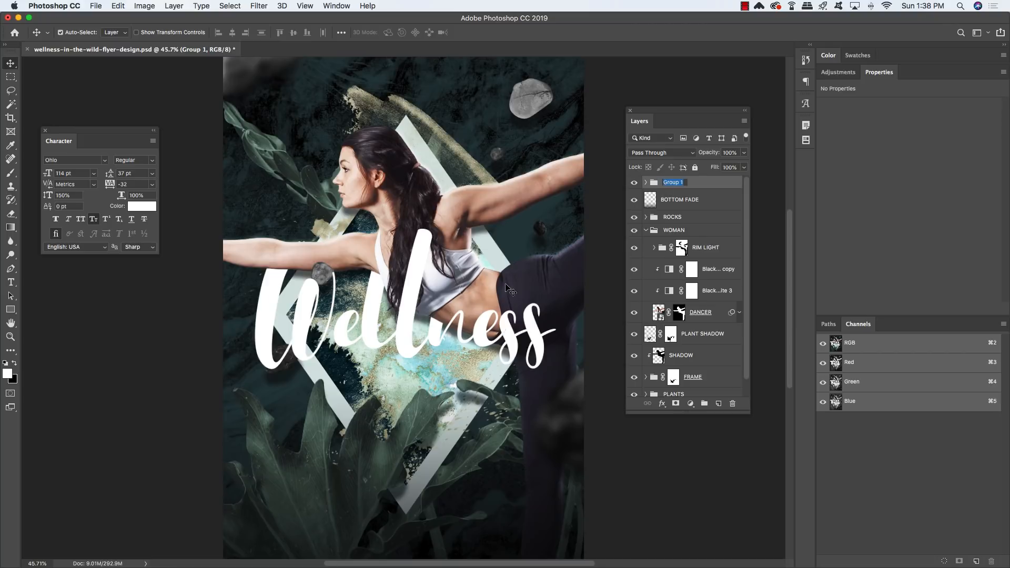
text(WELLNESS)
key(Return)
click(647, 230)
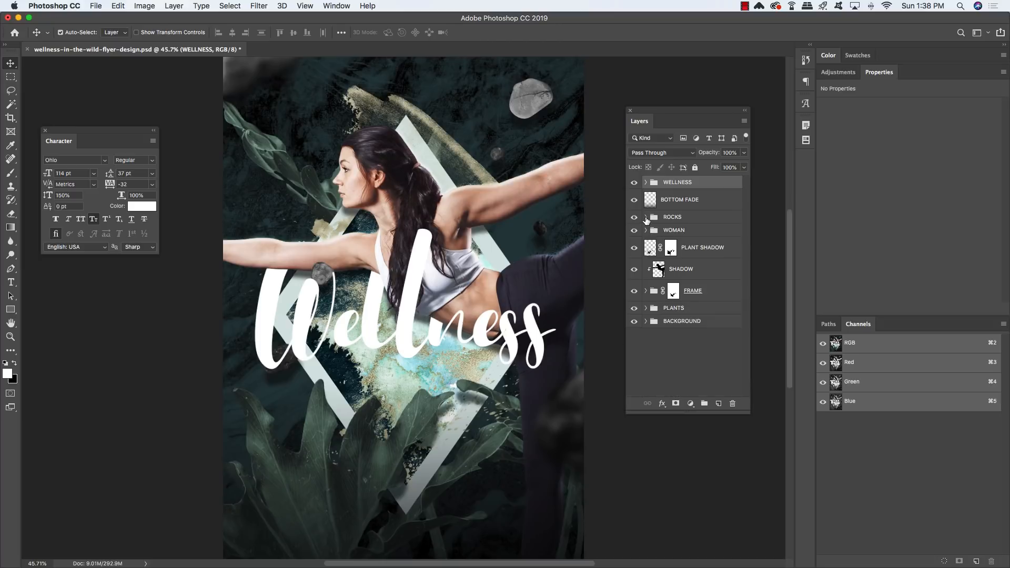
Find the small rock overlapping the W inside the ROCKS group and hide its ROCK 4 layer
click(645, 217)
click(697, 236)
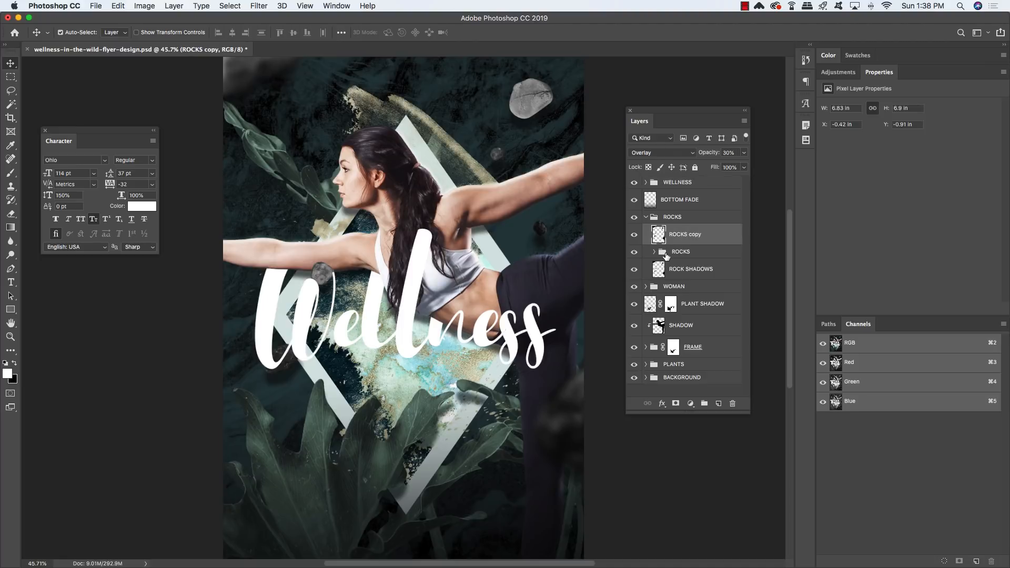
right_click(322, 272)
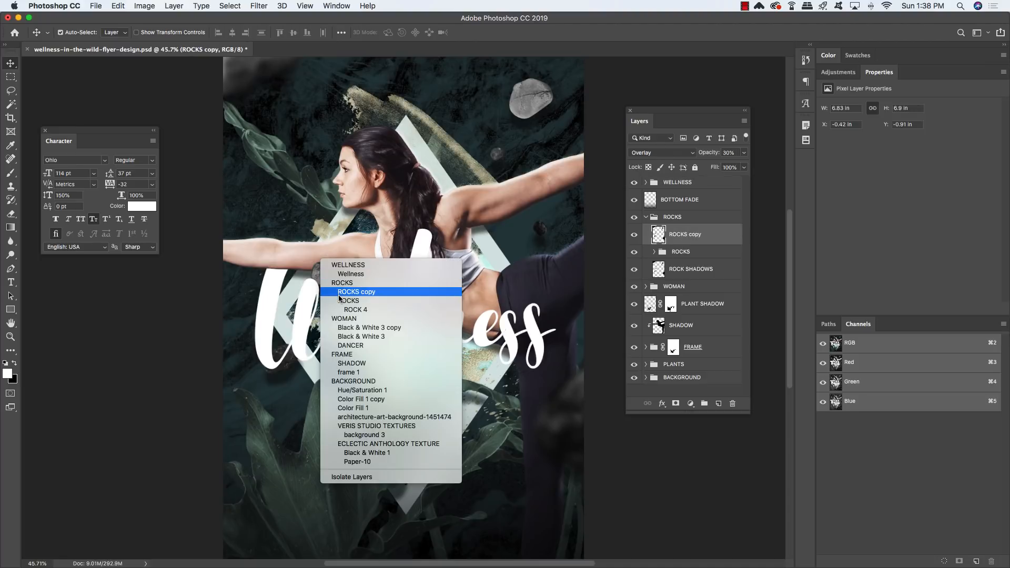
click(351, 310)
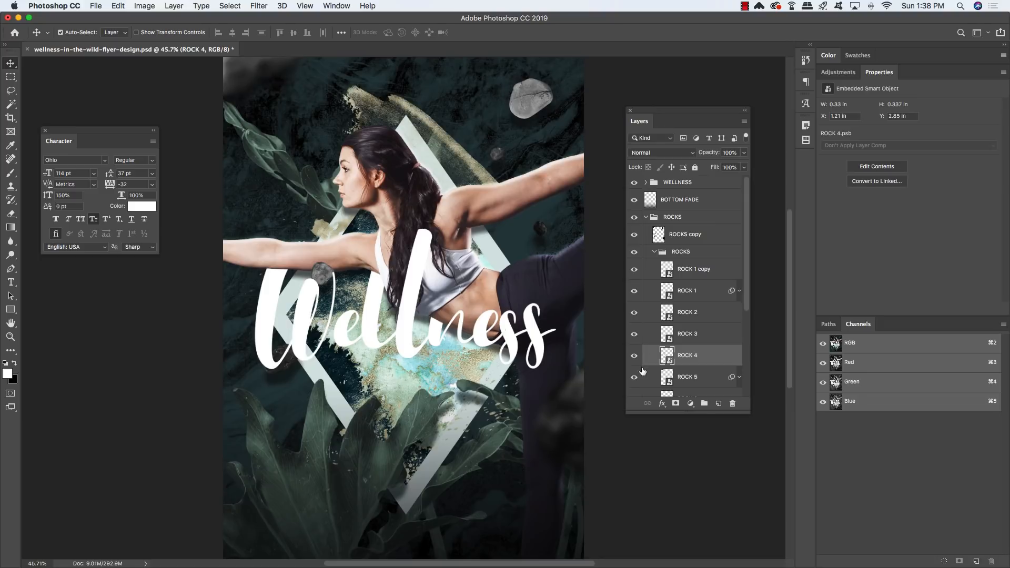
click(631, 360)
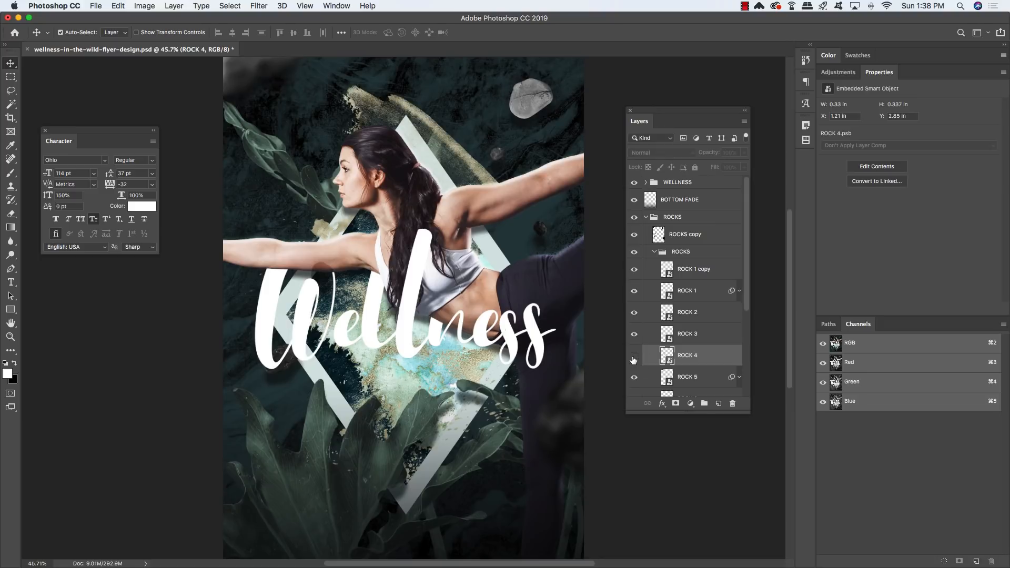
Collapse the inner ROCKS group and add a layer mask to the ROCKS copy overlay layer
click(654, 251)
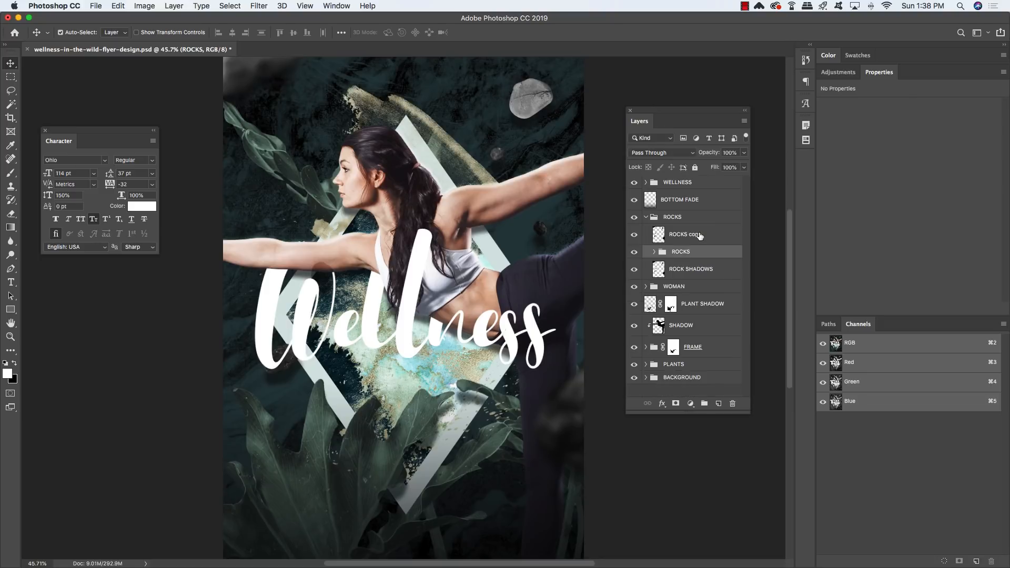
click(691, 234)
click(633, 236)
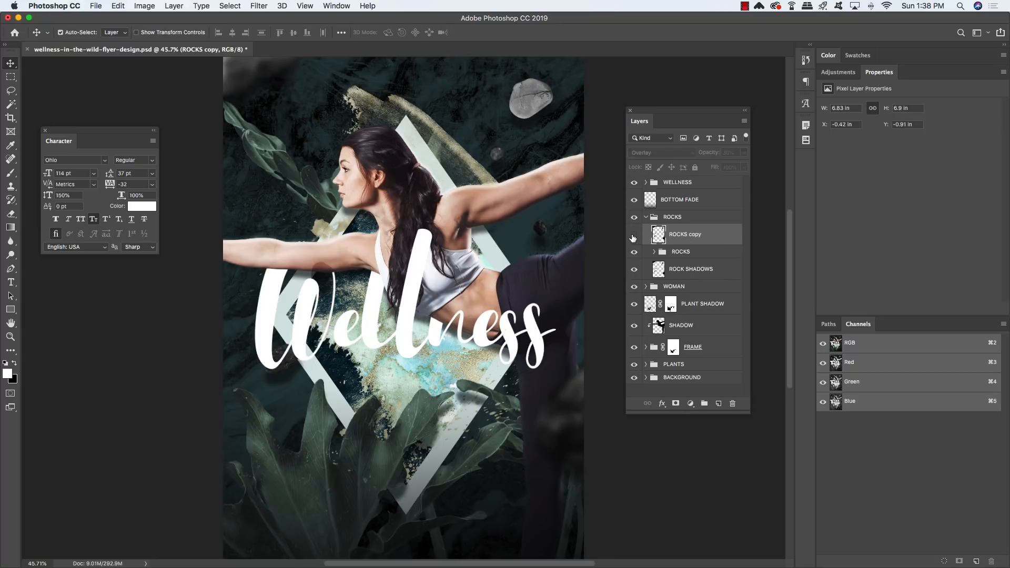
click(633, 237)
click(675, 403)
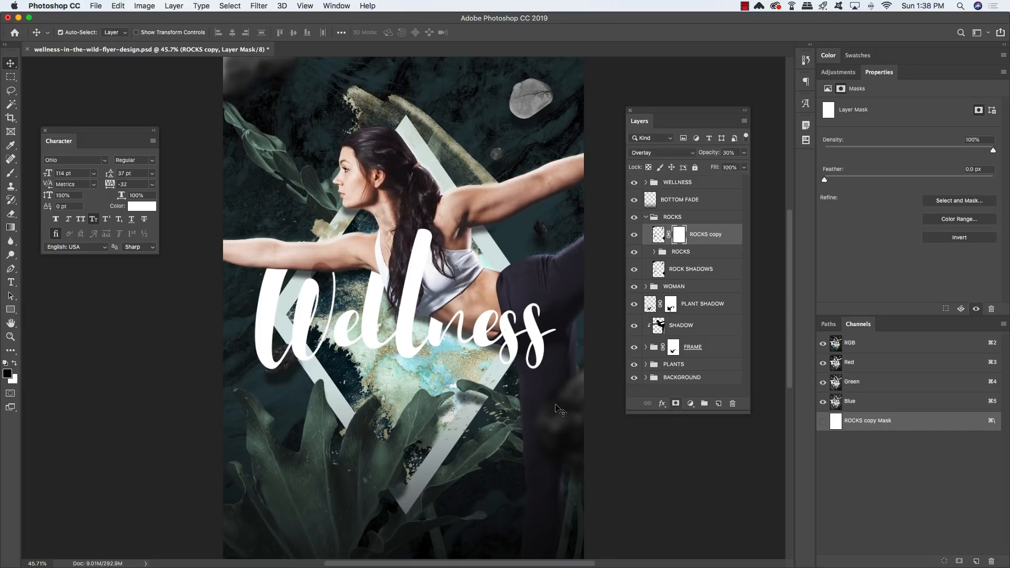
Paint black on the ROCKS copy layer mask to erase the leftover rock highlight beside the W
key(b)
key(x)
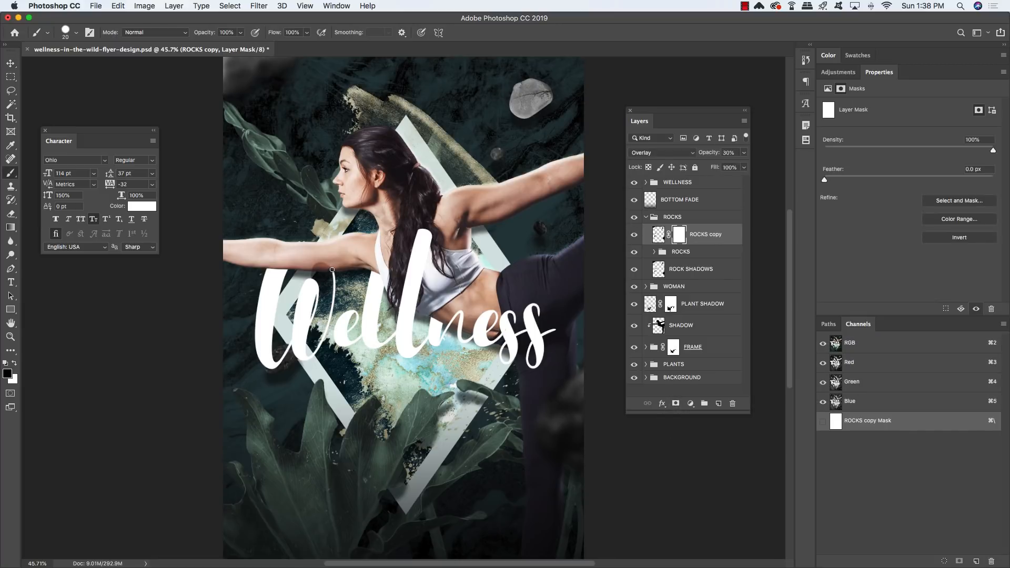
key(bracketright)
key(bracketright)
mouse_move(317, 279)
mouse_down()
mouse_move(315, 304)
mouse_move(299, 296)
mouse_move(325, 286)
mouse_up()
Add a layer mask to the ROCK SHADOWS layer and paint out the hidden rock's shadow beside the W in black
click(701, 270)
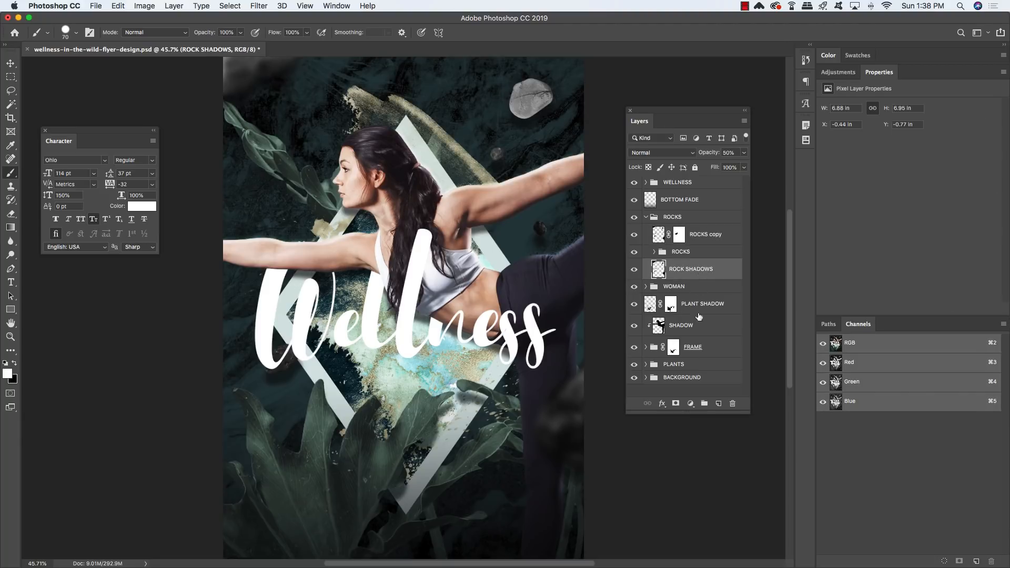
click(675, 404)
key(x)
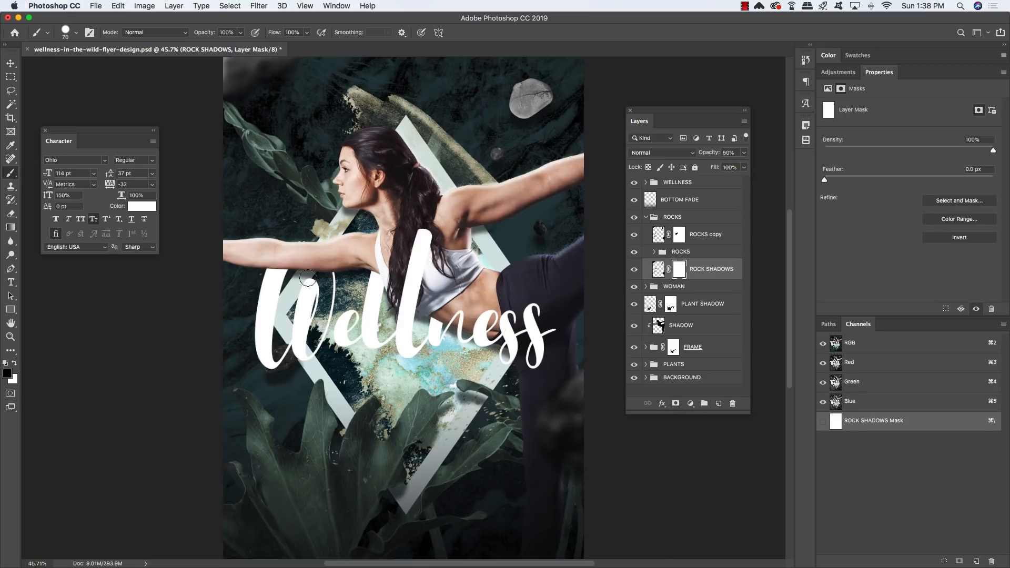
mouse_move(307, 279)
mouse_down()
mouse_move(296, 309)
mouse_move(297, 280)
mouse_move(340, 260)
mouse_move(308, 280)
mouse_up()
key(v)
scroll(547, 284, right, 2)
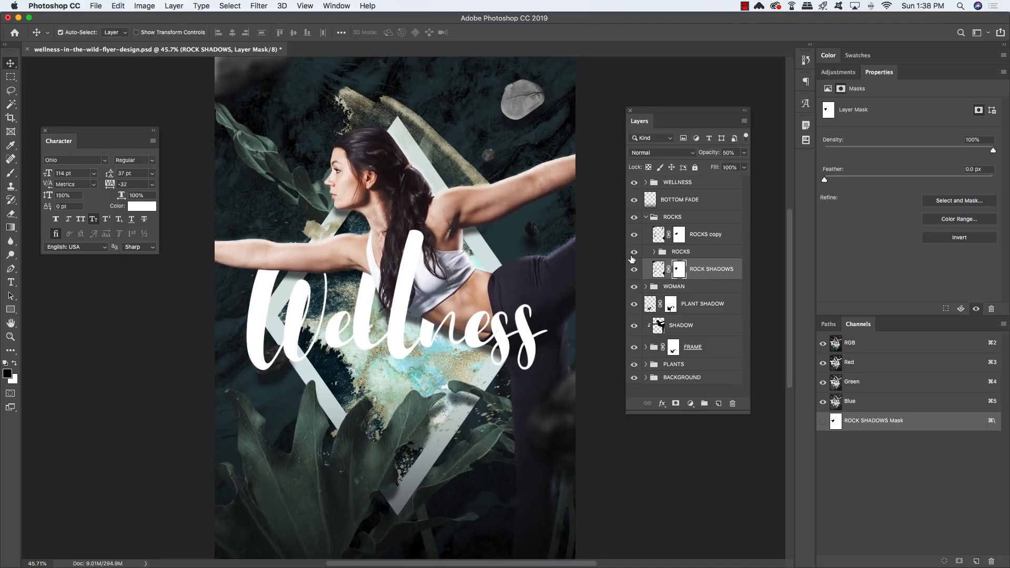
Collapse the ROCKS group, revisit the LETTER FIX layer in the WELLNESS group with a 15 px brush, and collapse that group
click(646, 216)
click(645, 182)
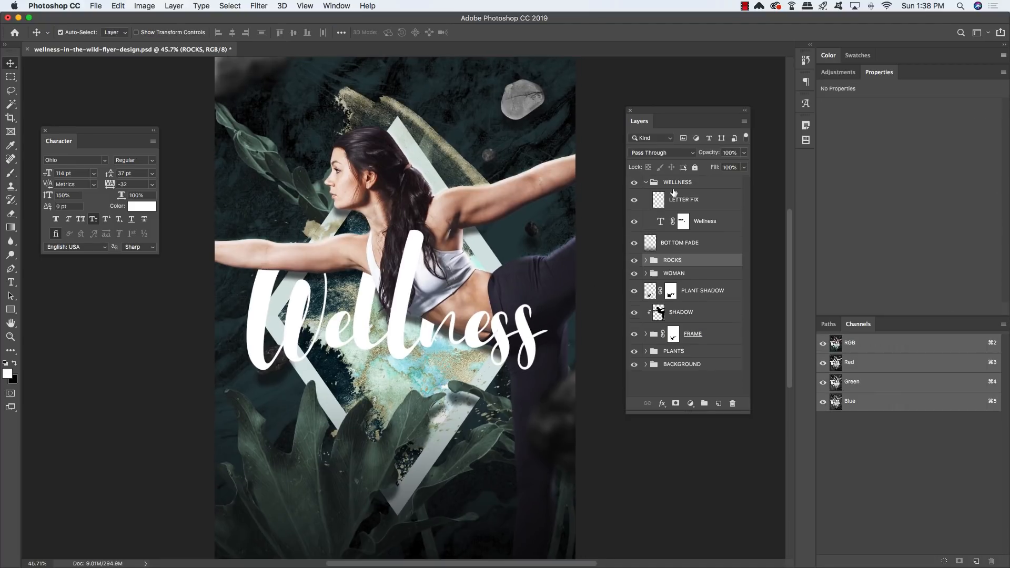
click(694, 199)
key(b)
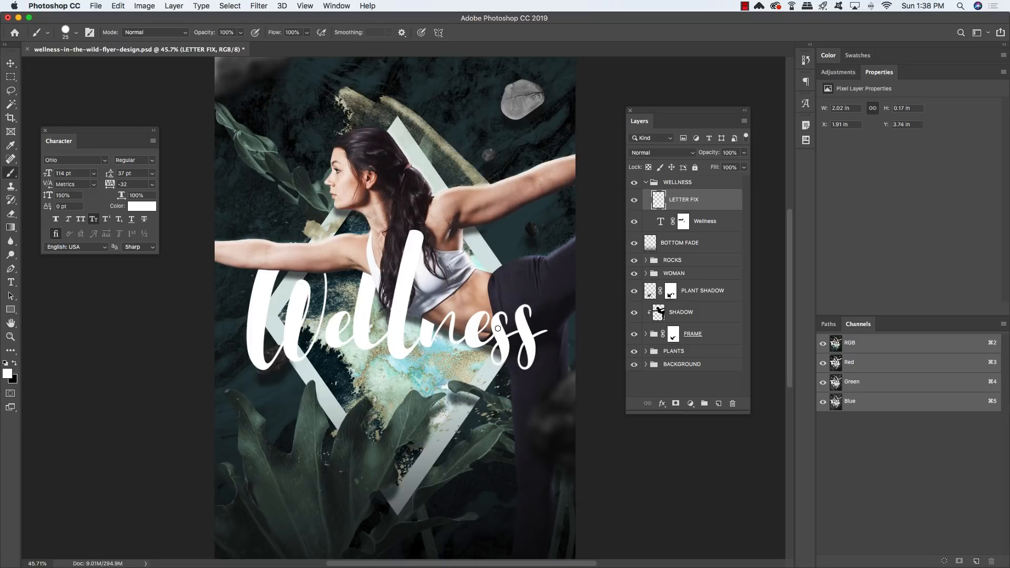
key(bracketleft)
click(646, 181)
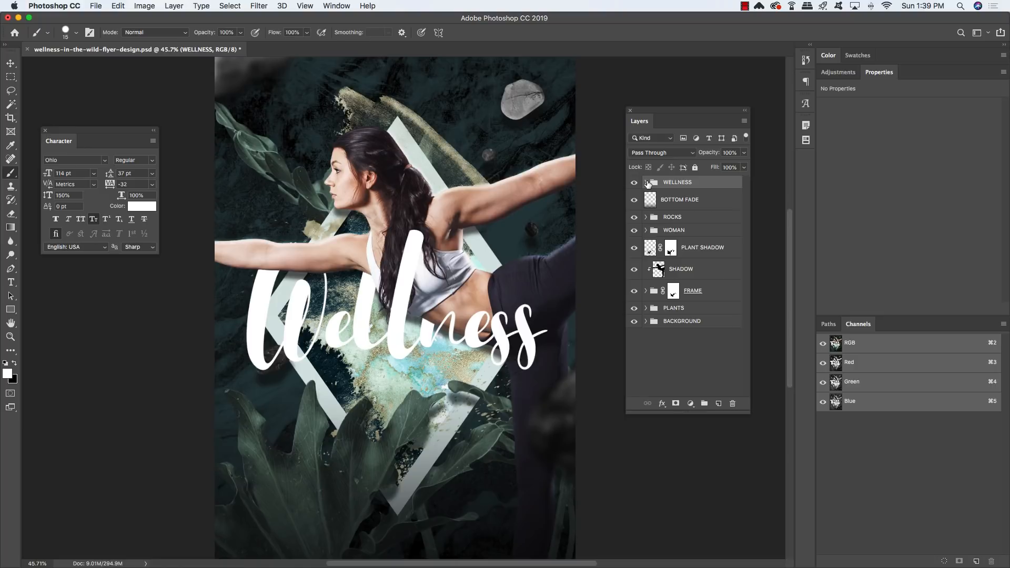
Load the DANCER layer mask from the WOMAN group as a selection and collapse the group
click(645, 231)
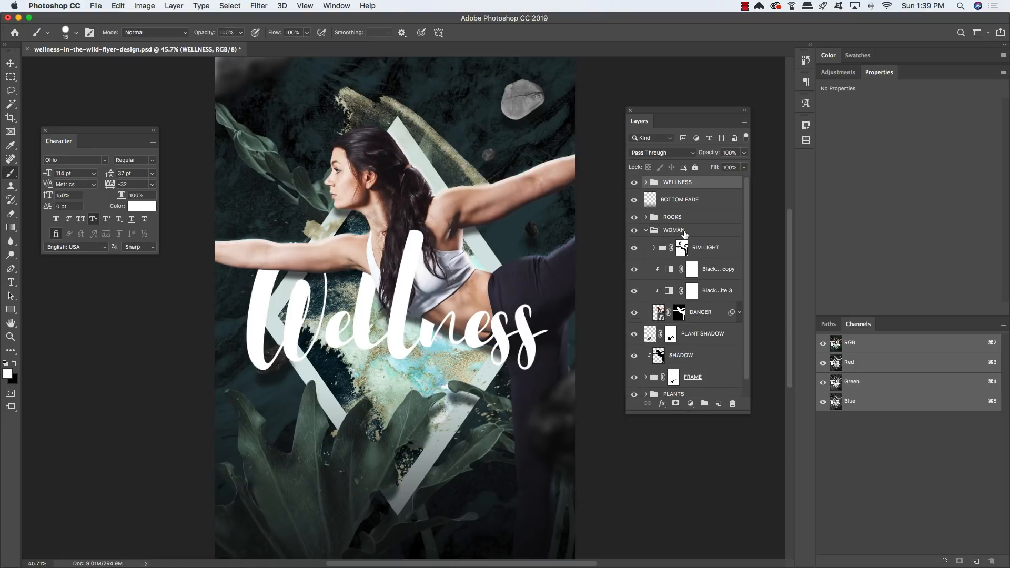
click(655, 233)
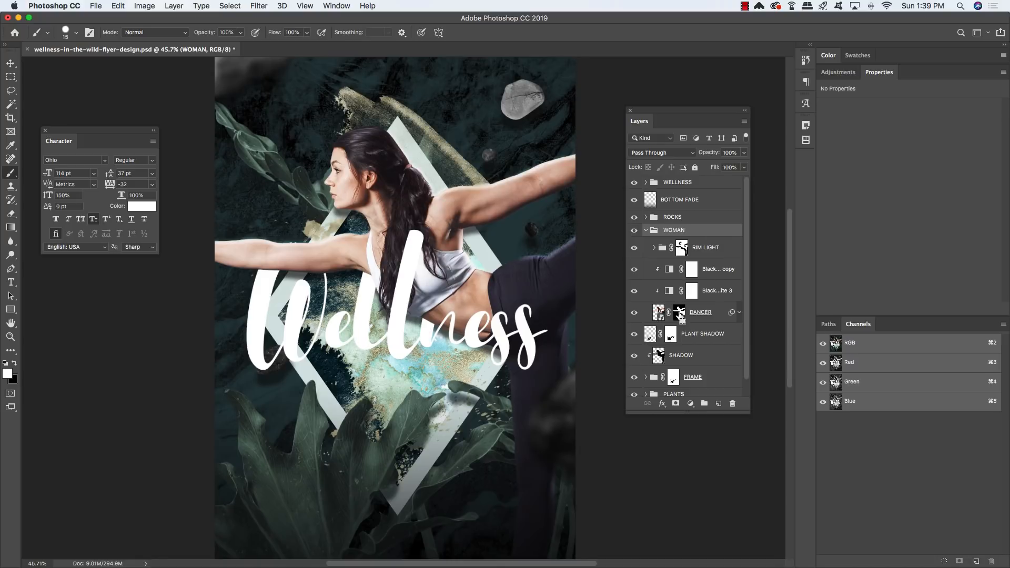
super+click(679, 313)
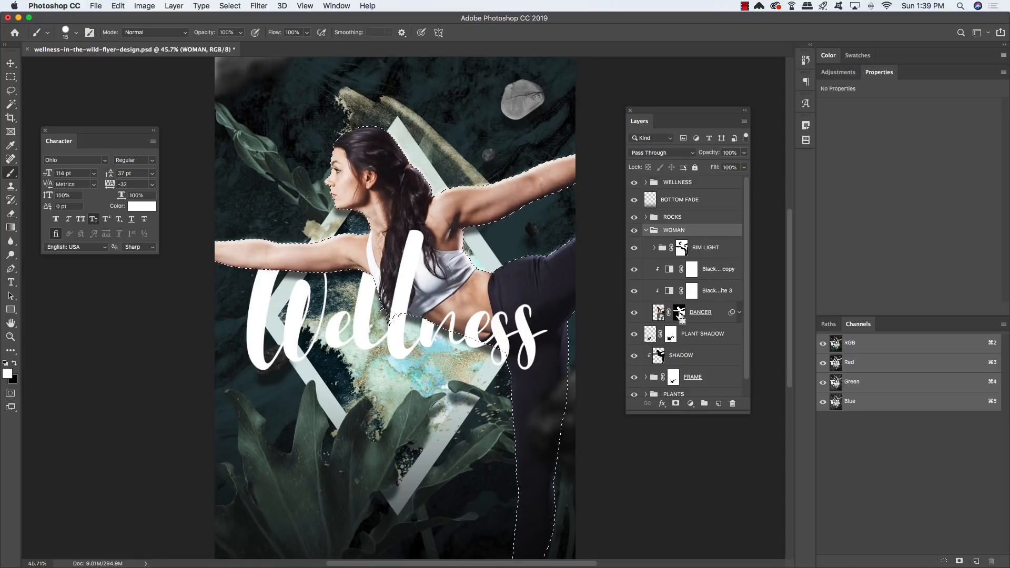
click(645, 232)
Create a new layer above the WELLNESS group, fill the dancer-shaped selection with black, and deselect
click(714, 183)
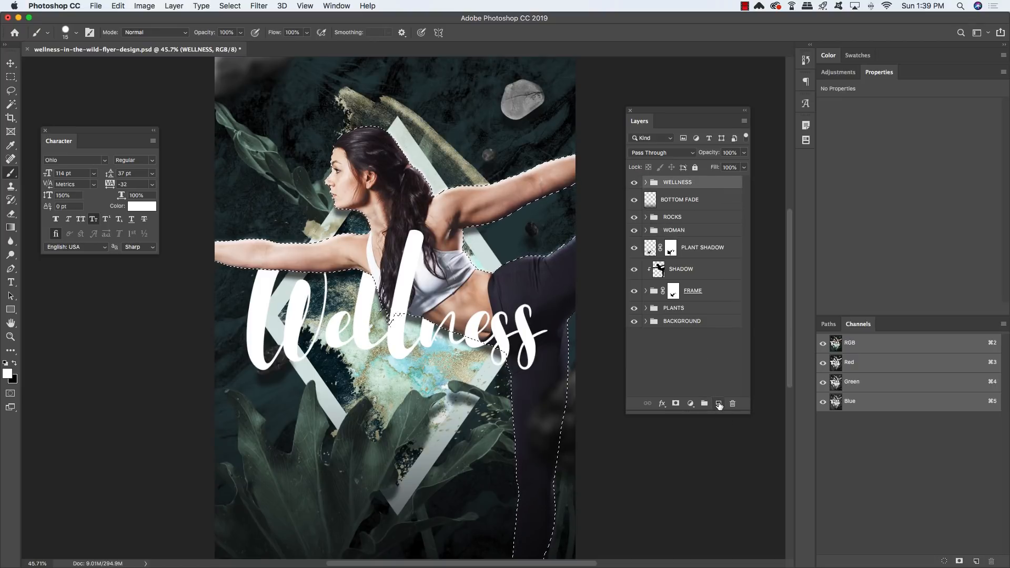
click(718, 404)
key(d)
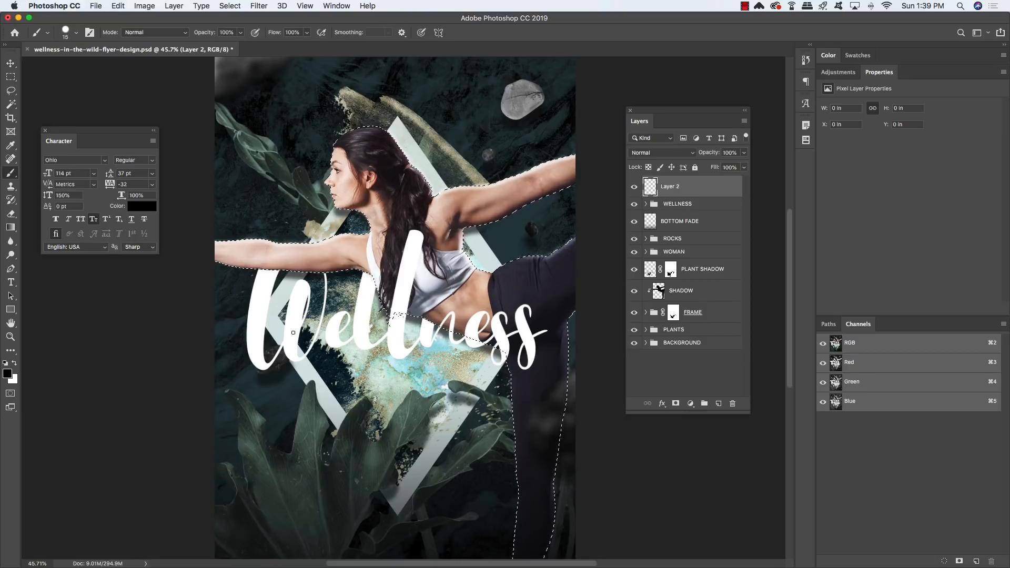
key(alt+BackSpace)
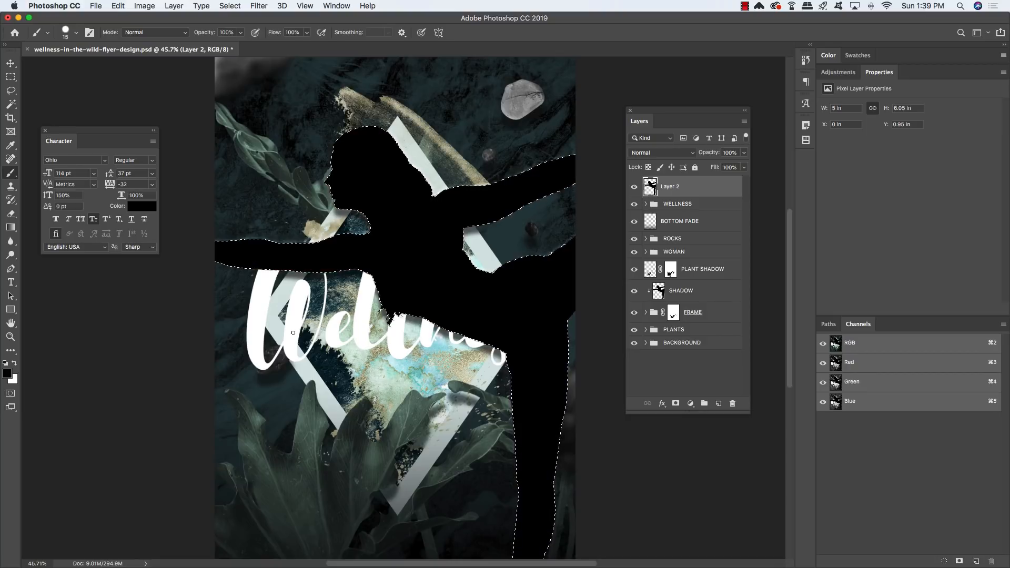
key(super+d)
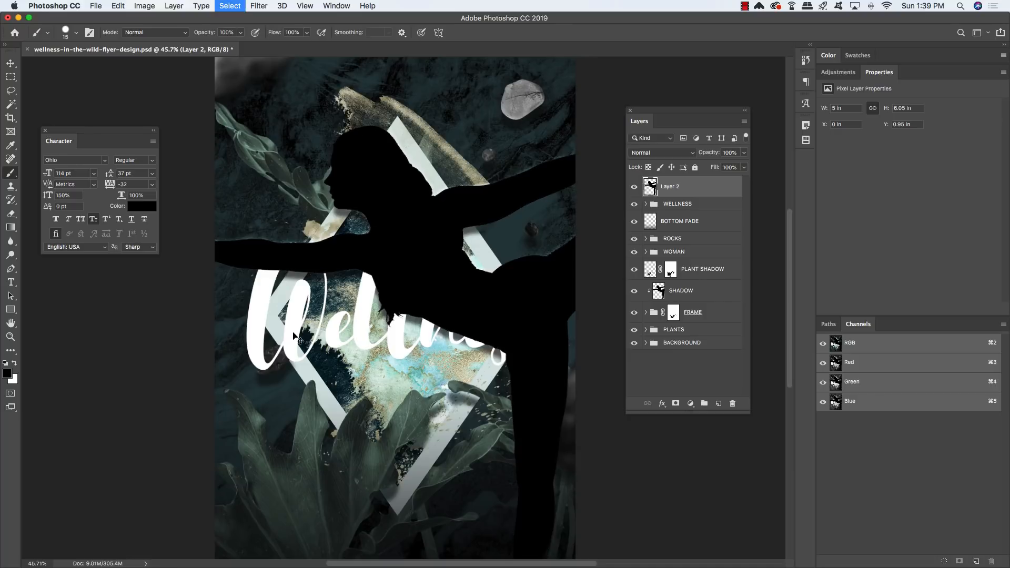
Move the black silhouette down 0.1 in, clip it to the WELLNESS group, and compare the headline with and without it
key(v)
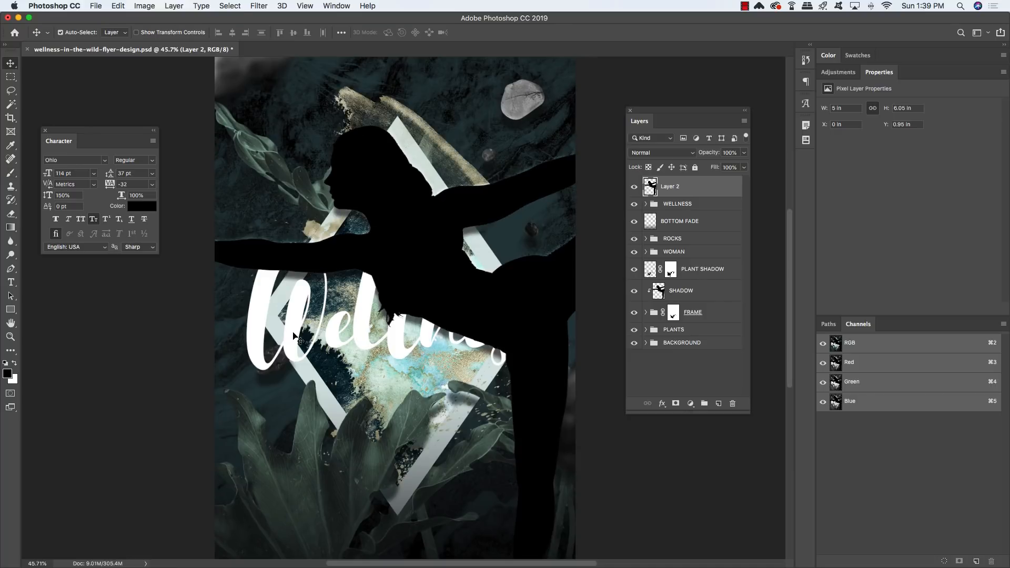
key(shift+Down)
key(shift+Down)
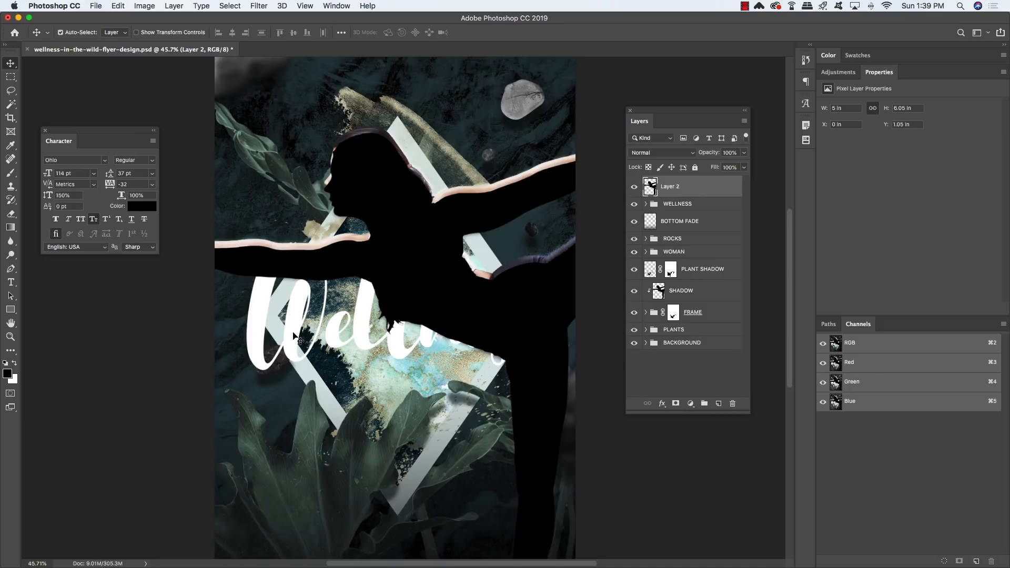
right_click(706, 191)
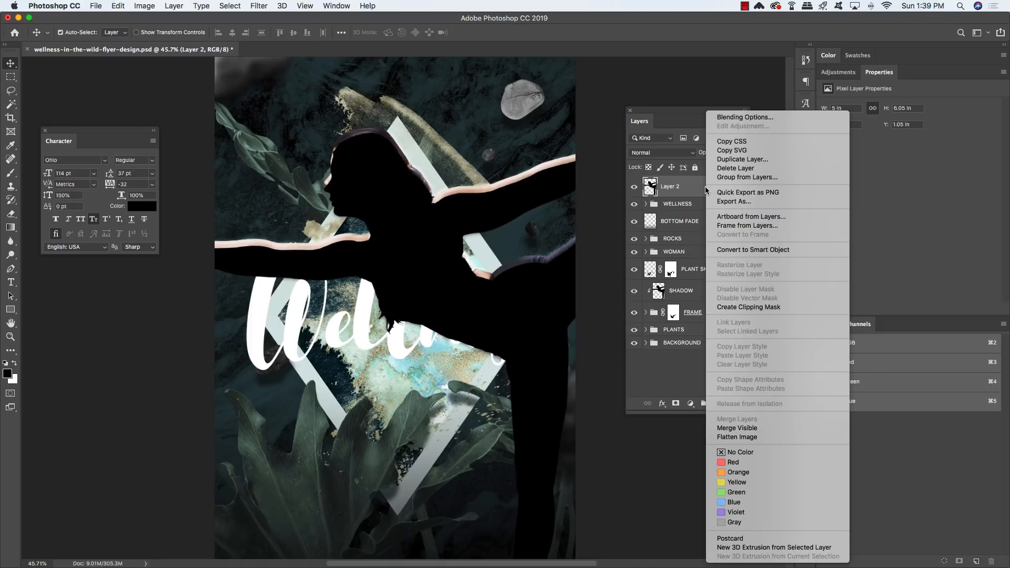
click(748, 307)
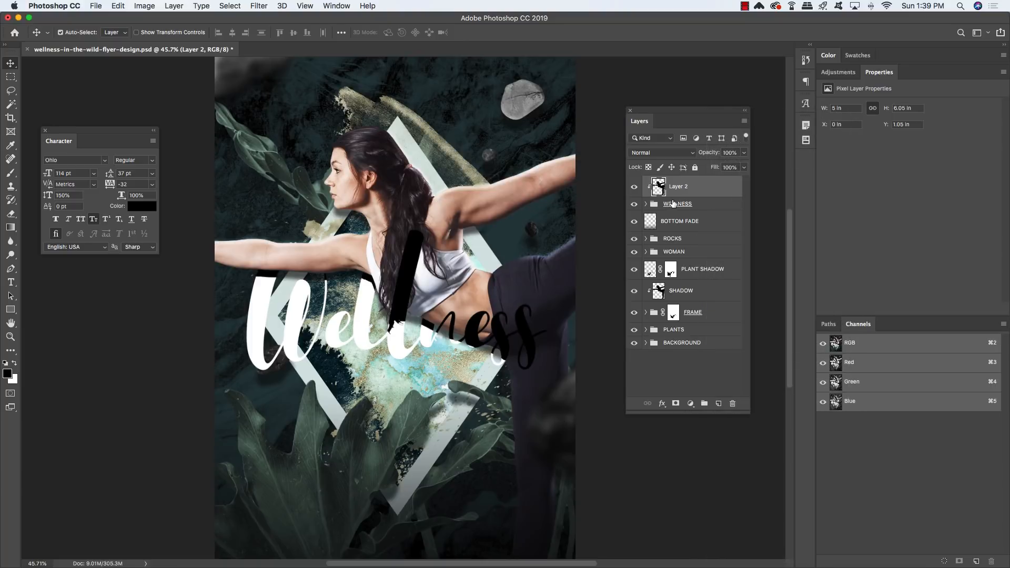
click(633, 187)
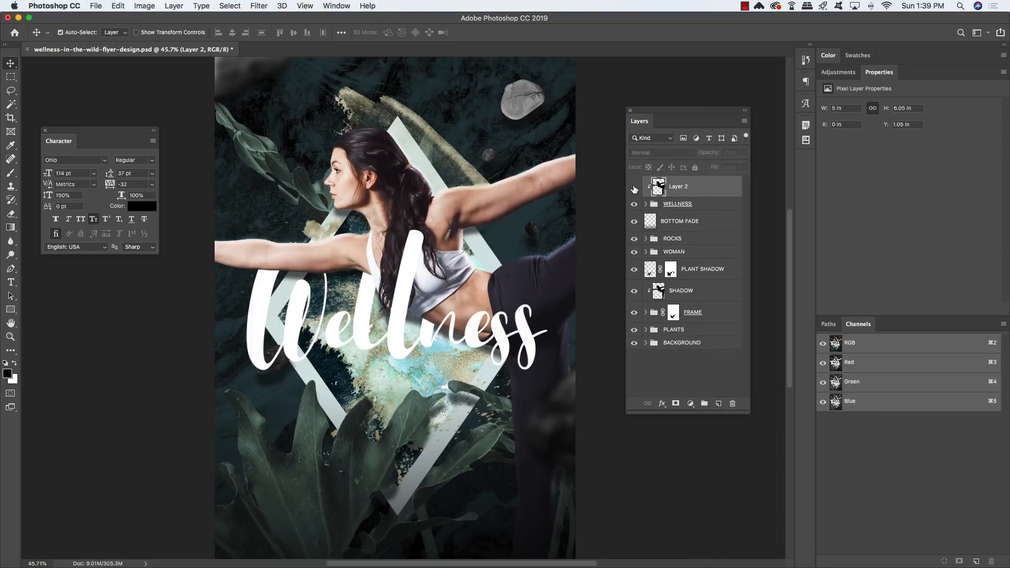
click(633, 187)
Rename the clipped silhouette layer as SHADOW
double_click(678, 188)
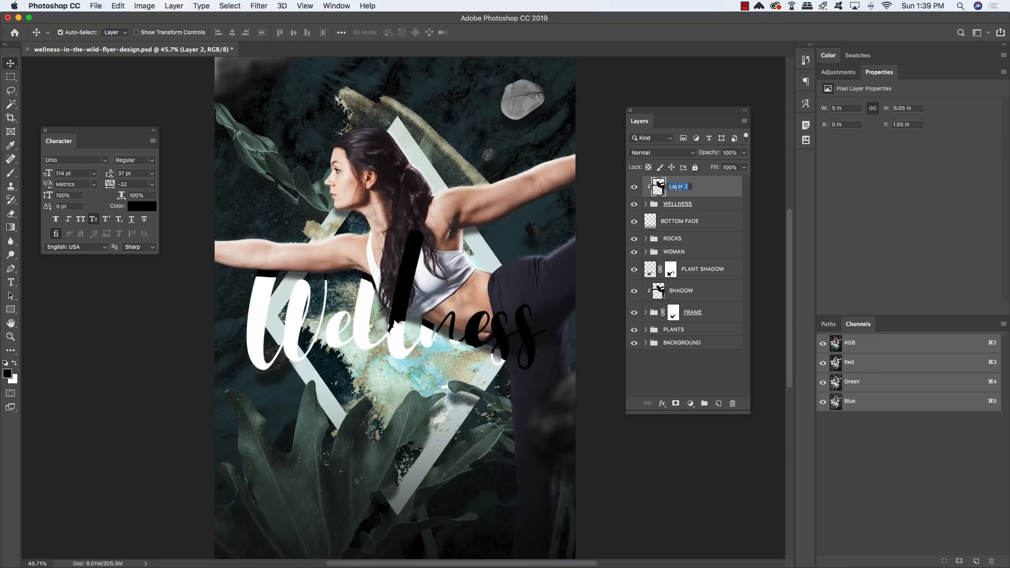
text(SHADOW)
key(Return)
Apply a Gaussian Blur with a 5 px radius to the clipped SHADOW layer and set its opacity to 60%
click(258, 6)
mouse_move(279, 133)
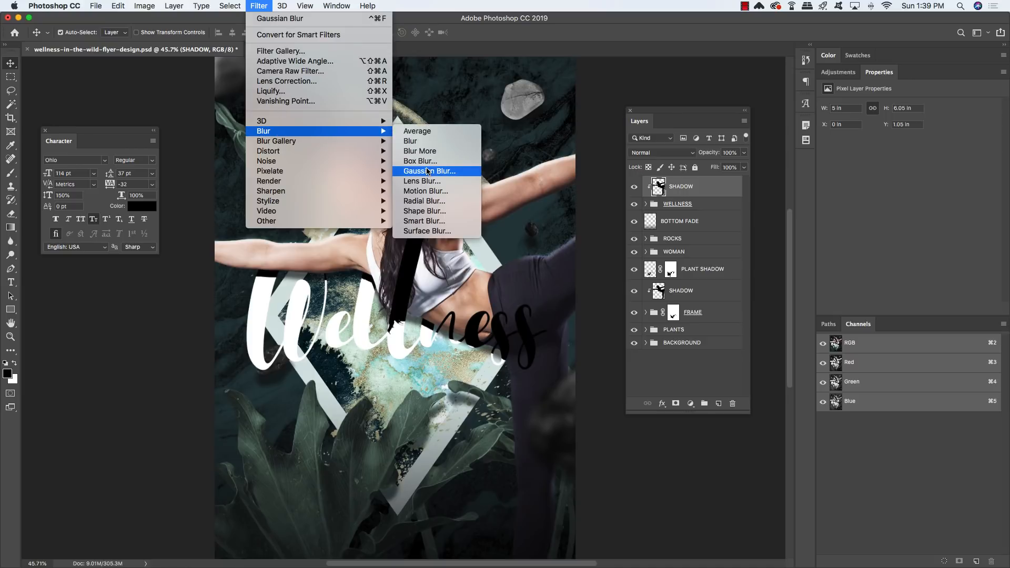
click(426, 170)
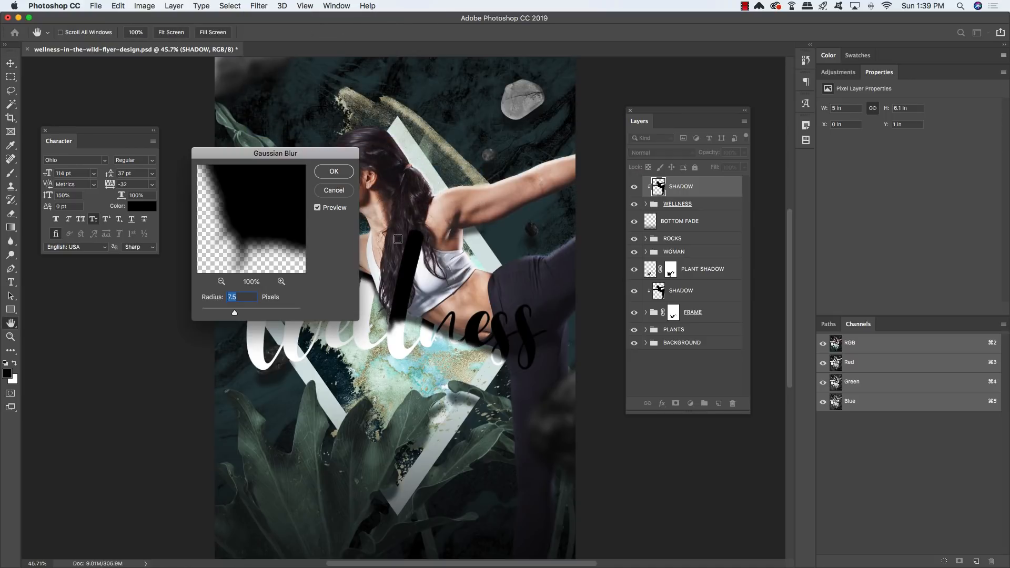
text(5)
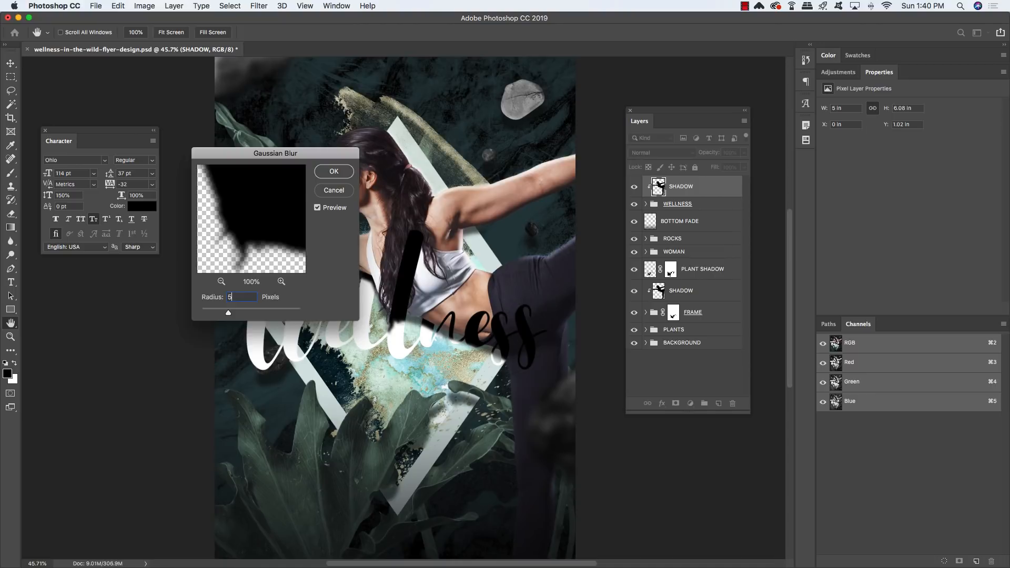
key(Return)
key(super+plus)
key(super+plus)
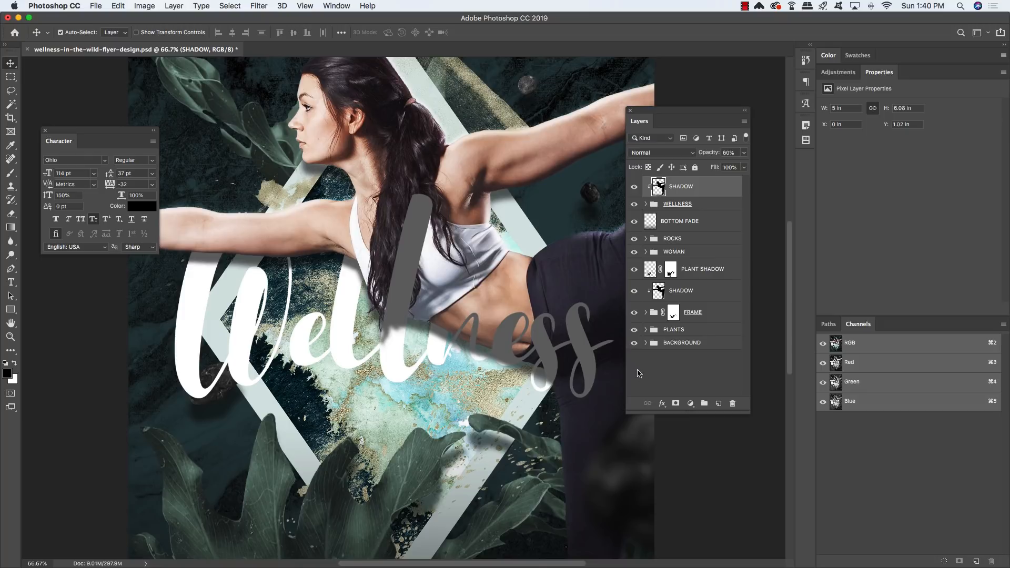
Add a layer mask to the clipped SHADOW layer and paint black over the second l with a 45 px brush to remove its shading
click(676, 404)
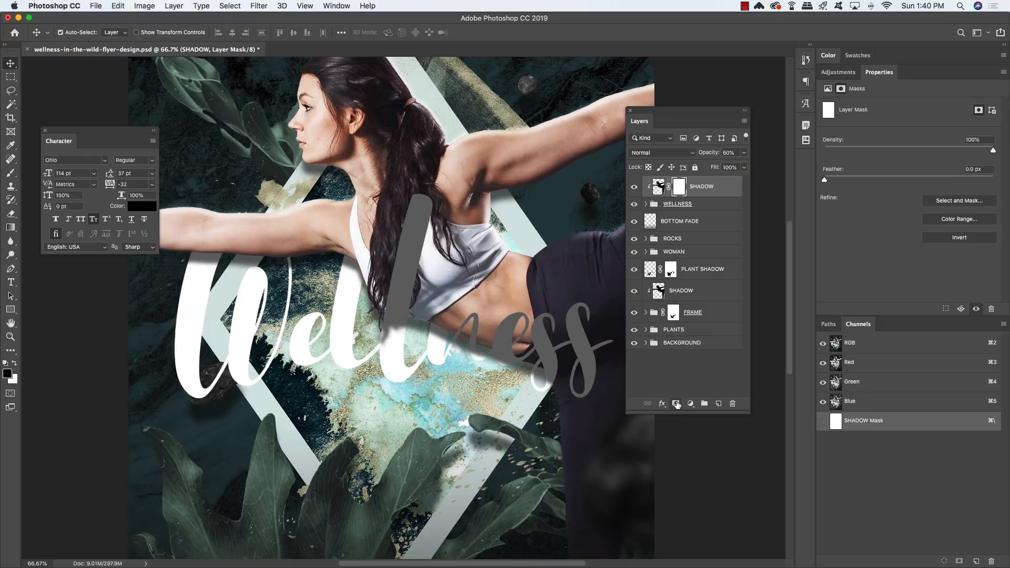
key(b)
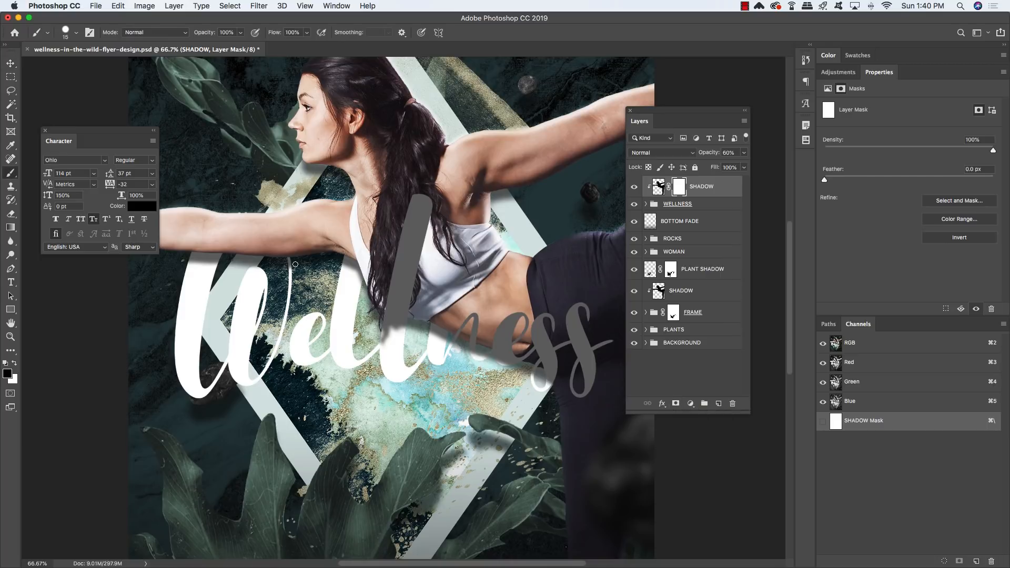
key(bracketright)
key(bracketright)
key(bracketright)
key(bracketright)
mouse_move(423, 186)
mouse_down()
mouse_move(404, 221)
mouse_move(419, 247)
mouse_move(413, 206)
mouse_move(392, 354)
mouse_move(400, 263)
mouse_up()
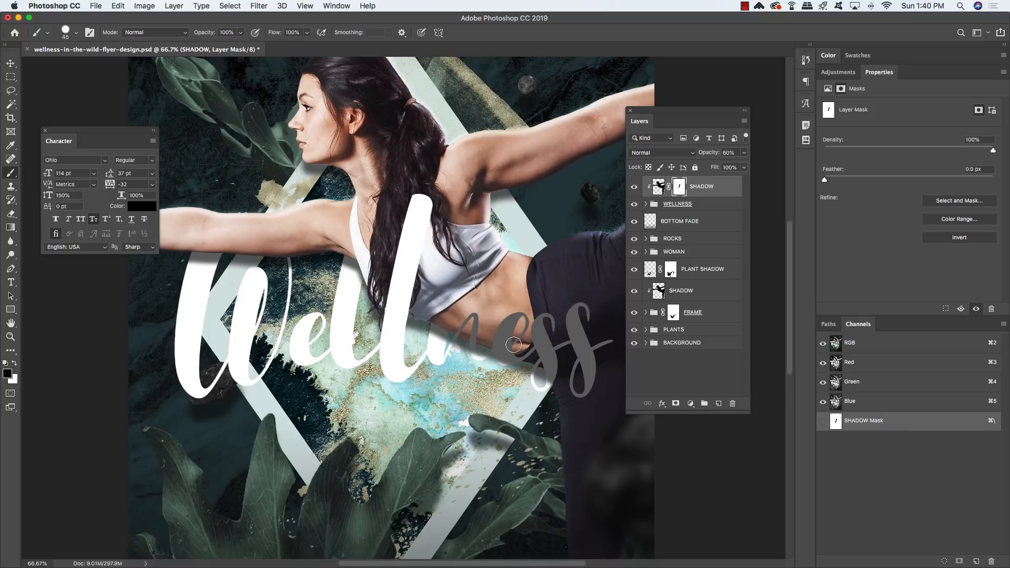
Paint black on the SHADOW mask over the letters "ness" to clear the shading where they sit in front of the woman
mouse_move(475, 318)
mouse_down()
mouse_move(477, 360)
mouse_move(477, 316)
mouse_move(468, 315)
mouse_move(455, 368)
mouse_move(500, 306)
mouse_move(502, 330)
mouse_move(527, 295)
mouse_move(494, 380)
mouse_move(531, 306)
mouse_move(503, 375)
mouse_move(546, 318)
mouse_move(516, 373)
mouse_up()
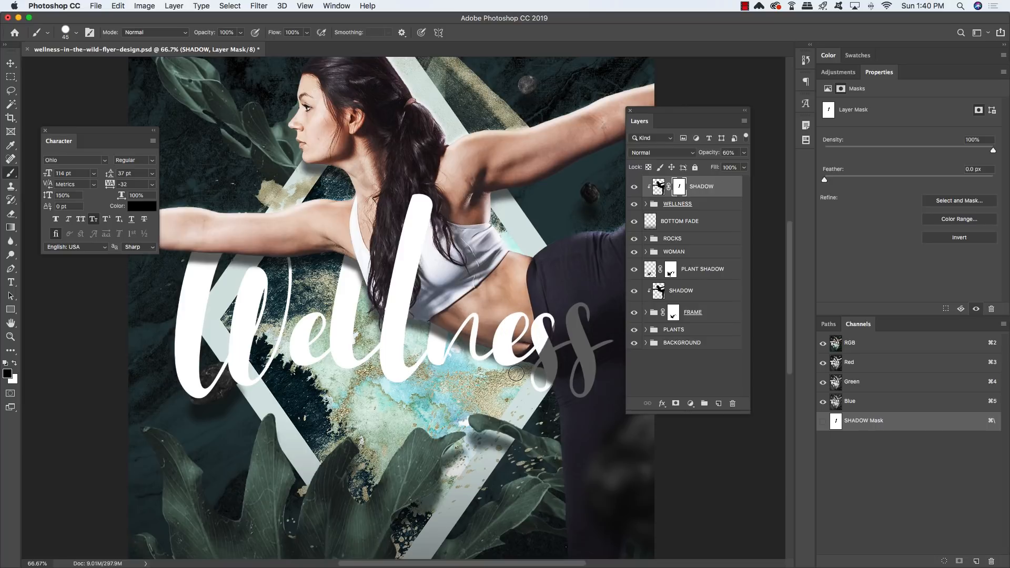
scroll(541, 315, right, 5)
mouse_move(509, 311)
mouse_down()
mouse_move(537, 301)
mouse_move(506, 372)
mouse_move(506, 402)
mouse_move(537, 376)
mouse_move(546, 325)
mouse_move(485, 408)
mouse_move(467, 391)
mouse_move(489, 346)
mouse_up()
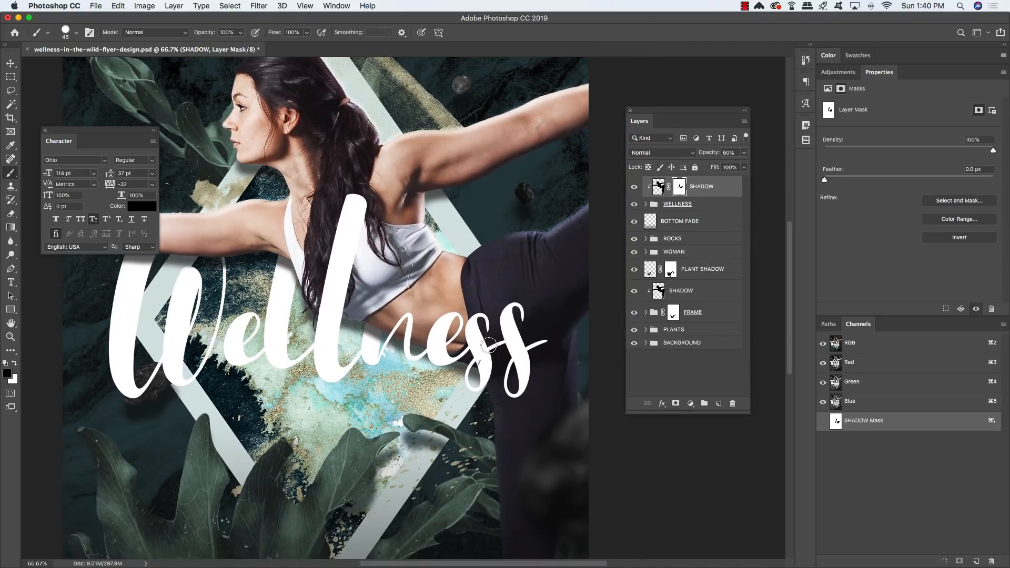
Compare the headline with and without the clipped SHADOW layer where the letters pass behind the arm
drag(376, 287, 483, 317)
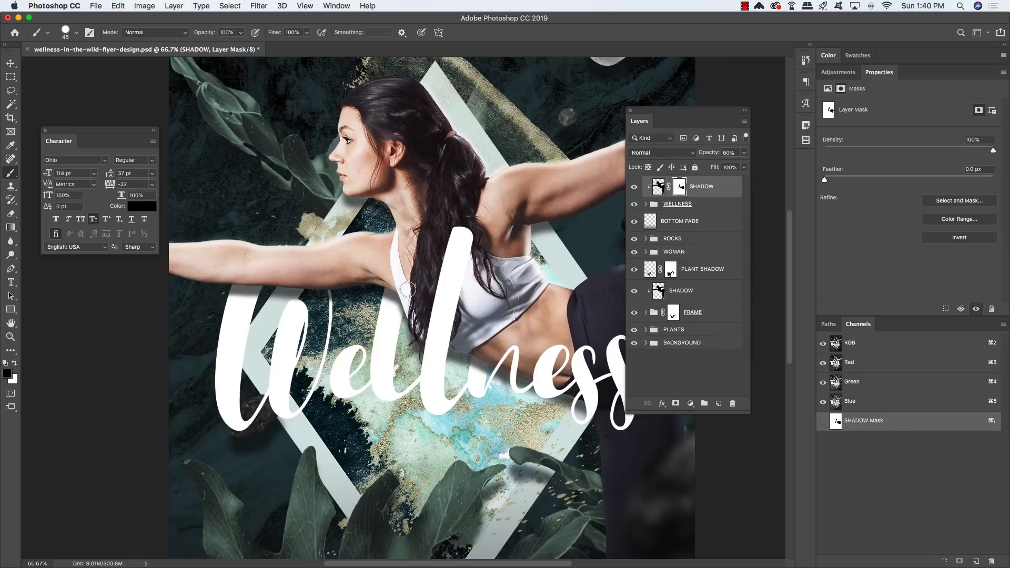
click(633, 188)
click(633, 188)
click(633, 188)
click(633, 189)
click(633, 188)
click(633, 188)
click(633, 189)
click(633, 188)
Load the Wellness text outline as a selection and create a new layer directly above BOTTOM FADE
click(648, 205)
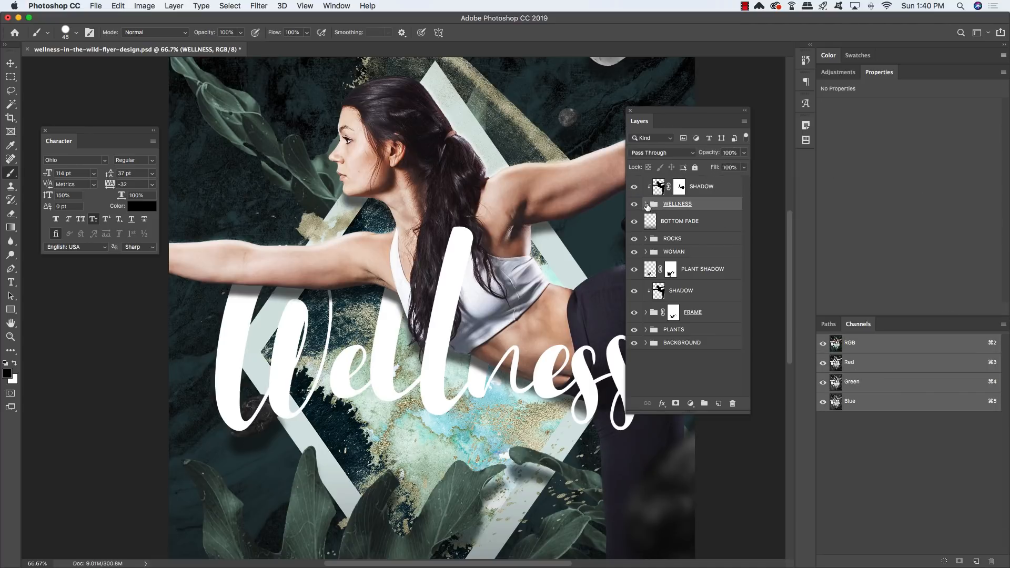
click(646, 204)
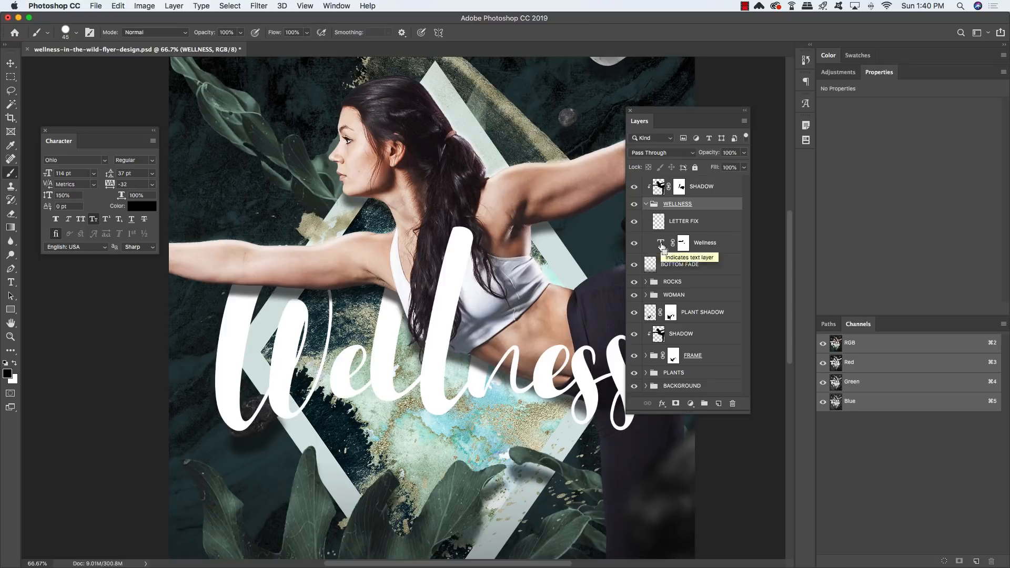
super+click(661, 246)
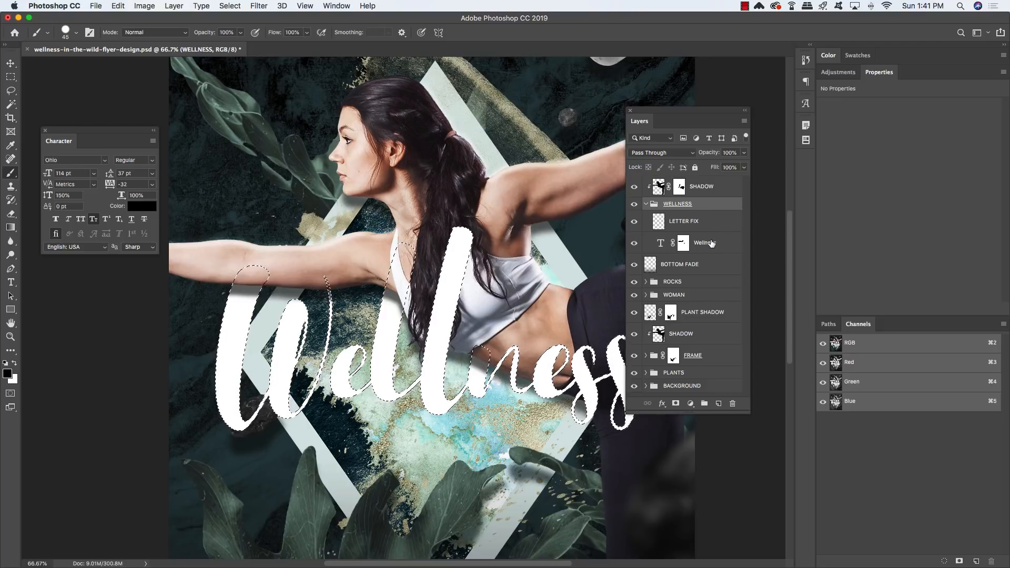
click(706, 267)
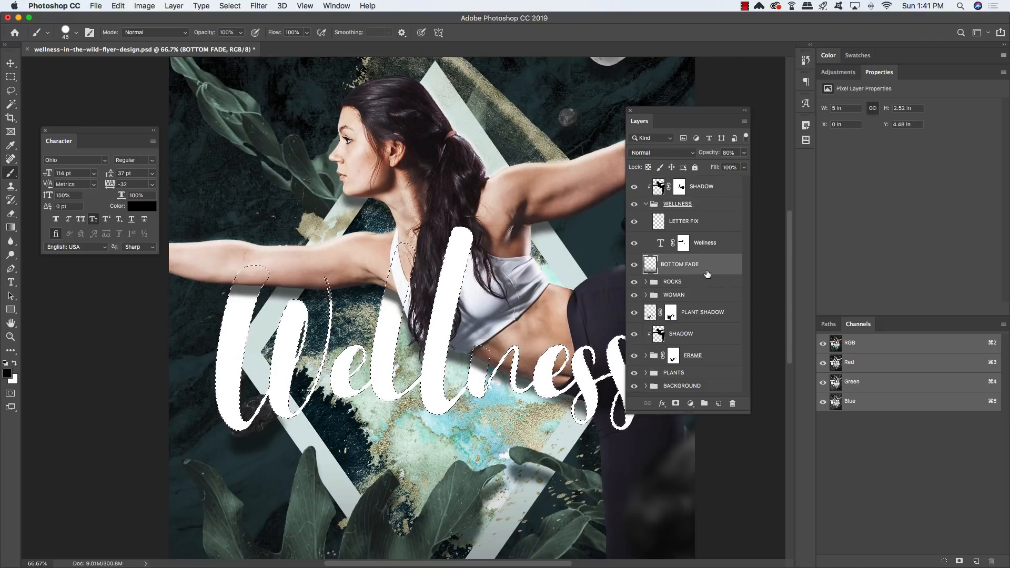
click(718, 404)
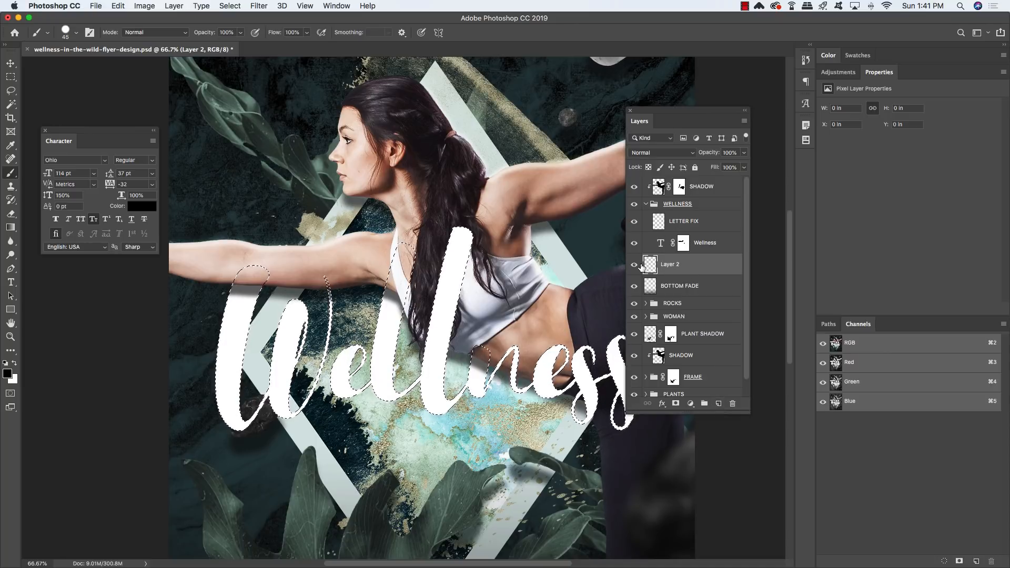
Fill the lettering selection with black on the new layer, deselect it, and reduce the layer's opacity to 60%
key(alt+BackSpace)
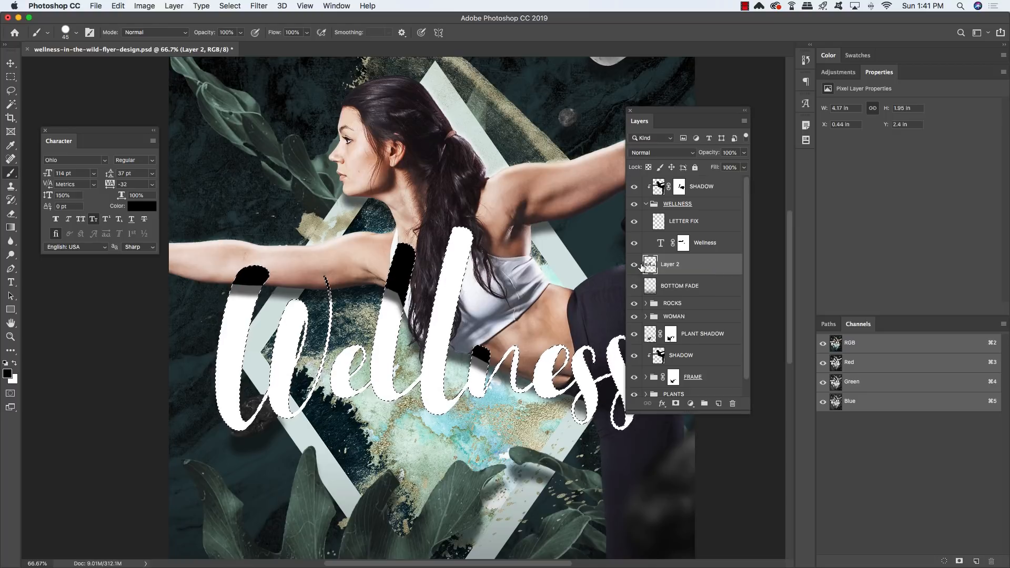
key(super+d)
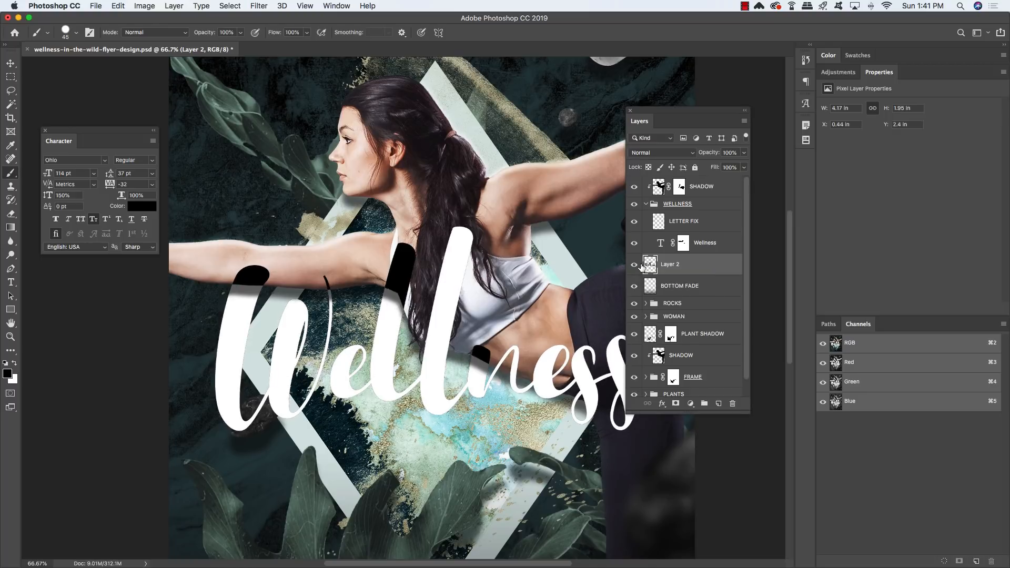
key(v)
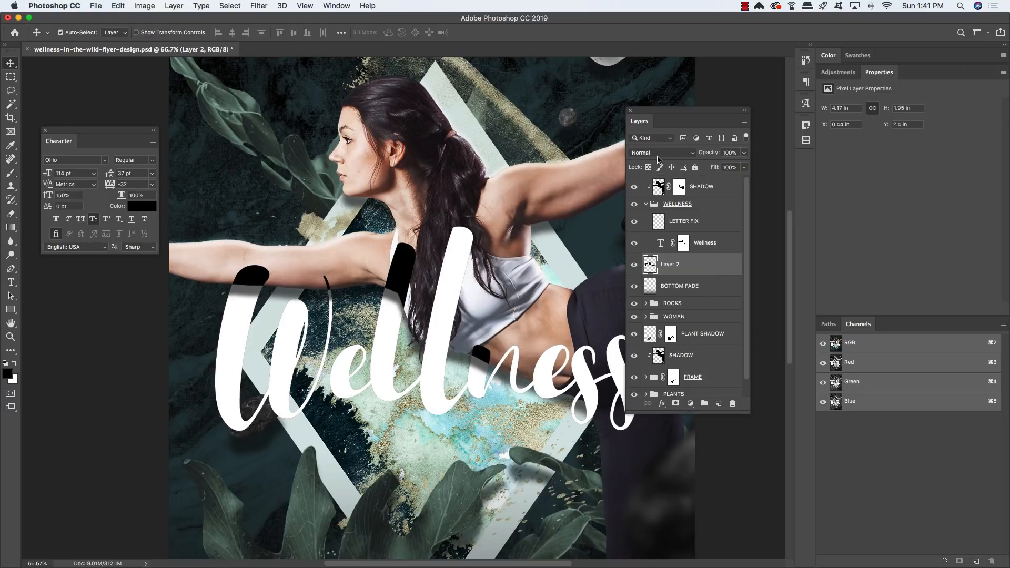
key(6)
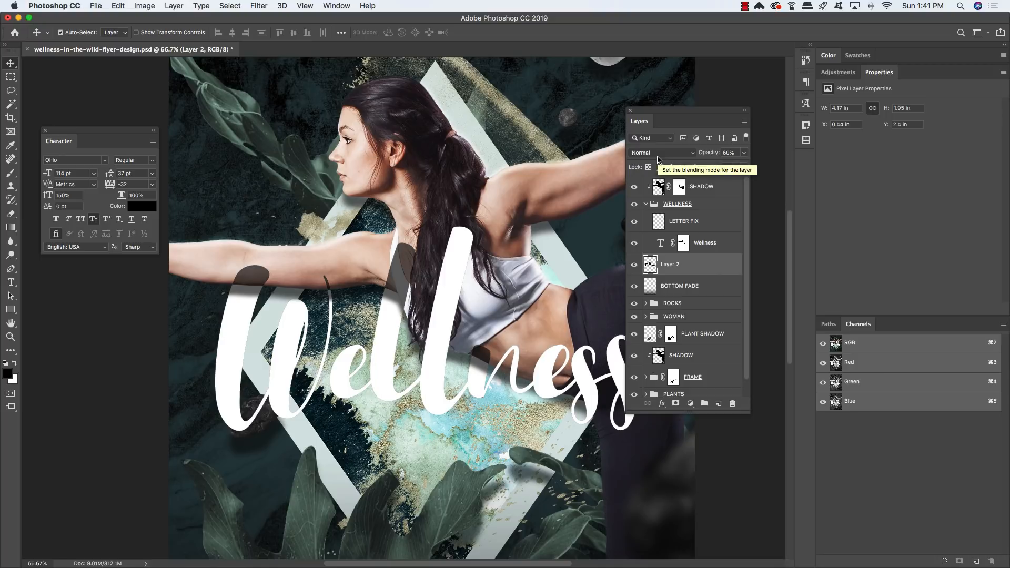
Rename the black lettering layer to TEXT SHADOW
double_click(670, 265)
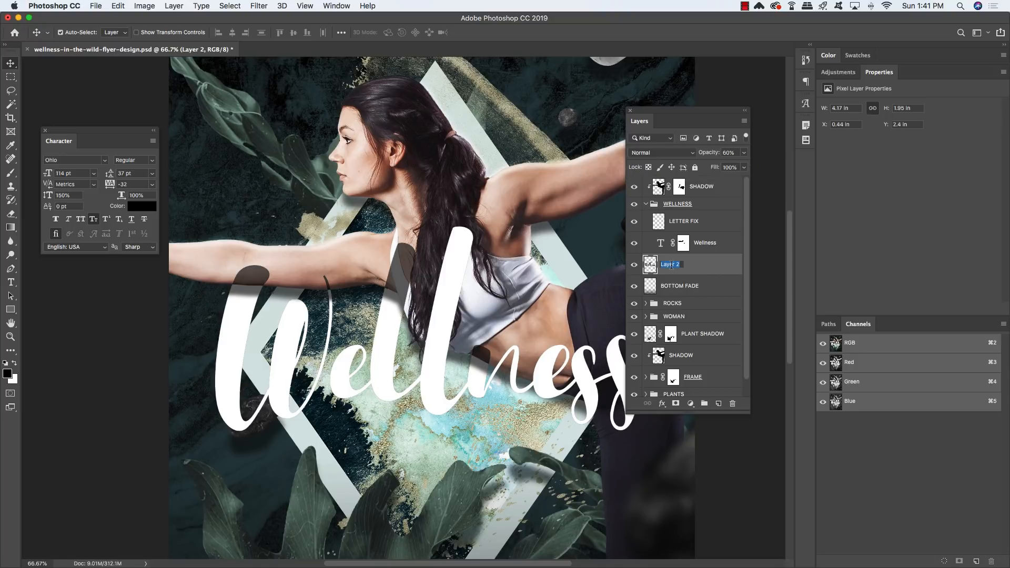
text(TEXT SHADOW)
key(Return)
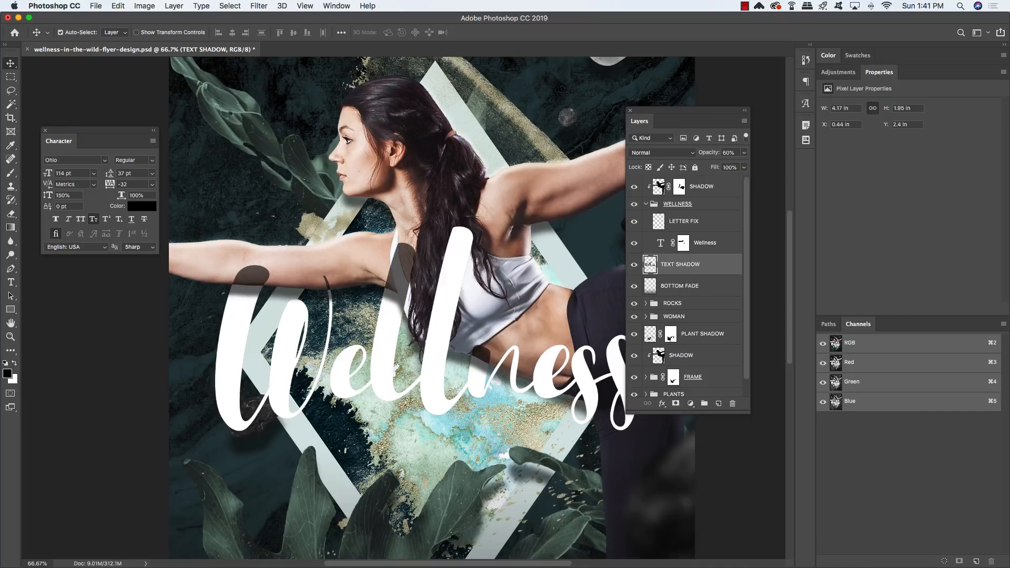
Nudge TEXT SHADOW down to Y 2.5 in and soften it by reapplying Gaussian Blur with the last settings
key(shift+Down)
key(shift+Down)
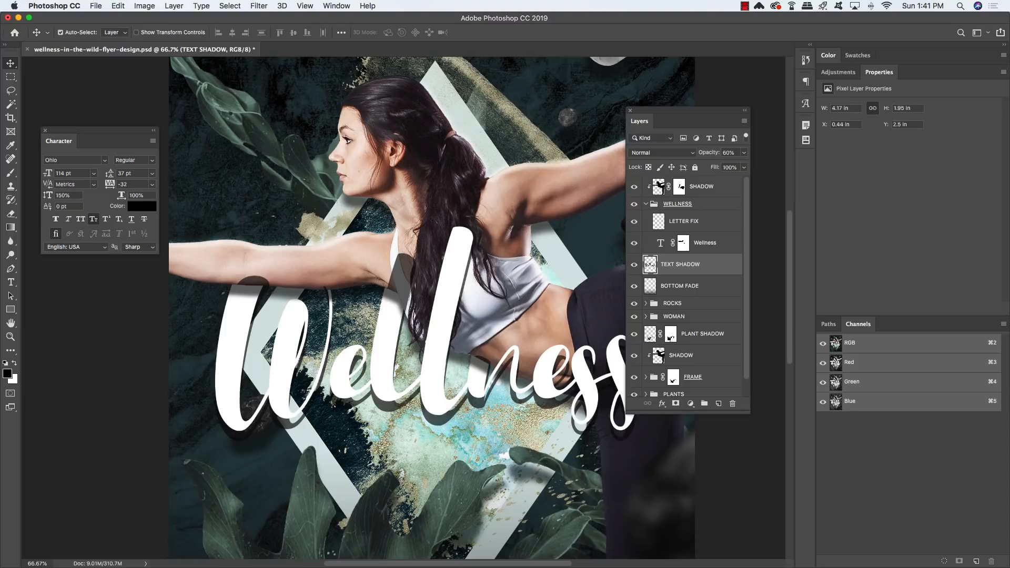
click(261, 5)
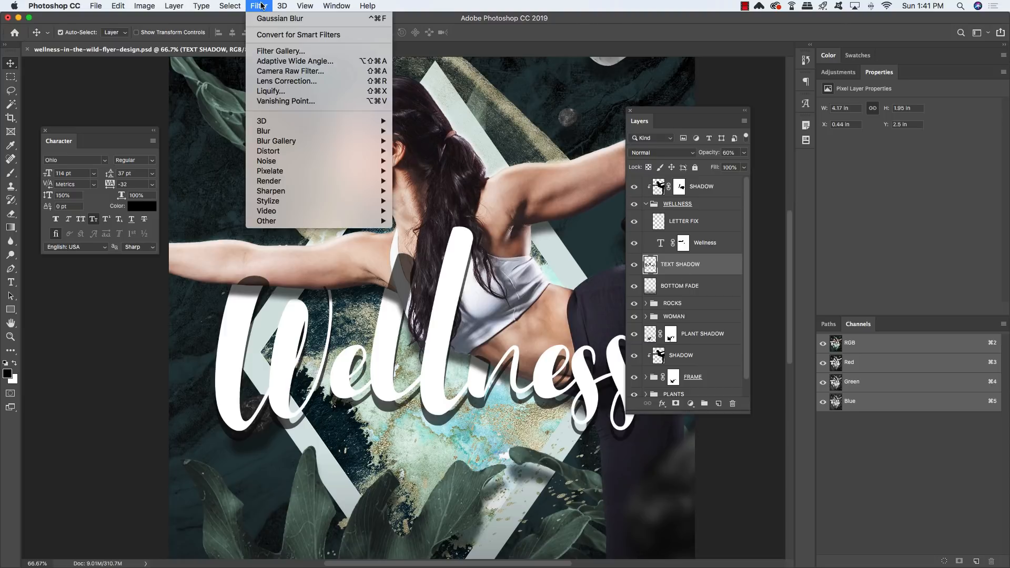
click(302, 19)
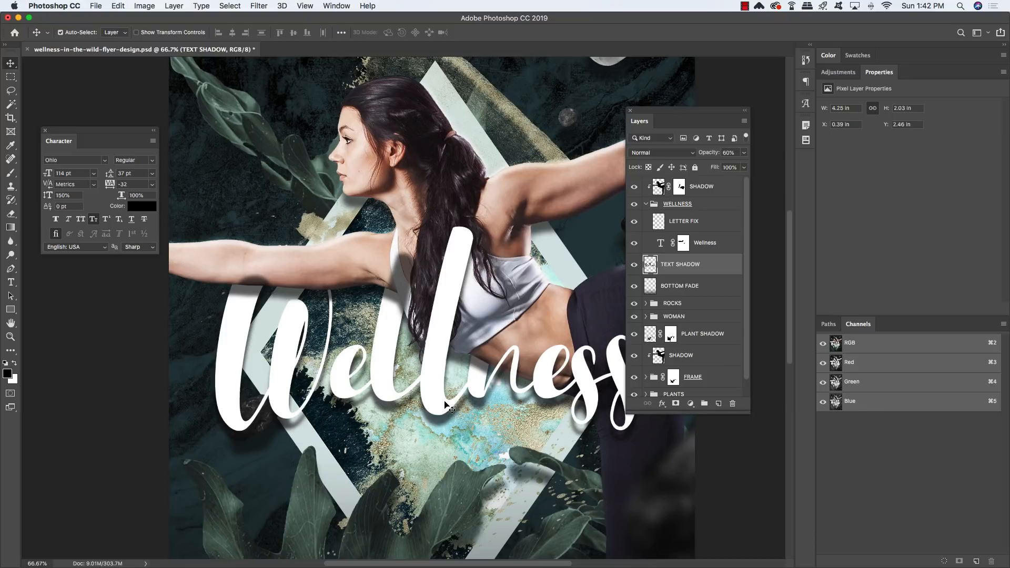
Load the DANCER mask as a selection, invert it, and add it to TEXT SHADOW as a layer mask
click(645, 316)
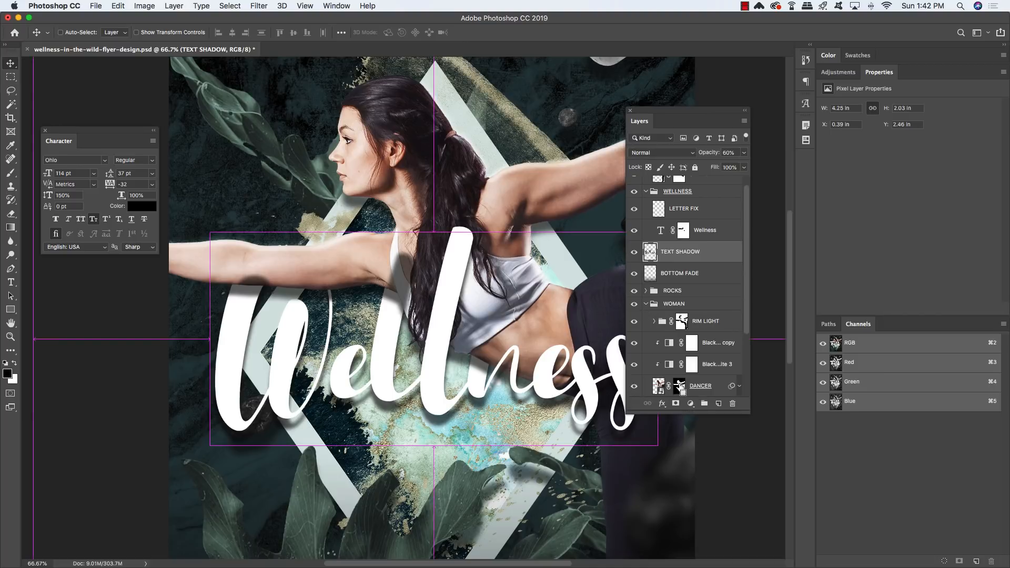
super+click(680, 386)
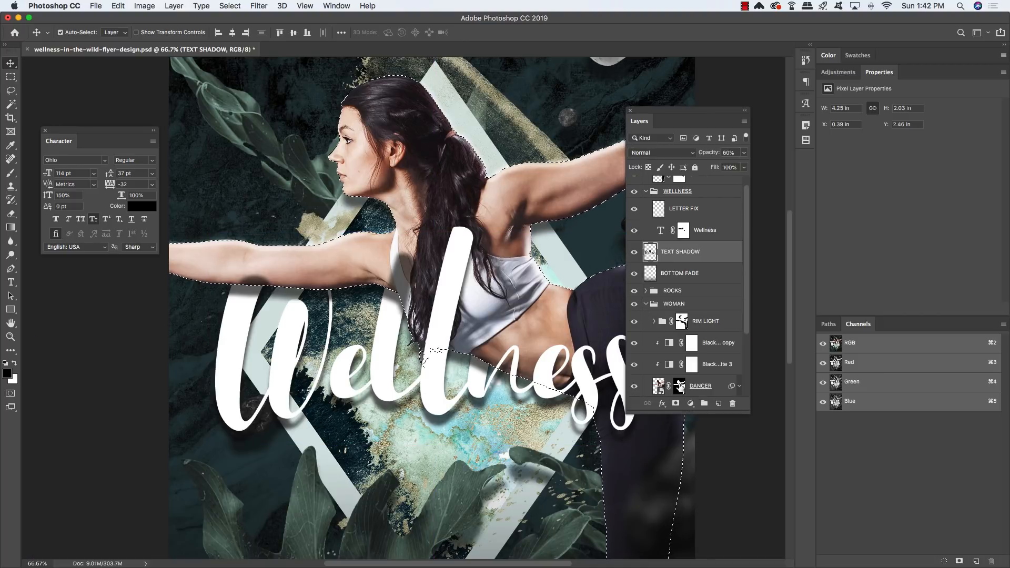
click(232, 4)
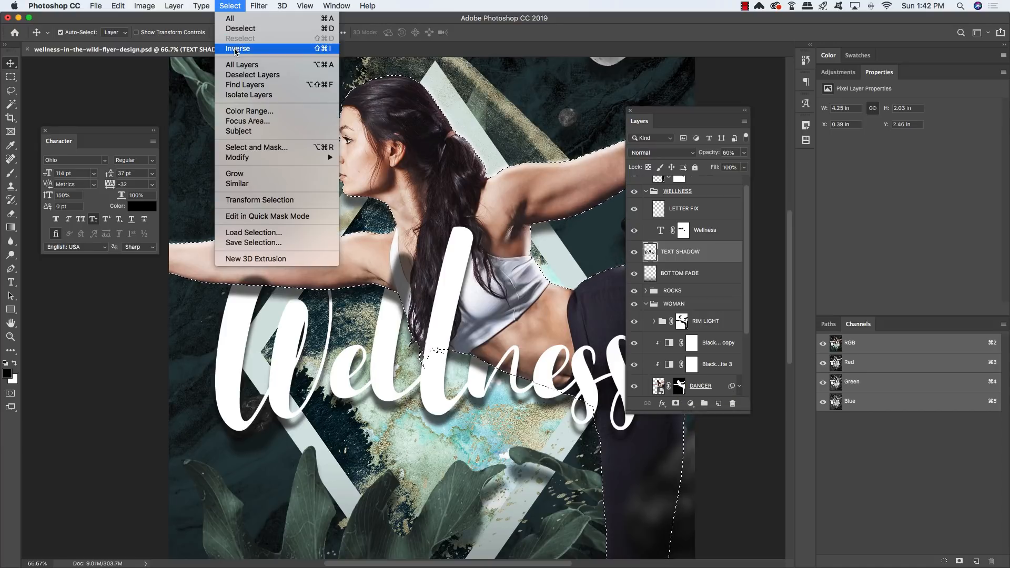
click(240, 48)
click(676, 403)
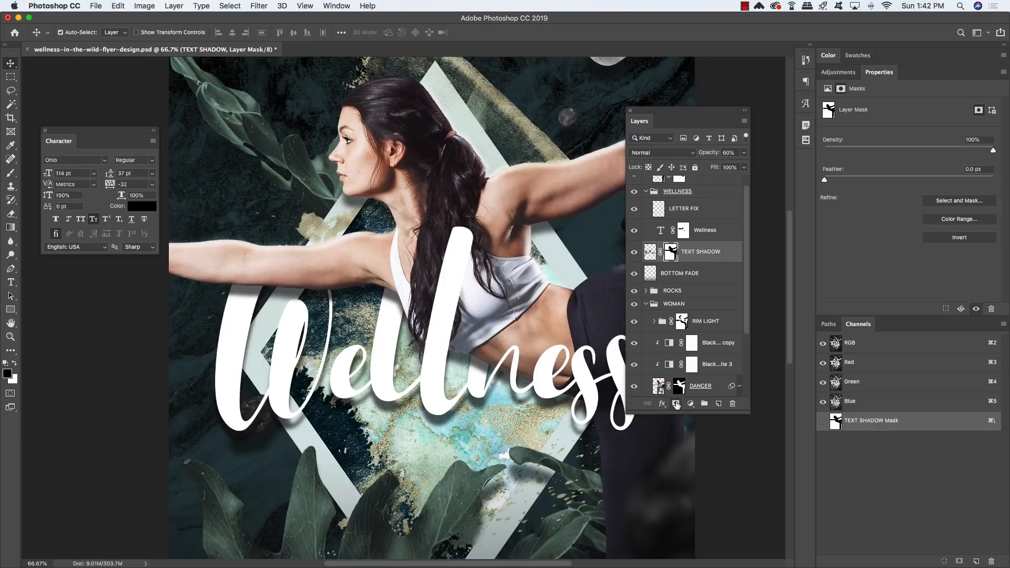
Compare the Wellness lettering with and without the TEXT SHADOW layer
click(633, 255)
click(633, 255)
click(633, 255)
click(632, 255)
click(632, 255)
click(632, 255)
scroll(530, 287, right, 5)
scroll(530, 288, up, 2)
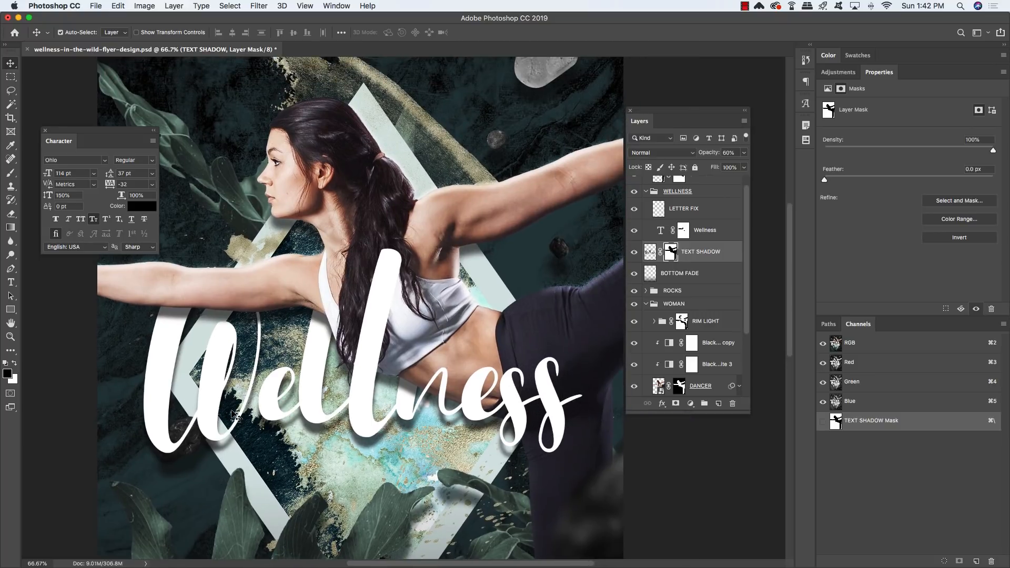
scroll(242, 363, up, 1)
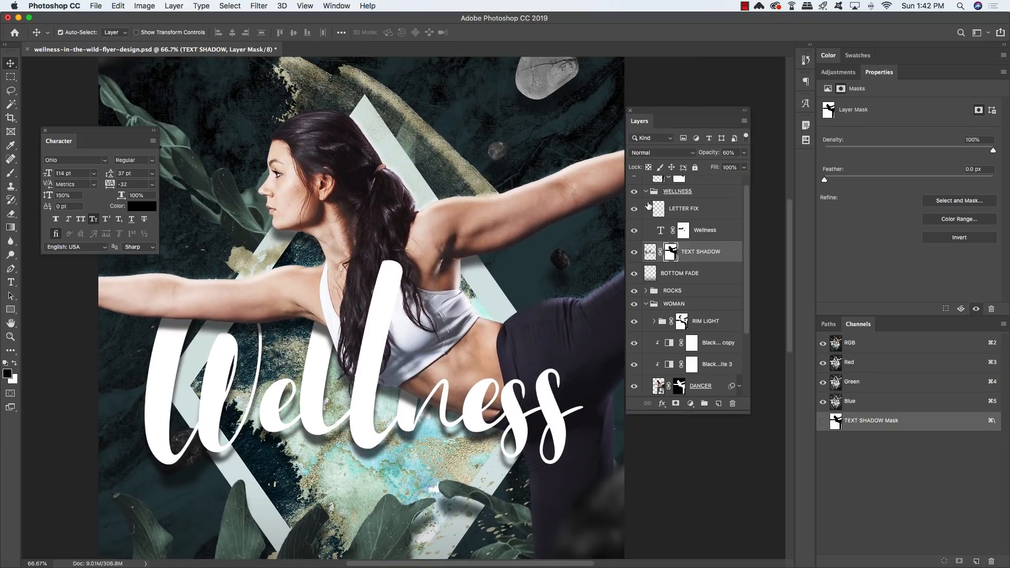
Recheck the TEXT SHADOW effect by hiding and showing it, and set its opacity to 50%
click(634, 253)
click(634, 252)
click(634, 252)
click(634, 252)
key(5)
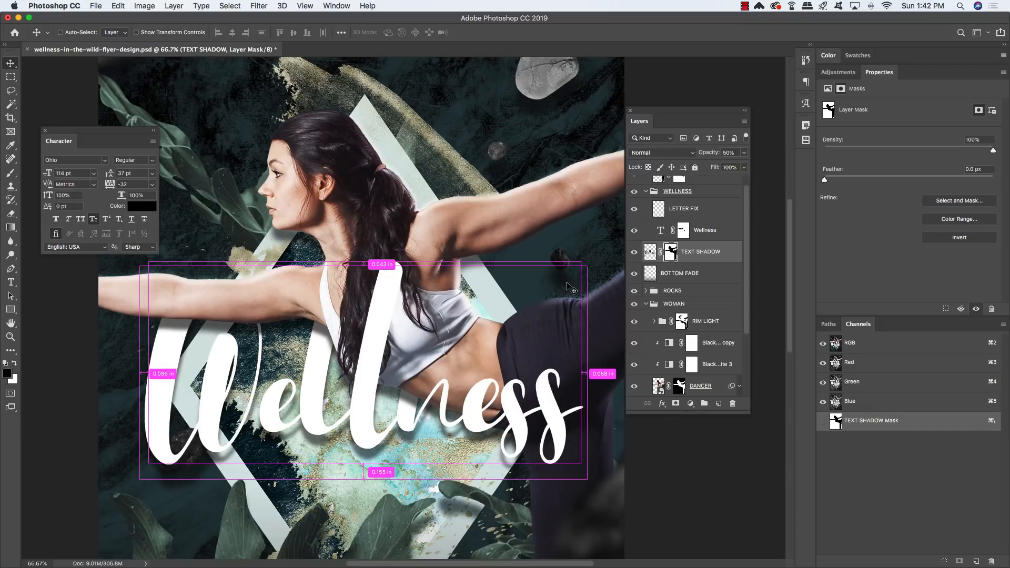
key(super+0)
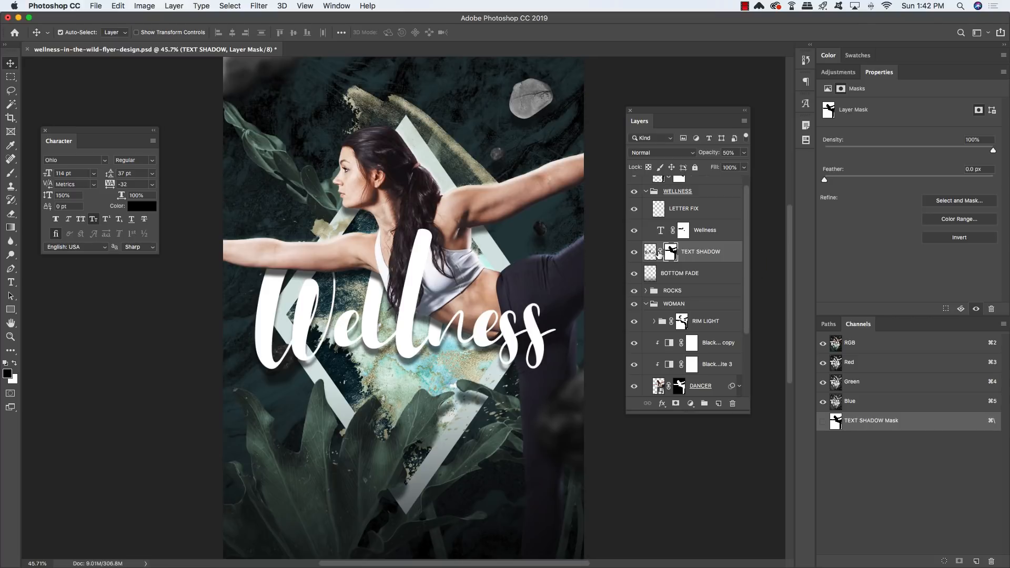
Collapse the WELLNESS and WOMAN groups, select the topmost SHADOW layer, and save the document
click(645, 192)
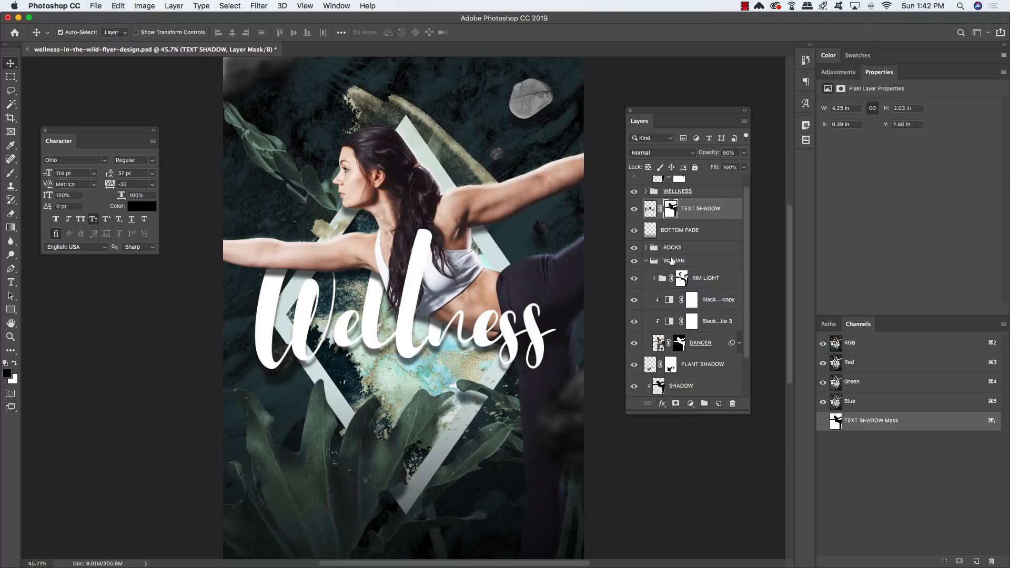
click(646, 261)
click(717, 189)
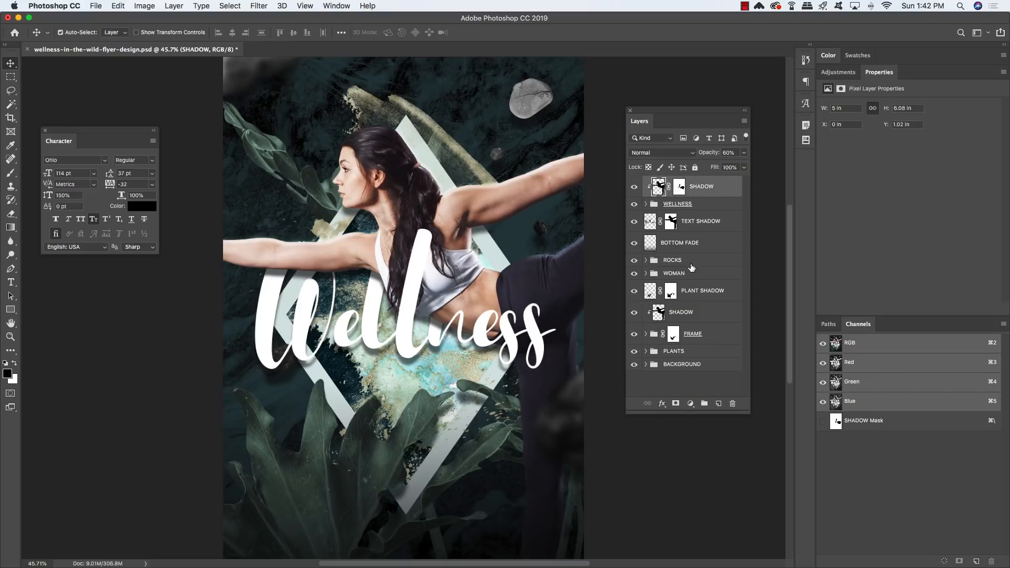
drag(651, 105, 634, 91)
key(super+s)
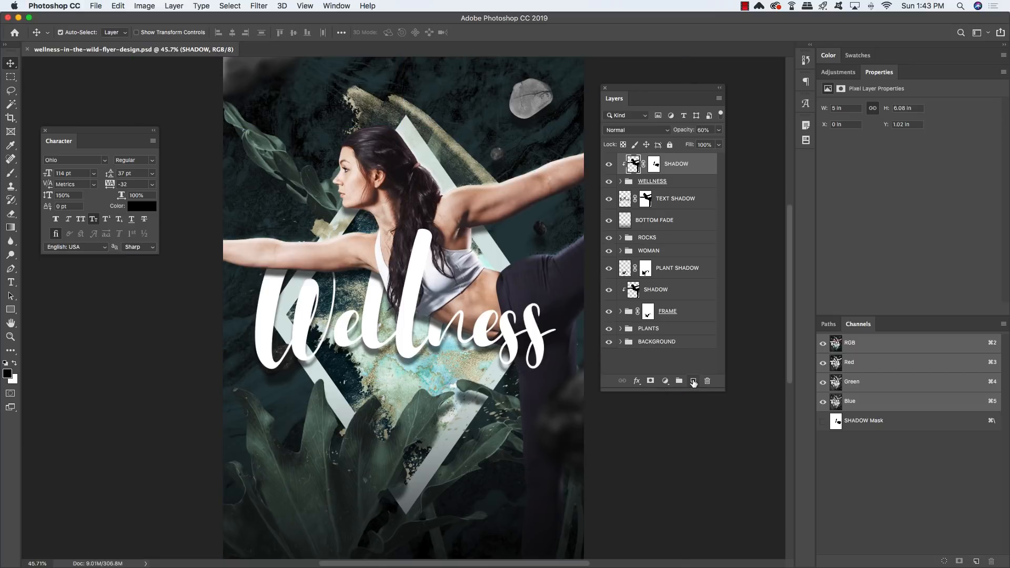
Create a new layer above the topmost SHADOW layer and prepare the Type tool with white as the foreground colour
click(693, 381)
key(t)
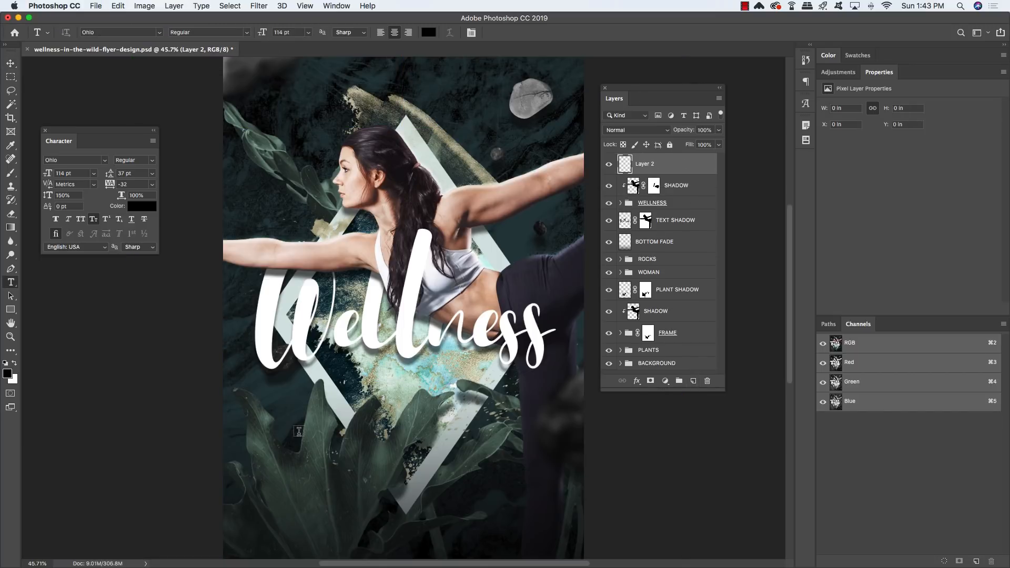
key(x)
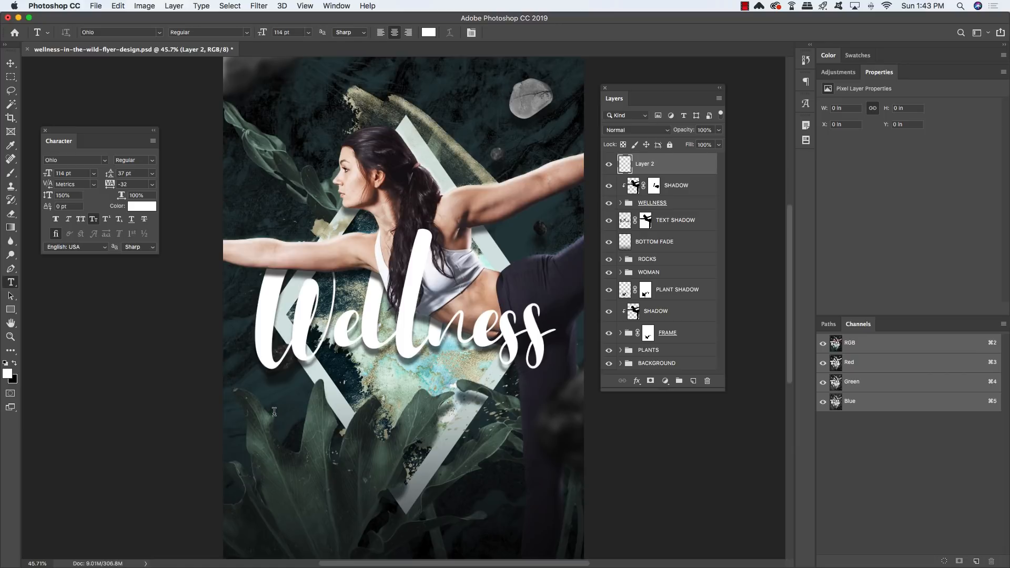
click(273, 408)
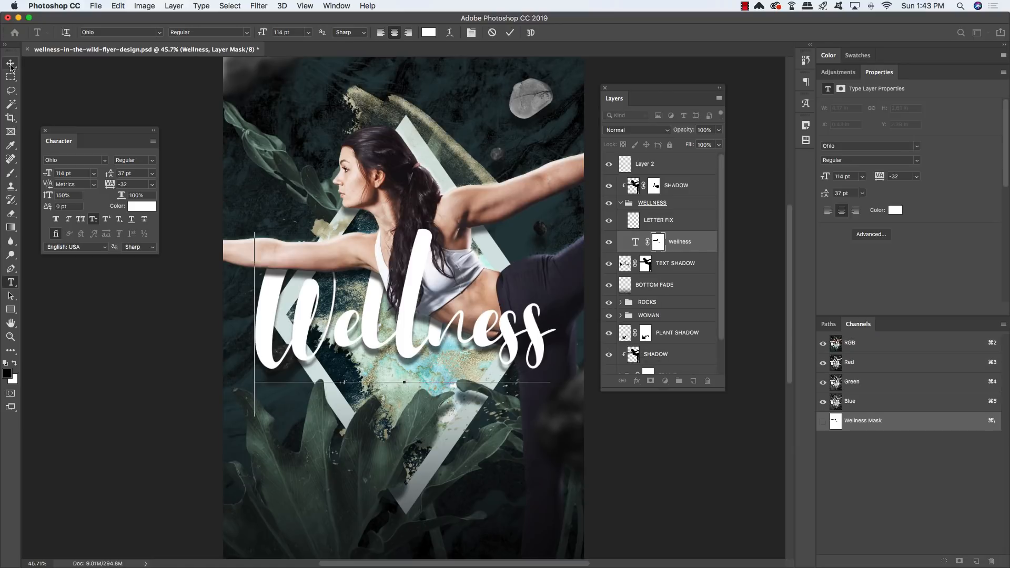
scroll(44, 67, left, 3)
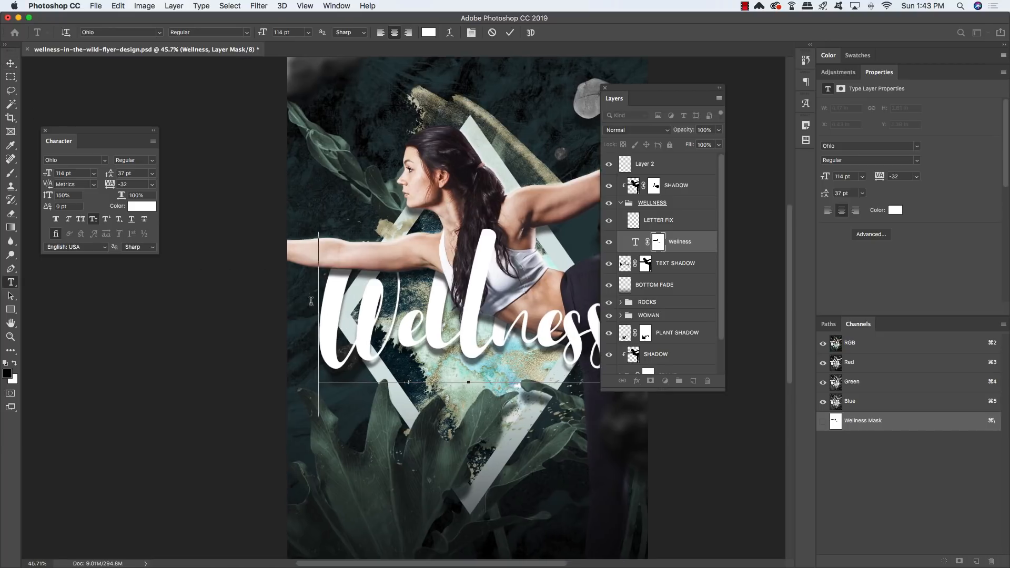
click(11, 64)
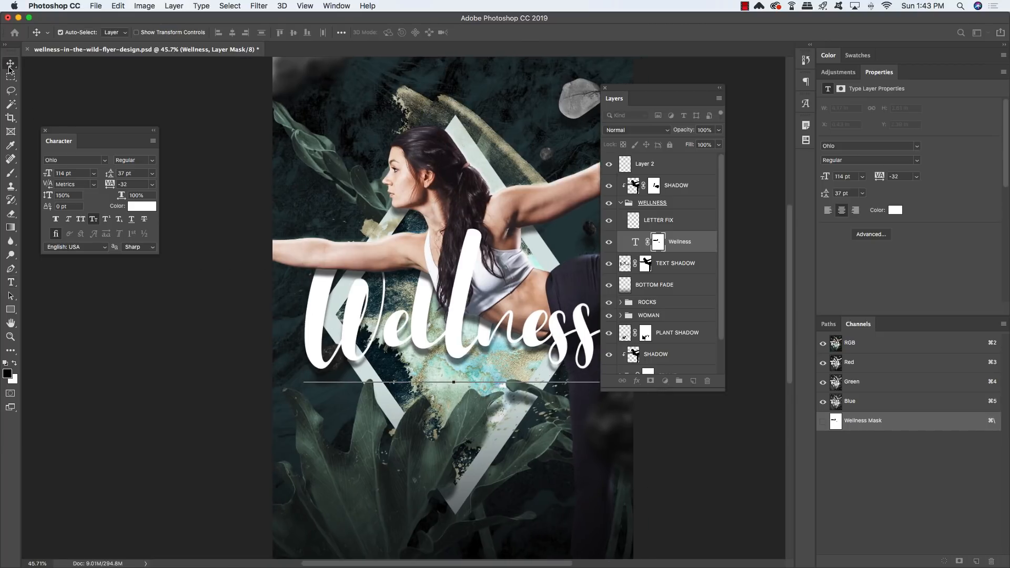
click(619, 202)
click(660, 165)
key(t)
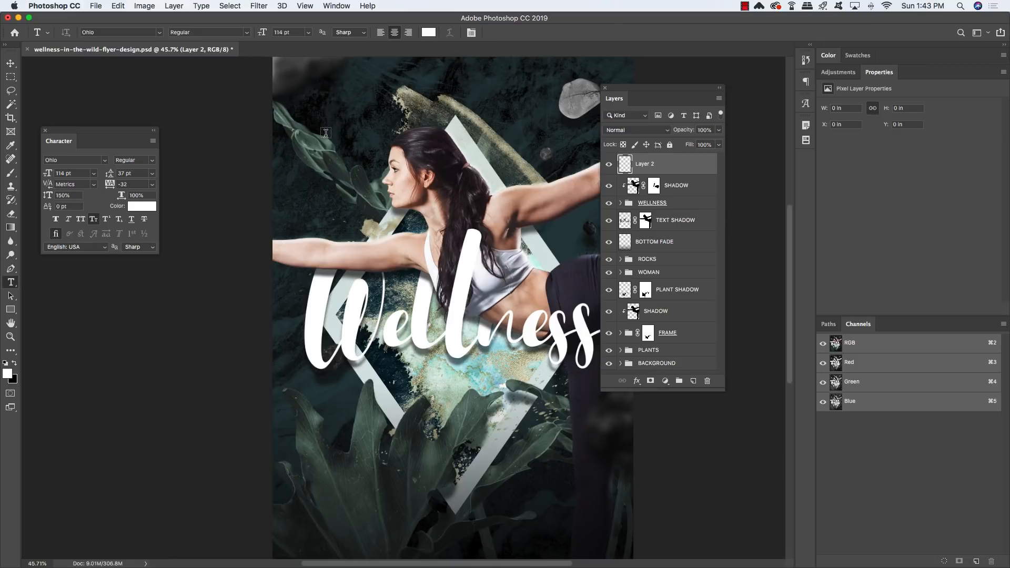
Start a text line near the flyer's upper-left area in Helvetica Neue Condensed Bold at 21.14 pt
click(346, 135)
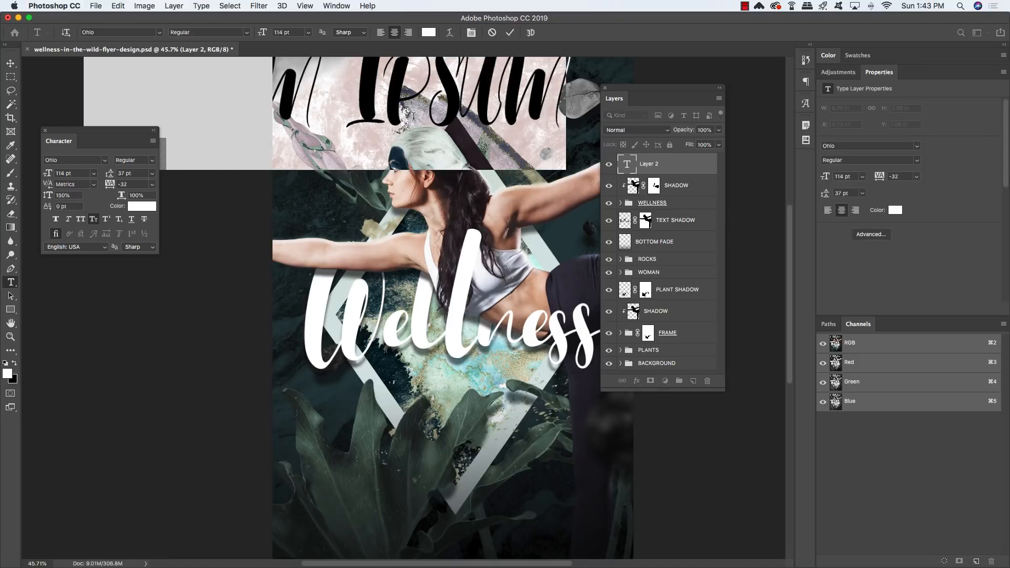
drag(121, 129, 332, 223)
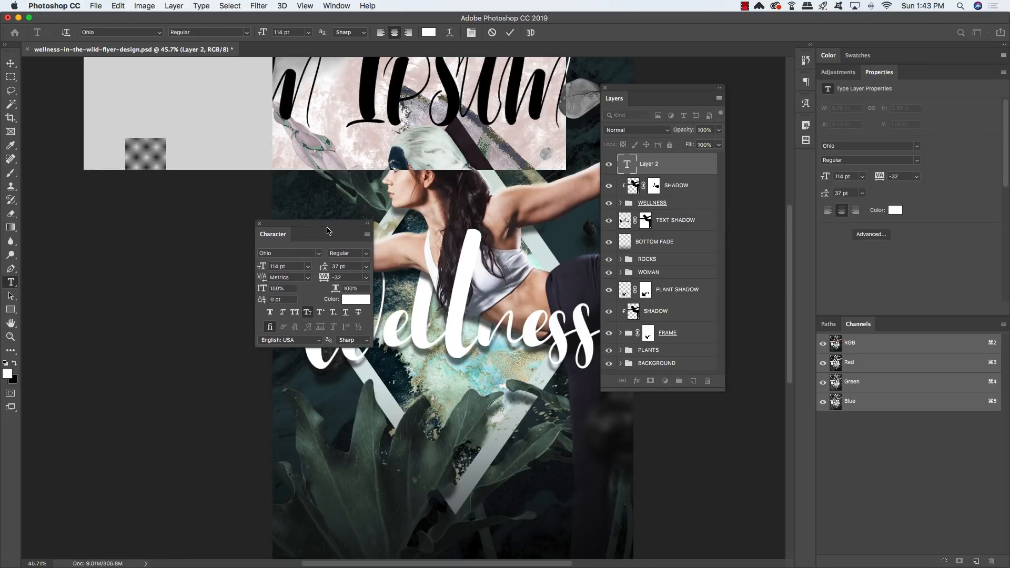
click(279, 253)
text(helvetica ne)
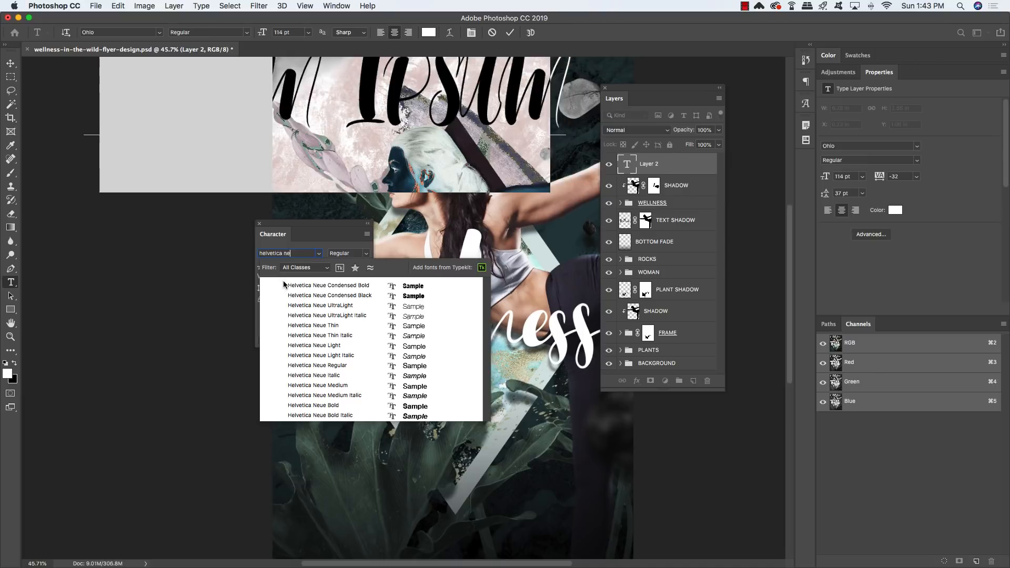
click(339, 287)
key(Tab)
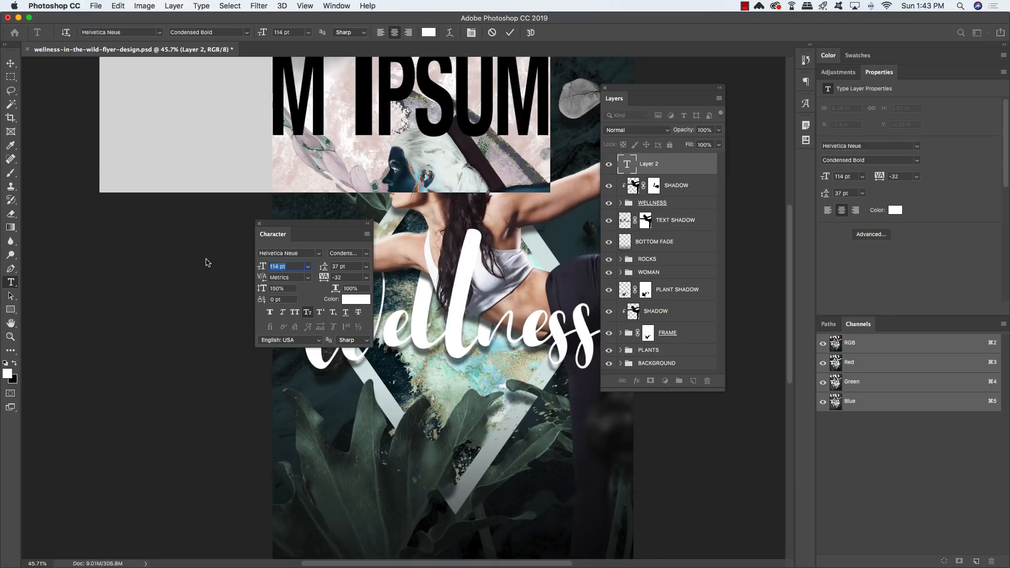
text(21.14)
key(Return)
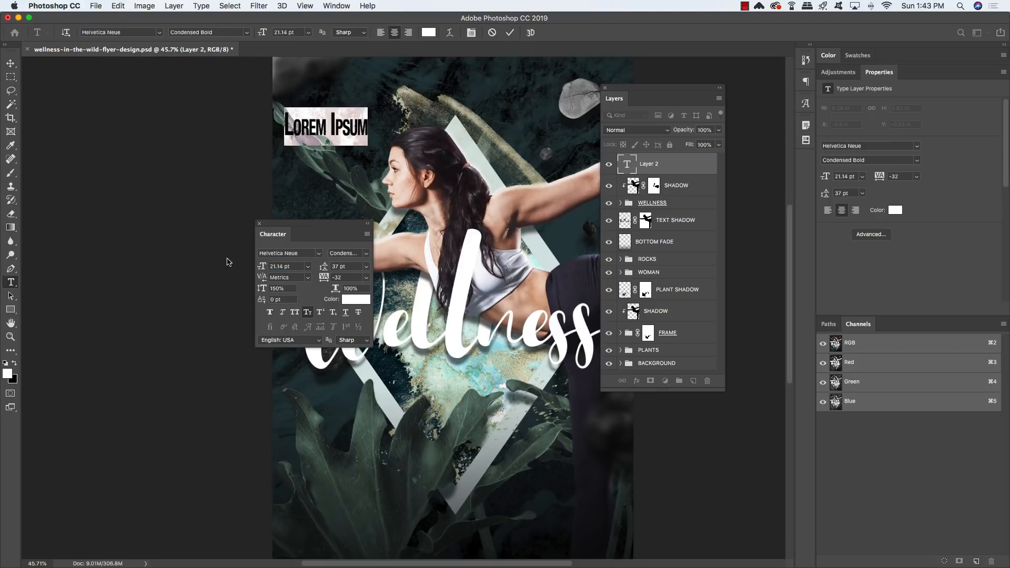
Set the placeholder text's tracking to 508 and switch its style from small caps to all caps
drag(358, 277, 273, 269)
text(508)
key(Return)
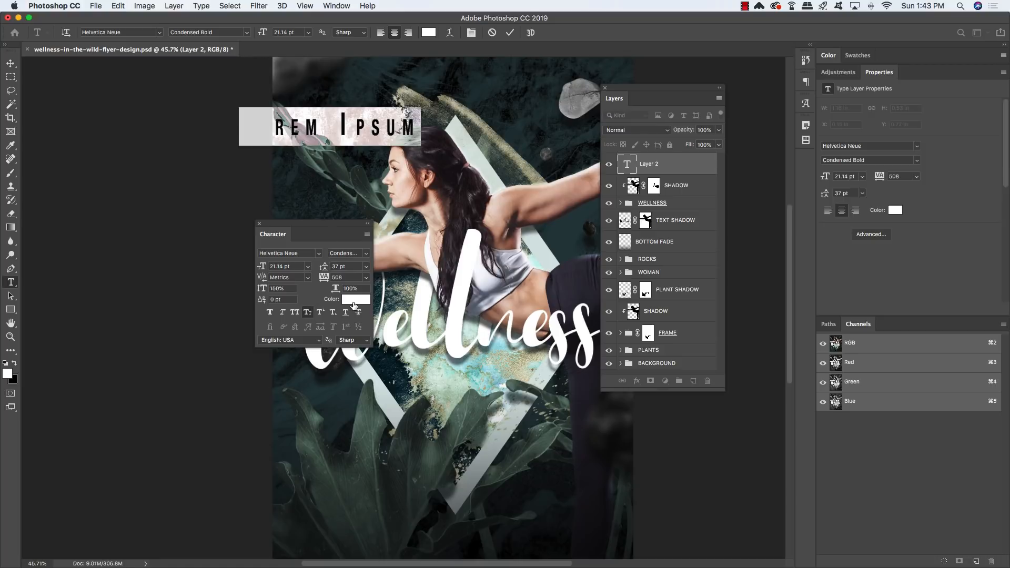
click(309, 316)
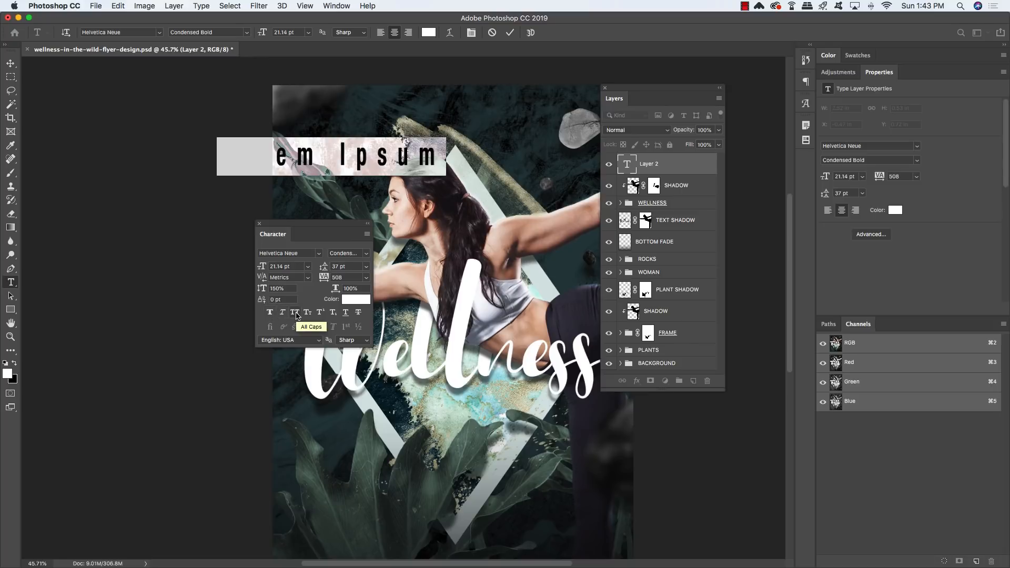
click(295, 314)
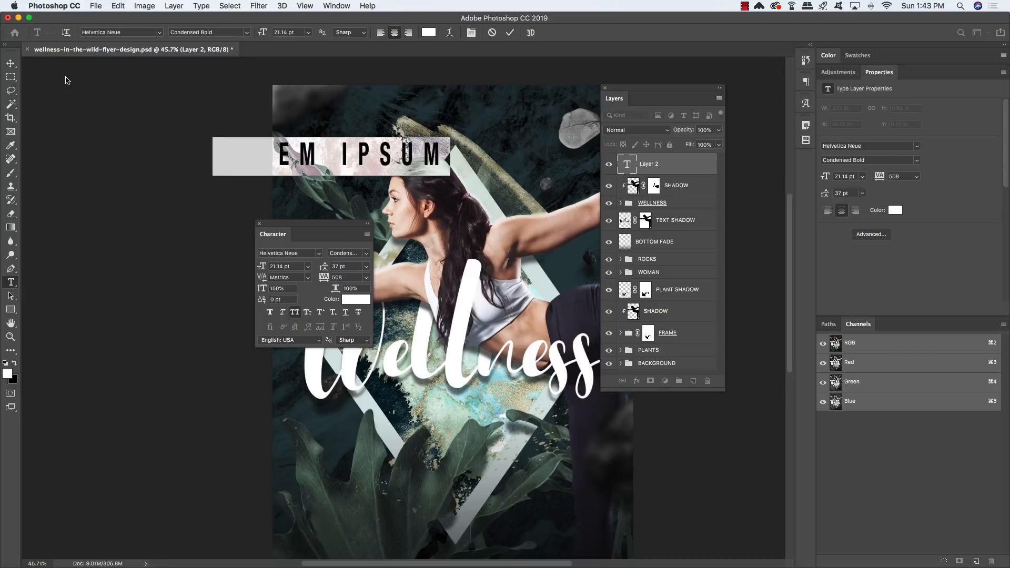
Move the placeholder text line beneath the "Wellness" headline and replace its wording with "IN THE WILD"
click(16, 64)
drag(320, 162, 446, 421)
double_click(434, 424)
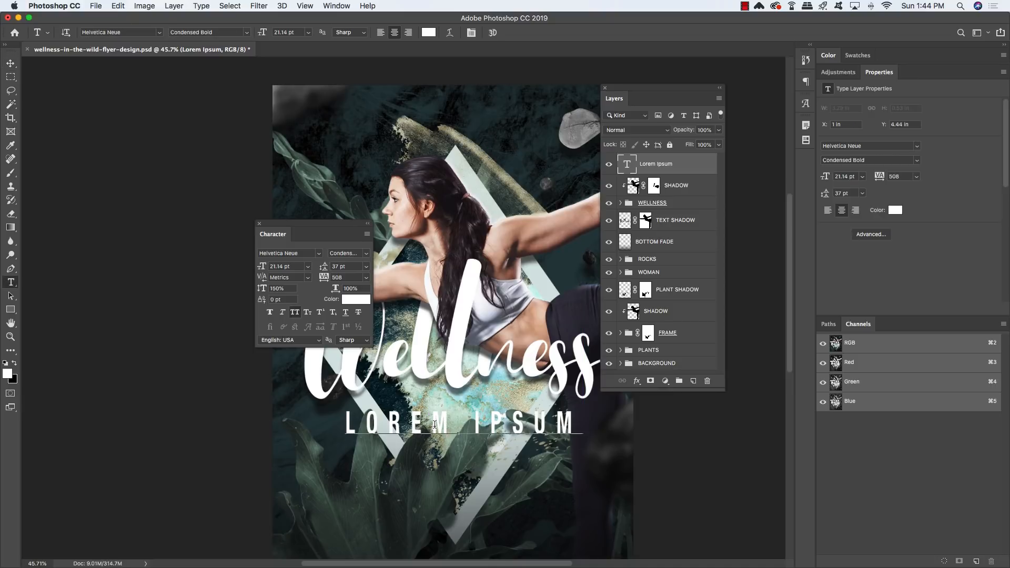
text(IN THE WILD)
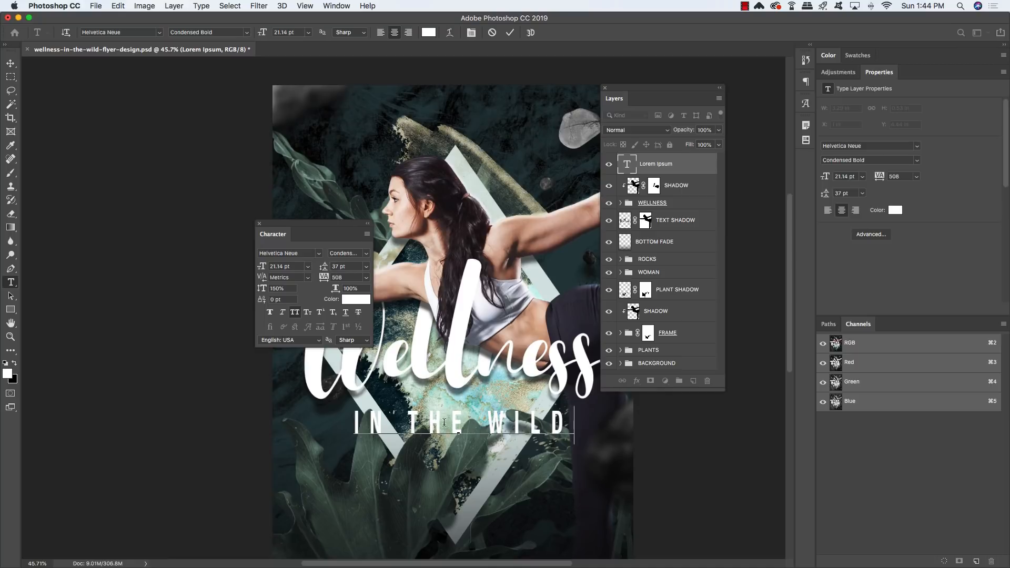
click(11, 63)
Nudge the "IN THE WILD" line up and left beneath the headline to X 1.05 in, Y 4.36 in
drag(438, 171, 369, 148)
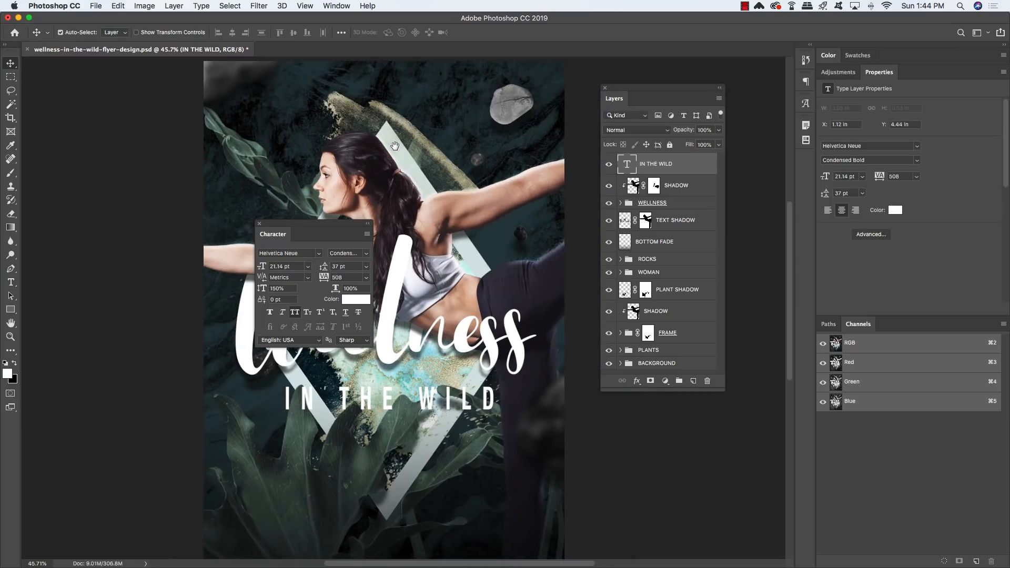
drag(321, 225, 157, 163)
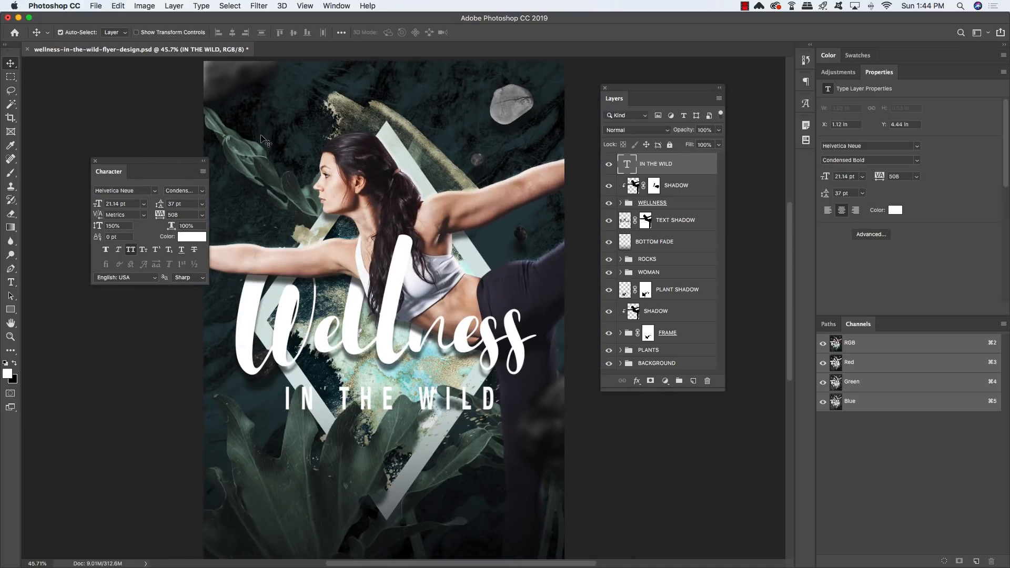
key(shift+Left)
key(shift+Left)
key(shift+Up)
key(shift+Up)
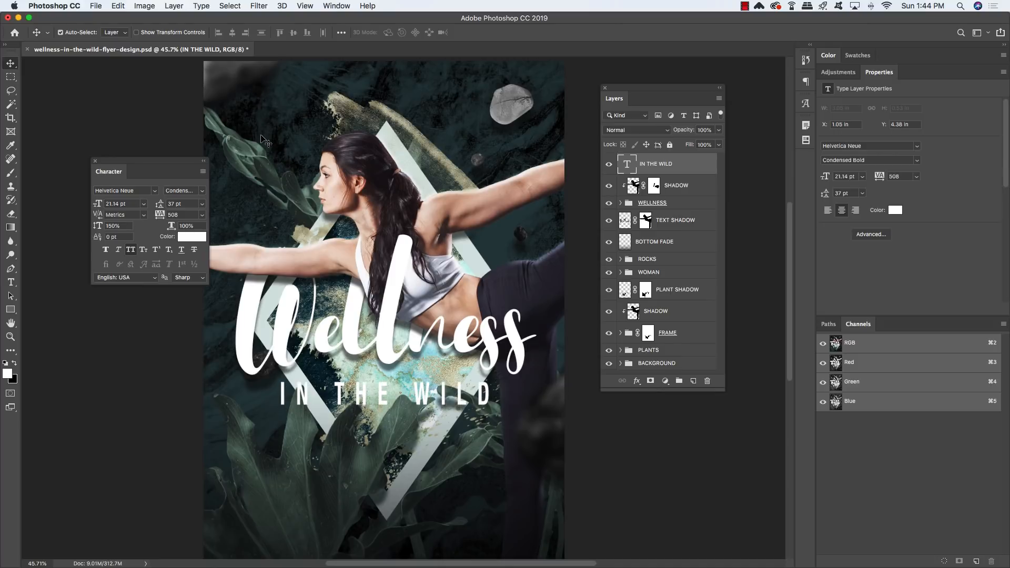
key(Up)
key(Up)
Set the IN THE WILD text layer's opacity to 50% and add a layer mask to it
key(5)
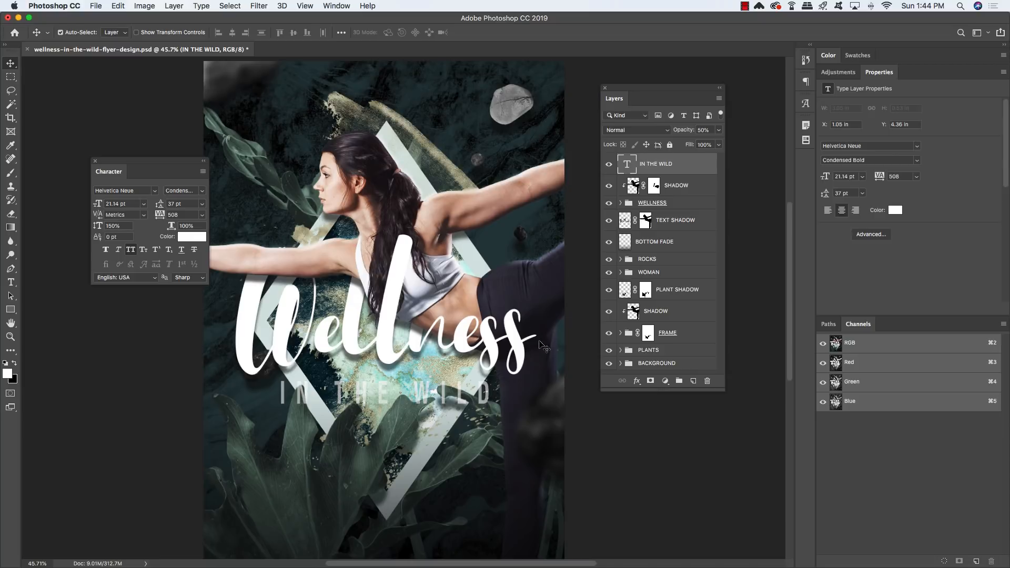
click(651, 381)
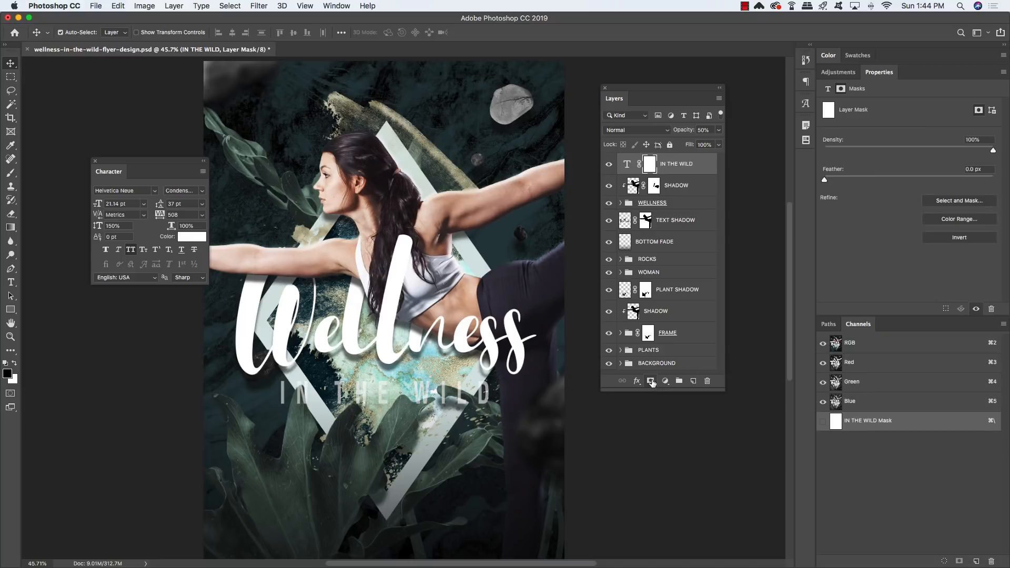
Load the PLANTS layer's outline as a selection and target the IN THE WILD layer mask
click(668, 351)
click(620, 350)
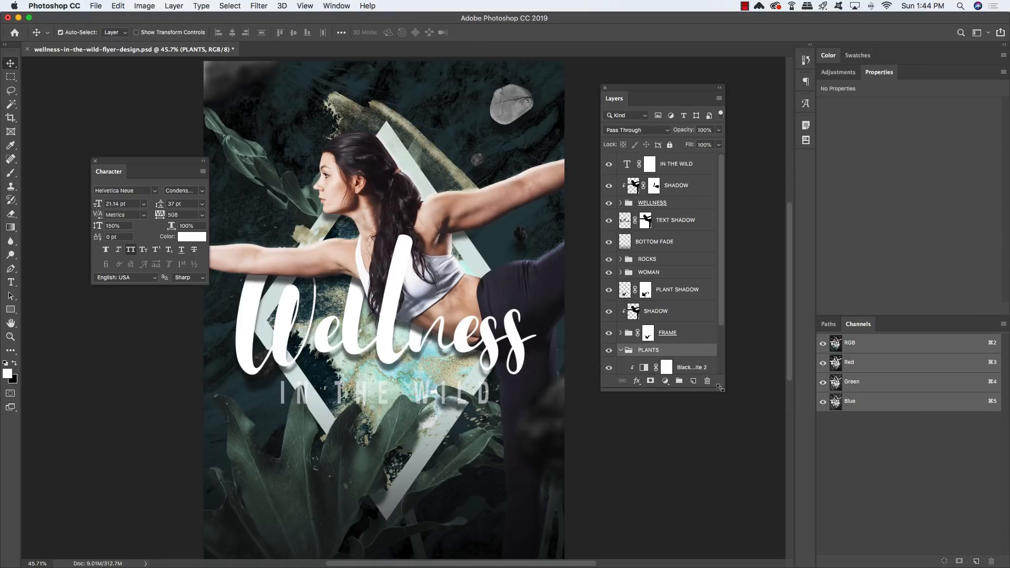
drag(724, 389, 728, 474)
super+click(634, 415)
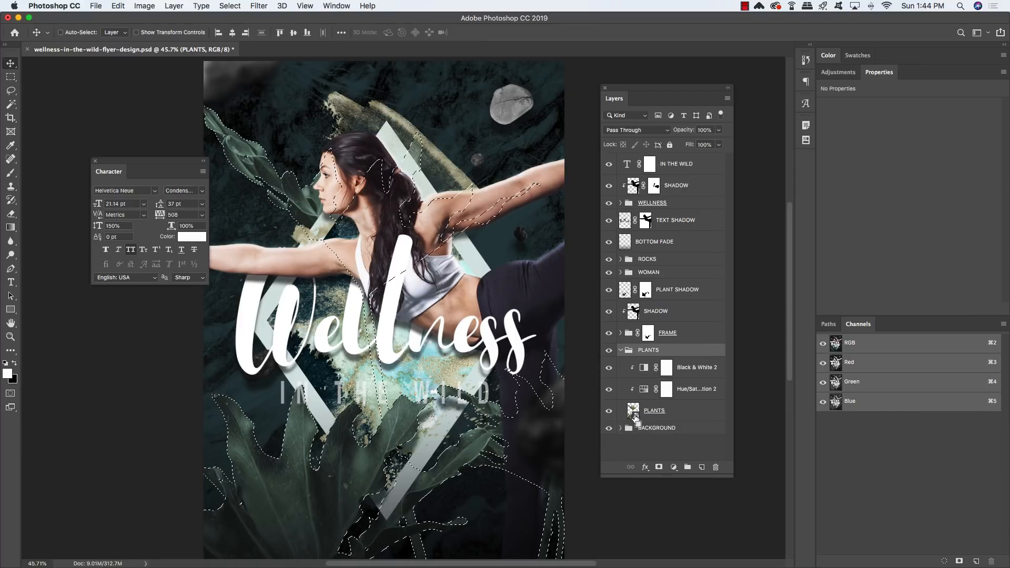
click(620, 350)
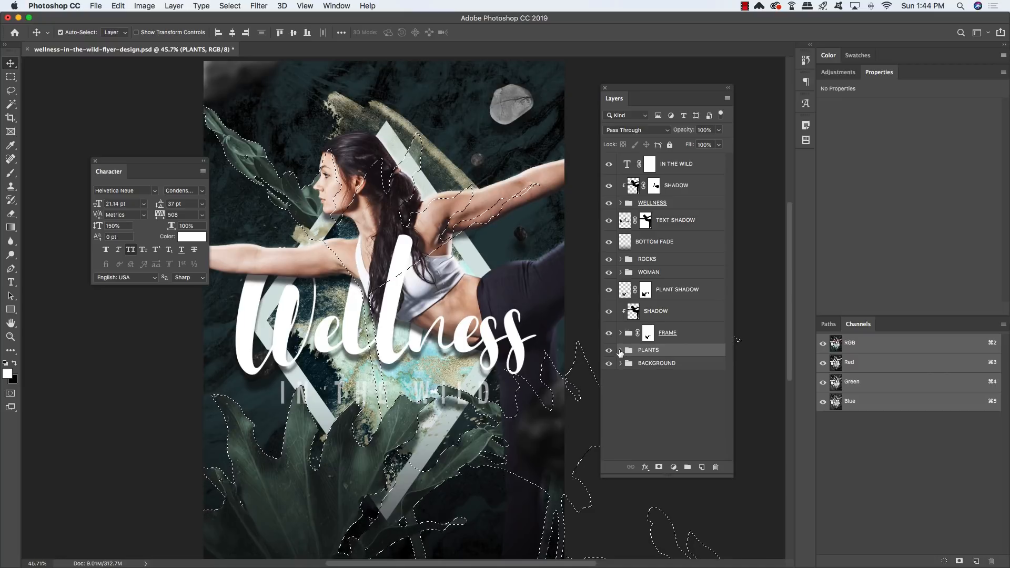
click(650, 165)
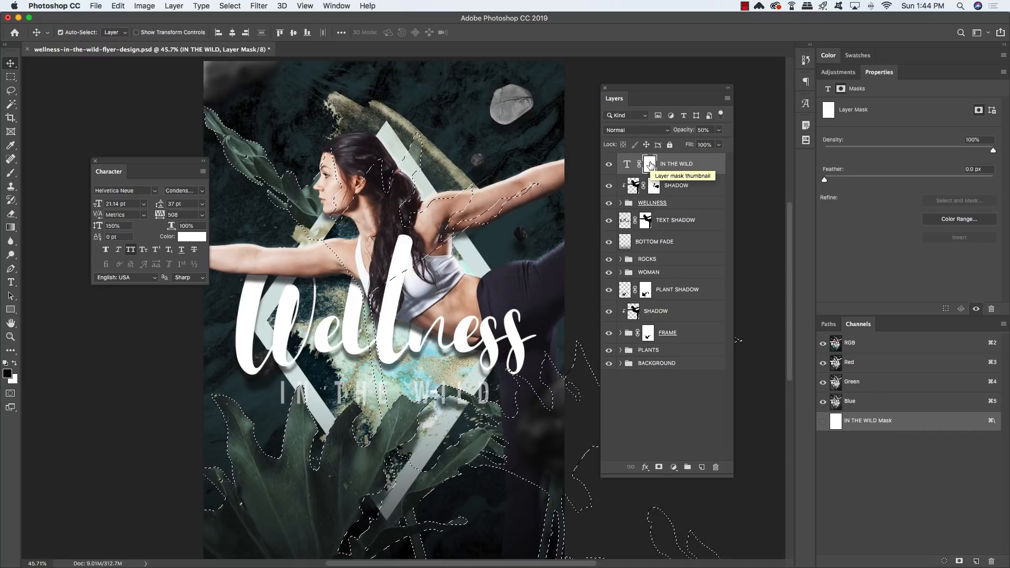
Brush black on the mask inside the selection to tuck parts of "WILD" behind the leaf tips, and deselect
key(x)
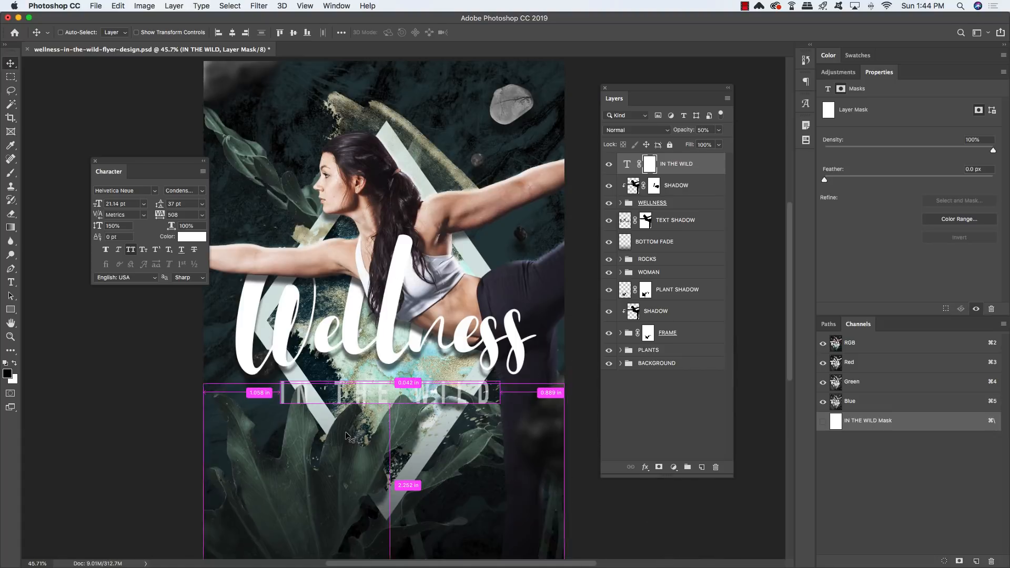
key(super+plus)
key(super+plus)
key(b)
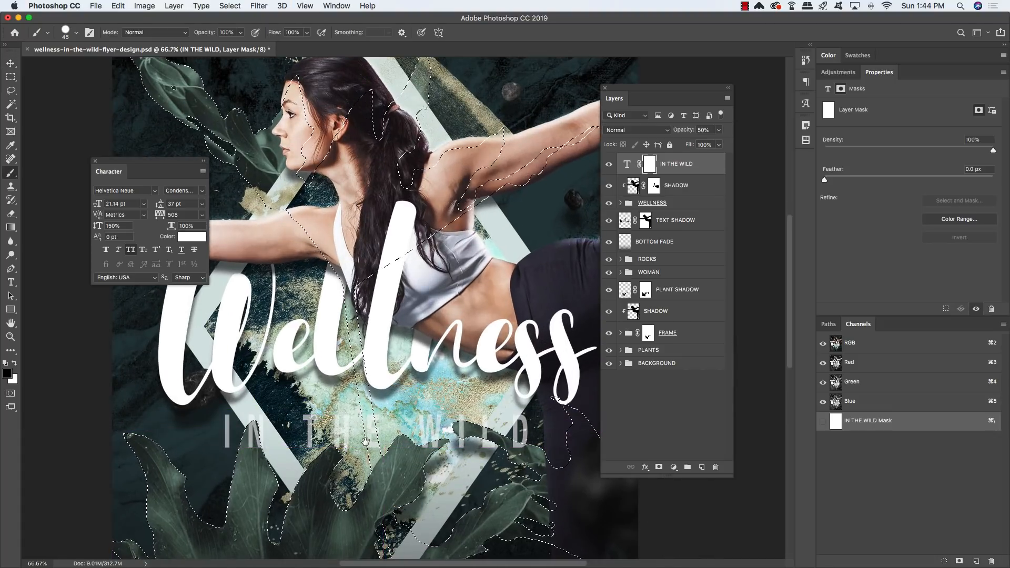
drag(410, 500, 340, 383)
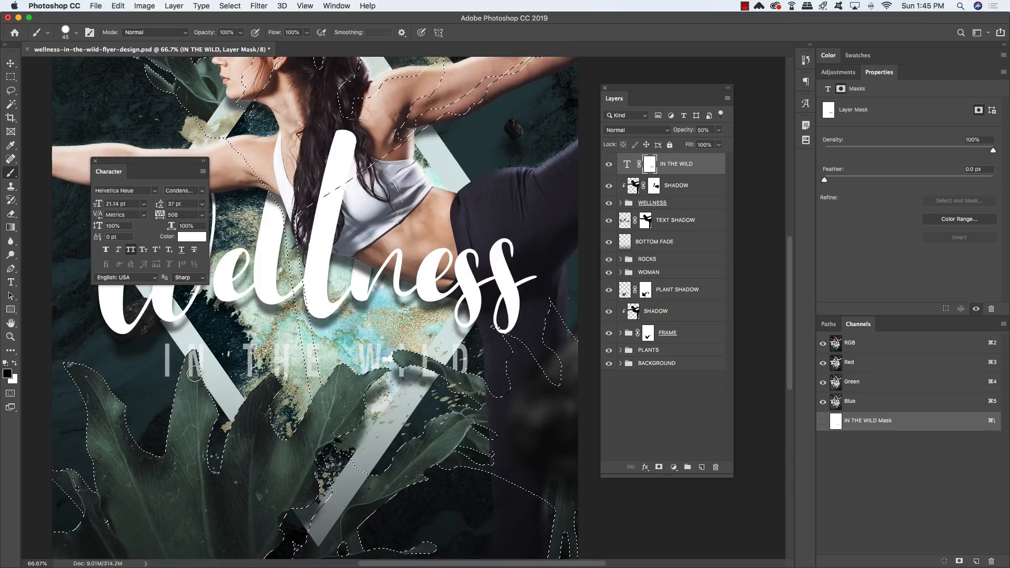
key(super+d)
Set the IN THE WILD text layer's opacity back to 100%
key(v)
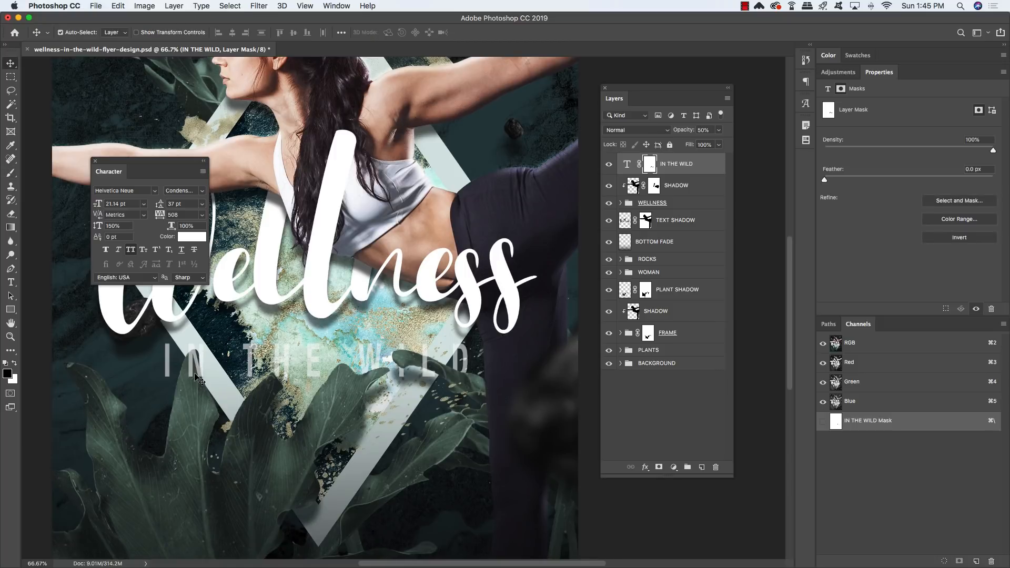
key(0)
scroll(328, 349, right, 2)
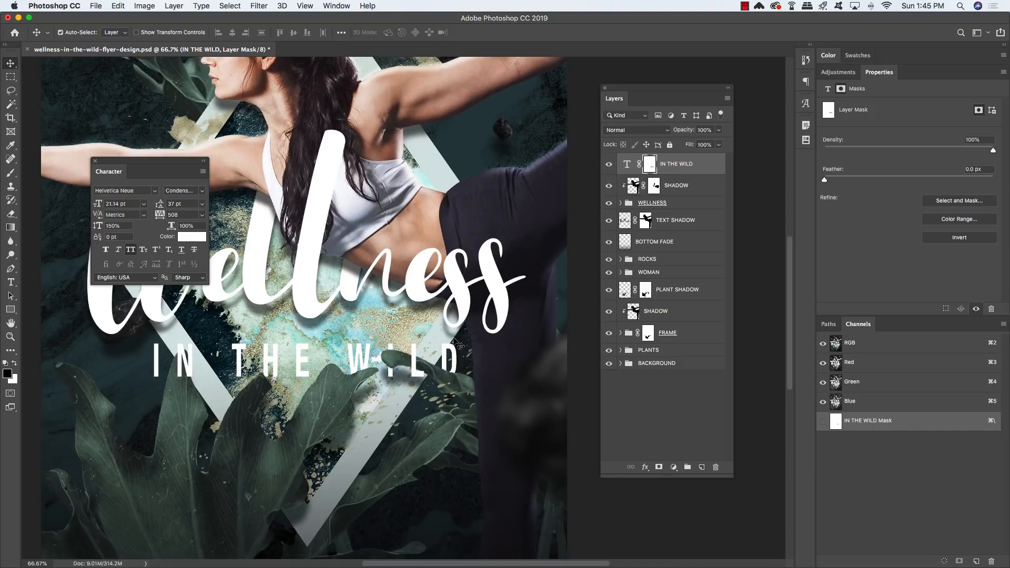
Fill the outline of the "IN THE WILD" letters with black on a new layer and deselect
key(super)
super+click(627, 167)
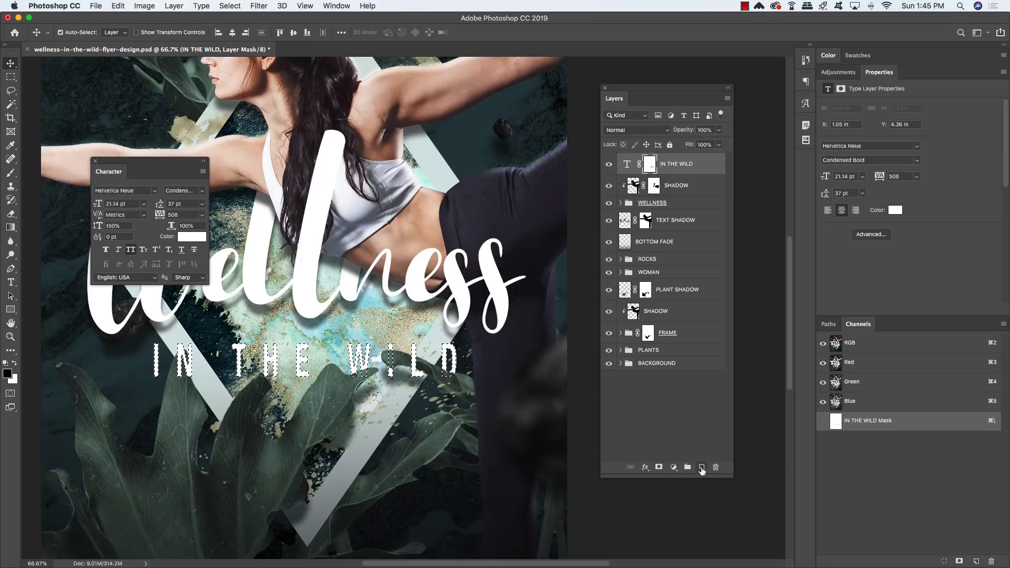
click(702, 467)
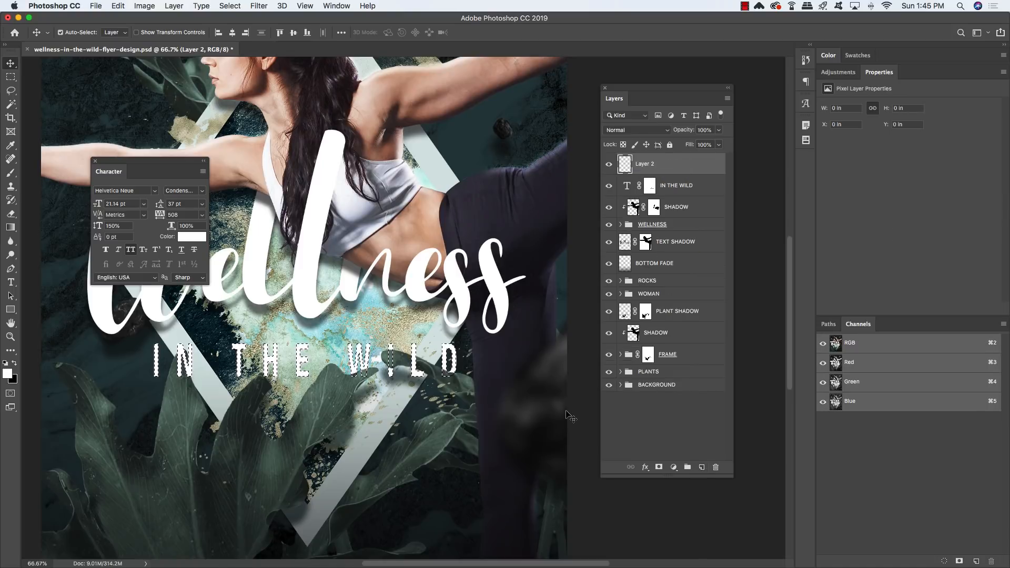
key(x)
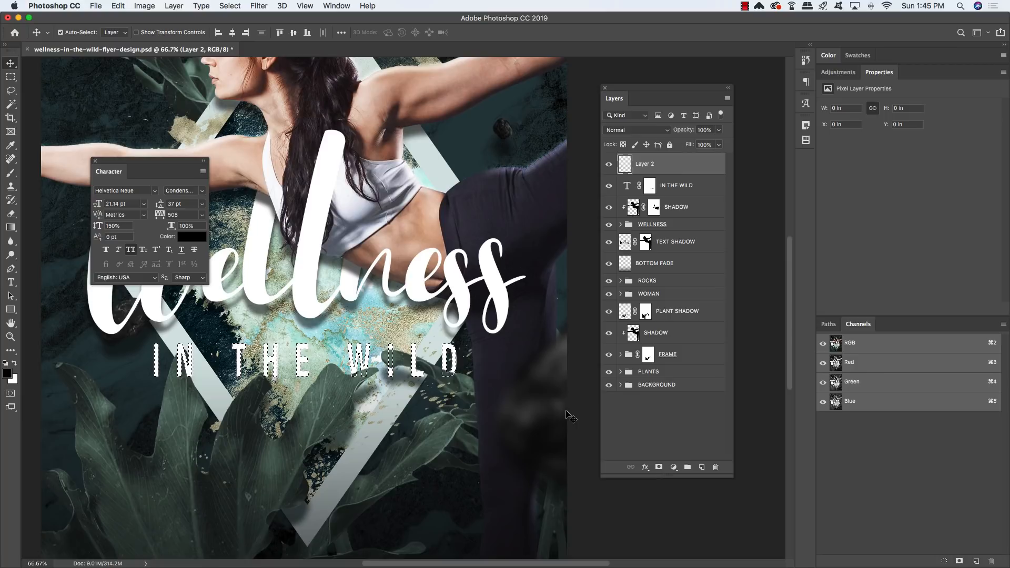
key(alt+BackSpace)
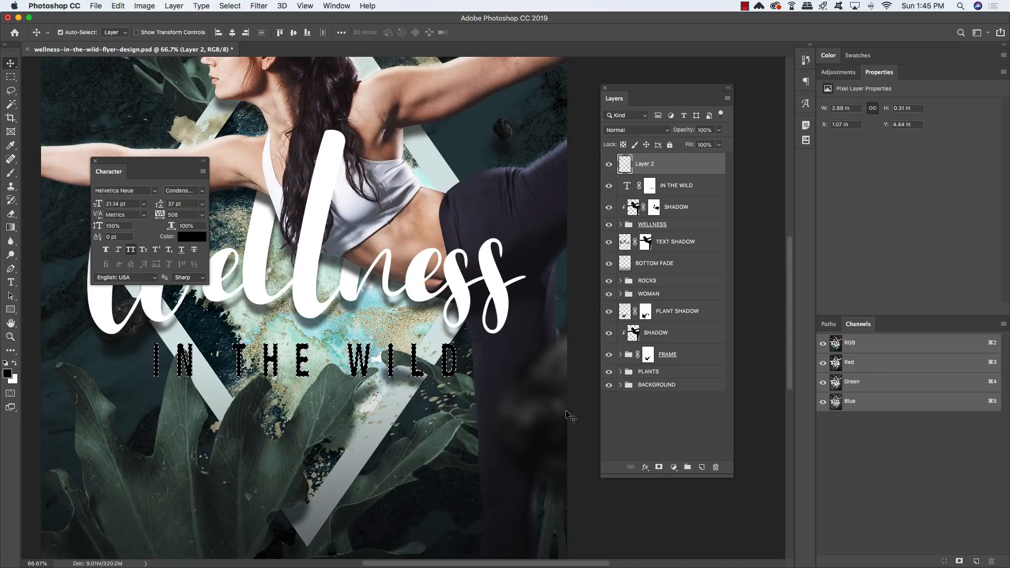
key(super)
key(super+d)
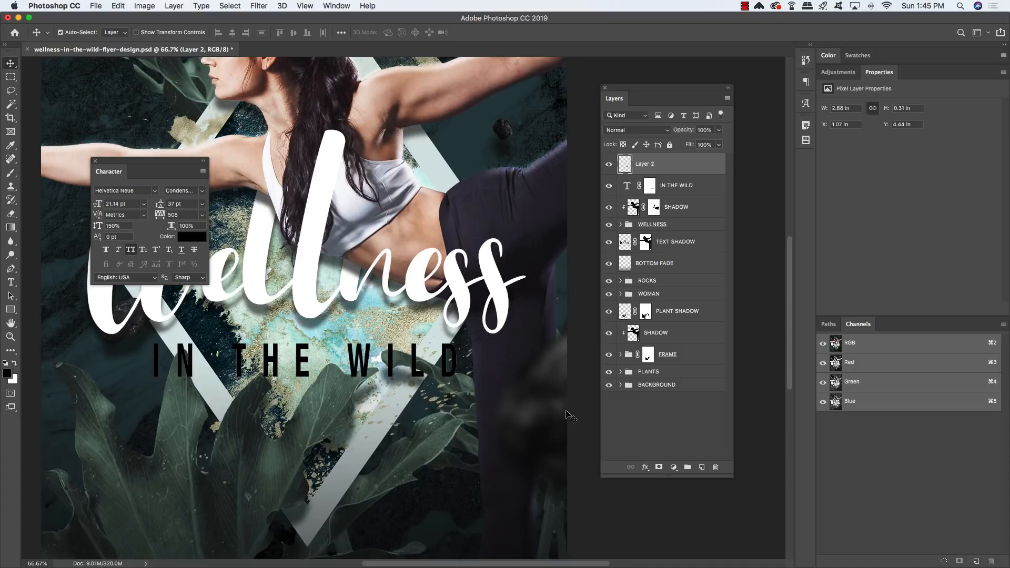
Place the black letter layer below the IN THE WILD layer and nudge it down to Y 4.5 in
key(super+bracketleft)
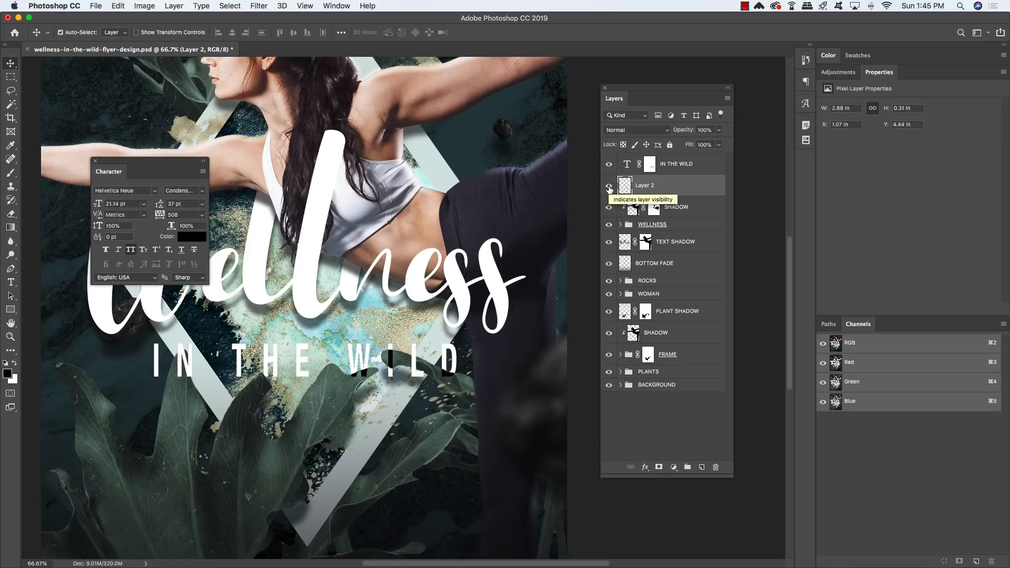
key(shift+Down)
key(shift+Down)
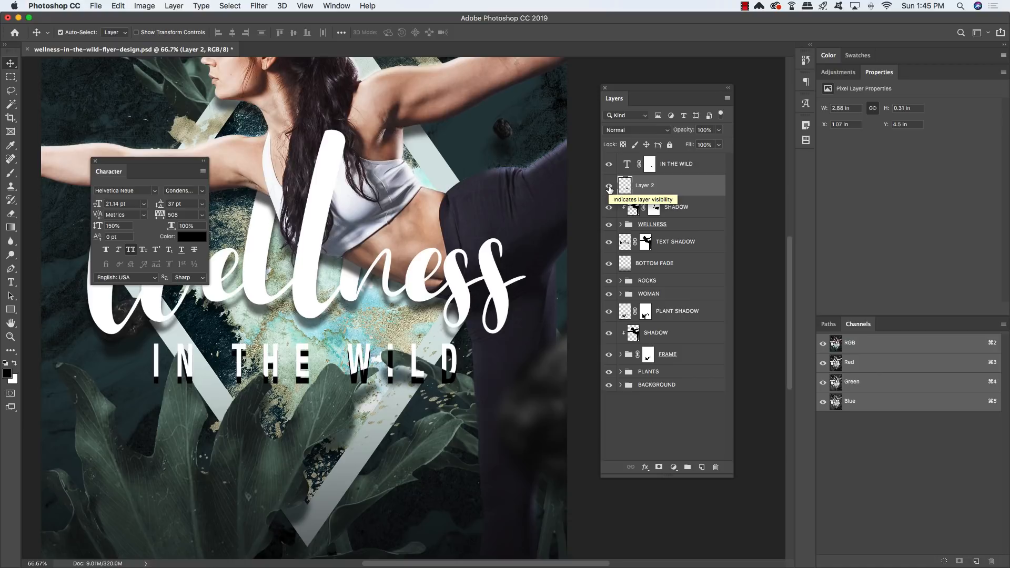
Apply a Gaussian Blur with a 5.0-pixel radius to the black letters and set their layer opacity to 60%
click(265, 6)
mouse_move(287, 131)
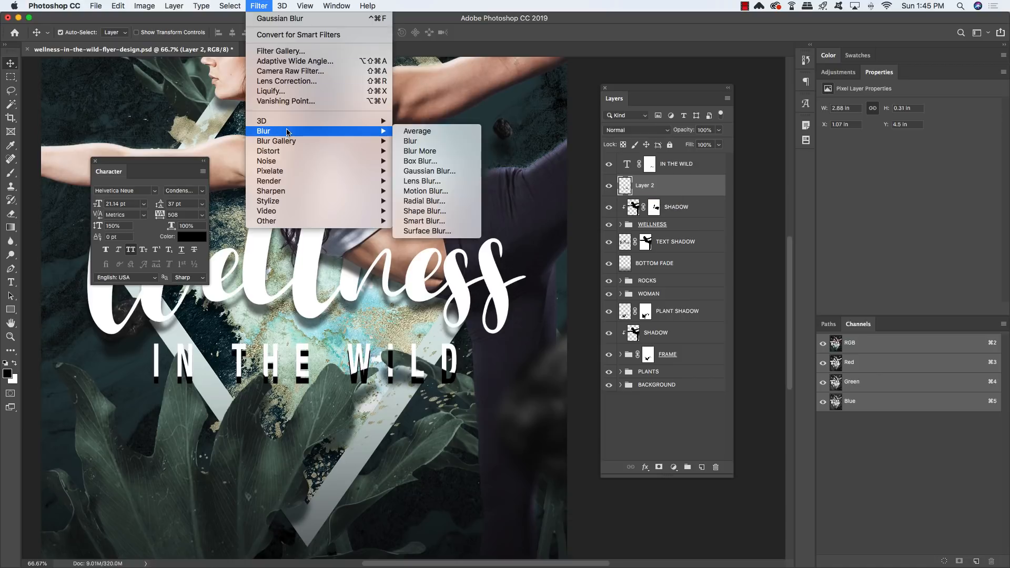
click(429, 171)
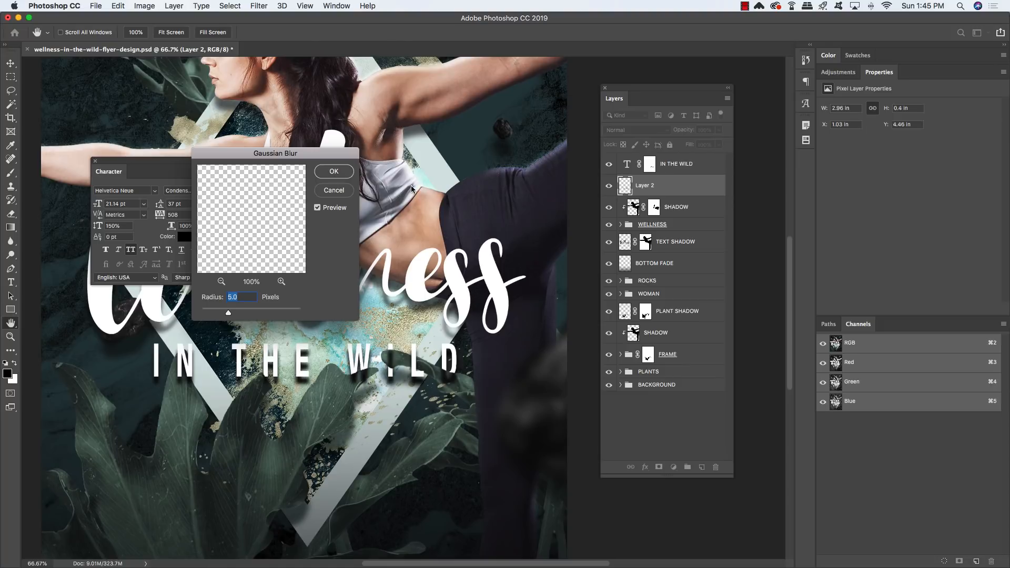
key(Return)
key(6)
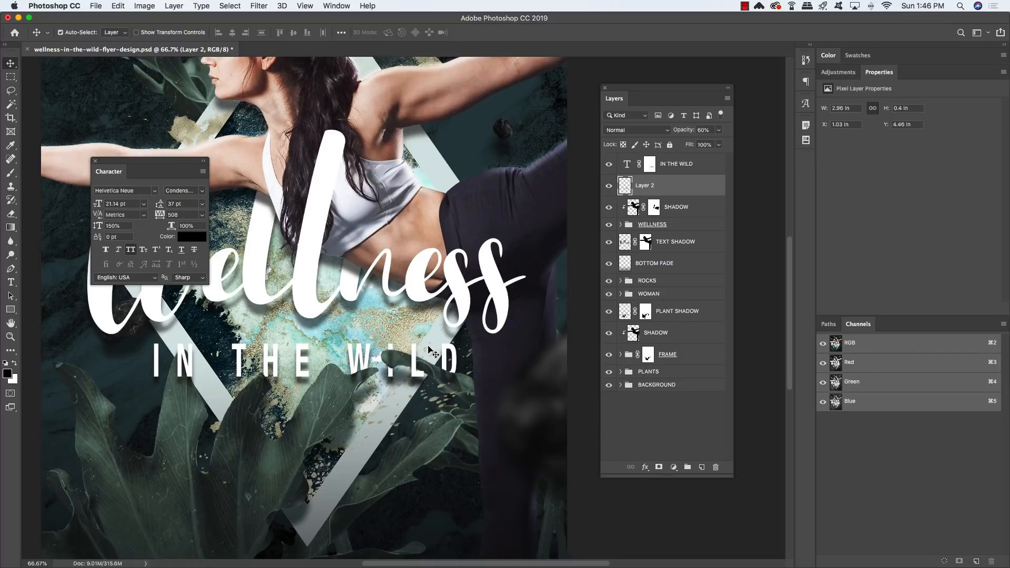
Mask the blurred shadow layer using a selection loaded from the IN THE WILD layer mask
super+click(650, 168)
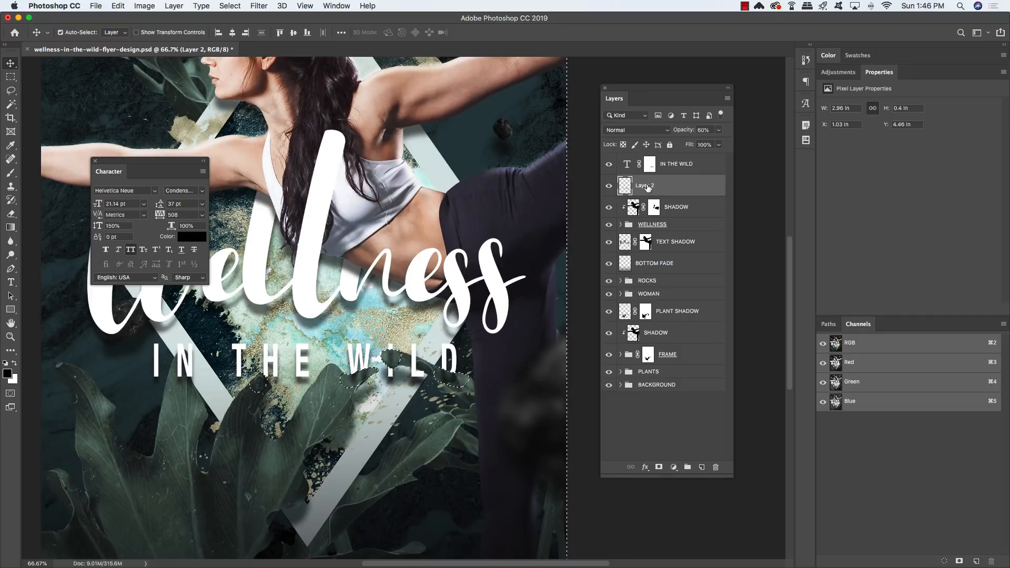
click(657, 467)
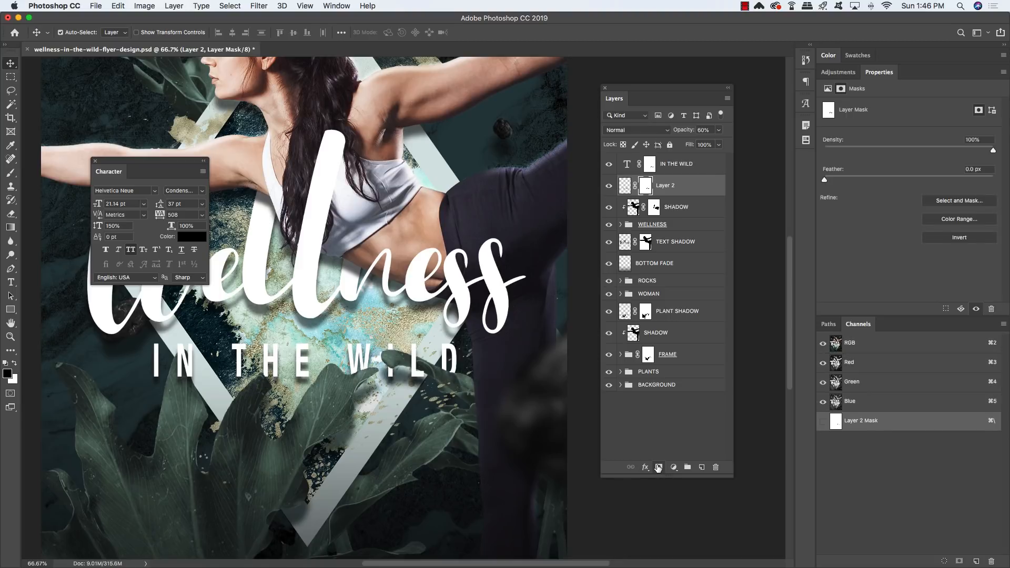
Compare the "IN THE WILD" text with its blurred shadow layer hidden and shown
click(608, 187)
click(608, 187)
click(608, 187)
click(608, 187)
click(608, 187)
click(609, 187)
click(609, 187)
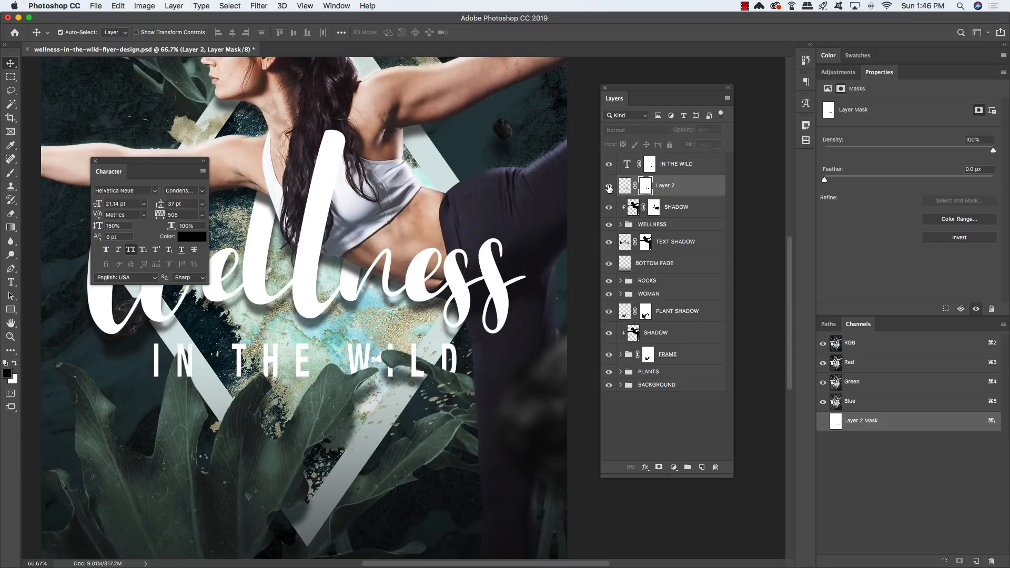
click(608, 187)
click(608, 187)
click(609, 187)
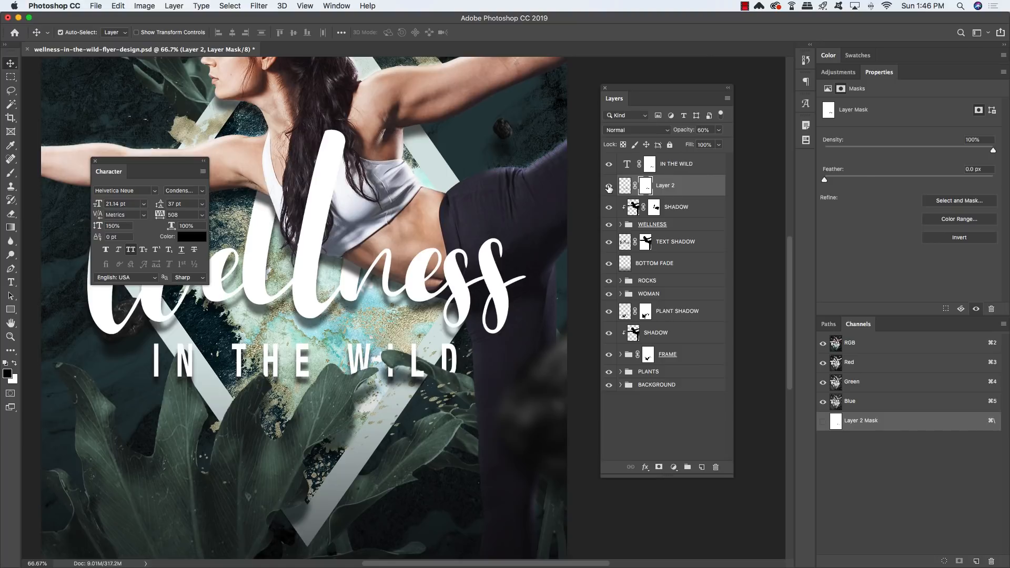
click(609, 187)
click(609, 188)
Unlink the shadow from its mask, nudge only the shadow up to Y 4.44 in, and relink them
click(634, 186)
click(625, 186)
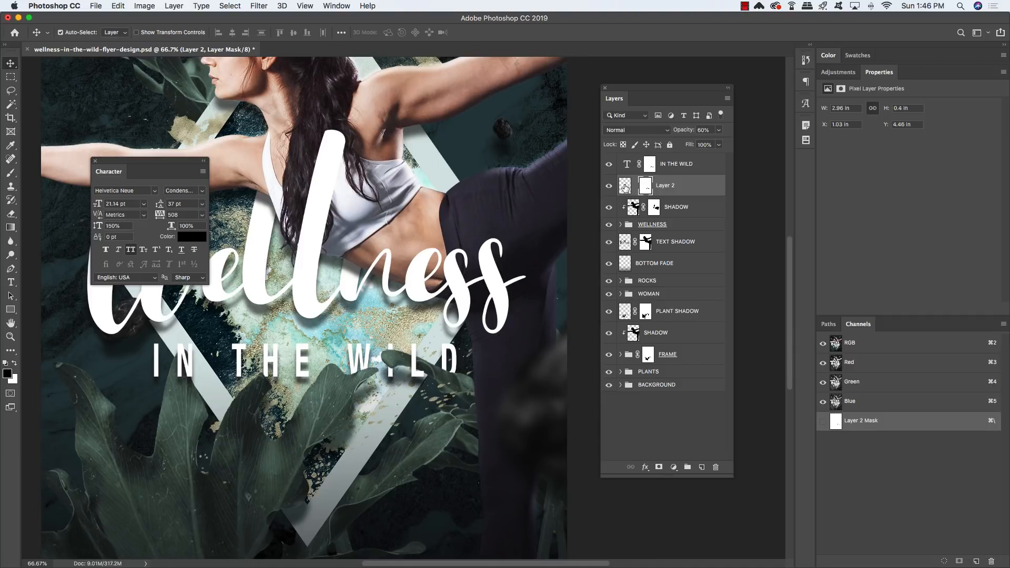
click(624, 186)
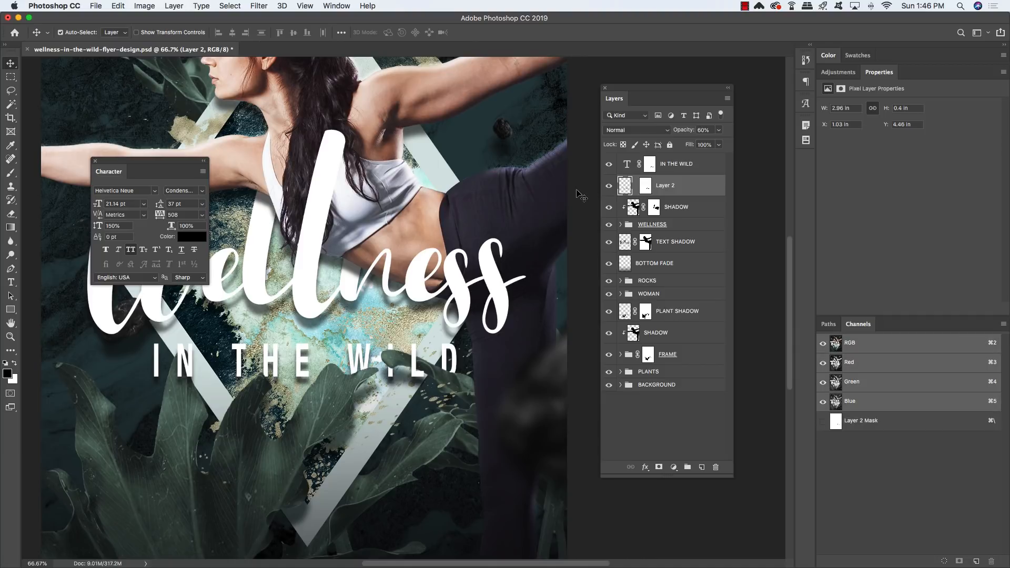
key(Up)
key(Up)
key(Up)
key(Up)
key(Up)
click(634, 186)
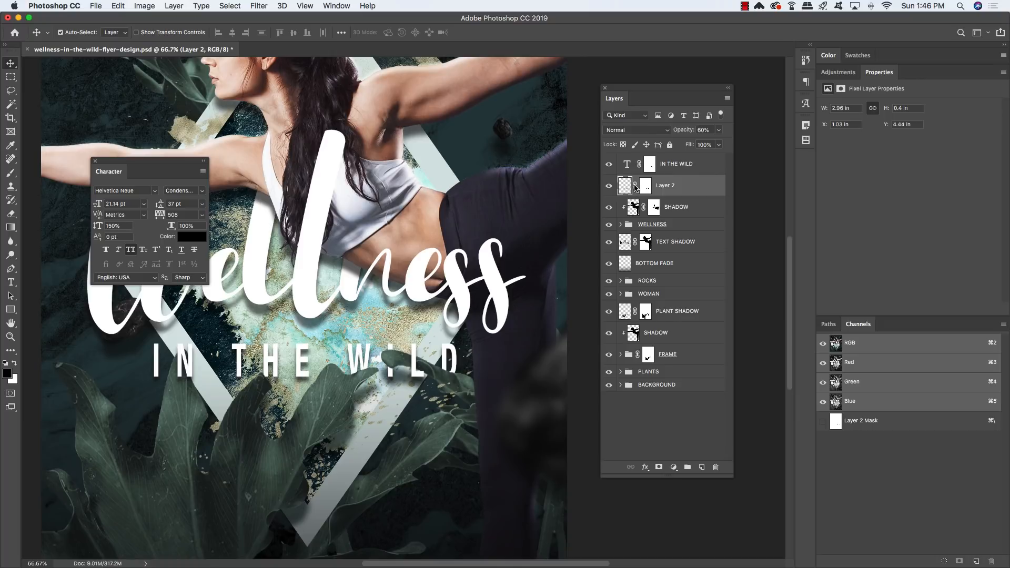
Rename the "IN THE WILD" text's shadow layer as SHADOW
double_click(664, 185)
text(SHADOW)
key(Return)
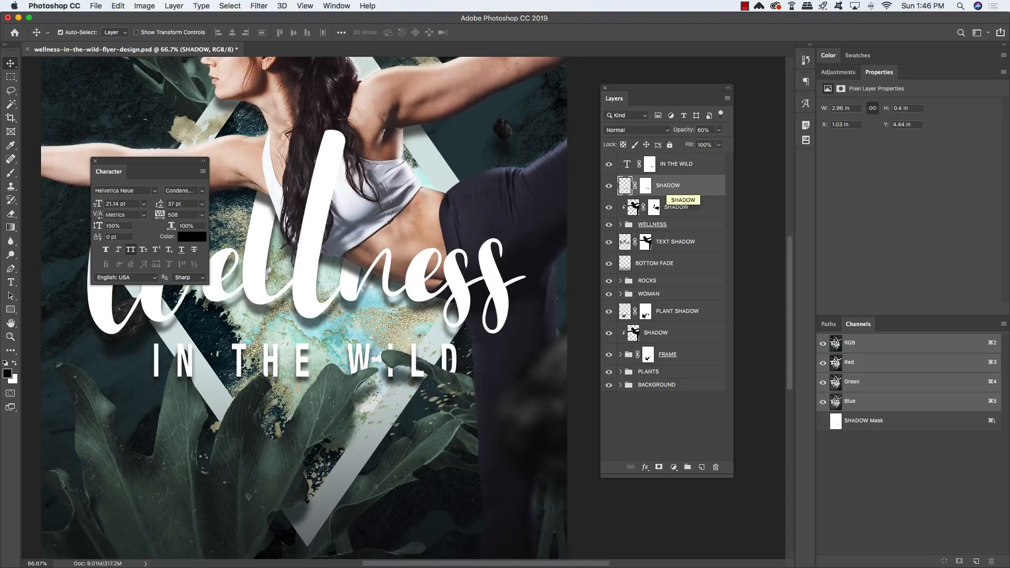
Create a new empty layer above the IN THE WILD text layer
click(714, 167)
click(702, 467)
drag(300, 472, 321, 434)
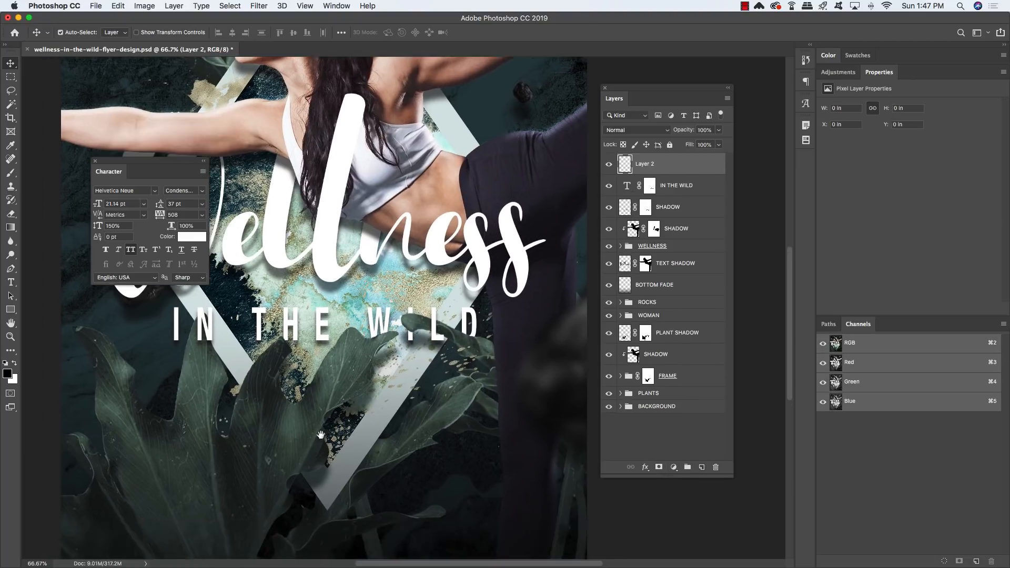
Add a white text line reading "WELLBEING AND FITNESS COURSES IN BEAUTIFUL COUNTRY LOCATIONS" near the bottom of the flyer
scroll(321, 435, down, 5)
scroll(321, 434, left, 5)
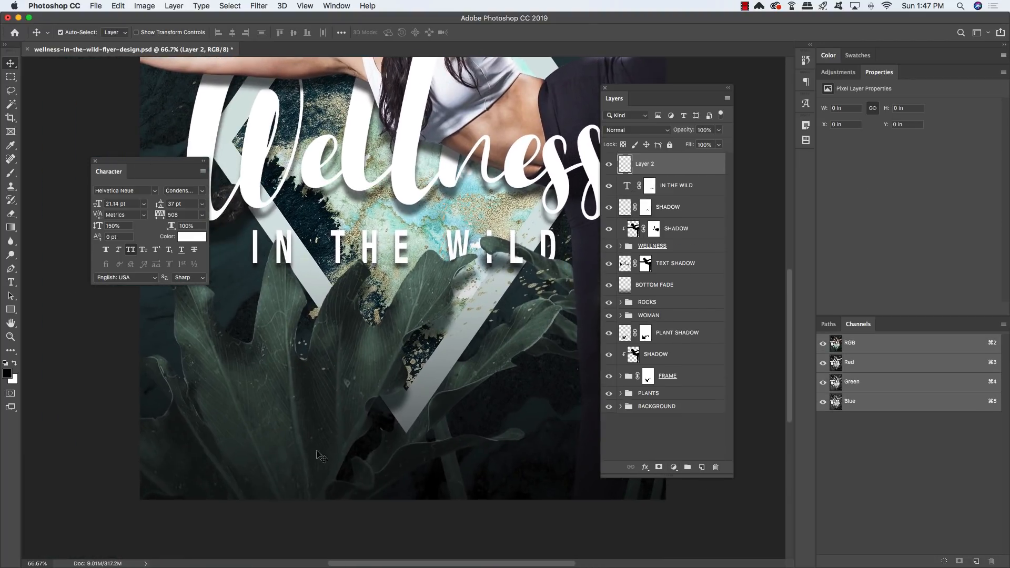
key(t)
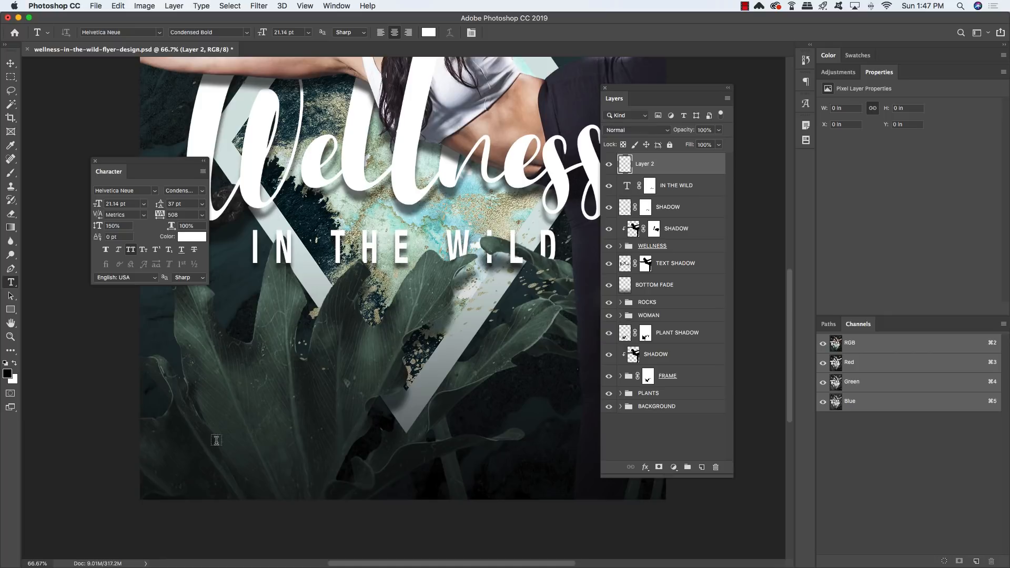
key(x)
click(208, 424)
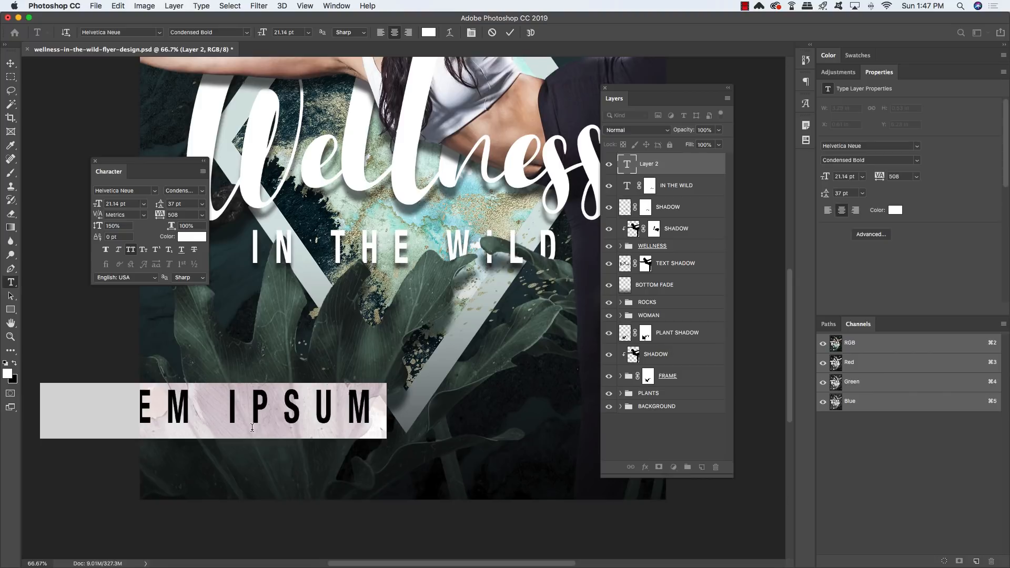
text(WELLBEING)
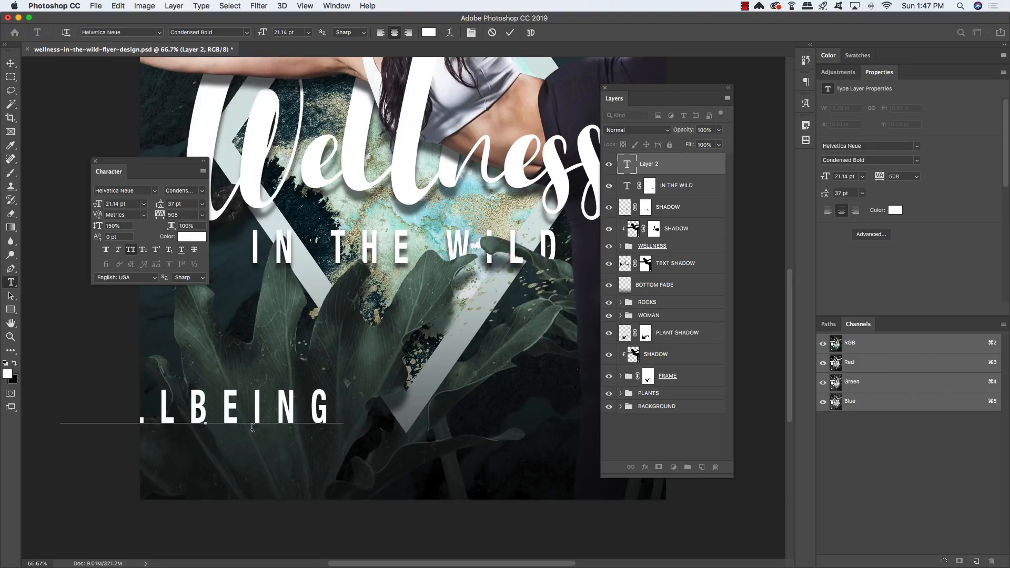
text( AND FITNESS)
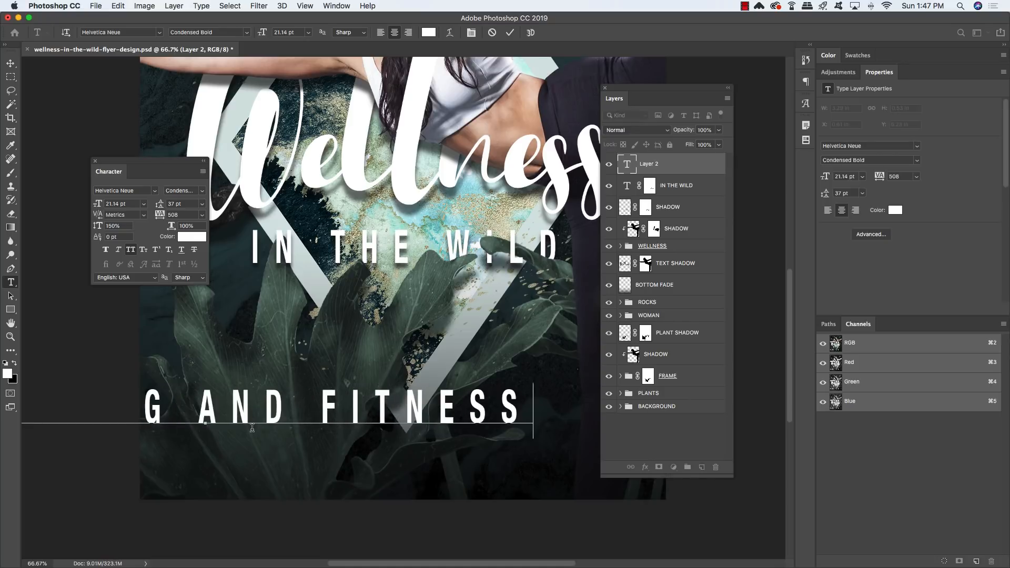
text( COURS)
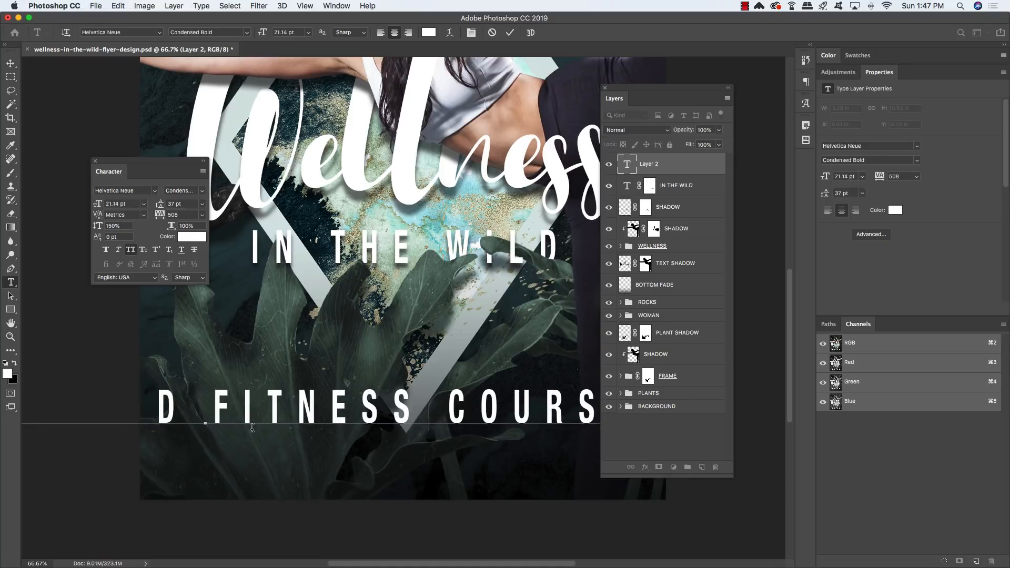
text(ES I)
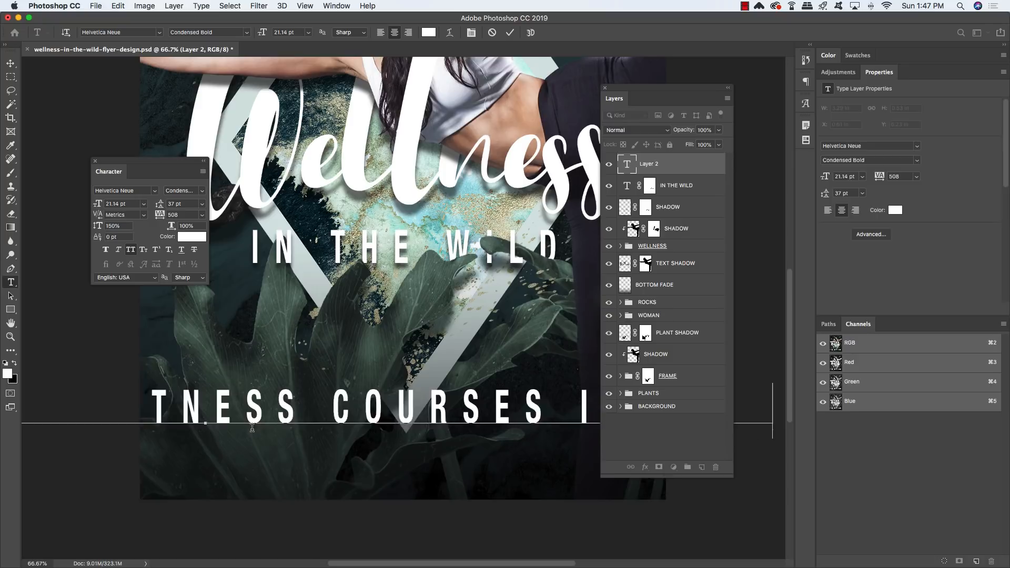
text(N BEA)
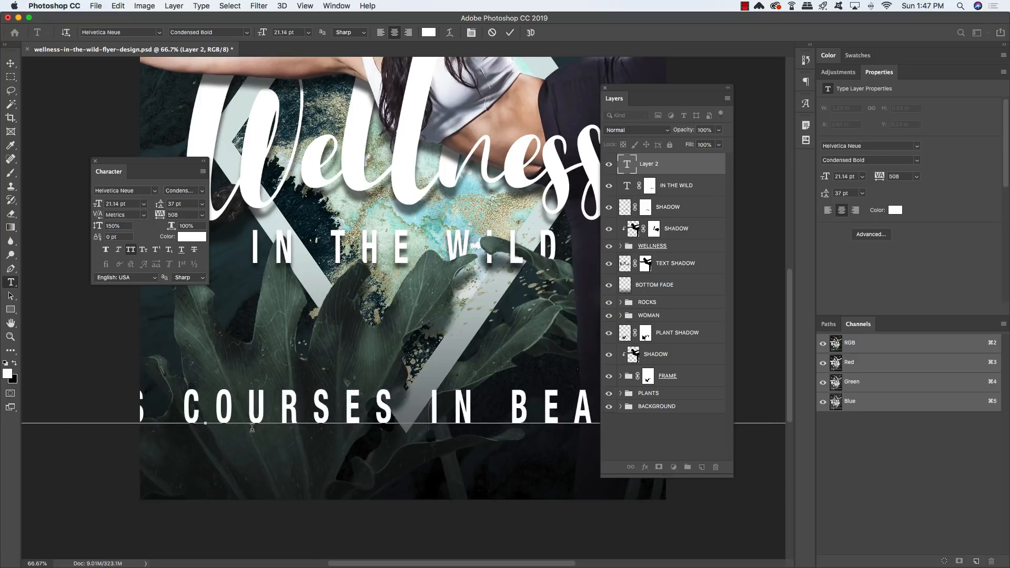
text(UTIFUL C)
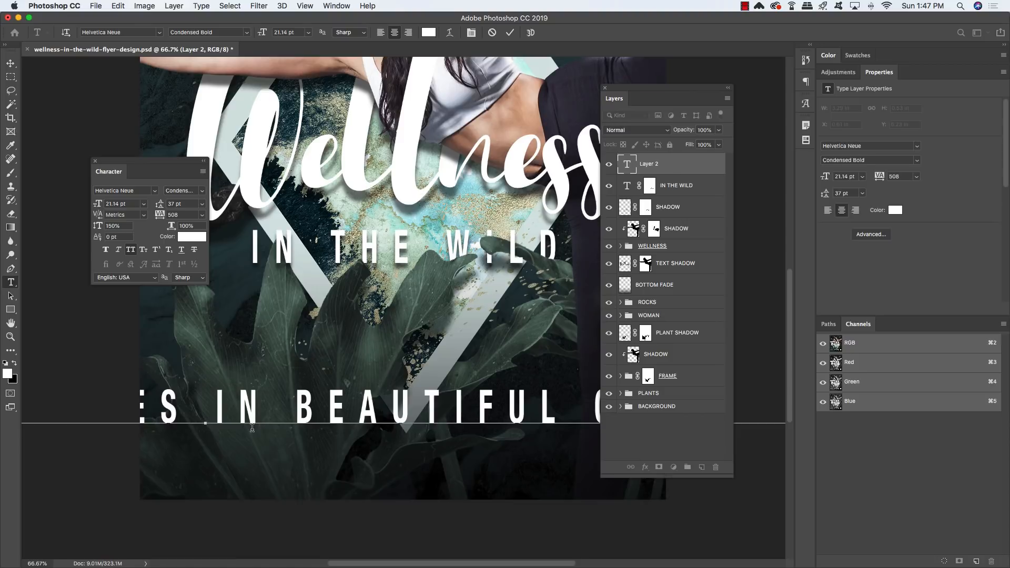
Set the whole wellbeing courses line to a 5.65 pt font size and 188 tracking, and commit the text
key(super+a)
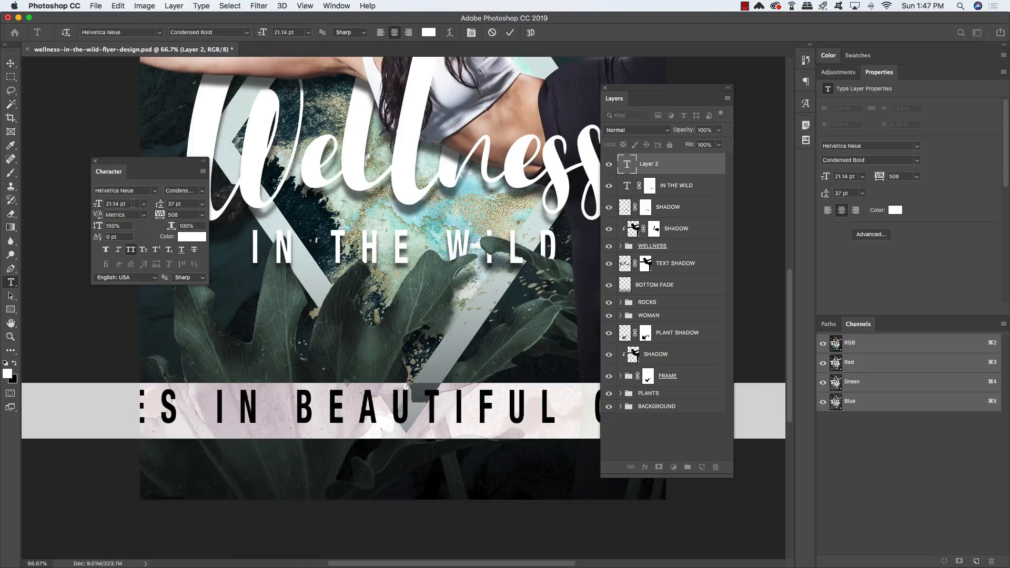
click(132, 203)
text(5.65)
key(Return)
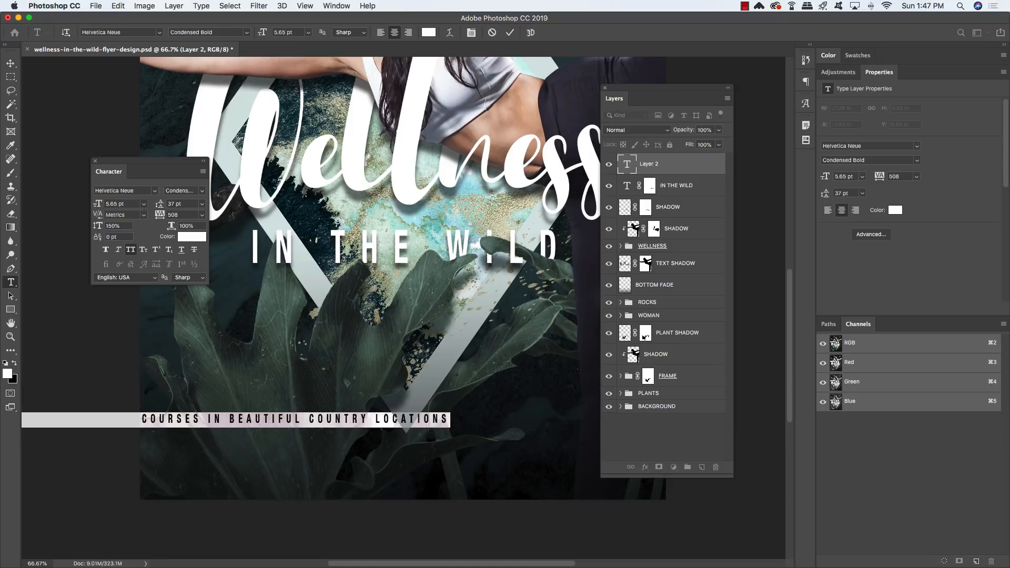
click(181, 215)
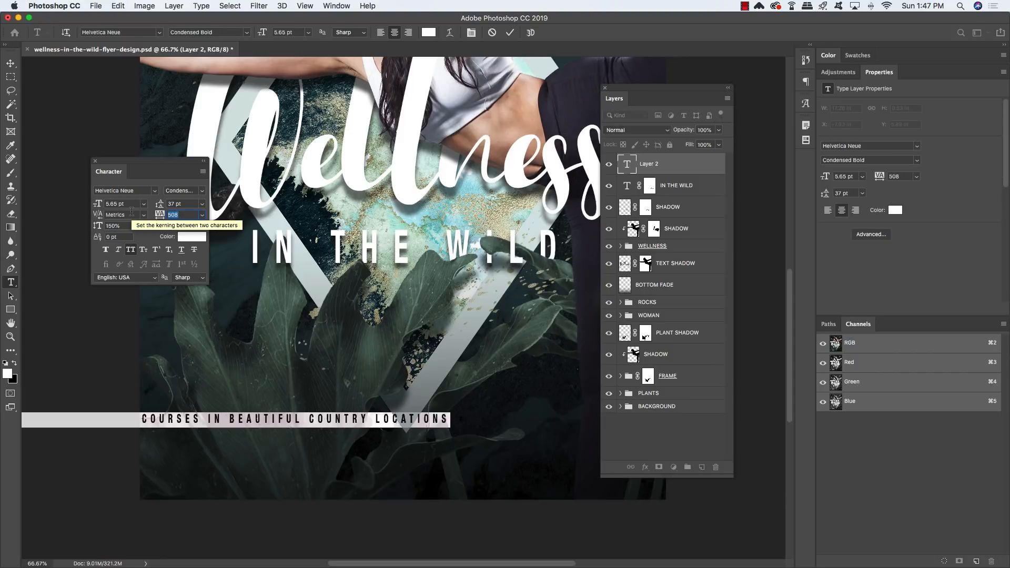
text(188)
key(Return)
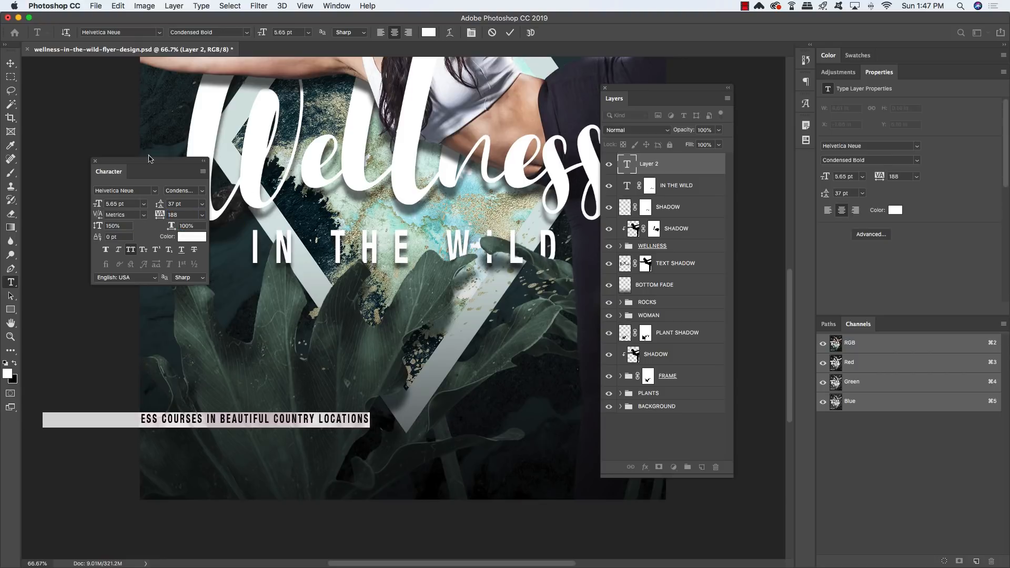
click(9, 62)
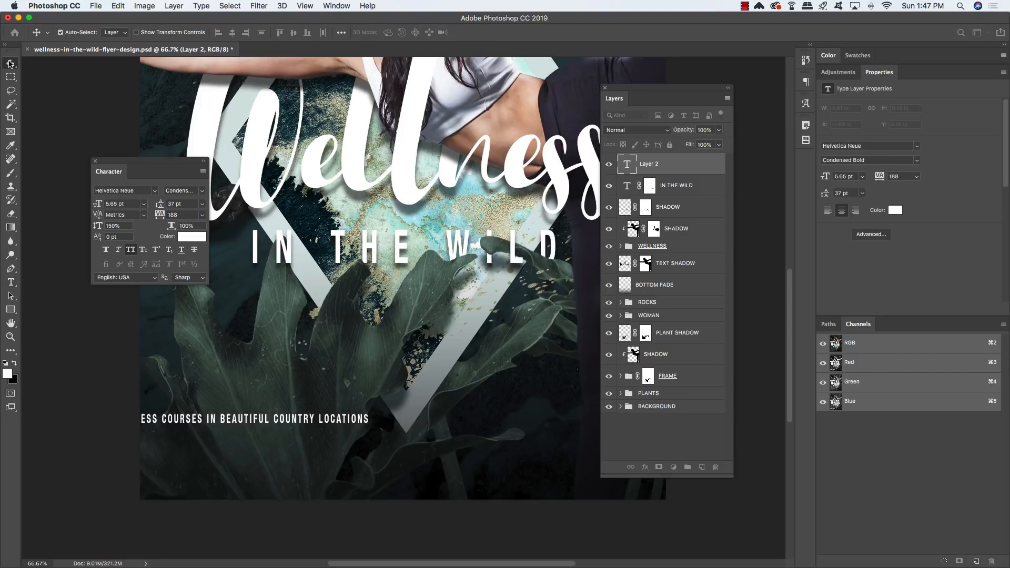
click(131, 249)
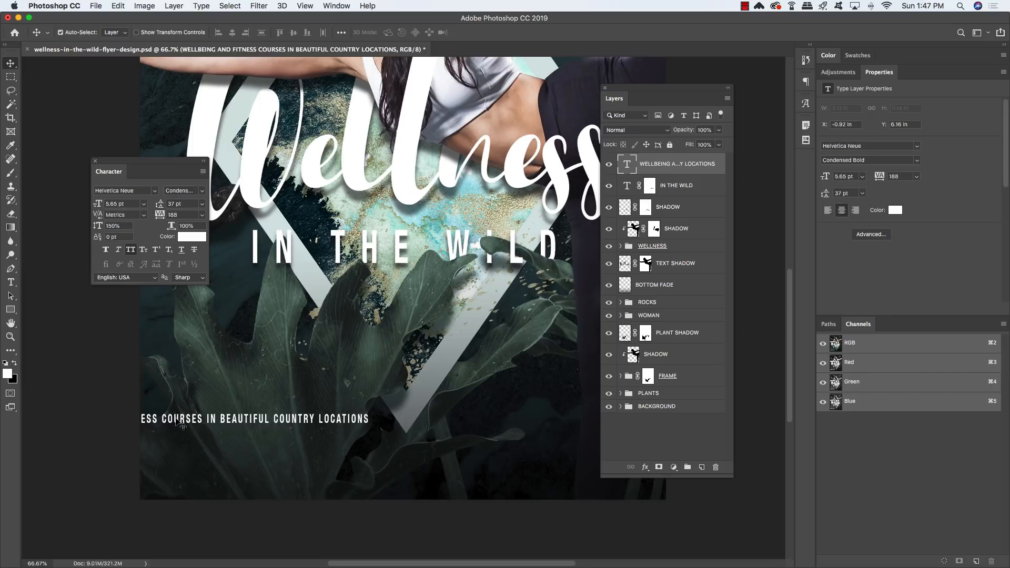
Move the wellbeing courses line below the diamond frame's lower tip, at about X 0.99 in, Y 6.49 in
drag(206, 422, 382, 456)
key(super+minus)
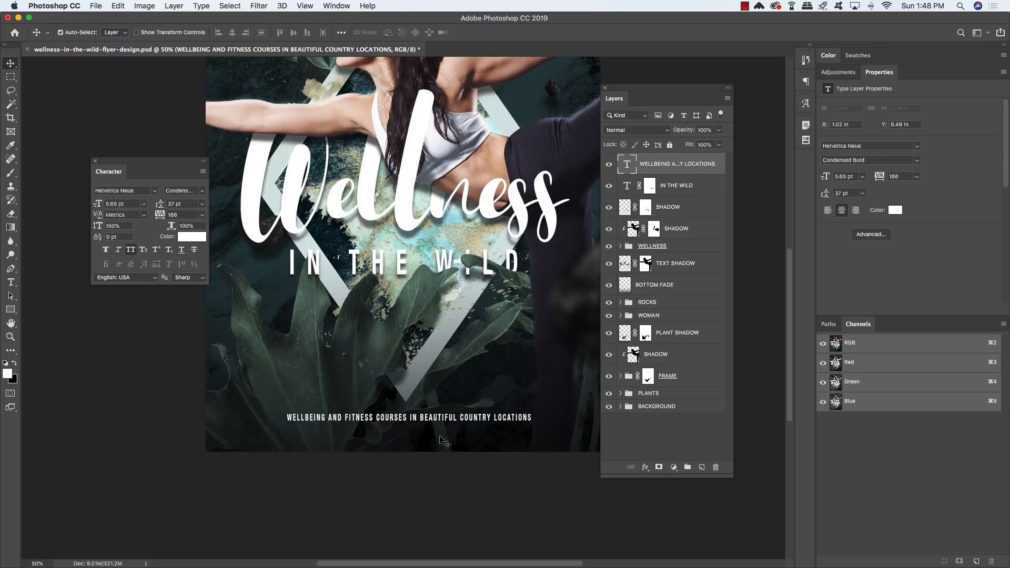
drag(440, 437, 365, 446)
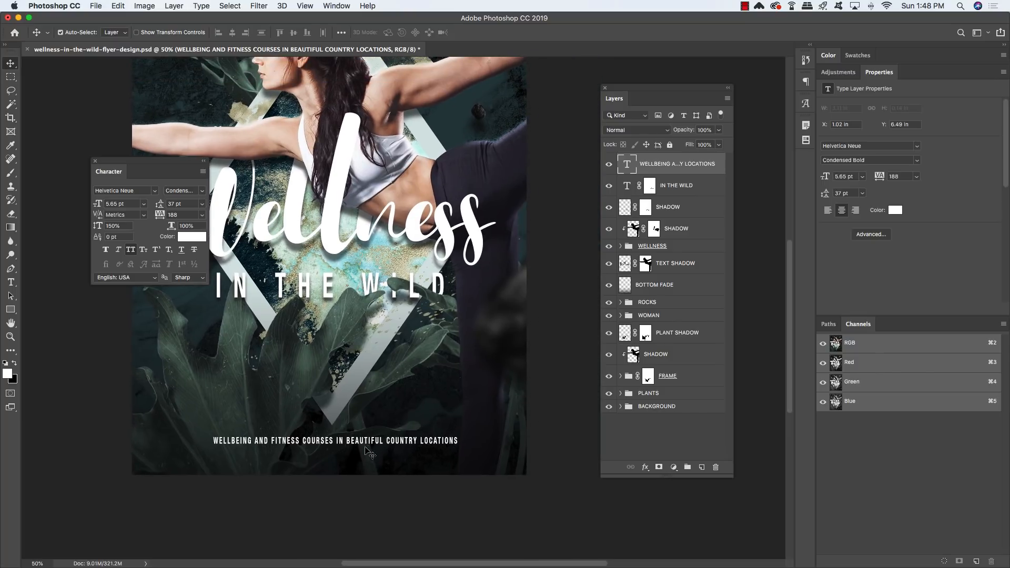
key(shift+Left)
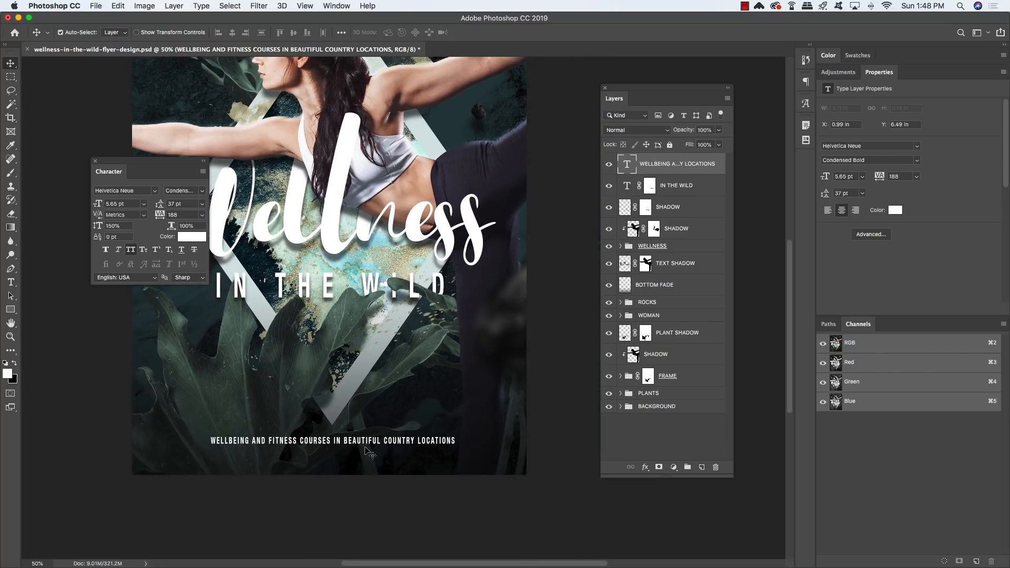
Change the wellbeing courses line's text color to the muted green #9fa98f
click(193, 238)
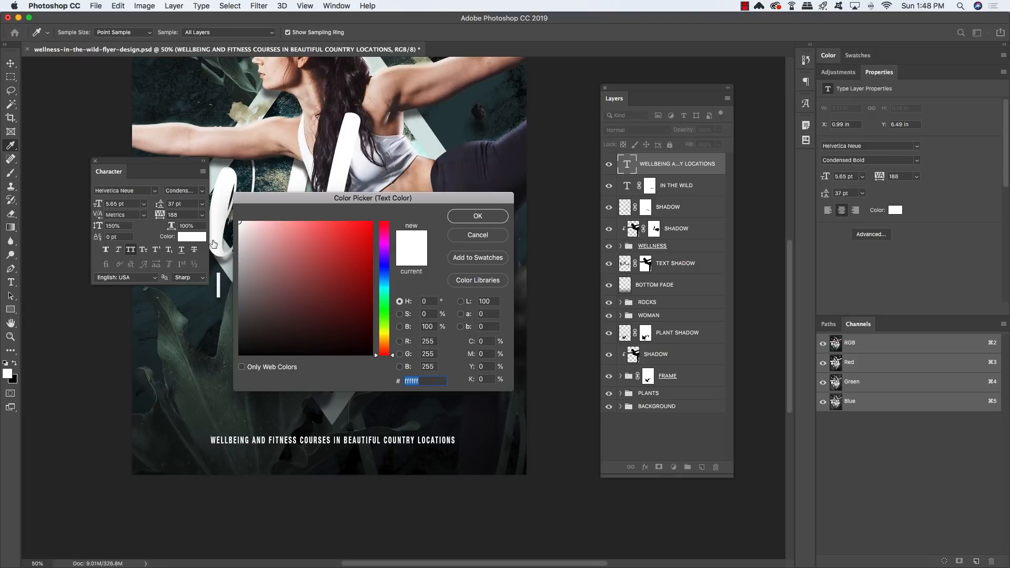
text(0)
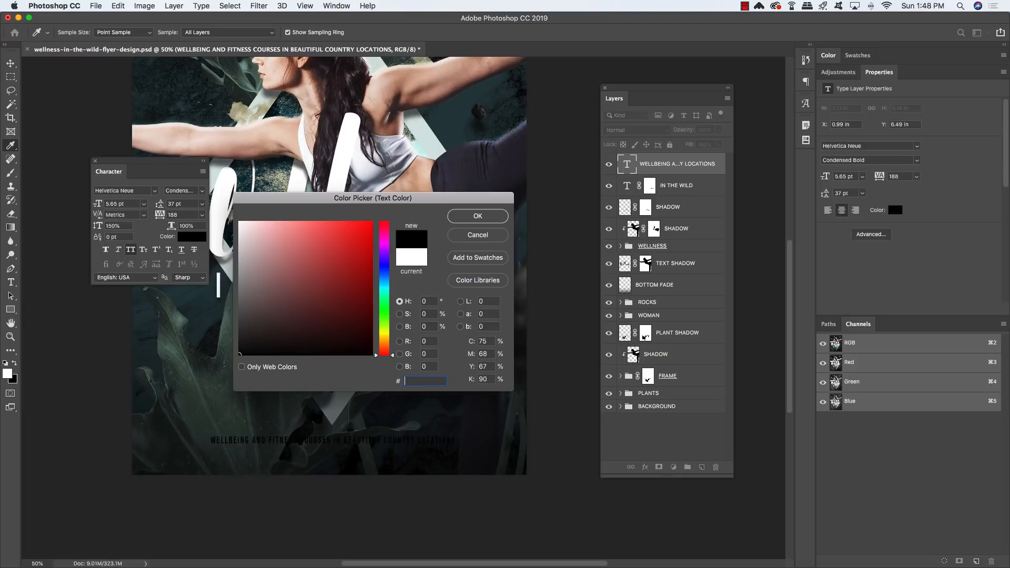
key(BackSpace)
text(9fa)
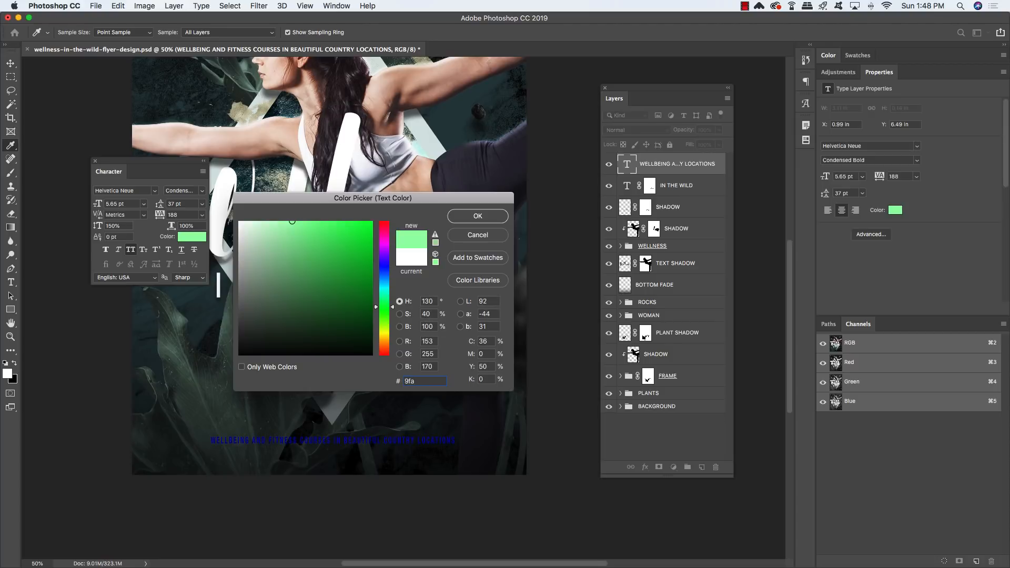
text(98f)
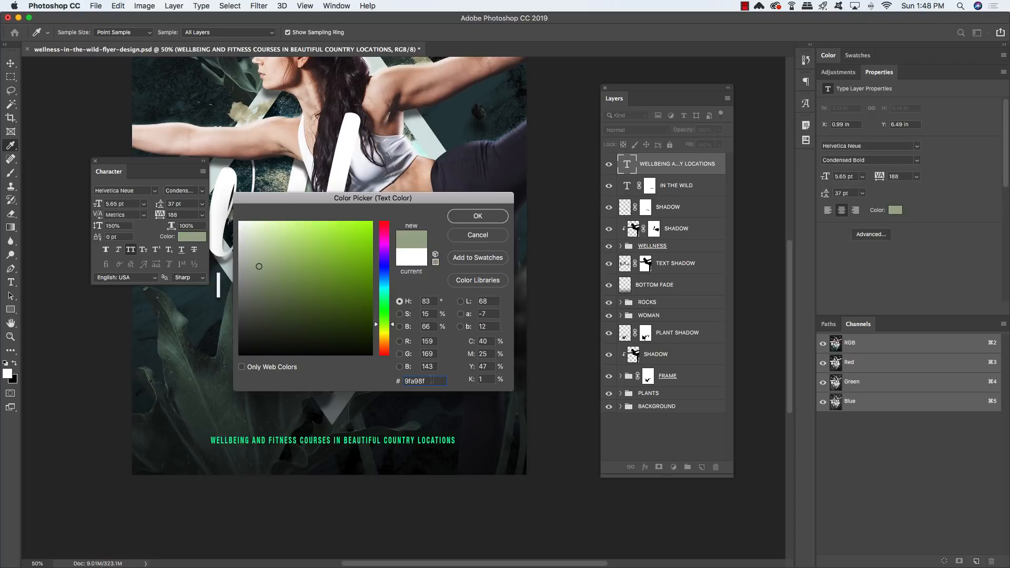
click(476, 215)
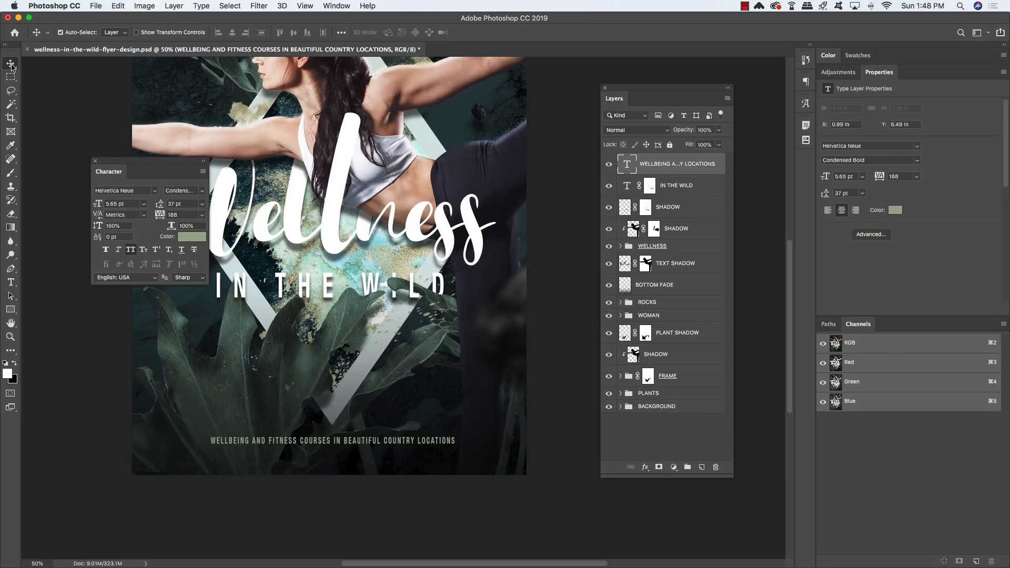
Duplicate the wellbeing courses text layer, place the copy beneath the original in the stack, and shift it down to Y 6.69 in
key(super+j)
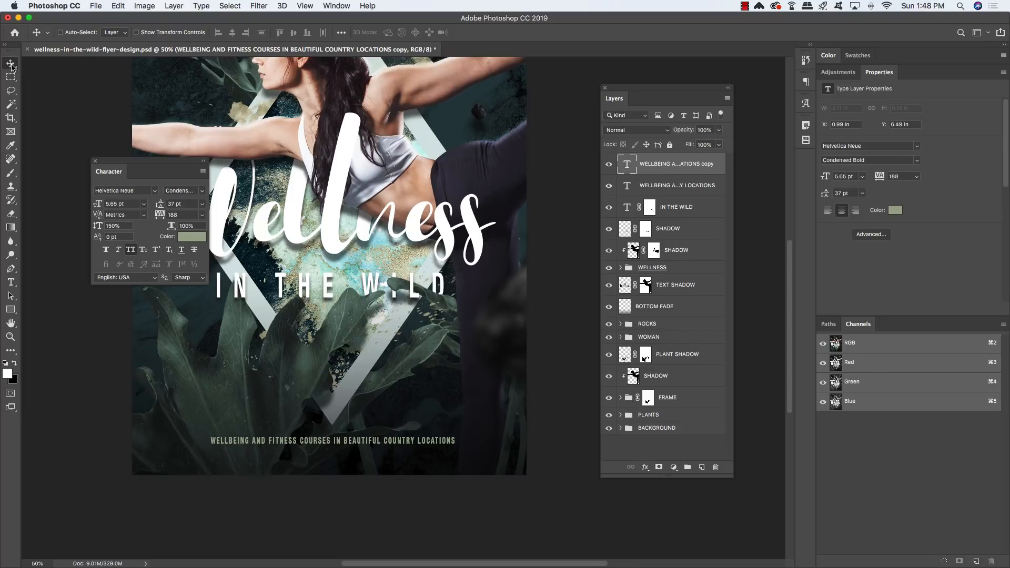
key(super+bracketleft)
key(shift+Down)
key(shift+Down)
key(shift+Down)
key(shift+Down)
key(shift+Down)
key(shift+Down)
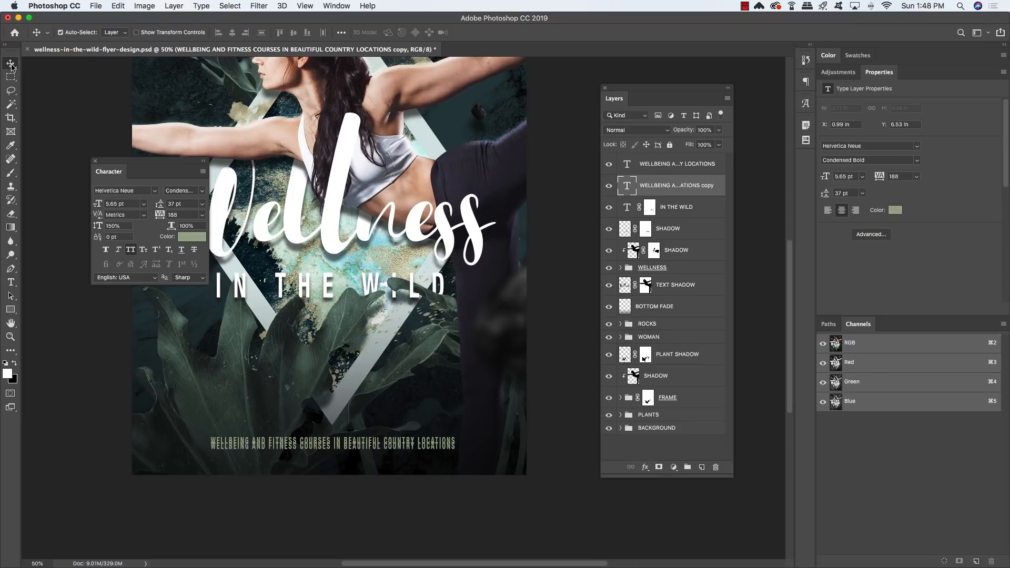
Change the duplicated lower line's text color to the pale teal #a7c4bd
scroll(63, 131, right, 3)
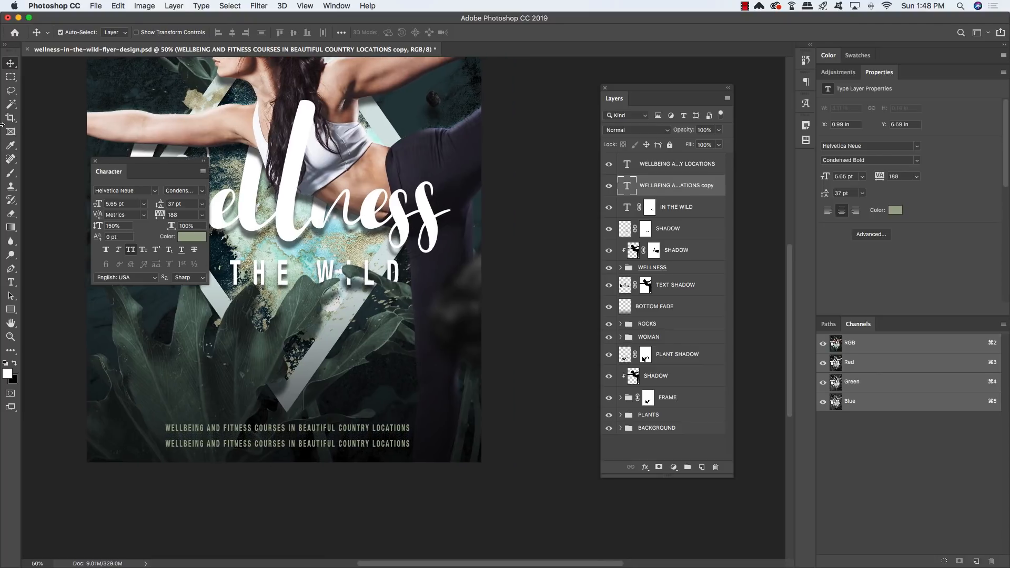
click(192, 238)
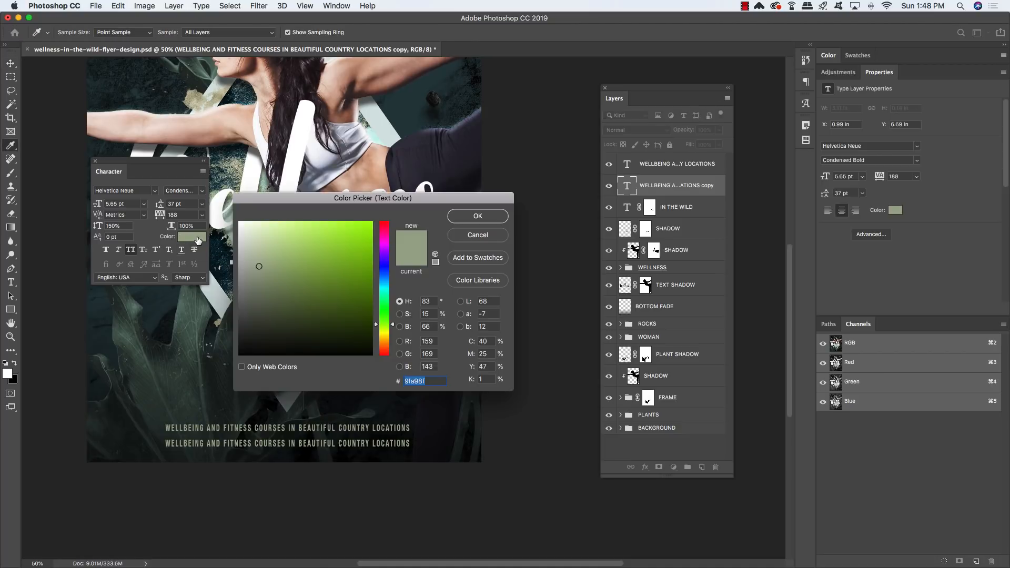
text(a7)
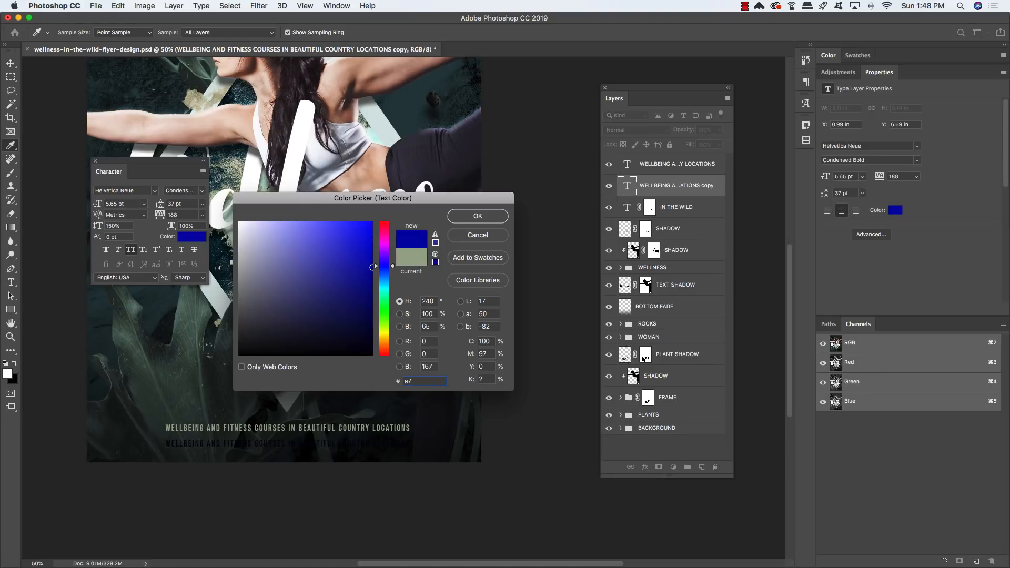
text(c4)
text(c)
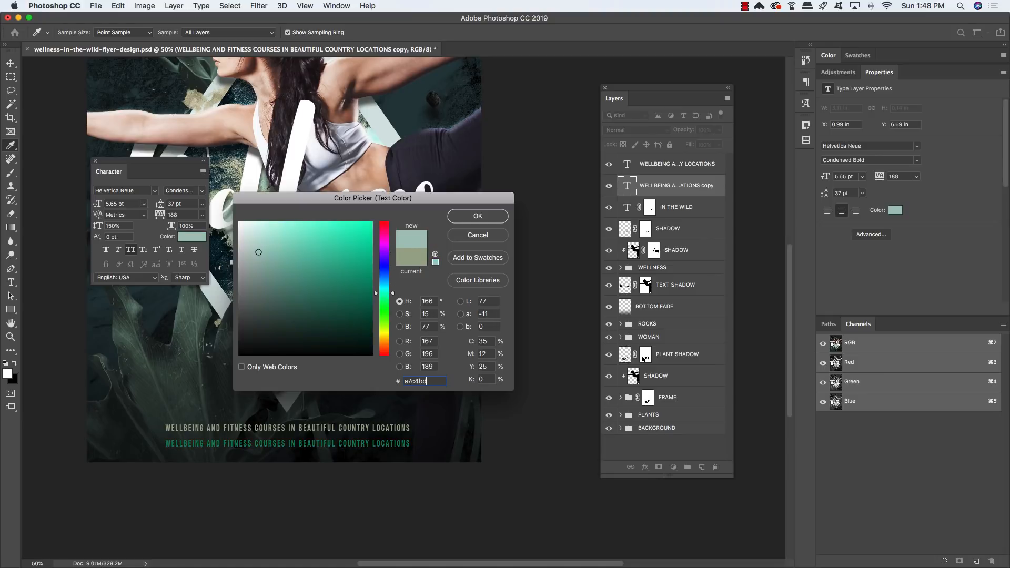
key(Return)
key(v)
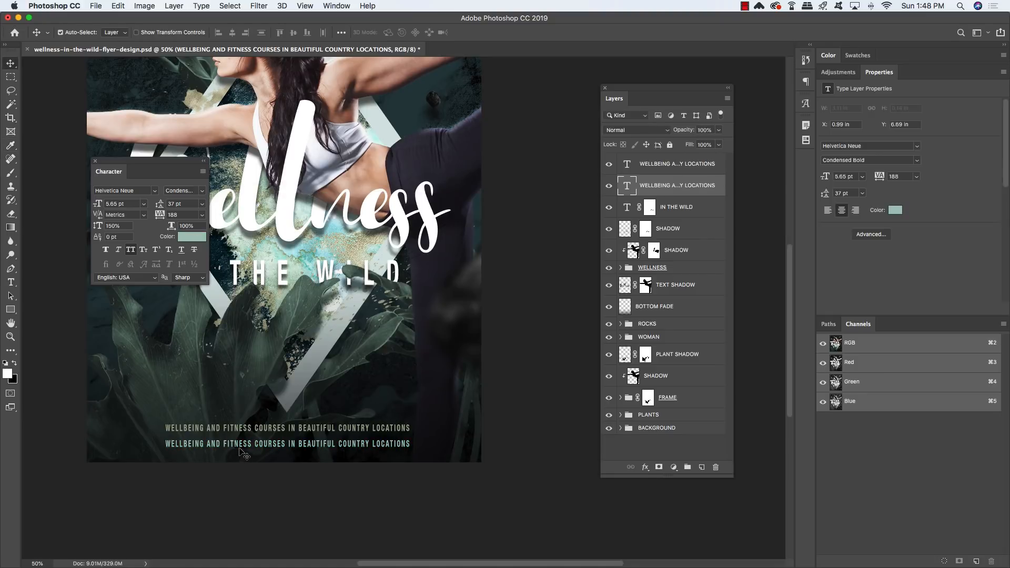
key(t)
click(227, 443)
triple_click(227, 443)
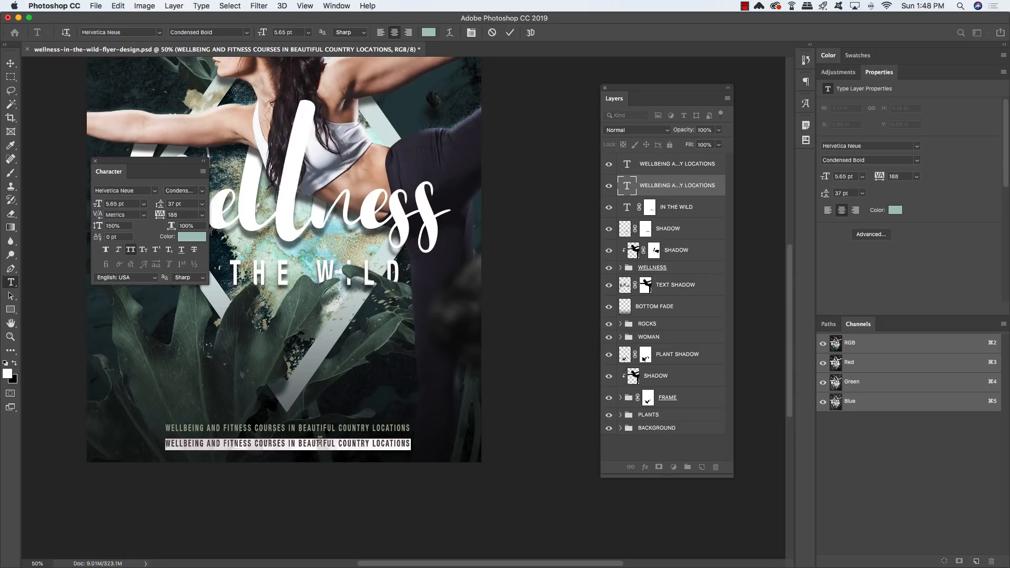
text(VISIT)
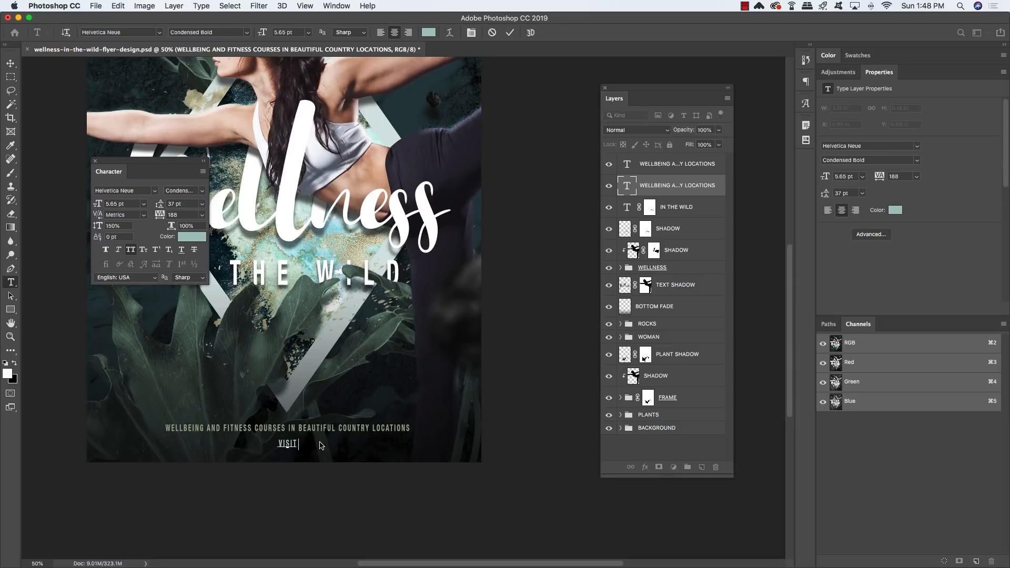
text( WWW.WELLNESSIN)
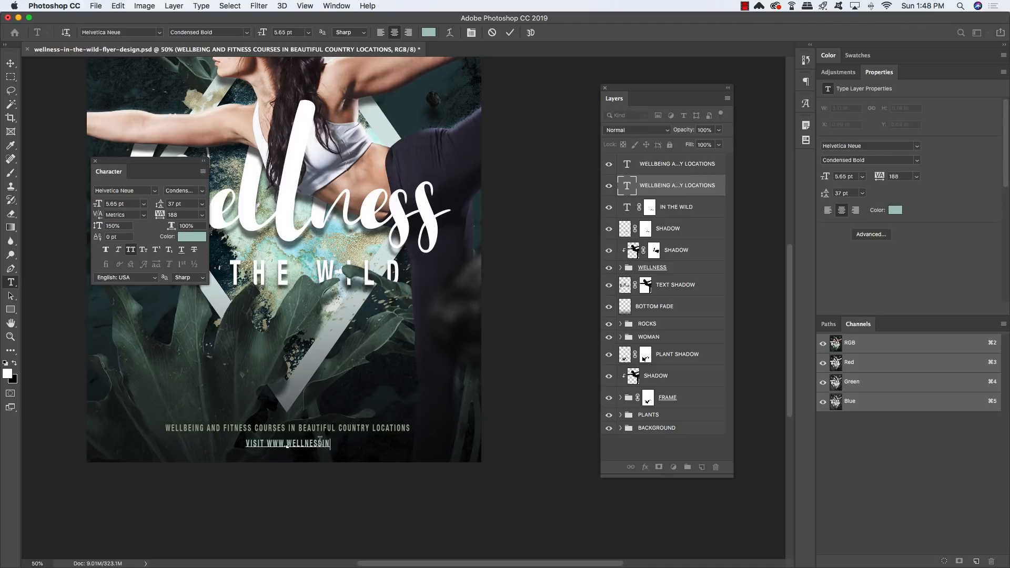
text(THEWILD.C)
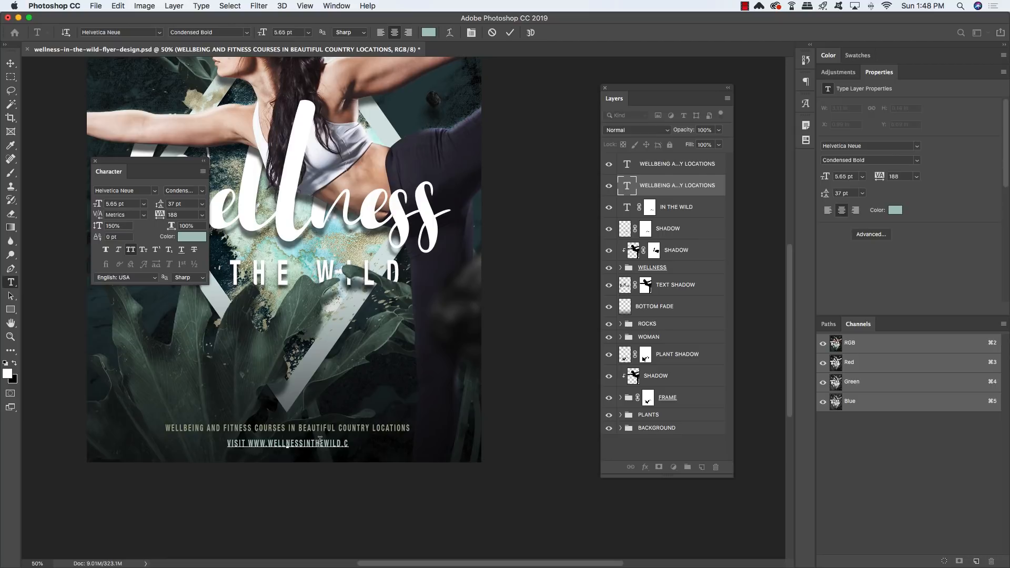
text(OM FOR MORE INF)
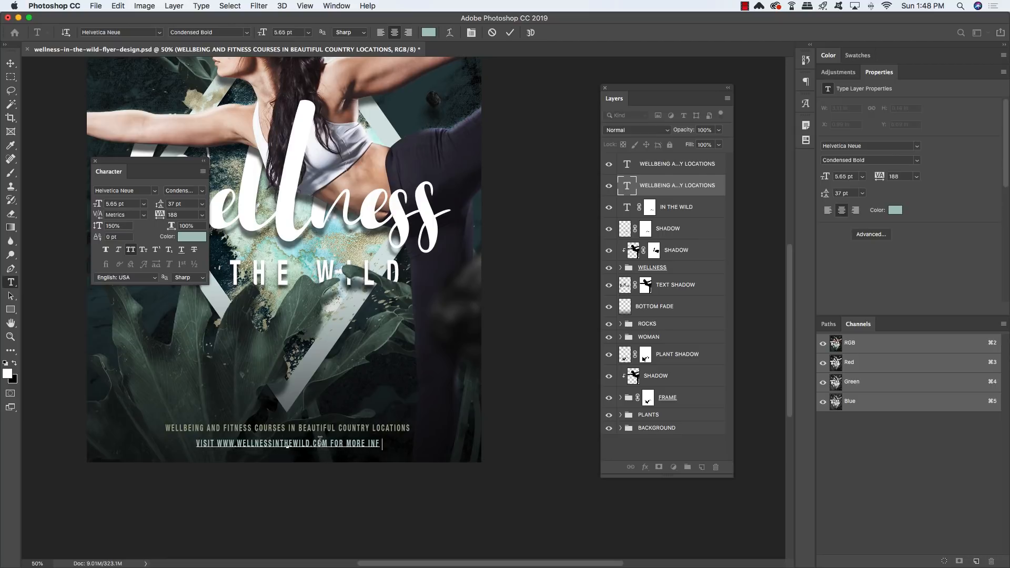
text(ORMATION)
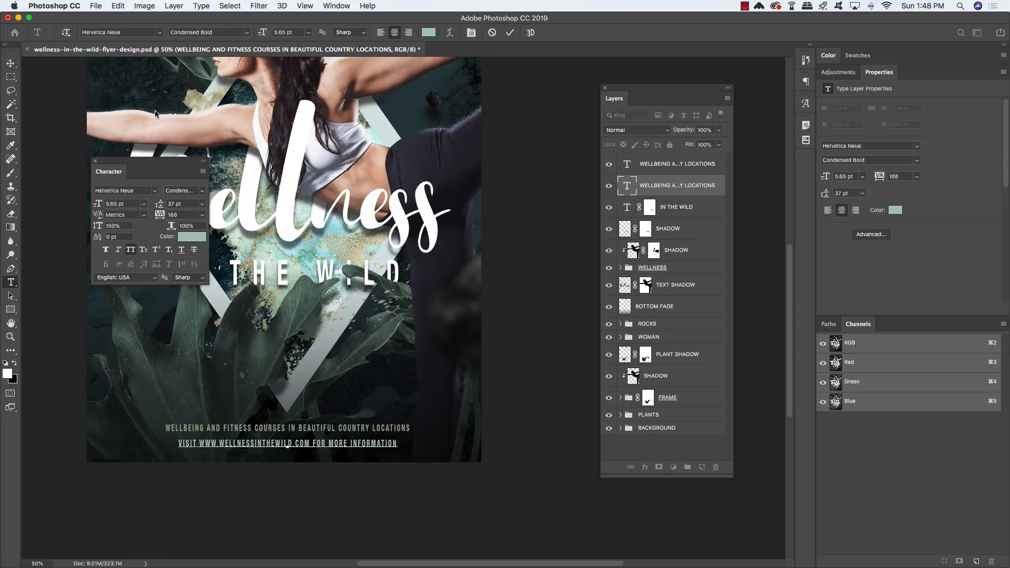
click(11, 63)
Nudge the website line up closer to the wellbeing courses line, to about Y 6.64 in
drag(432, 297, 484, 322)
key(Up)
key(Up)
key(Up)
key(Up)
key(Up)
key(Up)
key(Up)
key(Up)
key(Up)
key(Up)
key(Up)
key(Up)
key(Up)
key(Up)
key(Up)
key(Up)
key(Up)
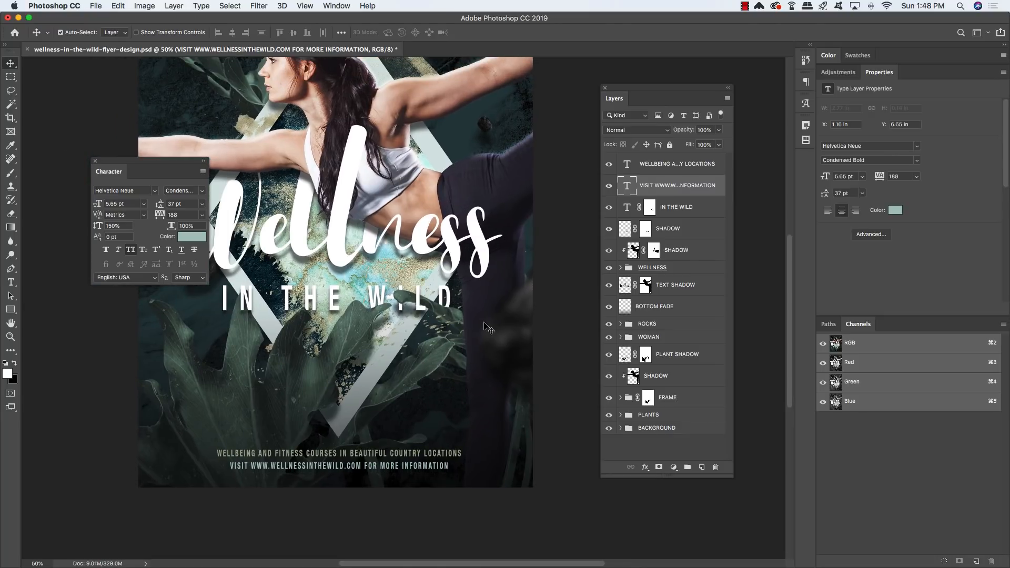
super+click(692, 164)
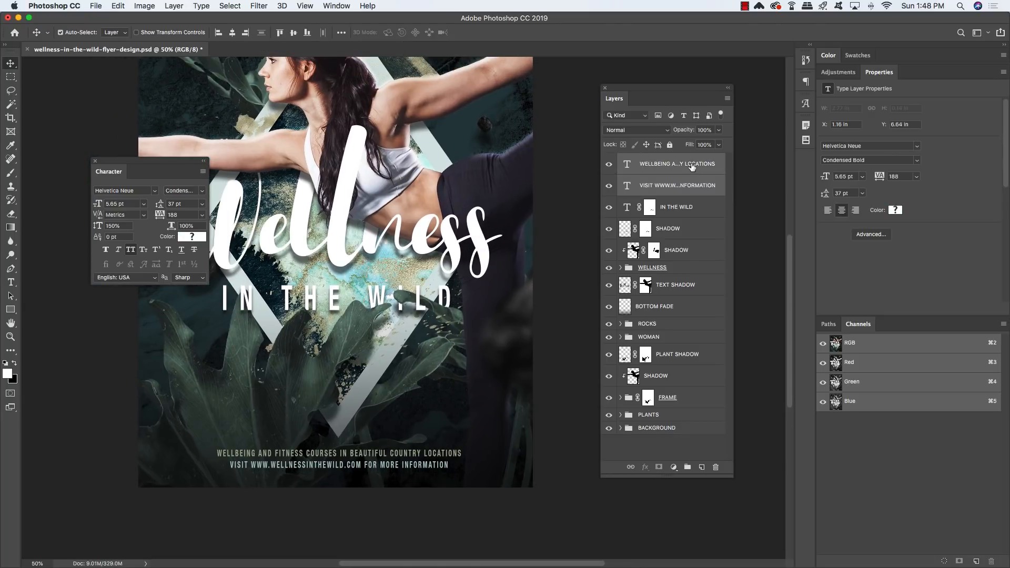
key(super+t)
key(Return)
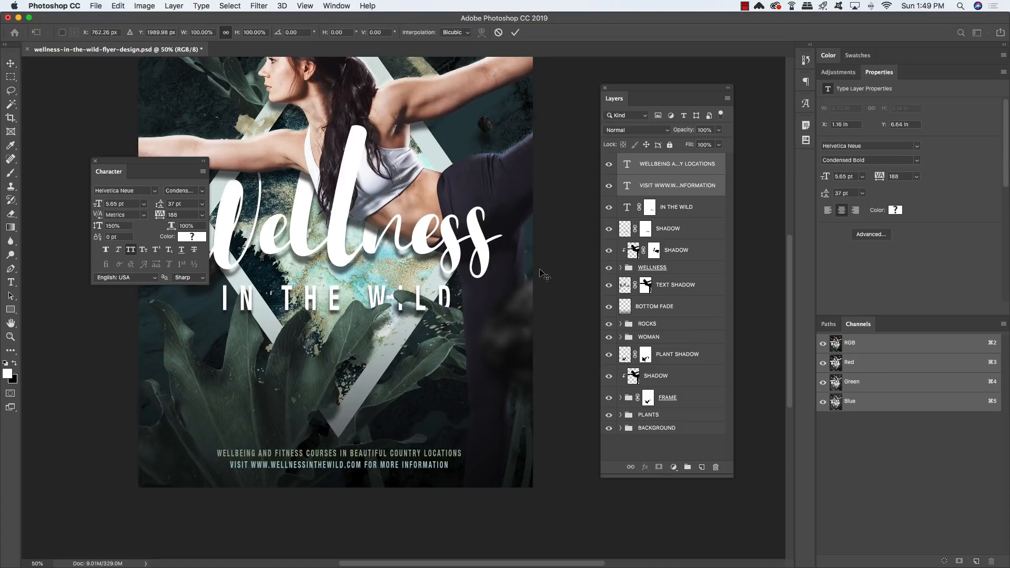
key(super+minus)
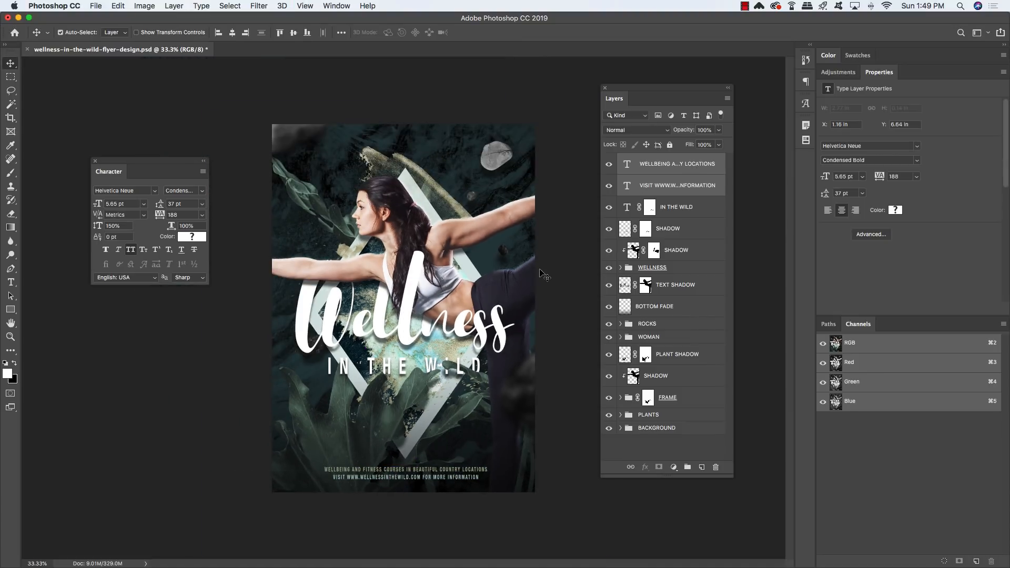
Compare the flyer with the BOTTOM FADE layer hidden and shown
click(637, 309)
click(609, 308)
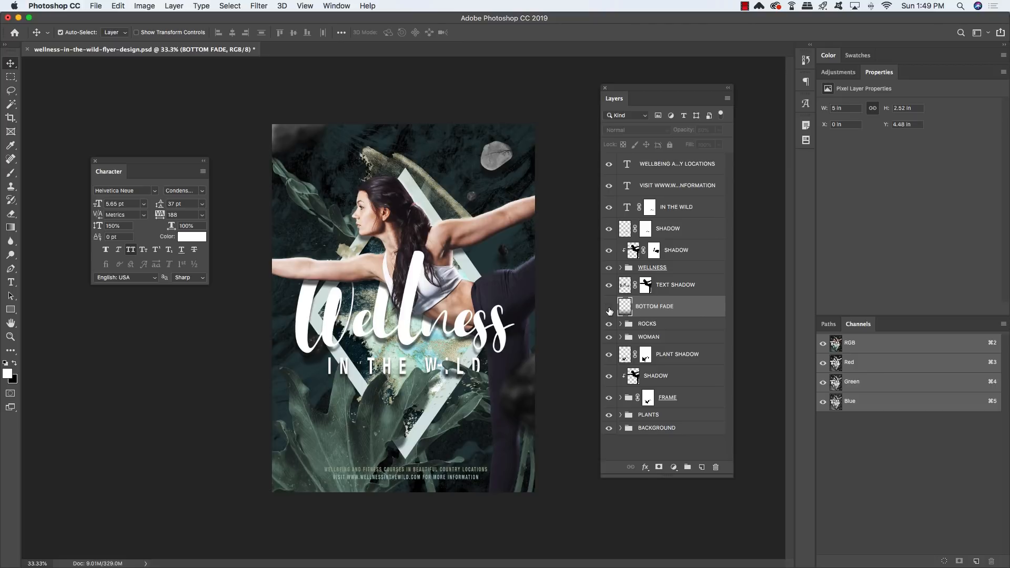
click(609, 308)
click(609, 308)
click(609, 308)
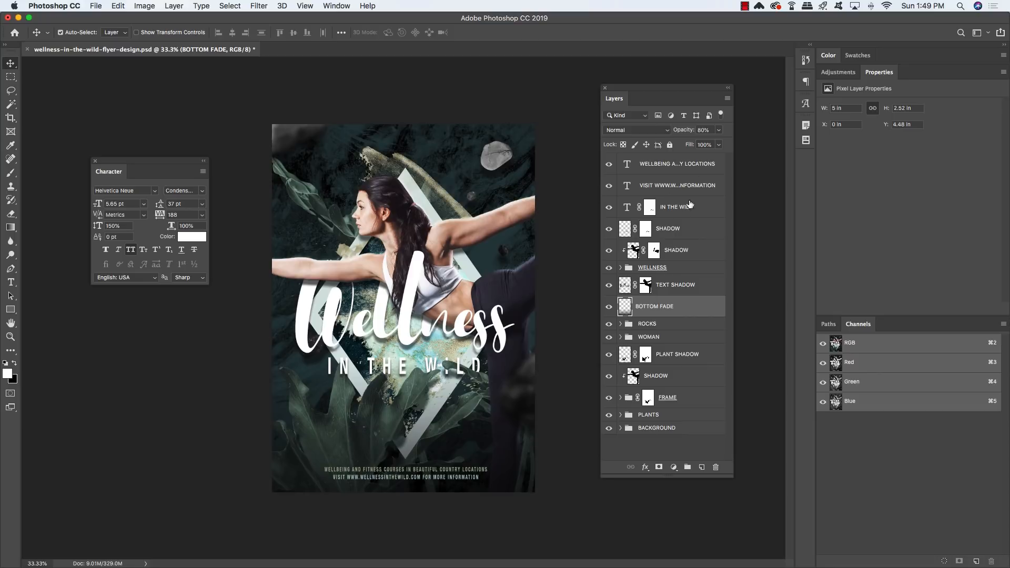
Group all layers from the wellbeing courses line down to TEXT SHADOW and name the group TEXT
click(696, 166)
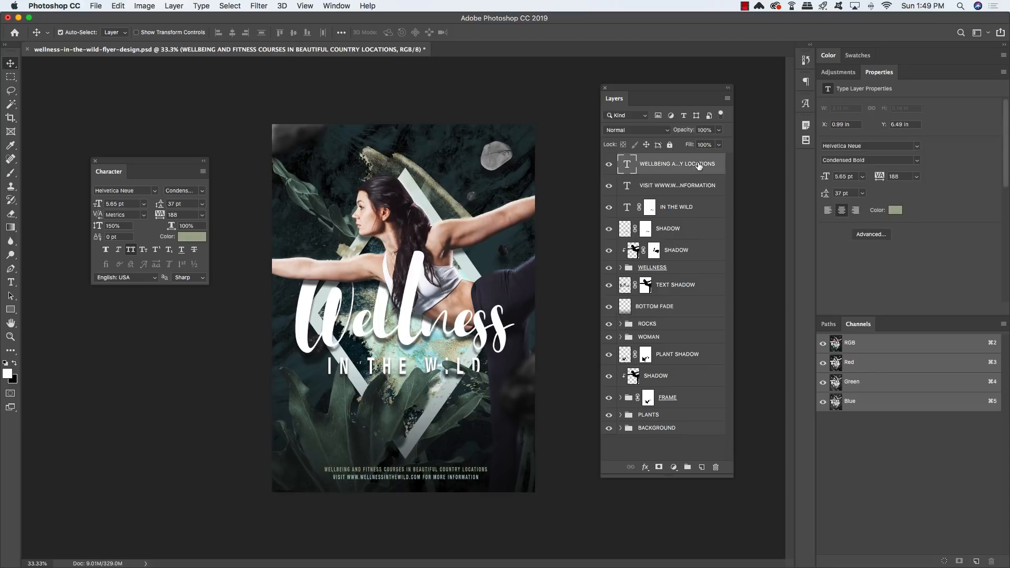
shift+click(684, 232)
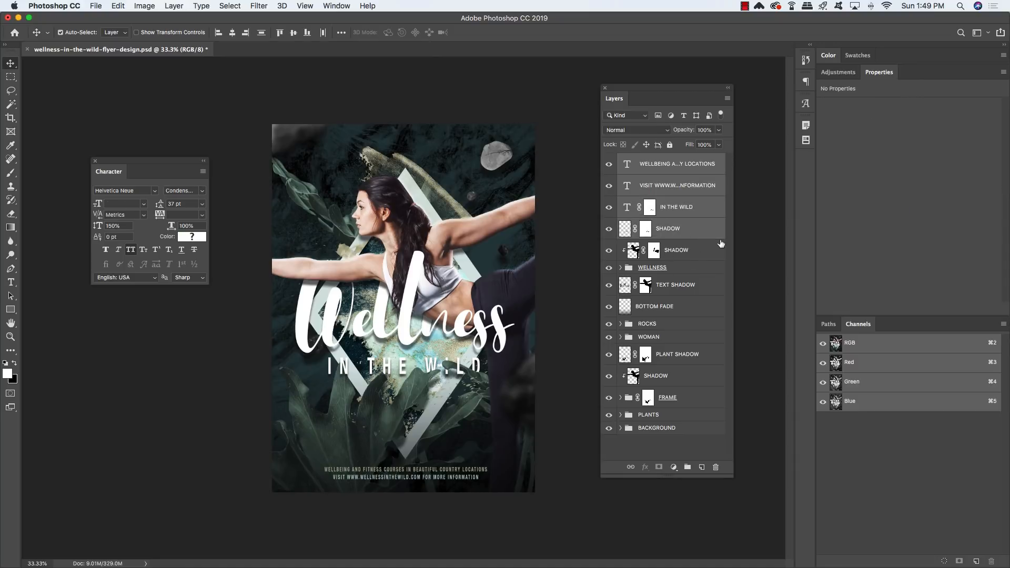
super+click(700, 252)
super+click(688, 272)
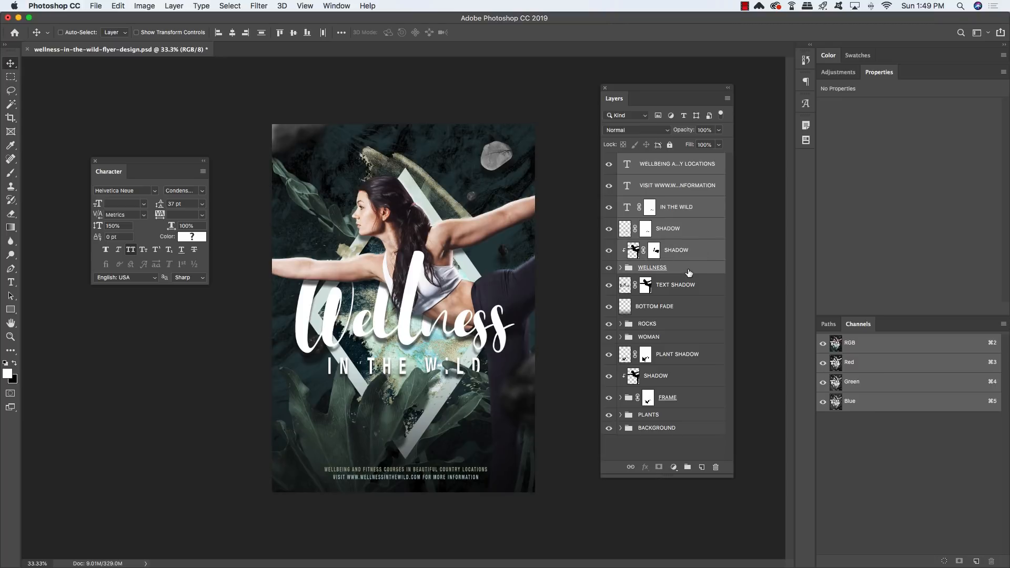
super+click(692, 287)
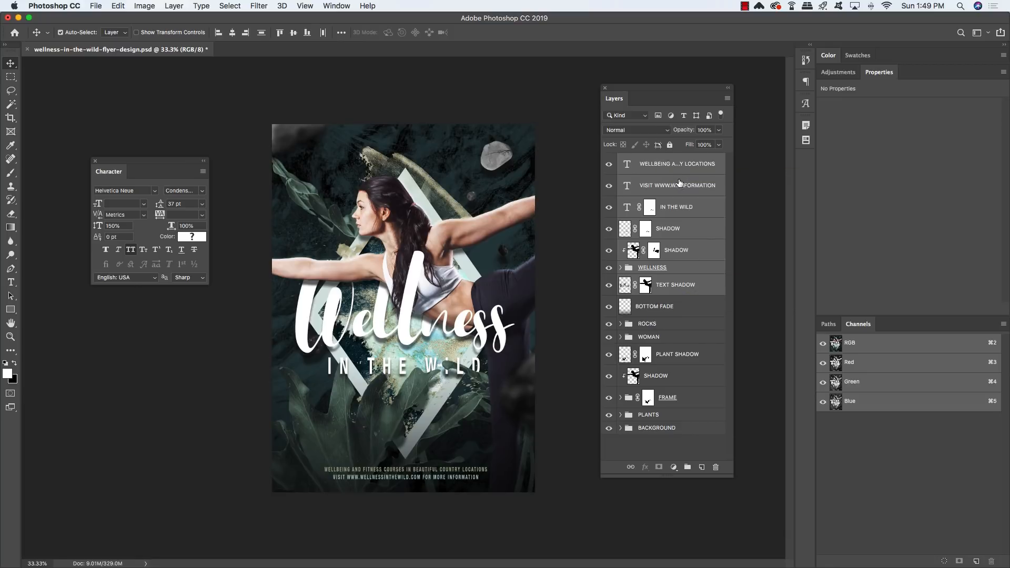
key(super+g)
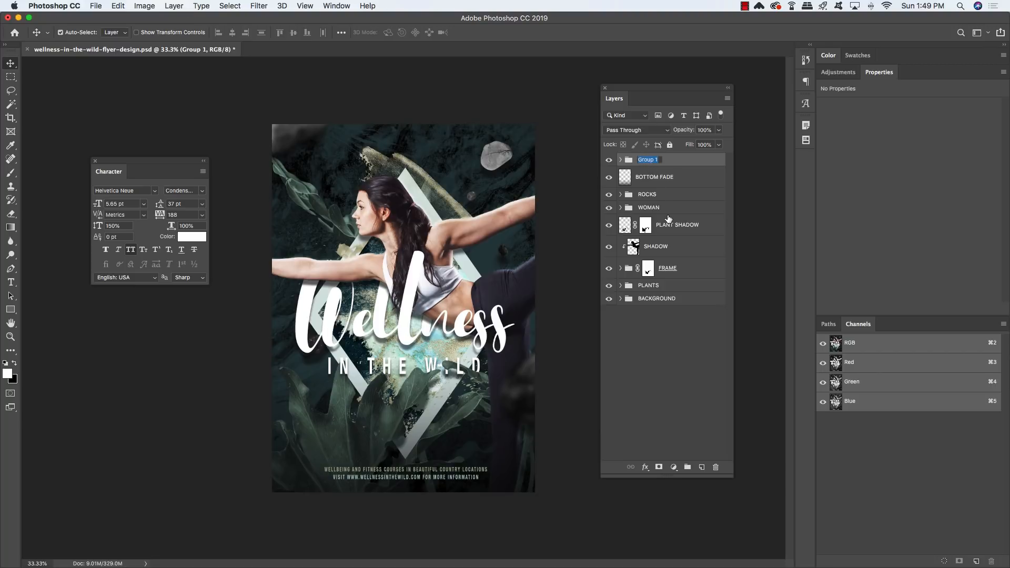
text(TEXT)
key(Return)
Add a Solid Color fill layer in light cyan #a8e8f1 above the TEXT group
drag(733, 476, 724, 324)
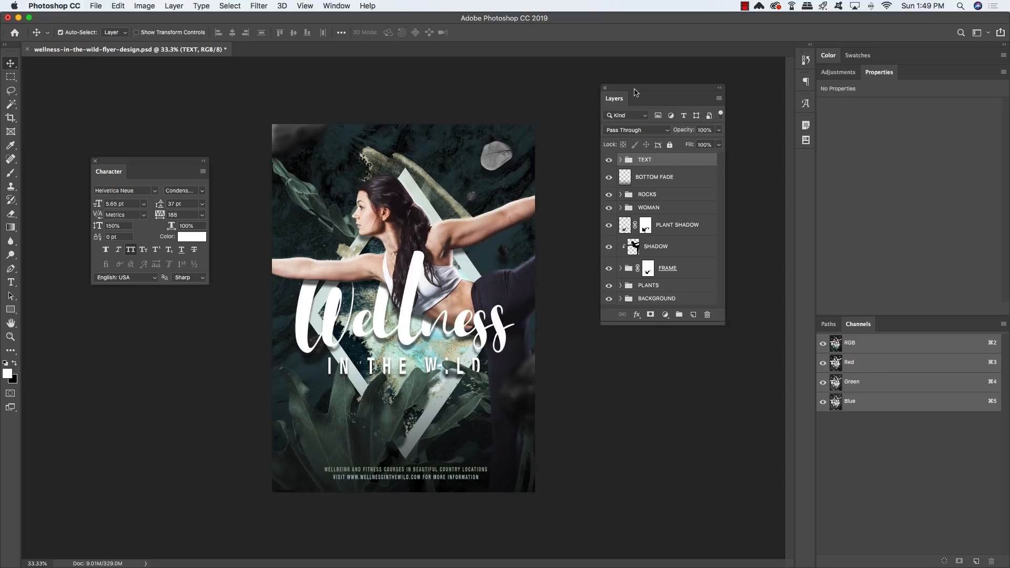
drag(634, 93, 572, 133)
click(602, 355)
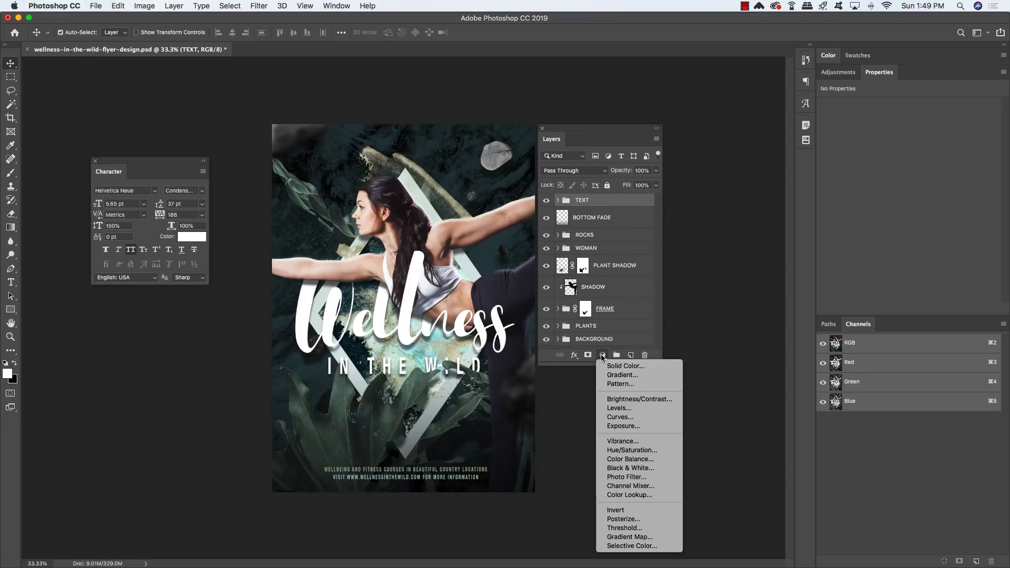
click(622, 366)
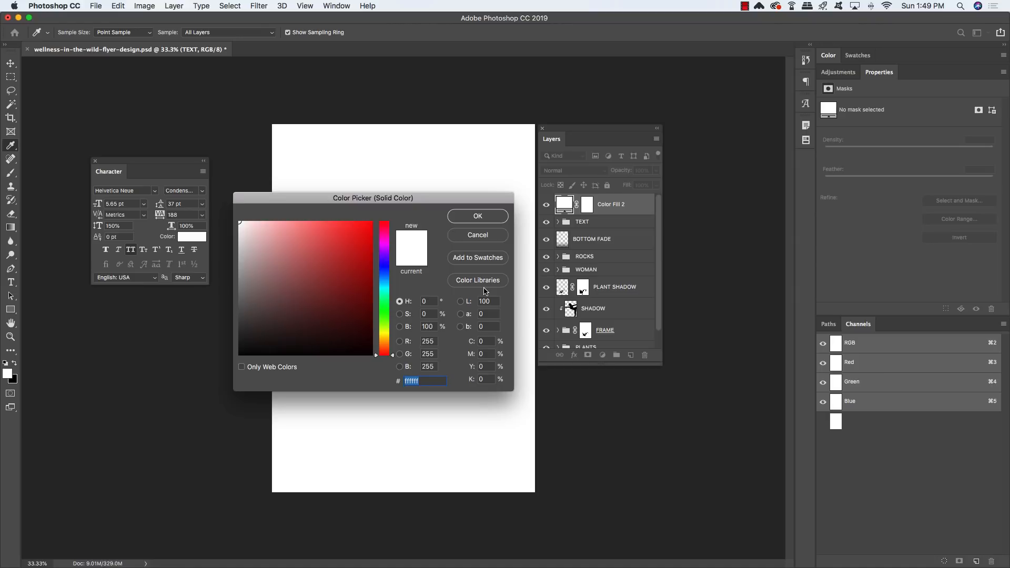
text(a)
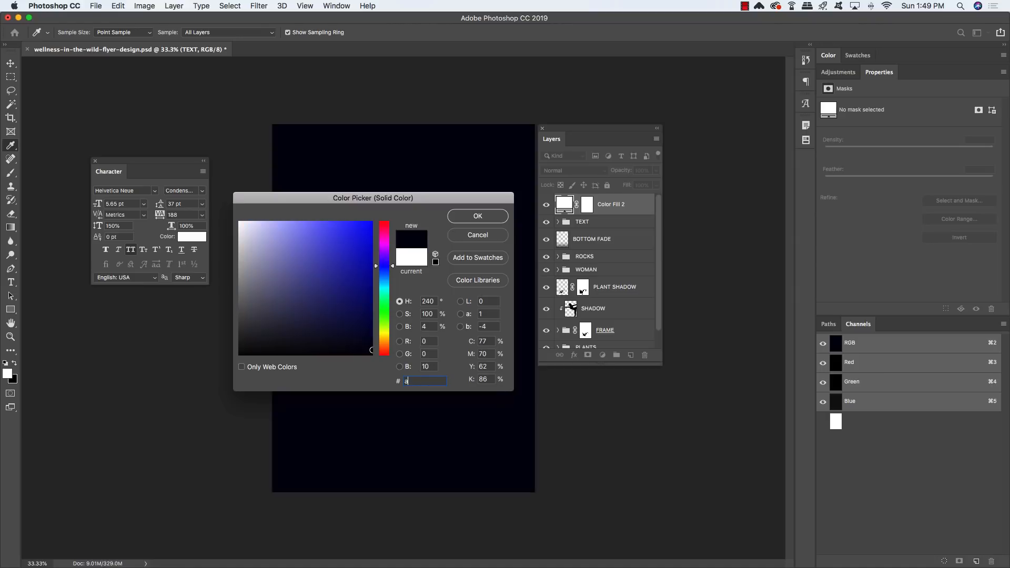
text(8e8f1)
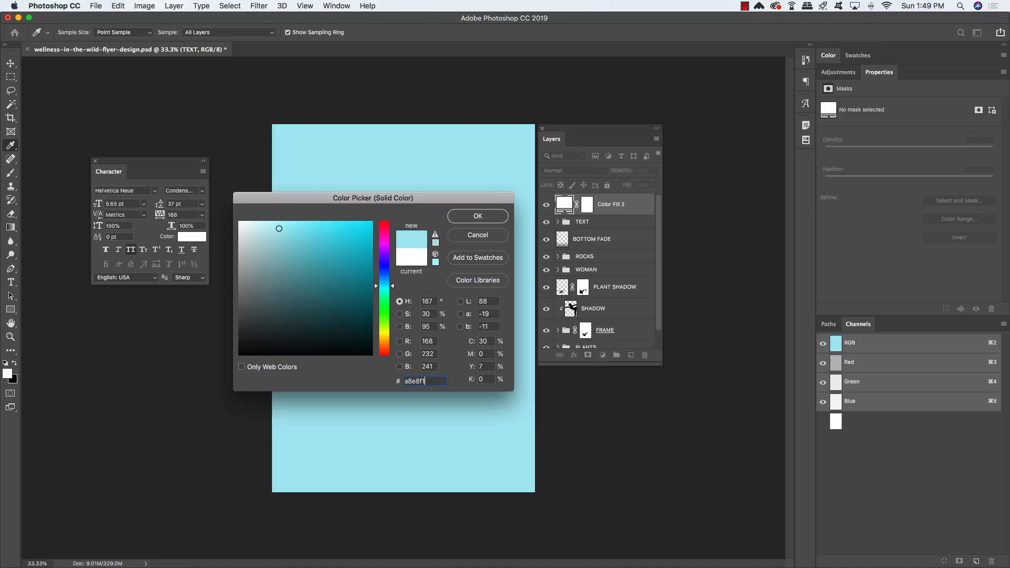
click(476, 218)
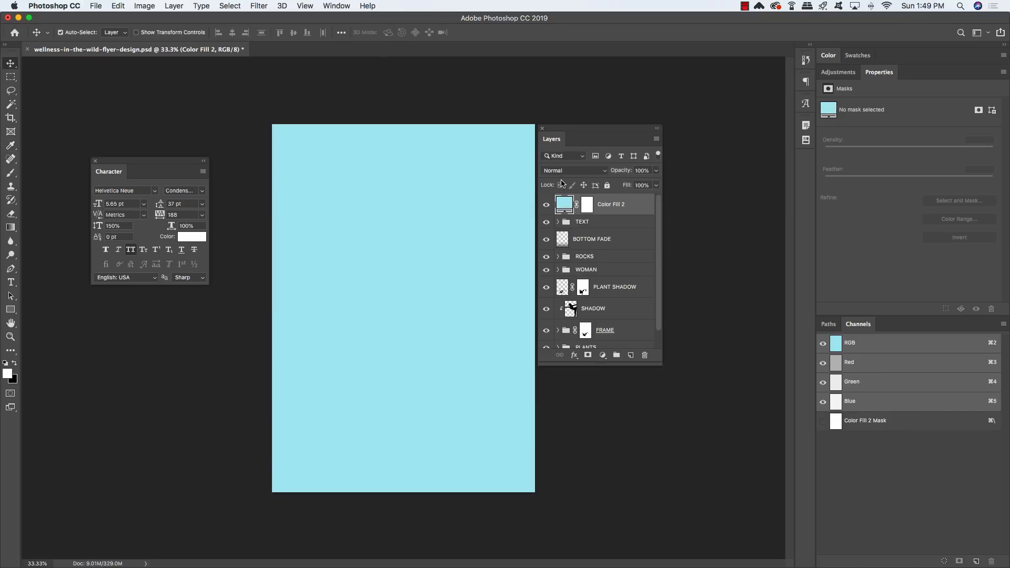
Set the cyan fill layer to 20% opacity with the Color Burn blend mode
key(2)
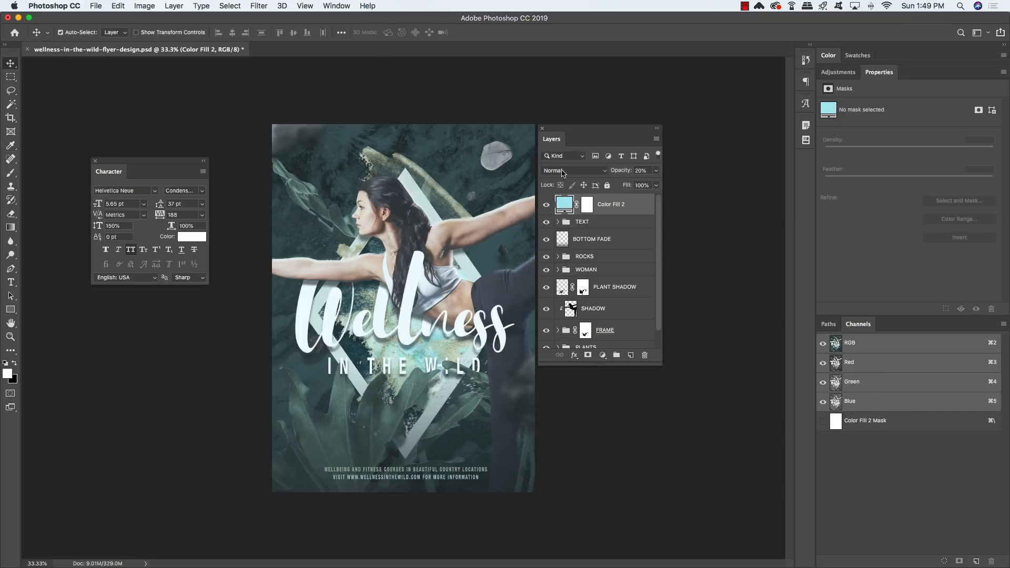
click(562, 172)
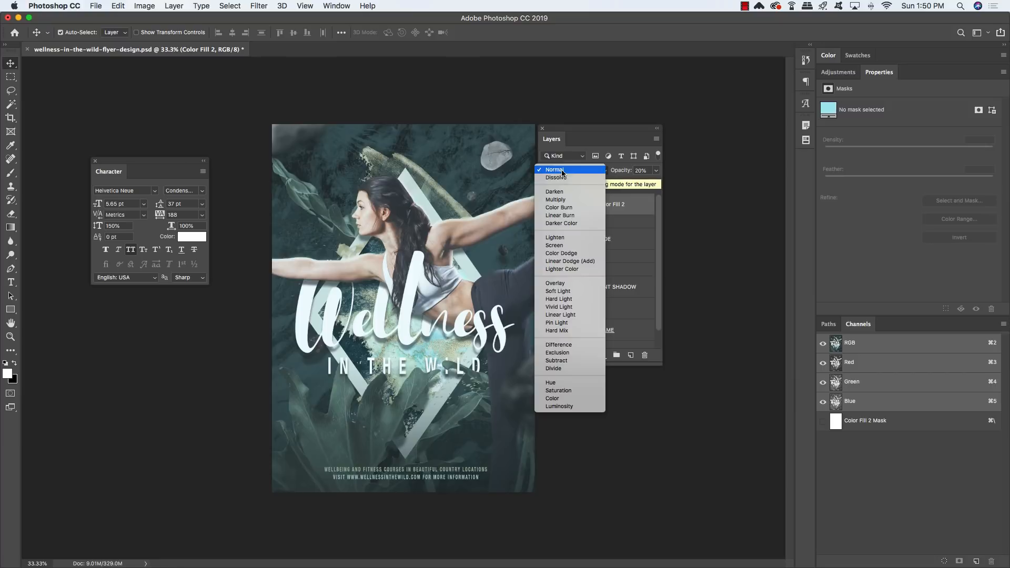
click(558, 207)
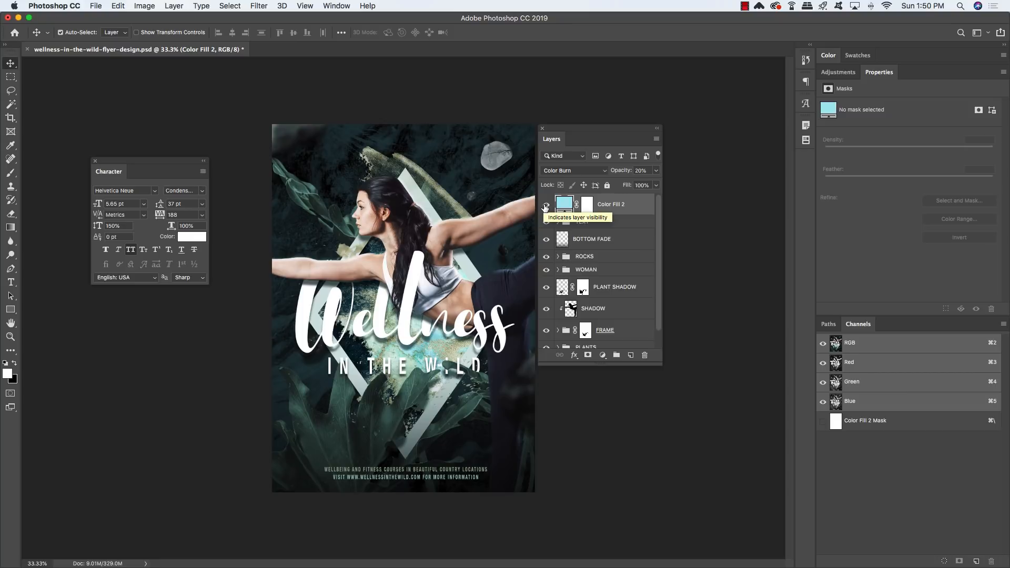
drag(656, 363, 657, 385)
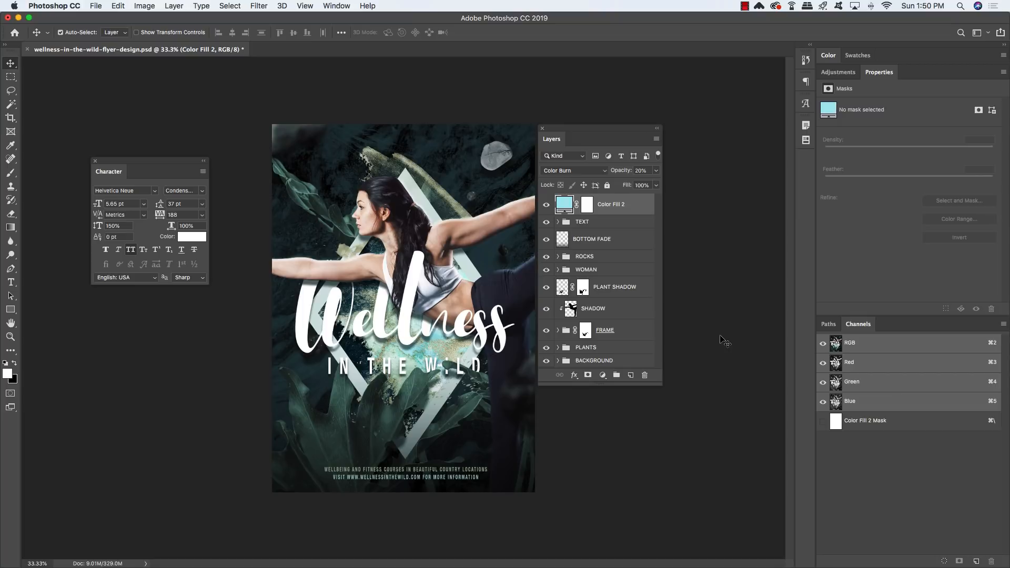
Save the layered flyer file, and flatten the image while discarding hidden layers
key(super+s)
click(656, 140)
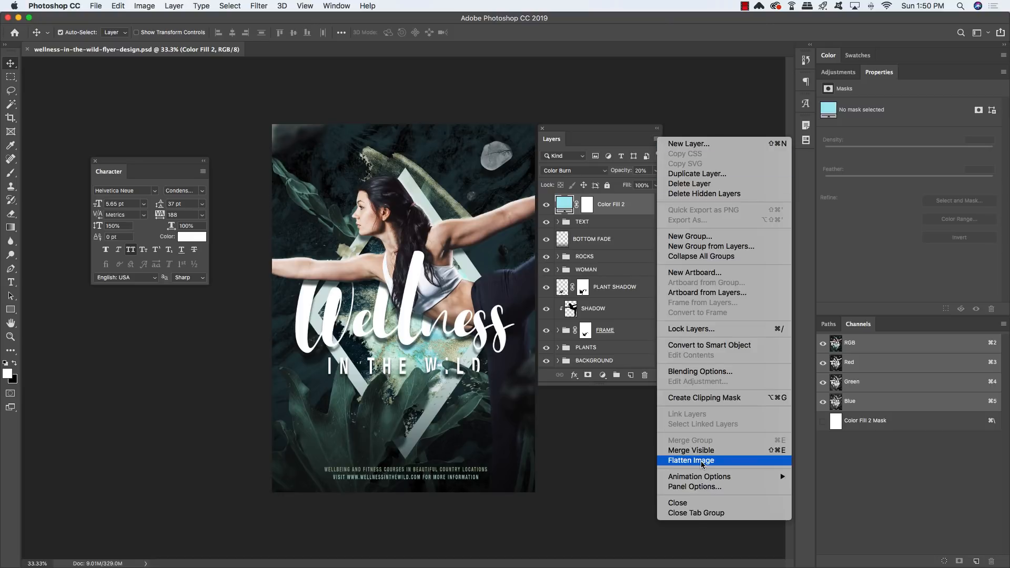
click(684, 460)
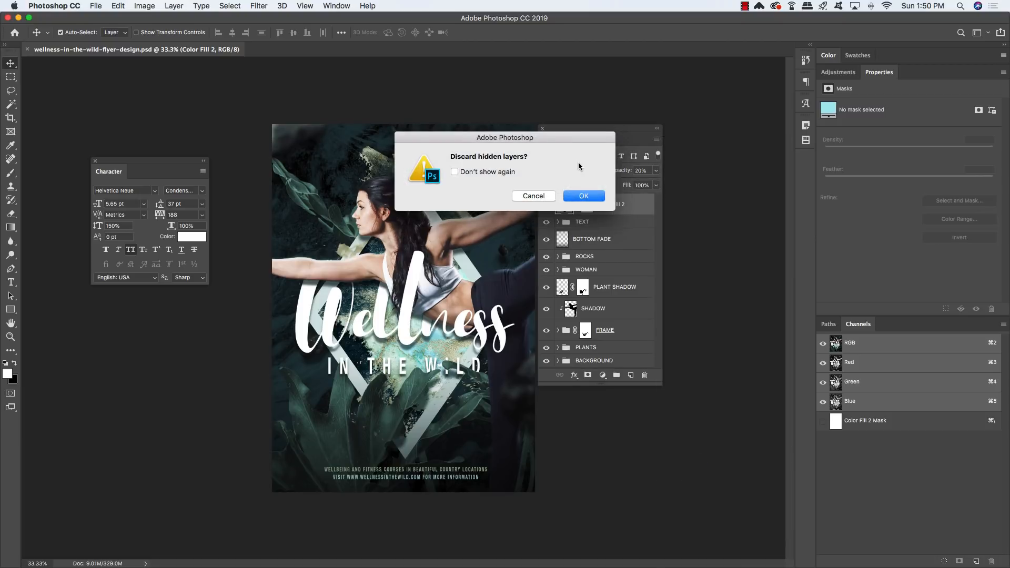
click(580, 195)
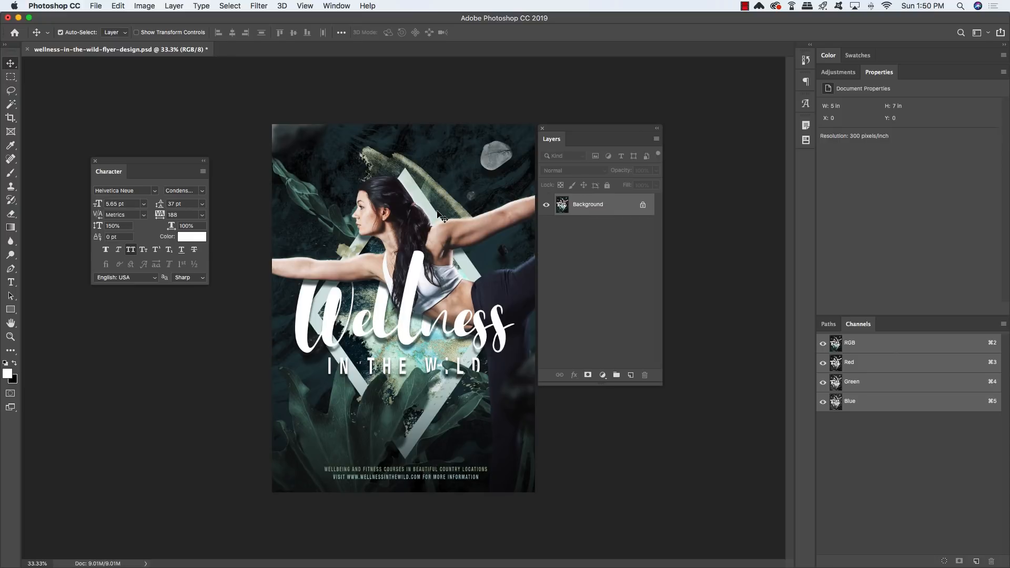
Save the flattened flyer on the Desktop as wellness-in-the-wild-flyer-design-flattened.psd and dismiss the character settings
click(96, 5)
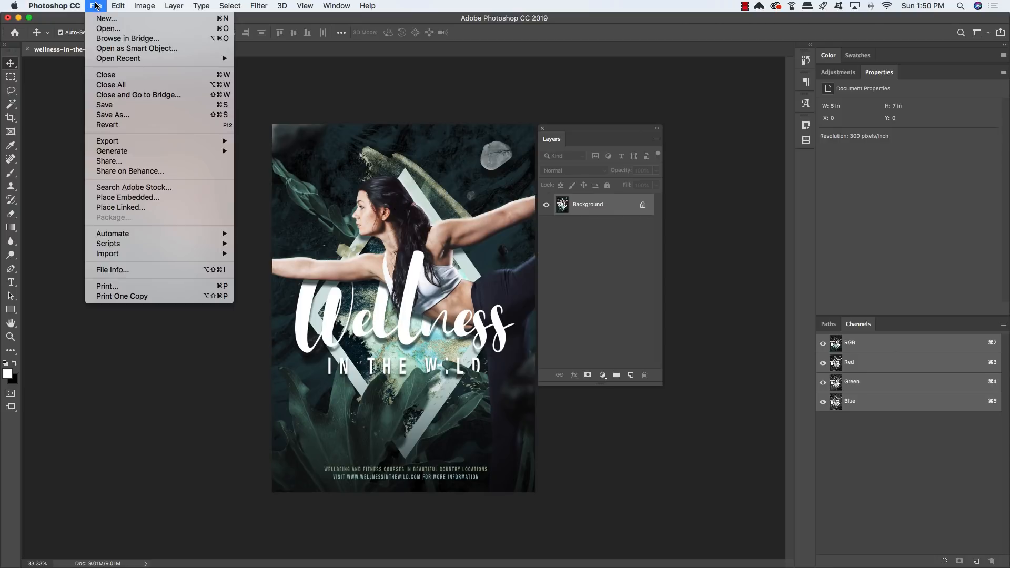
click(126, 118)
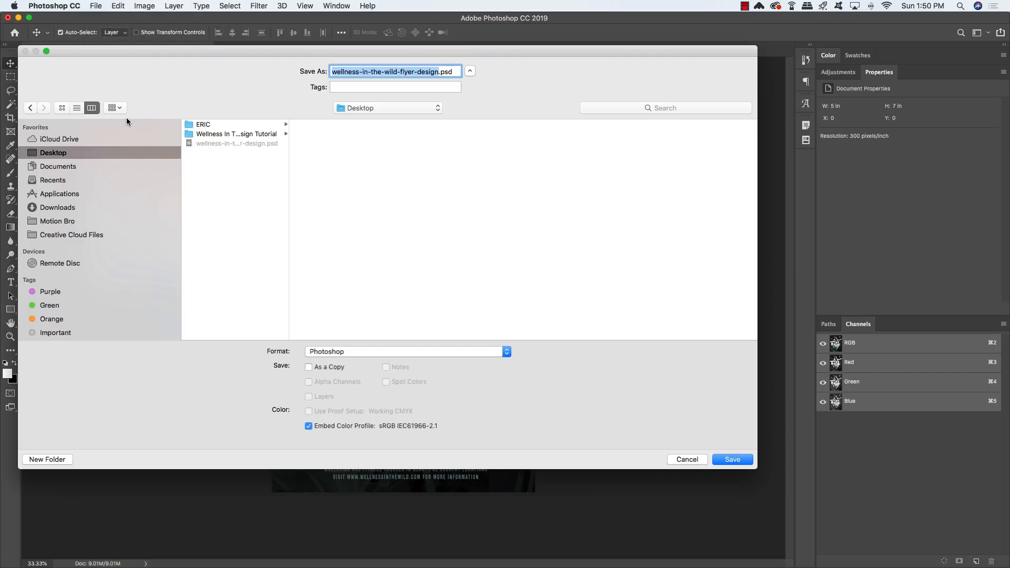
key(Right)
text(-fl)
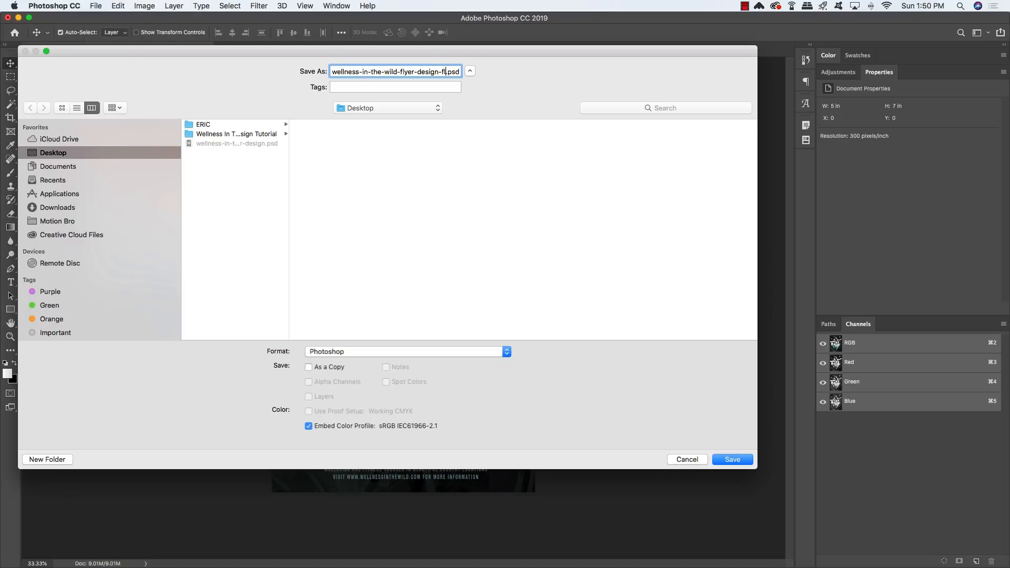
text(attened)
key(Return)
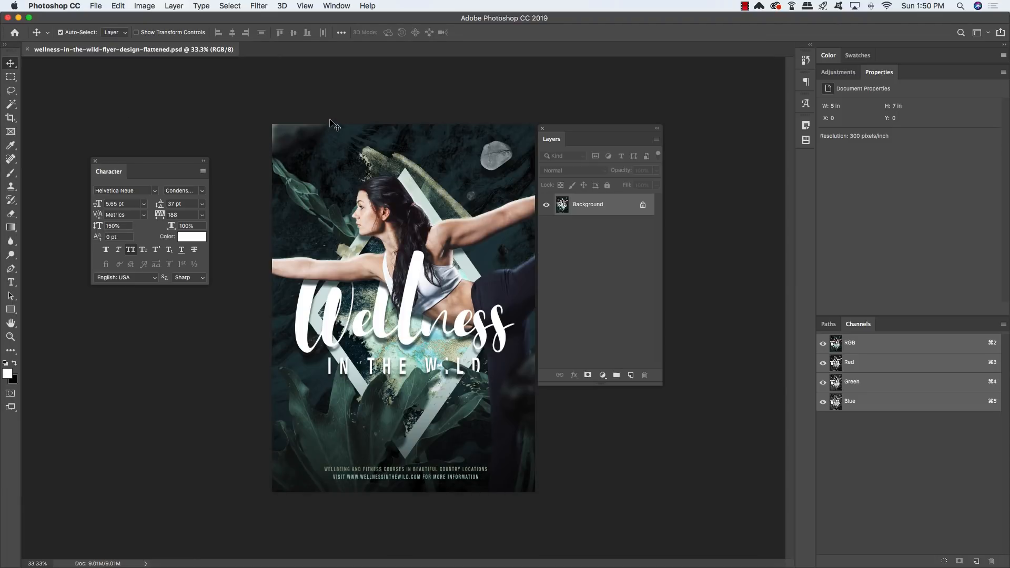
click(95, 161)
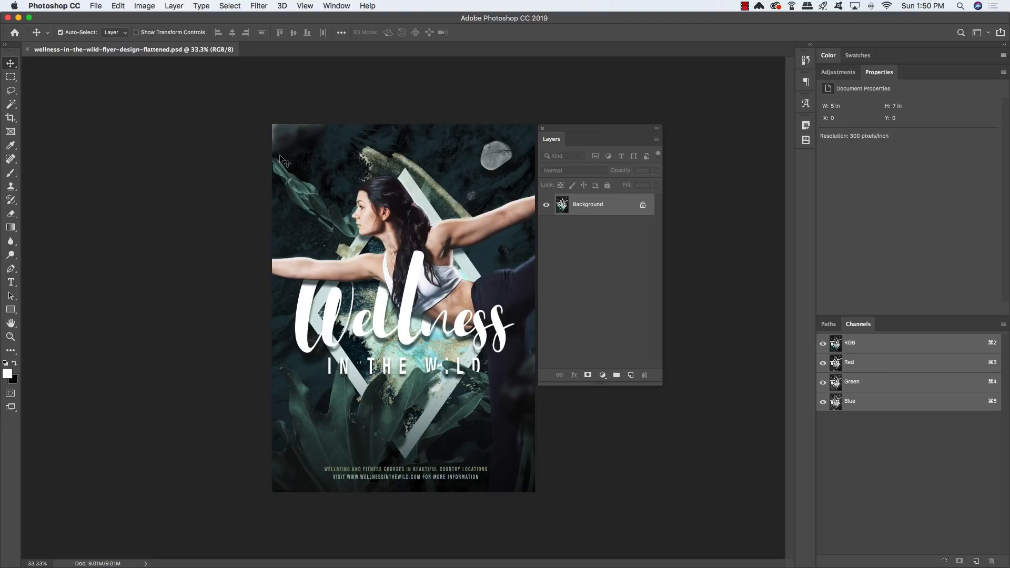
Open MockUp_1.psd from the mockup folder inside the wellness tutorial's resources on the Desktop
drag(558, 130, 590, 127)
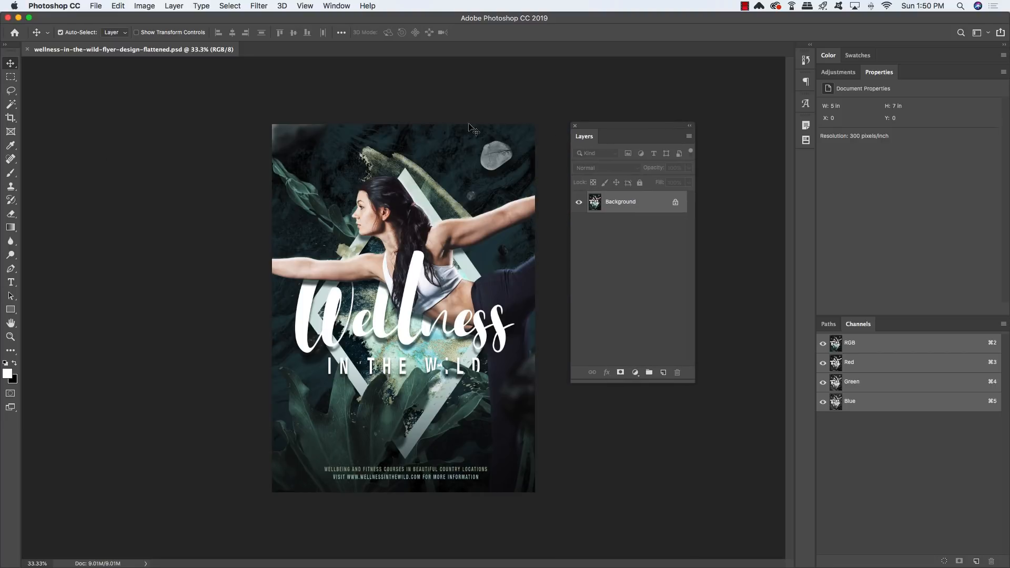
click(95, 4)
click(99, 28)
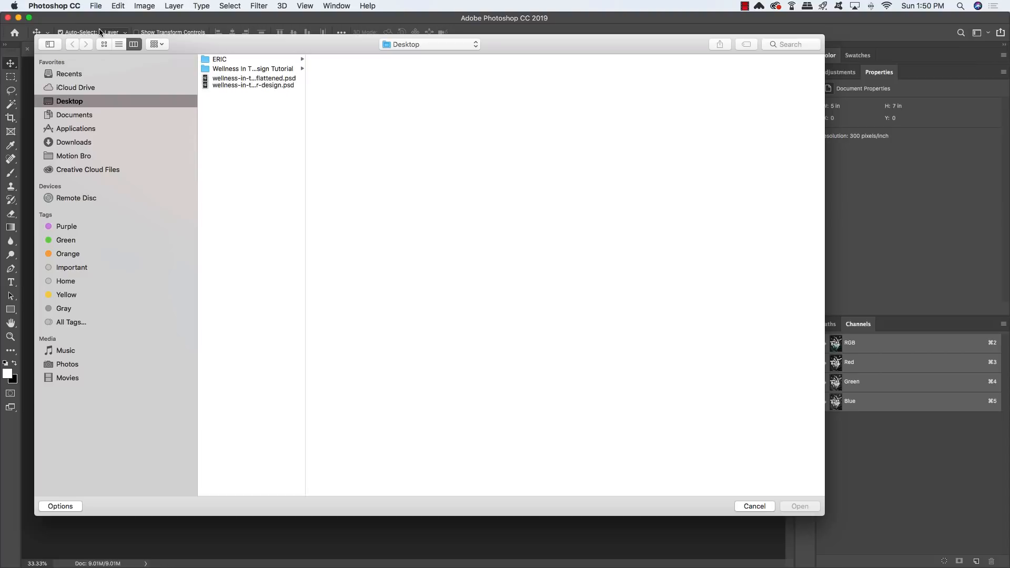
click(267, 69)
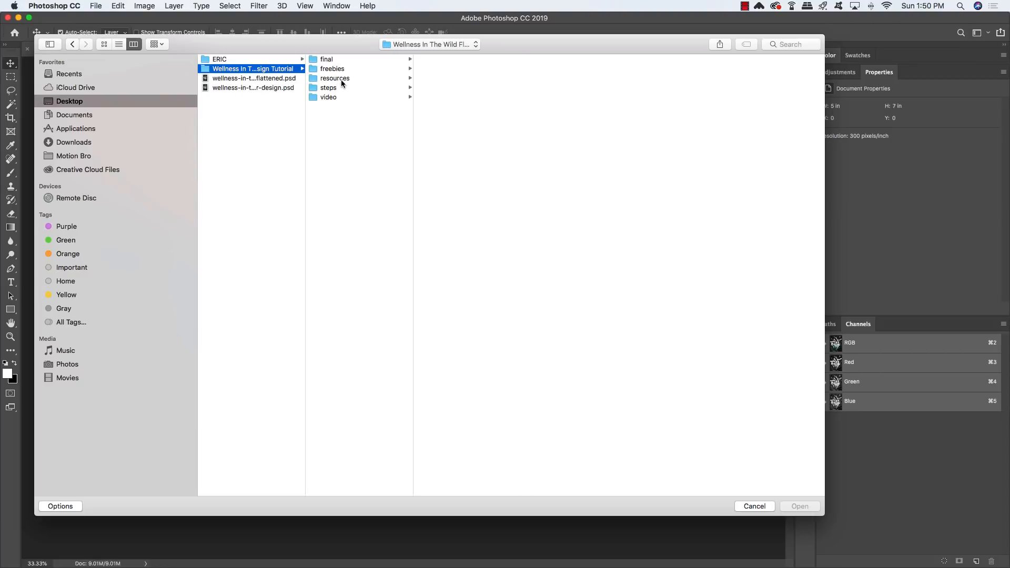
click(339, 79)
click(450, 79)
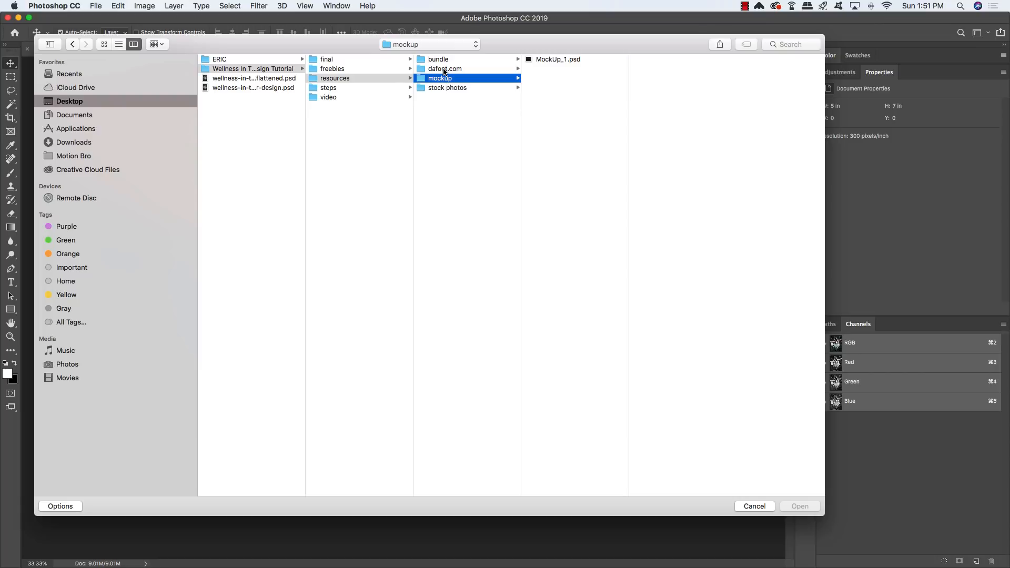
click(557, 59)
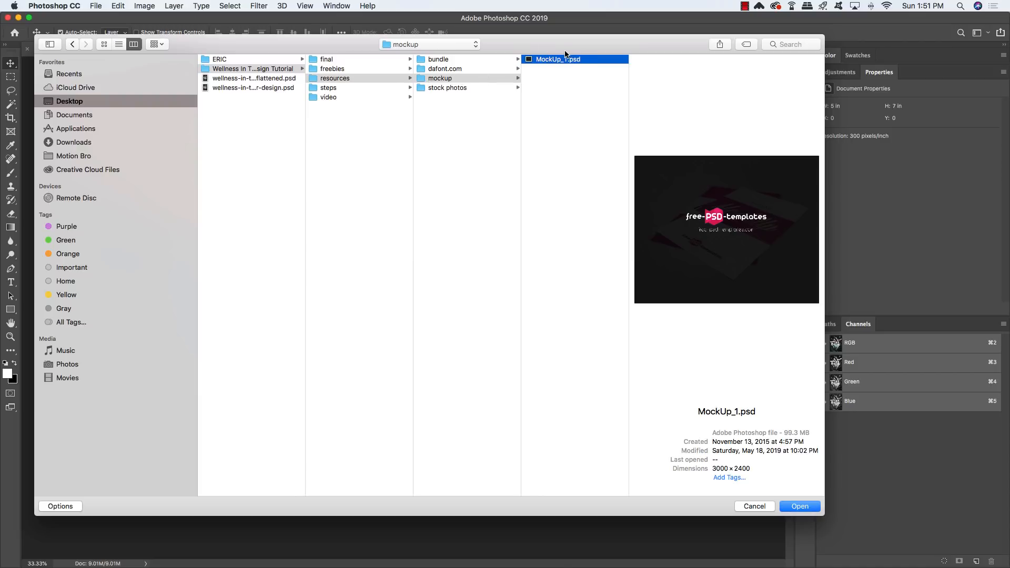
key(space)
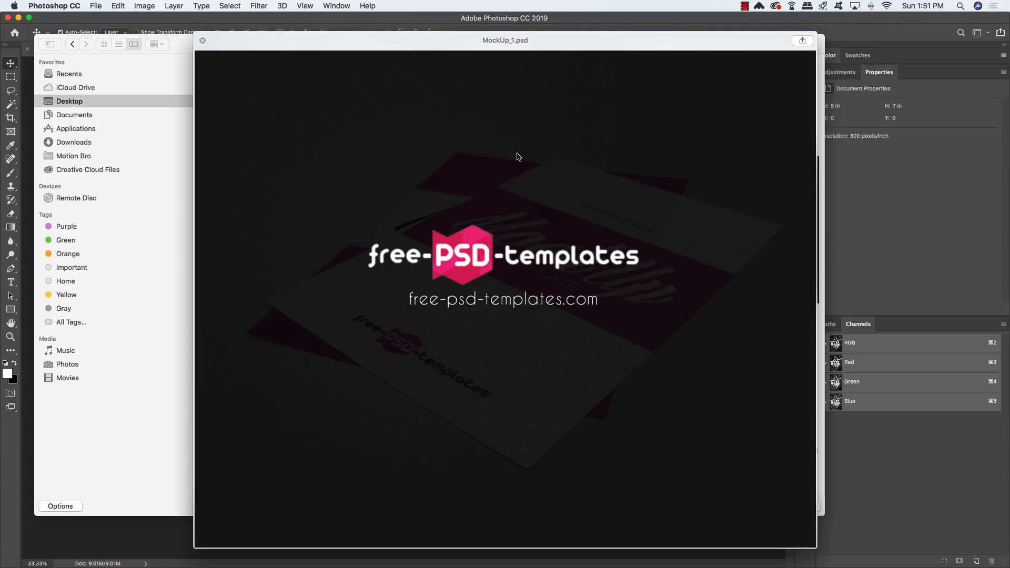
key(space)
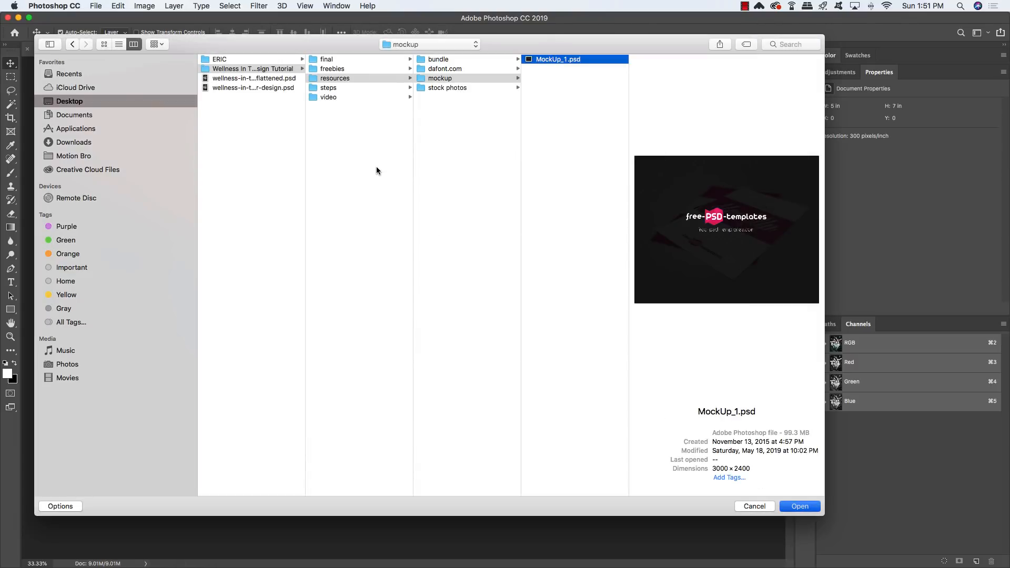
key(Return)
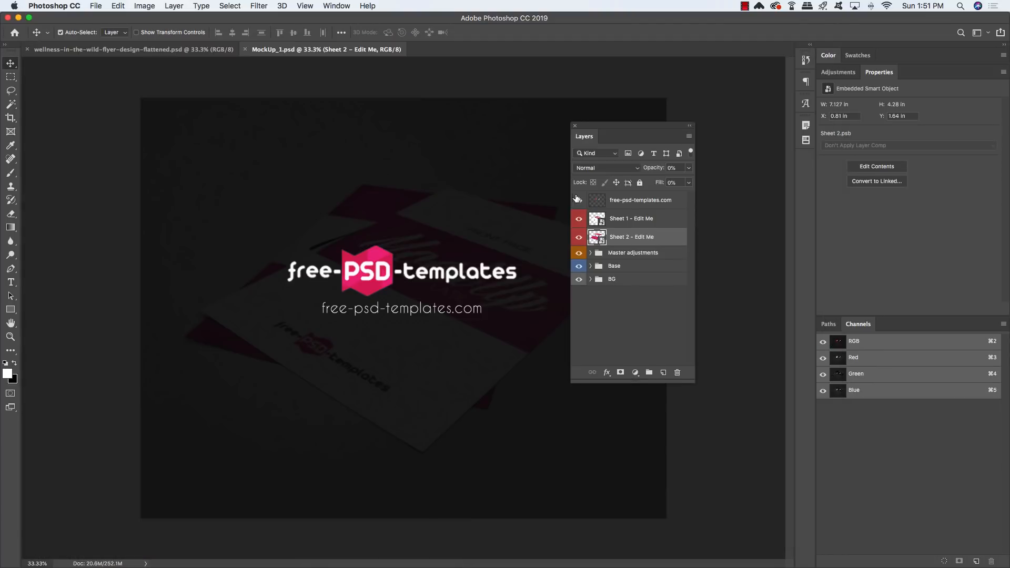
Delete the free-psd-templates.com cover layer from the mockup and clear the Layers panel away from the flyer sheets
click(664, 200)
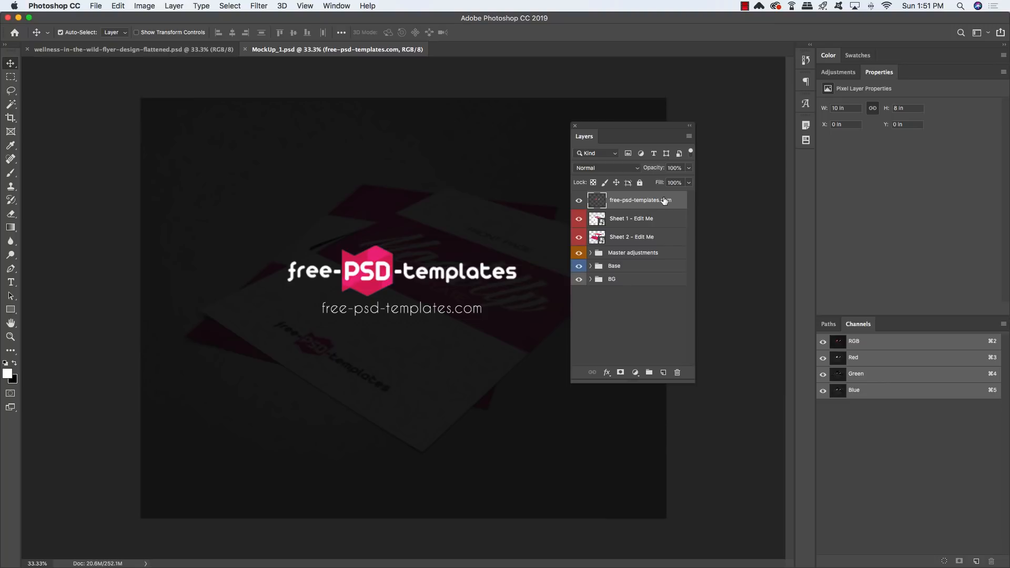
key(Delete)
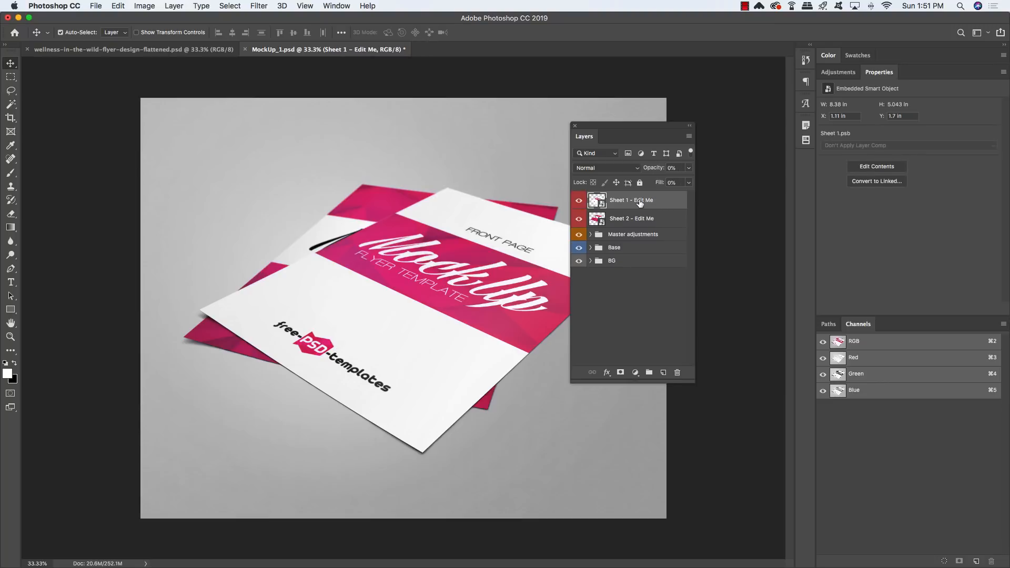
drag(615, 130, 685, 118)
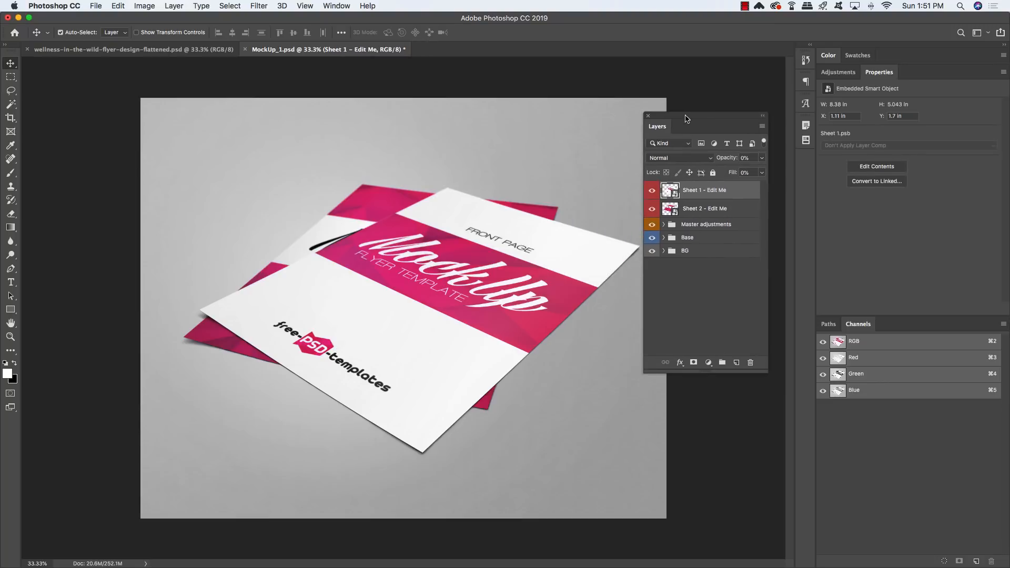
Set the BG Color fill layer in the BG group to dark teal #28454c and collapse the group
click(663, 250)
click(730, 310)
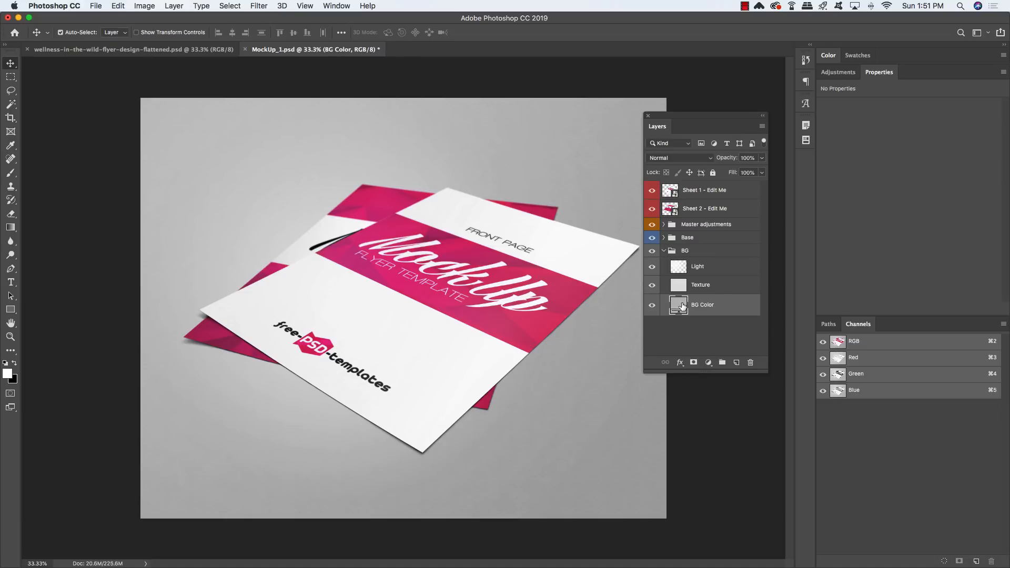
double_click(681, 306)
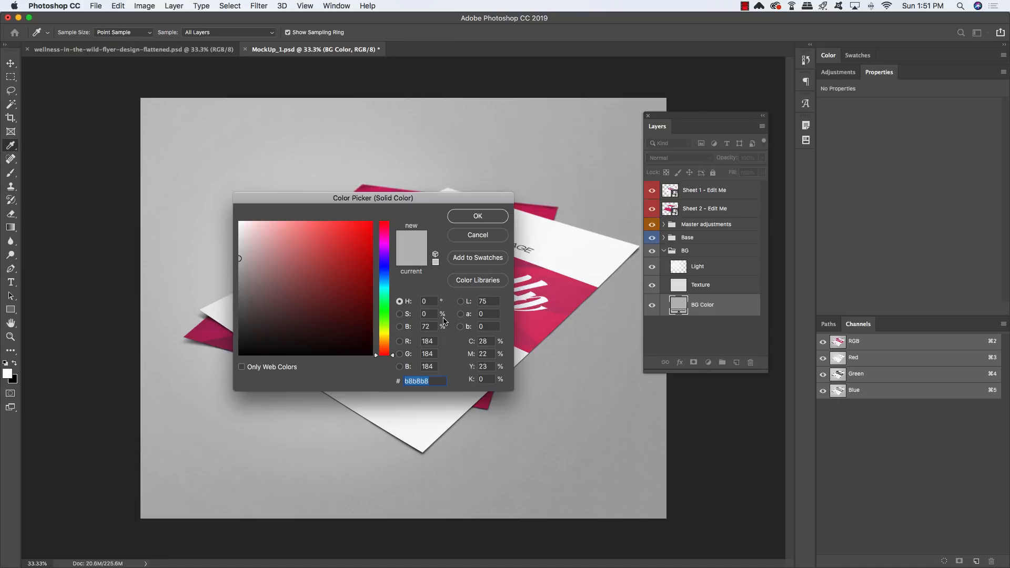
text(284)
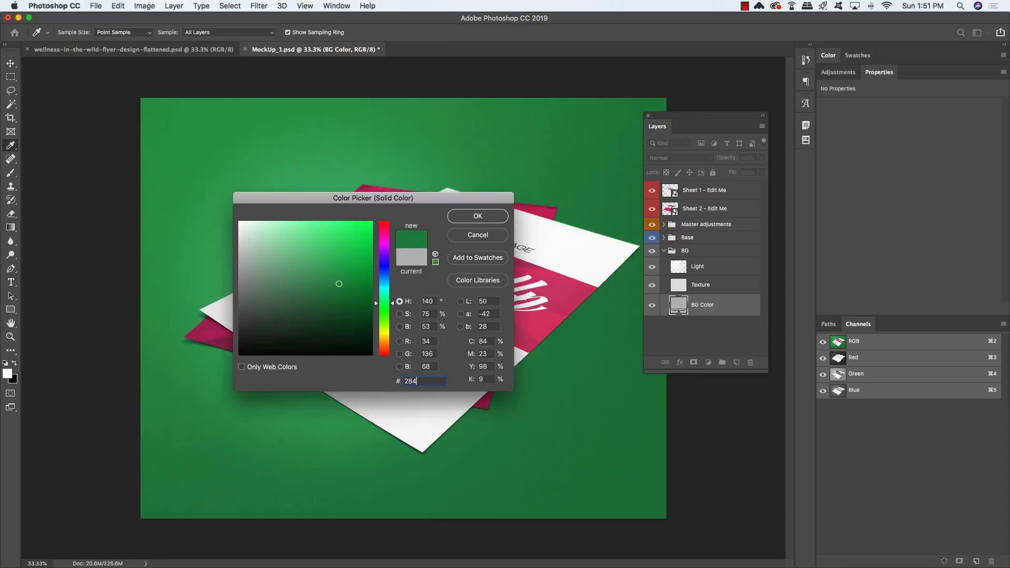
text(54c)
key(Return)
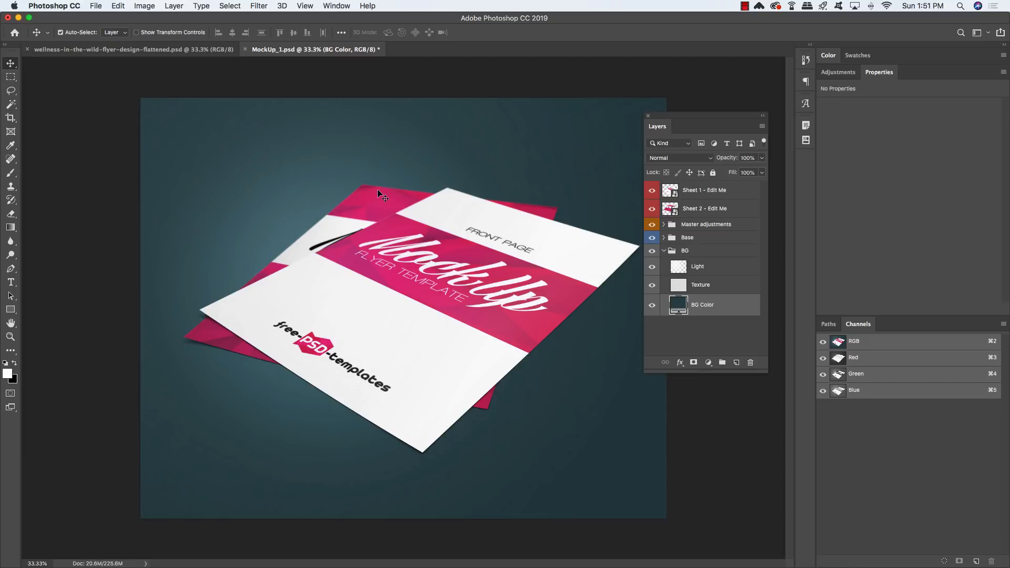
click(665, 250)
Fill the contents of the Sheet 2 - Edit Me smart object with dark teal #182629, then save and close it
click(676, 212)
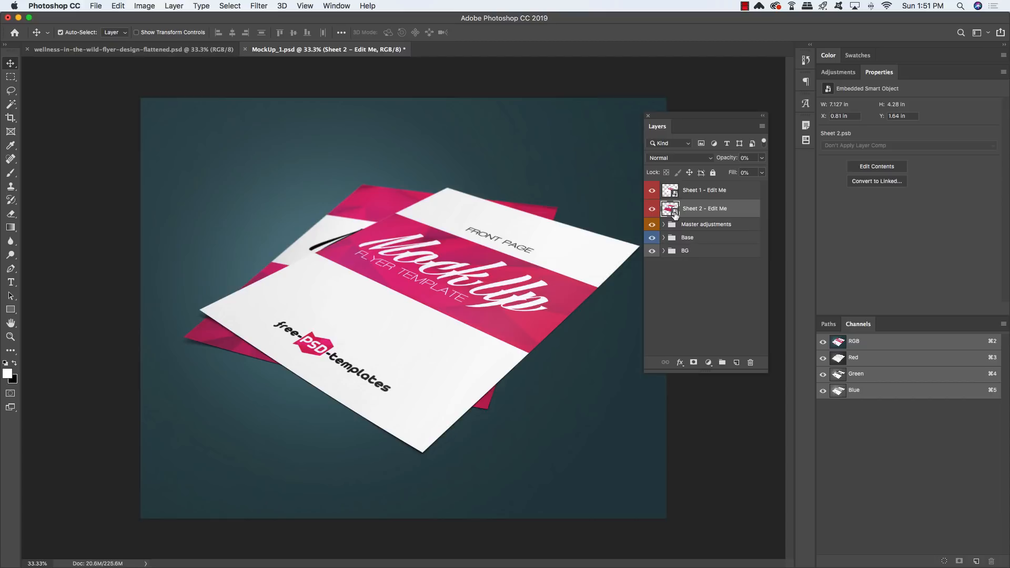
double_click(675, 213)
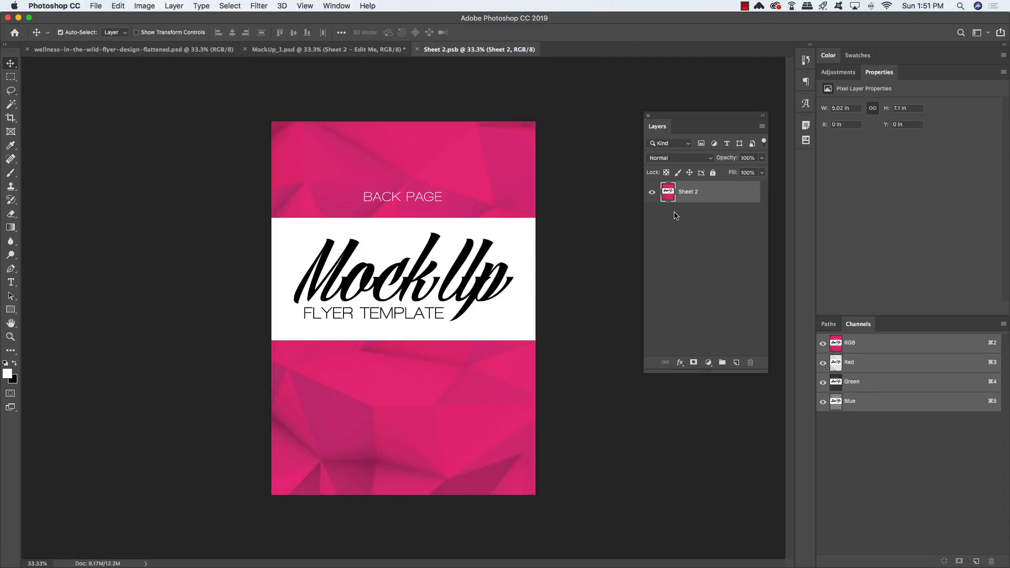
click(7, 375)
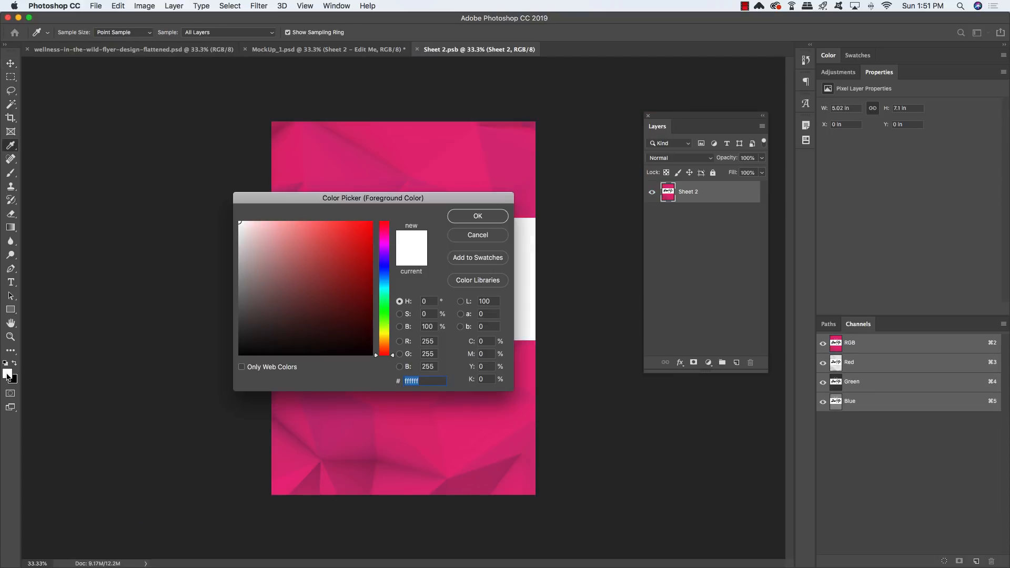
text(182629)
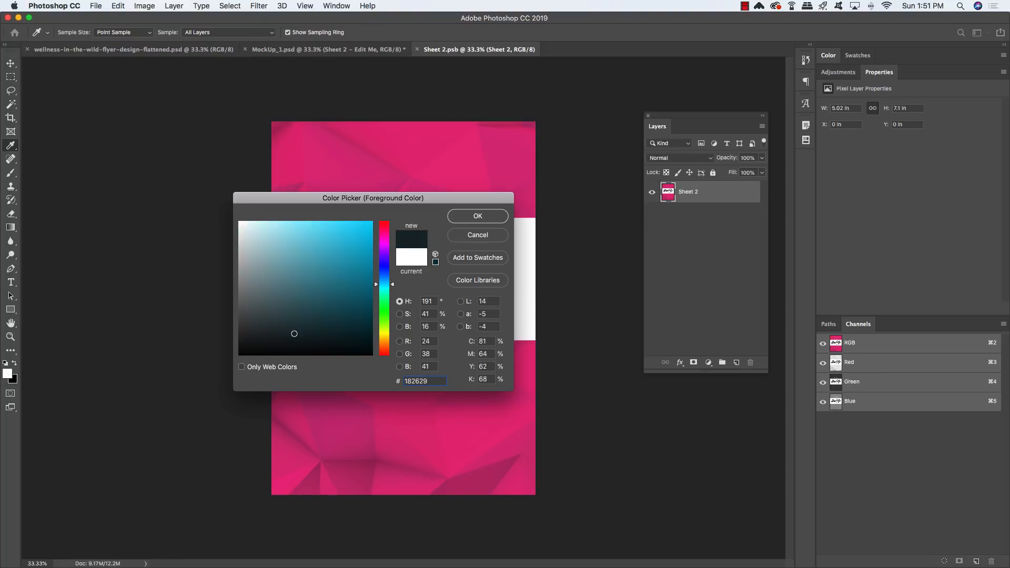
key(Return)
key(alt+BackSpace)
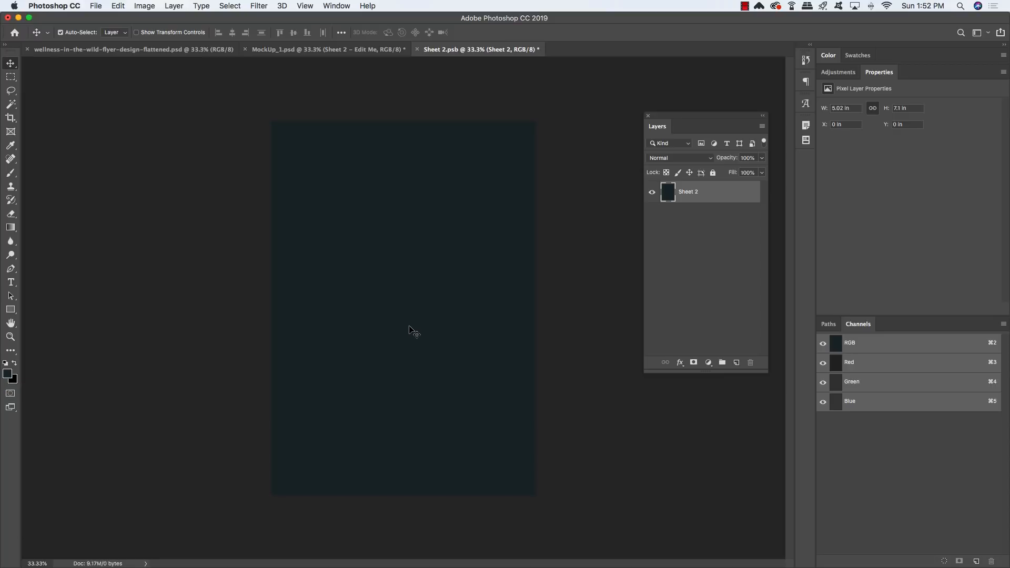
key(super+s)
key(super+w)
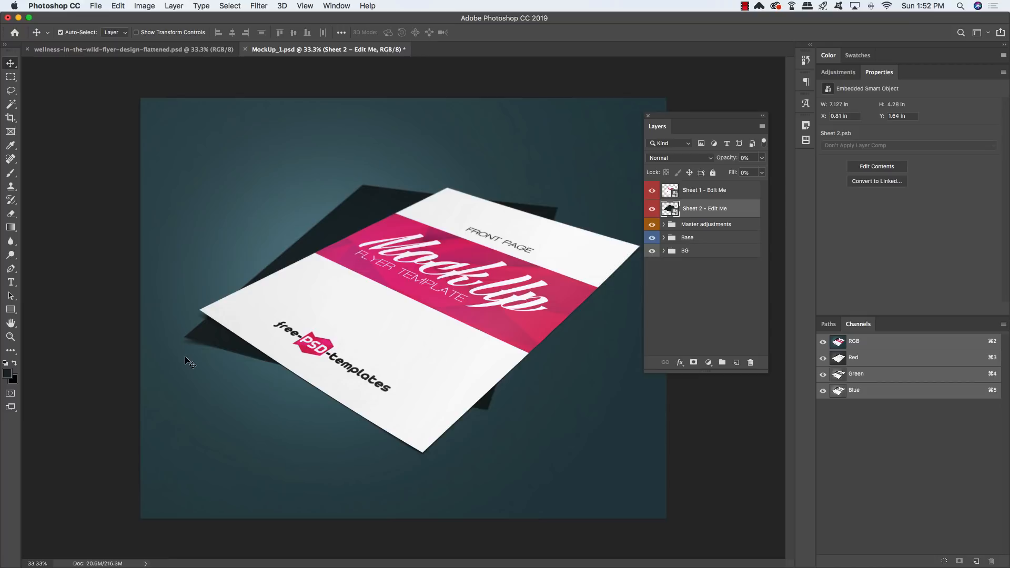
Open the Sheet 1 - Edit Me smart object and copy the flattened flyer artwork into it, centered over the placeholder page
click(725, 195)
double_click(676, 197)
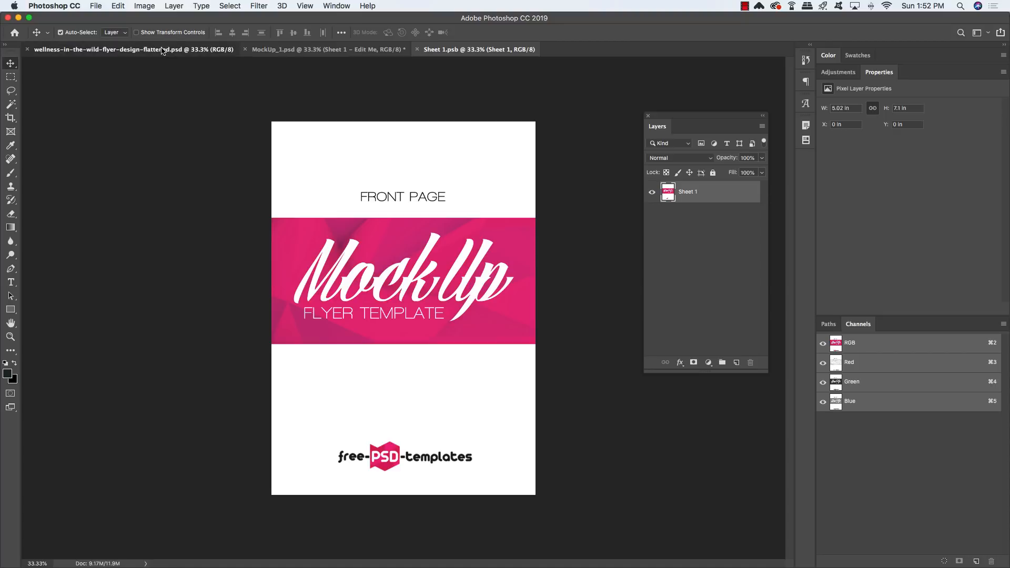
drag(162, 50, 218, 116)
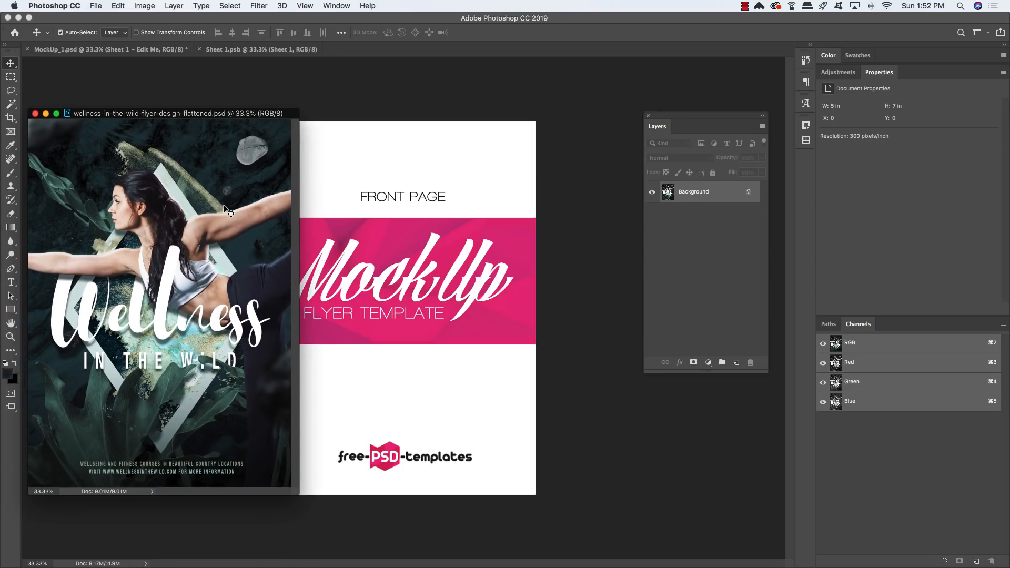
drag(227, 211, 397, 222)
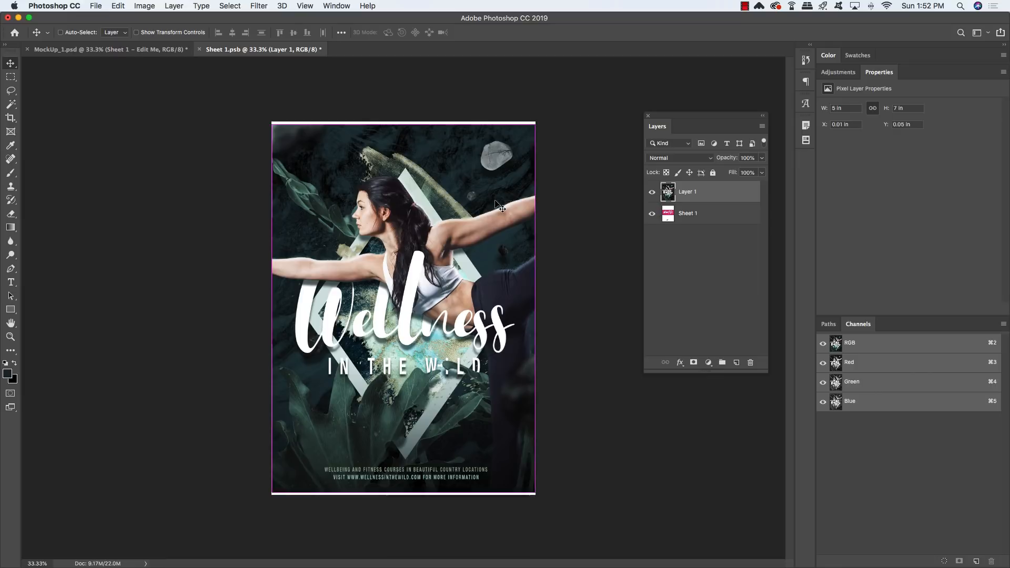
Scale the flyer artwork to about 101.74% from its center to cover the Sheet 1 page, then save and close the smart object
key(super+t)
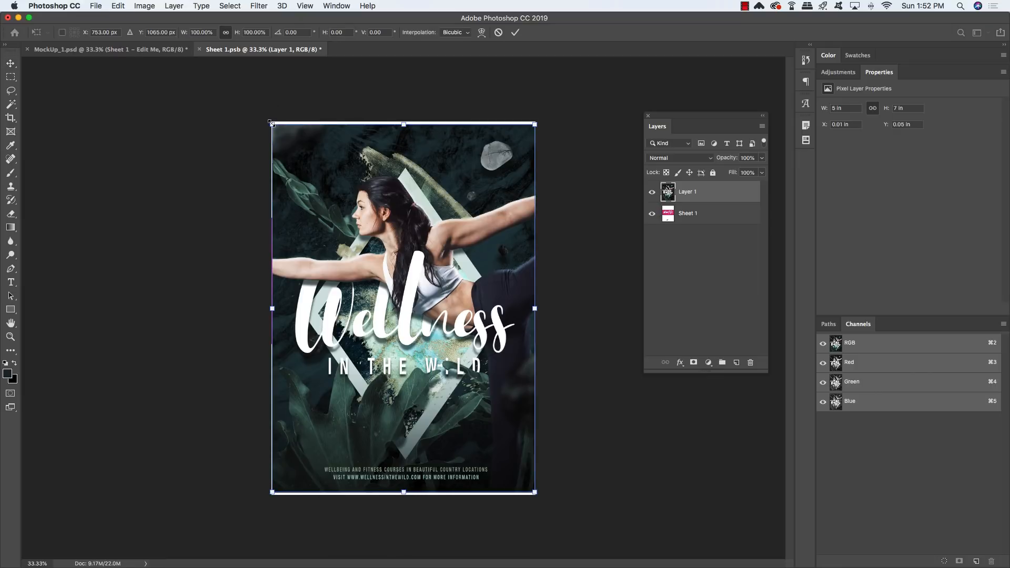
drag(270, 122, 268, 119)
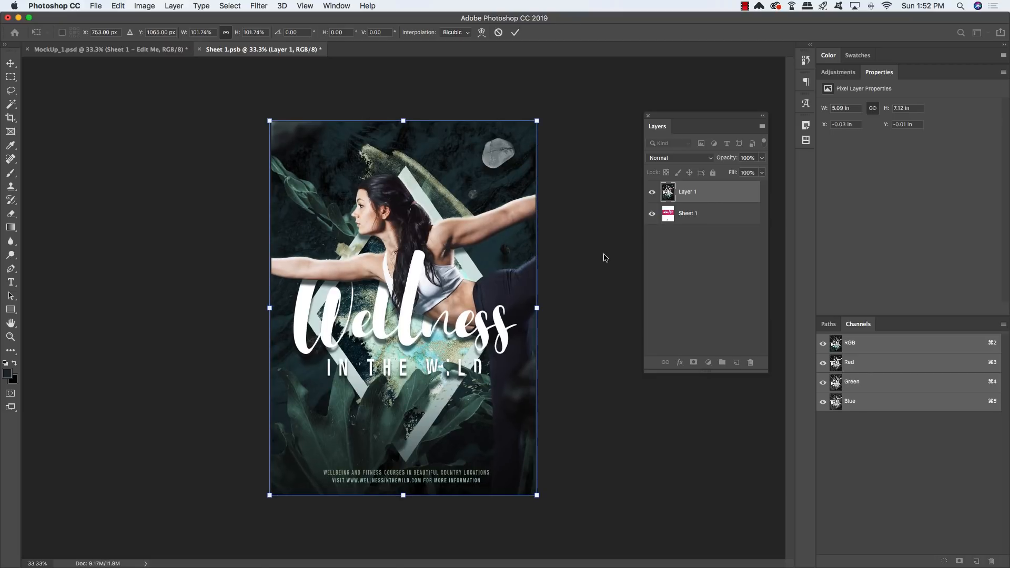
key(Return)
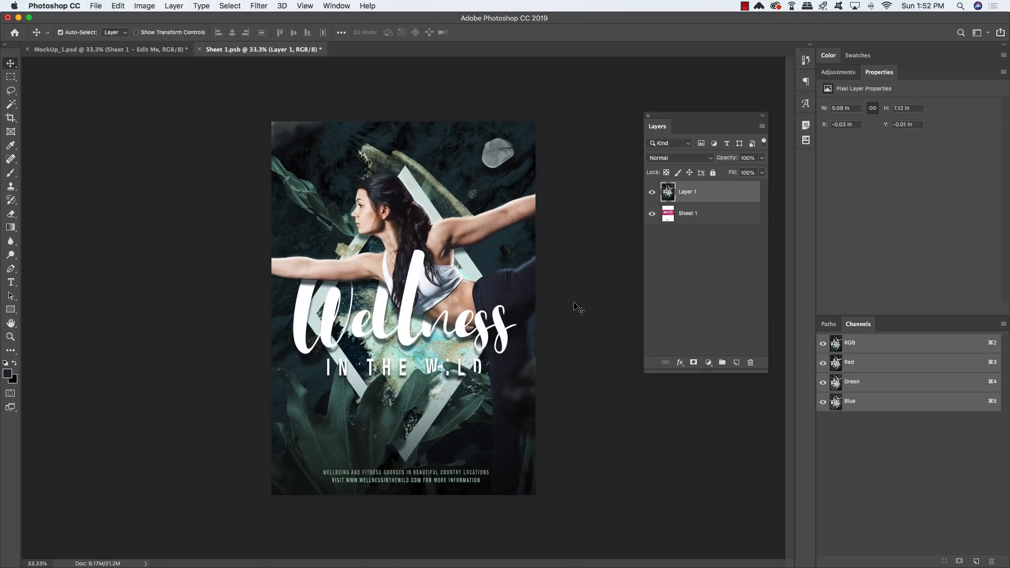
key(super+s)
key(super+w)
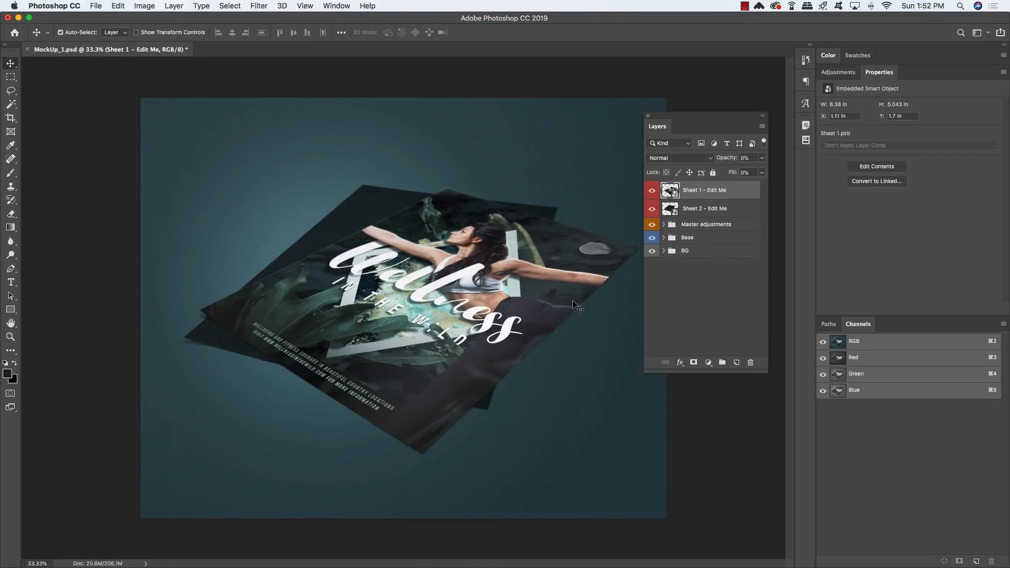